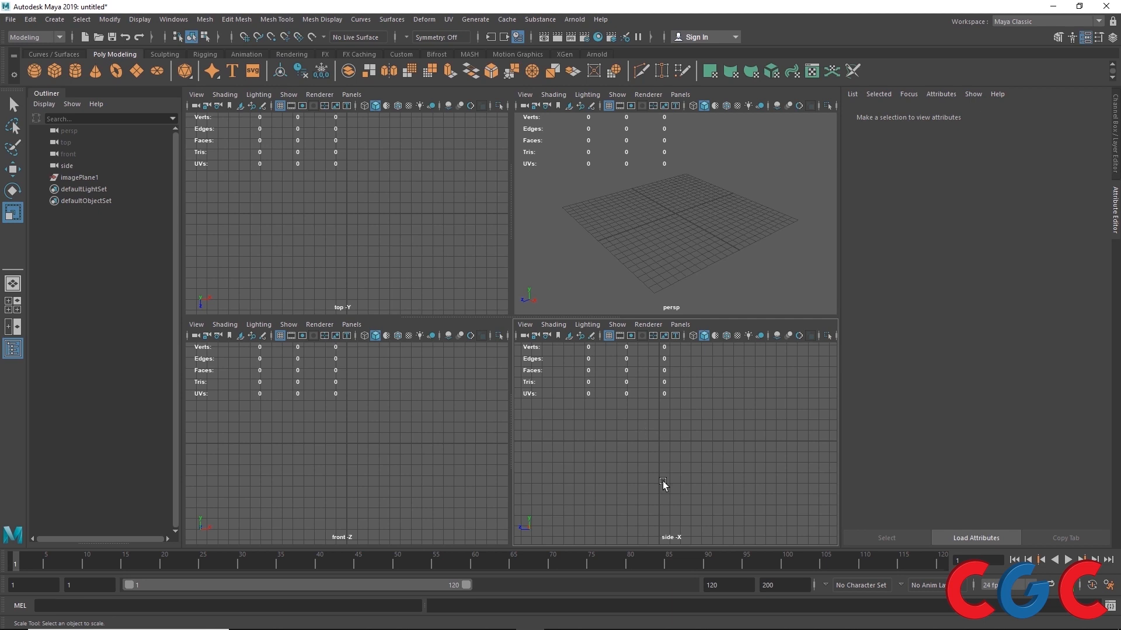
# - Import knife.jpg from D:\CGF\Classes\Class_11 as an image plane in the maximized side view
pyautogui.press('space')
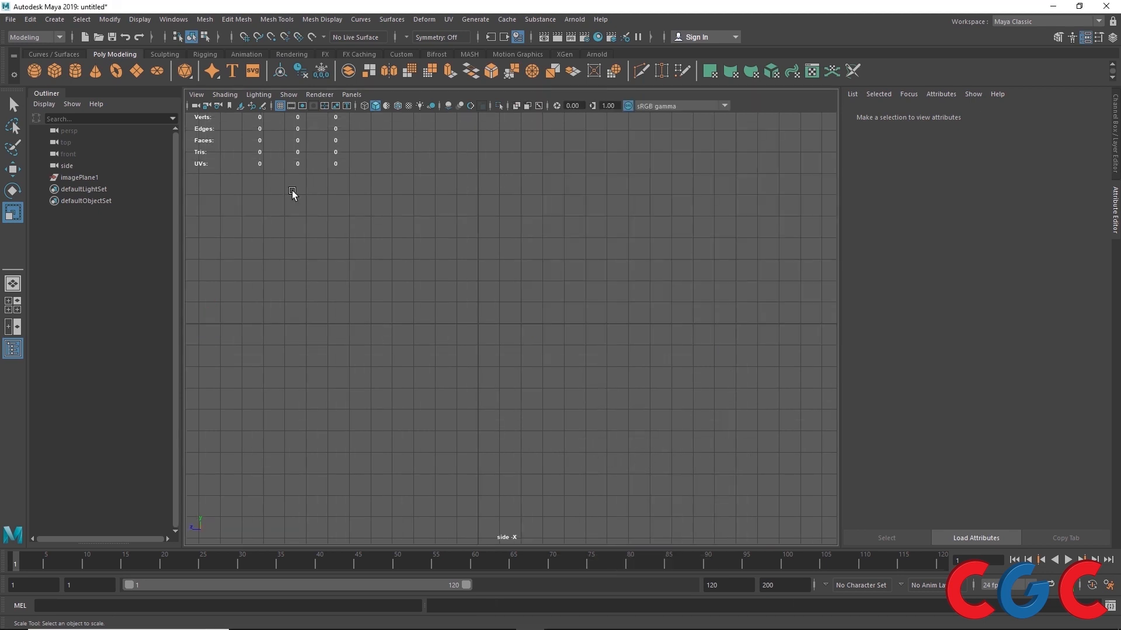
pyautogui.click(197, 94)
pyautogui.moveTo(225, 355)
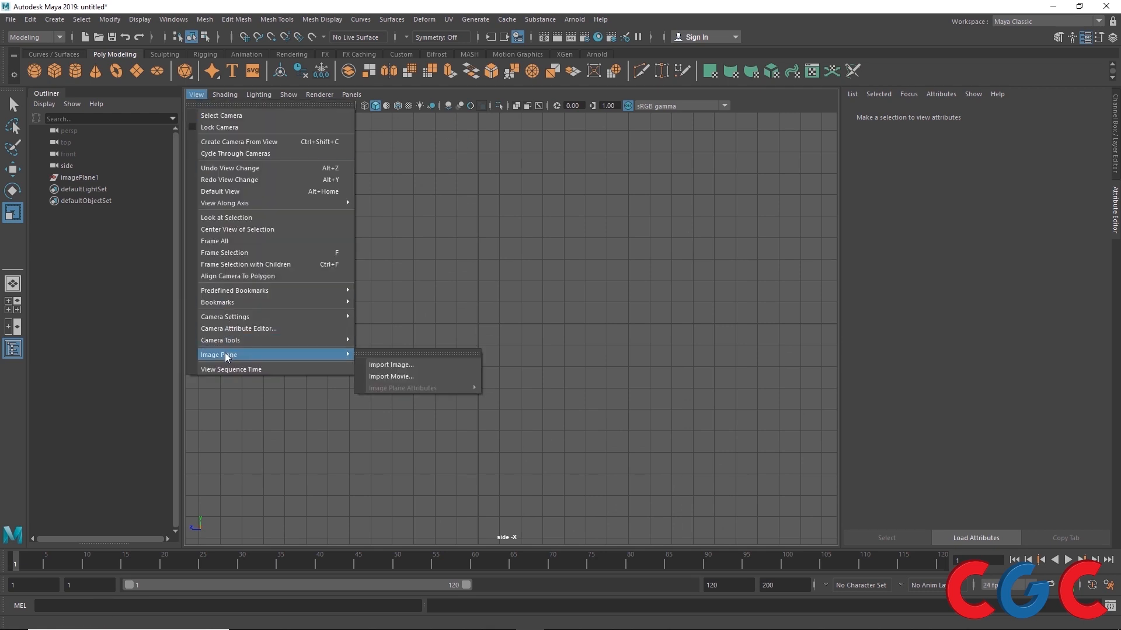
pyautogui.click(409, 364)
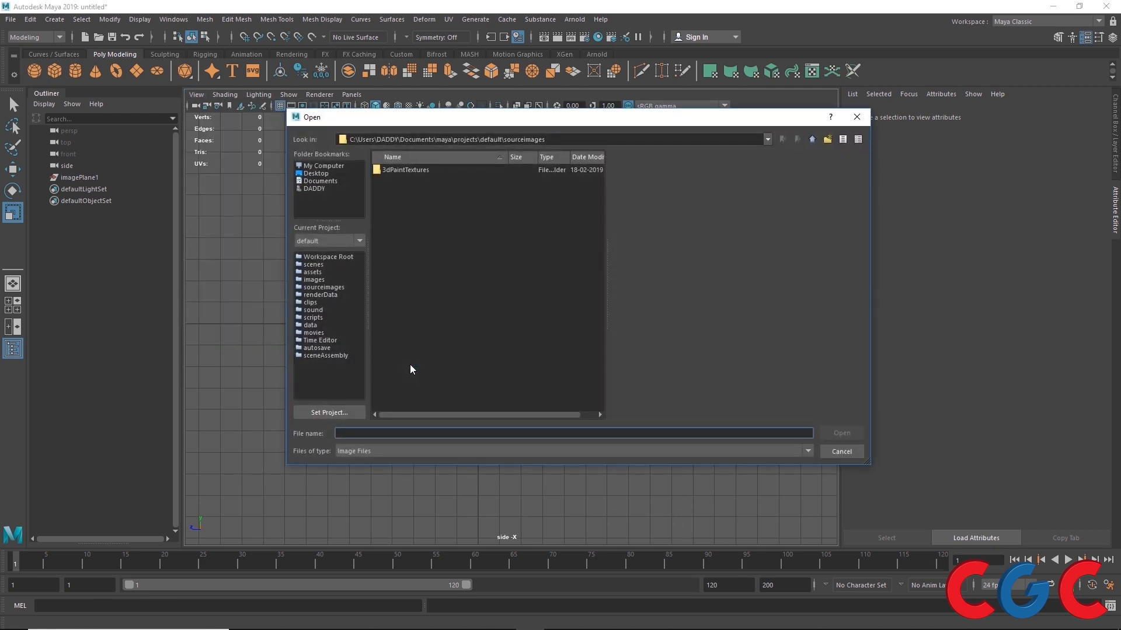
pyautogui.click(324, 167)
pyautogui.doubleClick(398, 171)
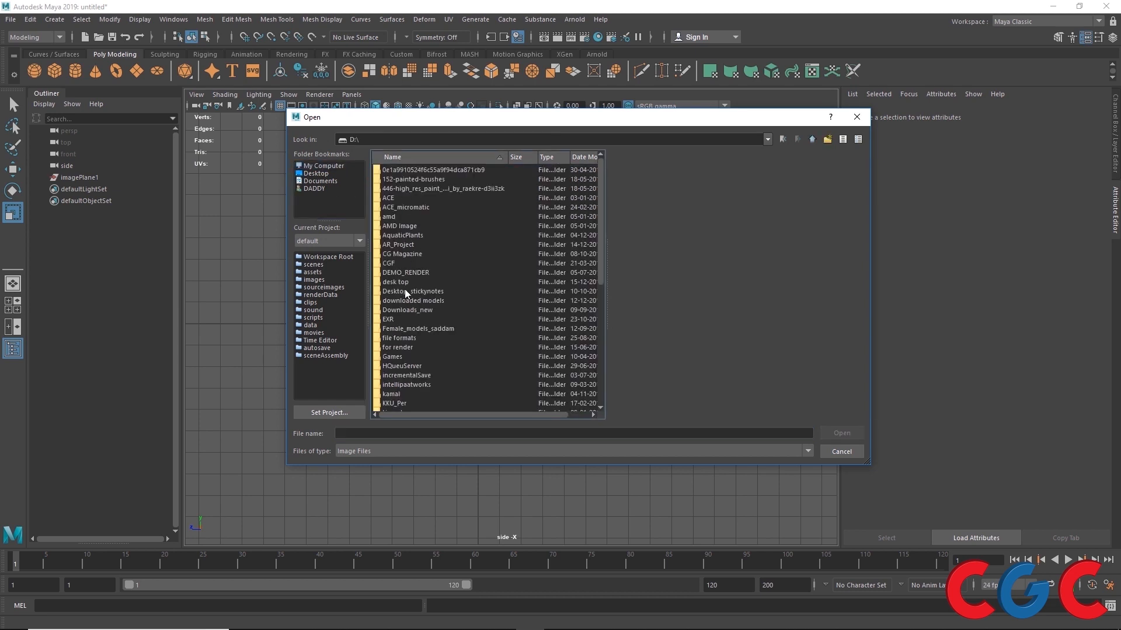
pyautogui.doubleClick(396, 261)
pyautogui.doubleClick(399, 191)
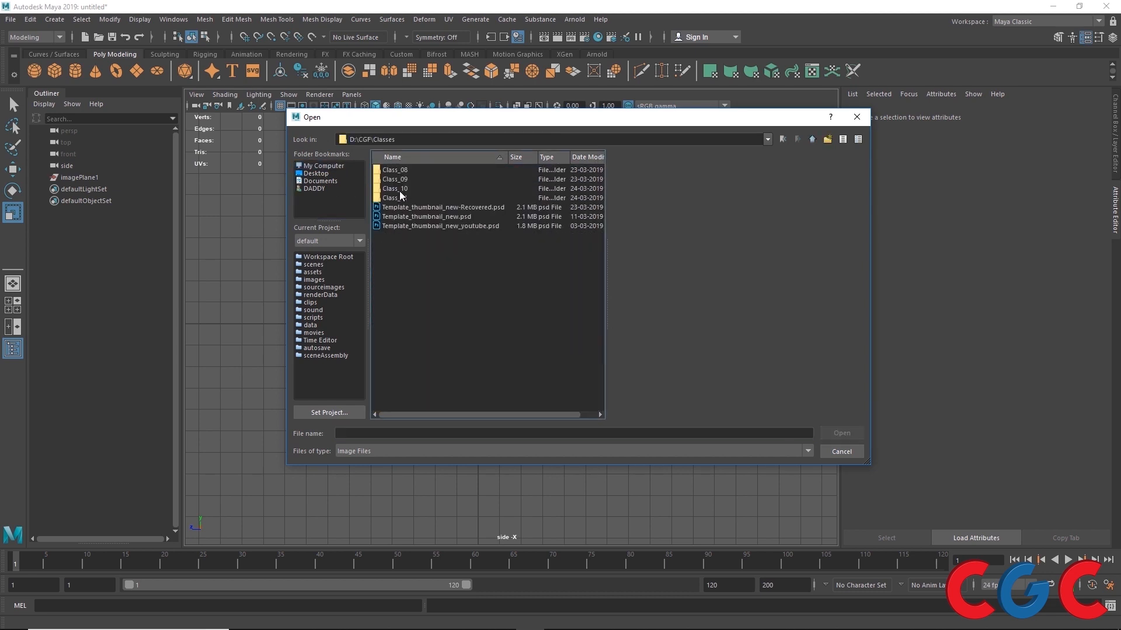
pyautogui.doubleClick(401, 198)
pyautogui.click(396, 170)
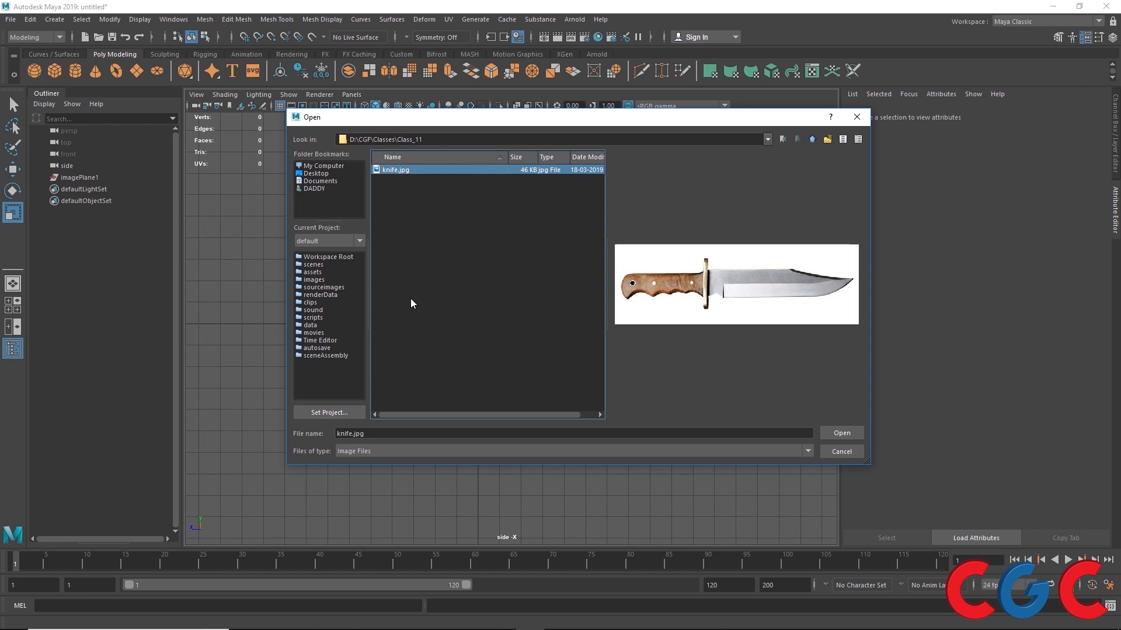
pyautogui.click(841, 433)
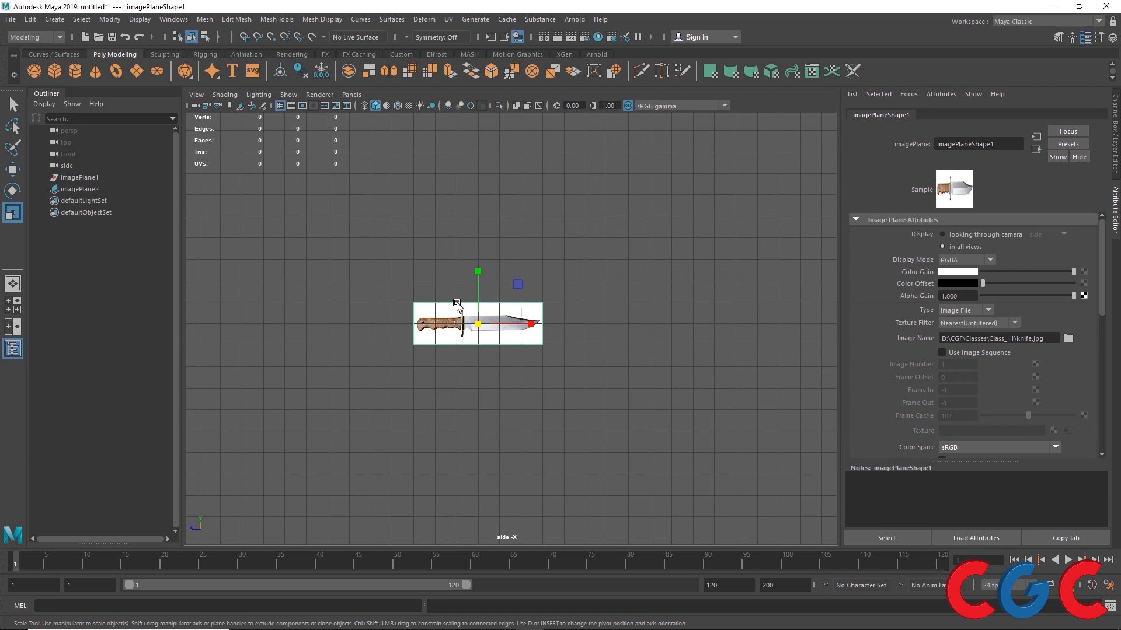
# - Enlarge and centre the knife image in the side view, and widen the Attribute Editor
pyautogui.scroll(3, 466, 310)
pyautogui.scroll(5, 466, 310)
pyautogui.keyDown('alt'); pyautogui.moveTo(366, 312); pyautogui.dragTo(520, 297, button='middle'); pyautogui.keyUp('alt')
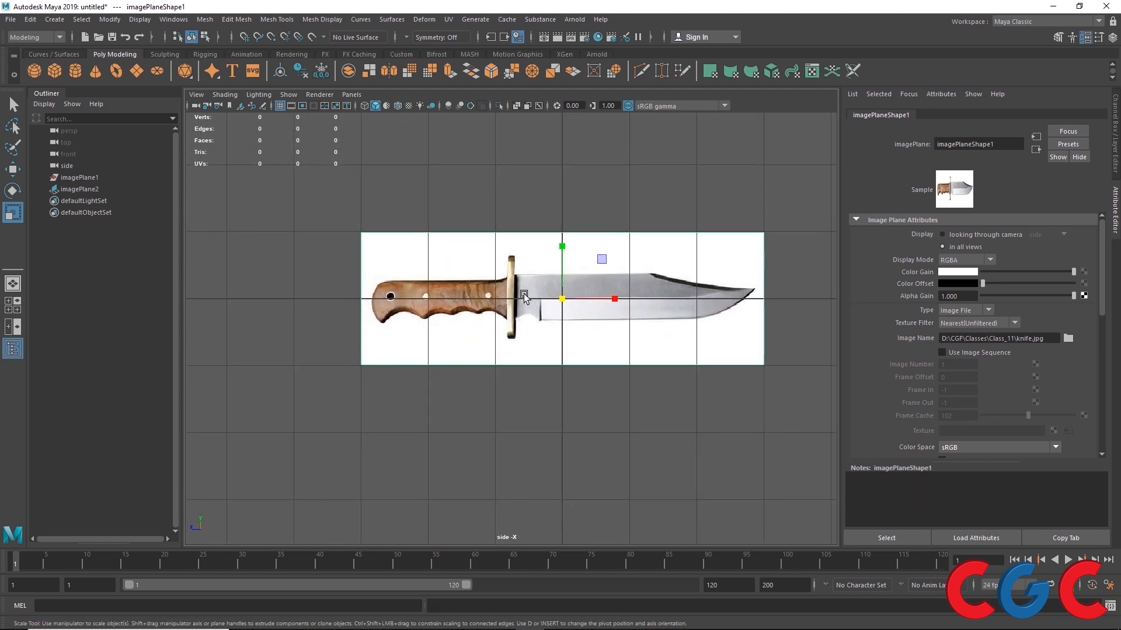
pyautogui.scroll(1, 521, 298)
pyautogui.keyDown('alt'); pyautogui.moveTo(626, 240); pyautogui.dragTo(564, 249, button='middle'); pyautogui.keyUp('alt')
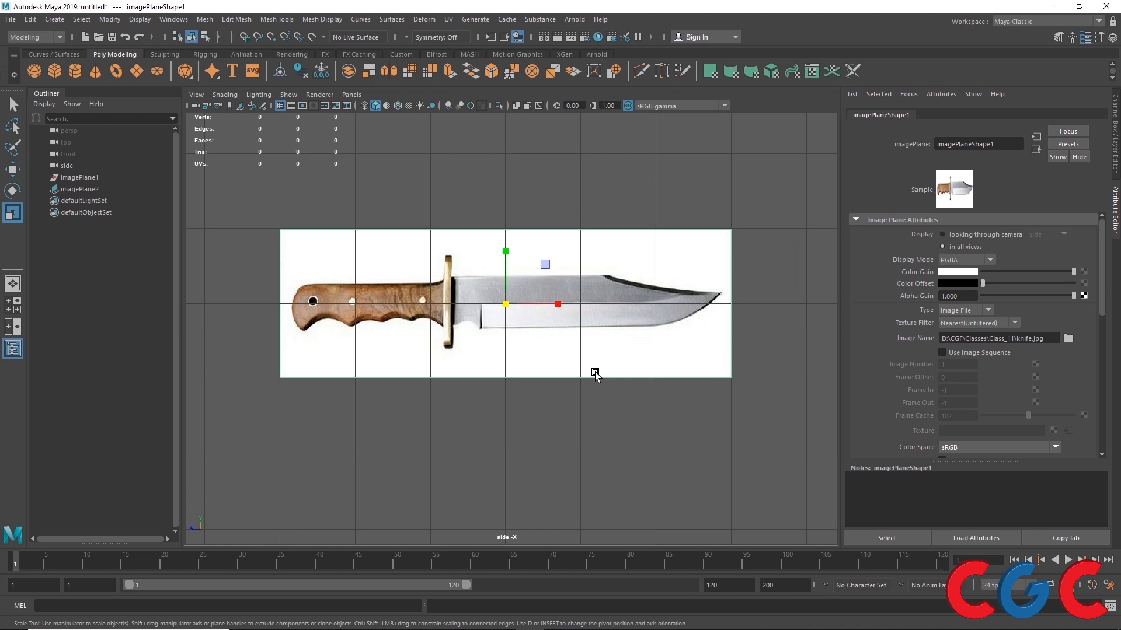
pyautogui.moveTo(839, 165); pyautogui.dragTo(715, 163)
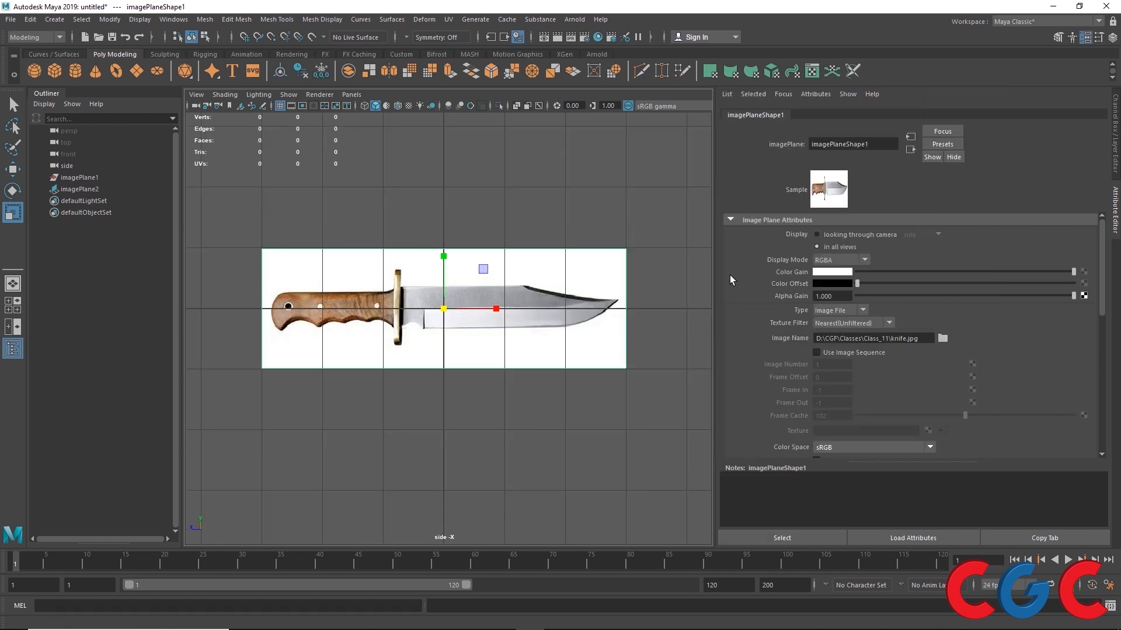
# - Set the knife image plane to display only when looking through the side camera, comparing it with display in all views
pyautogui.press('space')
pyautogui.press('space')
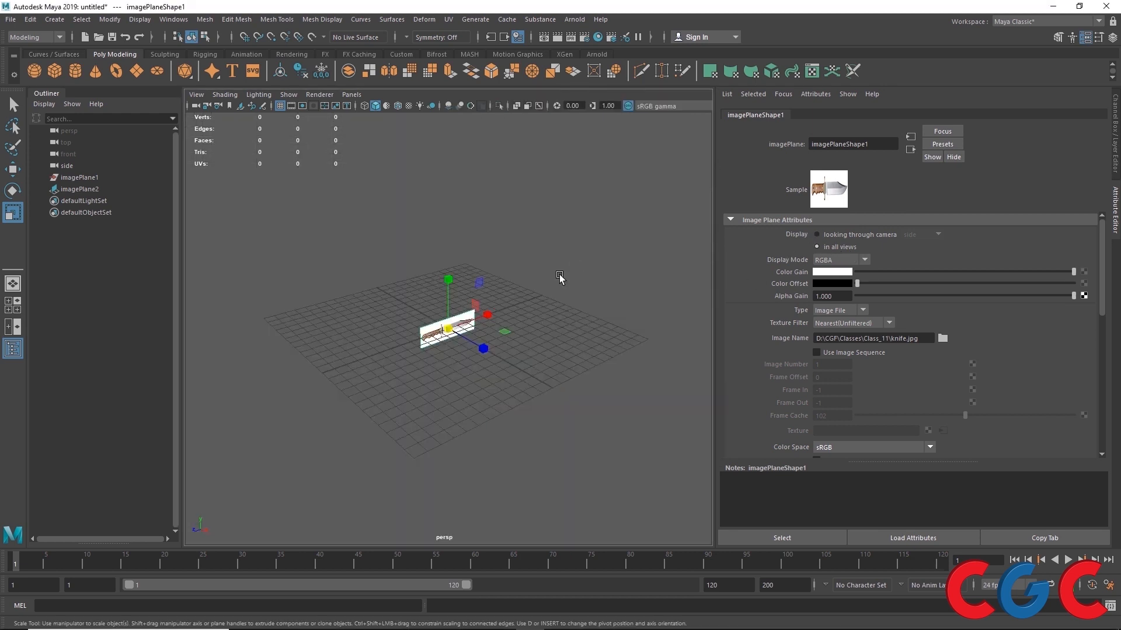
pyautogui.press('space')
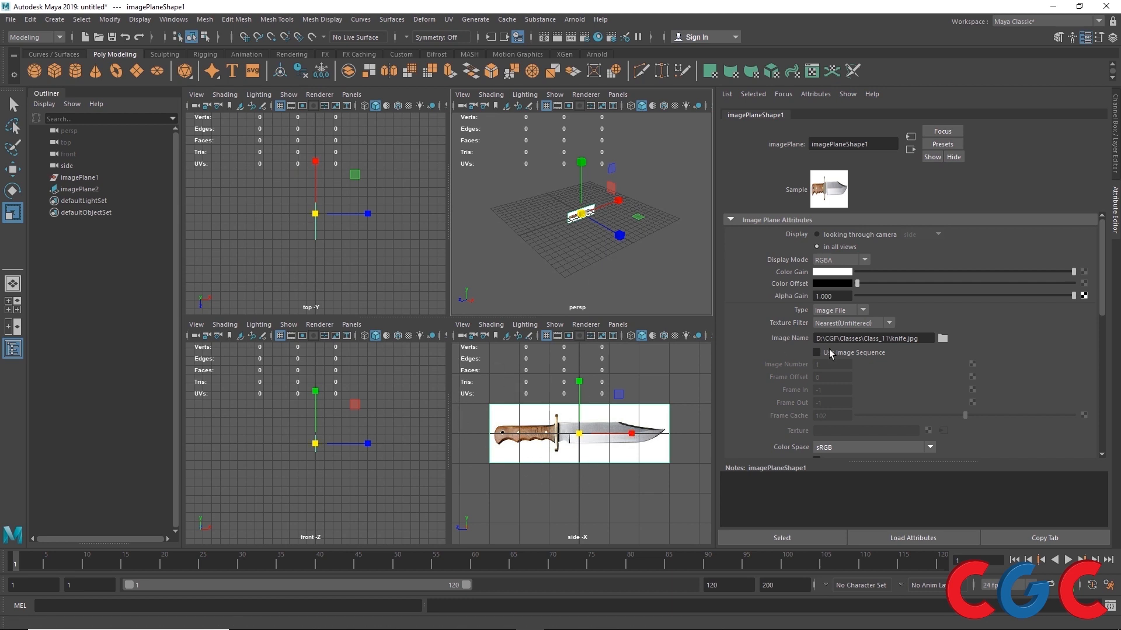
pyautogui.click(841, 234)
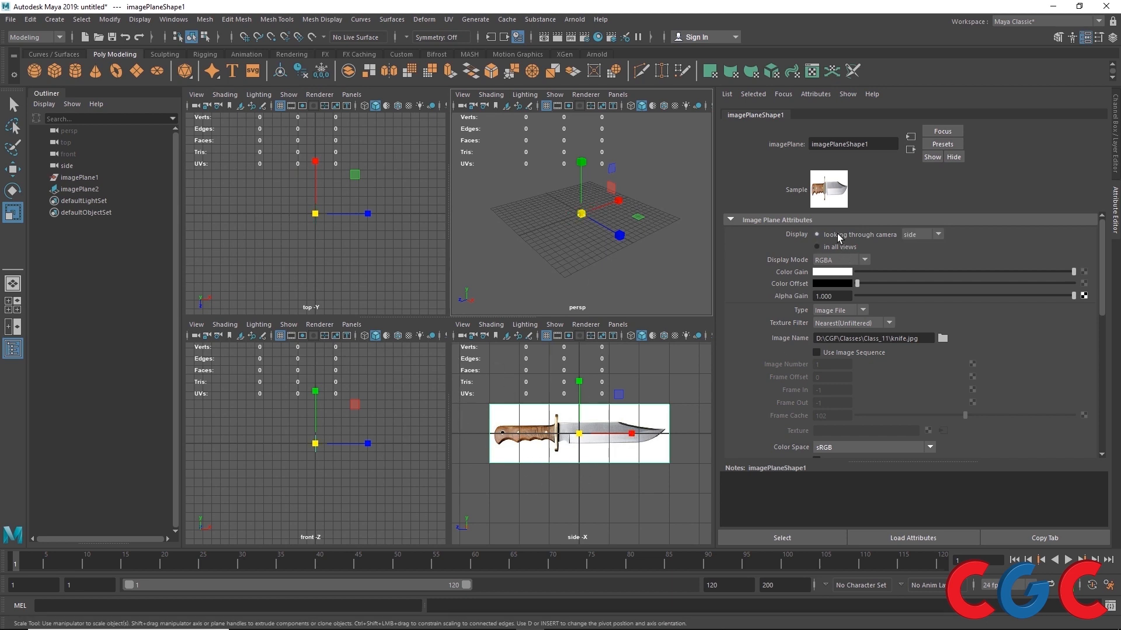
pyautogui.click(547, 382)
pyautogui.moveTo(516, 385); pyautogui.dragTo(611, 480)
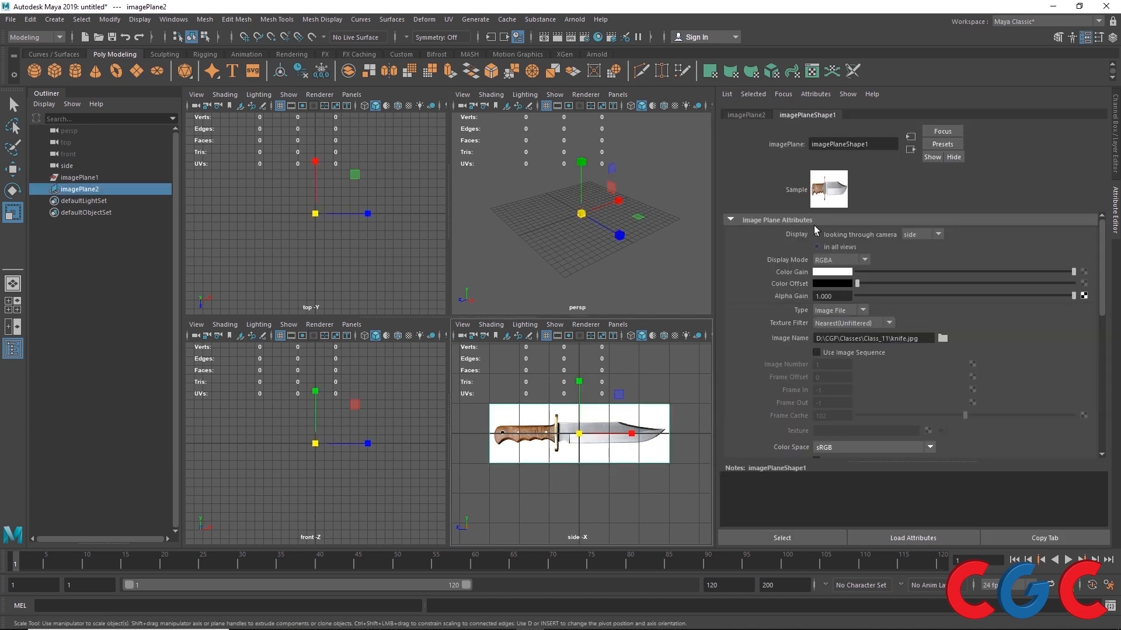
pyautogui.click(832, 247)
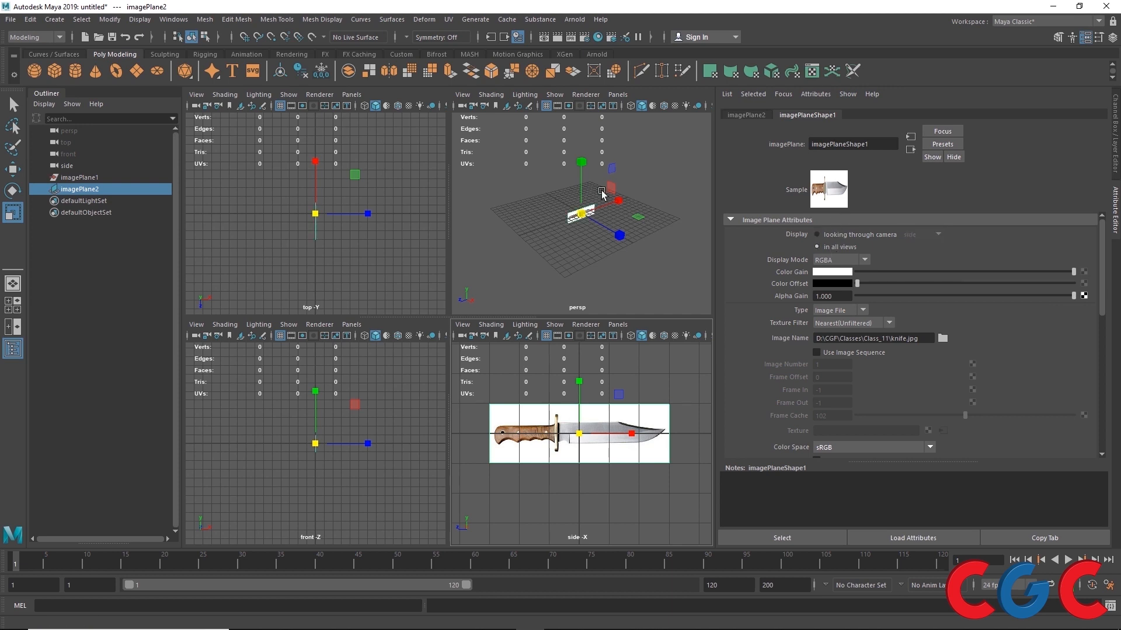
pyautogui.click(862, 235)
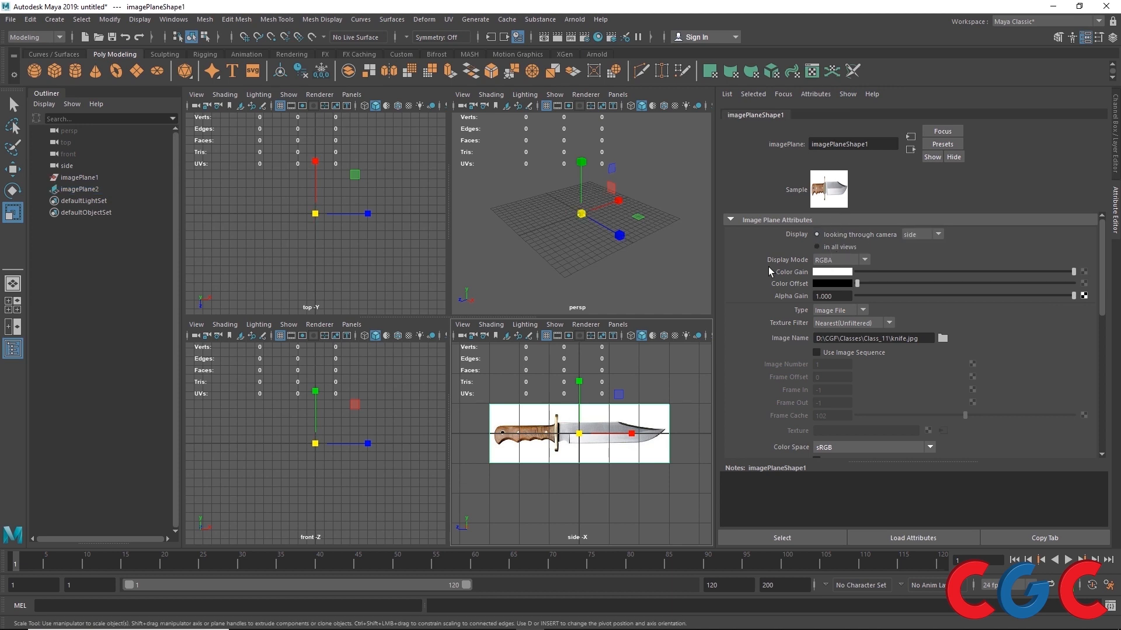
# - Set the knife image plane's display mode to RGB
pyautogui.click(837, 261)
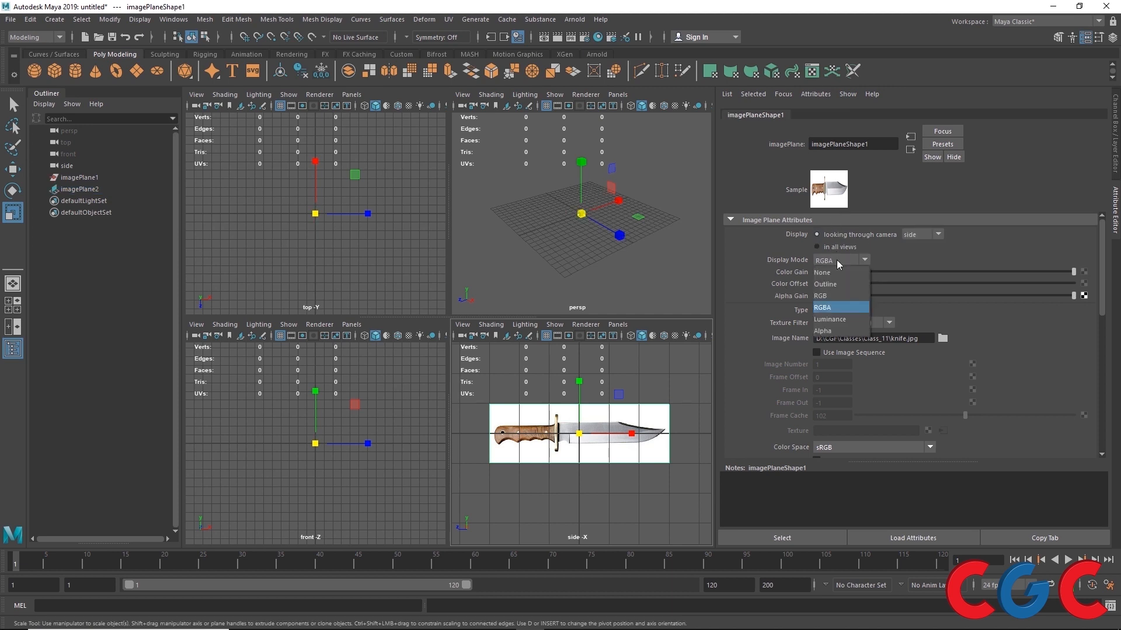
pyautogui.click(837, 307)
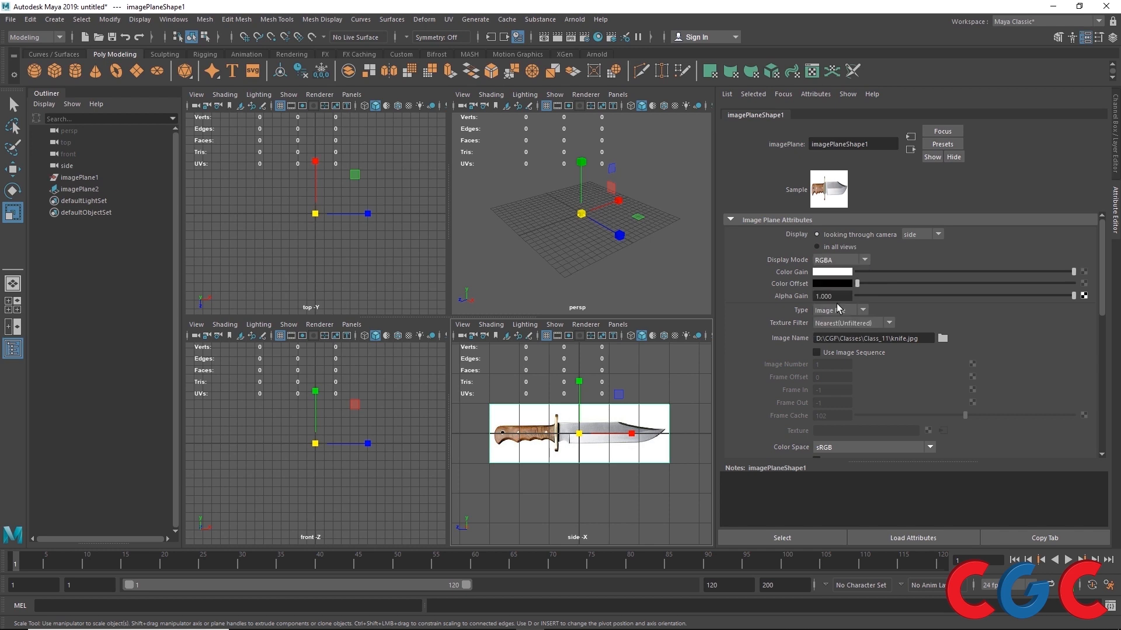
pyautogui.scroll(-5, 599, 248)
pyautogui.press('alt')
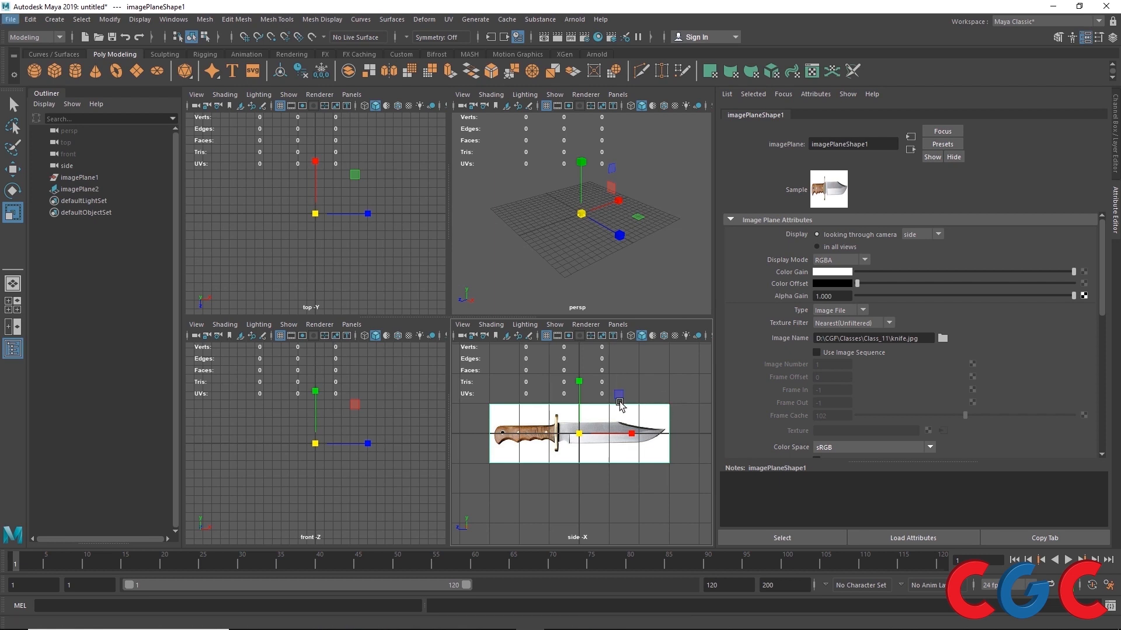
pyautogui.click(838, 261)
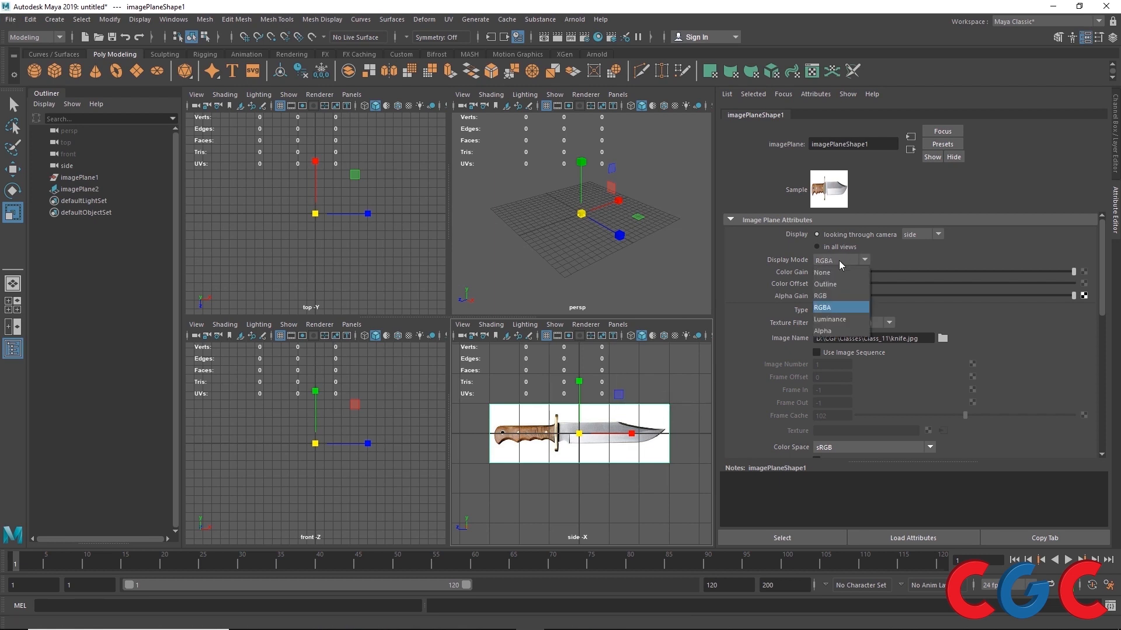
pyautogui.click(839, 294)
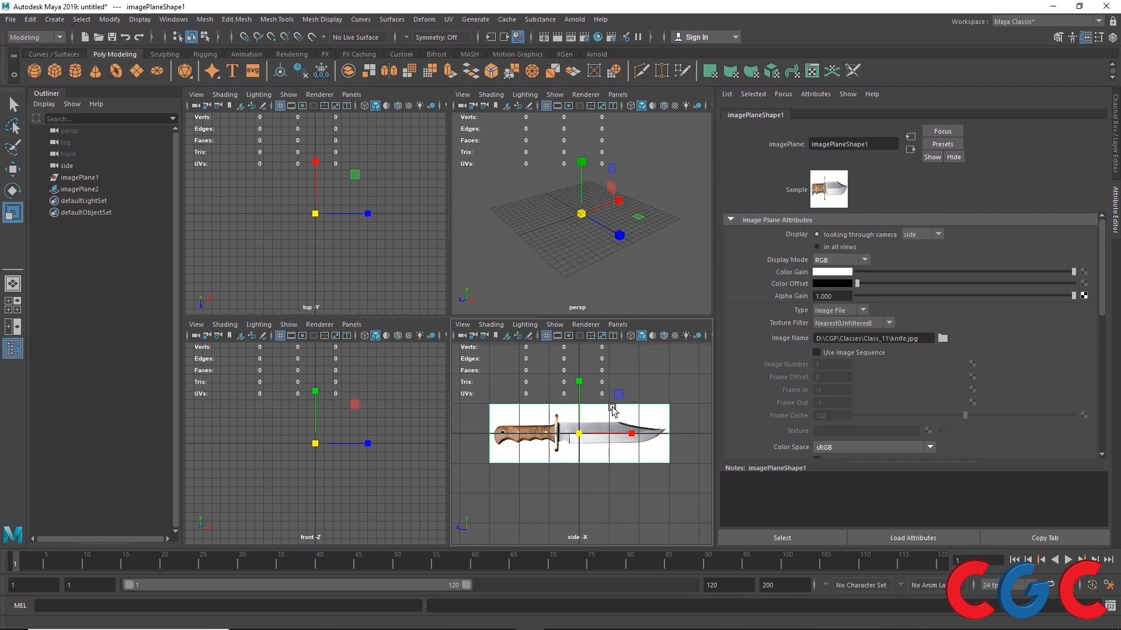
# - Select the knife image plane in the side view, maximize that view and frame the image in it
pyautogui.scroll(3, 573, 419)
pyautogui.scroll(-6, 573, 419)
pyautogui.press('space')
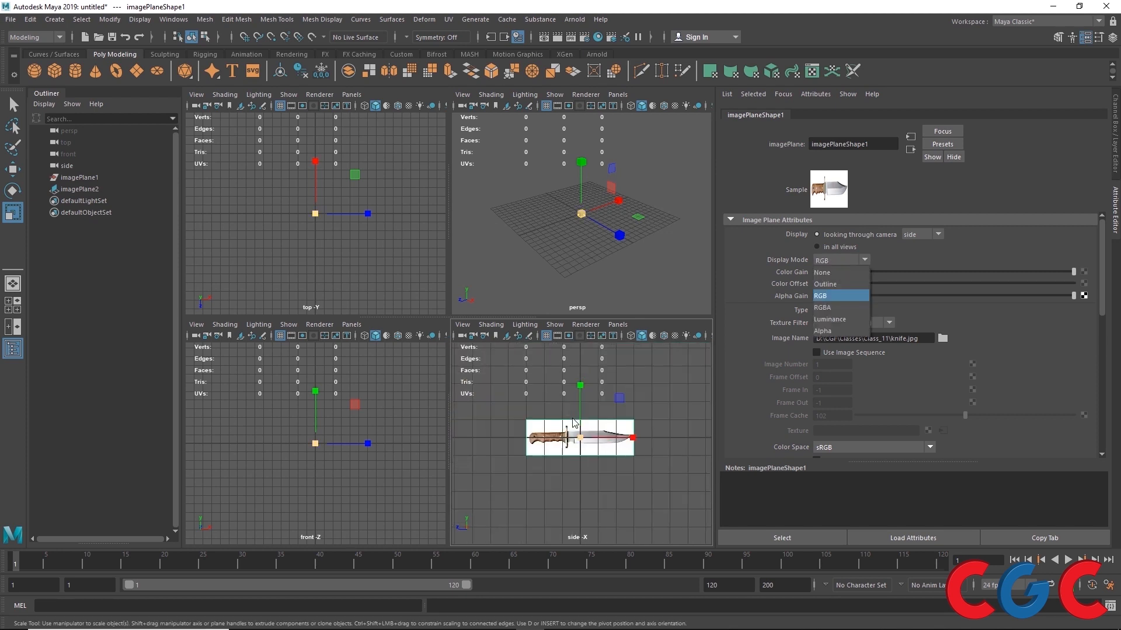
pyautogui.click(599, 427)
pyautogui.press('space')
pyautogui.press('f')
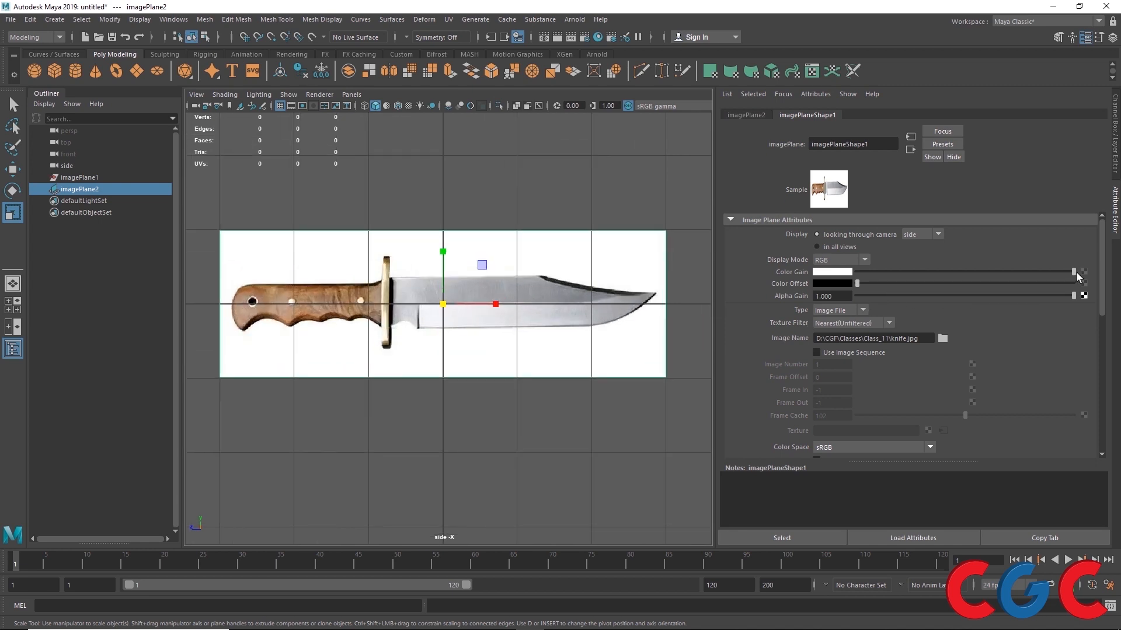
# - Try out the Color Gain, Color Offset and Alpha Gain of the knife image plane, and undo the changes
pyautogui.moveTo(1074, 272); pyautogui.dragTo(1094, 255)
pyautogui.moveTo(856, 284)
pyautogui.mouseDown()
pyautogui.moveTo(877, 279)
pyautogui.moveTo(851, 279)
pyautogui.mouseUp()
pyautogui.moveTo(1057, 295)
pyautogui.mouseDown()
pyautogui.moveTo(1015, 295)
pyautogui.moveTo(1036, 296)
pyautogui.mouseUp()
pyautogui.hotkey('ctrl', 'z')
pyautogui.hotkey('ctrl', 'z')
# - Try the Texture and Movie types on the knife image plane, and return its type to Image File
pyautogui.click(838, 313)
pyautogui.click(831, 334)
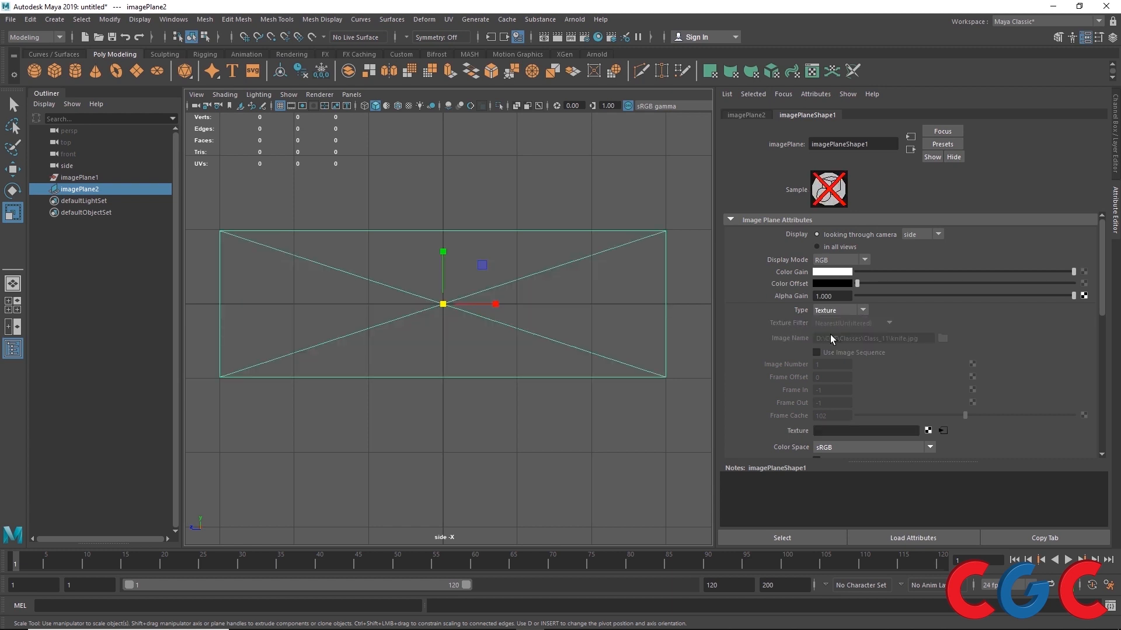
pyautogui.click(841, 311)
pyautogui.click(835, 323)
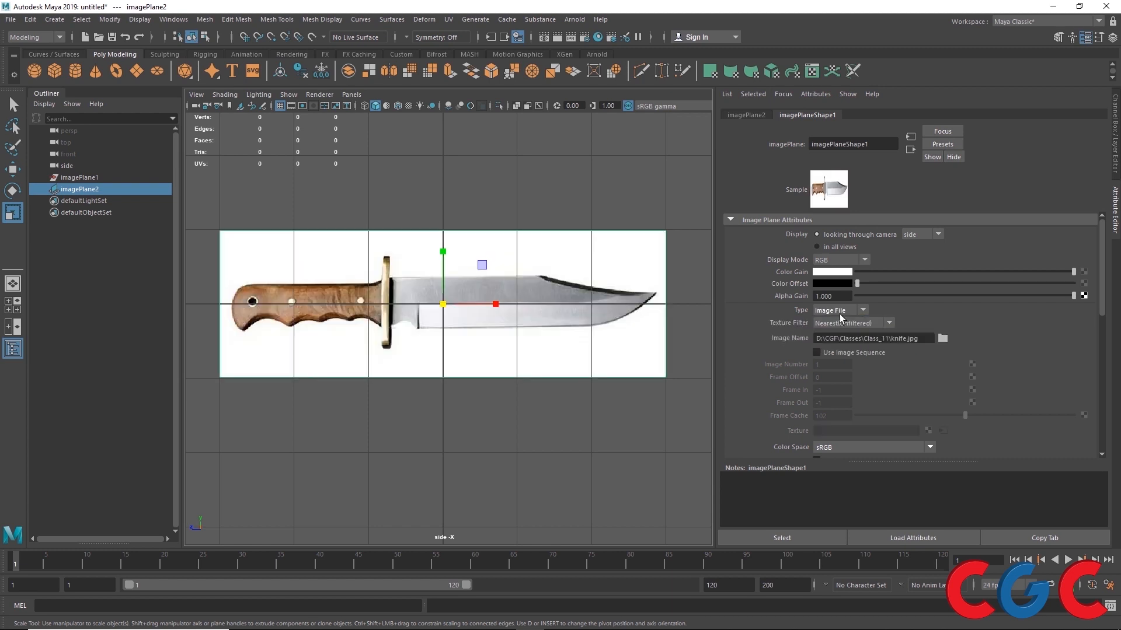
pyautogui.click(841, 311)
pyautogui.click(839, 346)
pyautogui.scroll(-4, 407, 288)
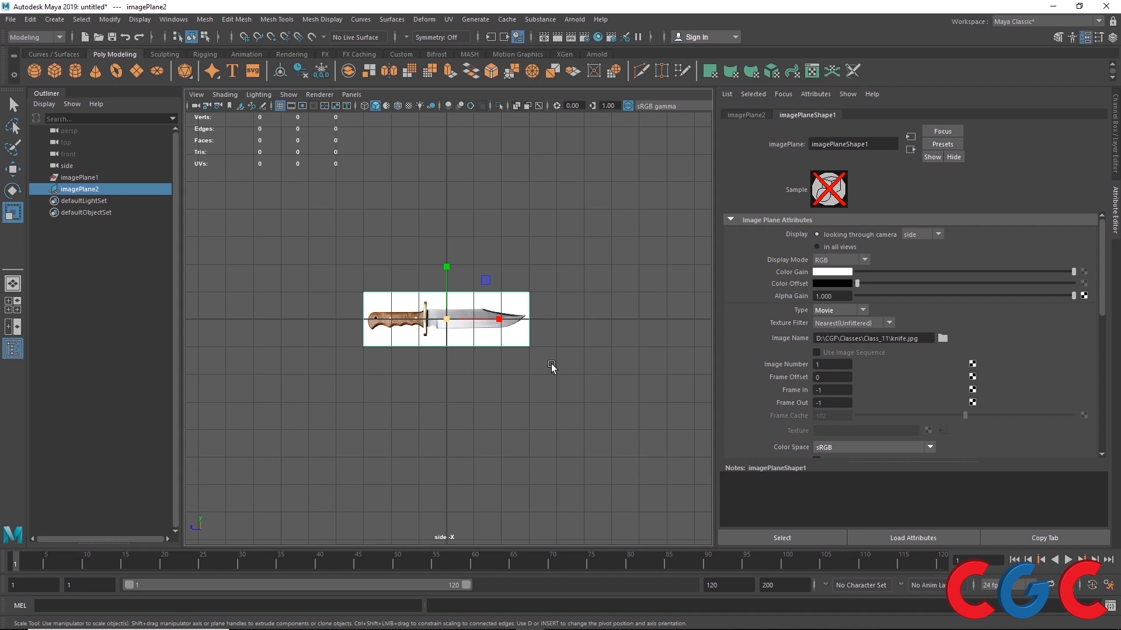
pyautogui.click(858, 310)
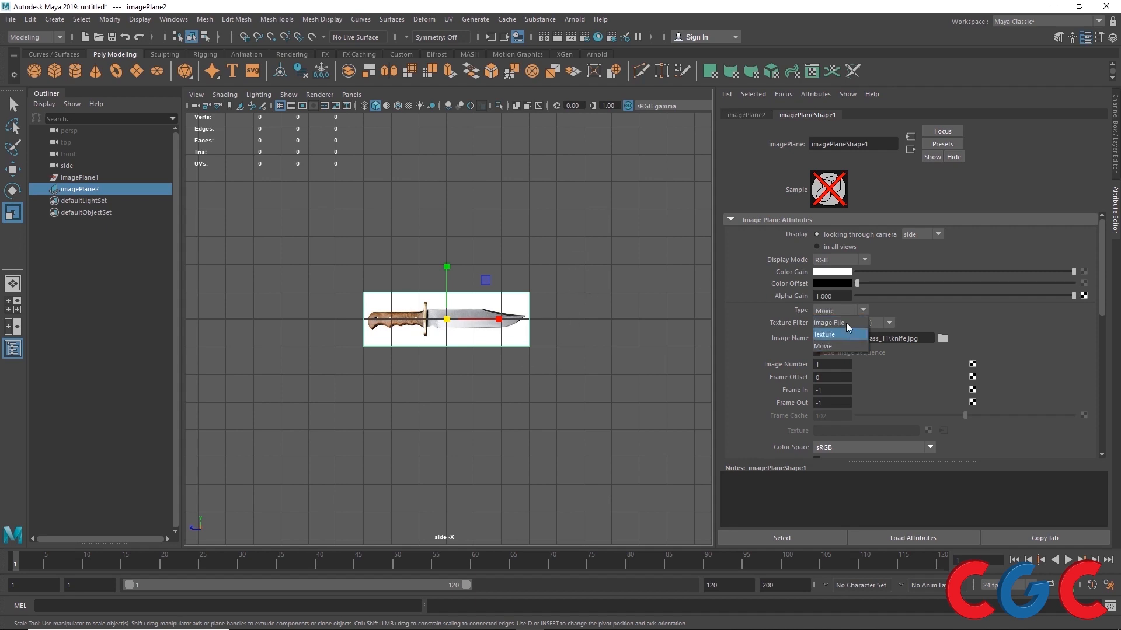
pyautogui.click(842, 323)
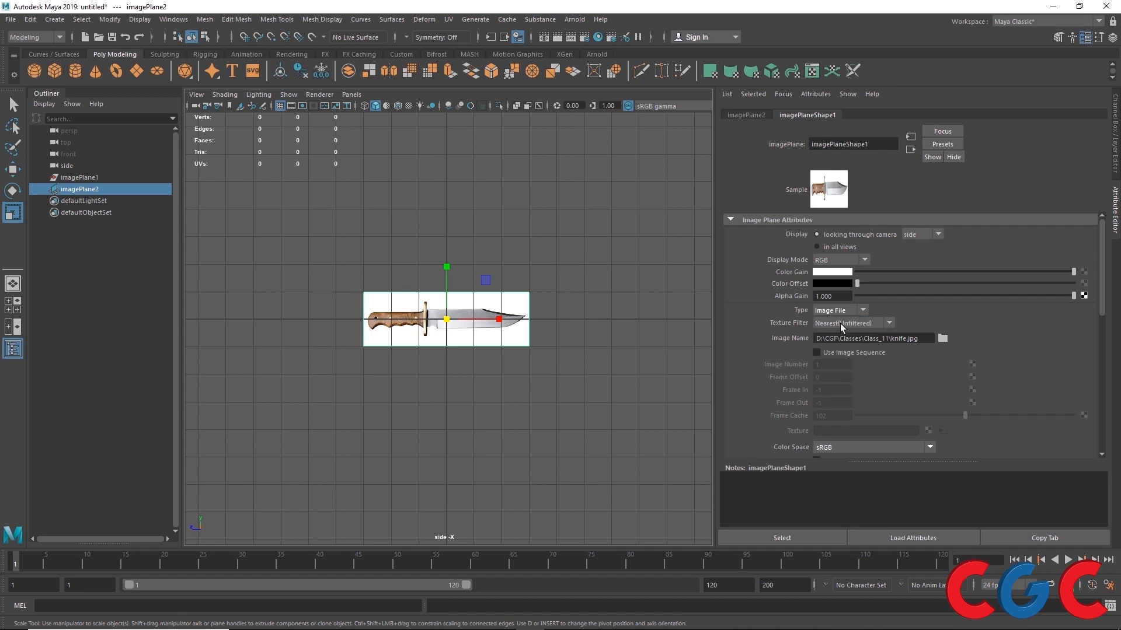
# - Try the Bilinear texture filter on the knife image plane, and return it to Nearest(Unfiltered)
pyautogui.click(870, 327)
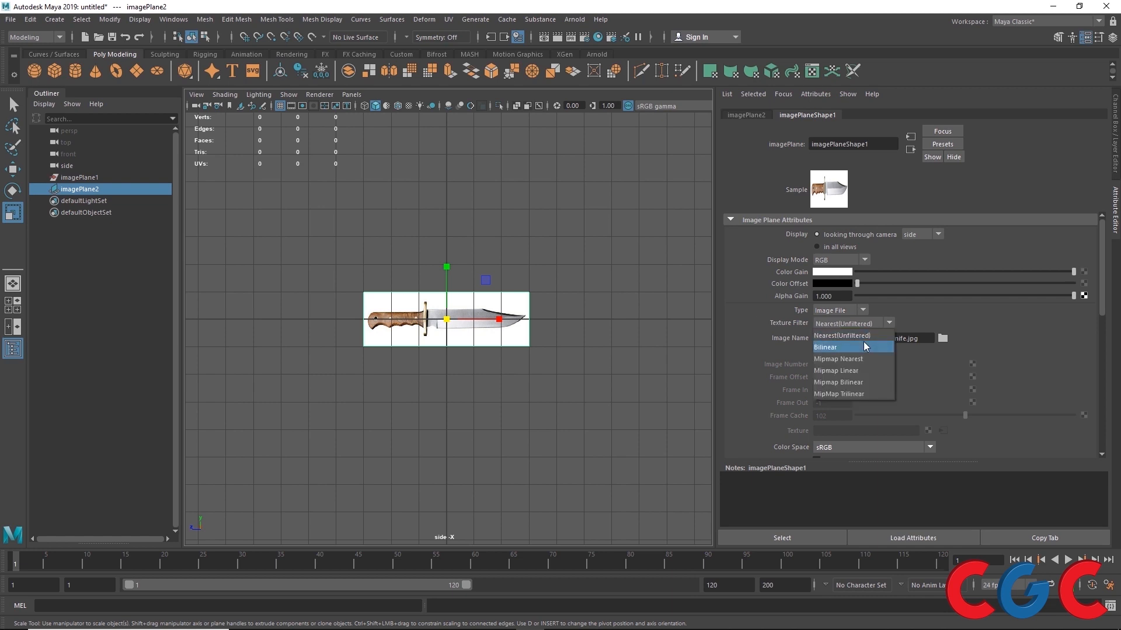
pyautogui.click(863, 341)
pyautogui.scroll(3, 707, 344)
pyautogui.click(864, 323)
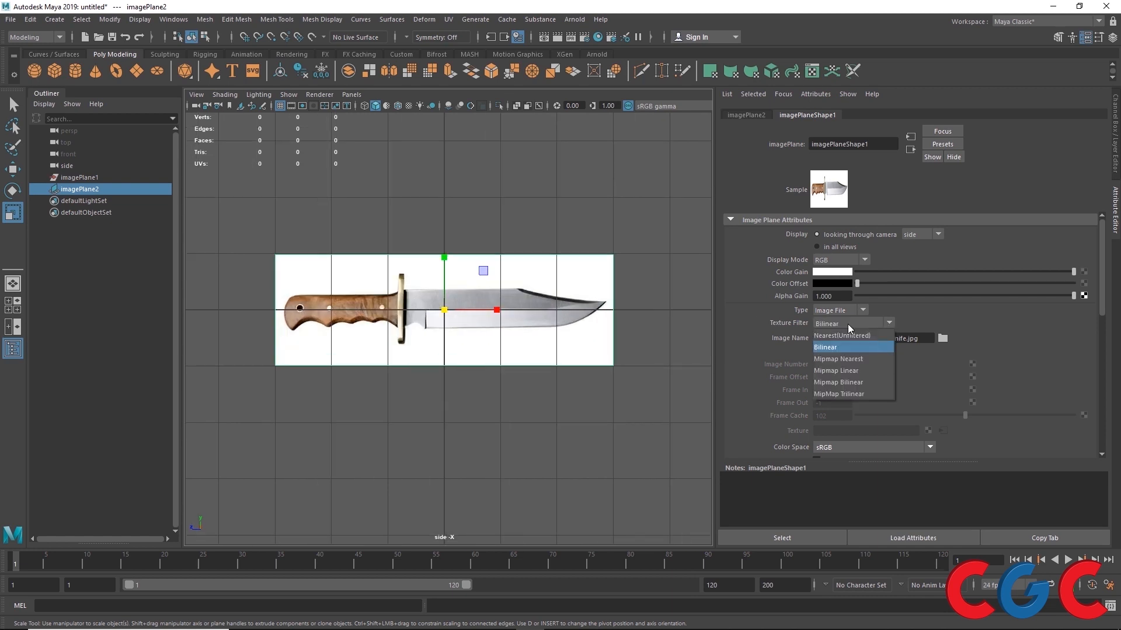
pyautogui.click(842, 337)
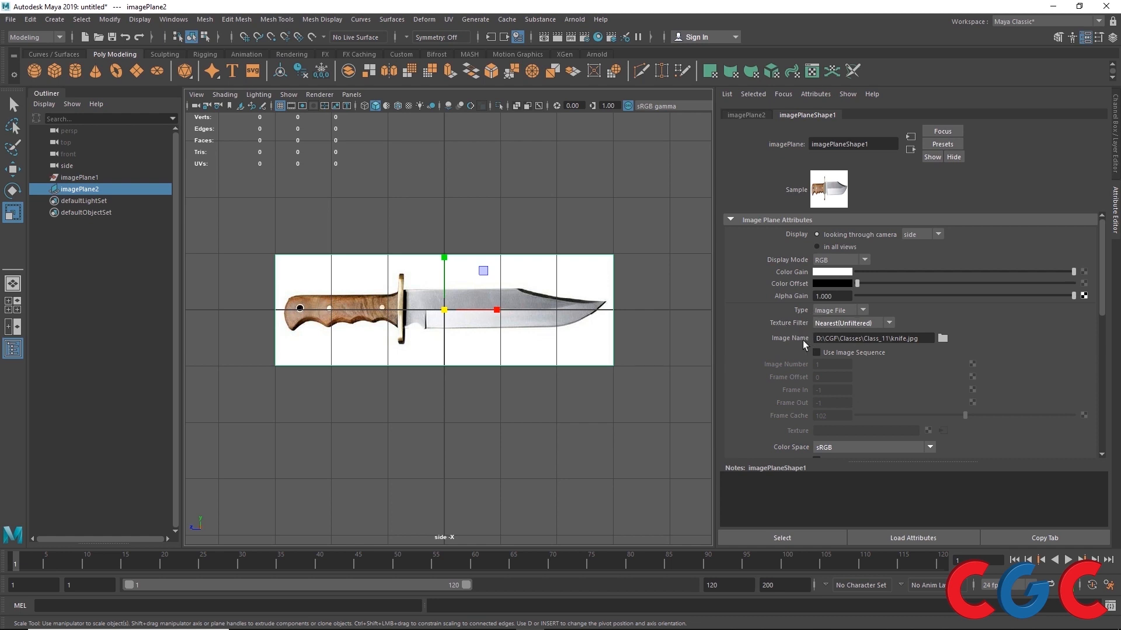
# - Try the Movie type on the knife image plane once more, restore Image File and keep the plane selected
pyautogui.click(860, 313)
pyautogui.click(834, 348)
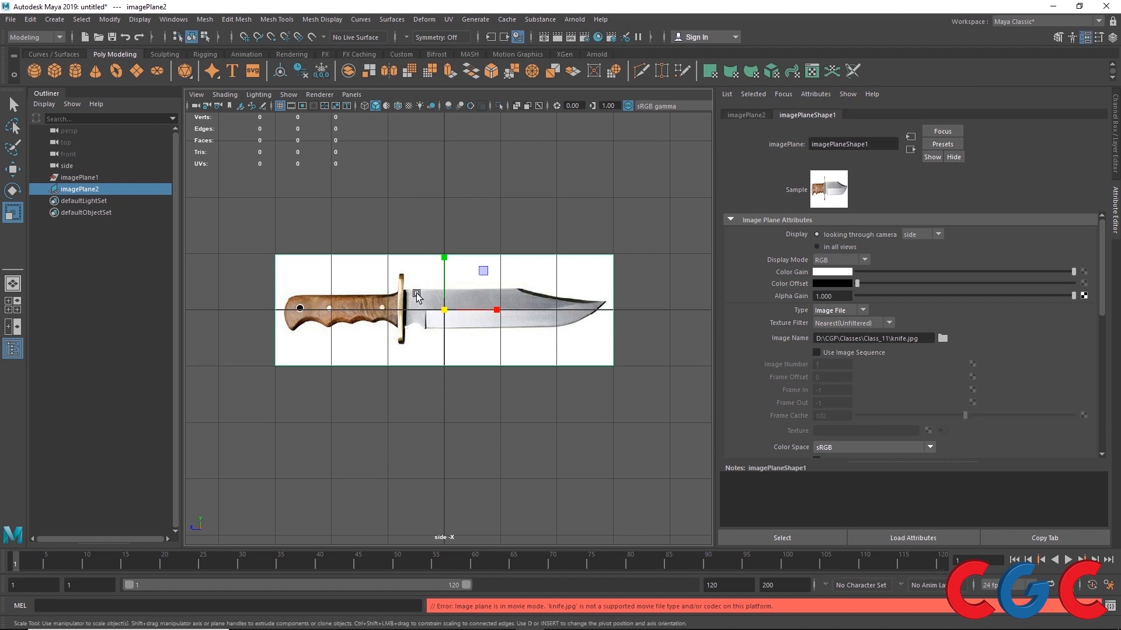
pyautogui.moveTo(639, 254); pyautogui.dragTo(242, 383)
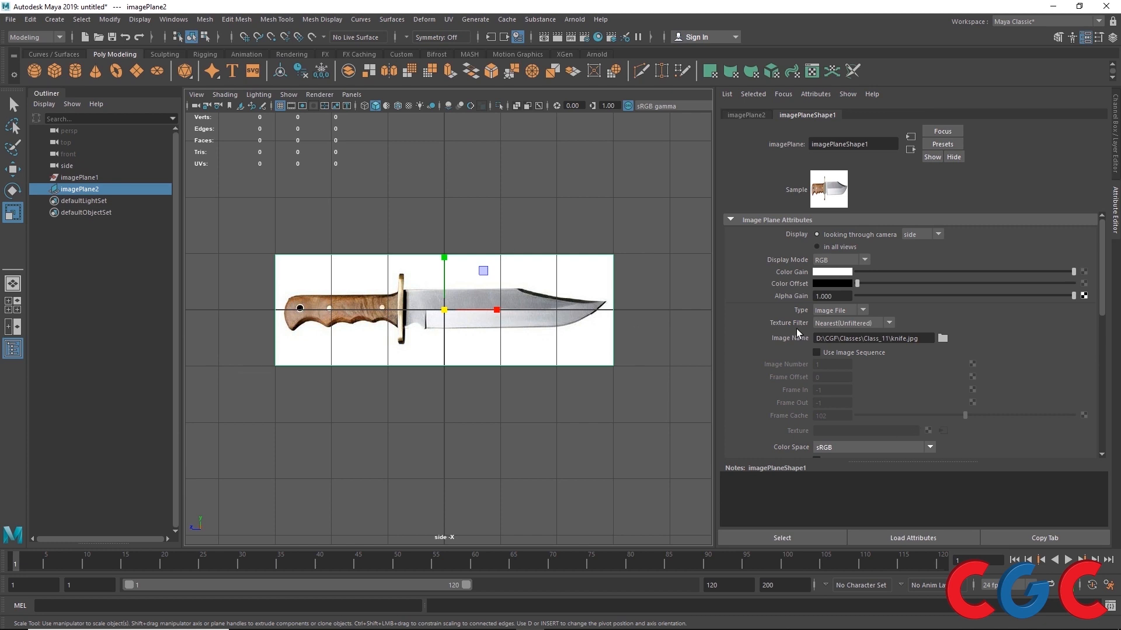
# - Set the Coverage Origin X of the knife image plane to -15 in its placement extras
pyautogui.scroll(-6, 790, 368)
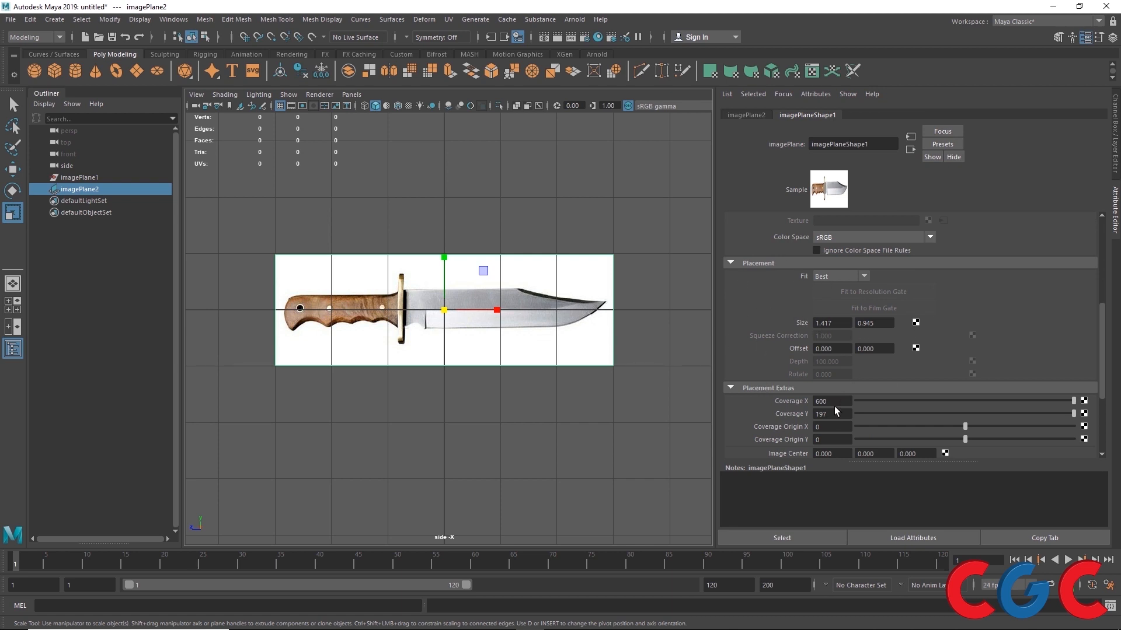
pyautogui.scroll(-1, 834, 407)
pyautogui.moveTo(1074, 365)
pyautogui.mouseDown()
pyautogui.moveTo(1043, 366)
pyautogui.moveTo(1093, 370)
pyautogui.mouseUp()
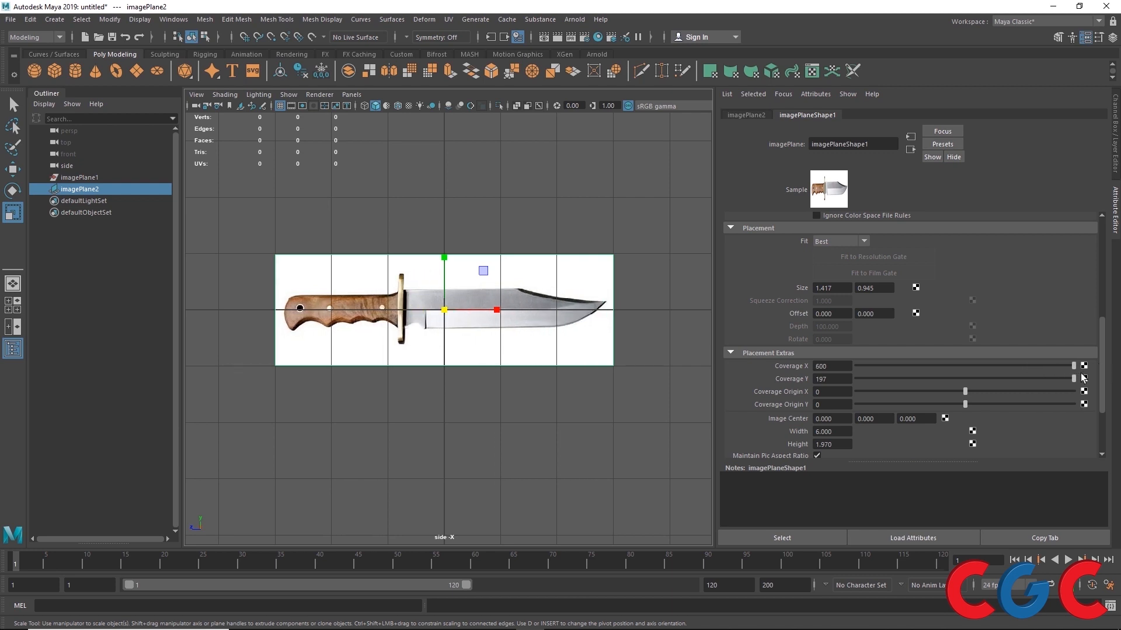
pyautogui.click(837, 366)
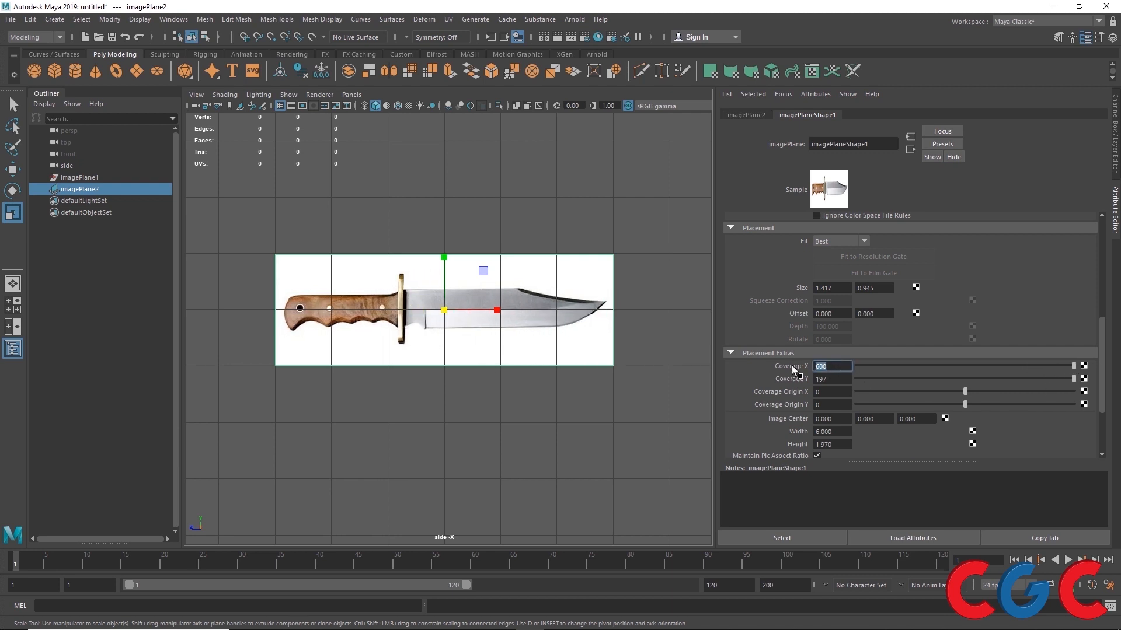
pyautogui.click(829, 380)
pyautogui.moveTo(965, 393); pyautogui.dragTo(961, 392)
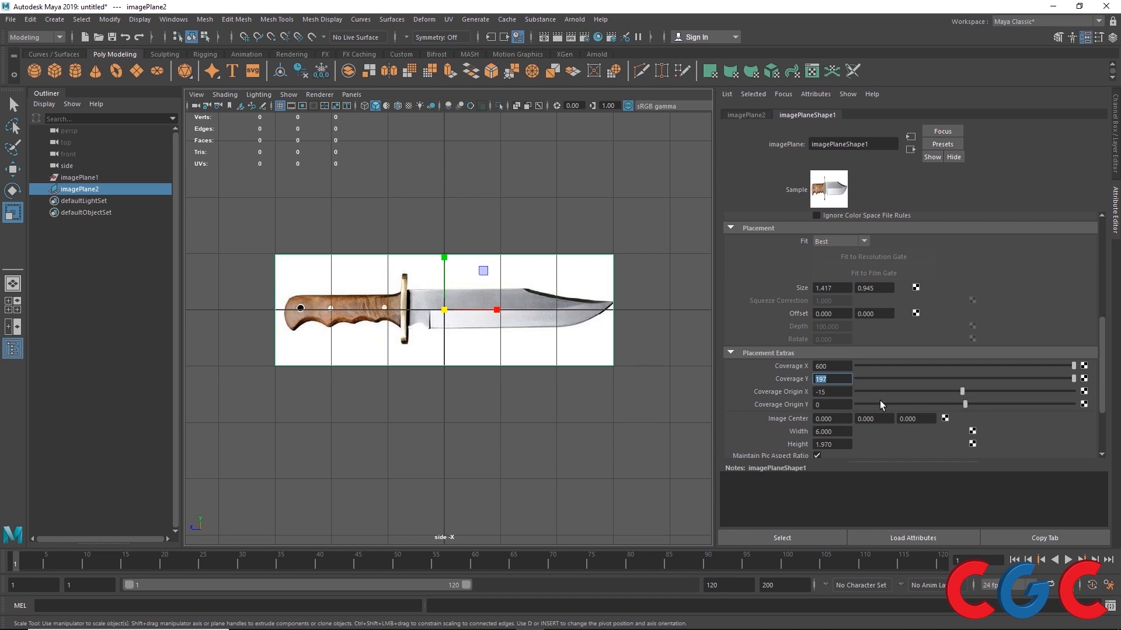
# - Try an Image Center Y of 5 on the knife image plane, and undo the change
pyautogui.scroll(-3, 860, 415)
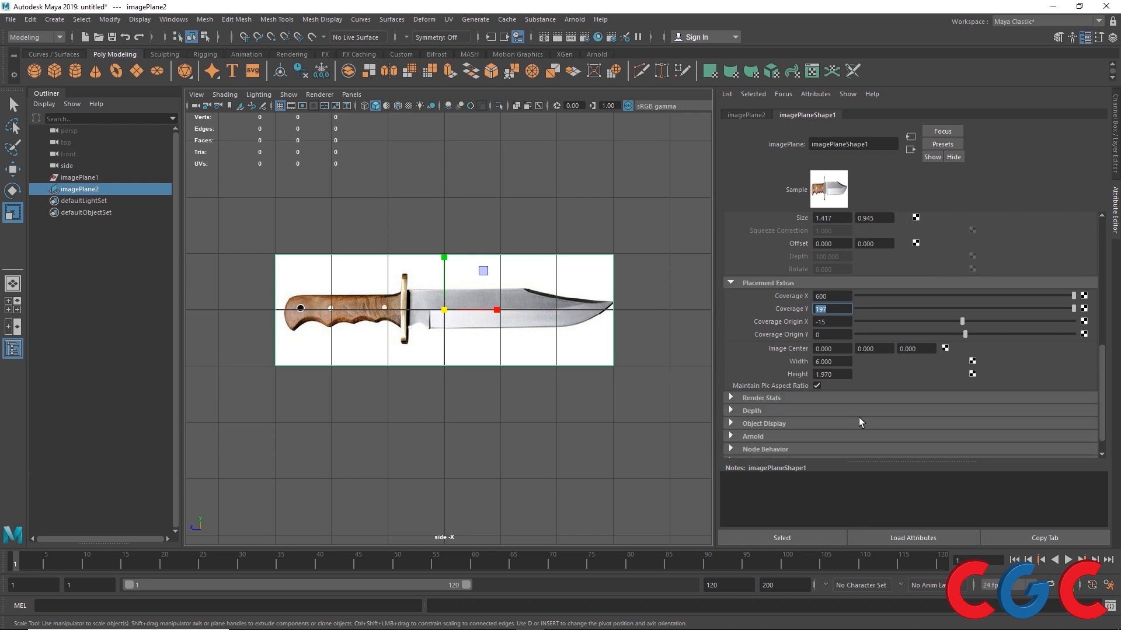
pyautogui.click(882, 348)
pyautogui.moveTo(583, 403); pyautogui.dragTo(642, 412, button='middle')
pyautogui.hotkey('ctrl', 'z')
pyautogui.doubleClick(868, 352)
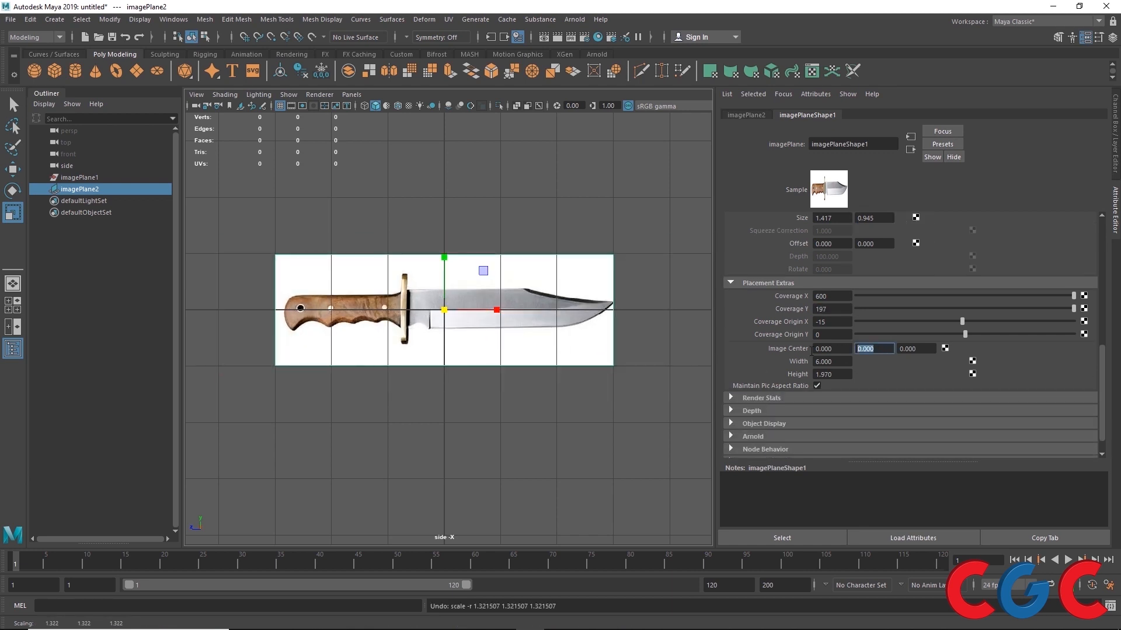
pyautogui.write('5')
pyautogui.press('Return')
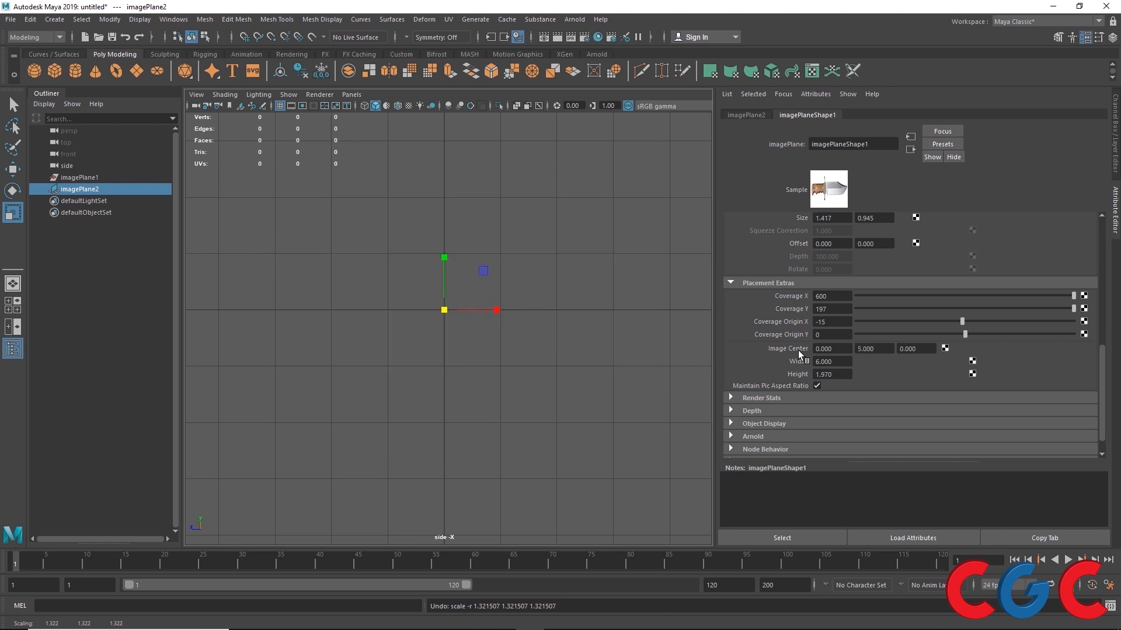
pyautogui.hotkey('ctrl', 'z')
# - Try an Image Center Y of 1 on the knife image plane, and reset it to 0
pyautogui.doubleClick(887, 349)
pyautogui.write('1')
pyautogui.press('Return')
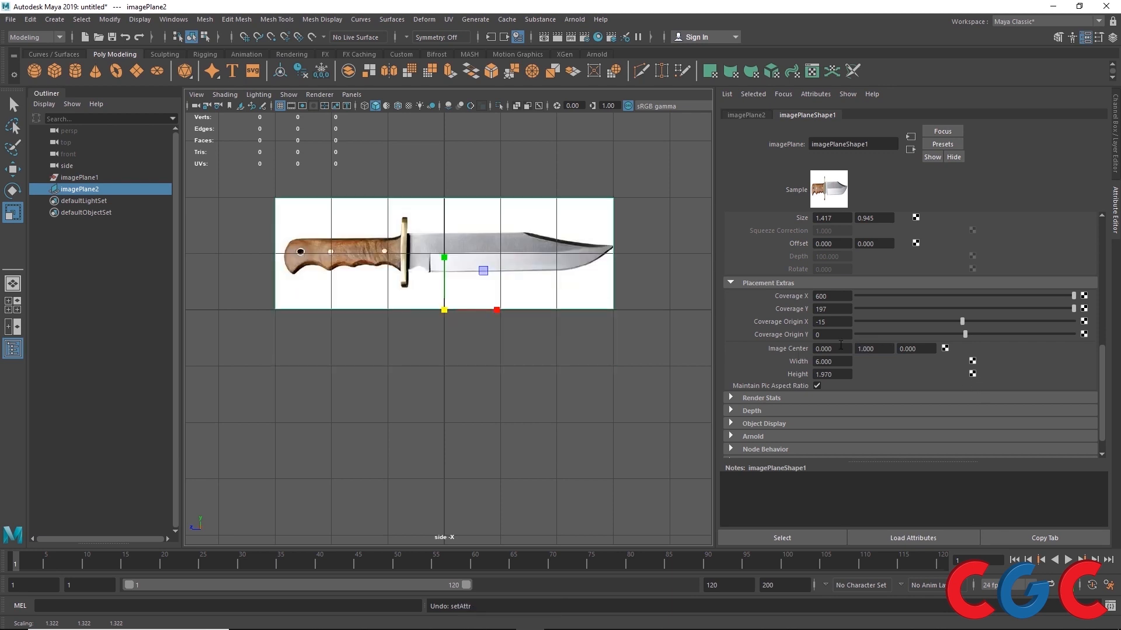
pyautogui.doubleClick(876, 349)
pyautogui.press('Return')
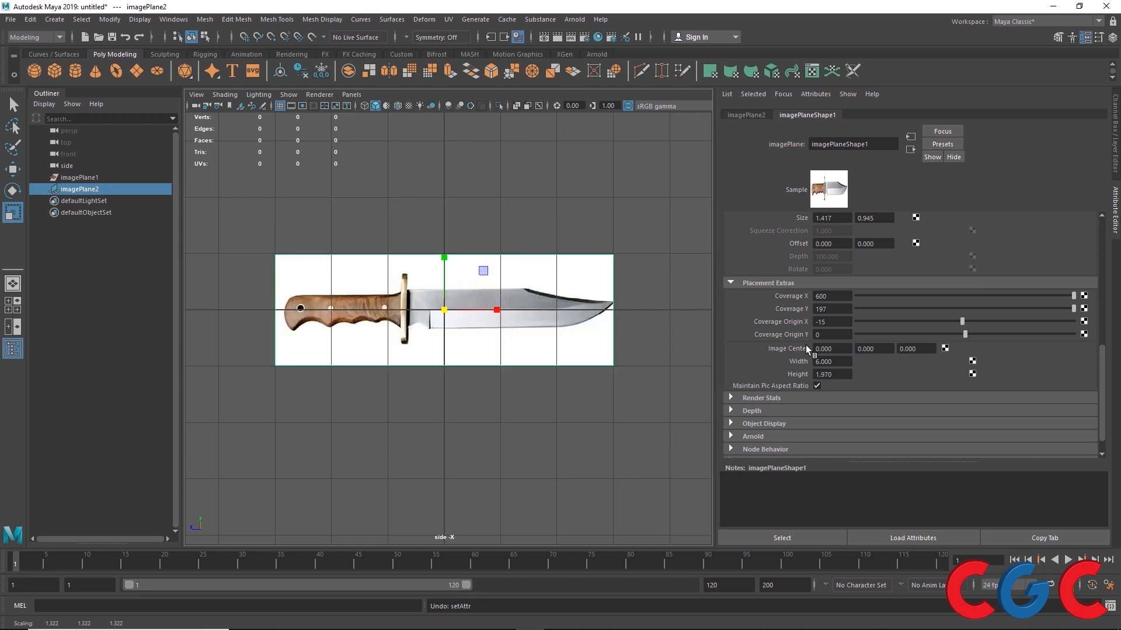
# - Try moving the knife image plane up about 1 unit with the Move tool, and undo the move
pyautogui.press('w')
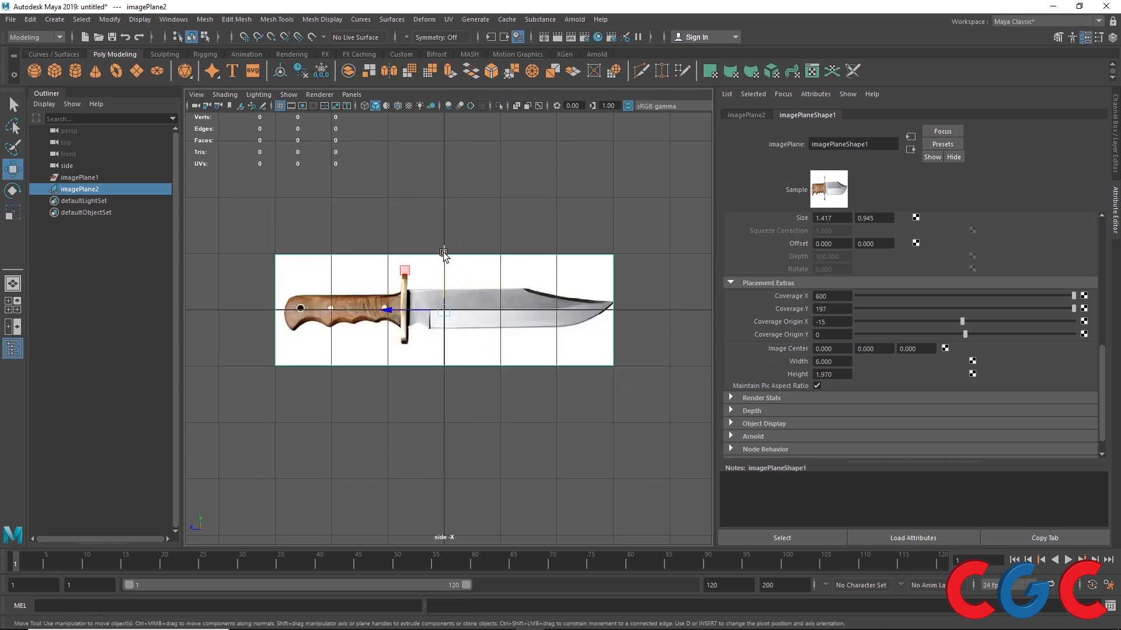
pyautogui.moveTo(443, 252); pyautogui.dragTo(445, 193)
pyautogui.hotkey('ctrl', 'z')
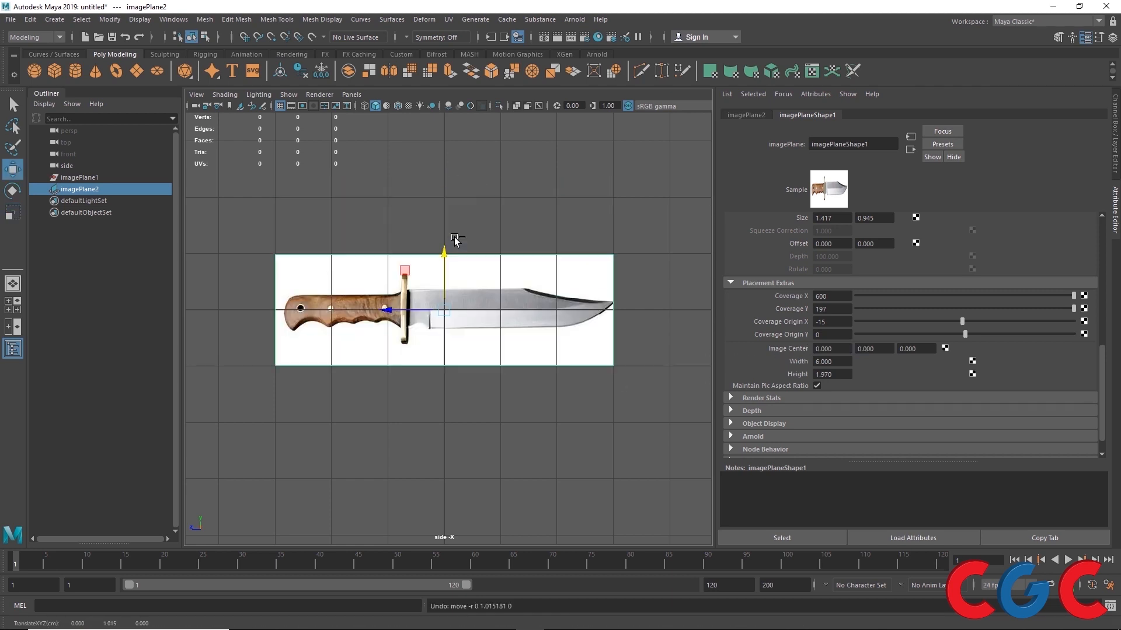
# - Review the knife image plane's attribute sections and collapse the Image Plane Attributes section
pyautogui.scroll(-1, 759, 394)
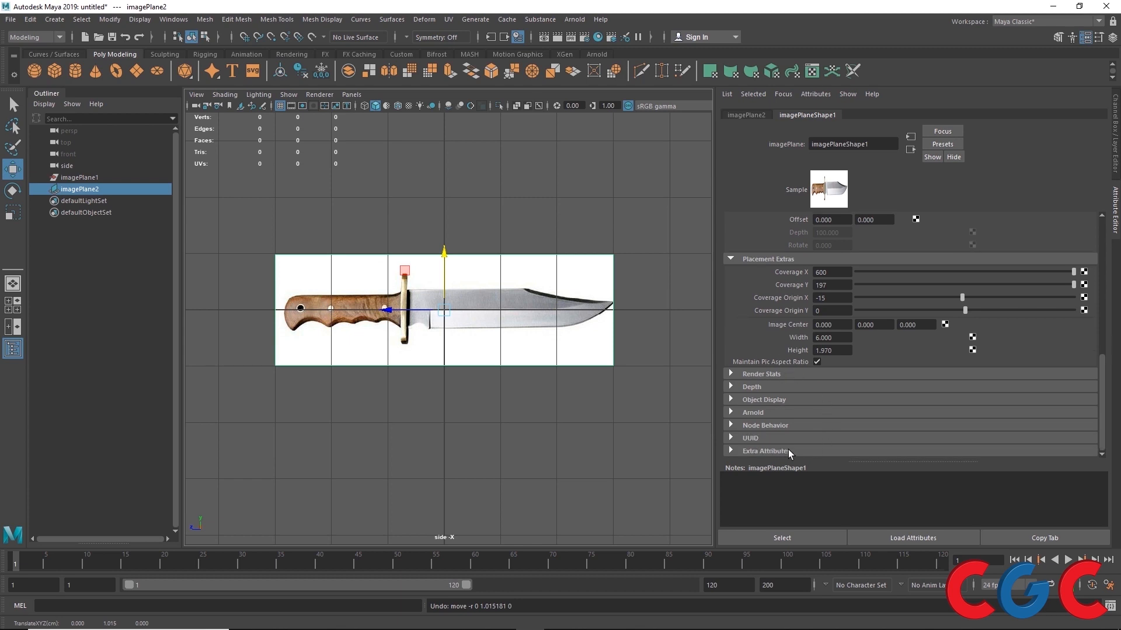
pyautogui.scroll(12, 770, 404)
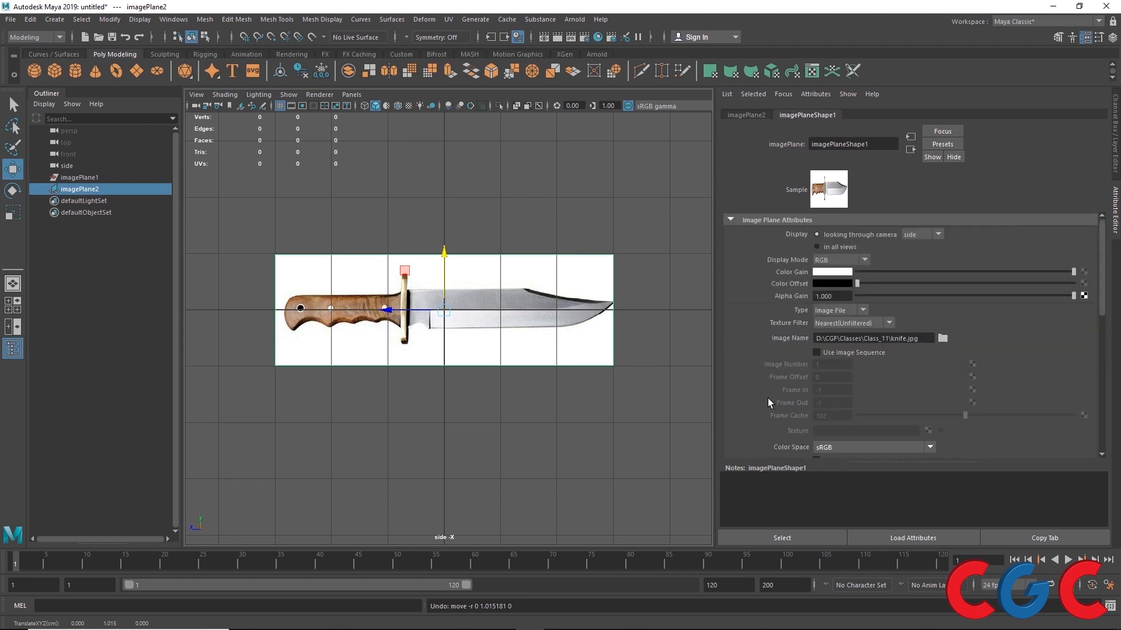
pyautogui.scroll(-12, 788, 410)
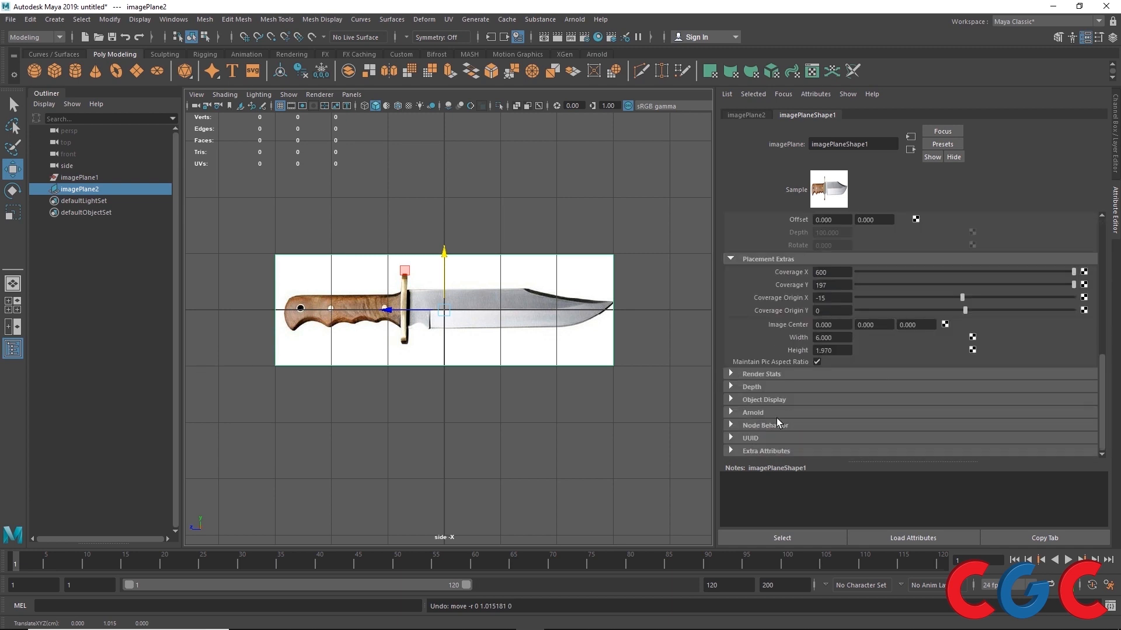
pyautogui.scroll(12, 776, 418)
pyautogui.click(737, 220)
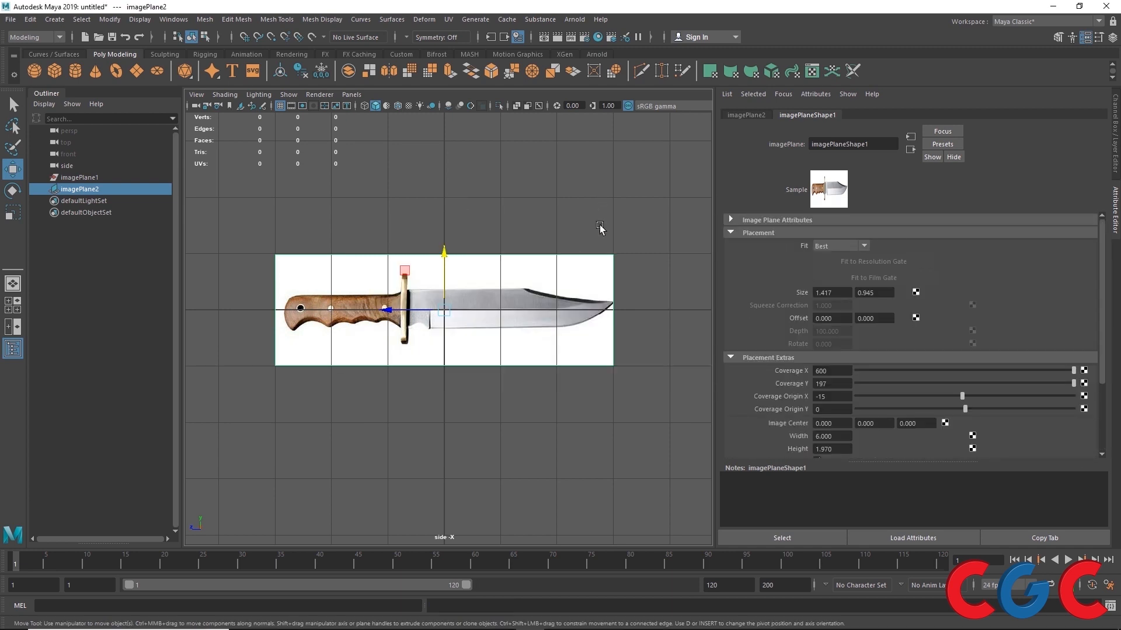
pyautogui.press('space')
pyautogui.press('space')
pyautogui.press('space')
pyautogui.press('space')
pyautogui.keyDown('alt'); pyautogui.moveTo(544, 343); pyautogui.dragTo(514, 336, button='middle'); pyautogui.keyUp('alt')
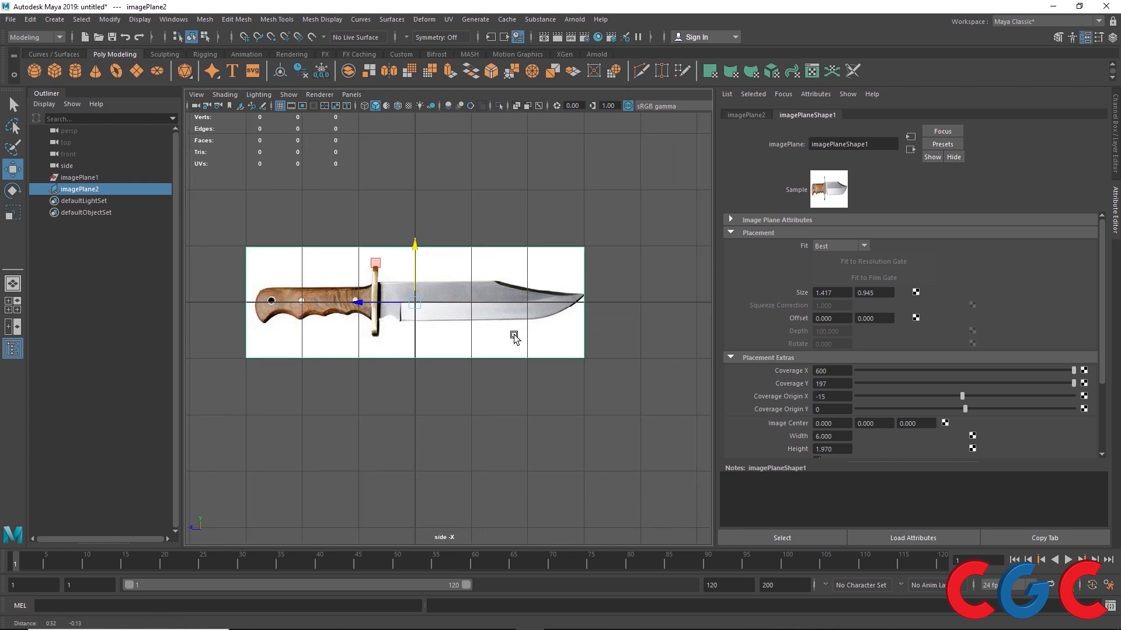
pyautogui.scroll(-3, 455, 295)
pyautogui.scroll(5, 418, 307)
pyautogui.keyDown('alt'); pyautogui.moveTo(408, 239); pyautogui.dragTo(465, 272, button='middle'); pyautogui.keyUp('alt')
pyautogui.scroll(1, 465, 272)
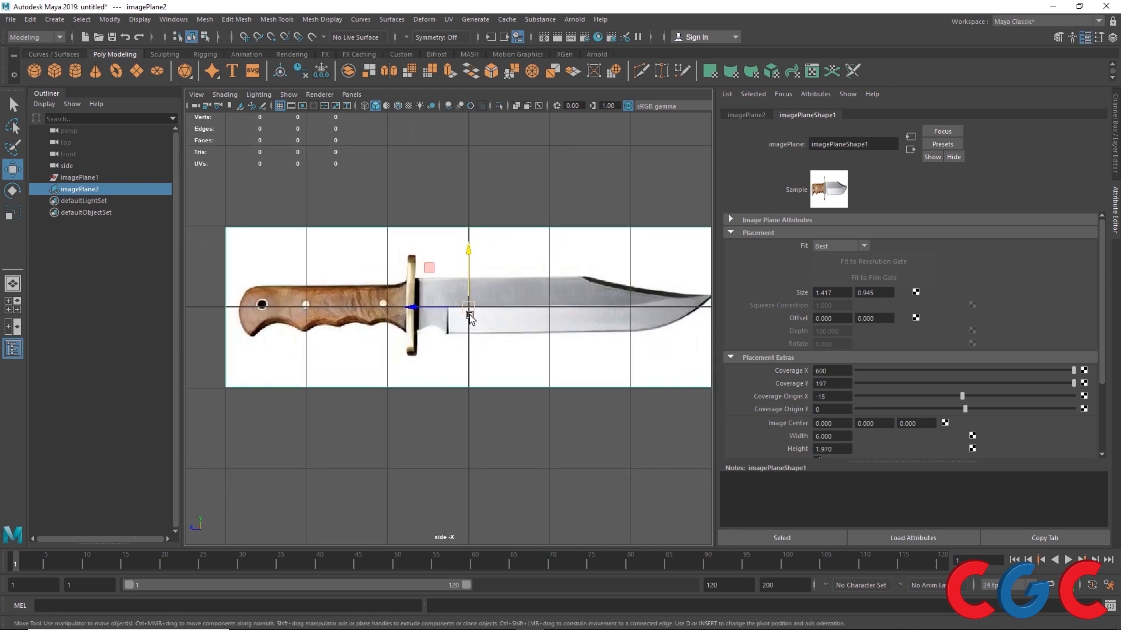
# - Hide the Attribute Editor and show the side view full screen with the whole knife image framed
pyautogui.click(1115, 207)
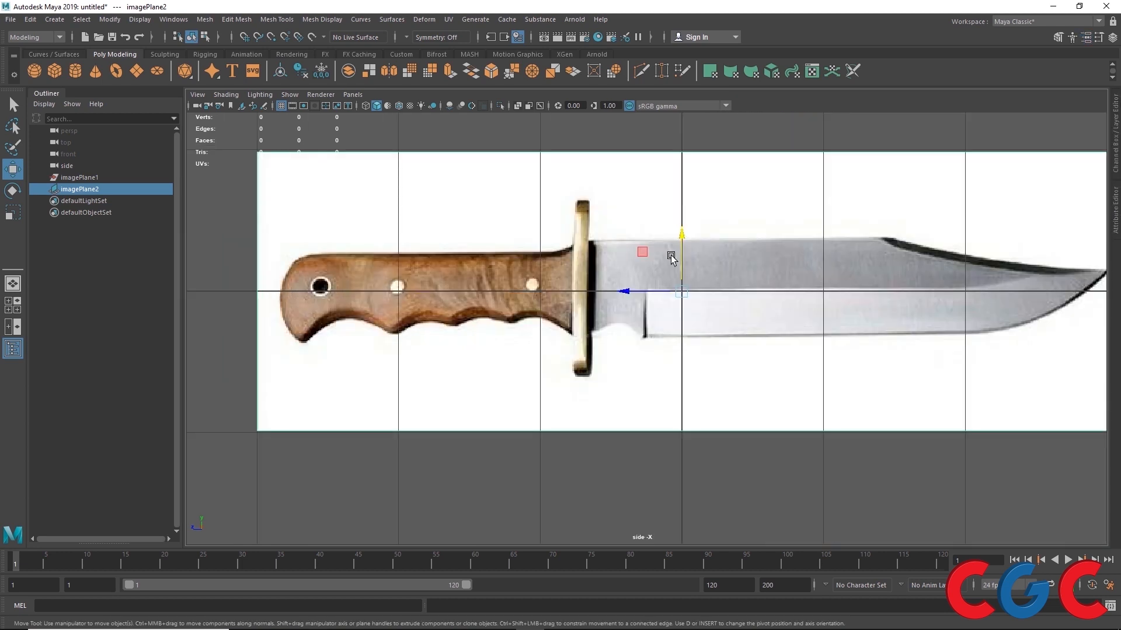
pyautogui.hotkey('ctrl', 'space')
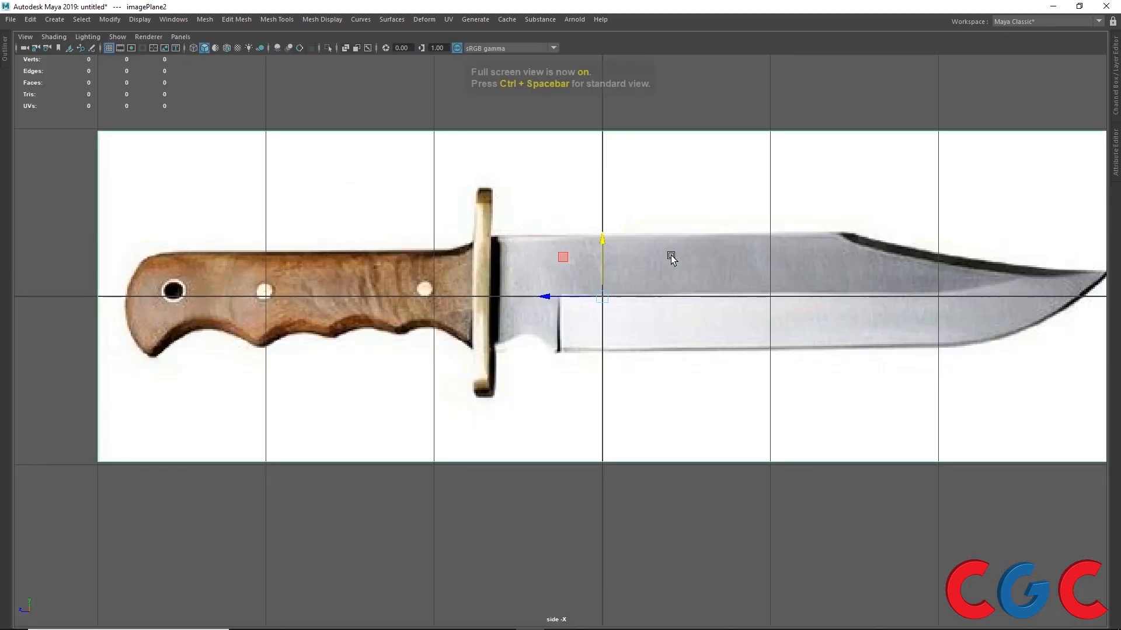
pyautogui.scroll(-4, 660, 258)
pyautogui.scroll(1, 529, 244)
pyautogui.scroll(3, 529, 244)
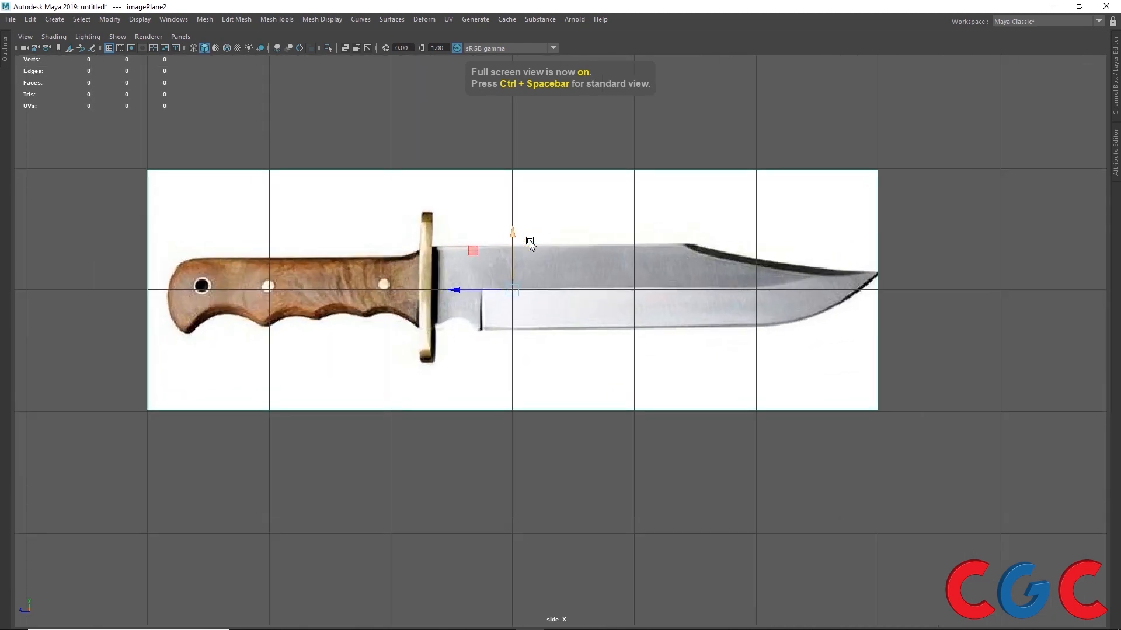
pyautogui.keyDown('alt'); pyautogui.moveTo(483, 242); pyautogui.dragTo(547, 242, button='middle'); pyautogui.keyUp('alt')
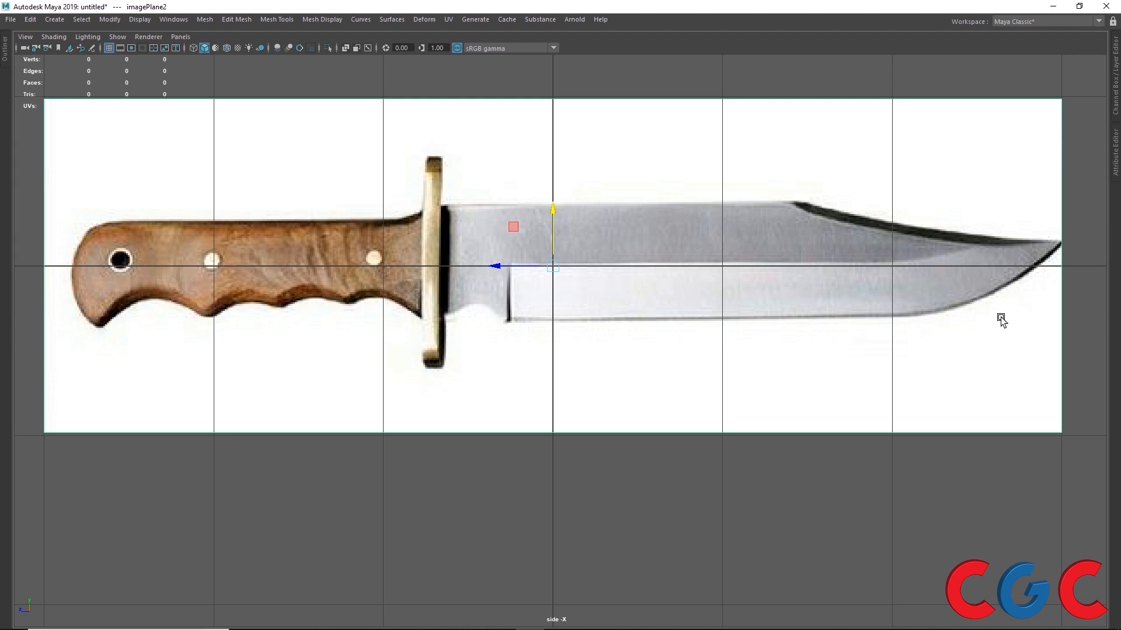
# - Draw a polygon plane over the knife blade in the side view, spanning from the guard to the blade tip
pyautogui.keyDown('alt'); pyautogui.moveTo(692, 308); pyautogui.dragTo(606, 370, button='middle'); pyautogui.keyUp('alt')
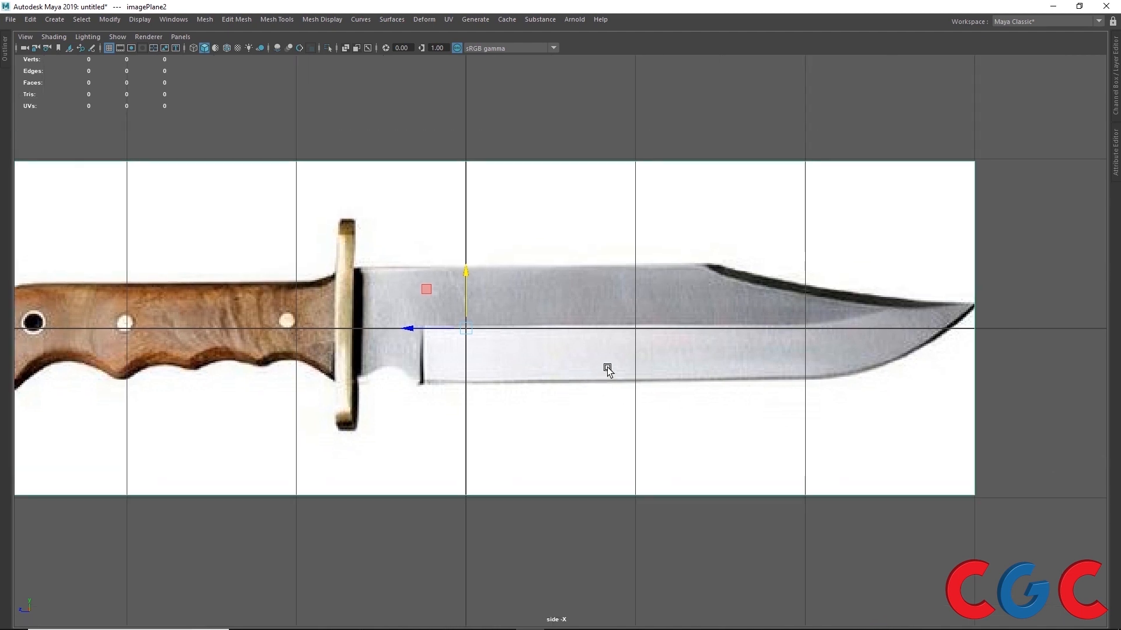
pyautogui.scroll(-10, 610, 362)
pyautogui.scroll(1, 585, 341)
pyautogui.scroll(2, 583, 339)
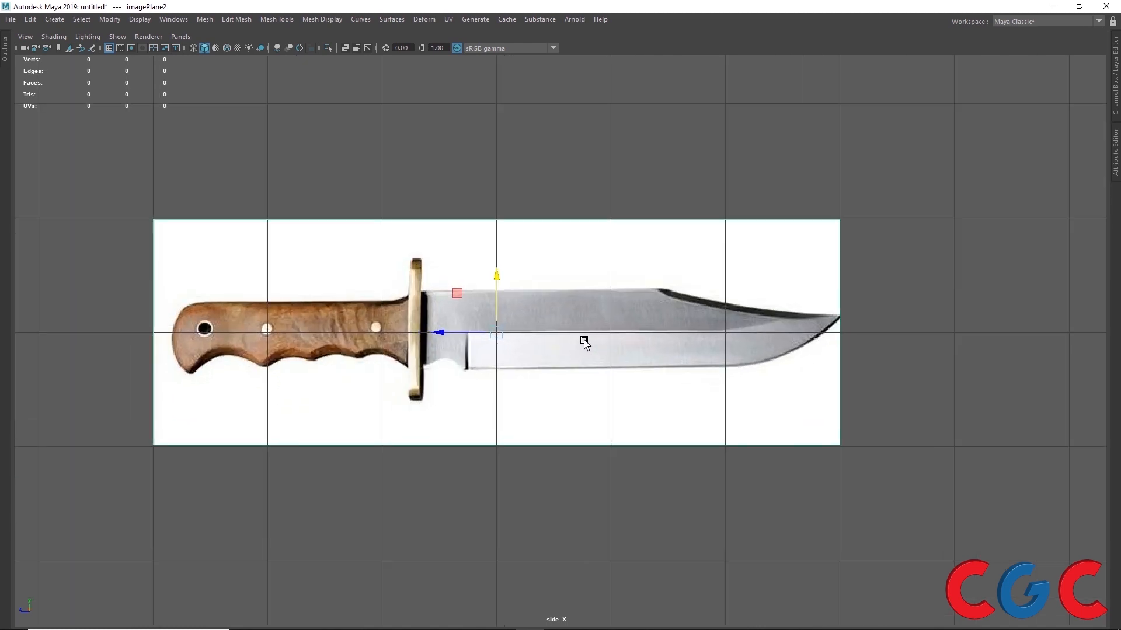
pyautogui.keyDown('shift'); pyautogui.moveTo(586, 271); pyautogui.dragTo(540, 257, button='right'); pyautogui.keyUp('shift')
pyautogui.scroll(1, 542, 297)
pyautogui.keyDown('alt'); pyautogui.moveTo(565, 287); pyautogui.dragTo(405, 258, button='middle'); pyautogui.keyUp('alt')
pyautogui.scroll(1, 330, 266)
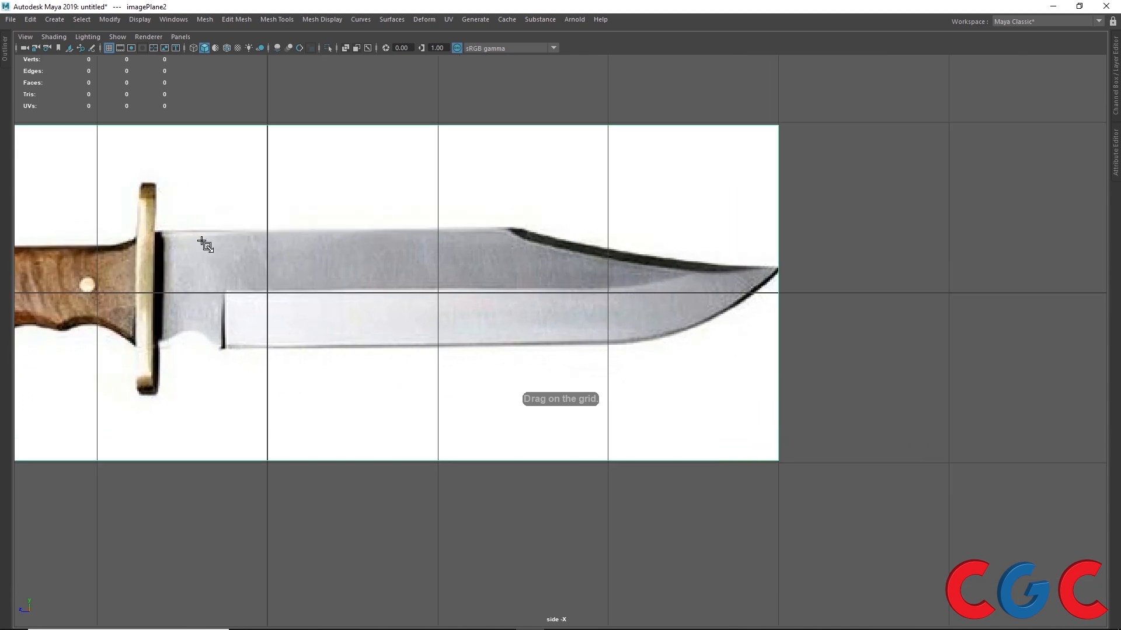
pyautogui.moveTo(157, 232); pyautogui.dragTo(776, 358)
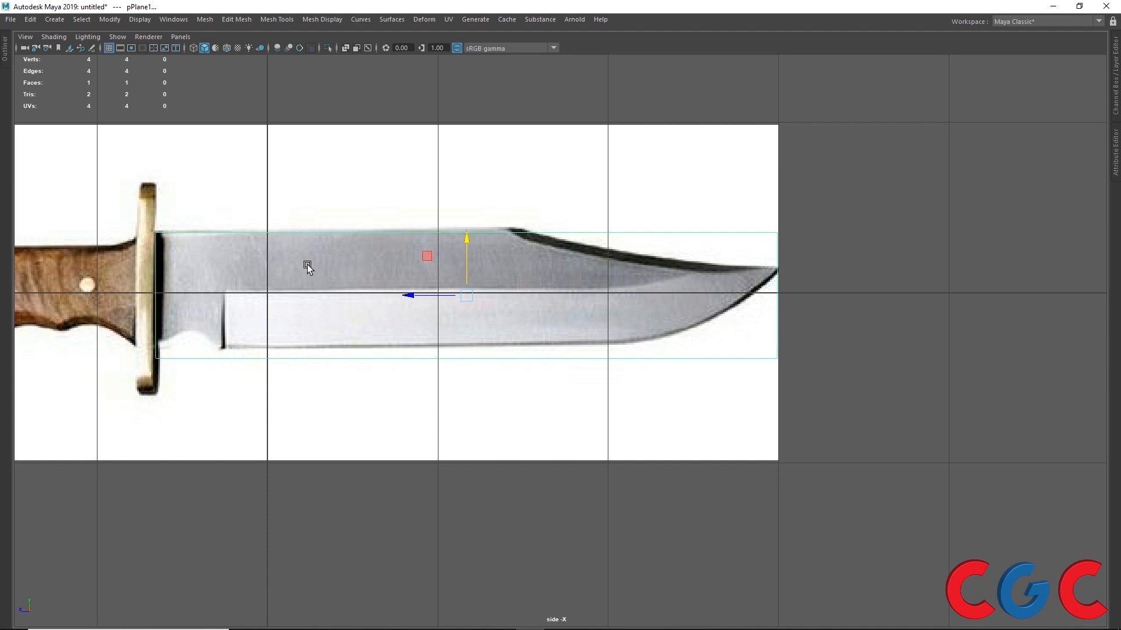
# - Turn on X-Ray shading in the side view for the new blade plane
pyautogui.click(53, 37)
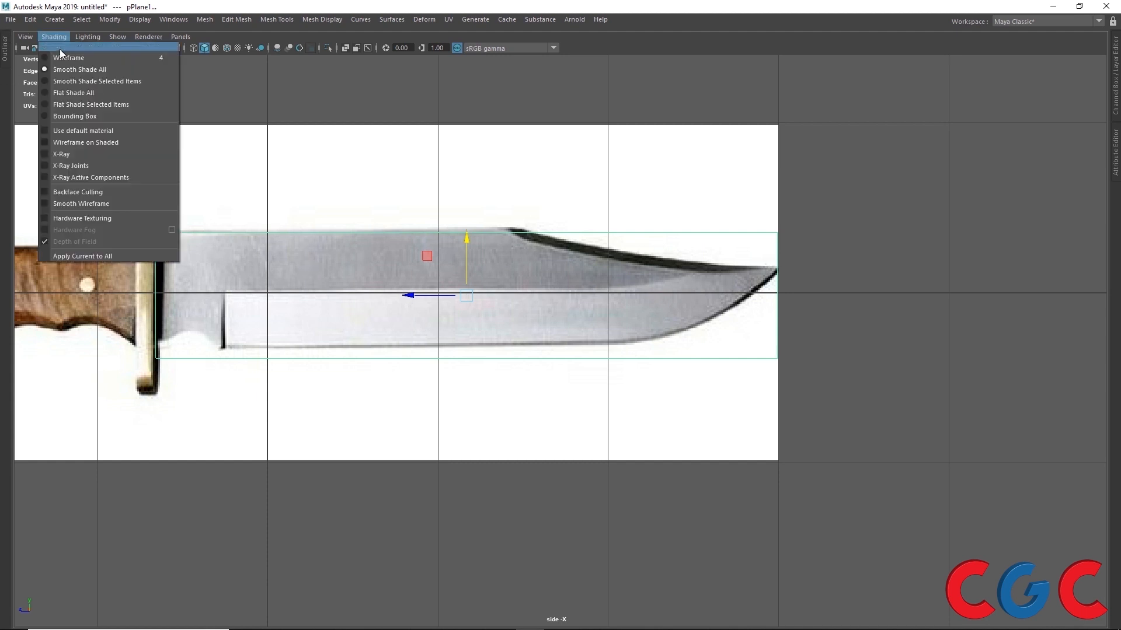
pyautogui.click(58, 154)
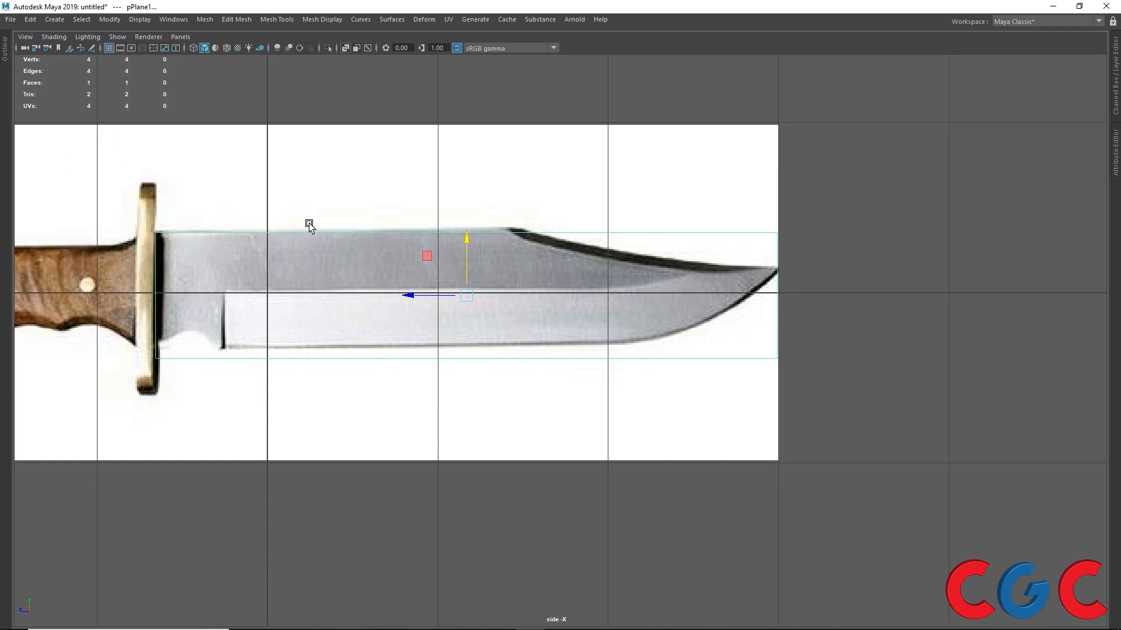
pyautogui.press('5')
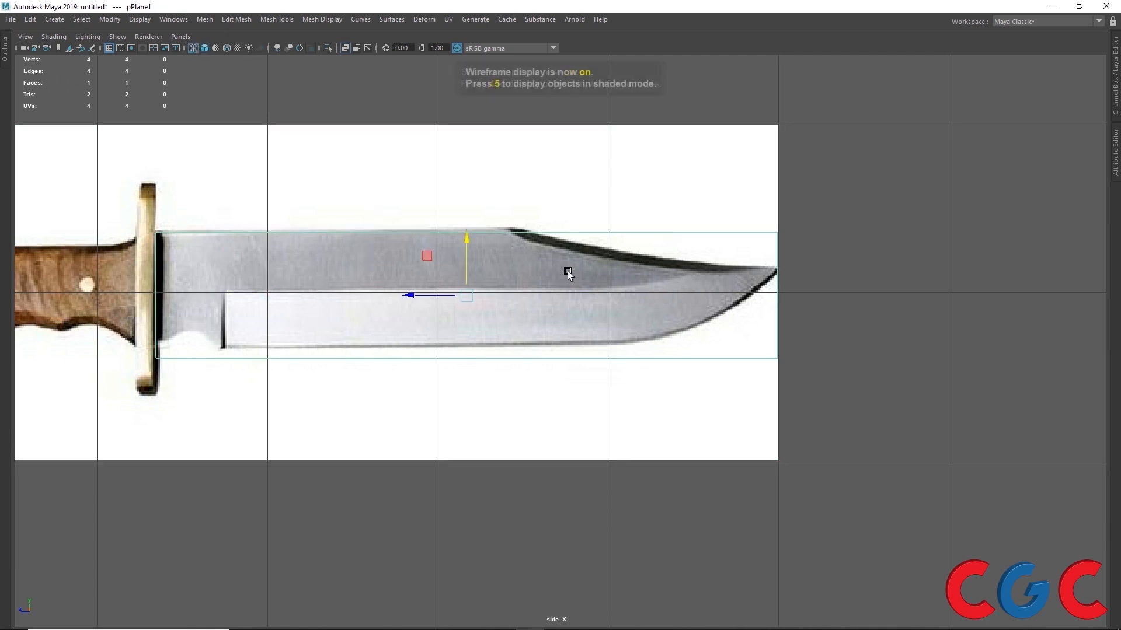
# - Switch the side view to wireframe display, inspect the blade plane in the perspective view, and return to the side view
pyautogui.press('space')
pyautogui.press('4')
pyautogui.press('space')
pyautogui.scroll(5, 596, 310)
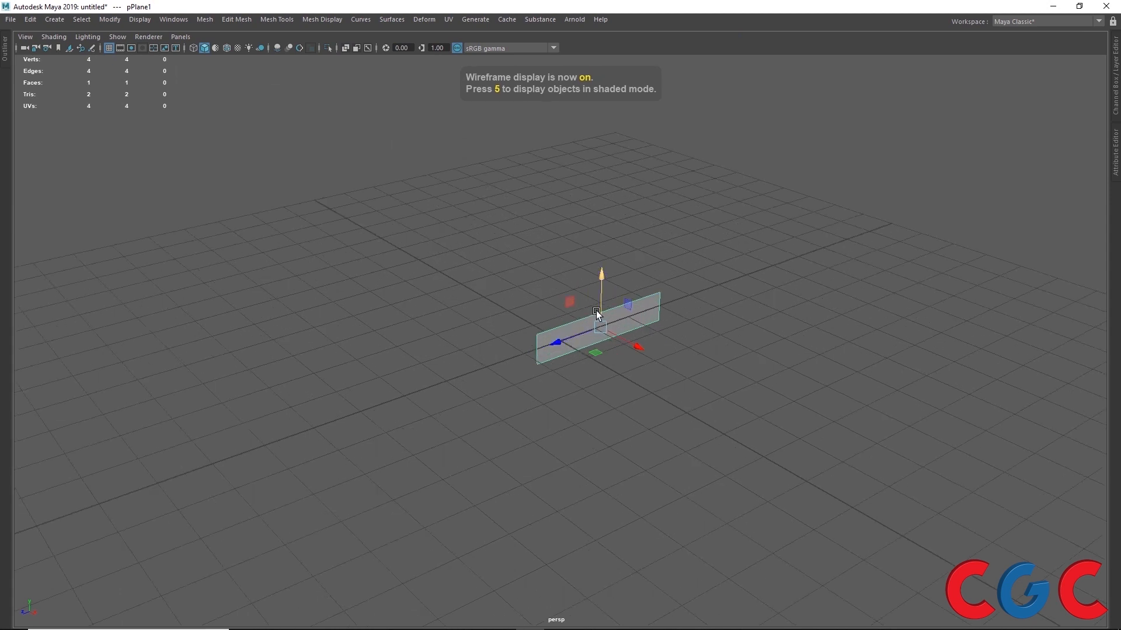
pyautogui.press('space')
pyautogui.press('space')
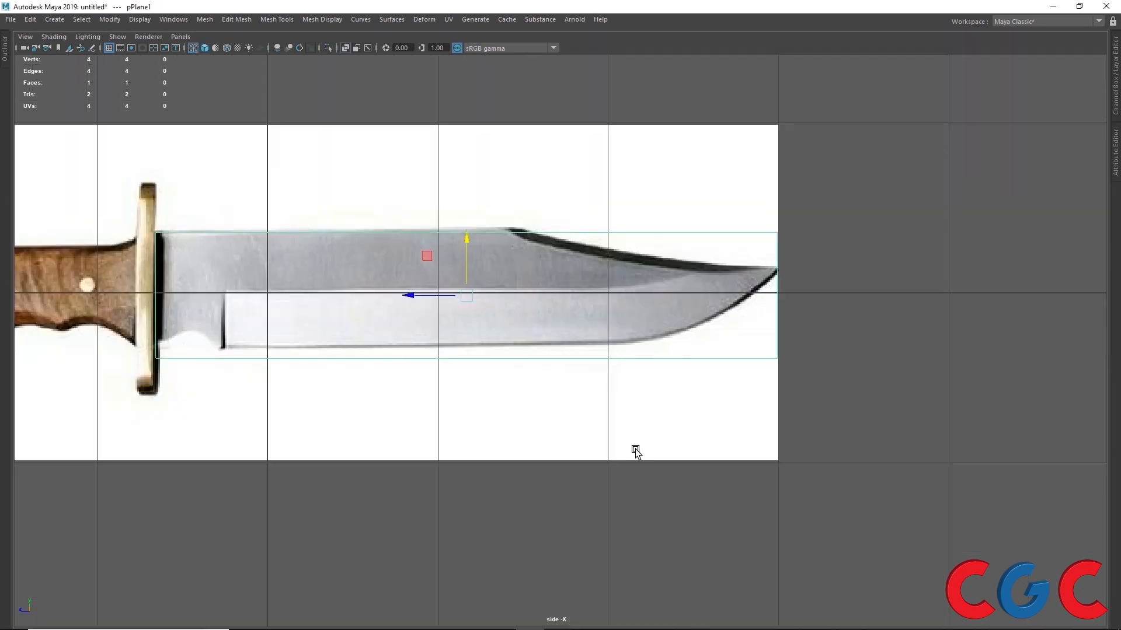
# - Select the knife image plane and move it back along the X axis in the perspective view, behind the blade plane
pyautogui.click(692, 184)
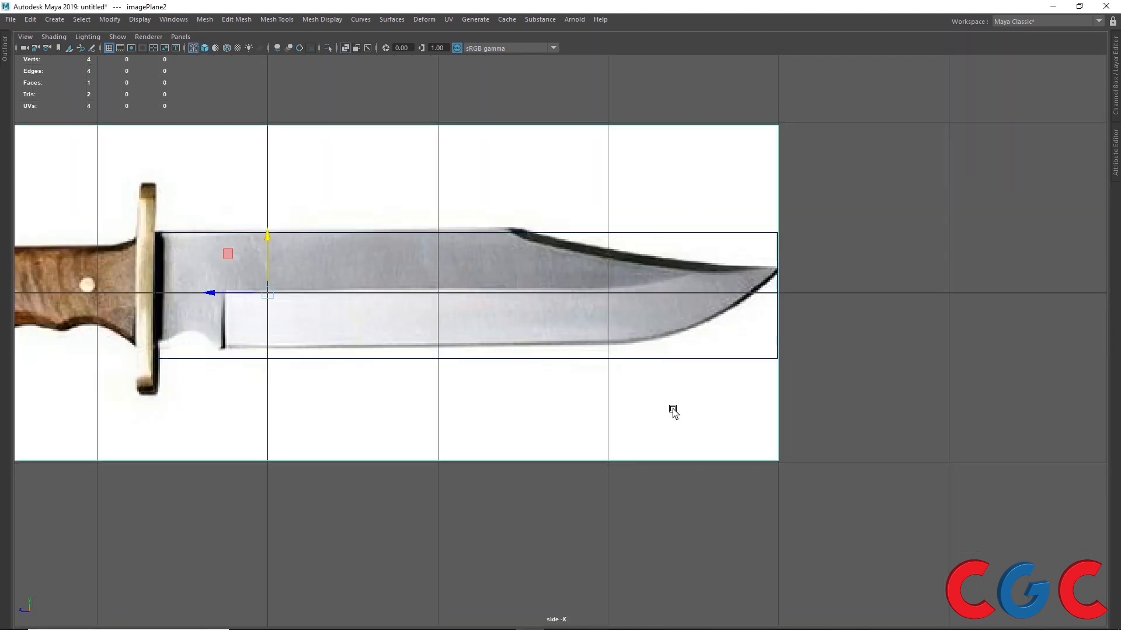
pyautogui.press('space')
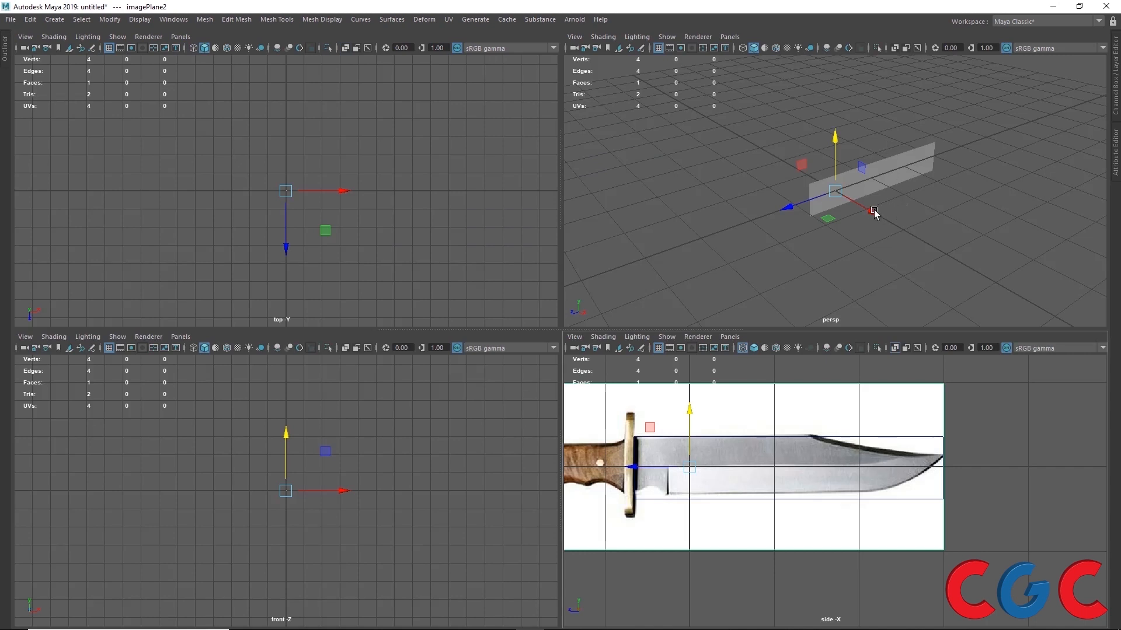
pyautogui.moveTo(873, 211); pyautogui.dragTo(854, 202)
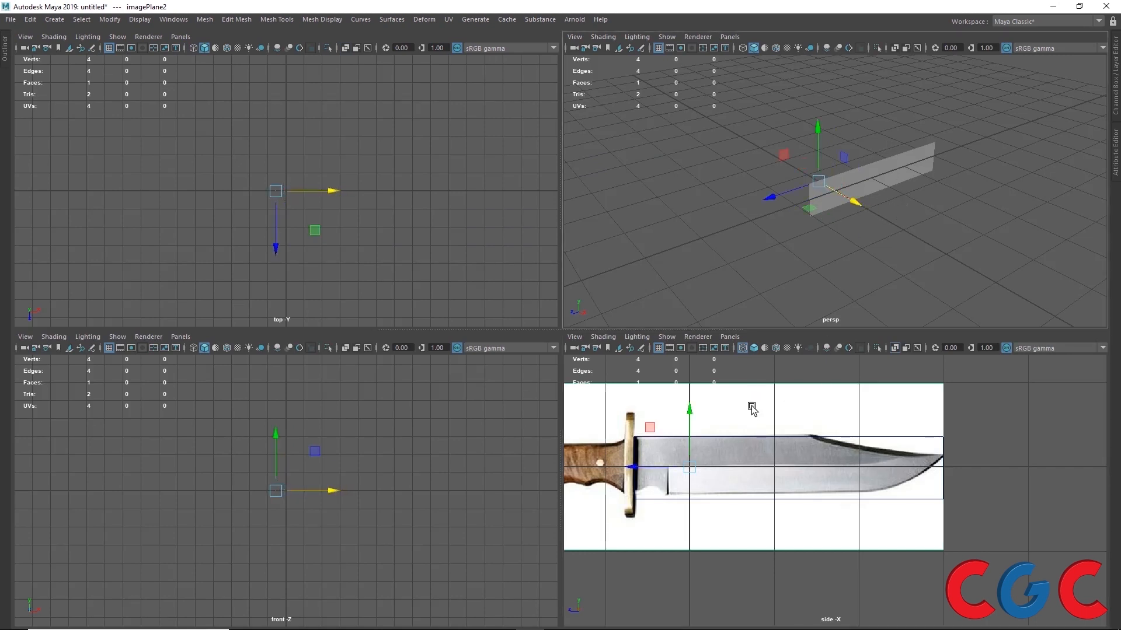
# - Select the blade plane, restore smooth shaded display in the side view, and maximize that view
pyautogui.click(926, 151)
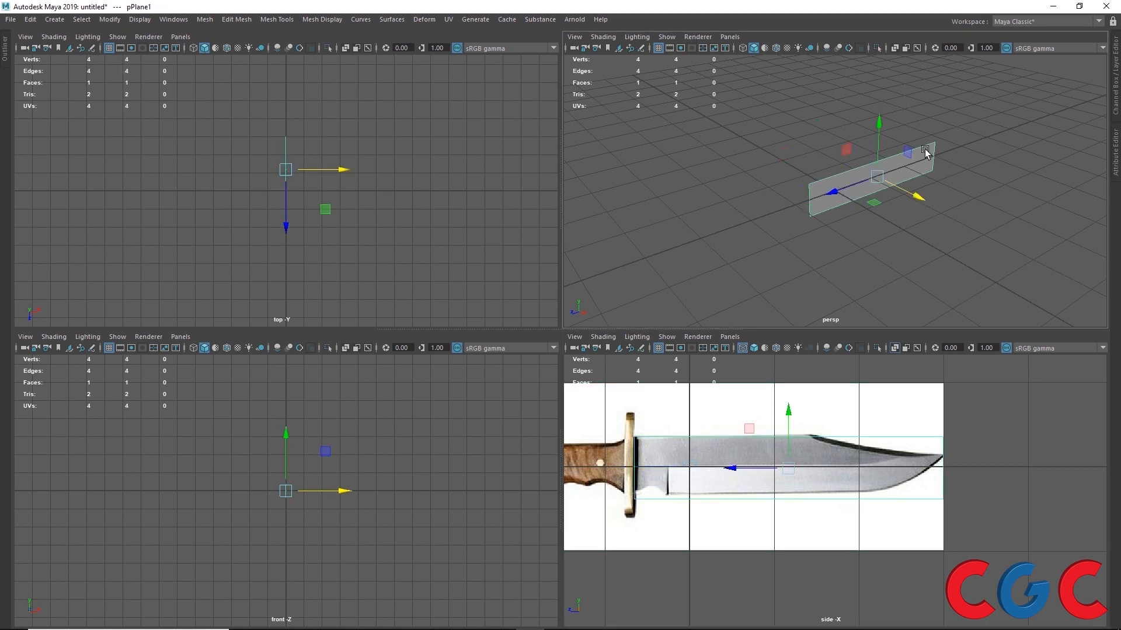
pyautogui.click(753, 348)
pyautogui.press('space')
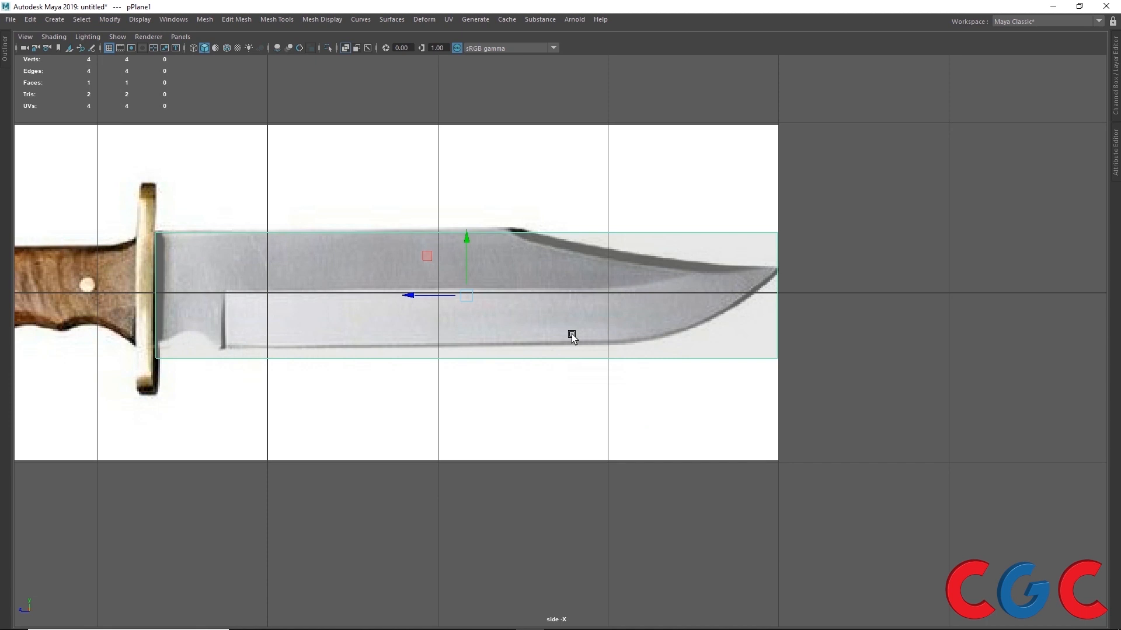
# - Toggle the X-Ray shading of the side view off and back on
pyautogui.click(115, 47)
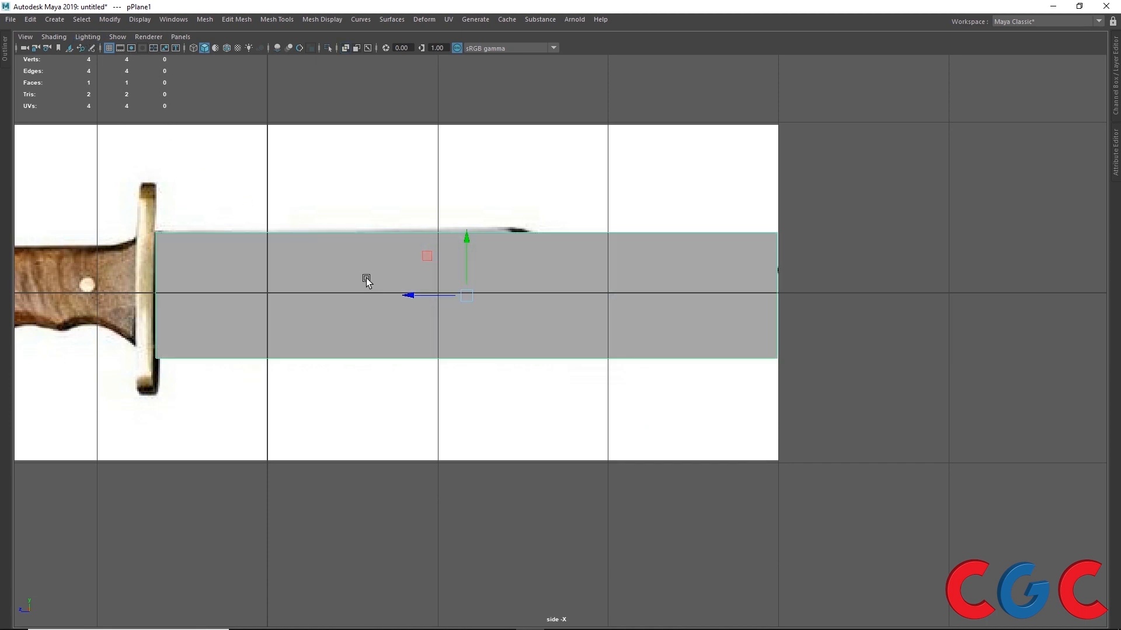
pyautogui.click(55, 38)
pyautogui.click(61, 151)
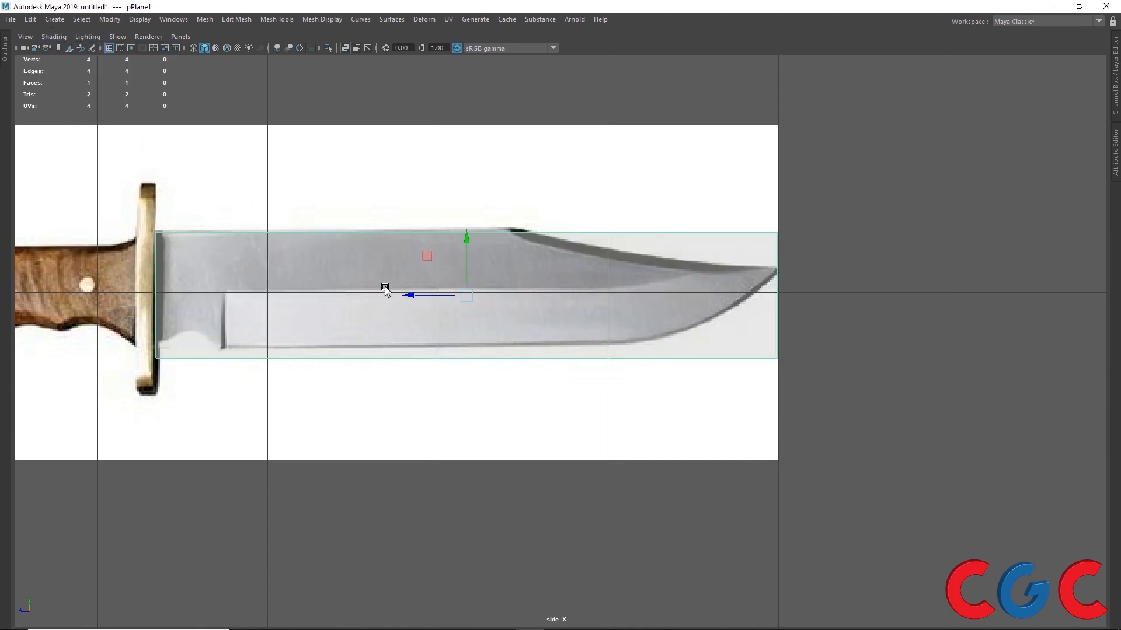
# - Select the blade plane's upper edge, split its edge ring with a vertical edge and show the split's settings
pyautogui.keyDown('alt'); pyautogui.moveTo(555, 267); pyautogui.dragTo(603, 268, button='middle'); pyautogui.keyUp('alt')
pyautogui.keyDown('shift'); pyautogui.rightClick(606, 248); pyautogui.keyUp('shift')
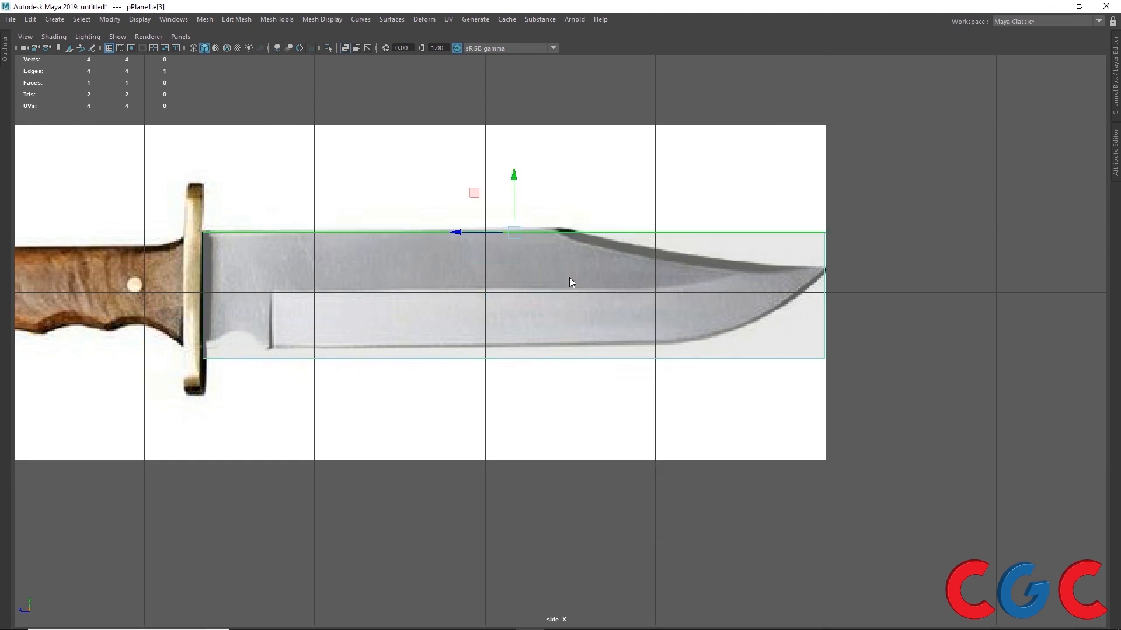
pyautogui.keyDown('ctrl'); pyautogui.moveTo(569, 278); pyautogui.dragTo(503, 272, button='right'); pyautogui.keyUp('ctrl')
pyautogui.click(1115, 147)
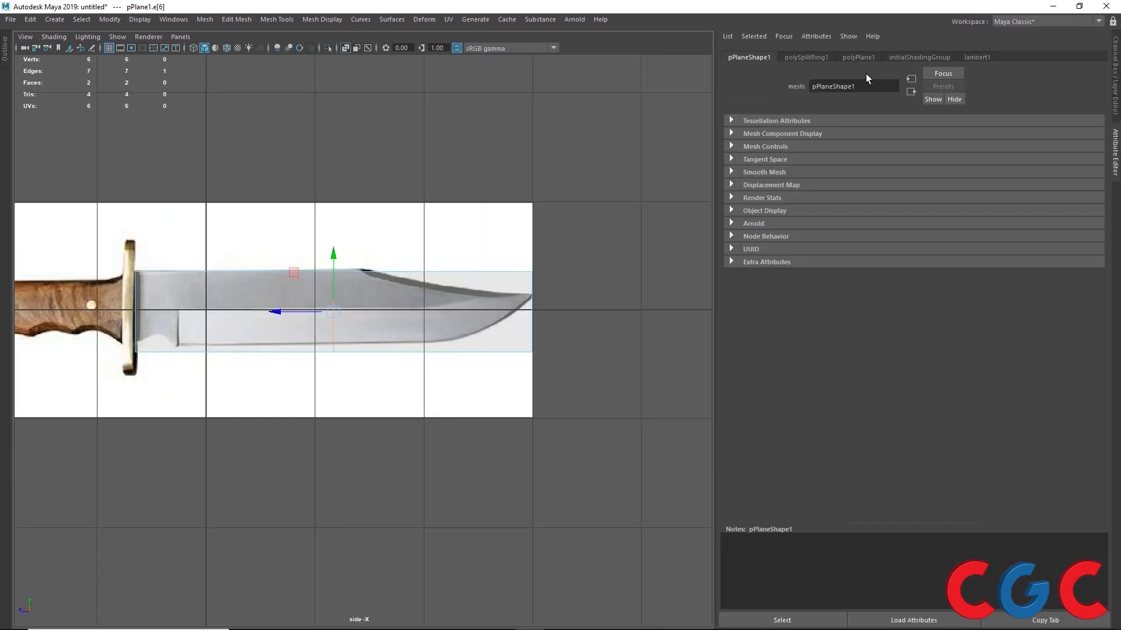
pyautogui.click(1115, 82)
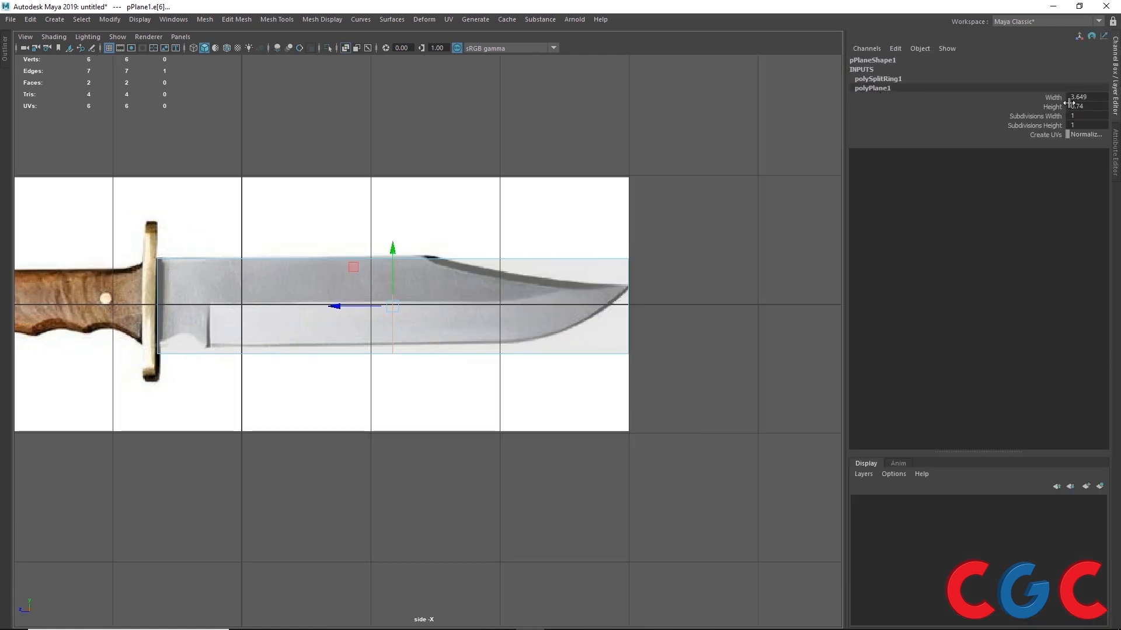
# - Set the edge ring split to type Multi with 5 divisions
pyautogui.click(878, 77)
pyautogui.click(1087, 115)
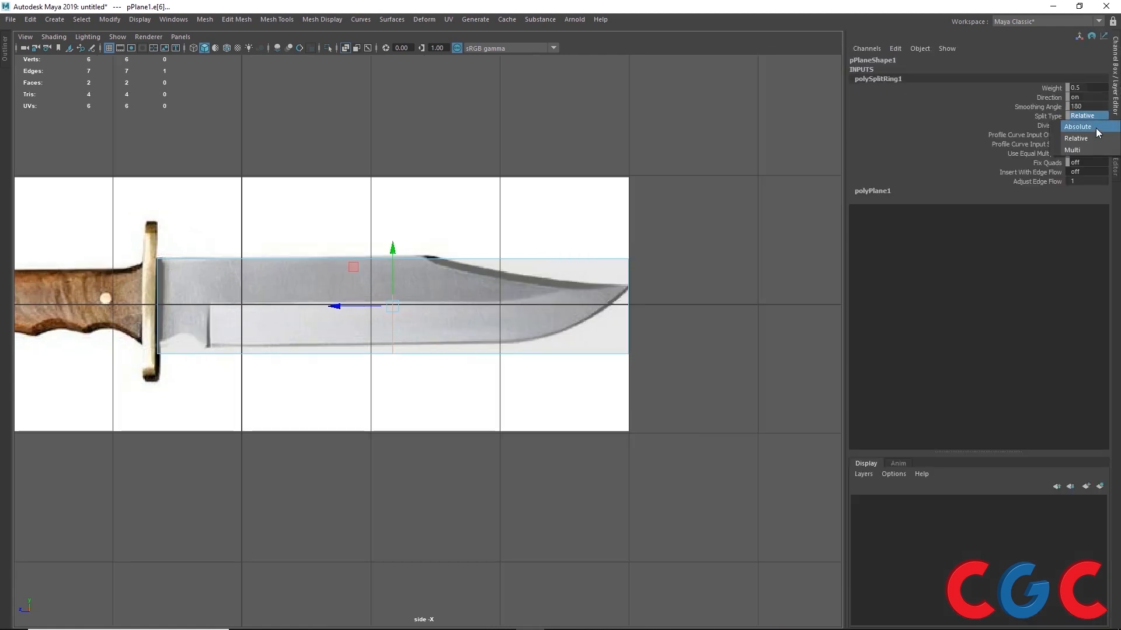
pyautogui.click(1088, 149)
pyautogui.click(1054, 125)
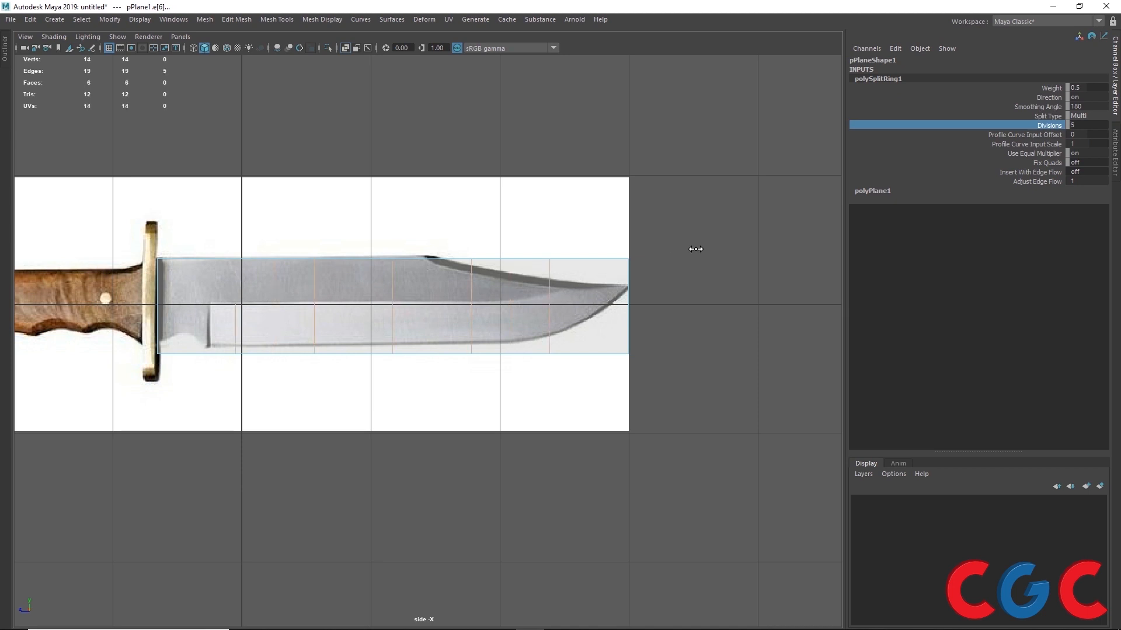
# - Switch the blade plane to vertex editing and raise the two upper vertices around the clip corner to the spine's outline
pyautogui.scroll(1, 445, 272)
pyautogui.scroll(2, 444, 272)
pyautogui.scroll(-5, 438, 248)
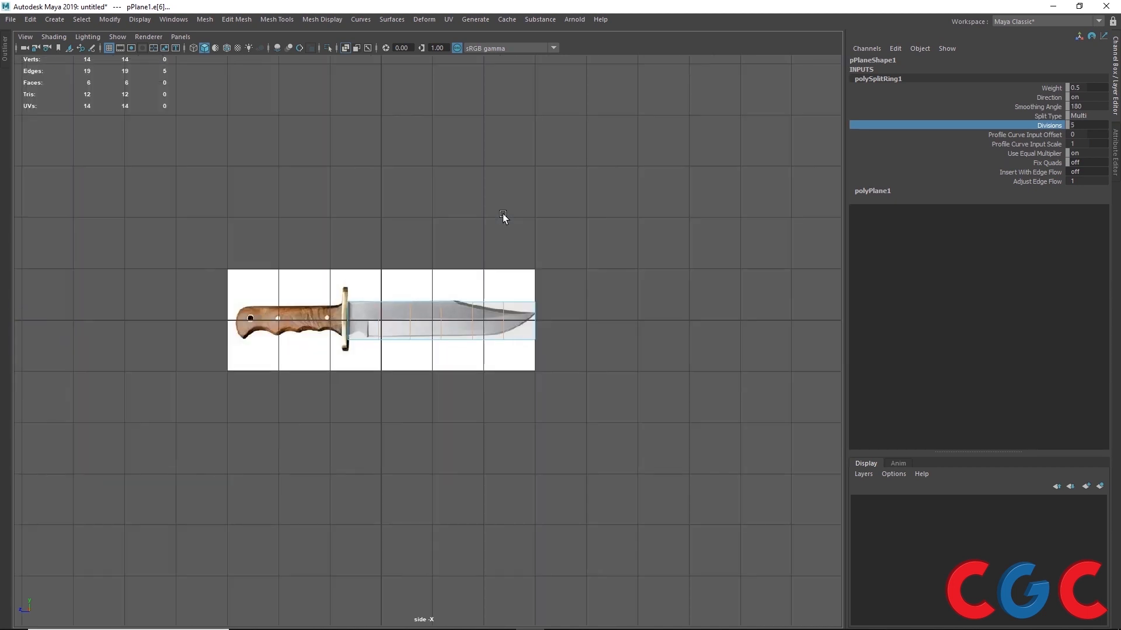
pyautogui.scroll(1, 502, 214)
pyautogui.scroll(1, 482, 255)
pyautogui.scroll(1, 473, 281)
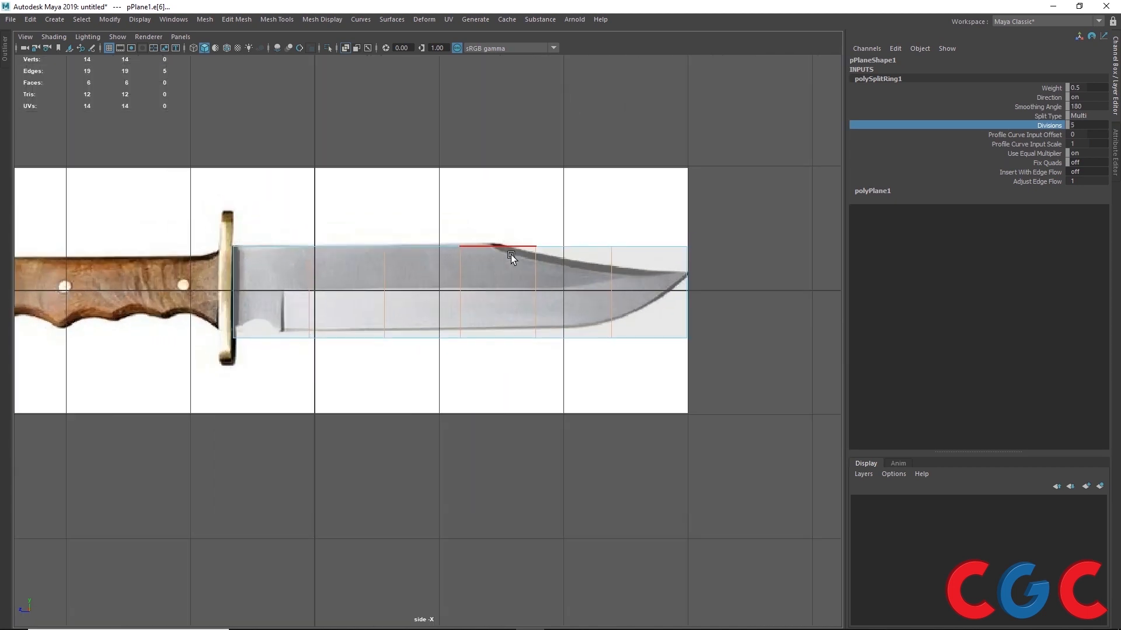
pyautogui.keyDown('shift'); pyautogui.rightClick(511, 254); pyautogui.keyUp('shift')
pyautogui.moveTo(511, 254); pyautogui.dragTo(461, 254, button='right')
pyautogui.scroll(1, 455, 267)
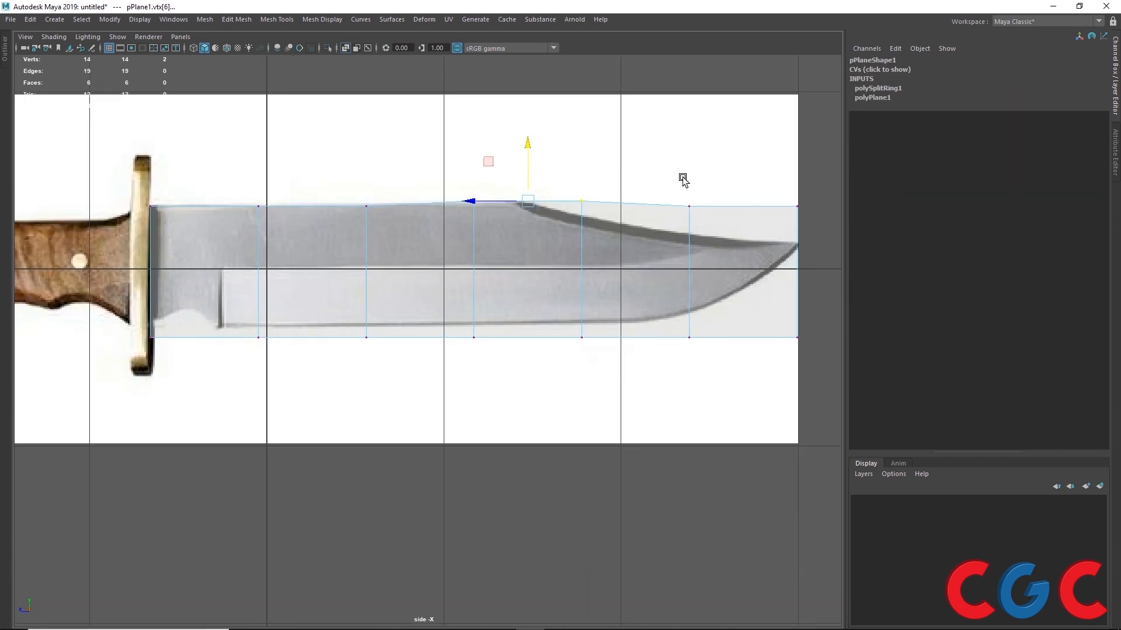
# - Lower the upper vertices between the clip and the tip to follow the curved upper outline of the blade
pyautogui.keyDown('alt'); pyautogui.moveTo(838, 206); pyautogui.dragTo(703, 208, button='middle'); pyautogui.keyUp('alt')
pyautogui.moveTo(704, 155); pyautogui.dragTo(420, 245)
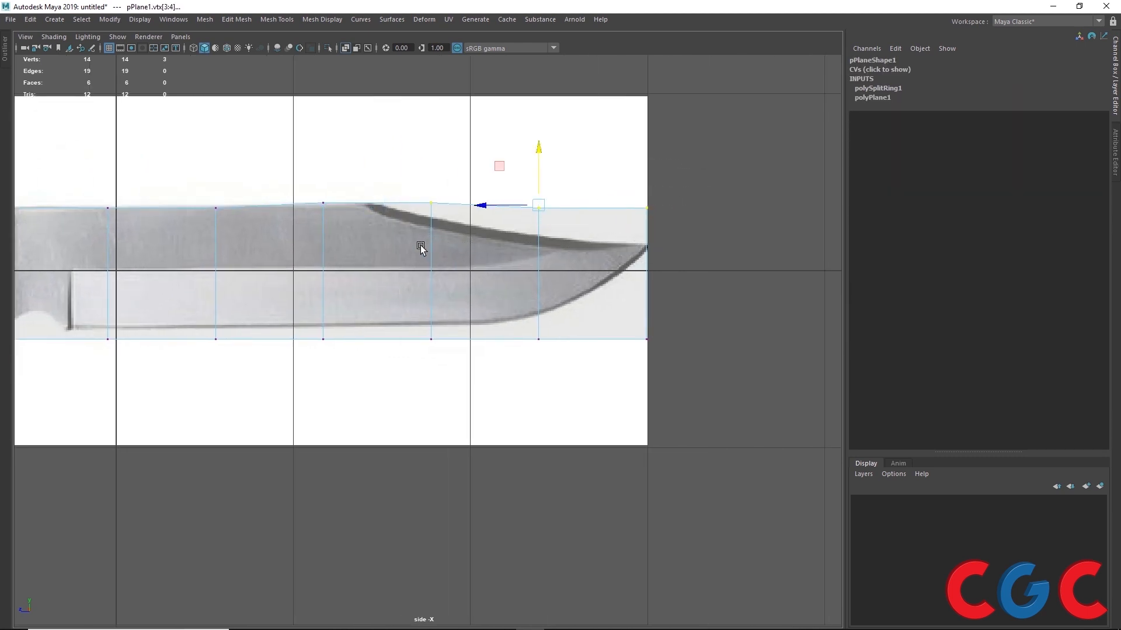
pyautogui.moveTo(535, 152); pyautogui.dragTo(537, 179)
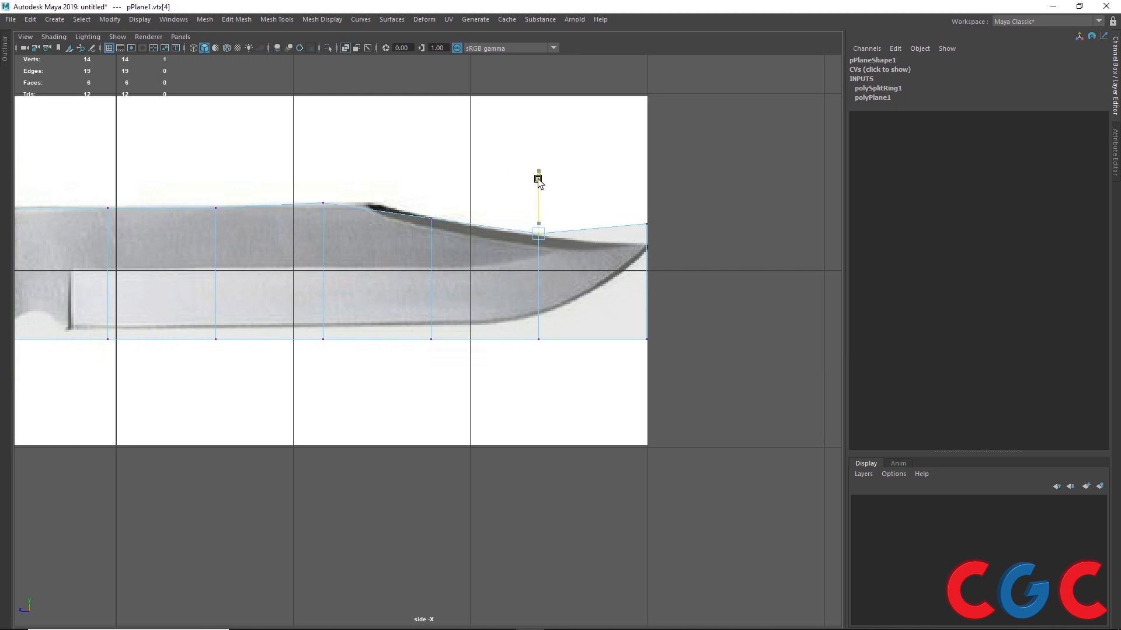
pyautogui.moveTo(695, 200); pyautogui.dragTo(619, 245)
pyautogui.moveTo(645, 163); pyautogui.dragTo(646, 182)
# - Raise the lower end vertex to the blade tip and select the neighbouring lower vertices to fit the cutting edge
pyautogui.moveTo(608, 366); pyautogui.dragTo(672, 319)
pyautogui.moveTo(645, 286); pyautogui.dragTo(643, 199)
pyautogui.moveTo(507, 366); pyautogui.dragTo(539, 263)
# - Raise the remaining lower vertices toward the guard to match the blade's cutting edge
pyautogui.keyDown('alt'); pyautogui.moveTo(496, 366); pyautogui.dragTo(704, 339, button='middle'); pyautogui.keyUp('alt')
pyautogui.moveTo(686, 344); pyautogui.dragTo(496, 289)
pyautogui.moveTo(586, 270); pyautogui.dragTo(586, 258)
pyautogui.keyDown('alt'); pyautogui.moveTo(513, 355); pyautogui.dragTo(706, 373, button='middle'); pyautogui.keyUp('alt')
pyautogui.moveTo(671, 371); pyautogui.dragTo(459, 296)
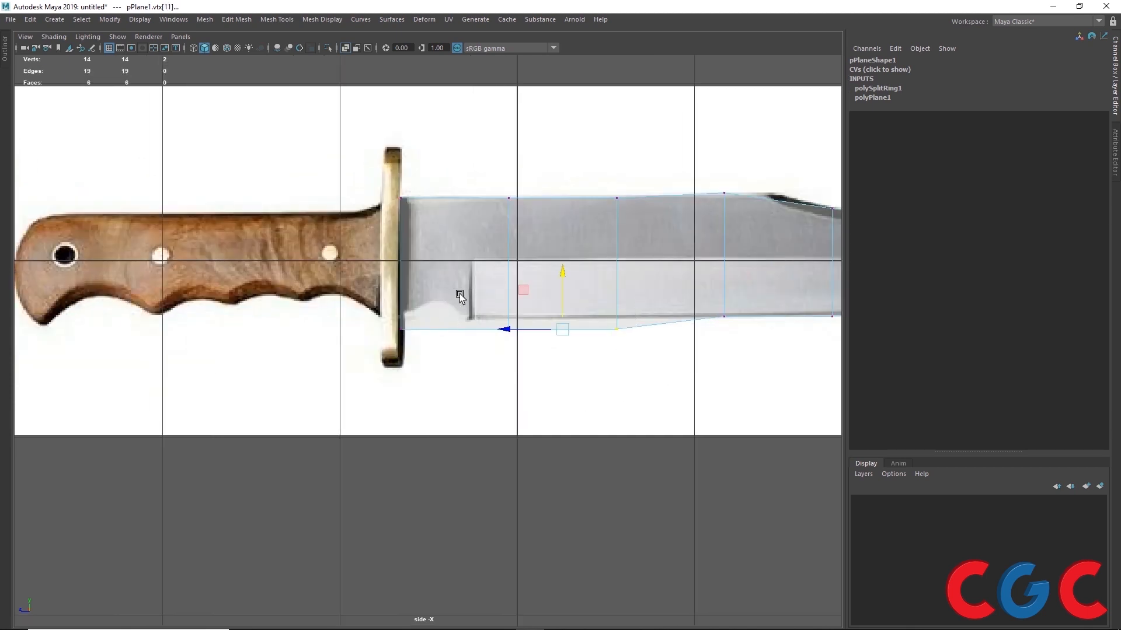
pyautogui.moveTo(560, 282); pyautogui.dragTo(559, 272)
pyautogui.keyDown('alt'); pyautogui.moveTo(452, 353); pyautogui.dragTo(551, 353, button='middle'); pyautogui.keyUp('alt')
pyautogui.moveTo(543, 359); pyautogui.dragTo(502, 295)
# - Insert a vertical edge loop at the corner where the blade's clip begins
pyautogui.keyDown('alt'); pyautogui.moveTo(678, 375); pyautogui.dragTo(201, 340, button='middle'); pyautogui.keyUp('alt')
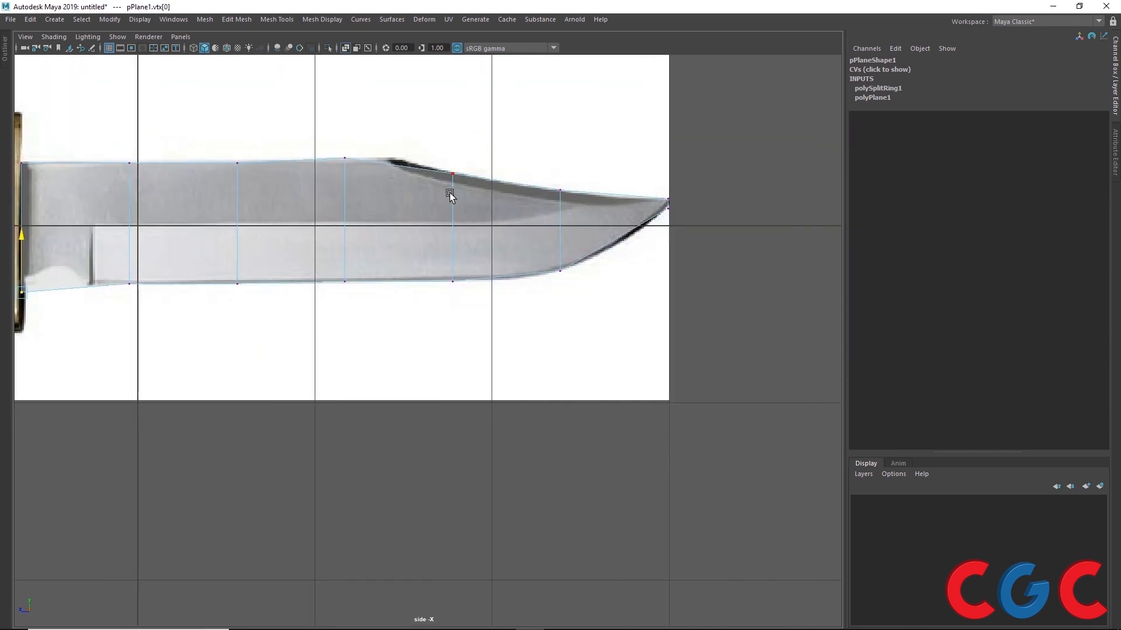
pyautogui.keyDown('alt'); pyautogui.moveTo(449, 193); pyautogui.dragTo(521, 198, button='middle'); pyautogui.keyUp('alt')
pyautogui.scroll(2, 478, 186)
pyautogui.keyDown('shift'); pyautogui.rightClick(485, 138); pyautogui.keyUp('shift')
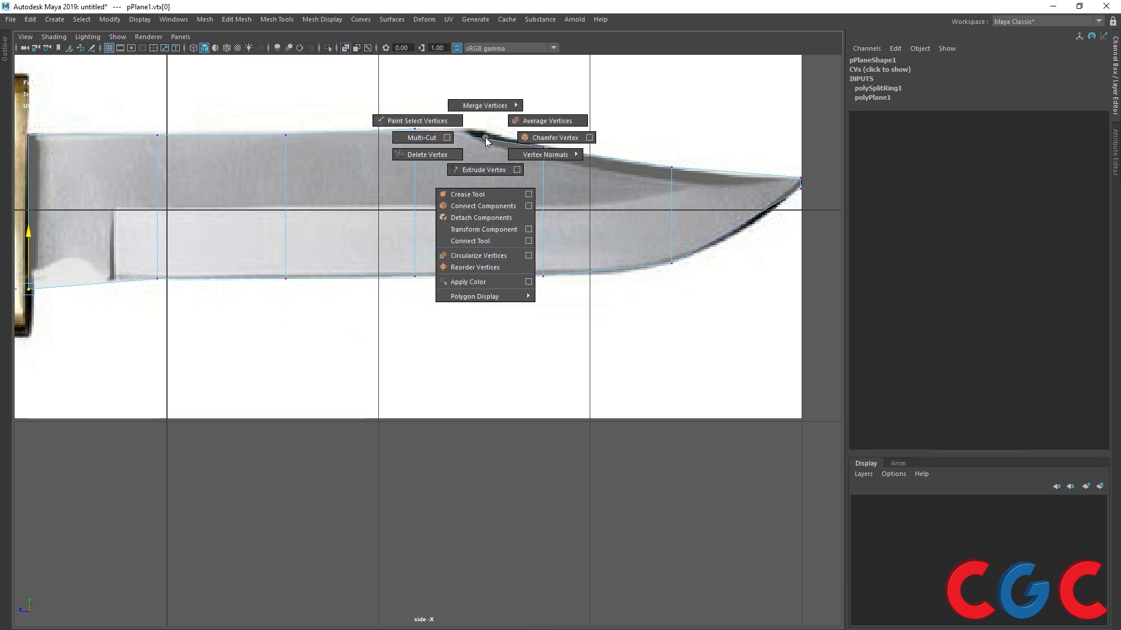
pyautogui.press('F8')
pyautogui.keyDown('shift'); pyautogui.moveTo(432, 196); pyautogui.dragTo(358, 219, button='right'); pyautogui.keyUp('shift')
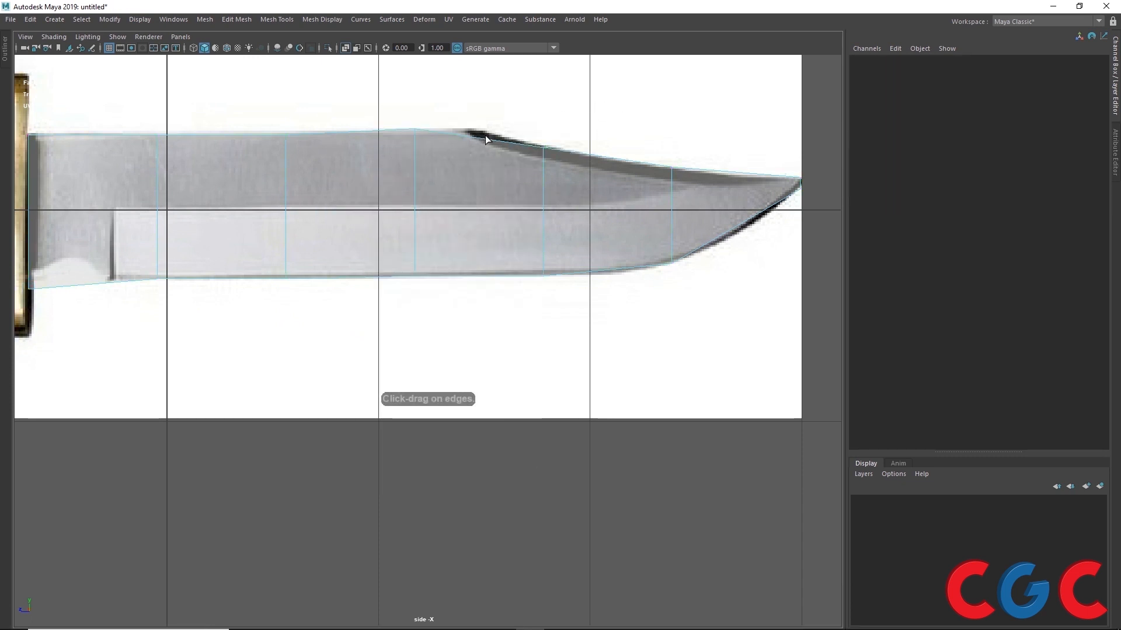
pyautogui.click(471, 139)
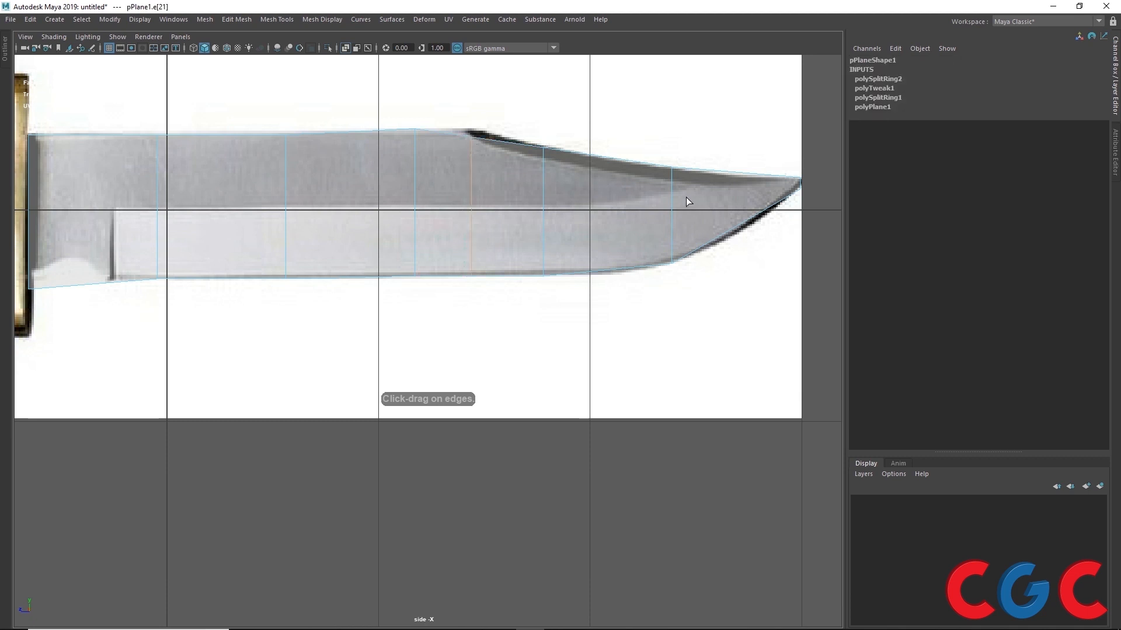
# - Insert a vertical edge loop close to the blade tip and another at the end of the ricasso
pyautogui.keyDown('alt'); pyautogui.moveTo(685, 198); pyautogui.dragTo(604, 184, button='middle'); pyautogui.keyUp('alt')
pyautogui.click(625, 168)
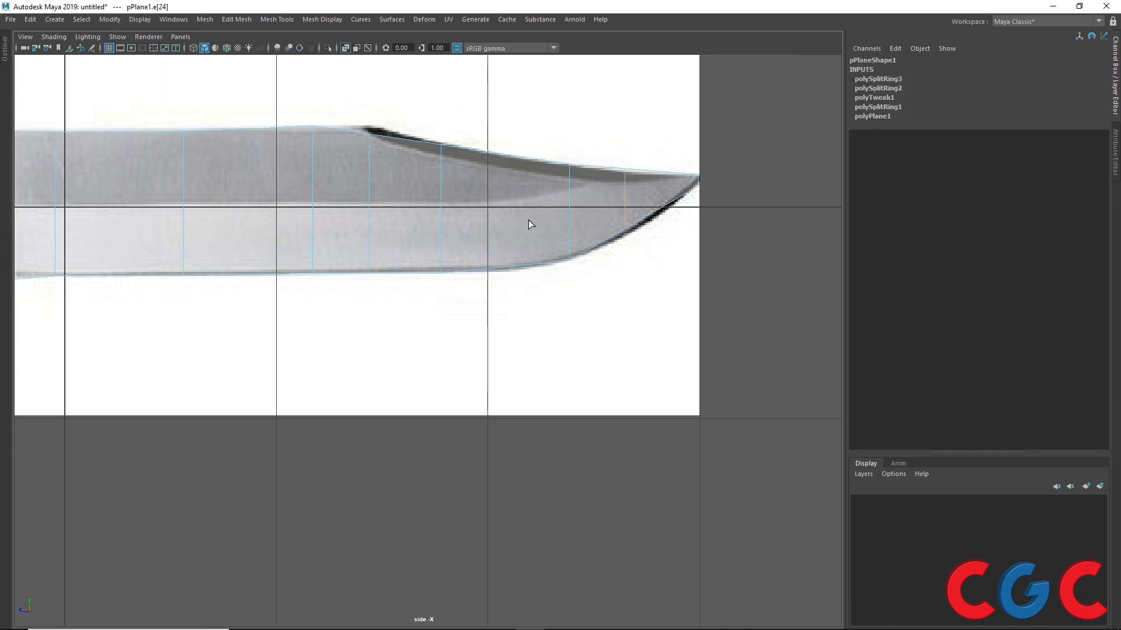
pyautogui.keyDown('alt'); pyautogui.moveTo(527, 226); pyautogui.dragTo(655, 231, button='middle'); pyautogui.keyUp('alt')
pyautogui.keyDown('alt'); pyautogui.moveTo(363, 216); pyautogui.dragTo(521, 218, button='middle'); pyautogui.keyUp('alt')
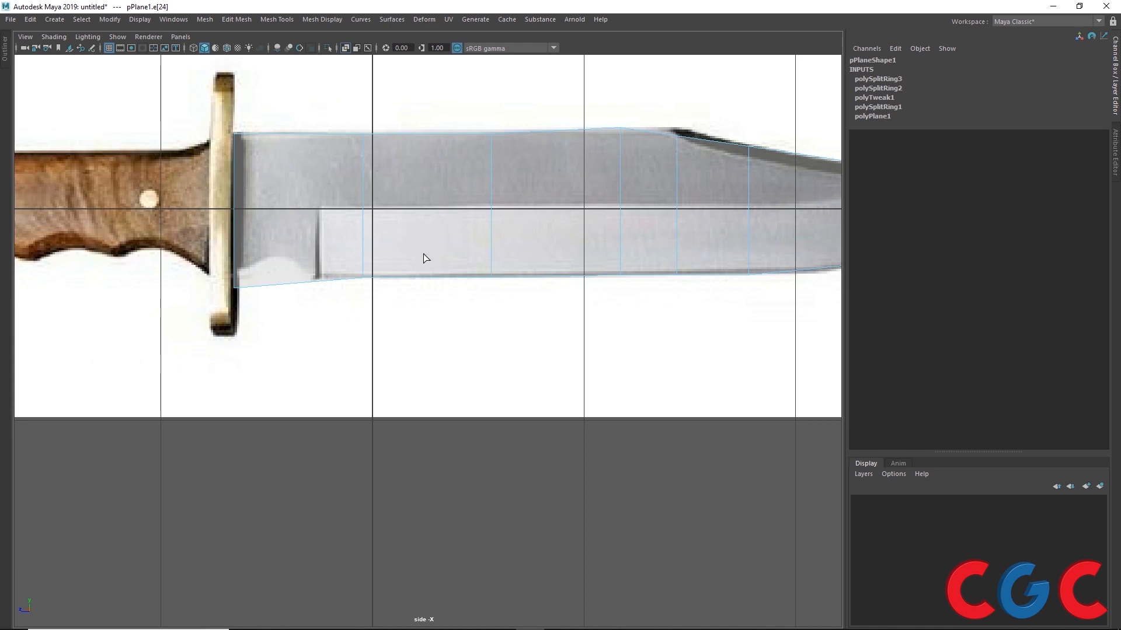
pyautogui.click(316, 284)
# - Raise the lower vertex at the guard to the blade outline and select the lower vertex at the ricasso's end
pyautogui.moveTo(334, 250); pyautogui.dragTo(265, 273, button='right')
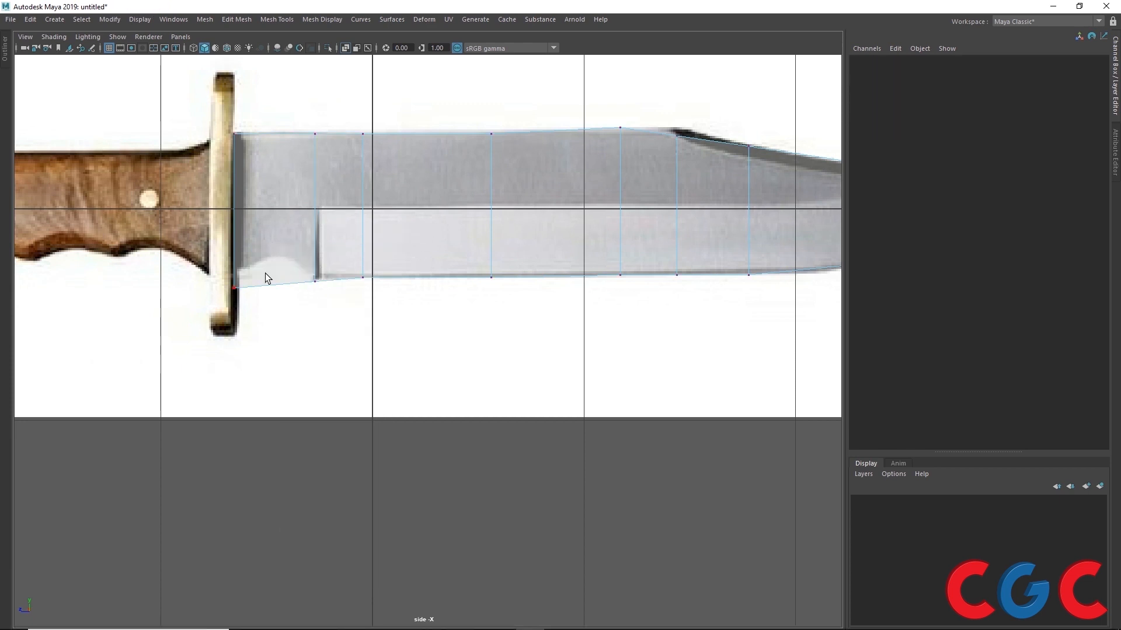
pyautogui.moveTo(260, 283); pyautogui.dragTo(205, 313)
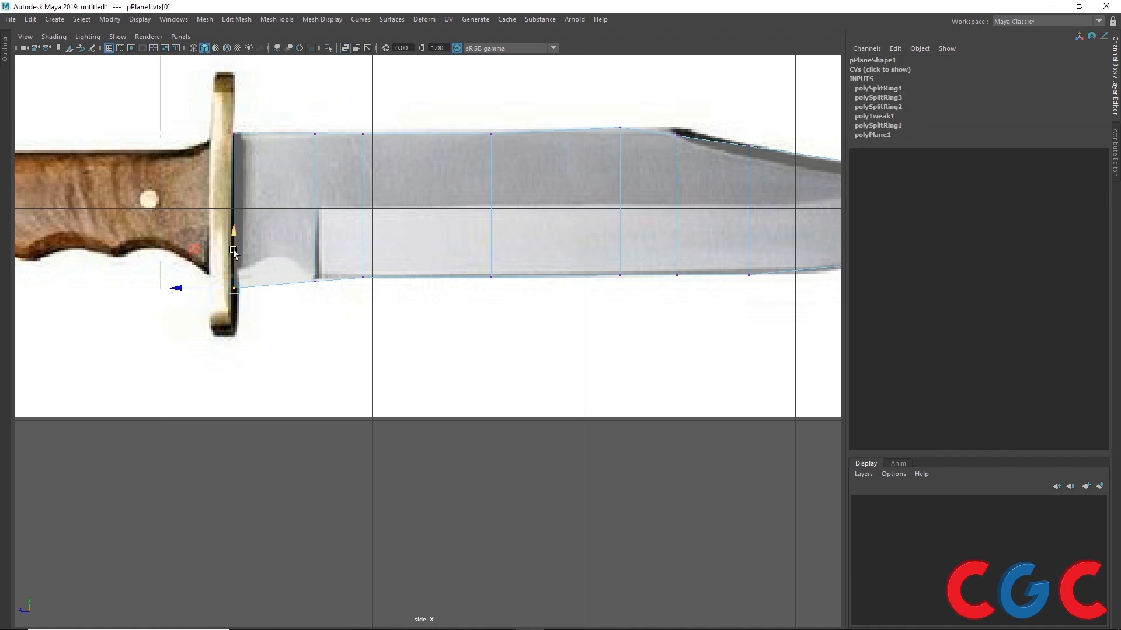
pyautogui.moveTo(233, 235); pyautogui.dragTo(233, 228)
pyautogui.moveTo(330, 272); pyautogui.dragTo(301, 301)
# - Adjust the upper vertices at the clip corner and near the tip vertically to match the blade outline
pyautogui.keyDown('alt'); pyautogui.moveTo(485, 317); pyautogui.dragTo(76, 316, button='middle'); pyautogui.keyUp('alt')
pyautogui.click(268, 137)
pyautogui.moveTo(267, 84); pyautogui.dragTo(268, 77)
pyautogui.click(524, 171)
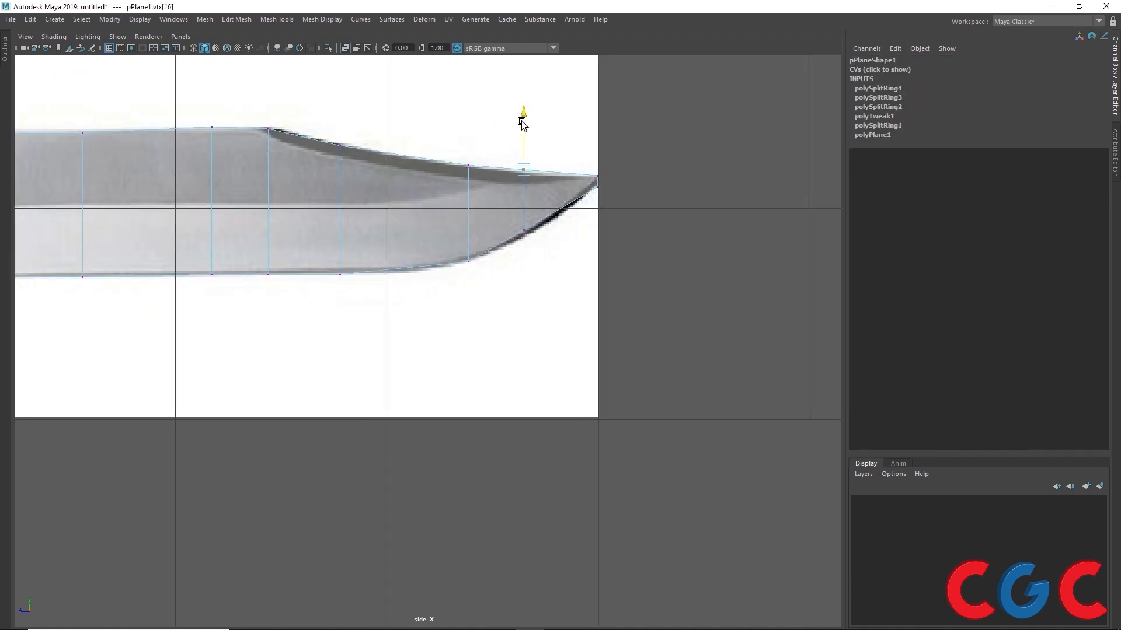
pyautogui.moveTo(523, 118); pyautogui.dragTo(523, 121)
# - Fit the lower vertex near the tip and the end vertices to the point of the blade
pyautogui.click(522, 232)
pyautogui.keyDown('alt'); pyautogui.moveTo(511, 288); pyautogui.dragTo(667, 285, button='middle'); pyautogui.keyUp('alt')
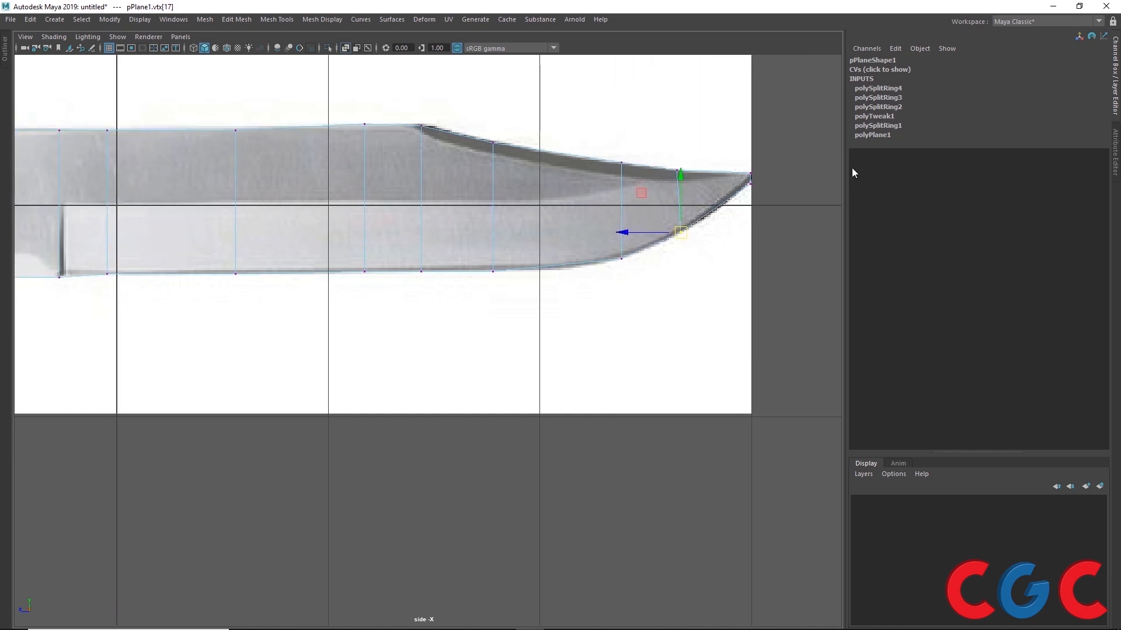
pyautogui.moveTo(772, 182); pyautogui.dragTo(736, 196)
pyautogui.keyDown('alt'); pyautogui.moveTo(753, 216); pyautogui.dragTo(553, 297, button='middle'); pyautogui.keyUp('alt')
pyautogui.scroll(3, 554, 292)
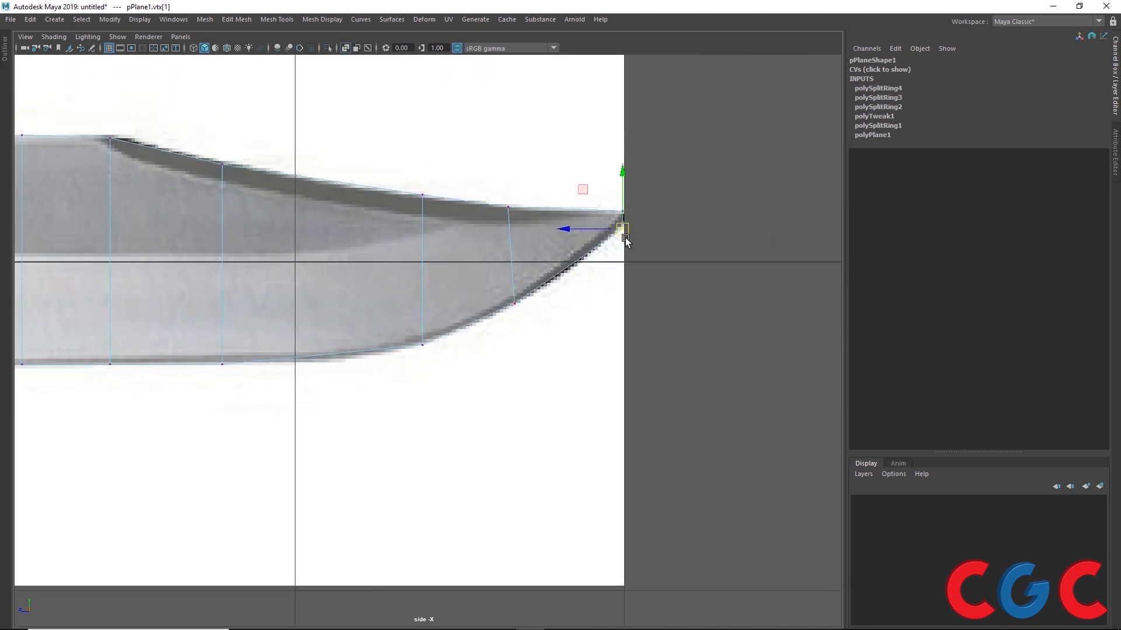
pyautogui.moveTo(625, 231); pyautogui.dragTo(621, 231)
pyautogui.click(620, 212)
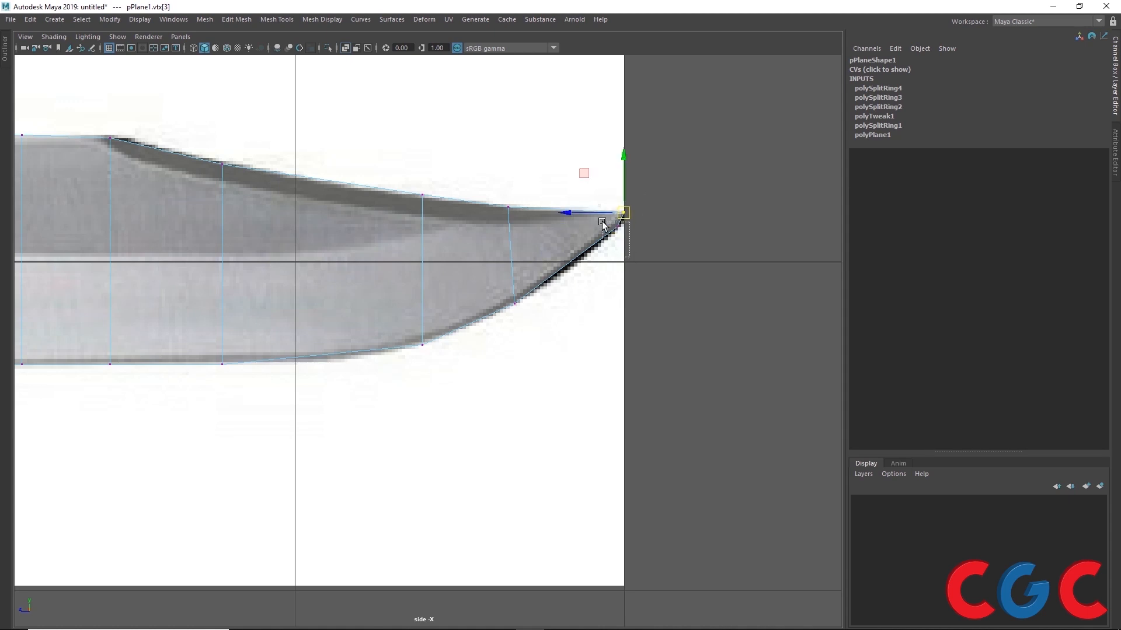
pyautogui.click(617, 227)
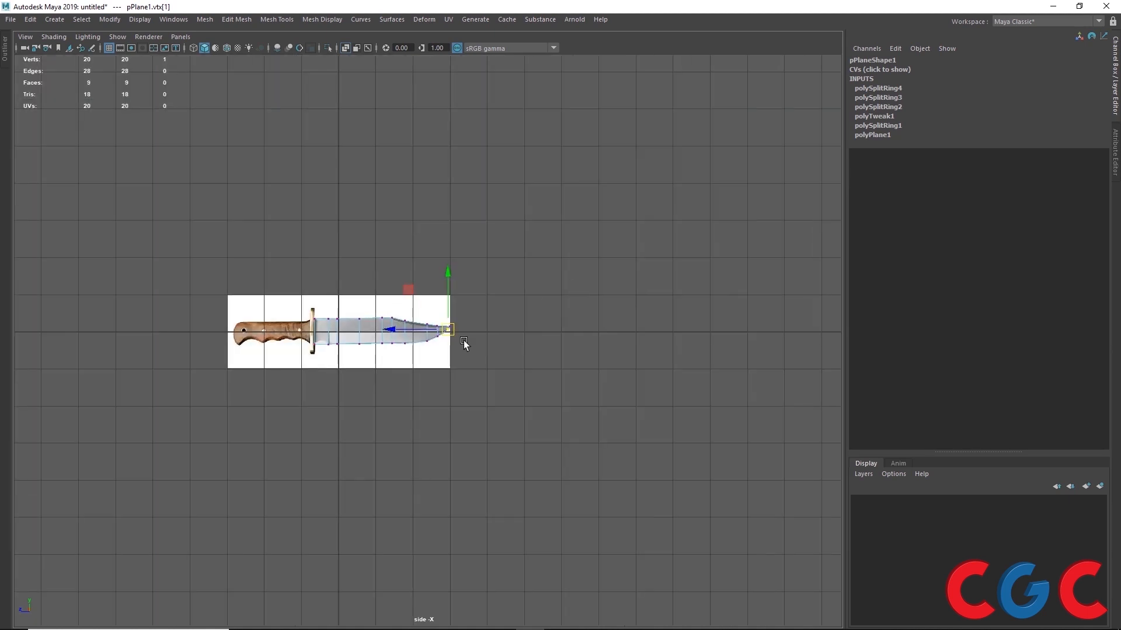
# - Examine how the blade mesh outline fits the knife reference along its whole length
pyautogui.keyDown('alt'); pyautogui.moveTo(392, 355); pyautogui.dragTo(513, 320, button='middle'); pyautogui.keyUp('alt')
pyautogui.keyDown('alt'); pyautogui.moveTo(514, 321); pyautogui.dragTo(583, 270, button='right'); pyautogui.keyUp('alt')
pyautogui.keyDown('alt'); pyautogui.moveTo(583, 270); pyautogui.dragTo(383, 331, button='middle'); pyautogui.keyUp('alt')
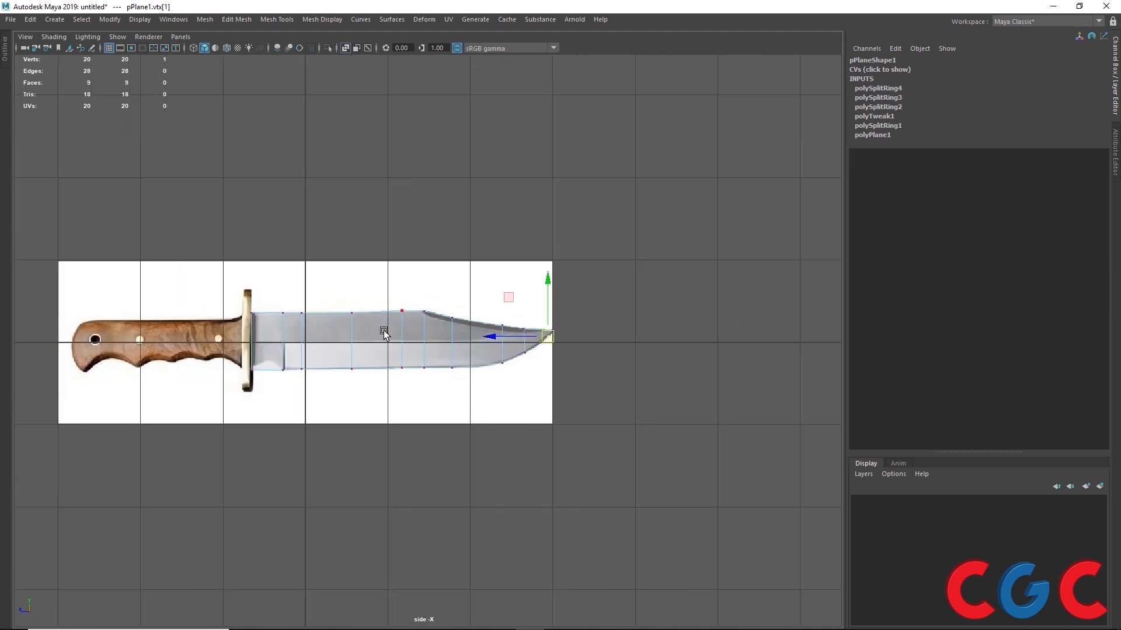
pyautogui.keyDown('alt'); pyautogui.moveTo(383, 331); pyautogui.dragTo(422, 315, button='right'); pyautogui.keyUp('alt')
pyautogui.keyDown('alt'); pyautogui.moveTo(268, 335); pyautogui.dragTo(253, 315, button='right'); pyautogui.keyUp('alt')
pyautogui.keyDown('alt'); pyautogui.moveTo(253, 315); pyautogui.dragTo(640, 265, button='middle'); pyautogui.keyUp('alt')
pyautogui.keyDown('alt'); pyautogui.moveTo(640, 265); pyautogui.dragTo(575, 281, button='right'); pyautogui.keyUp('alt')
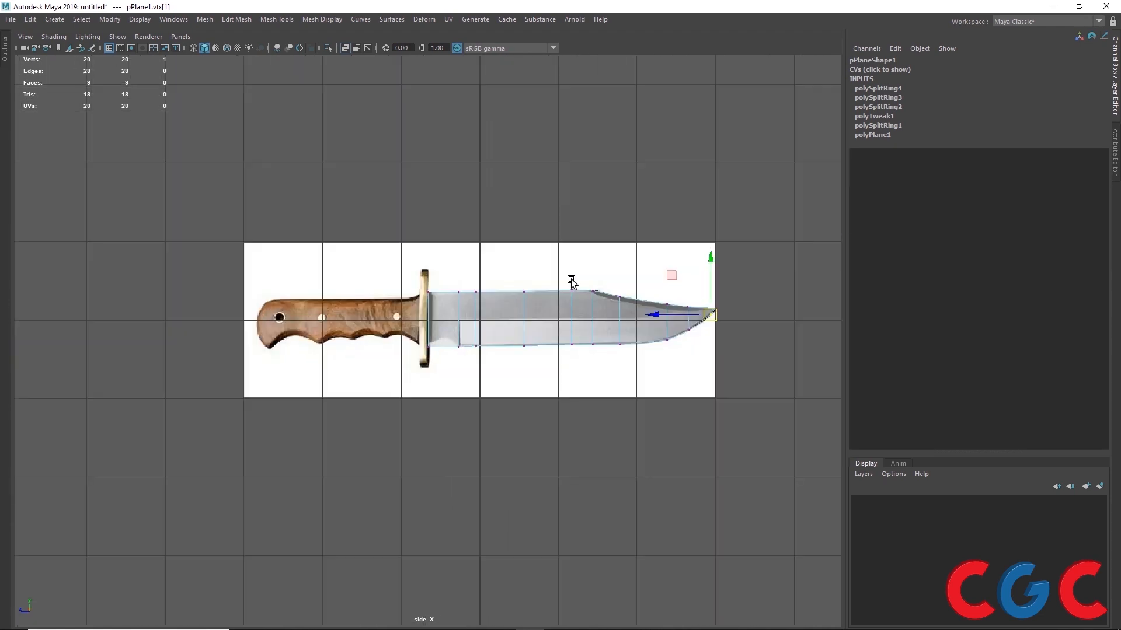
pyautogui.keyDown('alt'); pyautogui.moveTo(575, 280); pyautogui.dragTo(424, 313, button='middle'); pyautogui.keyUp('alt')
pyautogui.scroll(5, 422, 316)
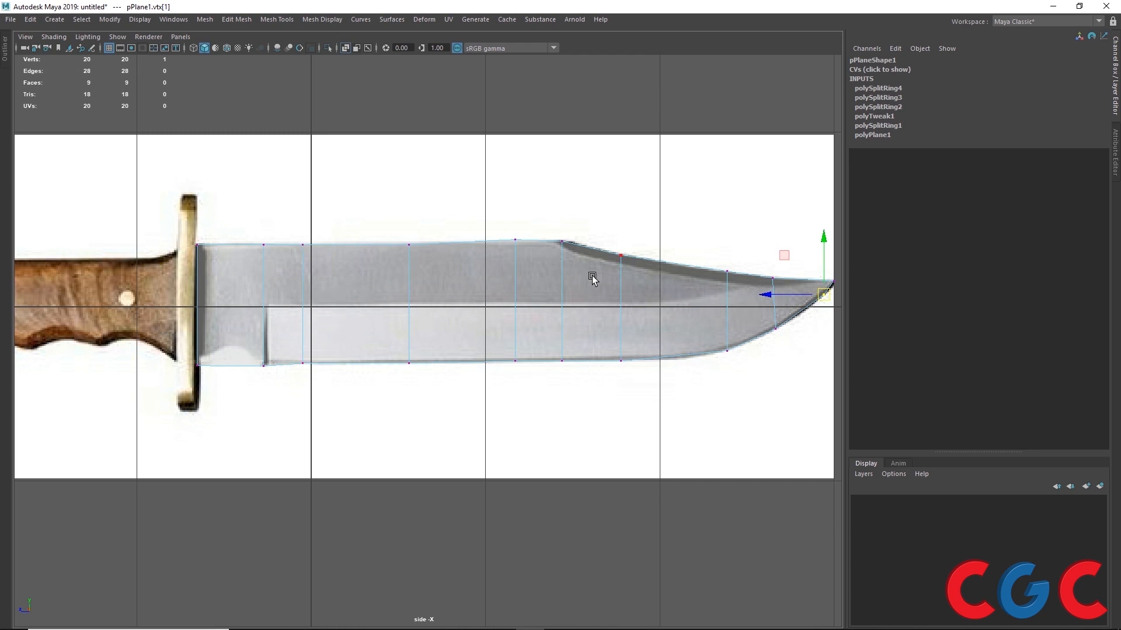
pyautogui.keyDown('alt'); pyautogui.moveTo(592, 275); pyautogui.dragTo(559, 277, button='middle'); pyautogui.keyUp('alt')
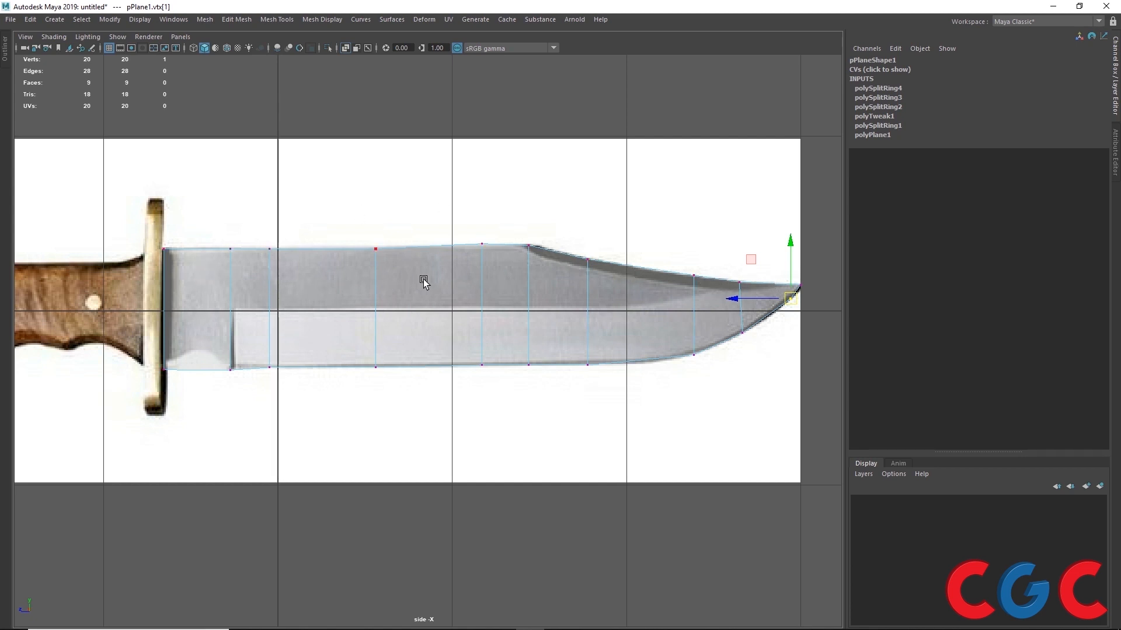
# - Insert a horizontal edge loop along the blade just below the spine
pyautogui.keyDown('alt'); pyautogui.moveTo(424, 282); pyautogui.dragTo(495, 260, button='right'); pyautogui.keyUp('alt')
pyautogui.keyDown('alt'); pyautogui.moveTo(496, 260); pyautogui.dragTo(209, 250, button='middle'); pyautogui.keyUp('alt')
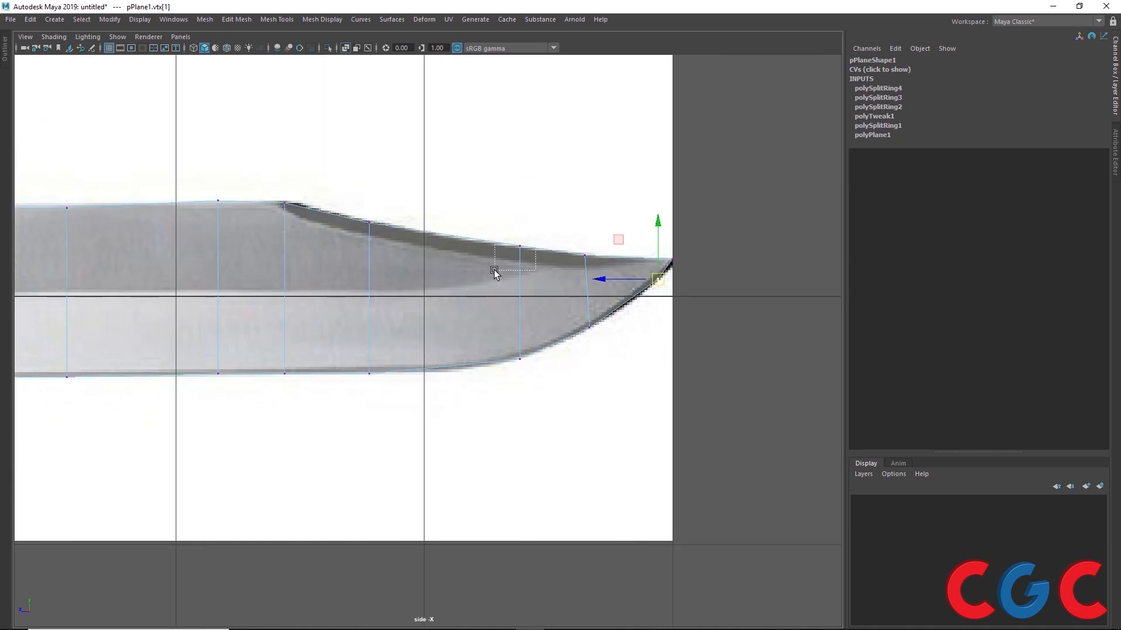
pyautogui.click(519, 245)
pyautogui.keyDown('alt'); pyautogui.moveTo(455, 287); pyautogui.dragTo(685, 252, button='middle'); pyautogui.keyUp('alt')
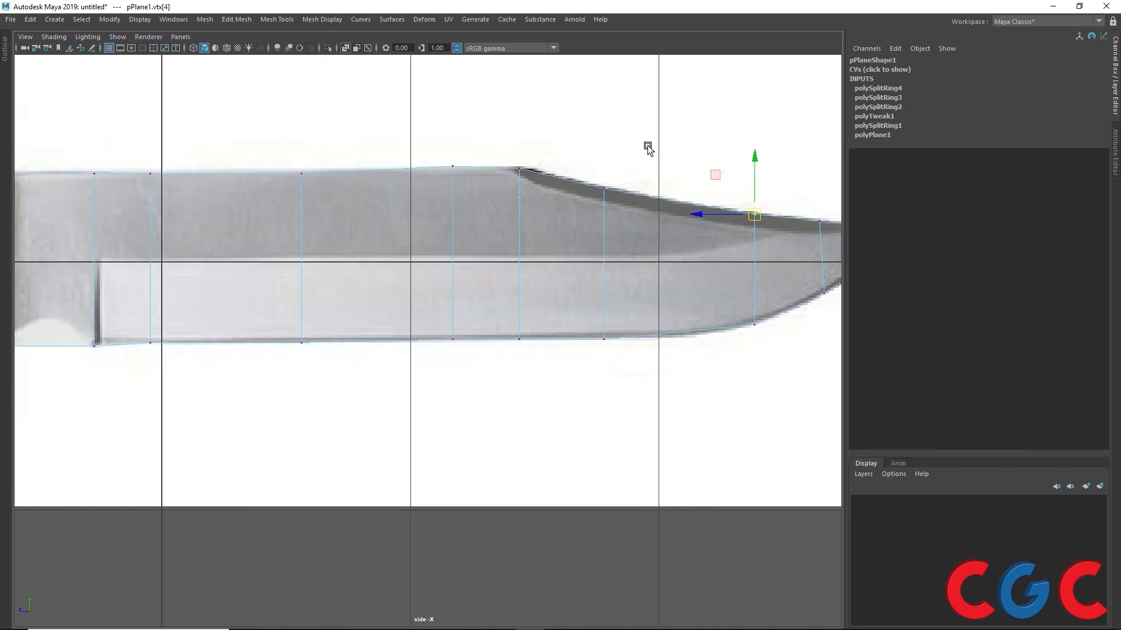
pyautogui.click(601, 188)
pyautogui.moveTo(495, 208); pyautogui.dragTo(527, 209, button='right')
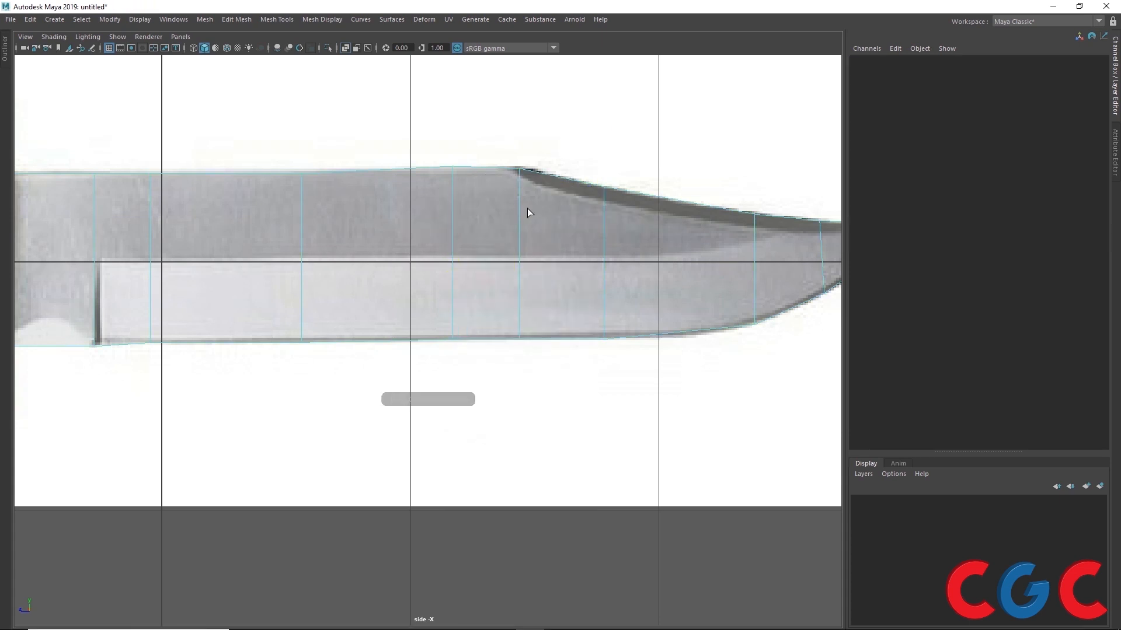
pyautogui.moveTo(520, 208); pyautogui.dragTo(519, 188)
# - Flatten the new loop's vertices from the guard to the clip corner vertically and move them up closer to the spine
pyautogui.keyDown('alt'); pyautogui.moveTo(501, 186); pyautogui.dragTo(653, 163, button='middle'); pyautogui.keyUp('alt')
pyautogui.moveTo(654, 162); pyautogui.dragTo(590, 163, button='right')
pyautogui.moveTo(706, 156); pyautogui.dragTo(131, 201)
pyautogui.press('r')
pyautogui.moveTo(410, 115); pyautogui.dragTo(412, 166)
pyautogui.press('w')
pyautogui.moveTo(412, 116); pyautogui.dragTo(412, 102)
# - Adjust the inner loop's vertices between the clip corner and the tip to follow the lower border of the dark bevel
pyautogui.keyDown('alt'); pyautogui.moveTo(743, 209); pyautogui.dragTo(344, 208, button='middle'); pyautogui.keyUp('alt')
pyautogui.click(356, 179)
pyautogui.keyDown('alt'); pyautogui.moveTo(462, 210); pyautogui.dragTo(331, 210, button='middle'); pyautogui.keyUp('alt')
pyautogui.click(443, 205)
pyautogui.moveTo(443, 205); pyautogui.dragTo(443, 207)
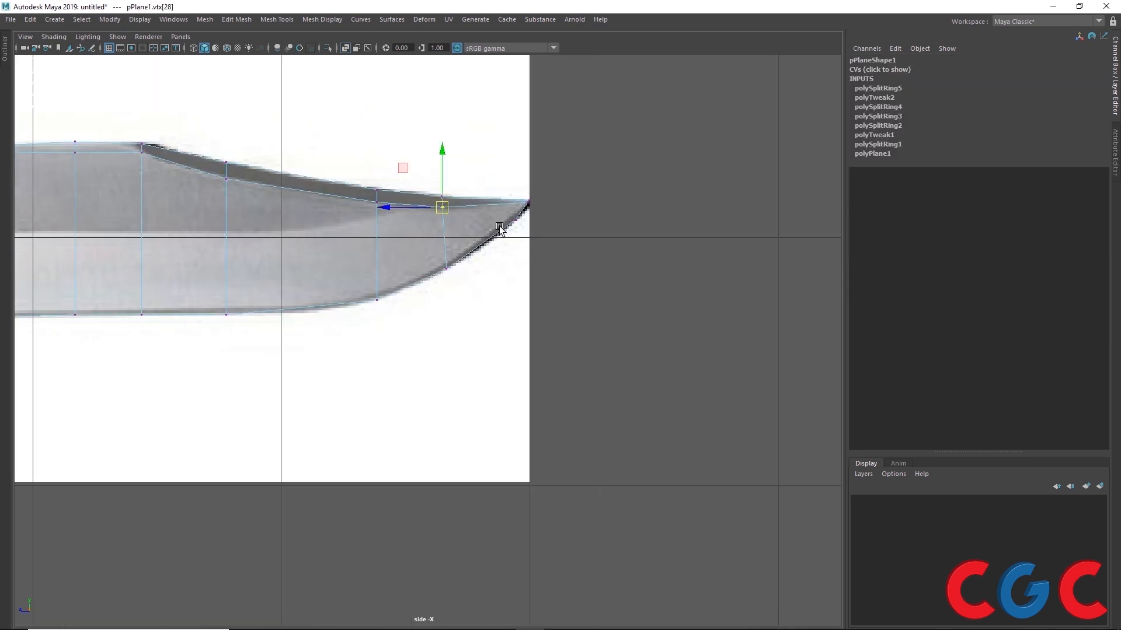
pyautogui.scroll(3, 500, 227)
pyautogui.keyDown('alt'); pyautogui.moveTo(587, 189); pyautogui.dragTo(376, 218, button='middle'); pyautogui.keyUp('alt')
pyautogui.click(358, 171)
pyautogui.click(343, 196)
pyautogui.moveTo(359, 172); pyautogui.dragTo(359, 178)
pyautogui.click(360, 174)
# - Return the blade plane to object selection and bring the handle and guard into view
pyautogui.scroll(-8, 365, 193)
pyautogui.keyDown('alt'); pyautogui.moveTo(378, 327); pyautogui.dragTo(515, 267, button='middle'); pyautogui.keyUp('alt')
pyautogui.scroll(3, 403, 200)
pyautogui.press('F8')
pyautogui.scroll(-2, 502, 237)
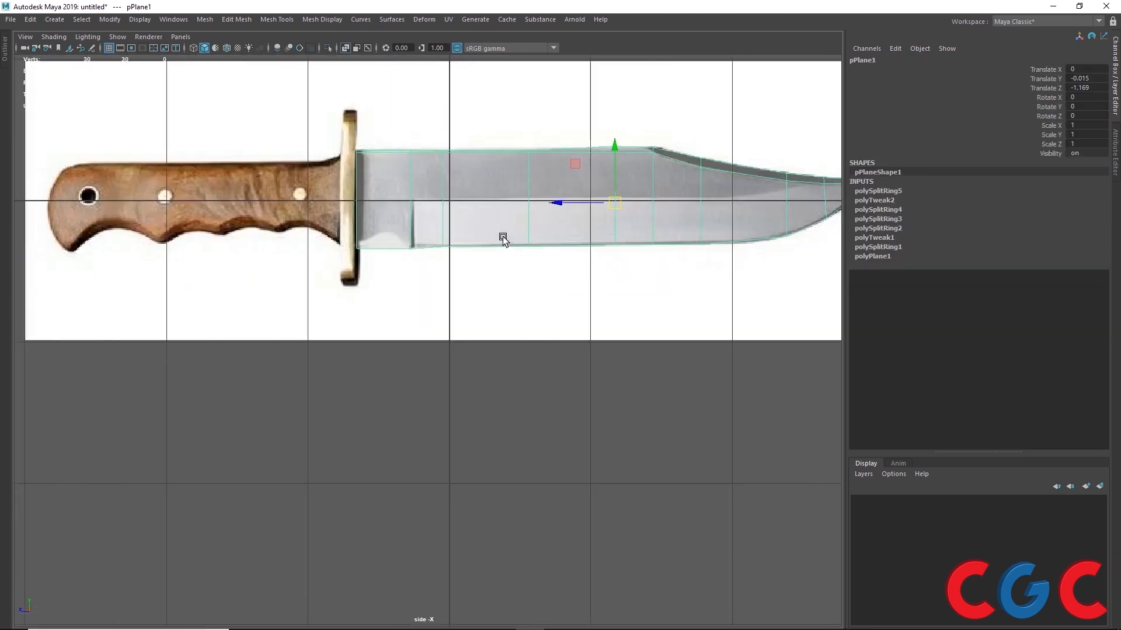
# - Insert a vertical edge loop along the end of the ricasso, where the ground bevel begins
pyautogui.scroll(4, 446, 196)
pyautogui.keyDown('shift'); pyautogui.moveTo(483, 110); pyautogui.dragTo(419, 143, button='right'); pyautogui.keyUp('shift')
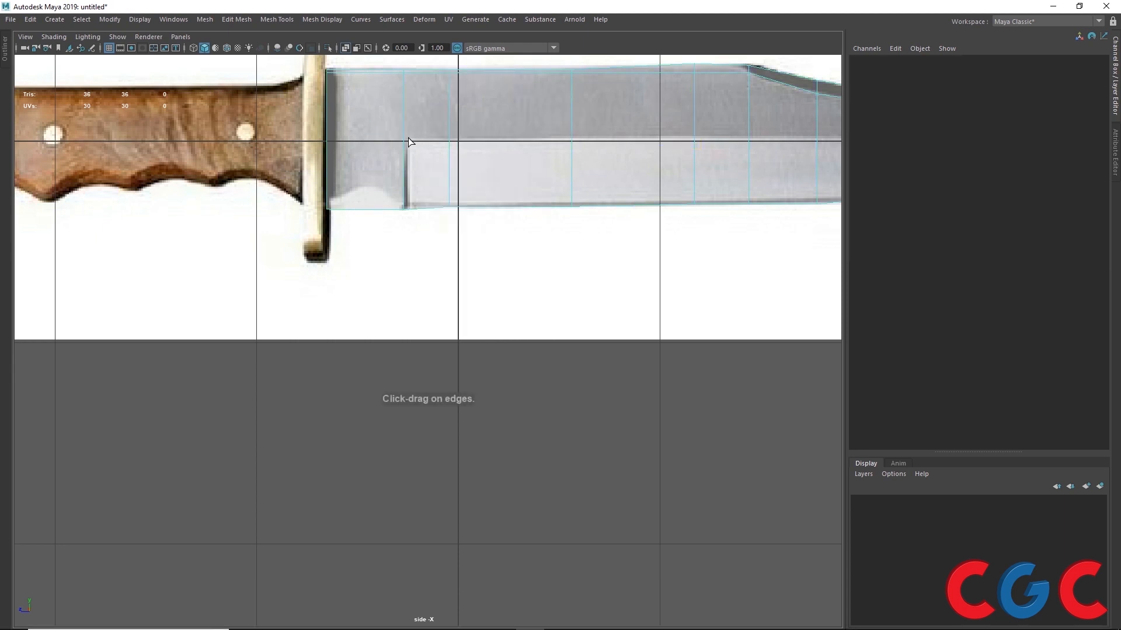
pyautogui.click(409, 142)
pyautogui.click(415, 208)
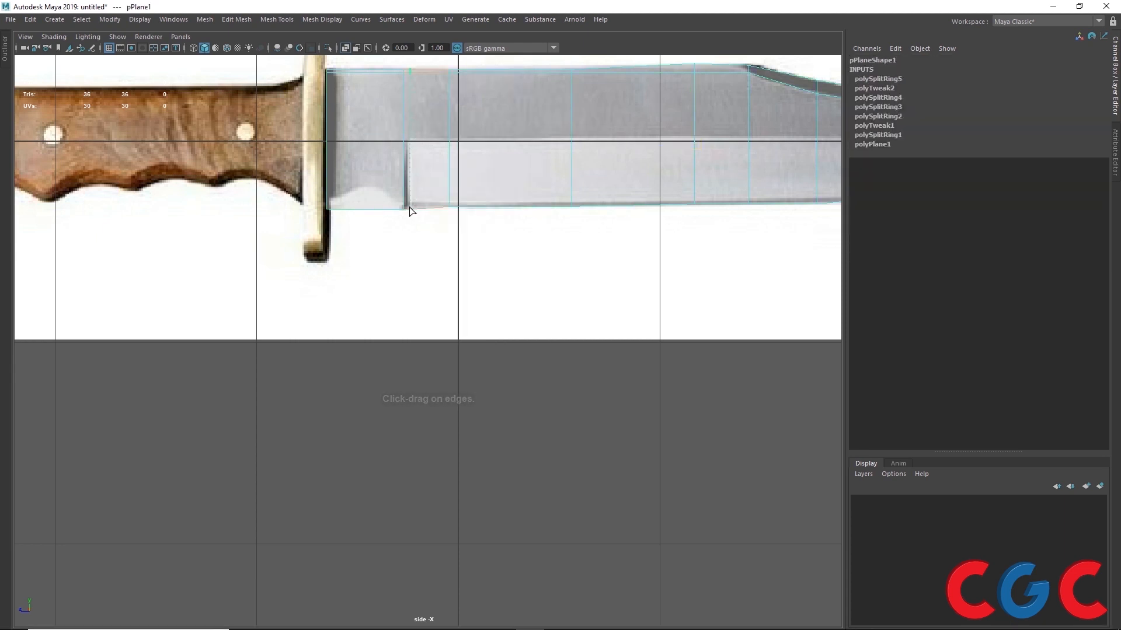
# - Insert a lengthwise edge loop through the middle of the blade at the height of the grind line
pyautogui.keyDown('alt'); pyautogui.moveTo(550, 245); pyautogui.dragTo(321, 295, button='middle'); pyautogui.keyUp('alt')
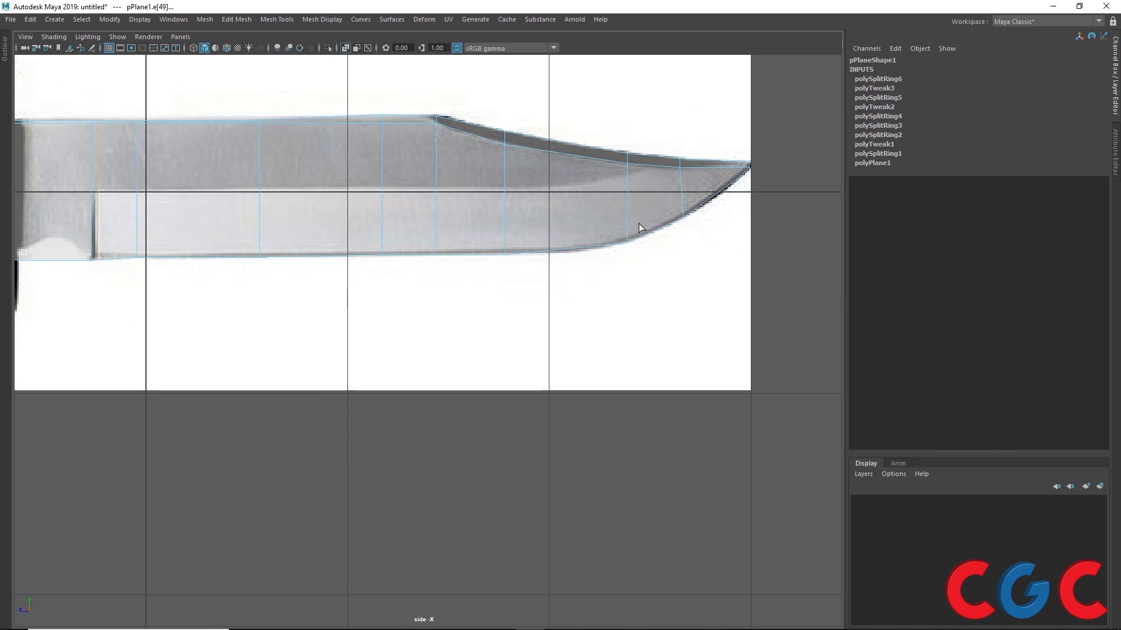
pyautogui.keyDown('alt'); pyautogui.moveTo(688, 214); pyautogui.dragTo(580, 255, button='middle'); pyautogui.keyUp('alt')
pyautogui.scroll(3, 442, 263)
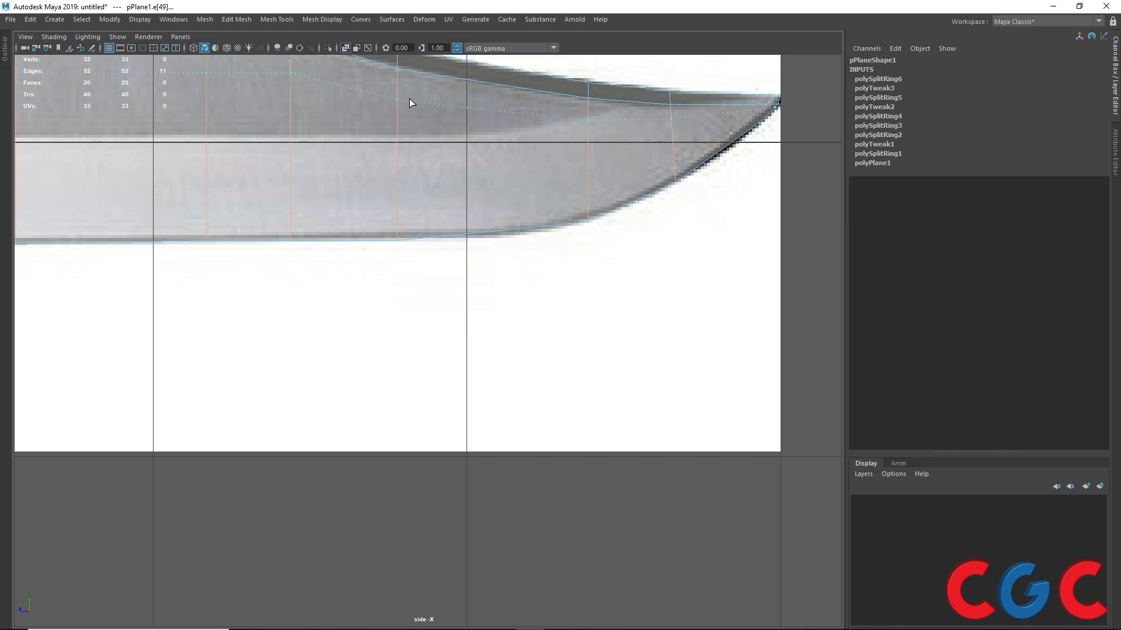
pyautogui.keyDown('alt'); pyautogui.moveTo(397, 275); pyautogui.dragTo(783, 313, button='middle'); pyautogui.keyUp('alt')
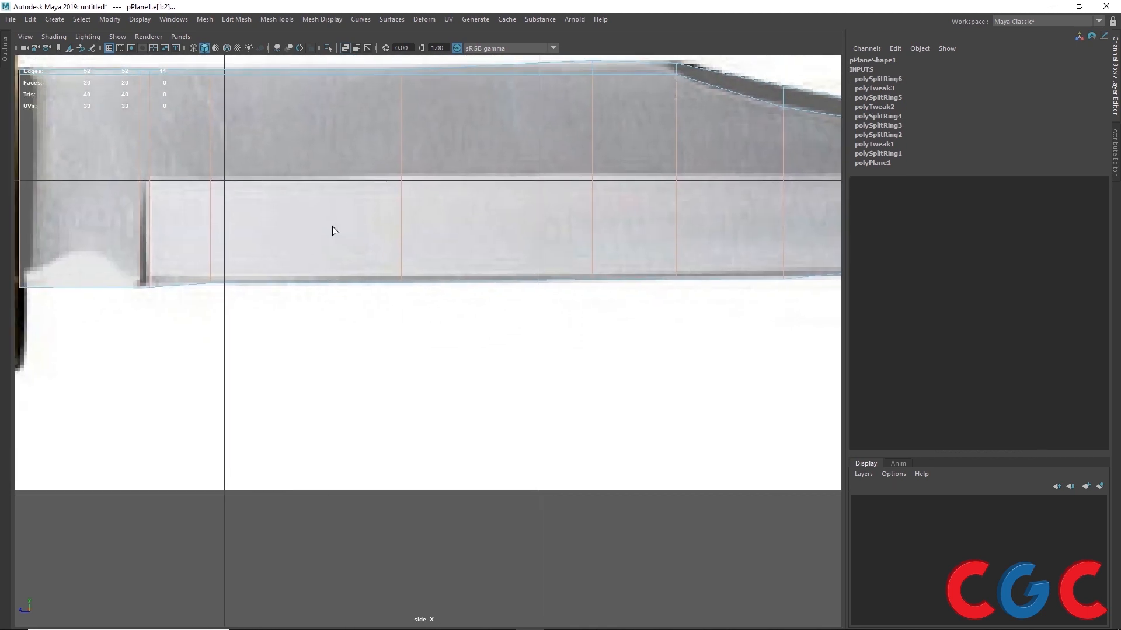
pyautogui.click(211, 179)
pyautogui.keyDown('alt'); pyautogui.moveTo(651, 279); pyautogui.dragTo(200, 279, button='middle'); pyautogui.keyUp('alt')
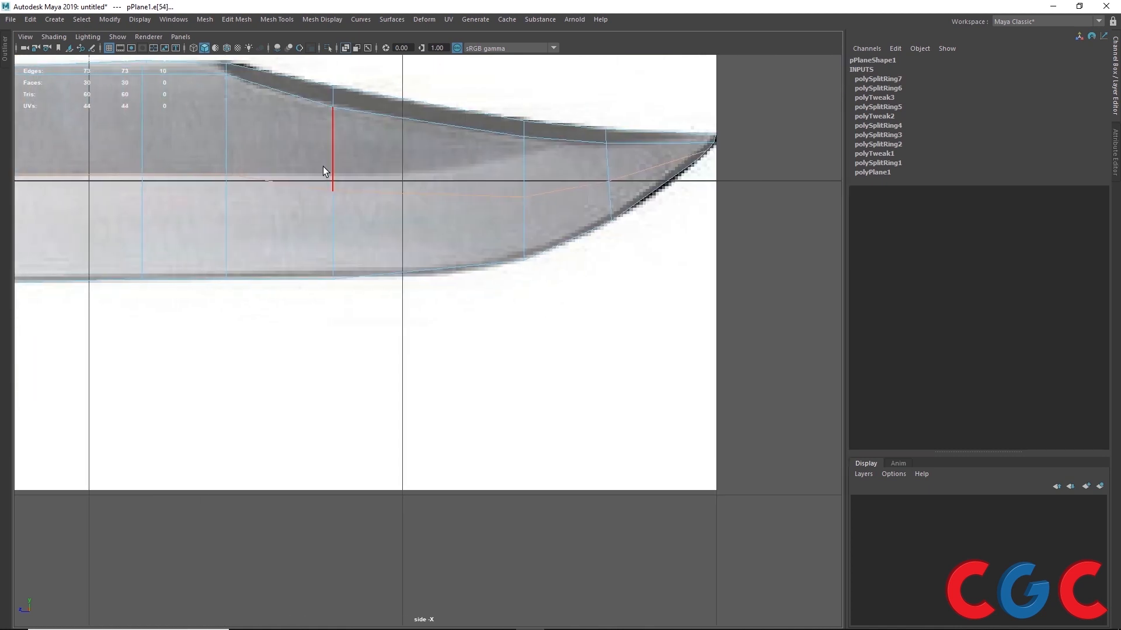
# - Raise the middle loop's vertices between the clip and the tip so they follow the grind line's upward curve
pyautogui.moveTo(324, 167); pyautogui.dragTo(264, 156, button='right')
pyautogui.moveTo(374, 154); pyautogui.dragTo(296, 215)
pyautogui.moveTo(333, 191); pyautogui.dragTo(333, 175)
pyautogui.moveTo(565, 178); pyautogui.dragTo(502, 217)
pyautogui.moveTo(531, 203); pyautogui.dragTo(530, 162)
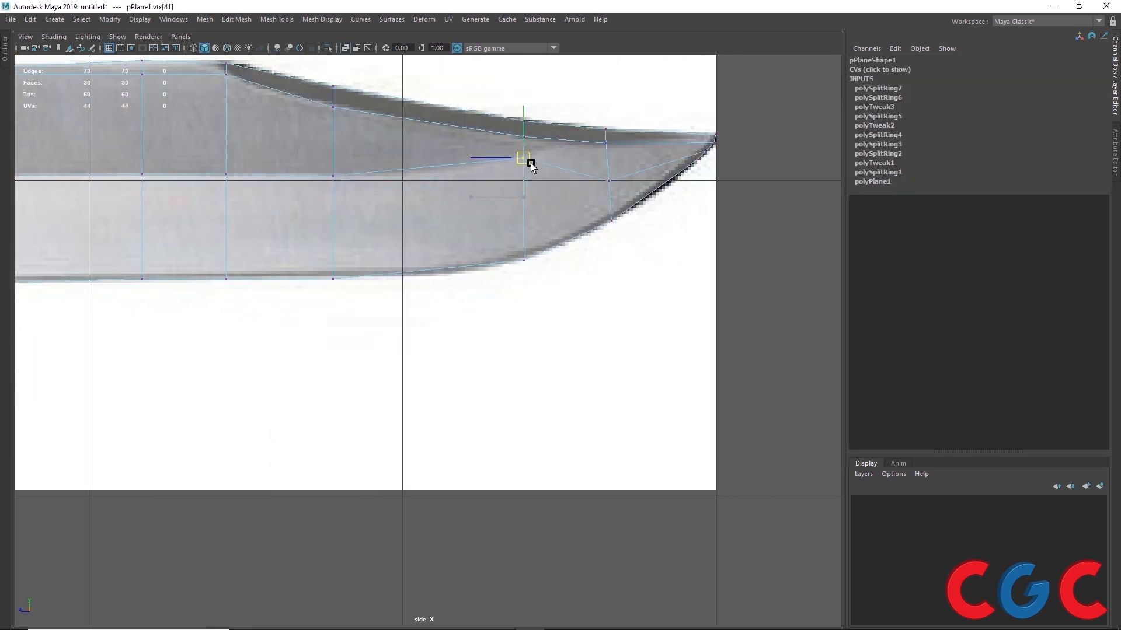
pyautogui.moveTo(623, 169); pyautogui.dragTo(591, 199)
pyautogui.moveTo(609, 184); pyautogui.dragTo(606, 150)
# - Move the middle loop's end vertex near the tip up along the blade outline
pyautogui.keyDown('alt'); pyautogui.moveTo(724, 128); pyautogui.dragTo(454, 276, button='middle'); pyautogui.keyUp('alt')
pyautogui.scroll(5, 461, 271)
pyautogui.moveTo(469, 269); pyautogui.dragTo(434, 242)
pyautogui.moveTo(445, 250)
pyautogui.mouseDown()
pyautogui.moveTo(453, 236)
pyautogui.moveTo(422, 263)
pyautogui.moveTo(450, 241)
pyautogui.mouseUp()
# - Insert a vertical edge loop midway between the second and third vertical loops back from the tip
pyautogui.keyDown('alt'); pyautogui.moveTo(466, 297); pyautogui.dragTo(660, 298, button='middle'); pyautogui.keyUp('alt')
pyautogui.scroll(-9, 565, 301)
pyautogui.scroll(2, 461, 353)
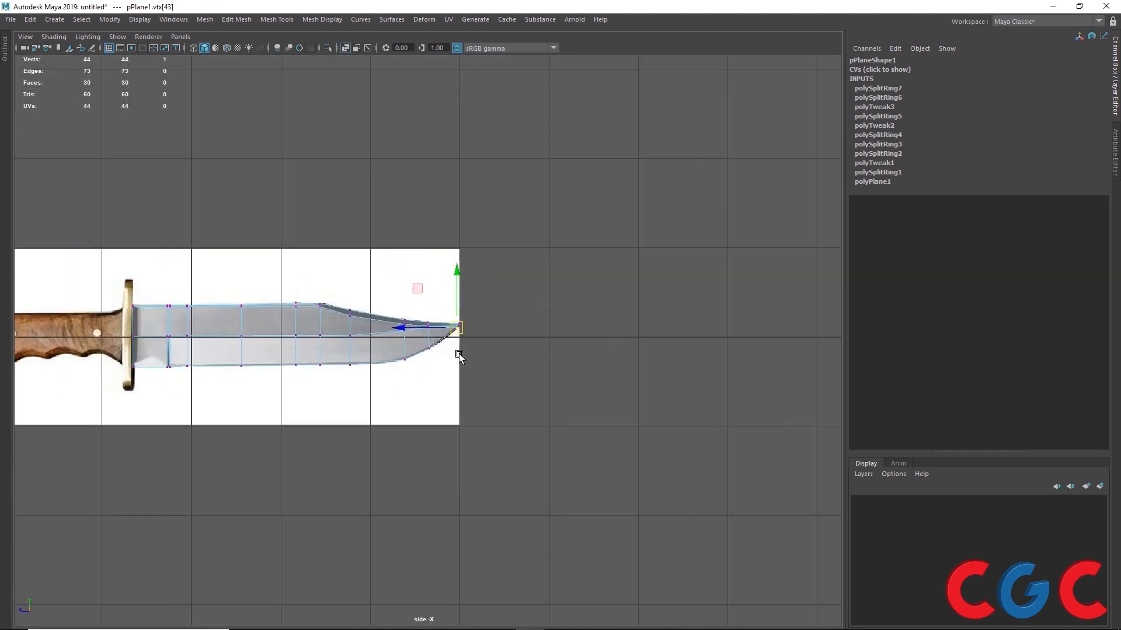
pyautogui.scroll(5, 459, 356)
pyautogui.keyDown('alt'); pyautogui.moveTo(534, 304); pyautogui.dragTo(631, 293, button='middle'); pyautogui.keyUp('alt')
pyautogui.scroll(3, 703, 283)
pyautogui.moveTo(436, 231); pyautogui.dragTo(379, 232, button='right')
pyautogui.click(418, 231)
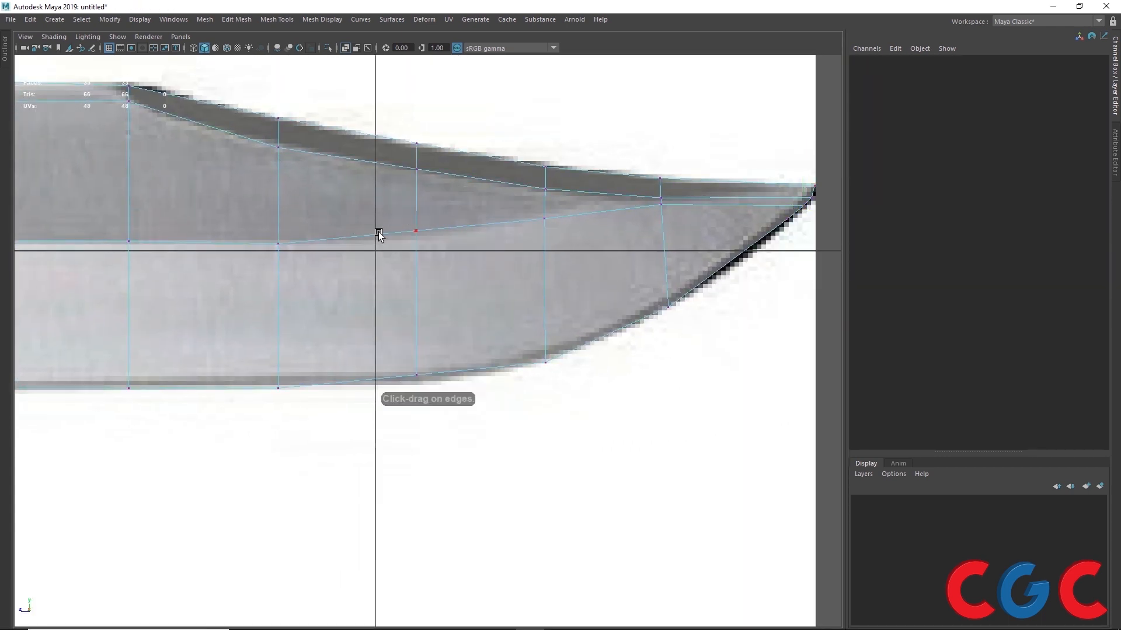
# - Lower the new vertical loop's vertices on the grind line and the cutting edge to smooth both curves
pyautogui.press('w')
pyautogui.moveTo(417, 232); pyautogui.dragTo(418, 239)
pyautogui.moveTo(416, 375); pyautogui.dragTo(416, 380)
# - Insert a lengthwise edge loop just above the cutting edge, along the thin edge bevel
pyautogui.scroll(-5, 421, 332)
pyautogui.keyDown('alt'); pyautogui.moveTo(421, 332); pyautogui.dragTo(623, 235, button='middle'); pyautogui.keyUp('alt')
pyautogui.scroll(3, 459, 332)
pyautogui.scroll(3, 507, 263)
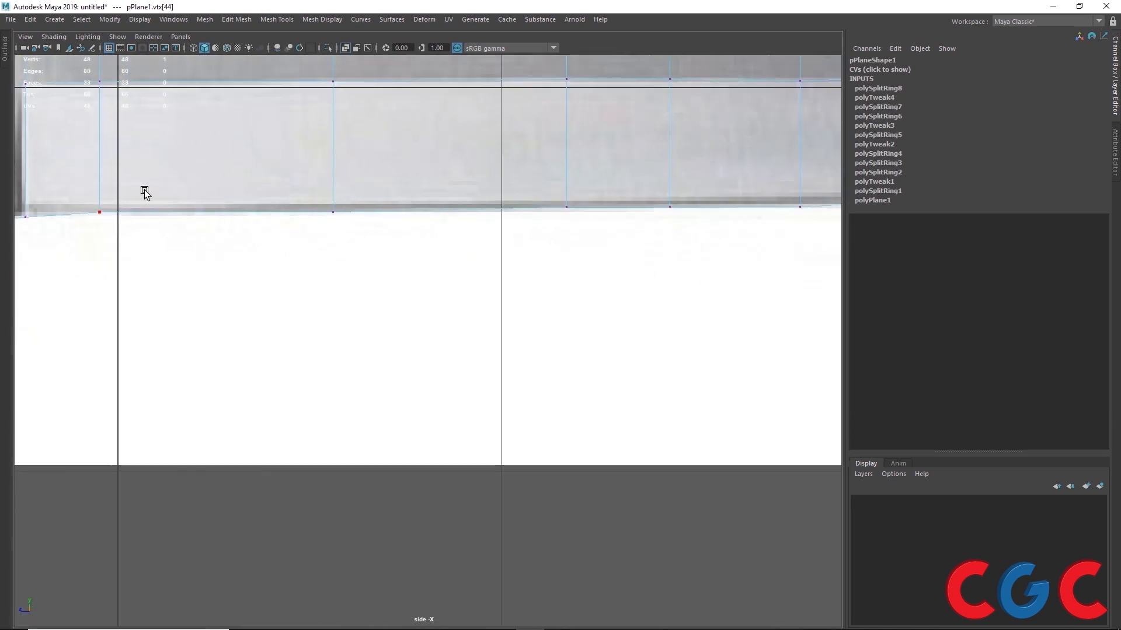
pyautogui.keyDown('alt'); pyautogui.moveTo(234, 227); pyautogui.dragTo(425, 241, button='middle'); pyautogui.keyUp('alt')
pyautogui.moveTo(295, 145); pyautogui.dragTo(471, 75, button='right')
pyautogui.click(389, 416)
pyautogui.moveTo(290, 208); pyautogui.dragTo(293, 217)
# - Select the new loop's three vertices around the ricasso and move them up slightly
pyautogui.keyDown('alt'); pyautogui.moveTo(292, 217); pyautogui.dragTo(407, 190, button='middle'); pyautogui.keyUp('alt')
pyautogui.scroll(3, 374, 178)
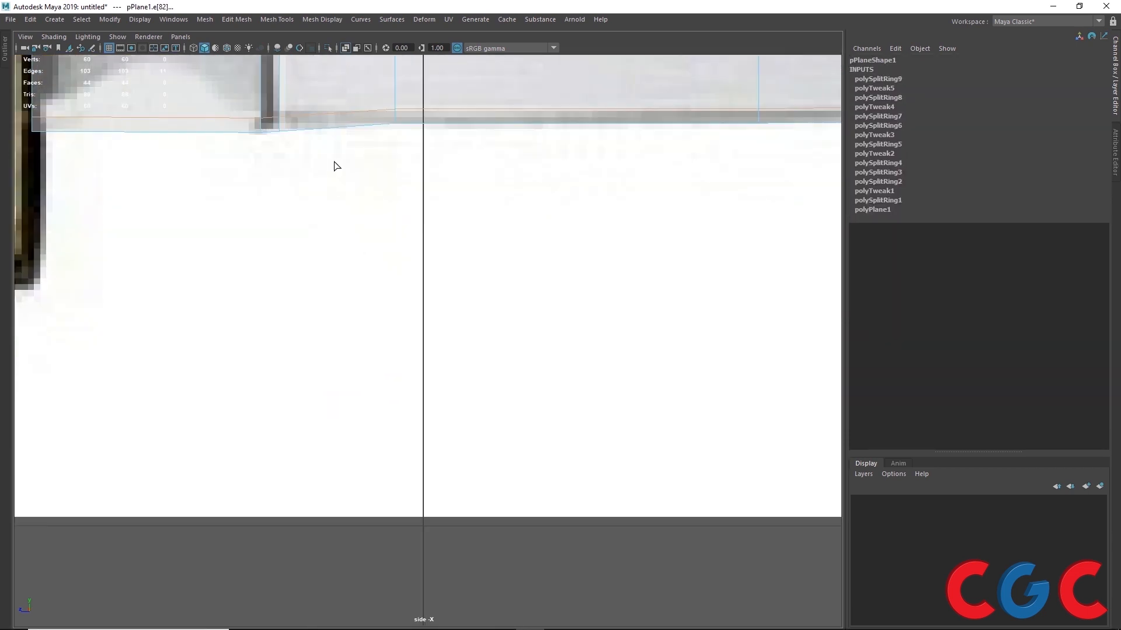
pyautogui.moveTo(332, 111); pyautogui.dragTo(283, 111, button='right')
pyautogui.keyDown('alt'); pyautogui.moveTo(283, 111); pyautogui.dragTo(368, 157, button='middle'); pyautogui.keyUp('alt')
pyautogui.moveTo(386, 124); pyautogui.dragTo(100, 169)
pyautogui.press('w')
pyautogui.moveTo(238, 109); pyautogui.dragTo(238, 103)
# - Examine where the cutting-edge loop meets the blade outline near the tip
pyautogui.scroll(-15, 573, 256)
pyautogui.scroll(15, 608, 288)
pyautogui.keyDown('alt'); pyautogui.moveTo(823, 234); pyautogui.dragTo(585, 290, button='middle'); pyautogui.keyUp('alt')
pyautogui.keyDown('alt'); pyautogui.moveTo(817, 151); pyautogui.dragTo(422, 280, button='middle'); pyautogui.keyUp('alt')
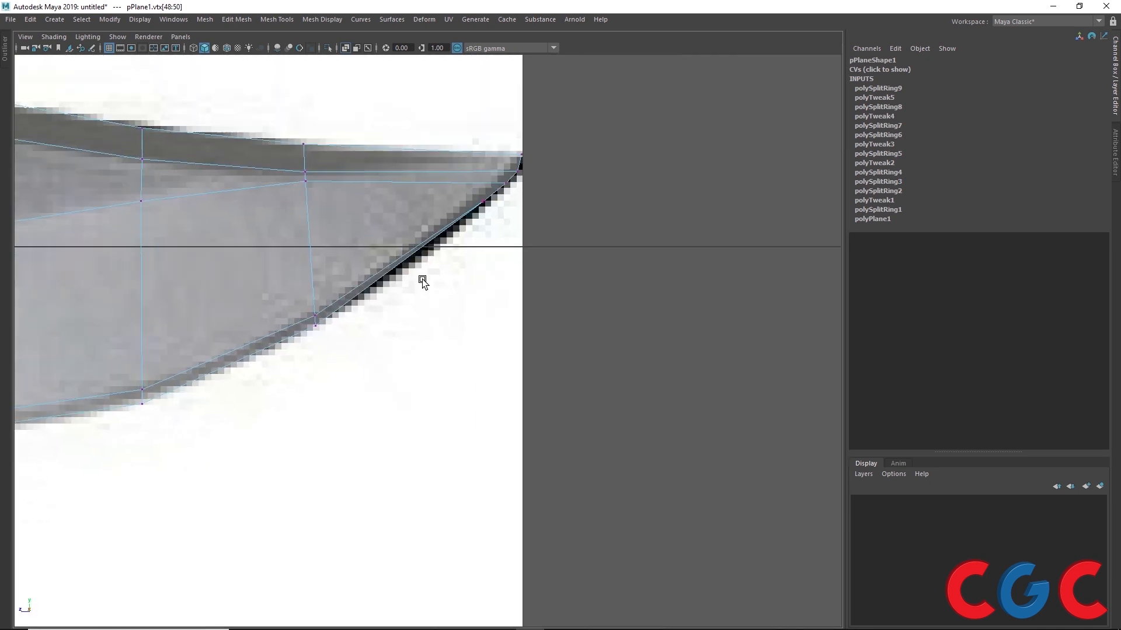
pyautogui.scroll(3, 503, 157)
pyautogui.keyDown('alt'); pyautogui.moveTo(504, 156); pyautogui.dragTo(469, 250, button='middle'); pyautogui.keyUp('alt')
pyautogui.scroll(3, 483, 216)
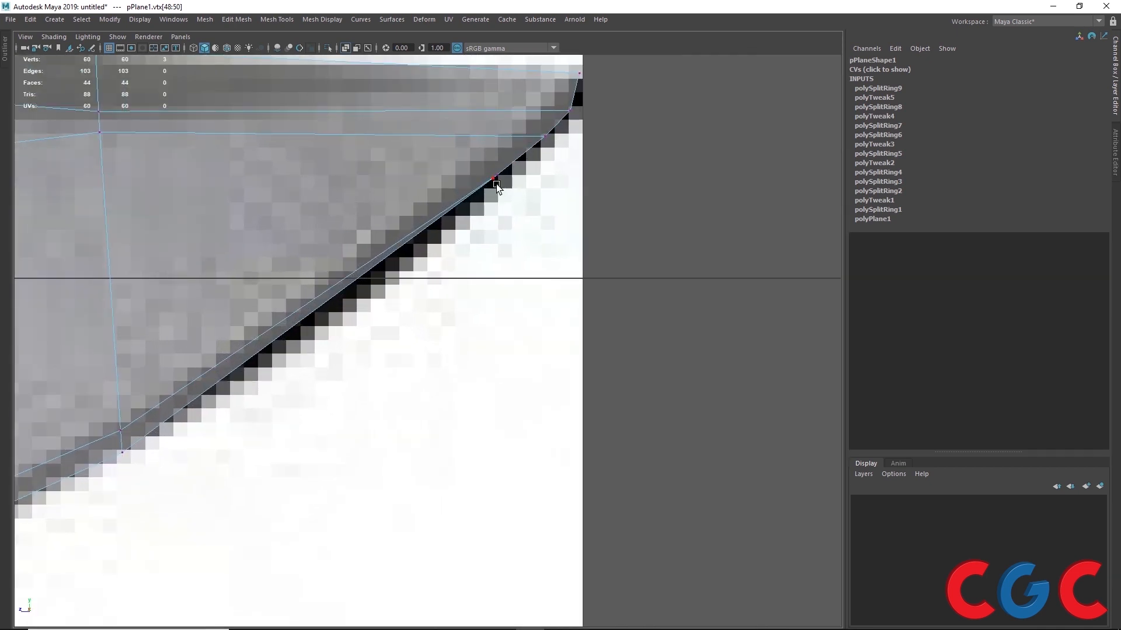
pyautogui.keyDown('alt'); pyautogui.moveTo(513, 164); pyautogui.dragTo(486, 243, button='middle'); pyautogui.keyUp('alt')
pyautogui.scroll(3, 484, 242)
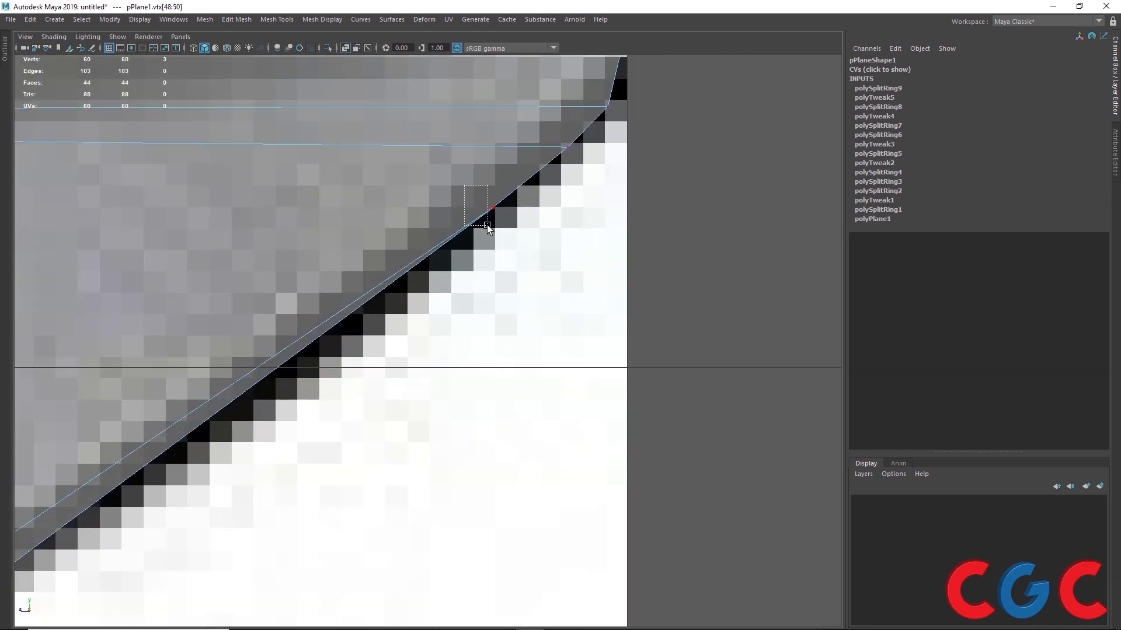
pyautogui.moveTo(486, 225); pyautogui.dragTo(487, 226)
pyautogui.scroll(-10, 454, 242)
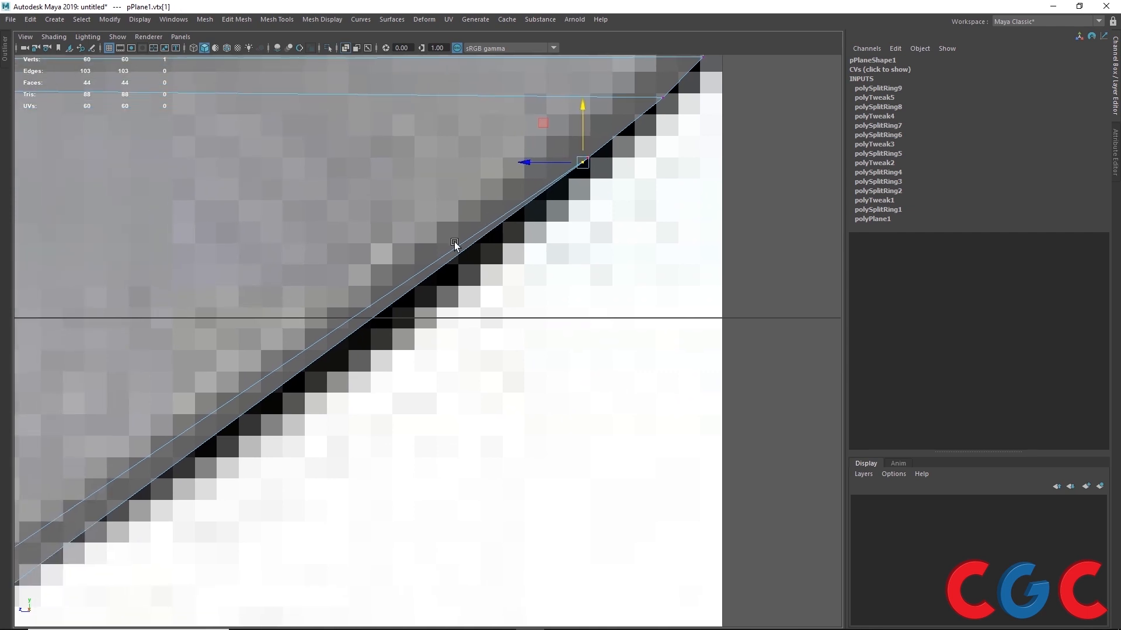
pyautogui.scroll(10, 441, 333)
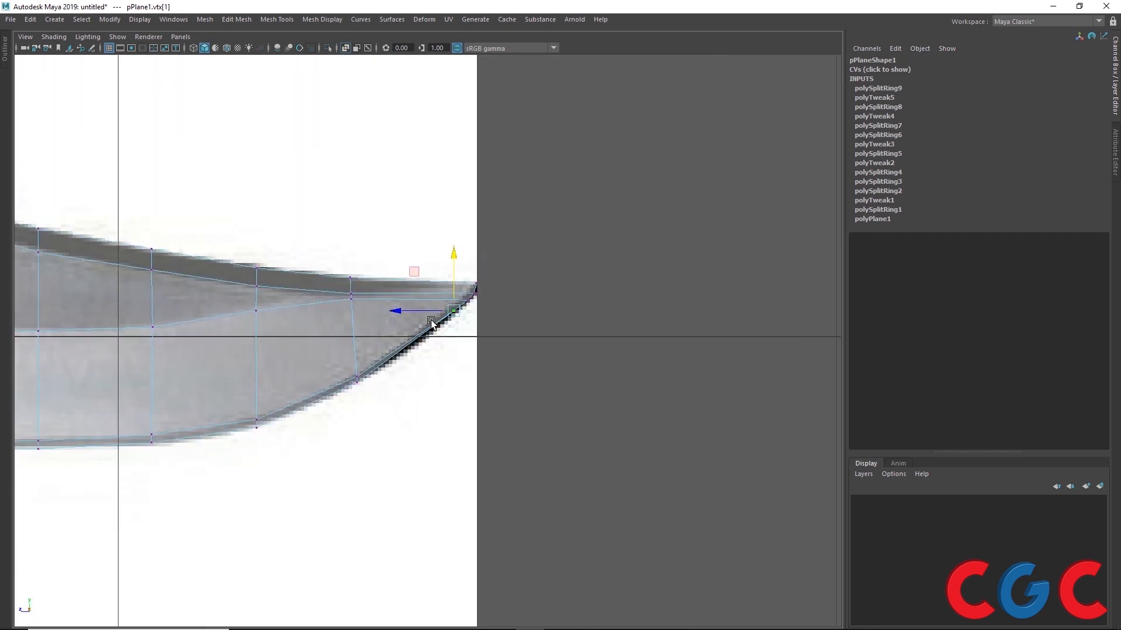
# - Delete the cutting-edge loop's last edge, between the final vertical loop and the blade outline near the tip
pyautogui.scroll(6, 408, 336)
pyautogui.moveTo(389, 323); pyautogui.dragTo(400, 218, button='right')
pyautogui.click(377, 338)
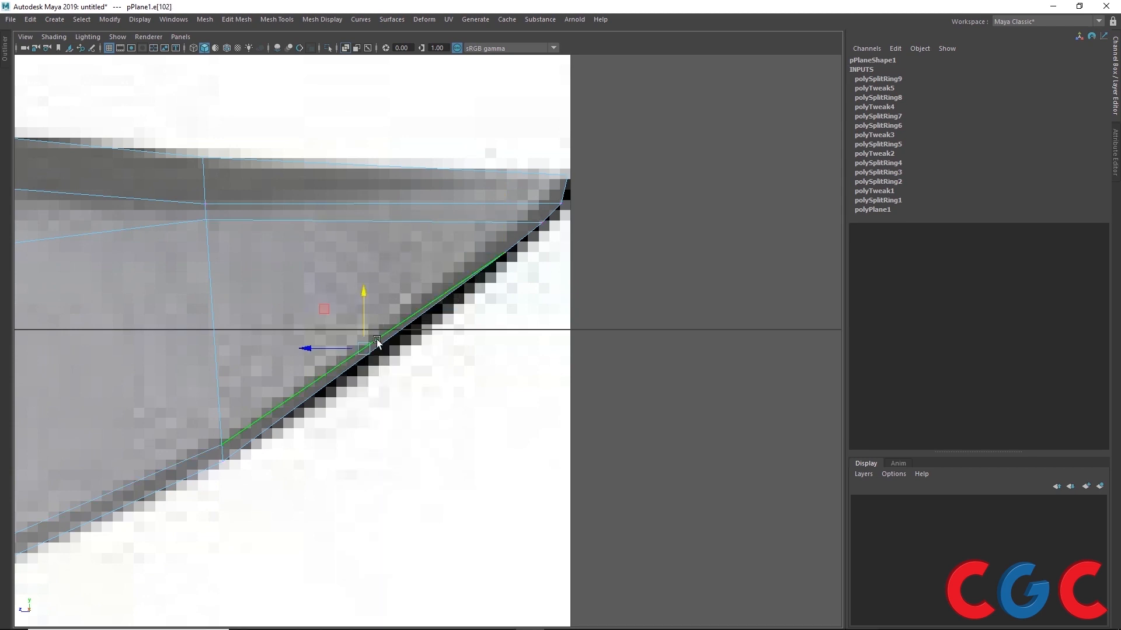
pyautogui.hotkey('ctrl', 'Delete')
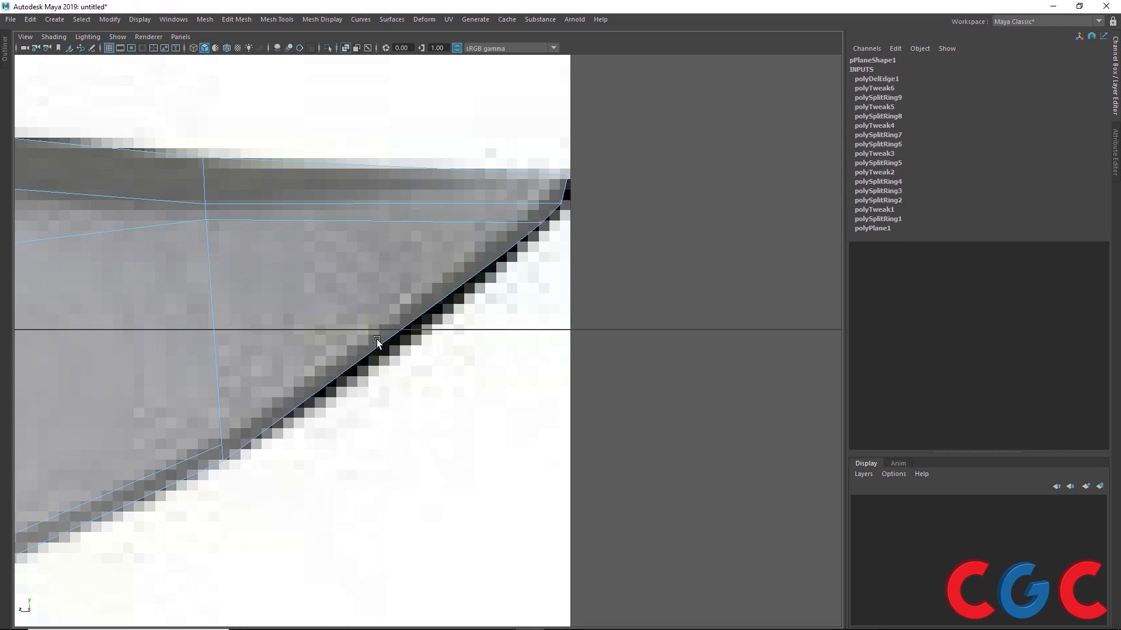
# - Cut a new edge parallel to the cutting edge, from the loop's open vertex across both lengthwise edges to the spine beside the tip
pyautogui.moveTo(365, 314); pyautogui.dragTo(295, 313, button='right')
pyautogui.click(230, 449)
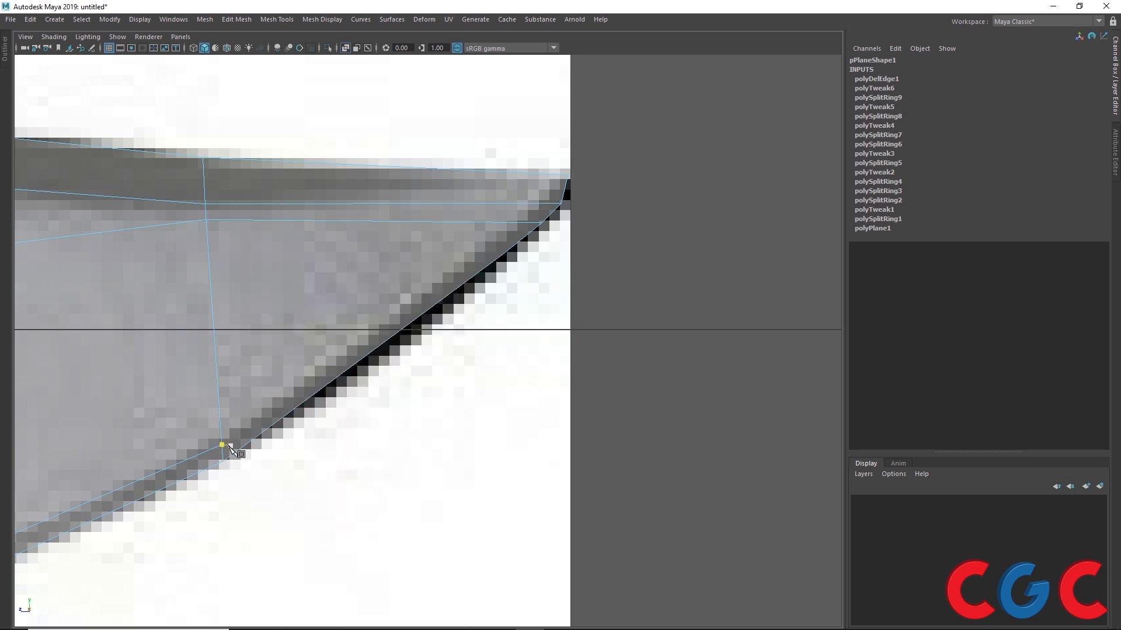
pyautogui.click(524, 224)
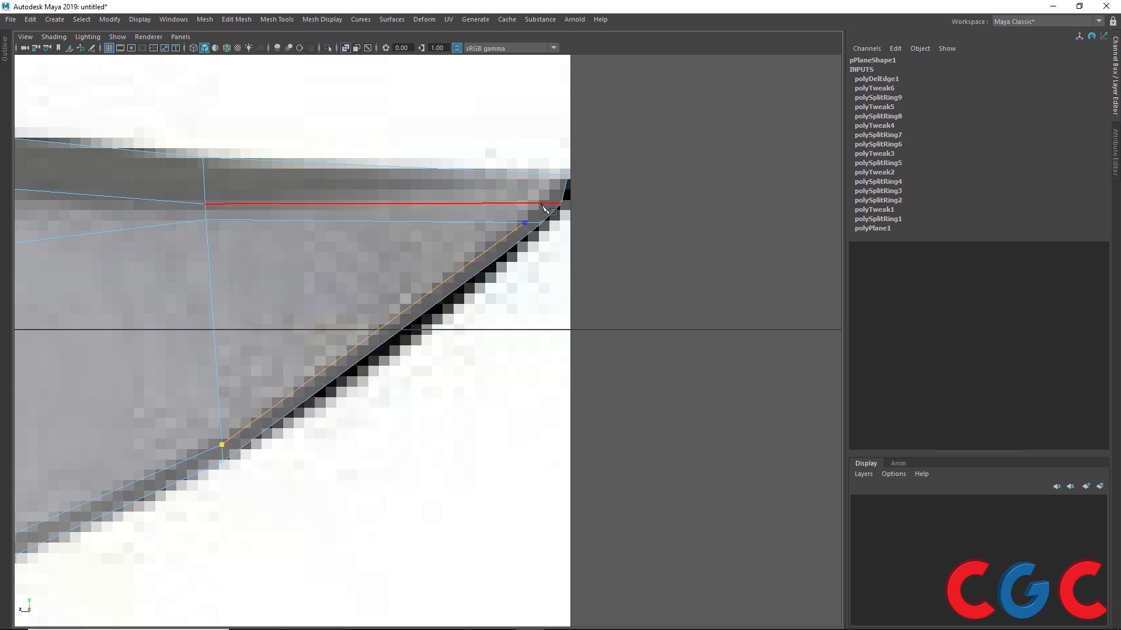
pyautogui.click(542, 203)
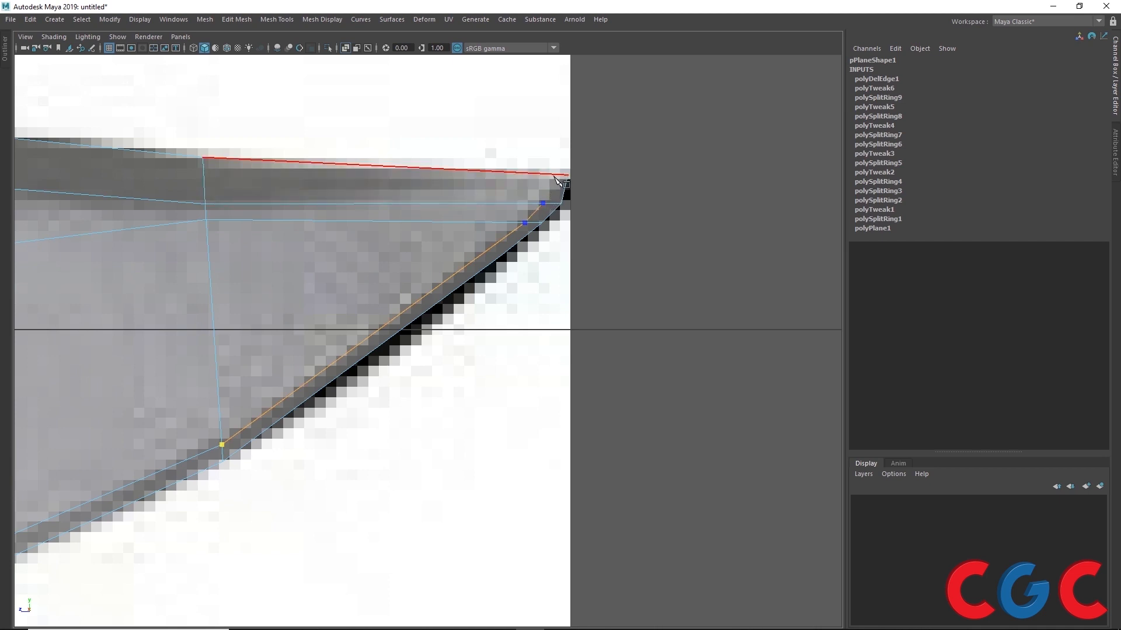
pyautogui.click(554, 175)
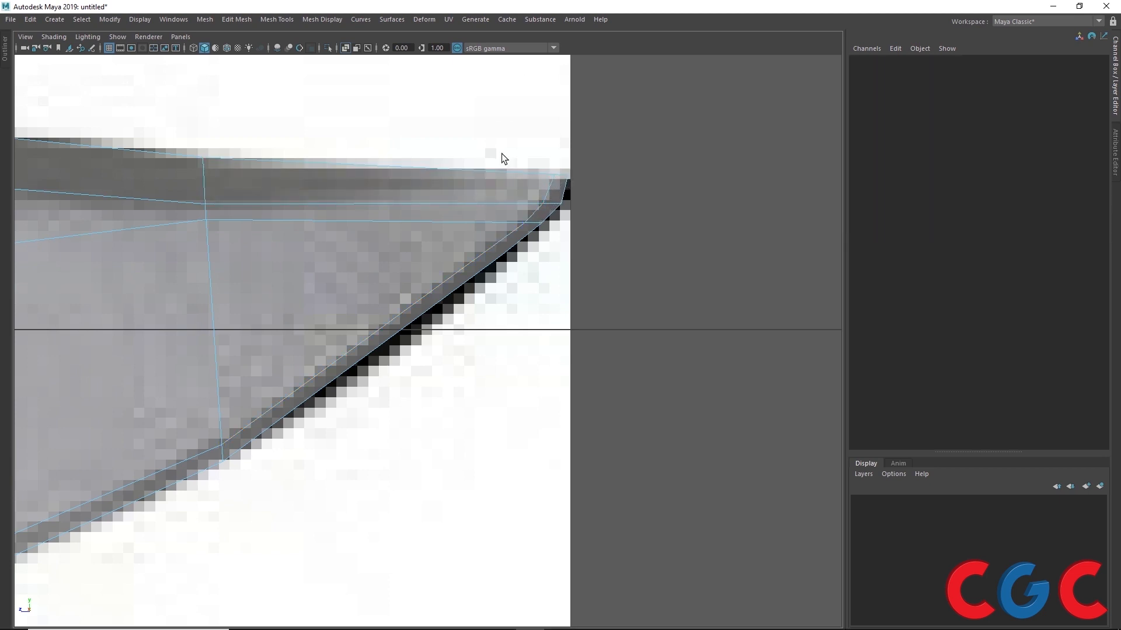
# - Cut a short edge across the bevel strip midway to the tip and move its two vertices onto the blade's curve
pyautogui.keyDown('alt'); pyautogui.moveTo(413, 345); pyautogui.dragTo(568, 261, button='middle'); pyautogui.keyUp('alt')
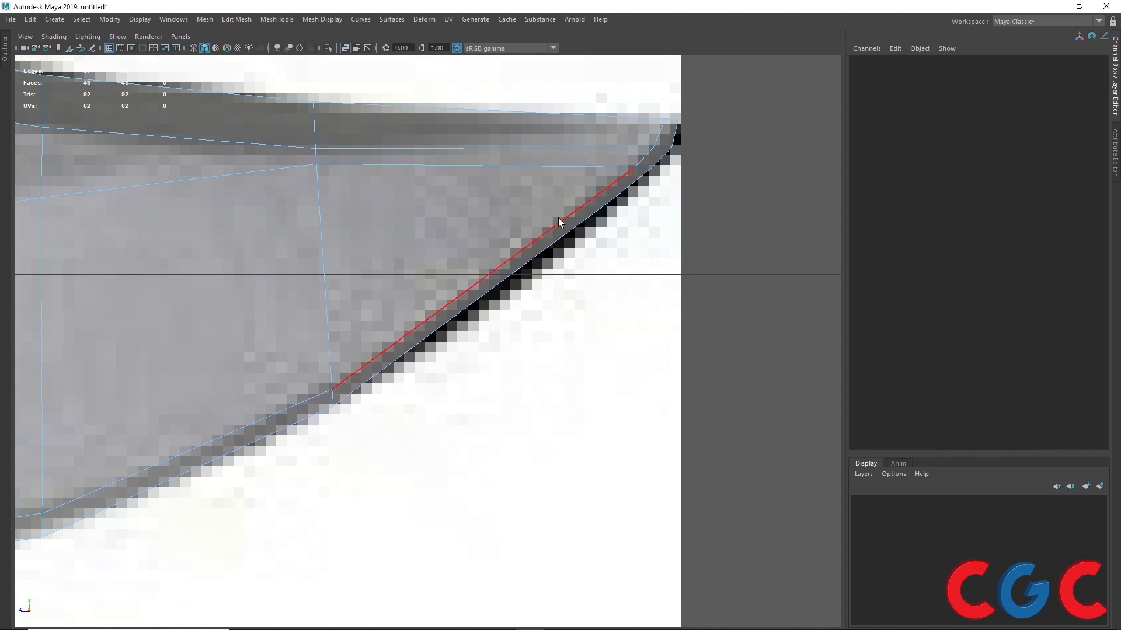
pyautogui.keyDown('alt'); pyautogui.moveTo(467, 354); pyautogui.dragTo(449, 424, button='middle'); pyautogui.keyUp('alt')
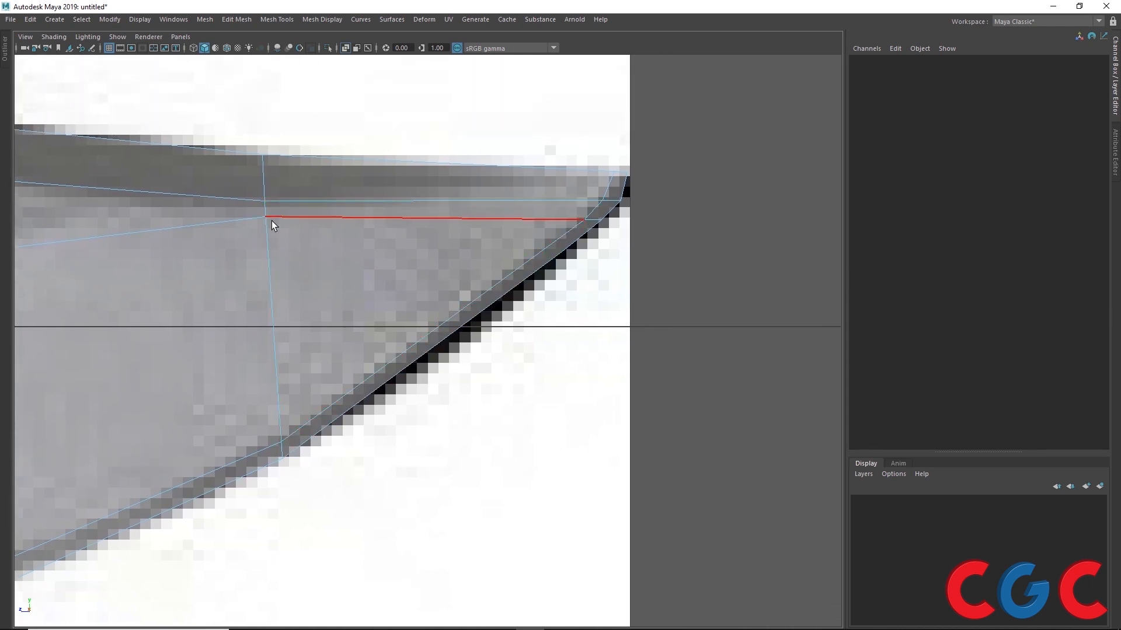
pyautogui.click(437, 327)
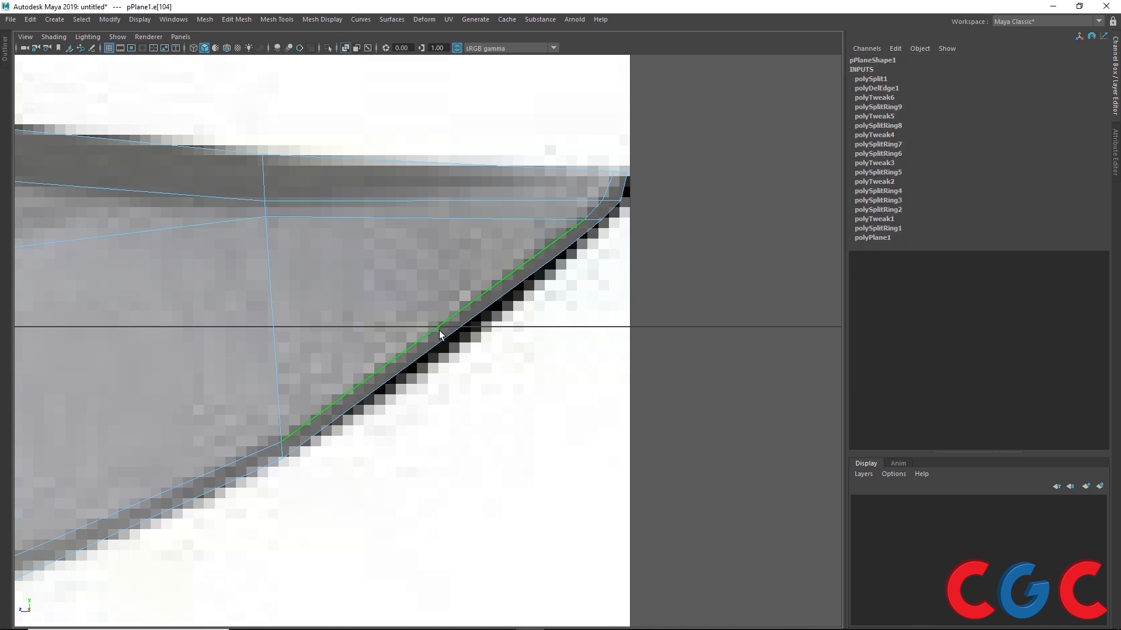
pyautogui.keyDown('shift'); pyautogui.moveTo(437, 319); pyautogui.dragTo(371, 321, button='right'); pyautogui.keyUp('shift')
pyautogui.moveTo(445, 297); pyautogui.dragTo(389, 297, button='right')
pyautogui.moveTo(422, 325); pyautogui.dragTo(439, 345)
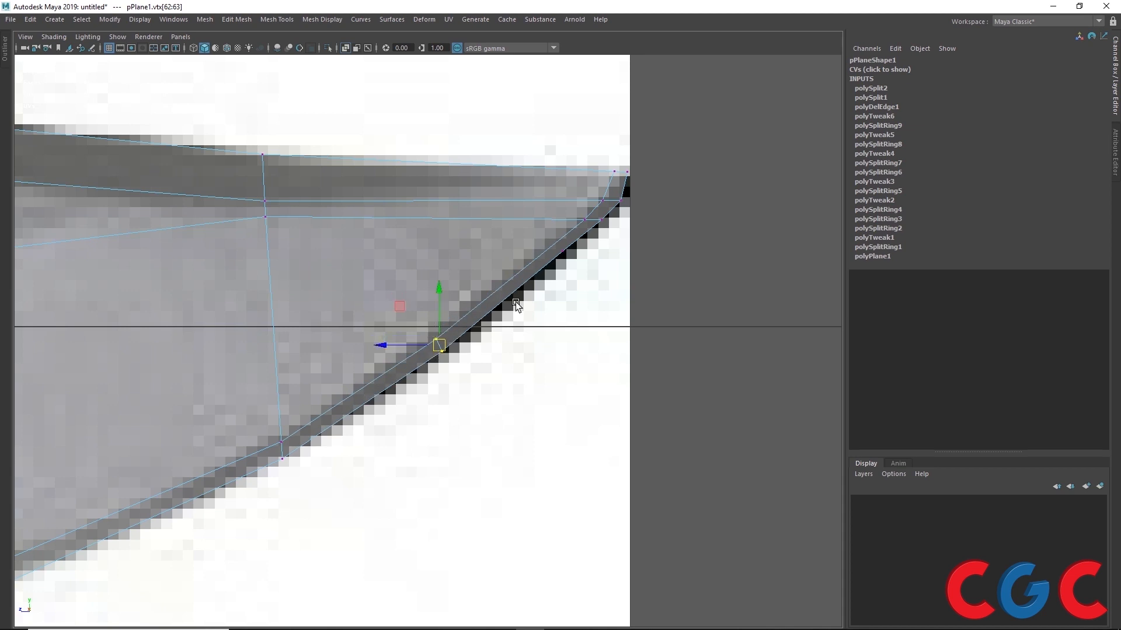
# - Delete the extra outline vertex near the tip and adjust the two nearest bevel-strip vertex pairs to the reference outline
pyautogui.moveTo(576, 240); pyautogui.dragTo(548, 264)
pyautogui.press('Delete')
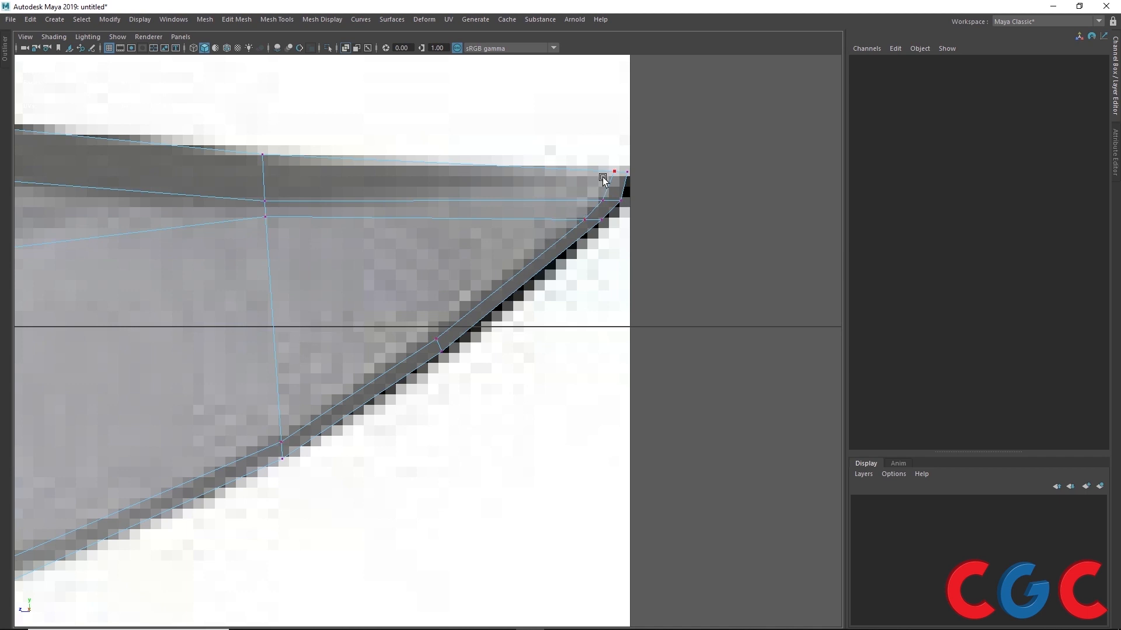
pyautogui.keyDown('alt'); pyautogui.moveTo(435, 395); pyautogui.dragTo(477, 298, button='middle'); pyautogui.keyUp('alt')
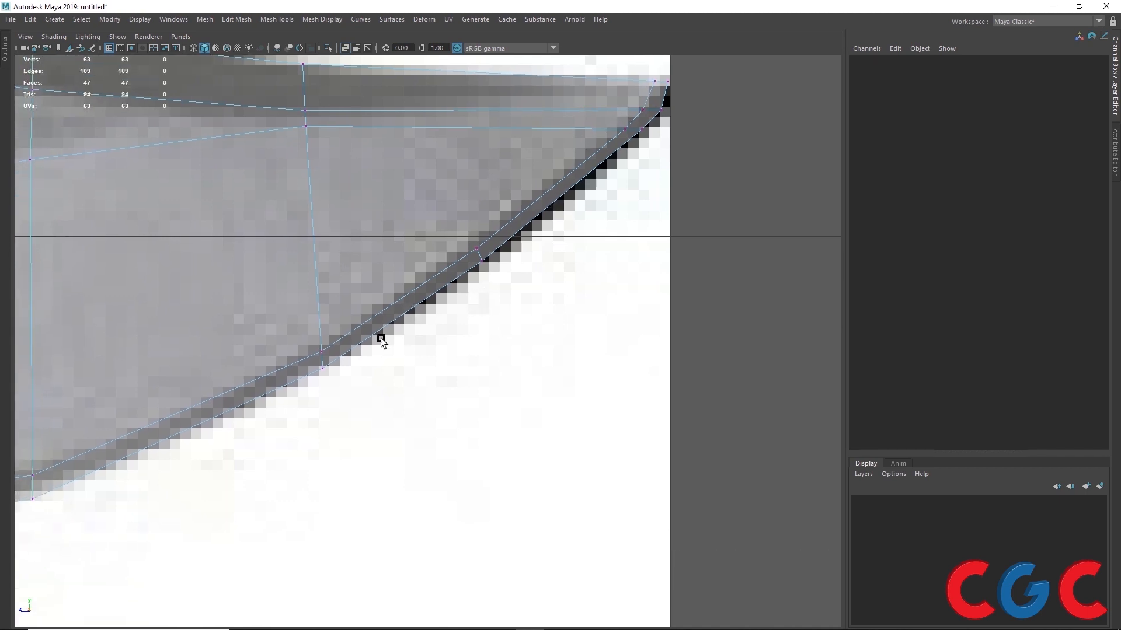
pyautogui.moveTo(353, 307); pyautogui.dragTo(321, 356)
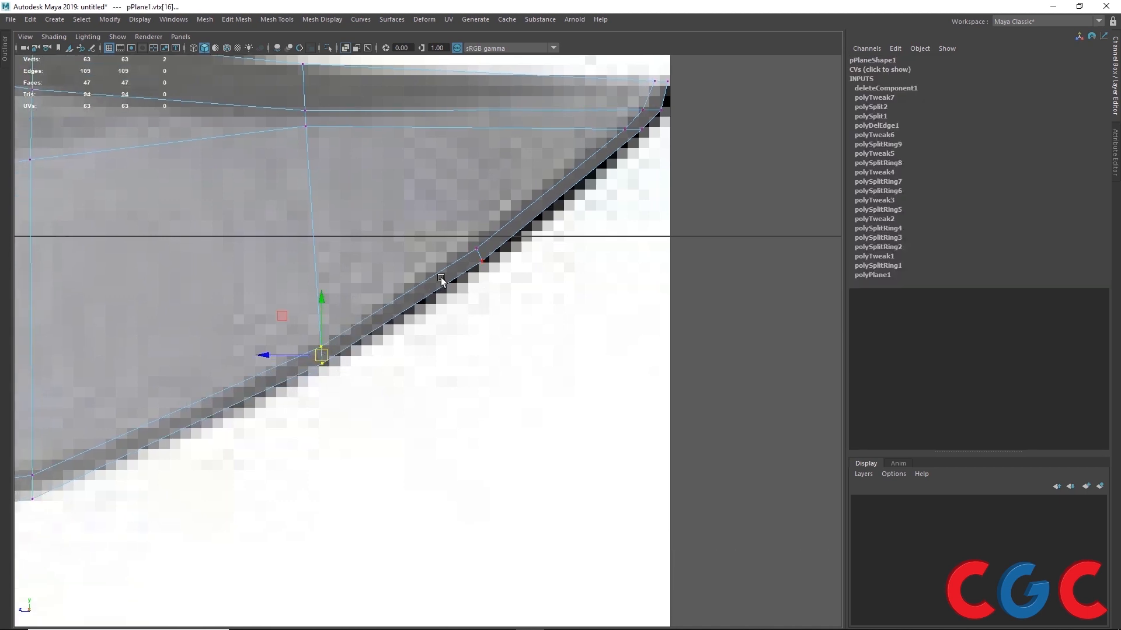
pyautogui.moveTo(458, 232); pyautogui.dragTo(475, 254)
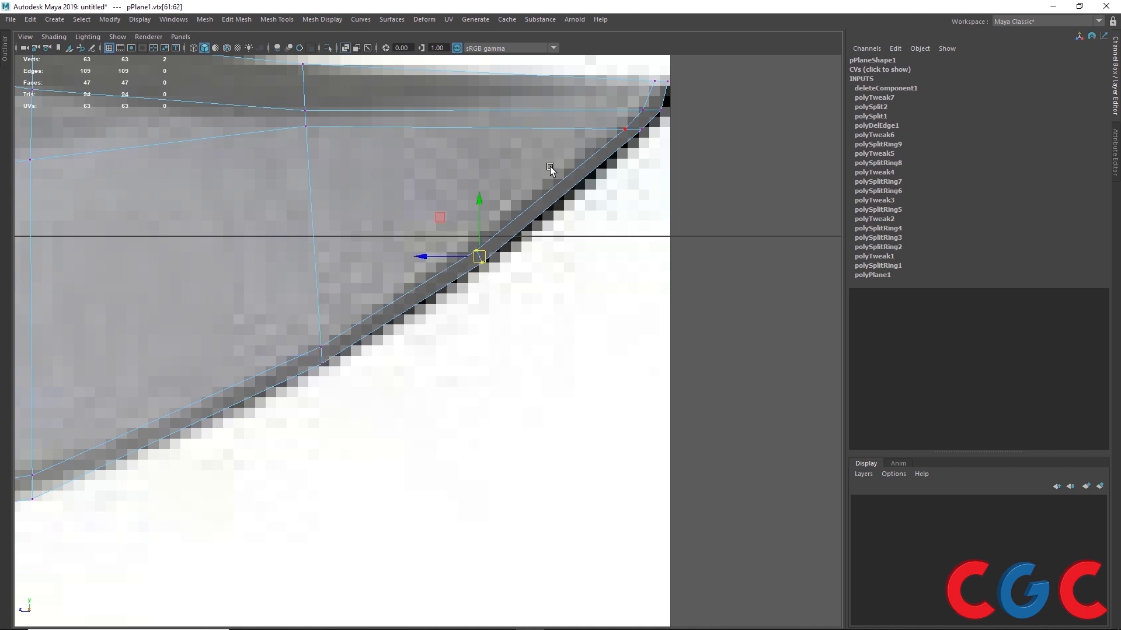
# - Cut an edge from the grind-line vertex on the last vertical loop to the bevel strip's middle vertex near the tip
pyautogui.scroll(-2, 416, 333)
pyautogui.scroll(-4, 415, 333)
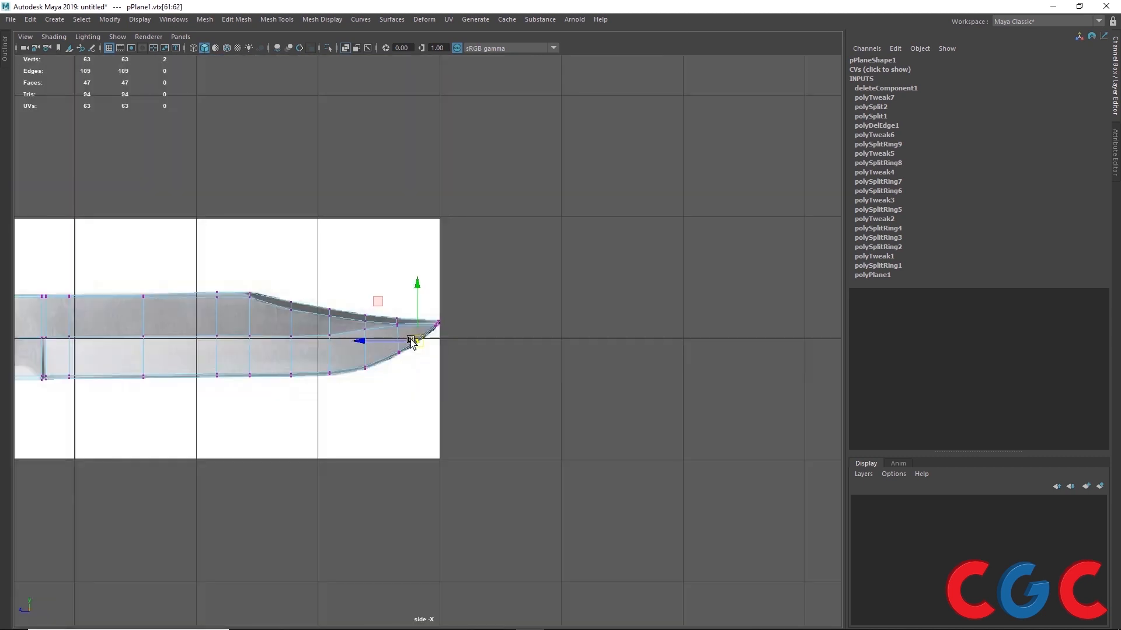
pyautogui.scroll(10, 401, 375)
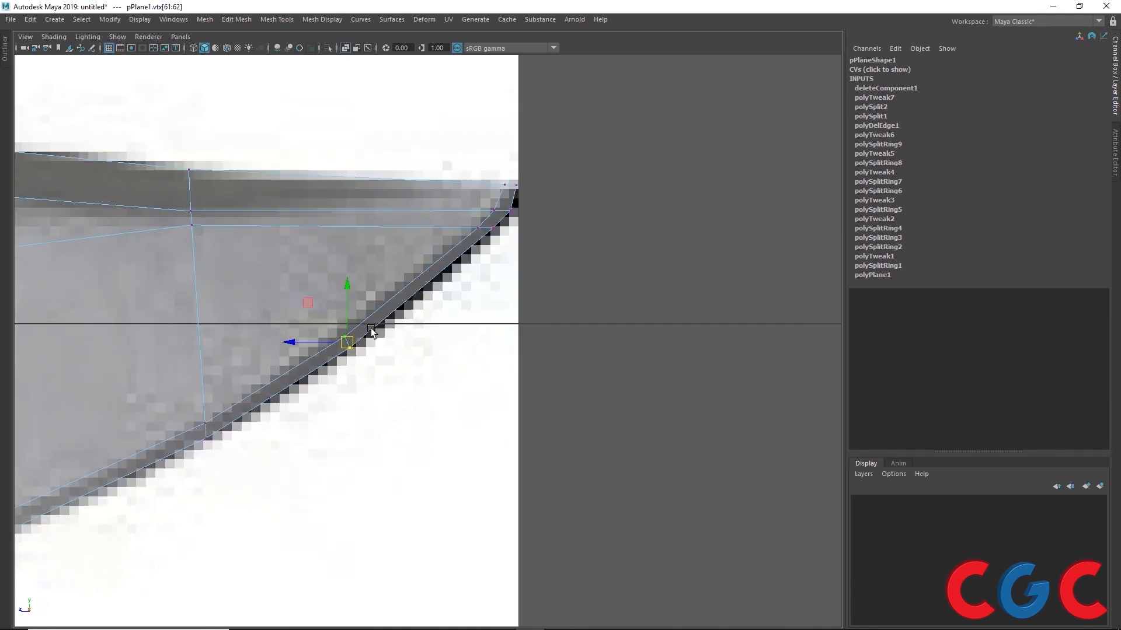
pyautogui.keyDown('alt'); pyautogui.moveTo(357, 270); pyautogui.dragTo(462, 266, button='middle'); pyautogui.keyUp('alt')
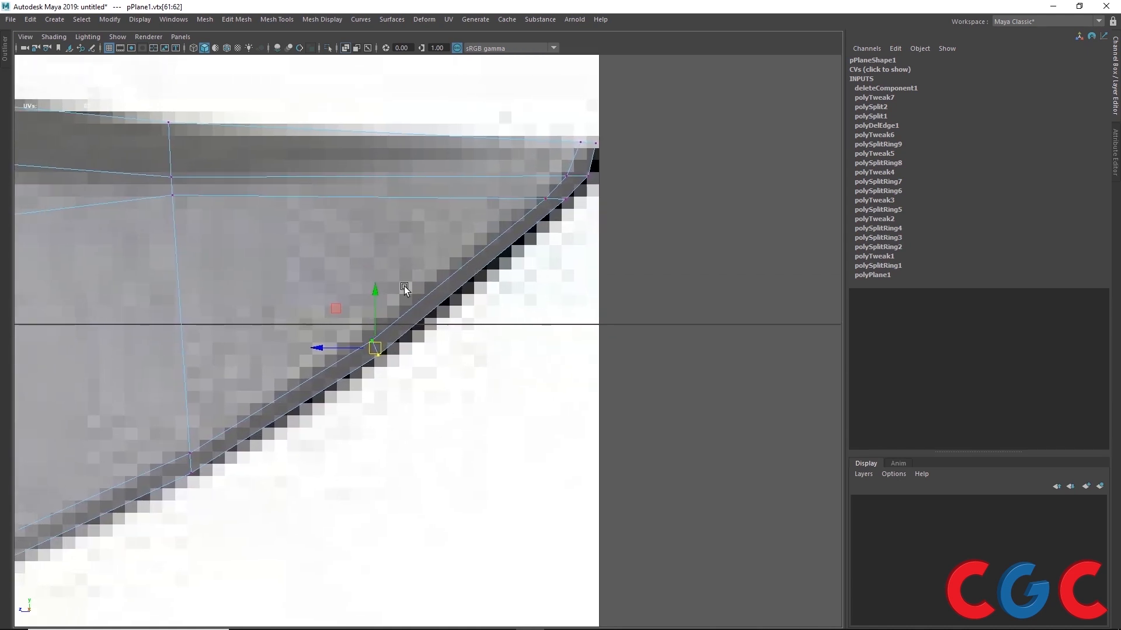
pyautogui.keyDown('shift'); pyautogui.rightClick(405, 289); pyautogui.keyUp('shift')
pyautogui.keyDown('shift'); pyautogui.moveTo(404, 288); pyautogui.dragTo(316, 286, button='right'); pyautogui.keyUp('shift')
pyautogui.click(174, 197)
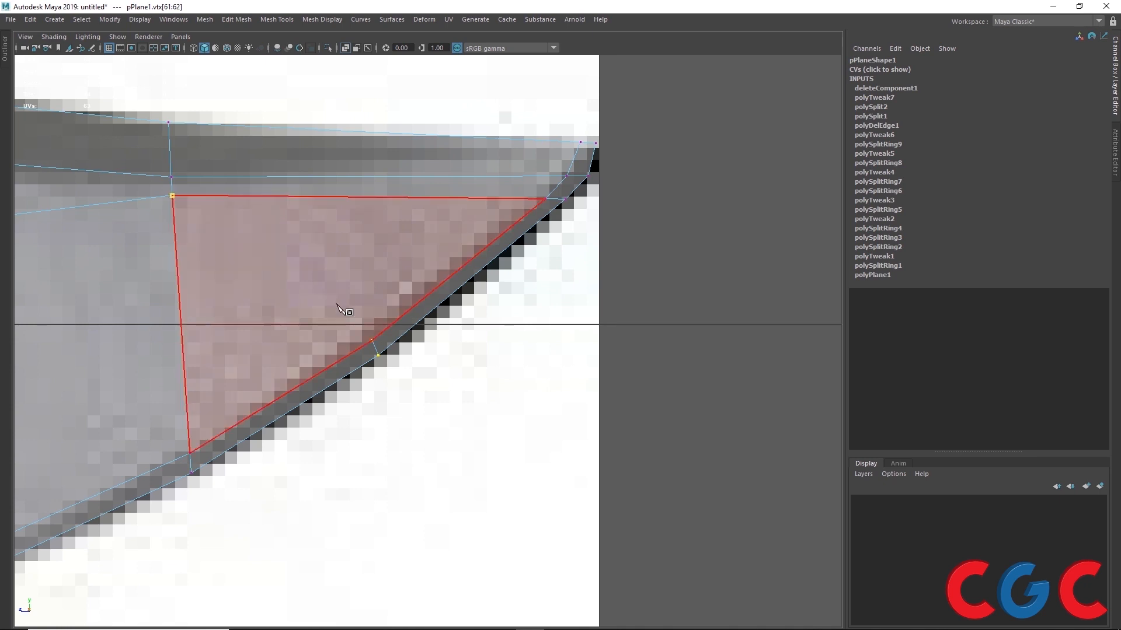
pyautogui.click(372, 342)
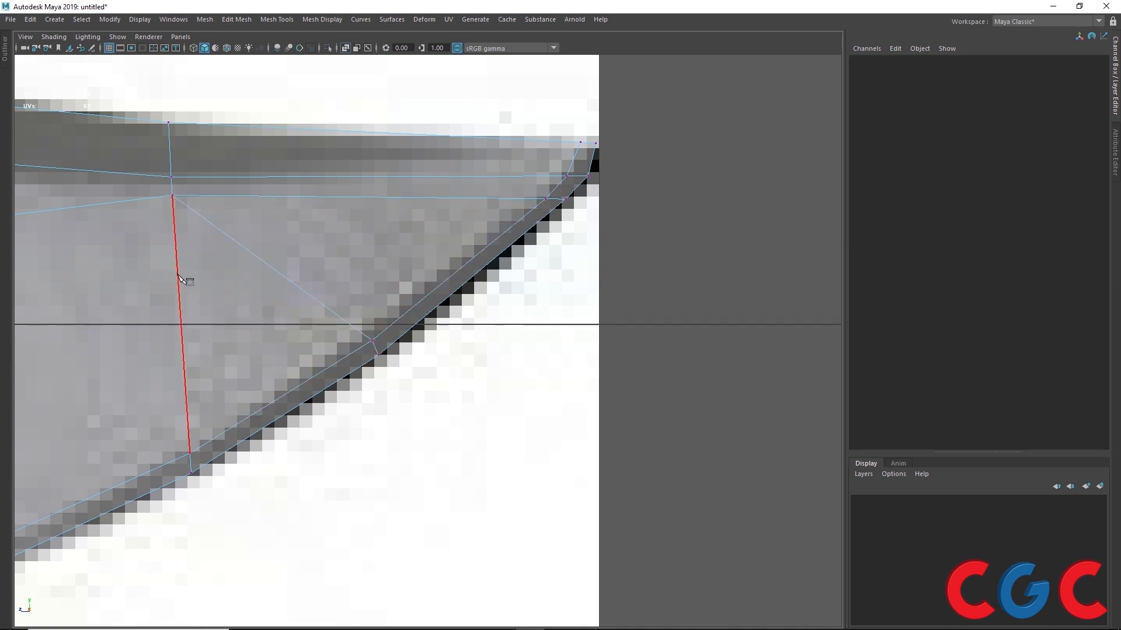
# - Cut two more short edges across the bevel strip, one on each side of the middle vertex pair near the tip
pyautogui.rightClick(272, 383)
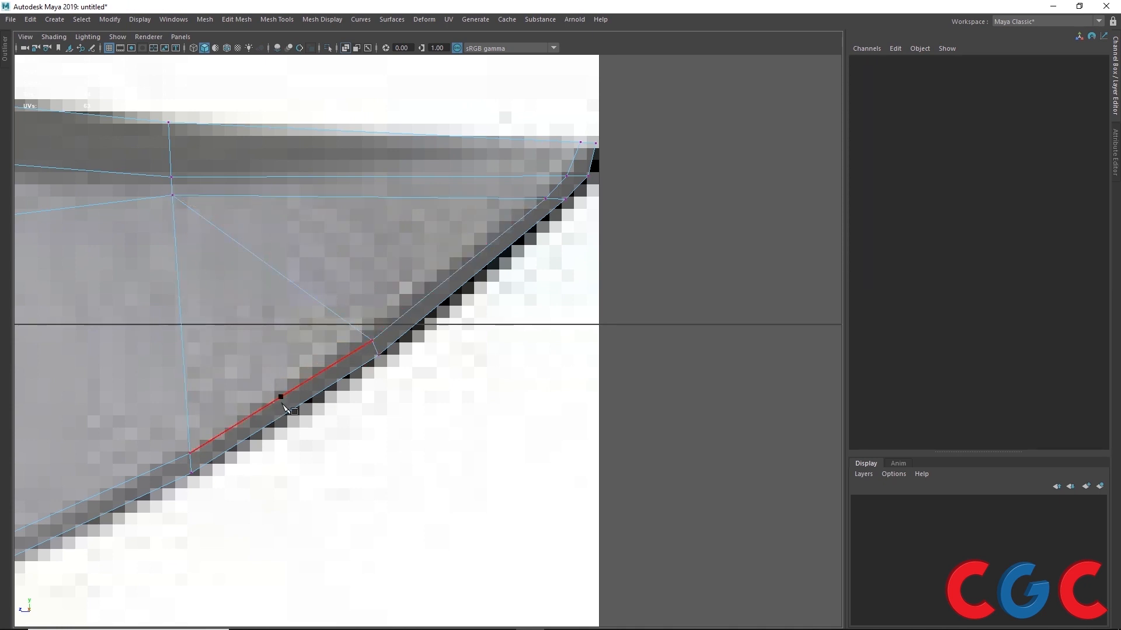
pyautogui.click(282, 400)
pyautogui.click(285, 414)
pyautogui.rightClick(286, 416)
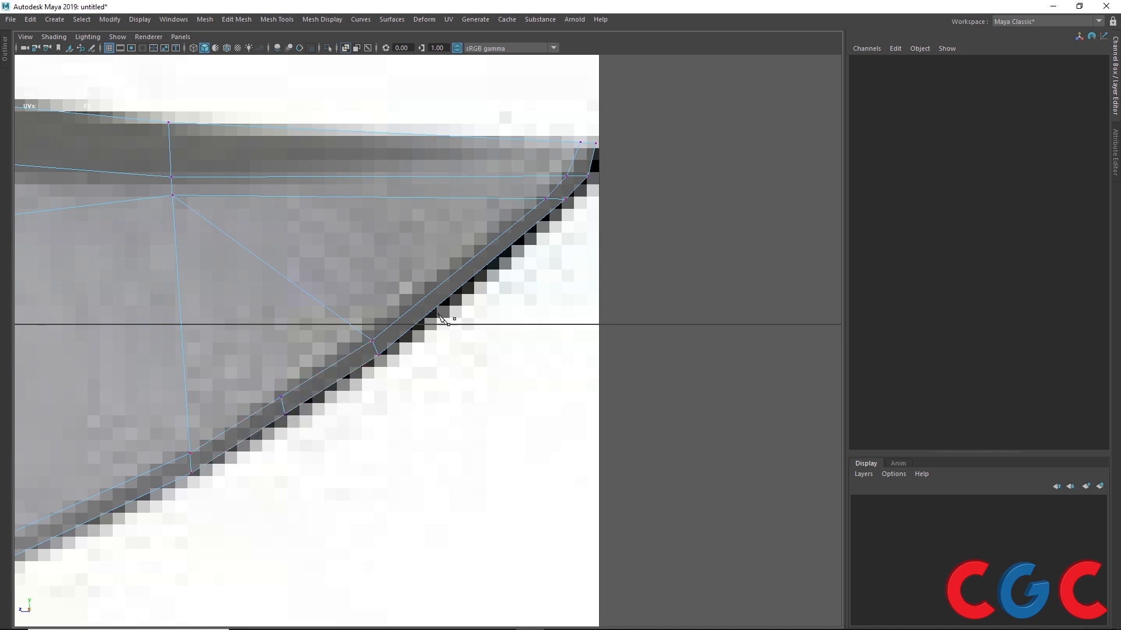
pyautogui.click(458, 268)
pyautogui.click(472, 277)
pyautogui.rightClick(472, 283)
# - Adjust the bevel strip's new vertex pairs and the middle pair near the tip to follow the blade's curve in the reference
pyautogui.press('w')
pyautogui.moveTo(460, 269); pyautogui.dragTo(400, 265, button='right')
pyautogui.moveTo(424, 242); pyautogui.dragTo(490, 297)
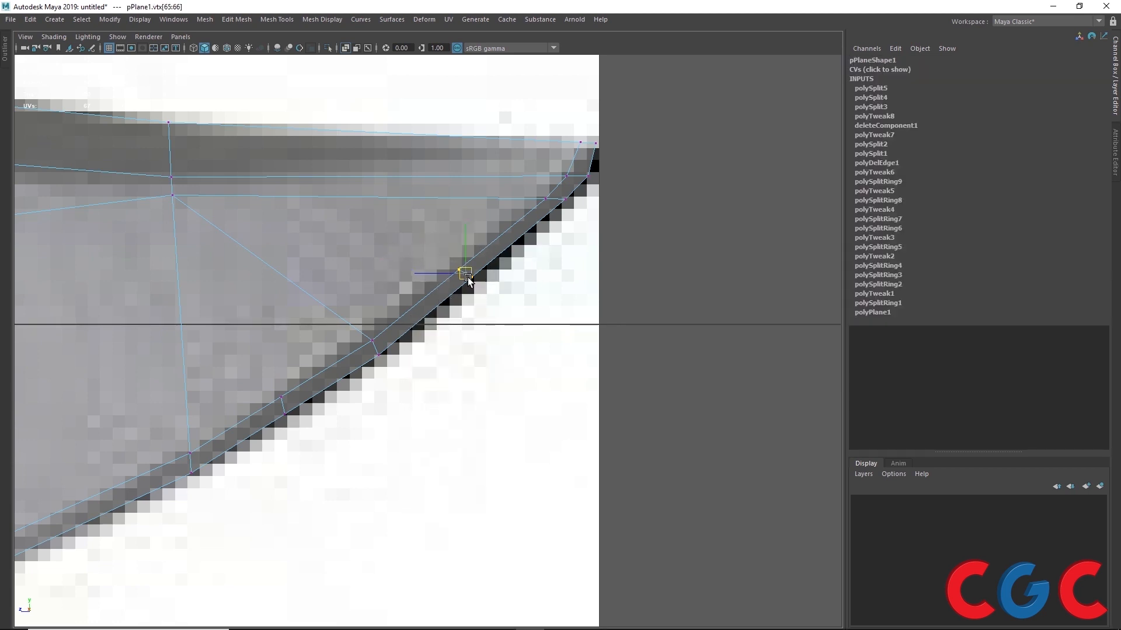
pyautogui.moveTo(356, 322); pyautogui.dragTo(369, 351)
pyautogui.moveTo(339, 316); pyautogui.dragTo(343, 312)
pyautogui.moveTo(300, 435); pyautogui.dragTo(276, 409)
pyautogui.moveTo(245, 375)
pyautogui.mouseDown()
pyautogui.moveTo(305, 418)
pyautogui.moveTo(250, 372)
pyautogui.mouseUp()
pyautogui.moveTo(318, 442); pyautogui.dragTo(266, 383)
pyautogui.moveTo(285, 404); pyautogui.dragTo(283, 403)
pyautogui.moveTo(434, 239); pyautogui.dragTo(492, 297)
# - Examine the blade's mesh along the cutting edge and tip against the reference outline
pyautogui.scroll(-12, 463, 226)
pyautogui.scroll(3, 397, 338)
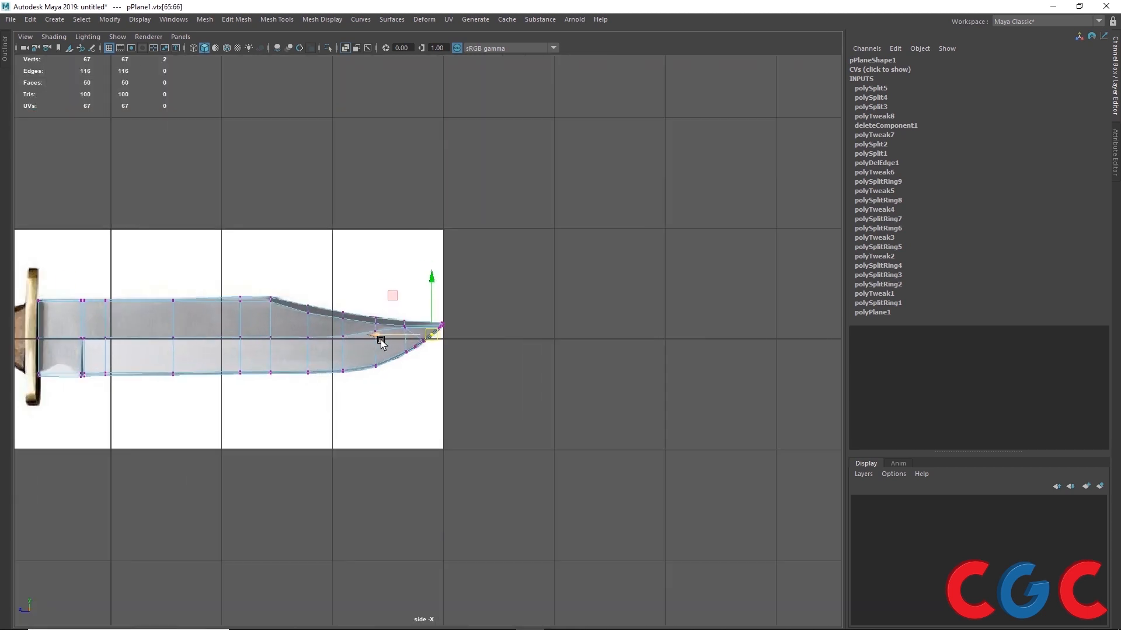
pyautogui.scroll(3, 367, 372)
pyautogui.scroll(10, 368, 374)
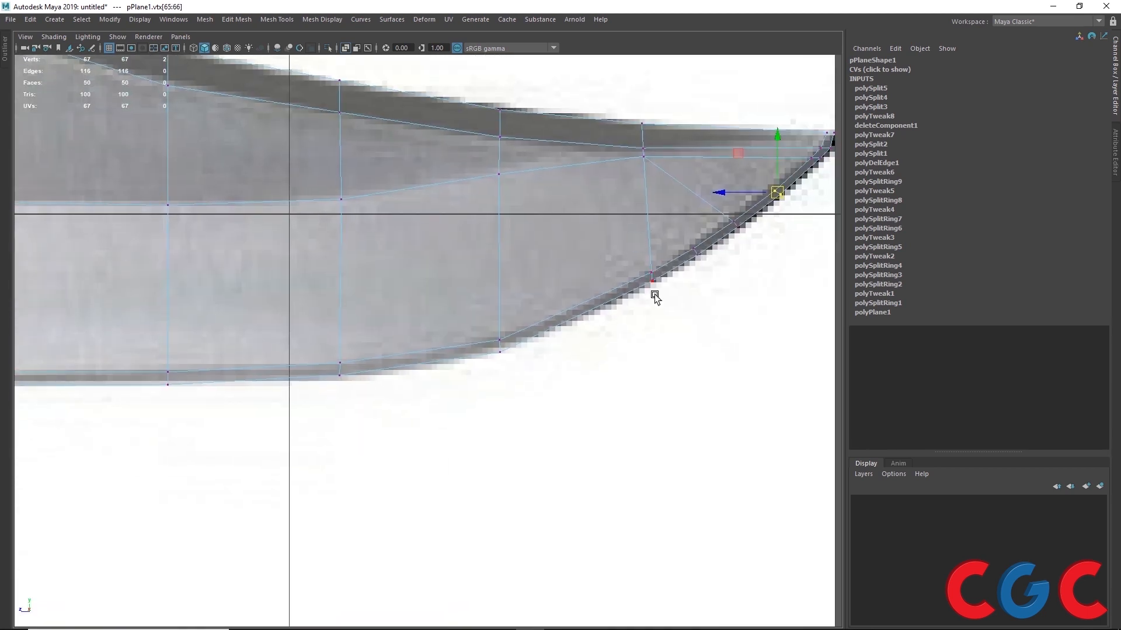
pyautogui.keyDown('alt'); pyautogui.moveTo(730, 238); pyautogui.dragTo(504, 270, button='middle'); pyautogui.keyUp('alt')
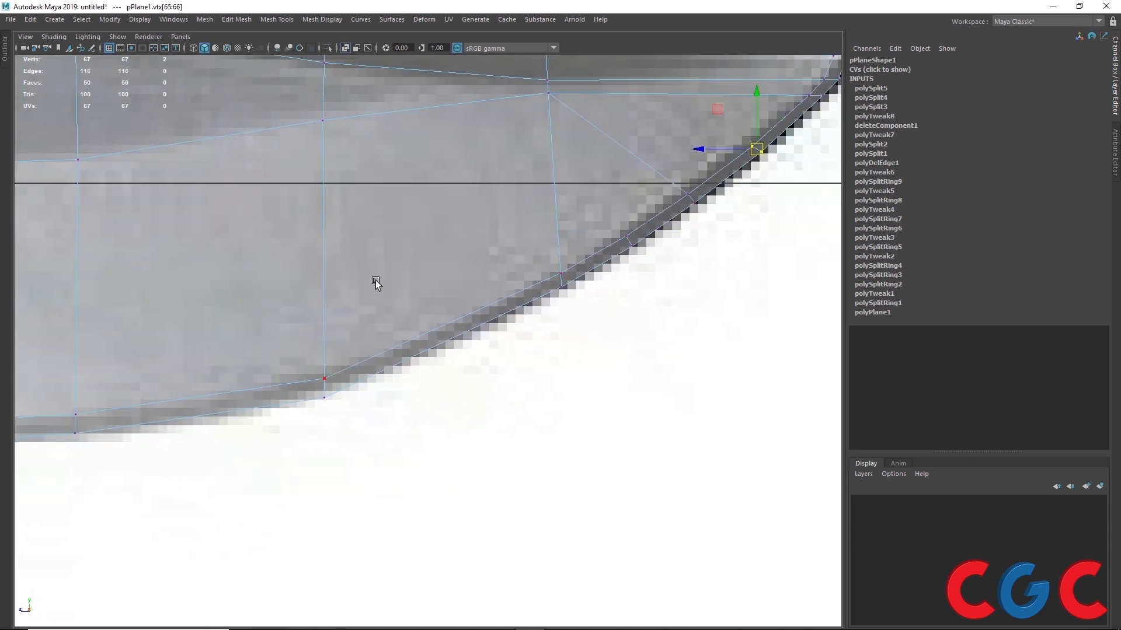
pyautogui.scroll(-10, 362, 327)
pyautogui.scroll(8, 370, 339)
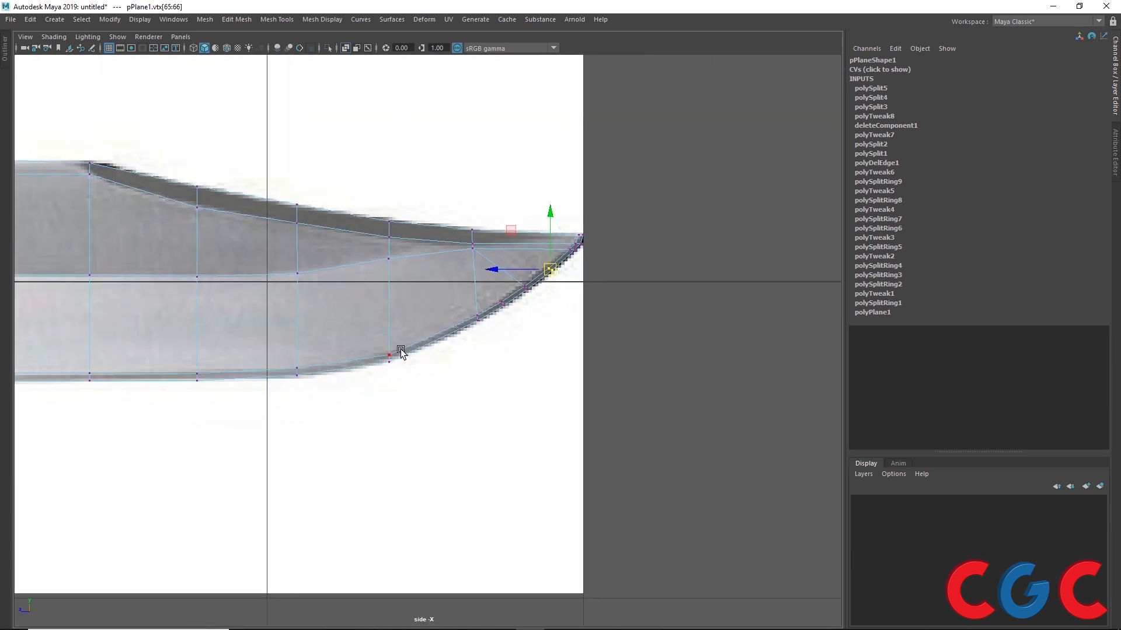
pyautogui.scroll(3, 446, 346)
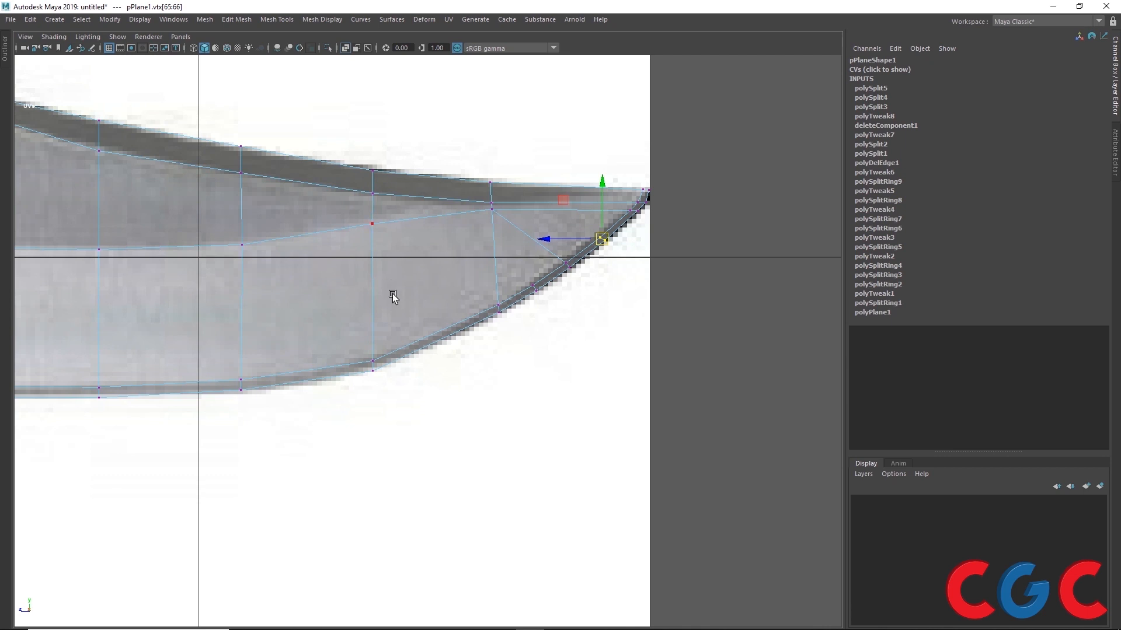
pyautogui.keyDown('alt'); pyautogui.moveTo(377, 307); pyautogui.dragTo(476, 273, button='middle'); pyautogui.keyUp('alt')
pyautogui.scroll(-8, 637, 255)
pyautogui.scroll(7, 302, 292)
pyautogui.scroll(1, 303, 293)
# - Extrude all faces of the blade plane in the perspective view with a Local Translate Z of about 0.059
pyautogui.moveTo(520, 235); pyautogui.dragTo(616, 211, button='right')
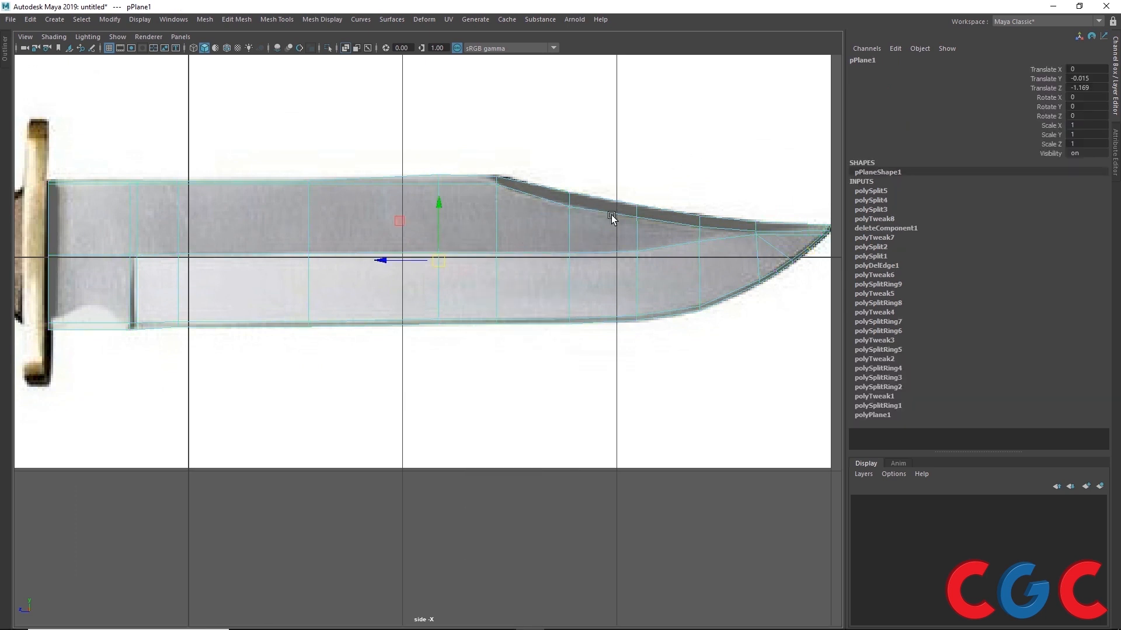
pyautogui.press('space')
pyautogui.press('space')
pyautogui.scroll(5, 473, 295)
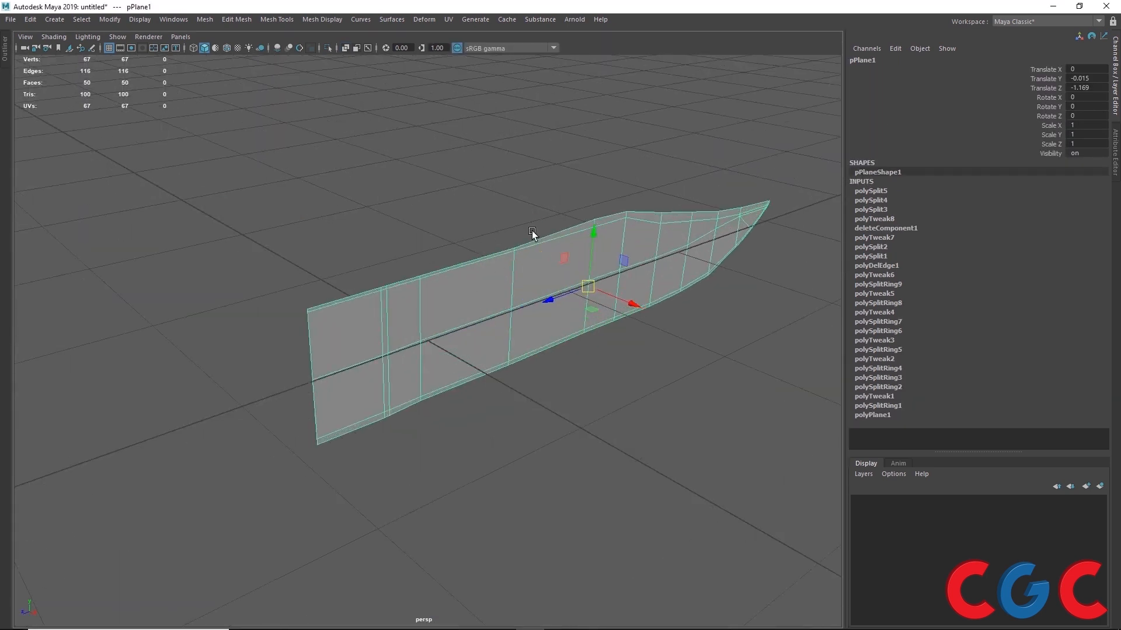
pyautogui.keyDown('alt'); pyautogui.moveTo(531, 230); pyautogui.dragTo(553, 232); pyautogui.keyUp('alt')
pyautogui.moveTo(569, 271); pyautogui.dragTo(571, 238, button='right')
pyautogui.moveTo(824, 194); pyautogui.dragTo(153, 498)
pyautogui.hotkey('ctrl', 'e')
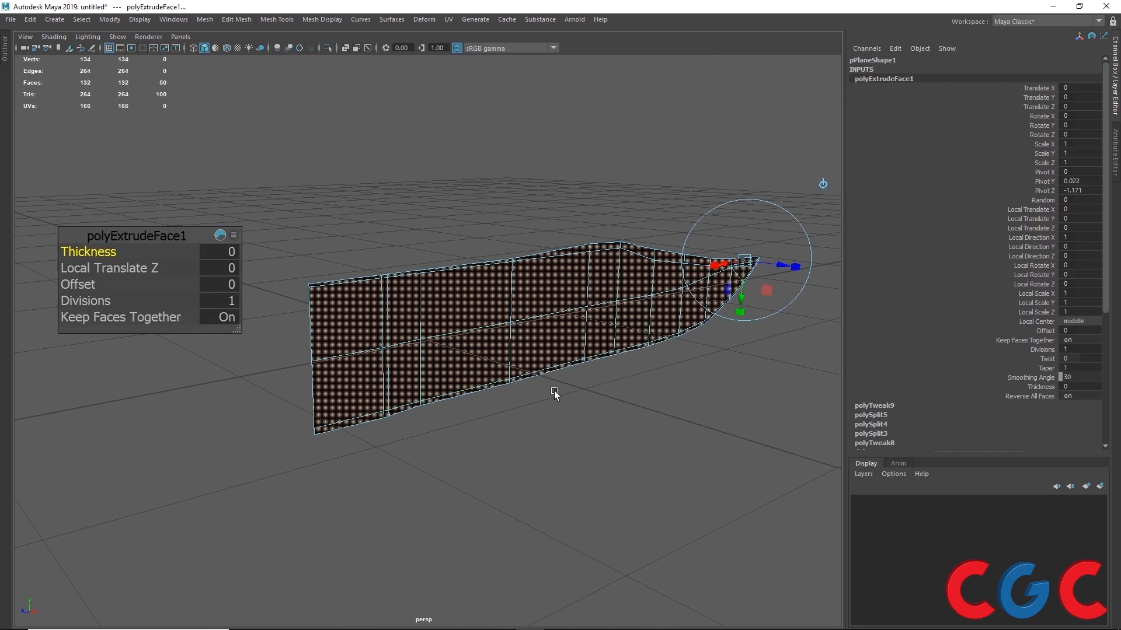
pyautogui.moveTo(778, 265); pyautogui.dragTo(791, 268)
pyautogui.keyDown('alt'); pyautogui.moveTo(572, 393); pyautogui.dragTo(635, 393); pyautogui.keyUp('alt')
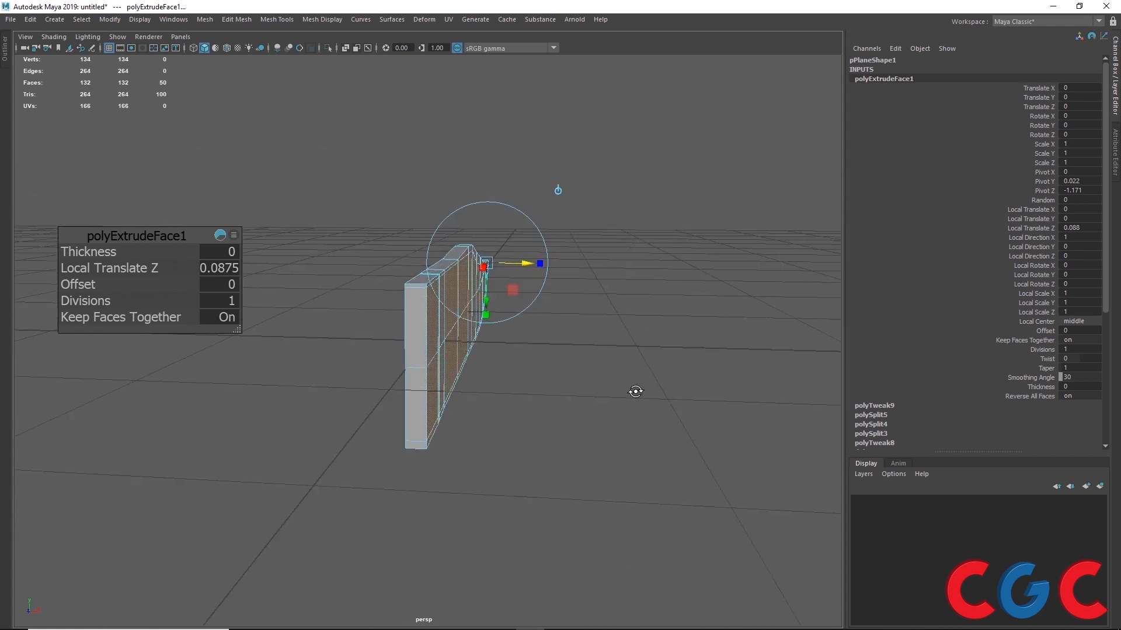
pyautogui.scroll(3, 428, 311)
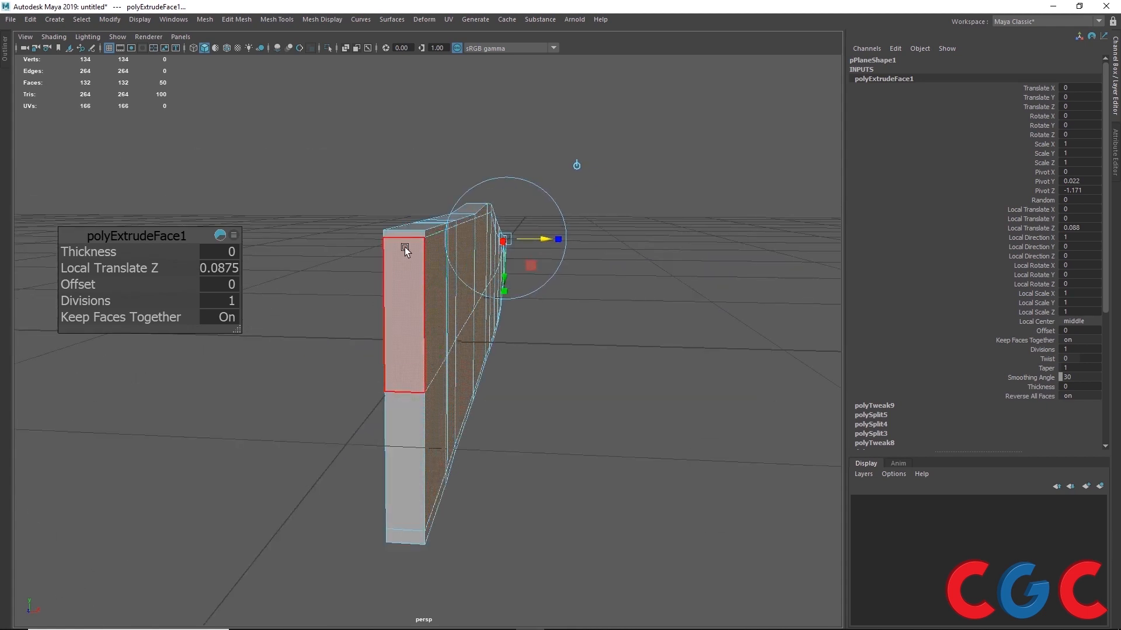
pyautogui.moveTo(548, 244); pyautogui.dragTo(482, 353)
pyautogui.moveTo(493, 265); pyautogui.dragTo(576, 187, button='right')
pyautogui.keyDown('alt'); pyautogui.moveTo(519, 260); pyautogui.dragTo(457, 289); pyautogui.keyUp('alt')
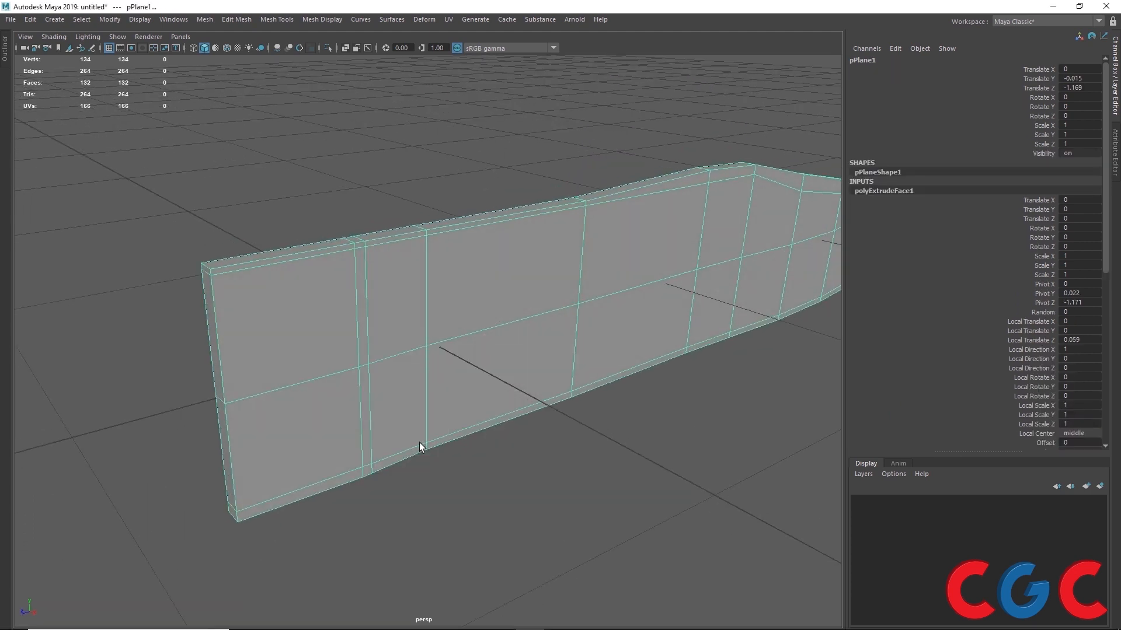
# - Scale the outermost spine vertices from the clip's first loop to the tip together across the thickness until both sides meet
pyautogui.press('space')
pyautogui.press('space')
pyautogui.keyDown('alt'); pyautogui.moveTo(653, 370); pyautogui.dragTo(426, 169, button='middle'); pyautogui.keyUp('alt')
pyautogui.scroll(3, 361, 103)
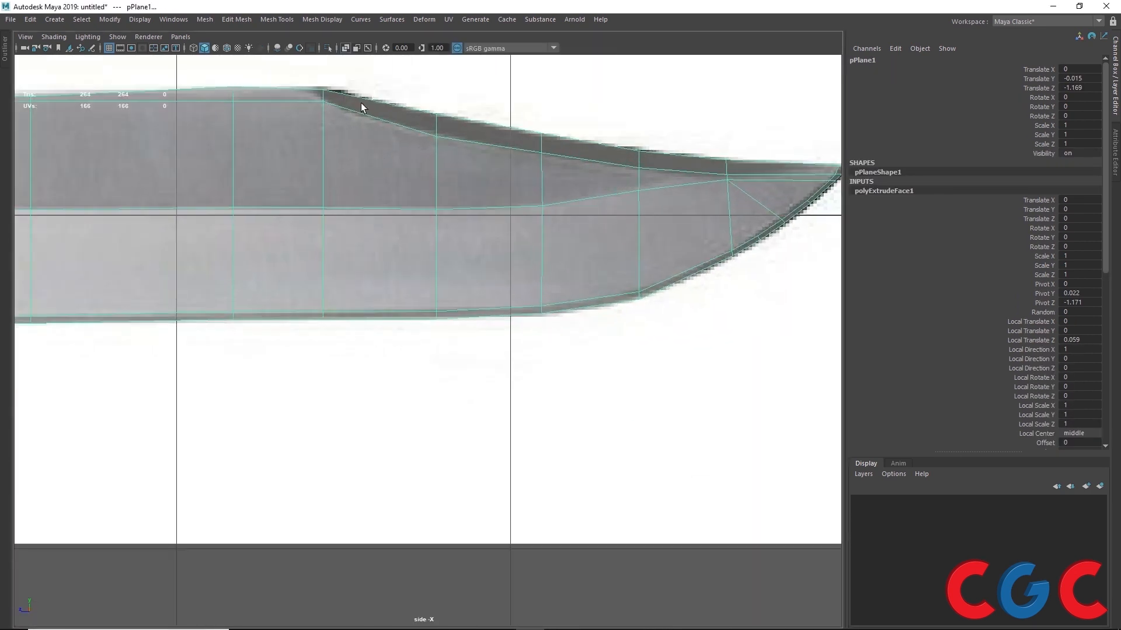
pyautogui.keyDown('alt'); pyautogui.moveTo(538, 154); pyautogui.dragTo(445, 183, button='middle'); pyautogui.keyUp('alt')
pyautogui.moveTo(440, 144); pyautogui.dragTo(352, 157, button='right')
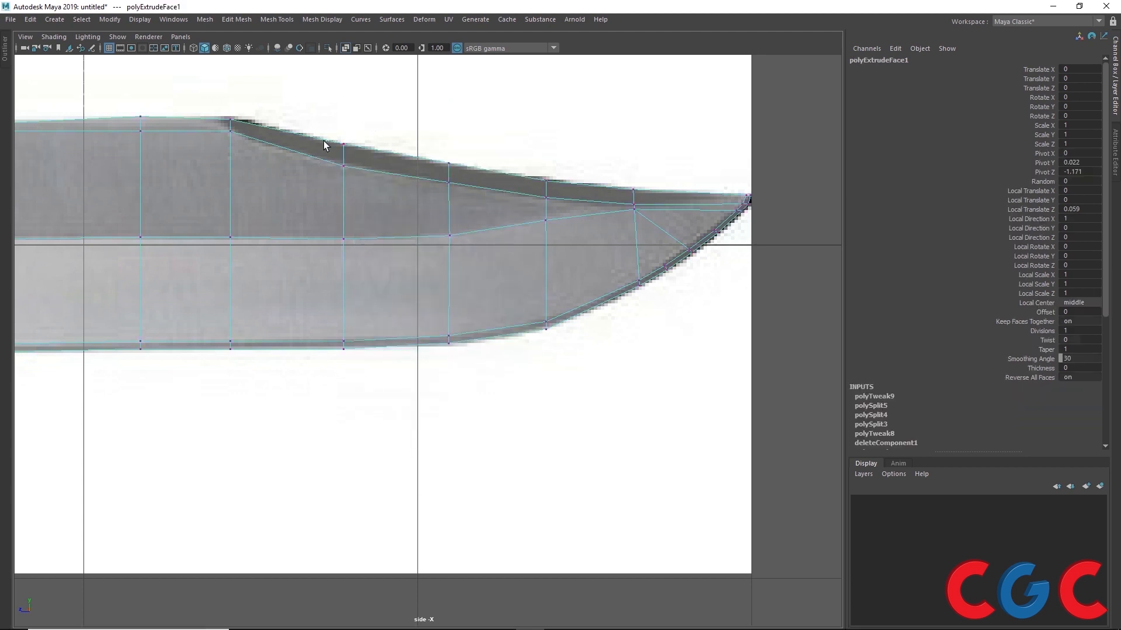
pyautogui.moveTo(316, 151); pyautogui.dragTo(317, 151)
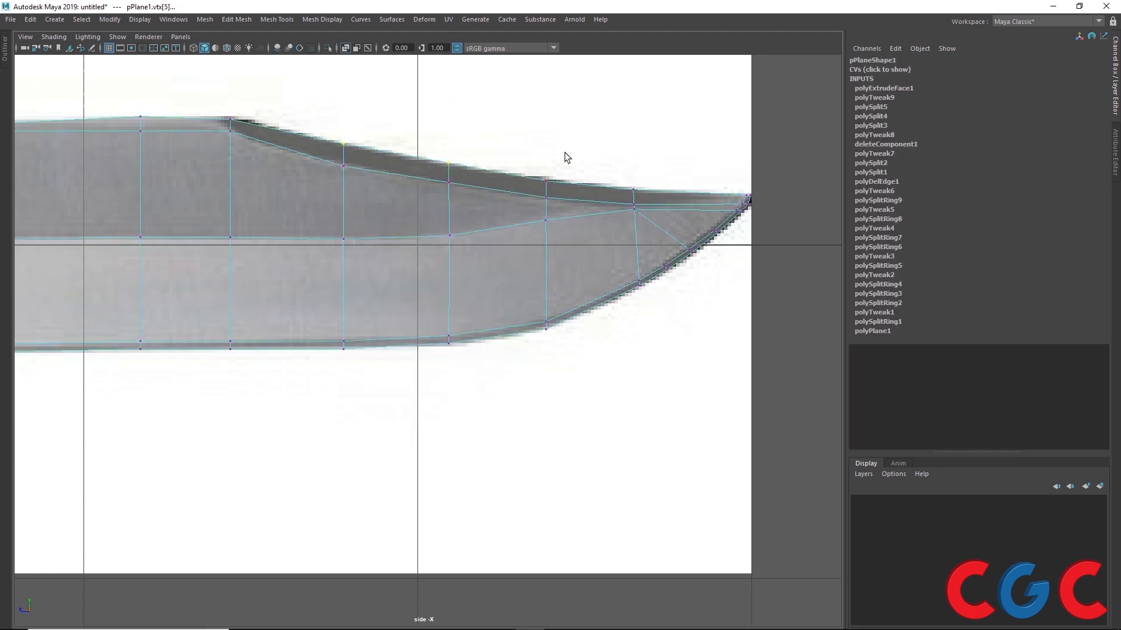
pyautogui.keyDown('shift'); pyautogui.moveTo(621, 193); pyautogui.dragTo(619, 194); pyautogui.keyUp('shift')
pyautogui.keyDown('alt'); pyautogui.moveTo(620, 196); pyautogui.dragTo(454, 220, button='middle'); pyautogui.keyUp('alt')
pyautogui.scroll(3, 455, 219)
pyautogui.keyDown('shift'); pyautogui.moveTo(677, 156); pyautogui.dragTo(627, 171); pyautogui.keyUp('shift')
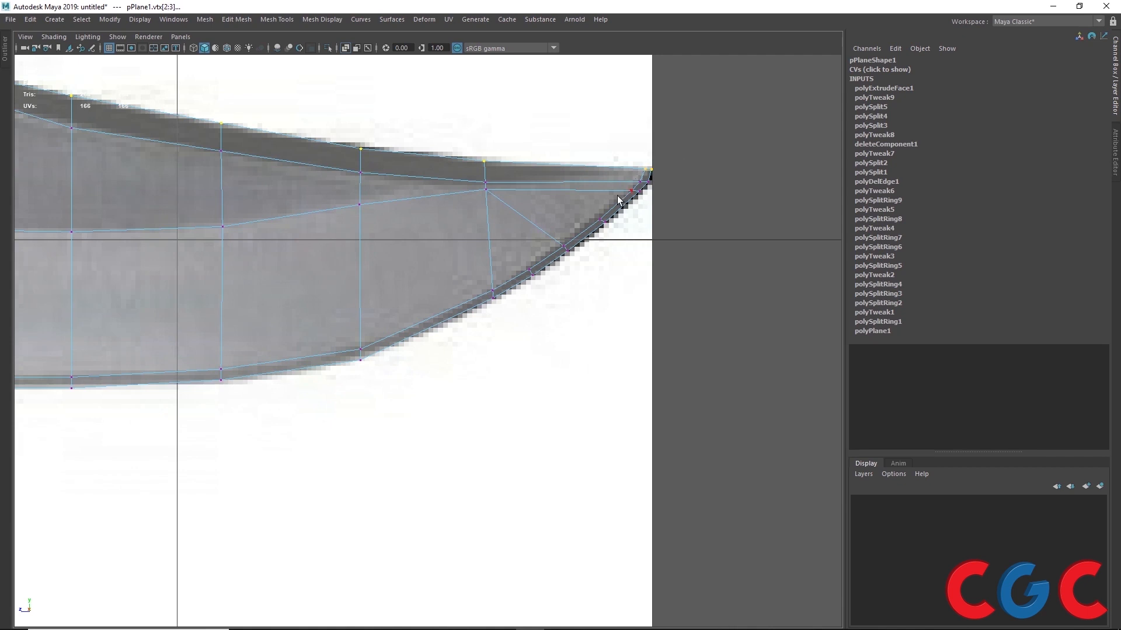
pyautogui.press('space')
pyautogui.press('space')
pyautogui.keyDown('alt'); pyautogui.moveTo(769, 306); pyautogui.dragTo(293, 342); pyautogui.keyUp('alt')
pyautogui.press('w')
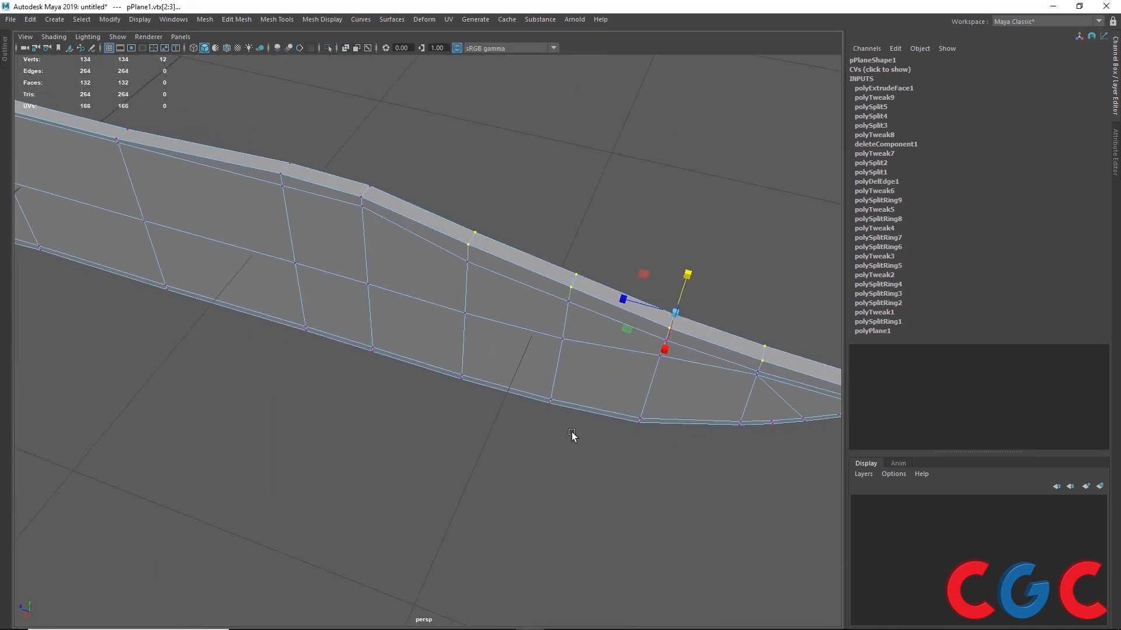
pyautogui.keyDown('alt'); pyautogui.moveTo(573, 438); pyautogui.dragTo(498, 337); pyautogui.keyUp('alt')
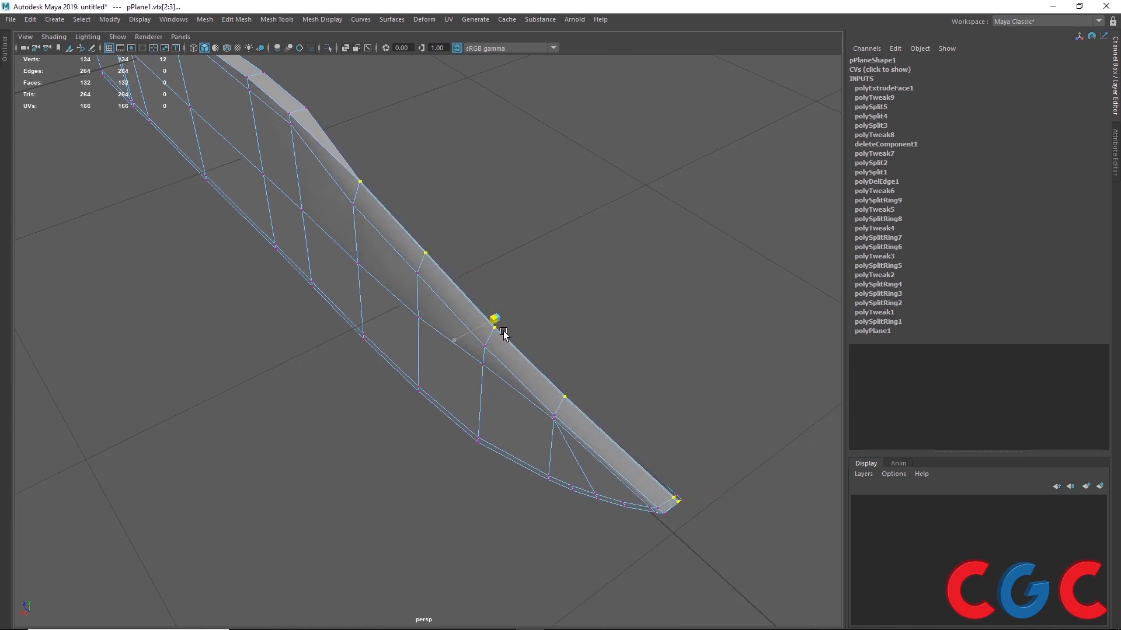
pyautogui.press('w')
pyautogui.moveTo(448, 367)
pyautogui.keyDown('alt'); pyautogui.mouseDown()
pyautogui.moveTo(430, 370)
pyautogui.moveTo(436, 363)
pyautogui.mouseUp(); pyautogui.keyUp('alt')
# - Select both vertex rows of the cutting-edge bevel strip from the tip back to the vertical loop just before the ricasso
pyautogui.press('space')
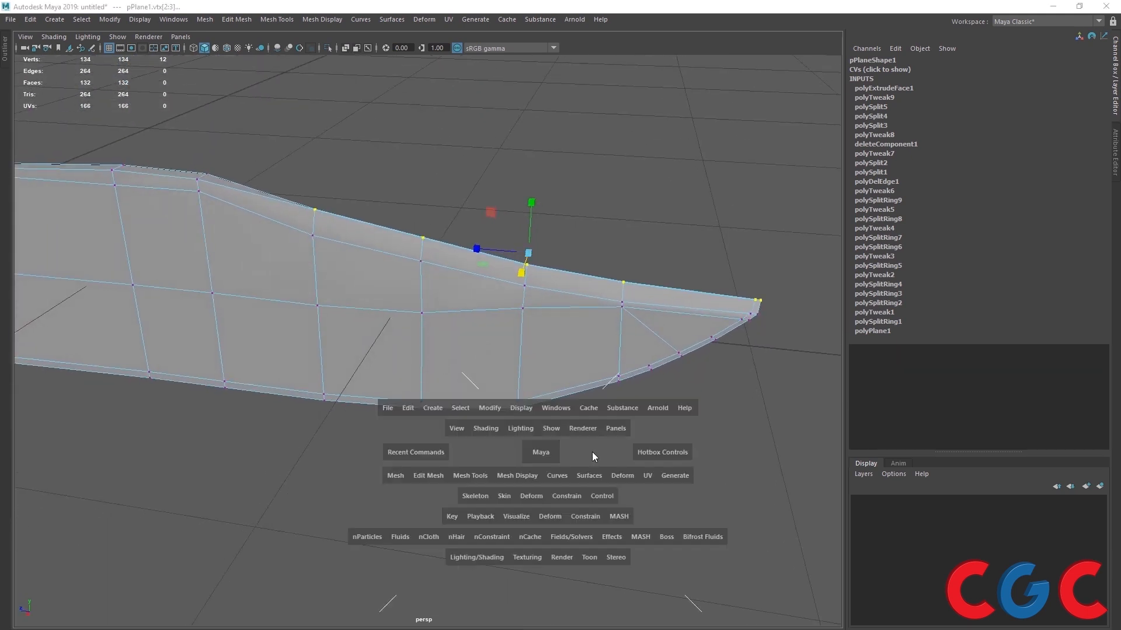
pyautogui.press('space')
pyautogui.scroll(2, 673, 184)
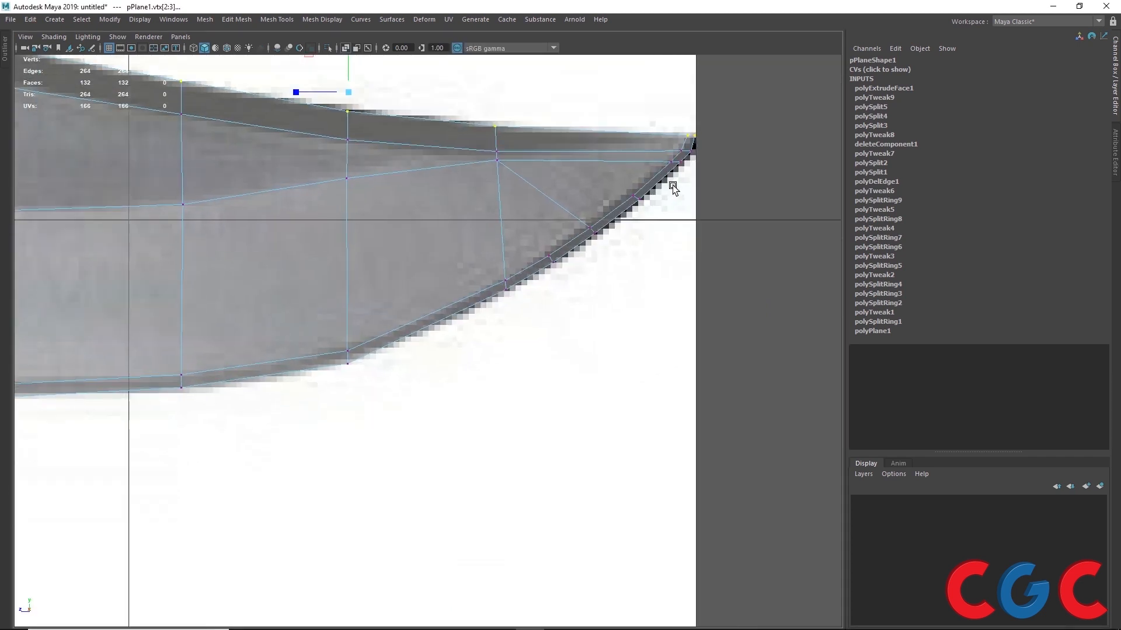
pyautogui.scroll(2, 654, 184)
pyautogui.keyDown('alt'); pyautogui.moveTo(695, 167); pyautogui.dragTo(513, 258, button='middle'); pyautogui.keyUp('alt')
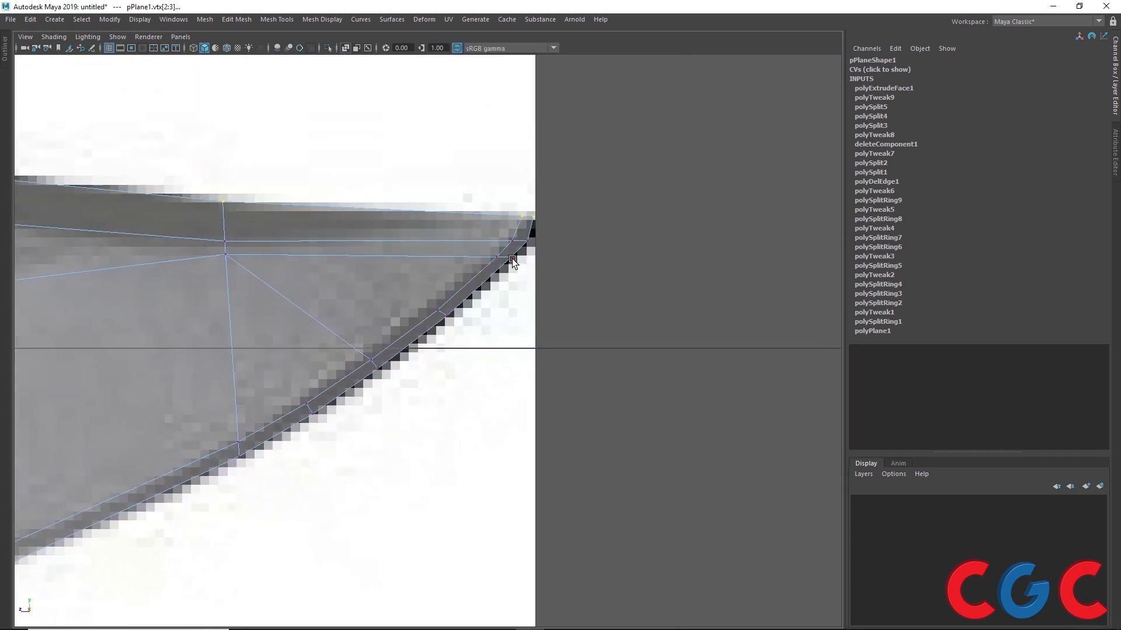
pyautogui.scroll(2, 513, 260)
pyautogui.moveTo(588, 189); pyautogui.dragTo(494, 247)
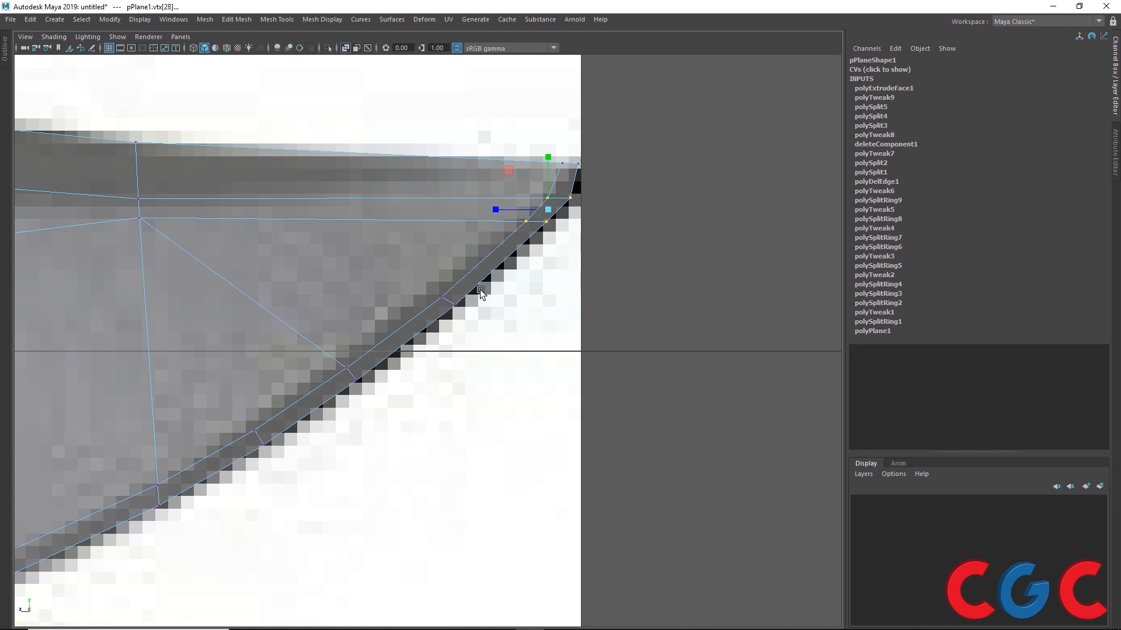
pyautogui.scroll(-5, 446, 356)
pyautogui.keyDown('alt'); pyautogui.moveTo(446, 356); pyautogui.dragTo(480, 297, button='middle'); pyautogui.keyUp('alt')
pyautogui.scroll(5, 515, 243)
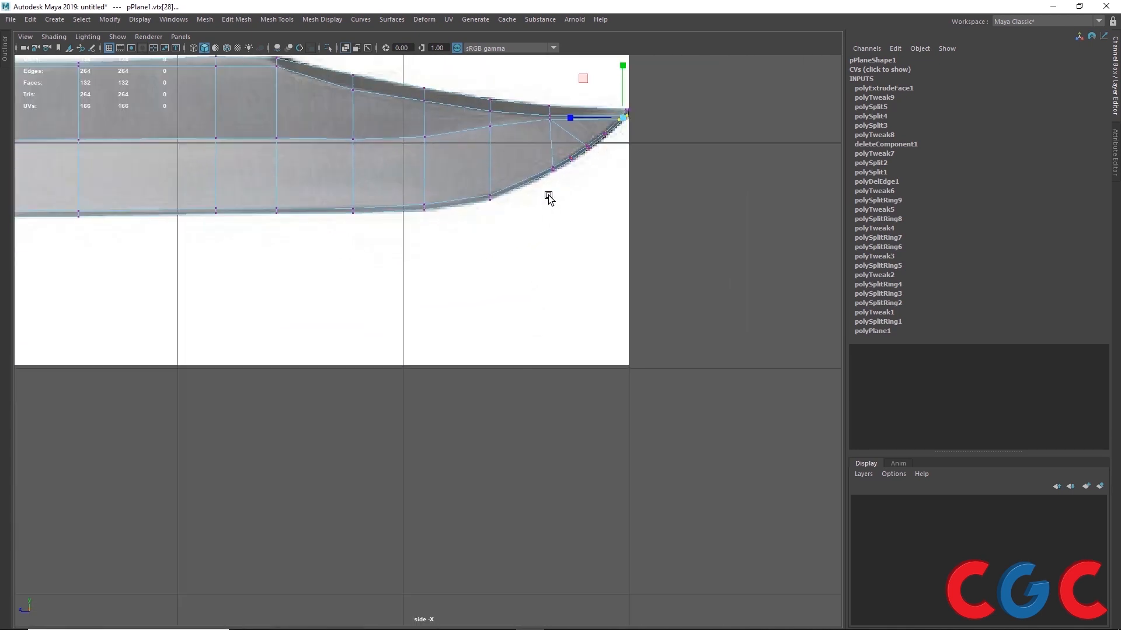
pyautogui.keyDown('alt'); pyautogui.moveTo(548, 198); pyautogui.dragTo(468, 280, button='middle'); pyautogui.keyUp('alt')
pyautogui.scroll(2, 525, 238)
pyautogui.keyDown('shift'); pyautogui.moveTo(532, 208); pyautogui.dragTo(451, 217); pyautogui.keyUp('shift')
pyautogui.keyDown('shift'); pyautogui.moveTo(364, 278); pyautogui.dragTo(326, 295); pyautogui.keyUp('shift')
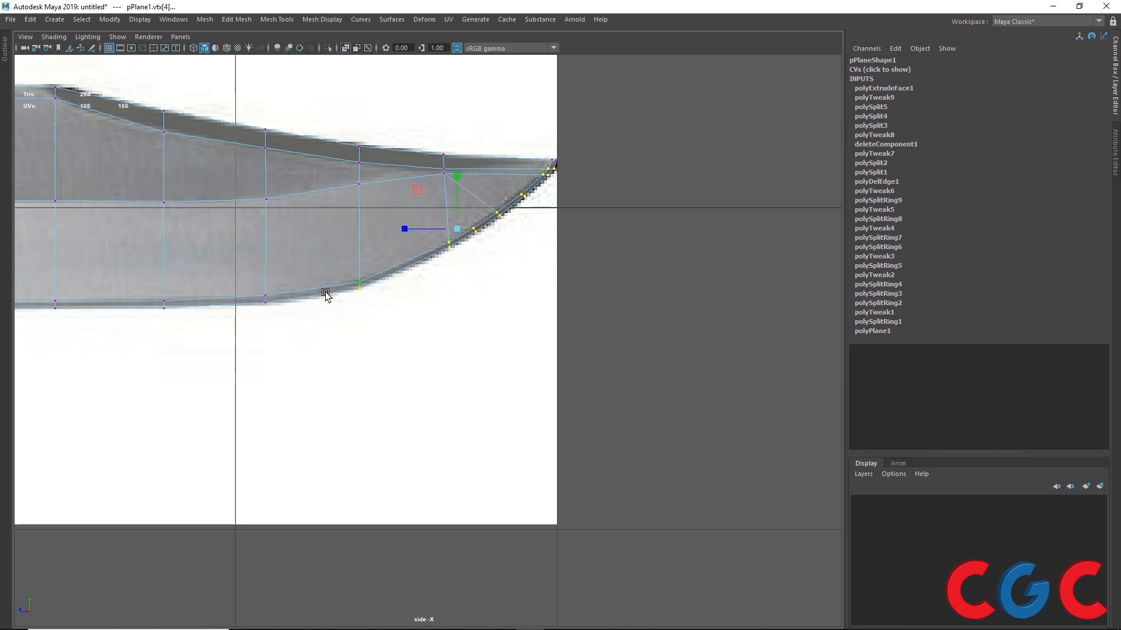
pyautogui.keyDown('alt'); pyautogui.moveTo(327, 344); pyautogui.dragTo(670, 331, button='middle'); pyautogui.keyUp('alt')
pyautogui.keyDown('shift'); pyautogui.moveTo(656, 329); pyautogui.dragTo(491, 222); pyautogui.keyUp('shift')
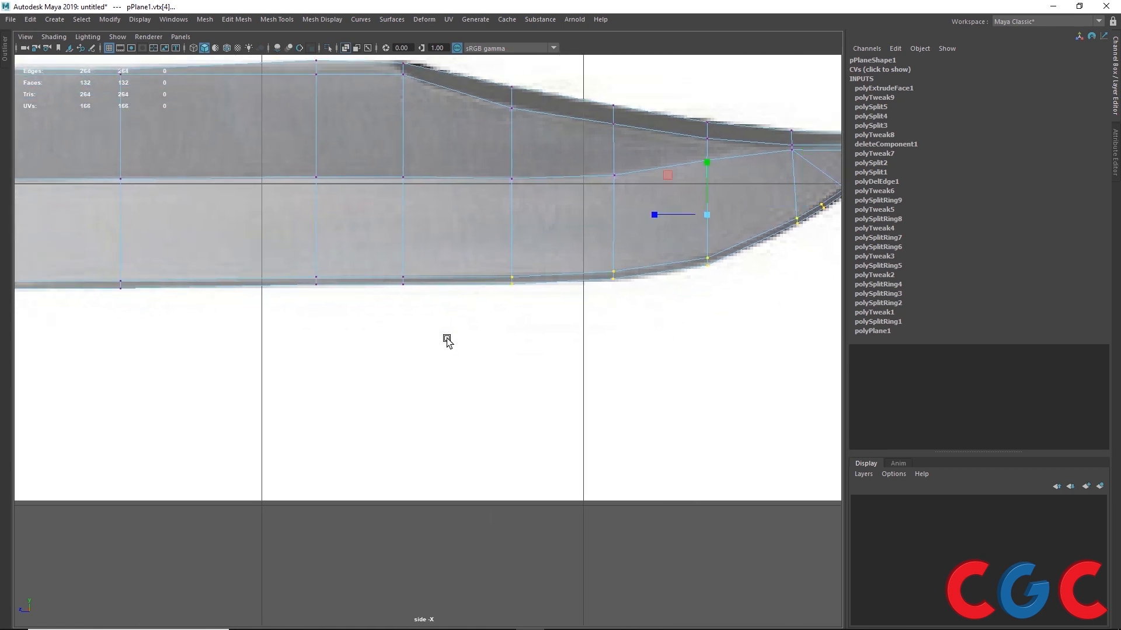
pyautogui.keyDown('alt'); pyautogui.moveTo(428, 349); pyautogui.dragTo(767, 336, button='middle'); pyautogui.keyUp('alt')
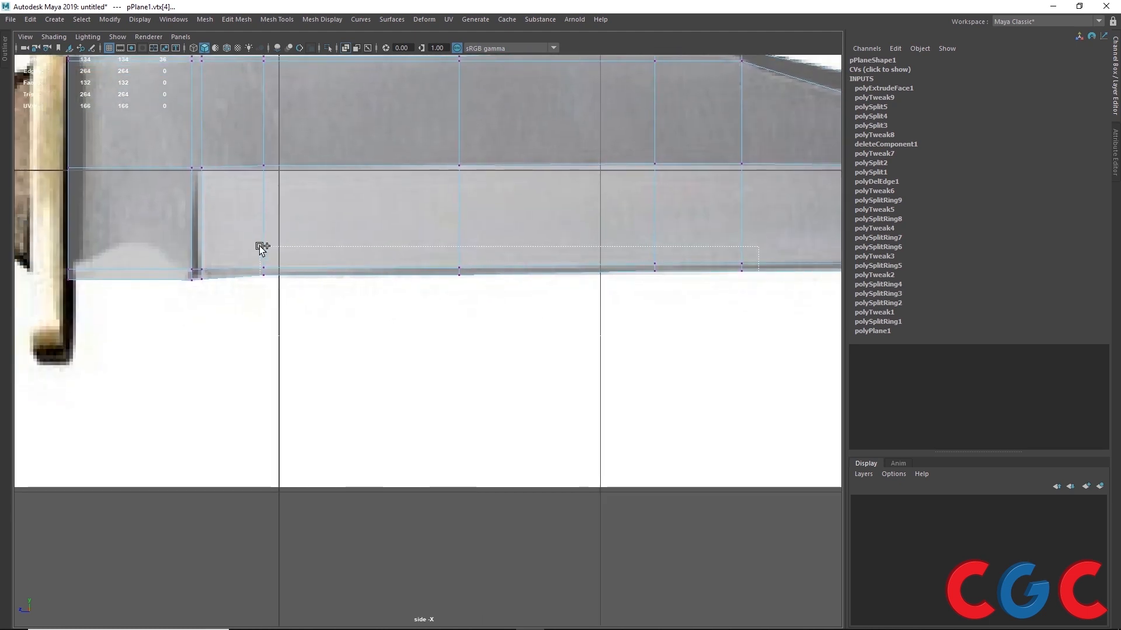
pyautogui.keyDown('shift'); pyautogui.moveTo(255, 244); pyautogui.dragTo(315, 303); pyautogui.keyUp('shift')
# - Scale the selected bevel-strip vertices closer together across the blade's thickness
pyautogui.press('space')
pyautogui.press('space')
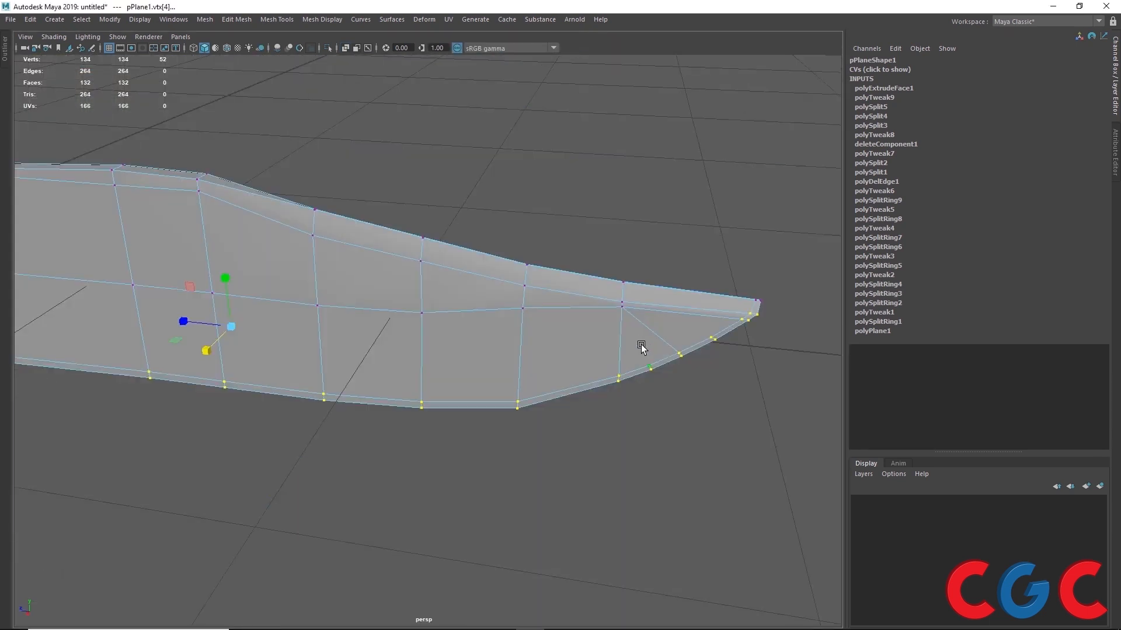
pyautogui.keyDown('alt'); pyautogui.moveTo(641, 346); pyautogui.dragTo(384, 376); pyautogui.keyUp('alt')
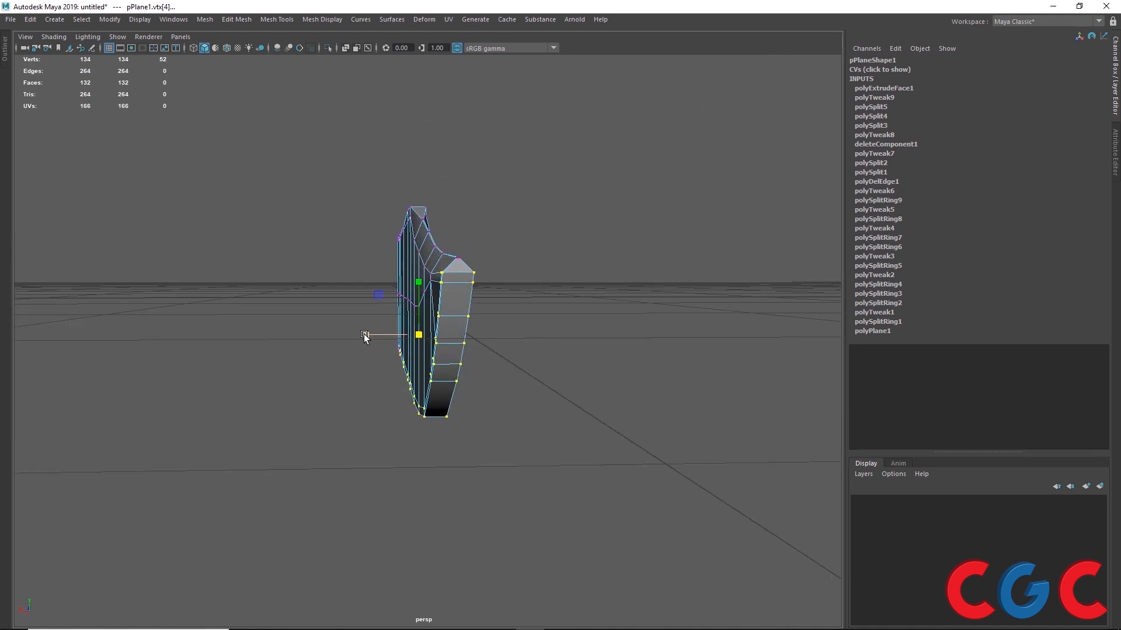
pyautogui.moveTo(364, 336)
pyautogui.mouseDown()
pyautogui.moveTo(395, 333)
pyautogui.moveTo(400, 393)
pyautogui.moveTo(425, 370)
pyautogui.moveTo(463, 377)
pyautogui.mouseUp()
# - Deselect the inner row of bevel-strip vertices along the whole cutting edge in the side view, keeping only the outermost row selected
pyautogui.press('space')
pyautogui.press('space')
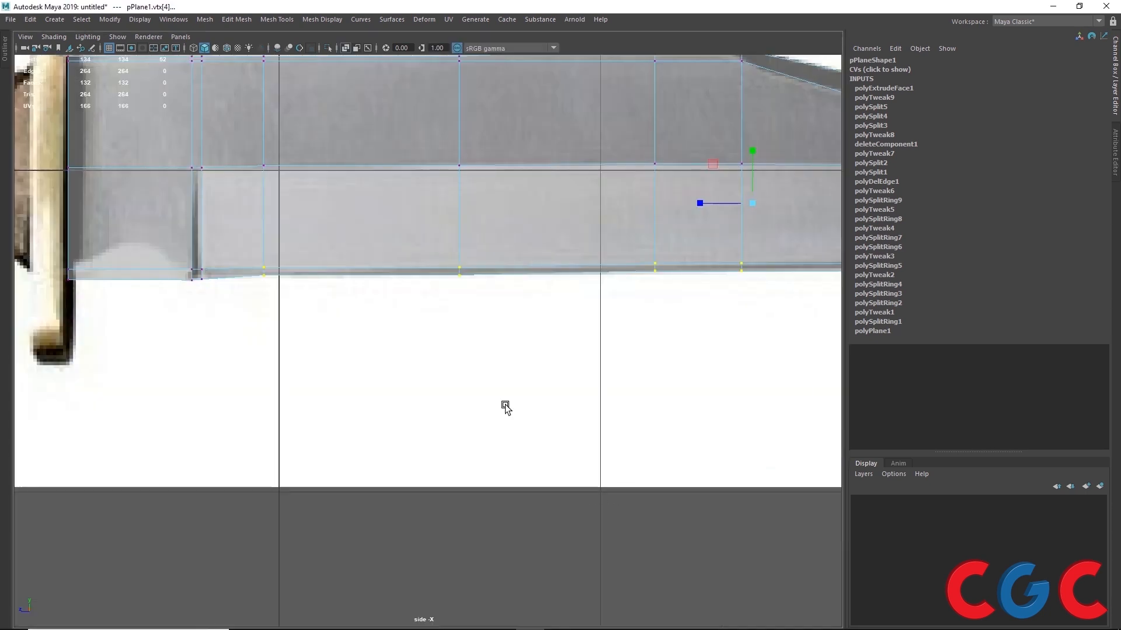
pyautogui.scroll(6, 348, 343)
pyautogui.keyDown('alt'); pyautogui.moveTo(209, 271); pyautogui.dragTo(257, 309); pyautogui.keyUp('alt')
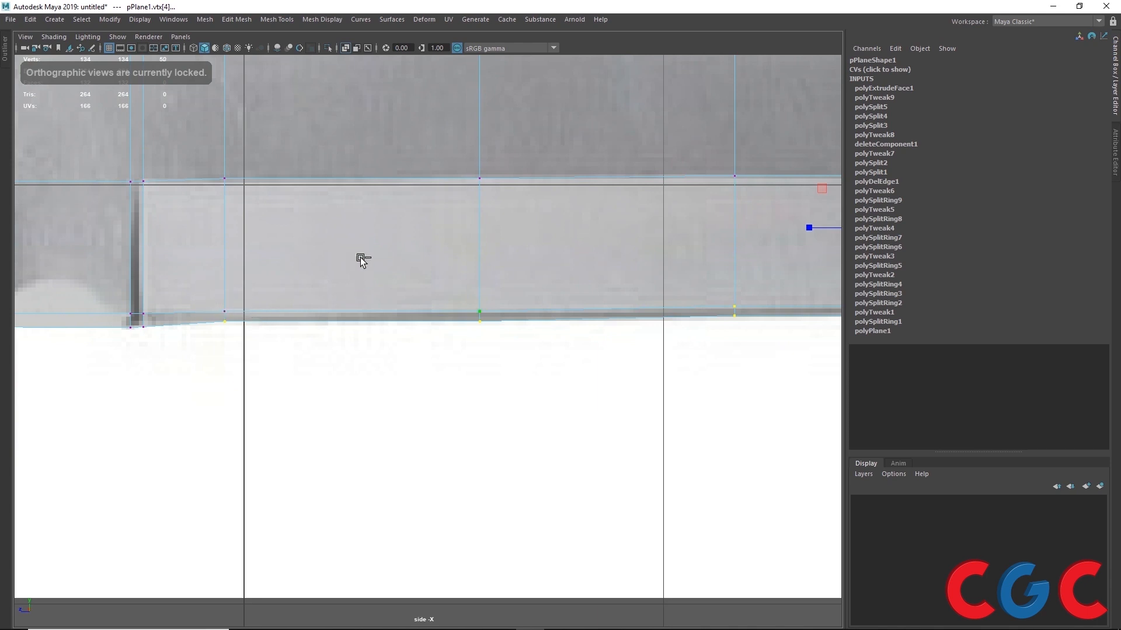
pyautogui.keyDown('ctrl'); pyautogui.moveTo(358, 256); pyautogui.dragTo(809, 313); pyautogui.keyUp('ctrl')
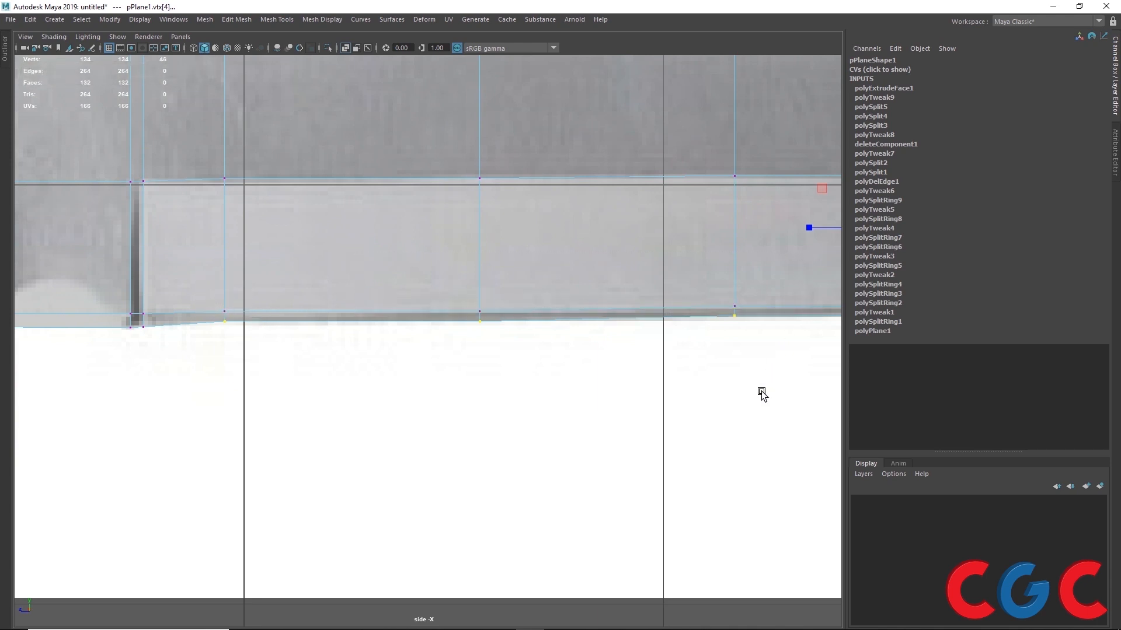
pyautogui.keyDown('alt'); pyautogui.moveTo(752, 392); pyautogui.dragTo(258, 391, button='middle'); pyautogui.keyUp('alt')
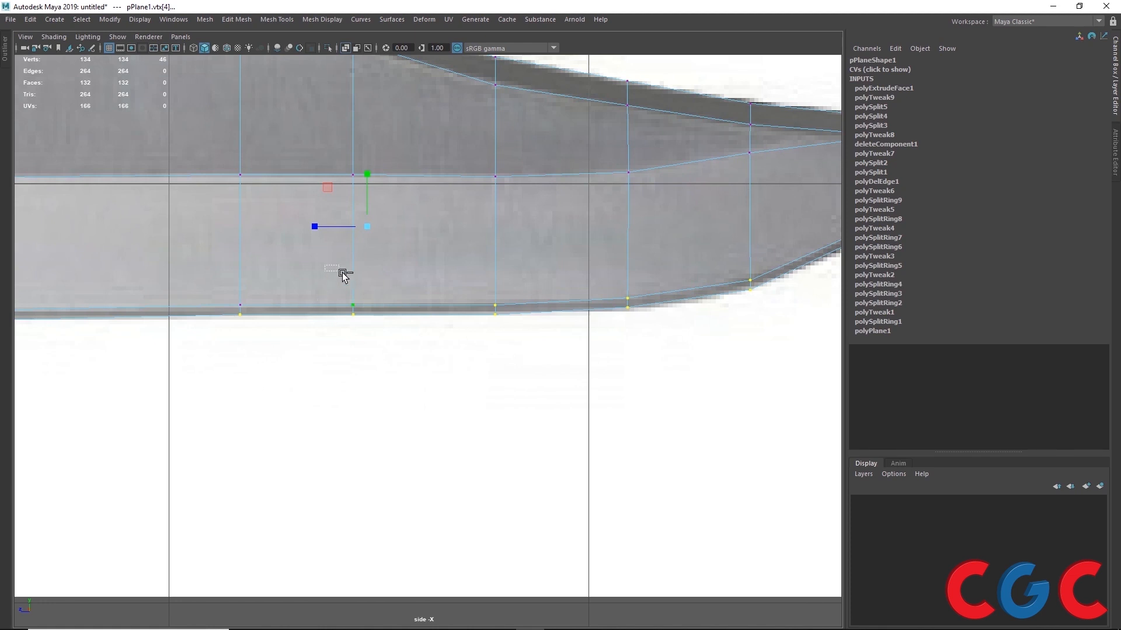
pyautogui.keyDown('ctrl'); pyautogui.moveTo(342, 273); pyautogui.dragTo(525, 310); pyautogui.keyUp('ctrl')
pyautogui.keyDown('alt'); pyautogui.moveTo(680, 363); pyautogui.dragTo(203, 395, button='middle'); pyautogui.keyUp('alt')
pyautogui.keyDown('alt'); pyautogui.moveTo(287, 295); pyautogui.dragTo(434, 93, button='right'); pyautogui.keyUp('alt')
pyautogui.keyDown('alt'); pyautogui.moveTo(433, 93); pyautogui.dragTo(302, 267, button='middle'); pyautogui.keyUp('alt')
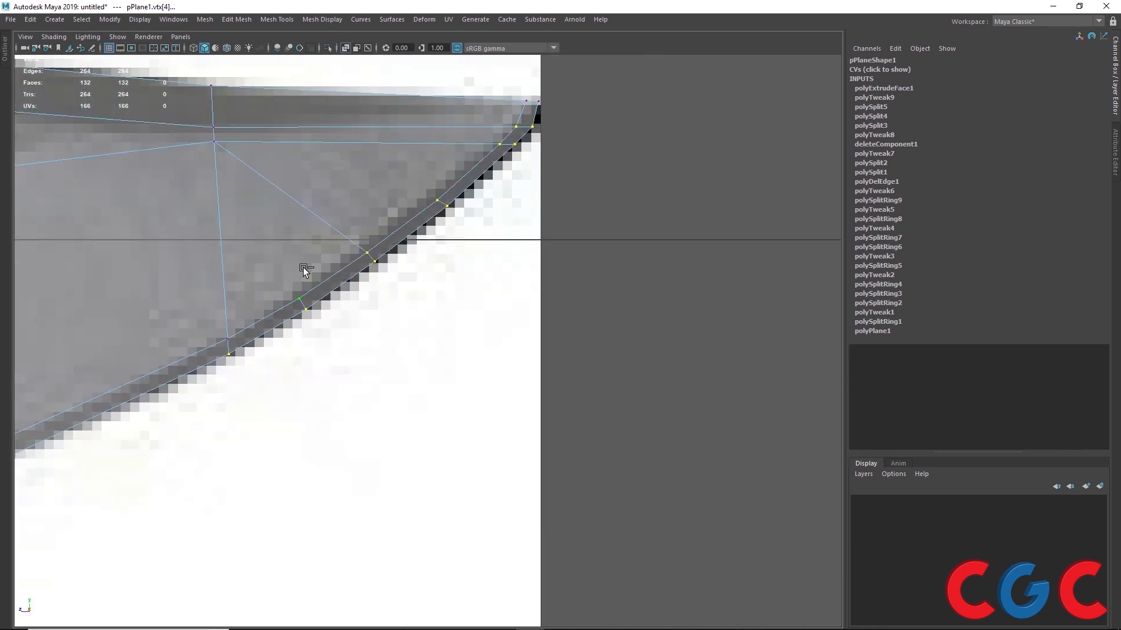
pyautogui.keyDown('alt'); pyautogui.moveTo(456, 248); pyautogui.dragTo(290, 349, button='middle'); pyautogui.keyUp('alt')
pyautogui.keyDown('alt'); pyautogui.moveTo(289, 349); pyautogui.dragTo(286, 204, button='right'); pyautogui.keyUp('alt')
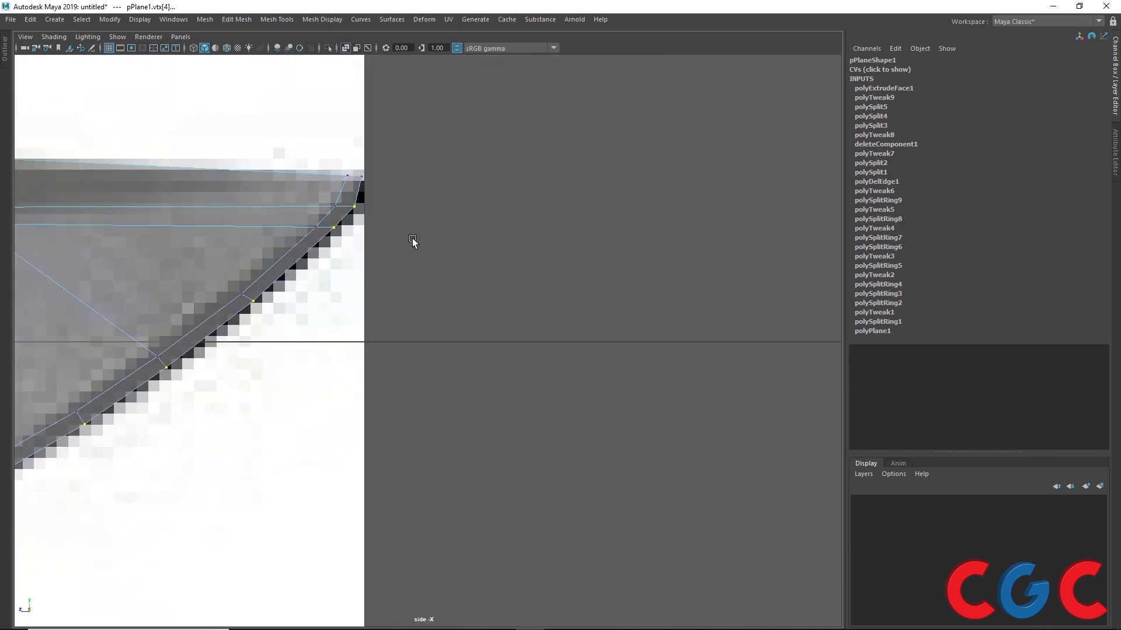
# - Scale the outermost cutting-edge vertices almost together across the blade's thickness in the perspective view
pyautogui.press('space')
pyautogui.press('space')
pyautogui.keyDown('alt'); pyautogui.moveTo(509, 363); pyautogui.dragTo(554, 315, button='right'); pyautogui.keyUp('alt')
pyautogui.moveTo(361, 349); pyautogui.dragTo(408, 348)
pyautogui.keyDown('alt'); pyautogui.moveTo(528, 160); pyautogui.dragTo(538, 185, button='right'); pyautogui.keyUp('alt')
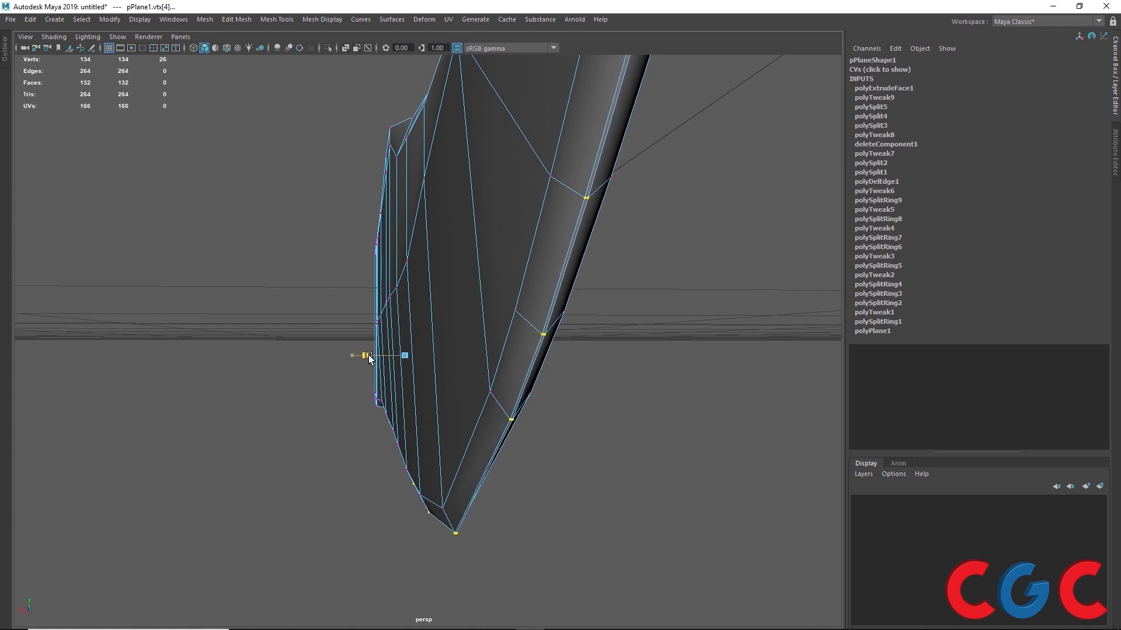
pyautogui.scroll(-2, 519, 226)
pyautogui.scroll(-2, 559, 222)
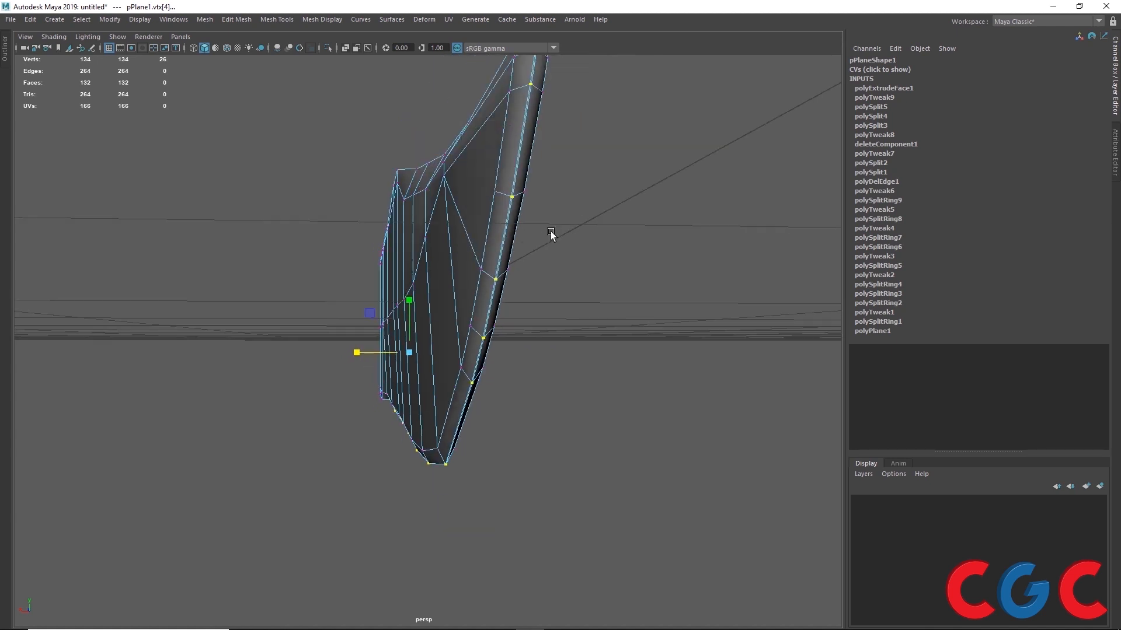
# - Select the four vertices at the upper end of the blade tip and scale them together across the thickness
pyautogui.moveTo(553, 235)
pyautogui.keyDown('alt'); pyautogui.mouseDown()
pyautogui.moveTo(552, 262)
pyautogui.moveTo(543, 246)
pyautogui.mouseUp(); pyautogui.keyUp('alt')
pyautogui.keyDown('alt'); pyautogui.moveTo(516, 195); pyautogui.dragTo(581, 137); pyautogui.keyUp('alt')
pyautogui.moveTo(698, 324); pyautogui.dragTo(524, 340)
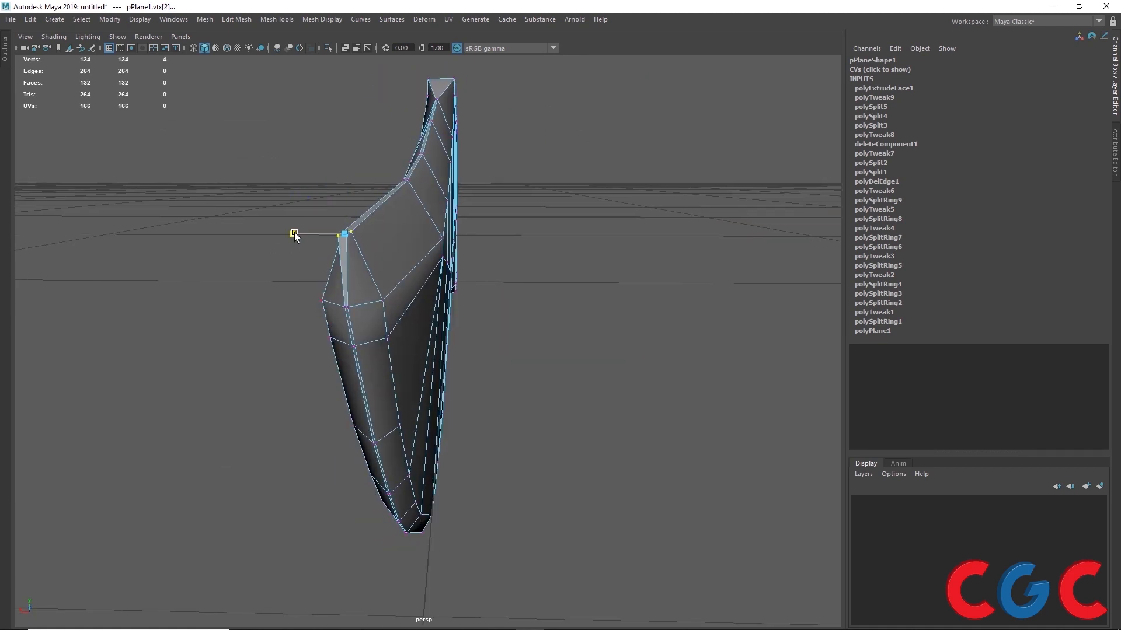
pyautogui.moveTo(294, 233); pyautogui.dragTo(340, 233)
pyautogui.scroll(-3, 426, 255)
pyautogui.keyDown('alt'); pyautogui.moveTo(415, 289); pyautogui.dragTo(539, 317); pyautogui.keyUp('alt')
# - Return the blade to object mode and preview it smoothed in the perspective view
pyautogui.press('space')
pyautogui.press('space')
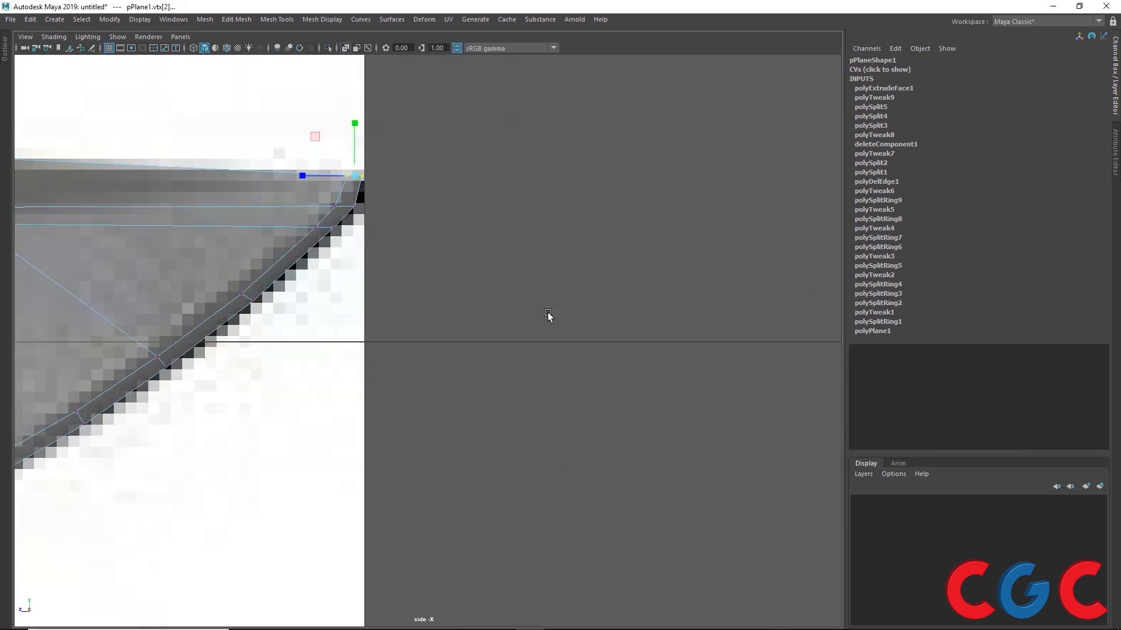
pyautogui.keyDown('alt'); pyautogui.moveTo(545, 286); pyautogui.dragTo(380, 342, button='right'); pyautogui.keyUp('alt')
pyautogui.keyDown('alt'); pyautogui.moveTo(381, 342); pyautogui.dragTo(618, 277, button='middle'); pyautogui.keyUp('alt')
pyautogui.scroll(3, 368, 275)
pyautogui.moveTo(329, 215); pyautogui.dragTo(506, 174, button='right')
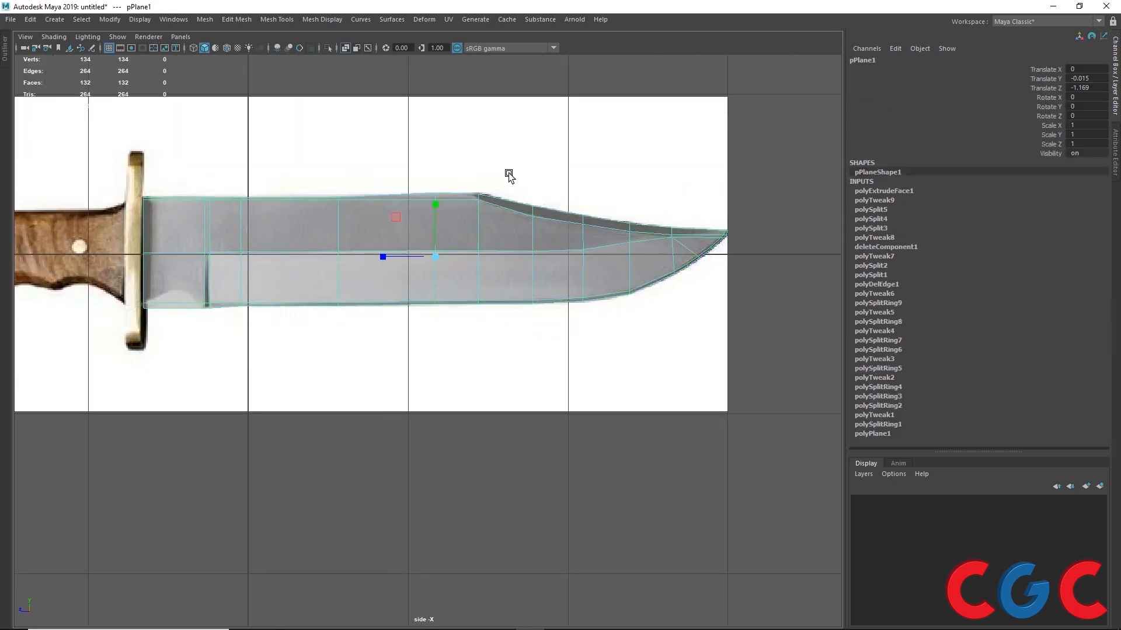
pyautogui.press('space')
pyautogui.press('space')
pyautogui.keyDown('alt'); pyautogui.moveTo(460, 238); pyautogui.dragTo(409, 325); pyautogui.keyUp('alt')
pyautogui.press('3')
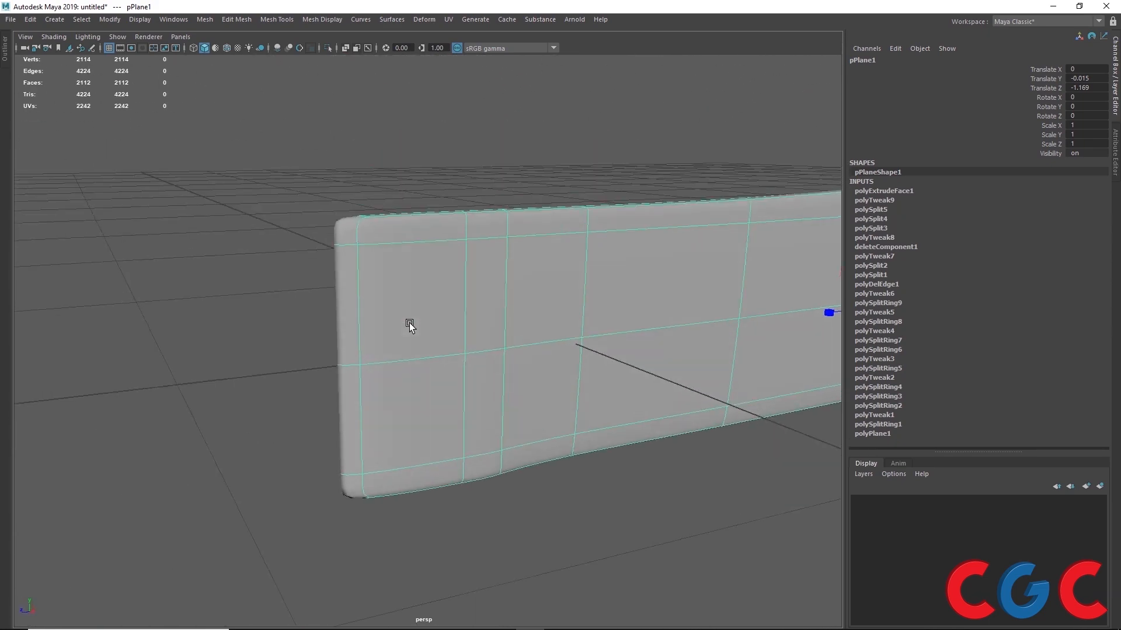
# - Show the cage over the smoothed blade and crease the edges outlining its guard-side end face with the Crease Tool
pyautogui.press('2')
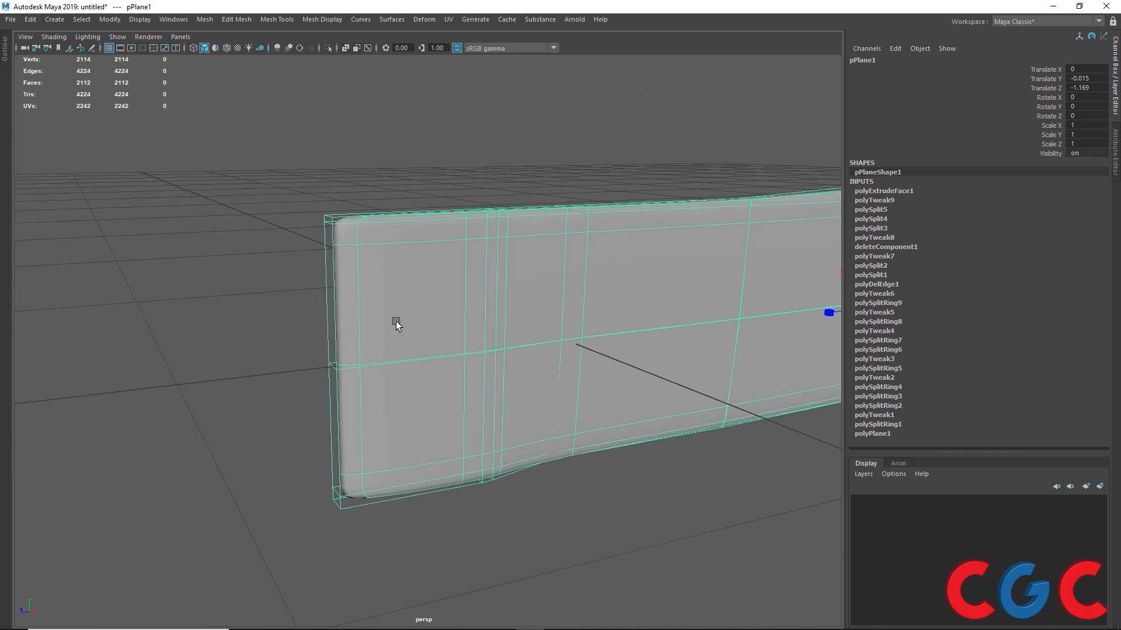
pyautogui.moveTo(395, 300); pyautogui.dragTo(393, 220, button='right')
pyautogui.keyDown('alt'); pyautogui.moveTo(283, 295); pyautogui.dragTo(263, 293); pyautogui.keyUp('alt')
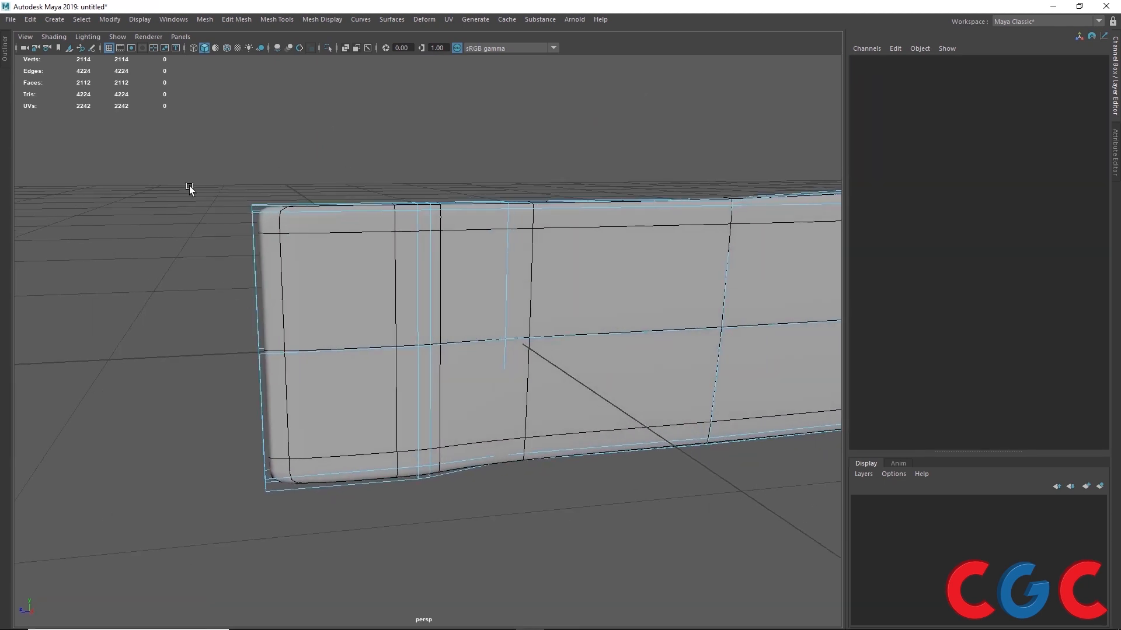
pyautogui.moveTo(189, 151); pyautogui.dragTo(299, 518)
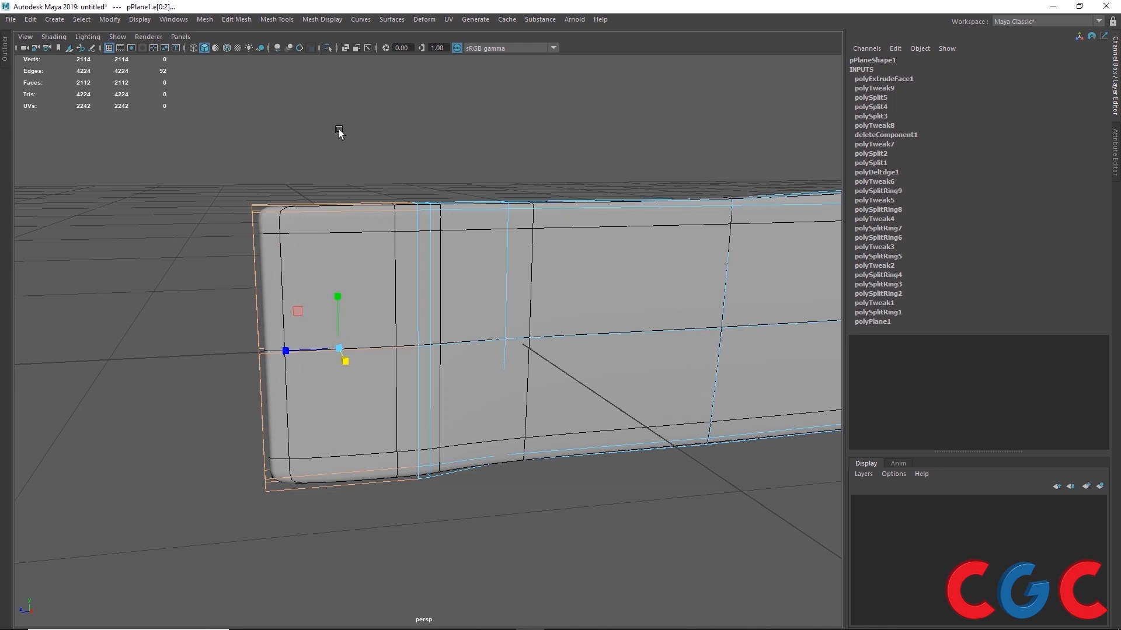
pyautogui.keyDown('ctrl'); pyautogui.moveTo(339, 128); pyautogui.dragTo(349, 485); pyautogui.keyUp('ctrl')
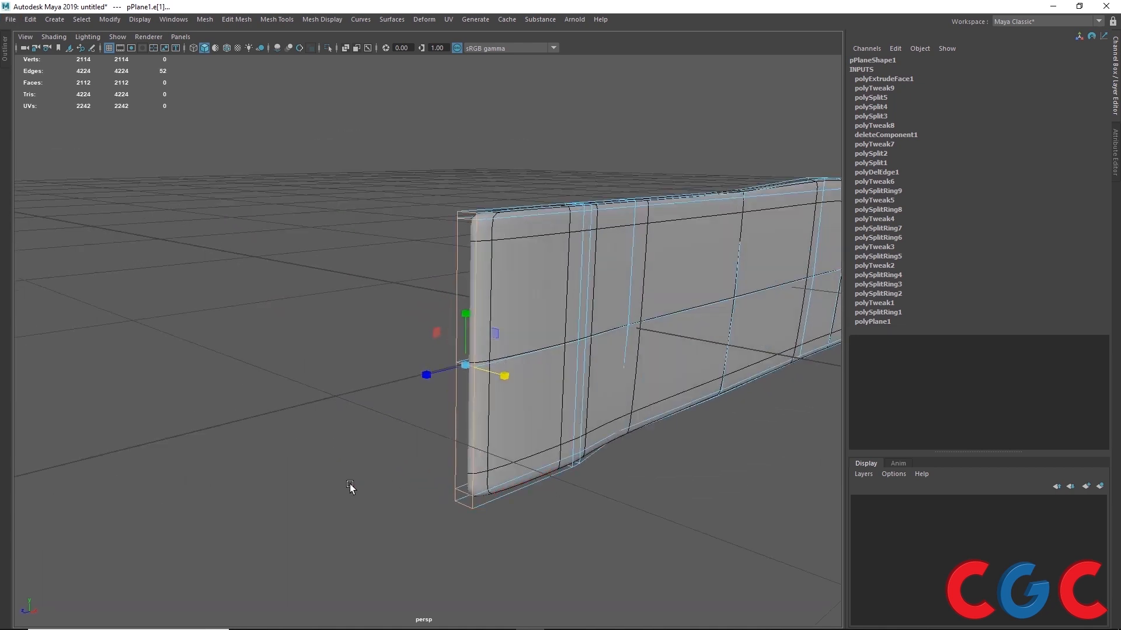
pyautogui.keyDown('shift'); pyautogui.rightClick(412, 283); pyautogui.keyUp('shift')
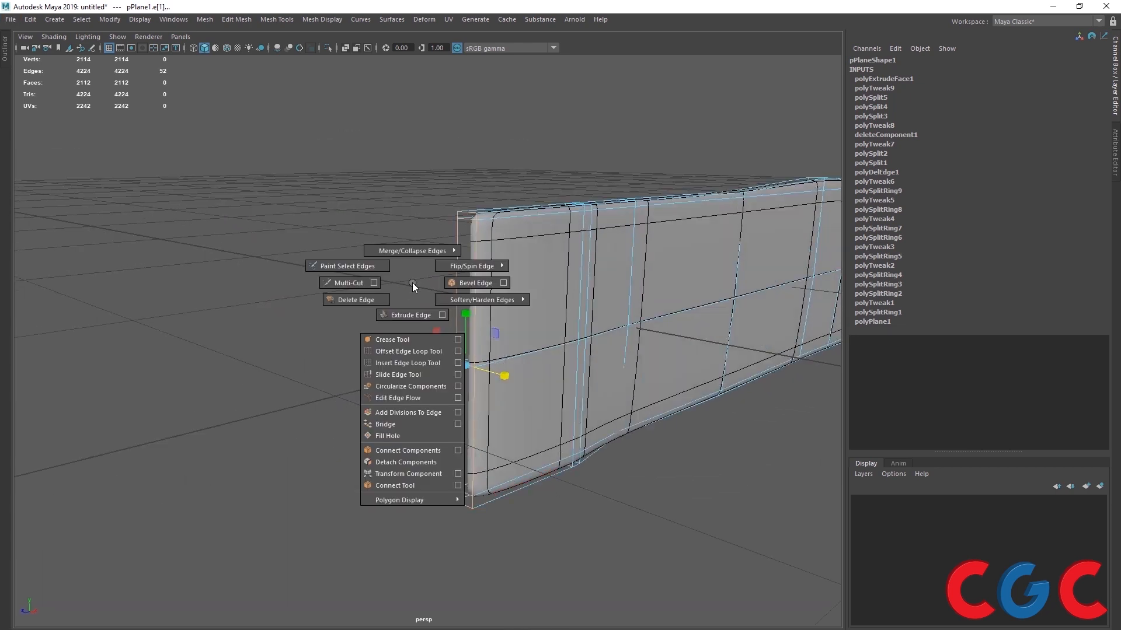
pyautogui.keyDown('shift'); pyautogui.moveTo(412, 282); pyautogui.dragTo(399, 338, button='right'); pyautogui.keyUp('shift')
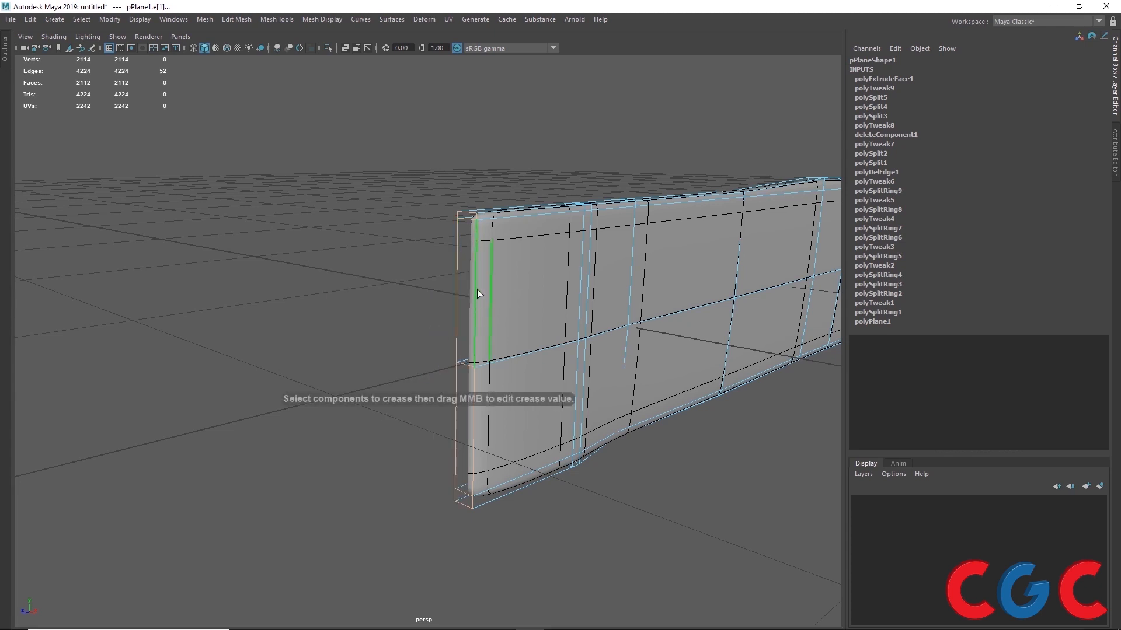
pyautogui.moveTo(477, 289); pyautogui.dragTo(580, 245, button='middle')
# - Crease both closely spaced vertical edge loops at the ricasso, one after the other
pyautogui.keyDown('alt'); pyautogui.moveTo(569, 275); pyautogui.dragTo(463, 449); pyautogui.keyUp('alt')
pyautogui.scroll(2, 356, 367)
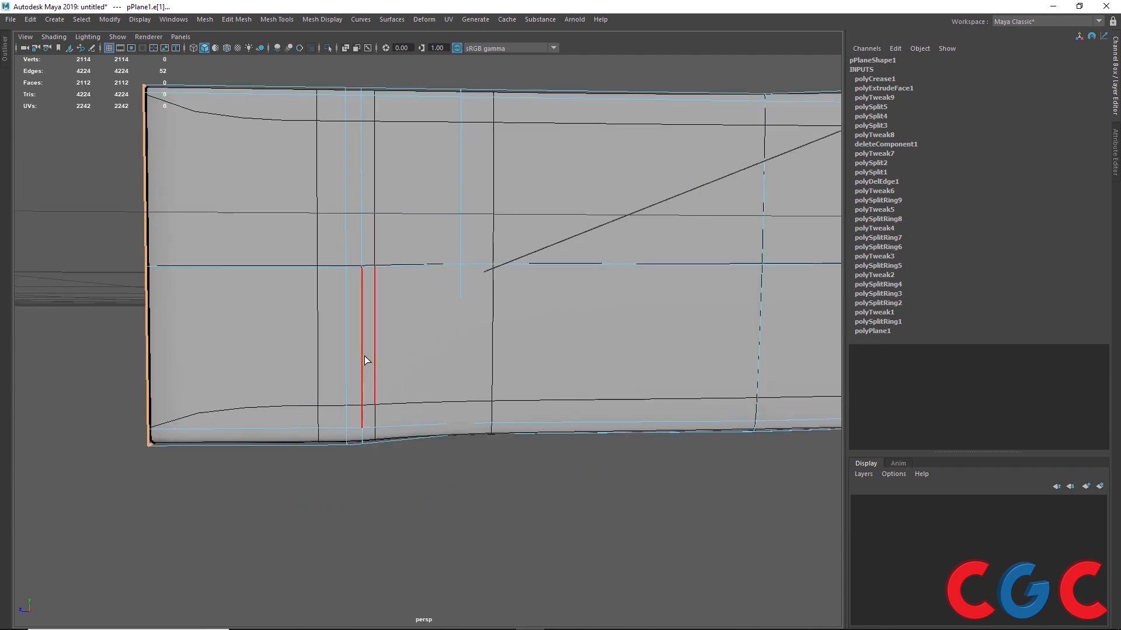
pyautogui.click(364, 356)
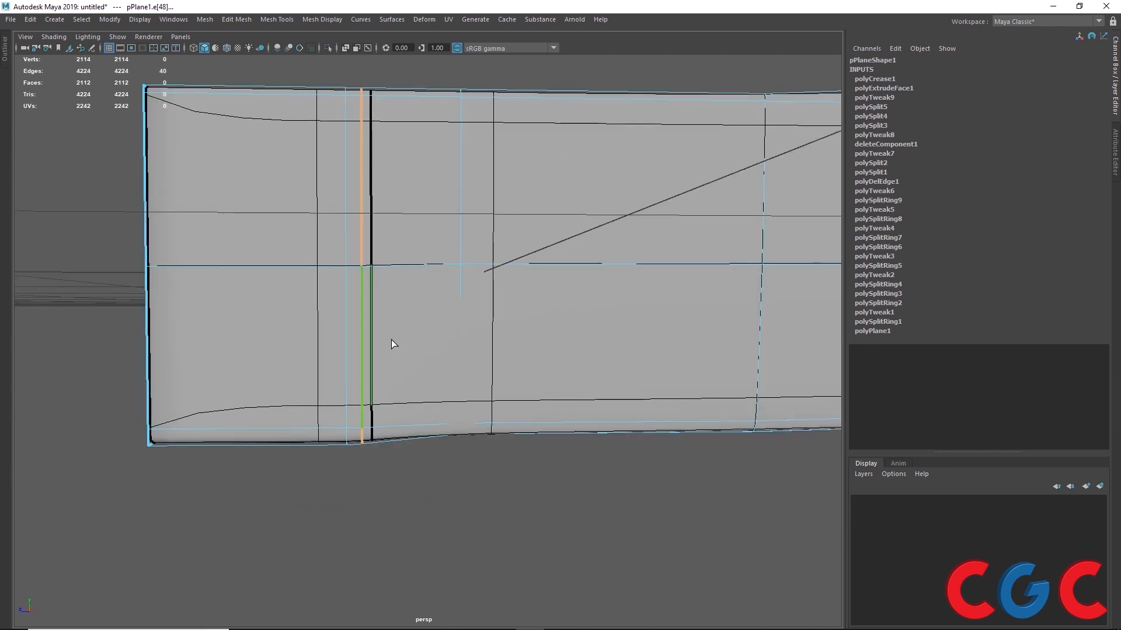
pyautogui.keyDown('alt'); pyautogui.moveTo(450, 315); pyautogui.dragTo(411, 350); pyautogui.keyUp('alt')
pyautogui.keyDown('shift'); pyautogui.click(364, 222); pyautogui.keyUp('shift')
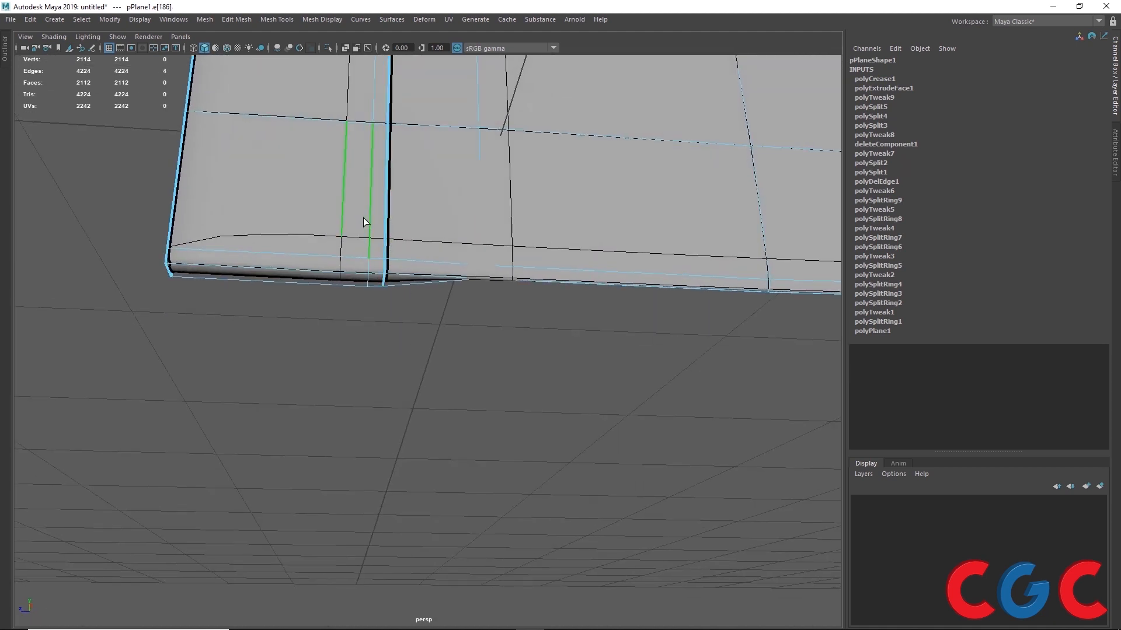
pyautogui.doubleClick(365, 220)
pyautogui.moveTo(380, 374); pyautogui.dragTo(492, 311, button='middle')
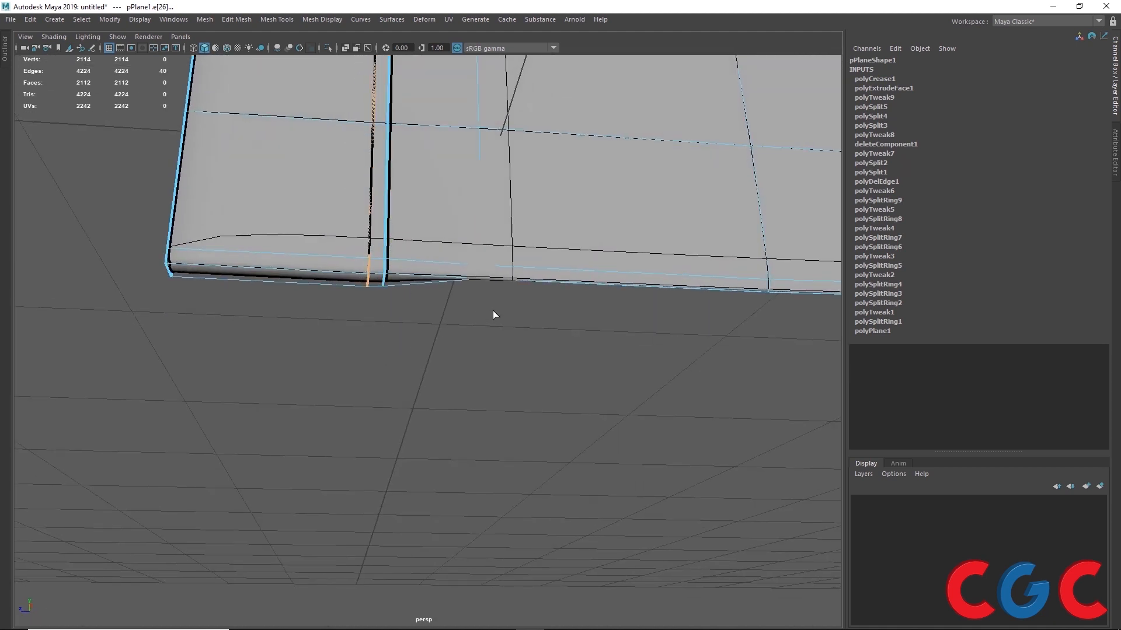
# - Select the outer edge loops along both sides of the blade's underside and crease them
pyautogui.keyDown('alt'); pyautogui.moveTo(492, 311); pyautogui.dragTo(331, 317); pyautogui.keyUp('alt')
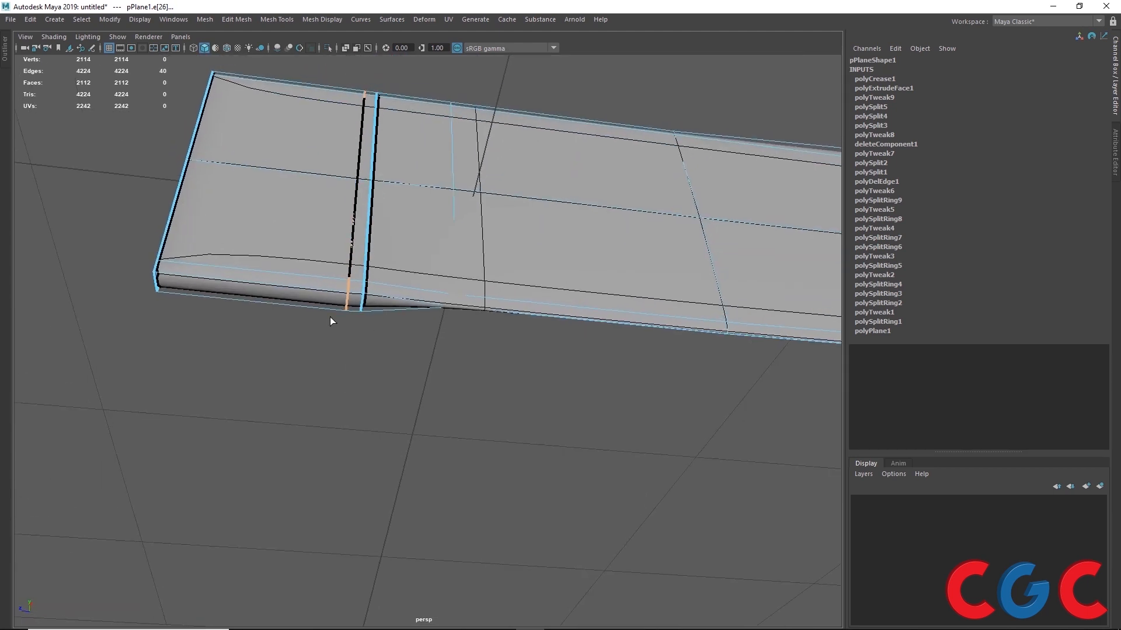
pyautogui.scroll(3, 331, 317)
pyautogui.doubleClick(244, 288)
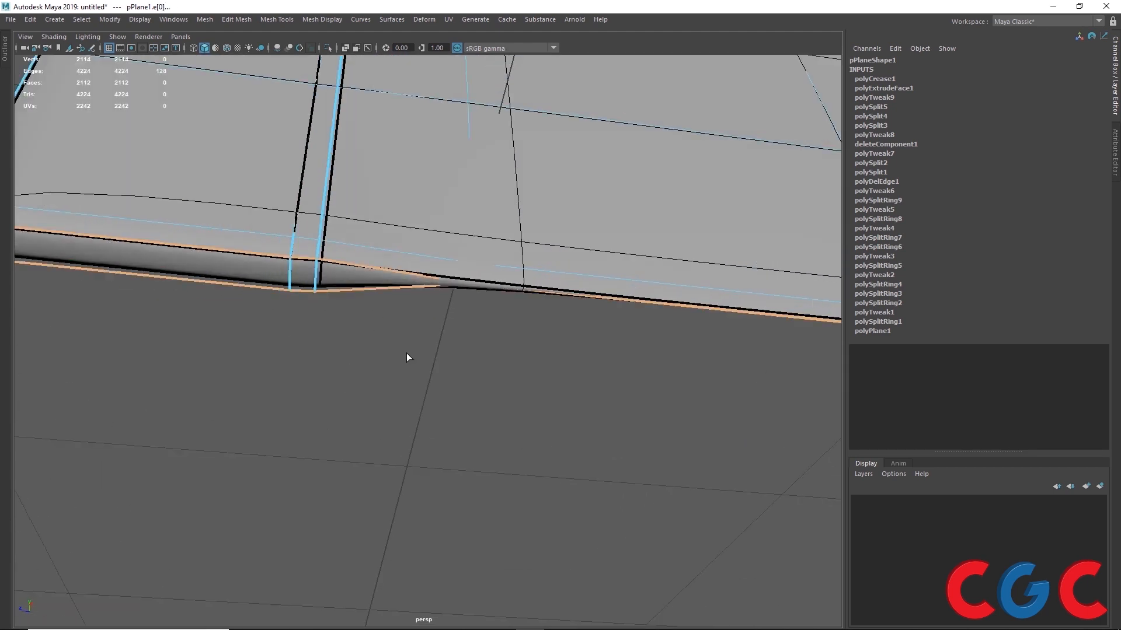
pyautogui.moveTo(407, 357); pyautogui.dragTo(495, 325, button='middle')
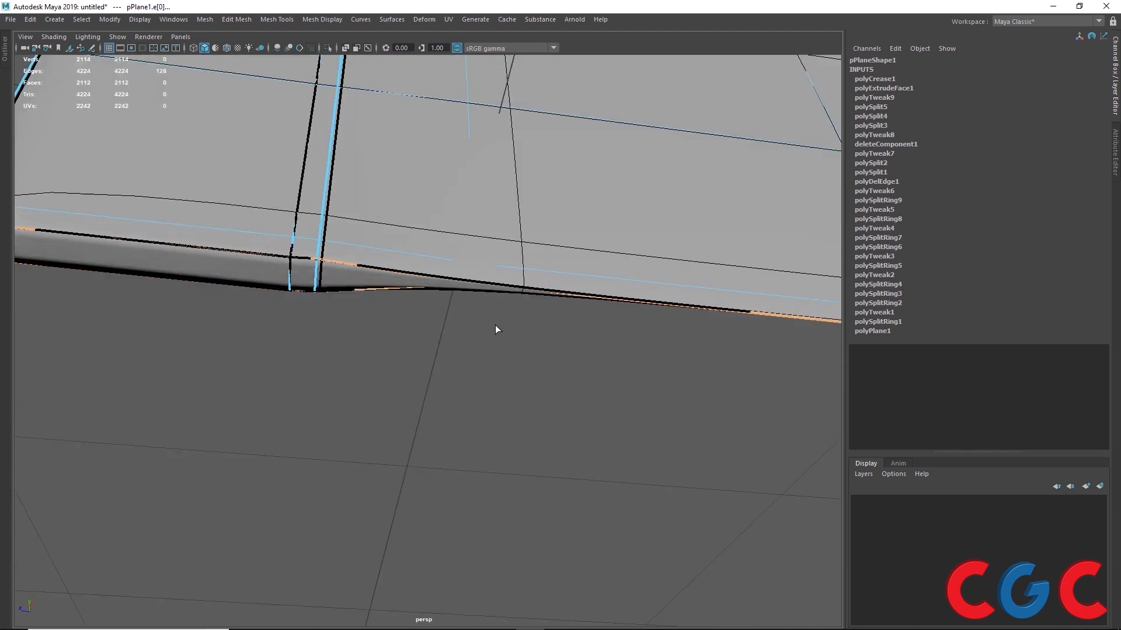
# - Try to crease the edge loops bordering the spine bevel from the ricasso end to the tip
pyautogui.scroll(-3, 495, 327)
pyautogui.keyDown('alt'); pyautogui.moveTo(442, 360); pyautogui.dragTo(502, 455); pyautogui.keyUp('alt')
pyautogui.keyDown('alt'); pyautogui.moveTo(502, 455); pyautogui.dragTo(466, 540, button='middle'); pyautogui.keyUp('alt')
pyautogui.keyDown('alt'); pyautogui.moveTo(429, 424); pyautogui.dragTo(396, 432); pyautogui.keyUp('alt')
pyautogui.doubleClick(333, 380)
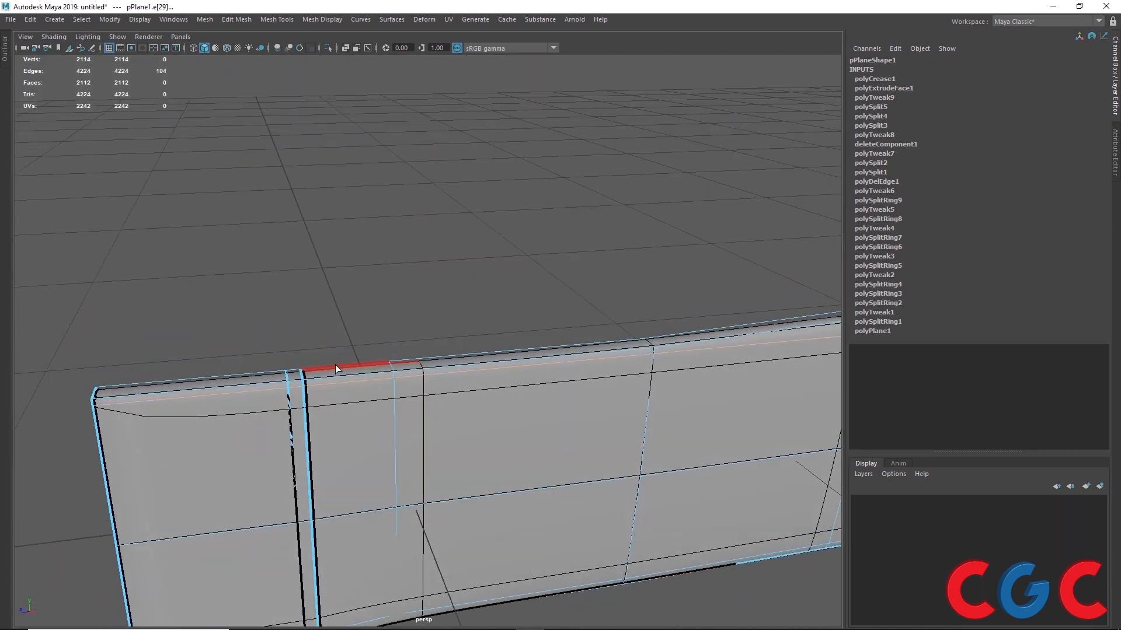
pyautogui.keyDown('shift'); pyautogui.doubleClick(335, 366); pyautogui.keyUp('shift')
pyautogui.keyDown('alt'); pyautogui.moveTo(618, 440); pyautogui.dragTo(70, 441, button='middle'); pyautogui.keyUp('alt')
pyautogui.keyDown('alt'); pyautogui.moveTo(490, 408); pyautogui.dragTo(128, 408, button='middle'); pyautogui.keyUp('alt')
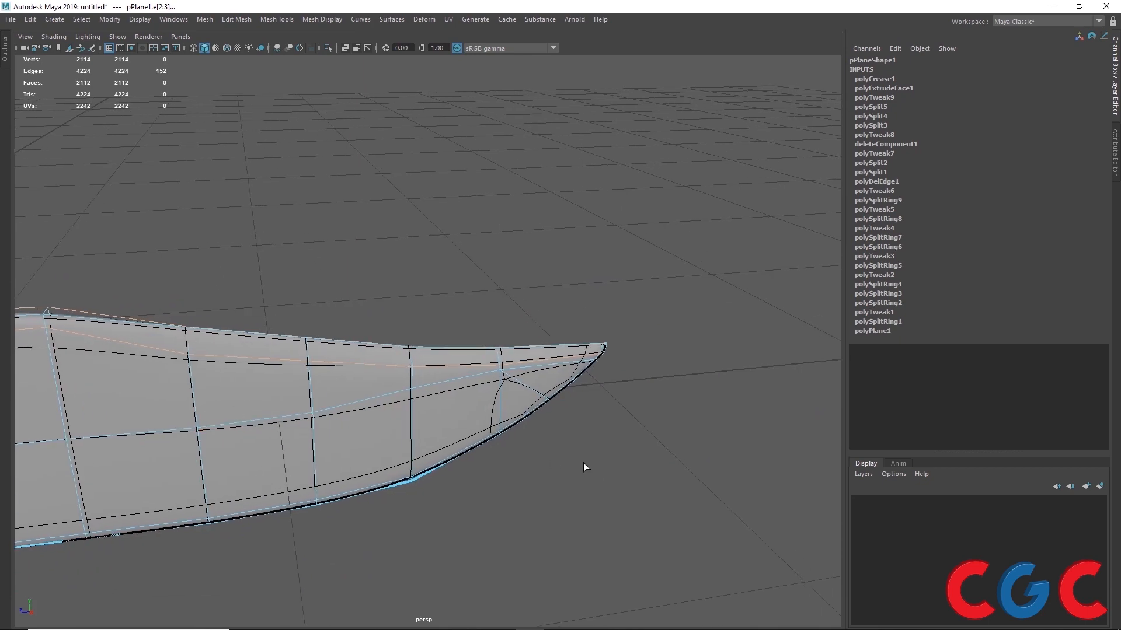
pyautogui.moveTo(583, 463); pyautogui.dragTo(732, 397, button='middle')
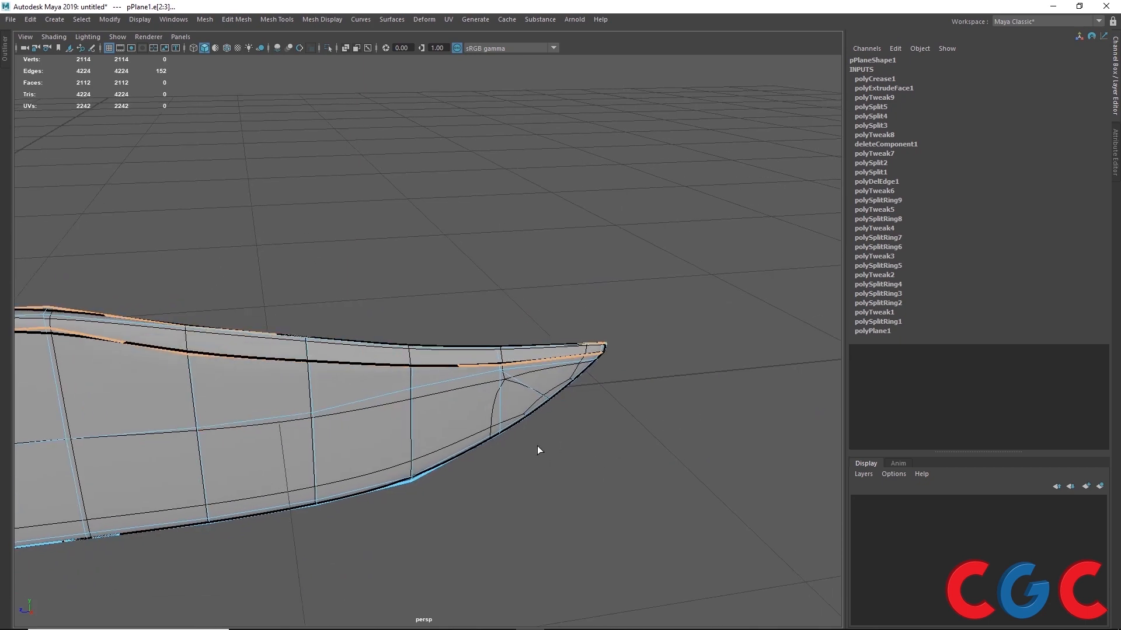
# - Reselect the spine edge loops on both sides of the blade, including the outer spine edges, and crease them up to the tip
pyautogui.keyDown('alt'); pyautogui.moveTo(537, 446); pyautogui.dragTo(609, 446); pyautogui.keyUp('alt')
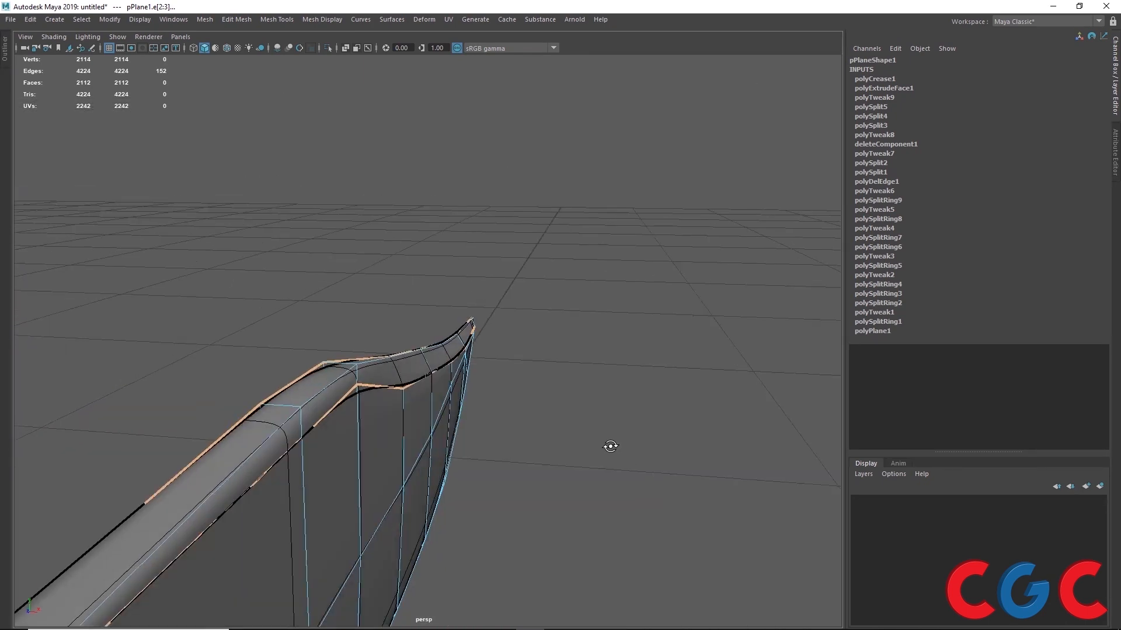
pyautogui.moveTo(561, 479)
pyautogui.keyDown('alt'); pyautogui.mouseDown()
pyautogui.moveTo(588, 470)
pyautogui.moveTo(539, 474)
pyautogui.mouseUp(); pyautogui.keyUp('alt')
pyautogui.click(540, 474)
pyautogui.doubleClick(266, 436)
pyautogui.moveTo(263, 436)
pyautogui.keyDown('alt'); pyautogui.mouseDown()
pyautogui.moveTo(323, 431)
pyautogui.moveTo(250, 432)
pyautogui.mouseUp(); pyautogui.keyUp('alt')
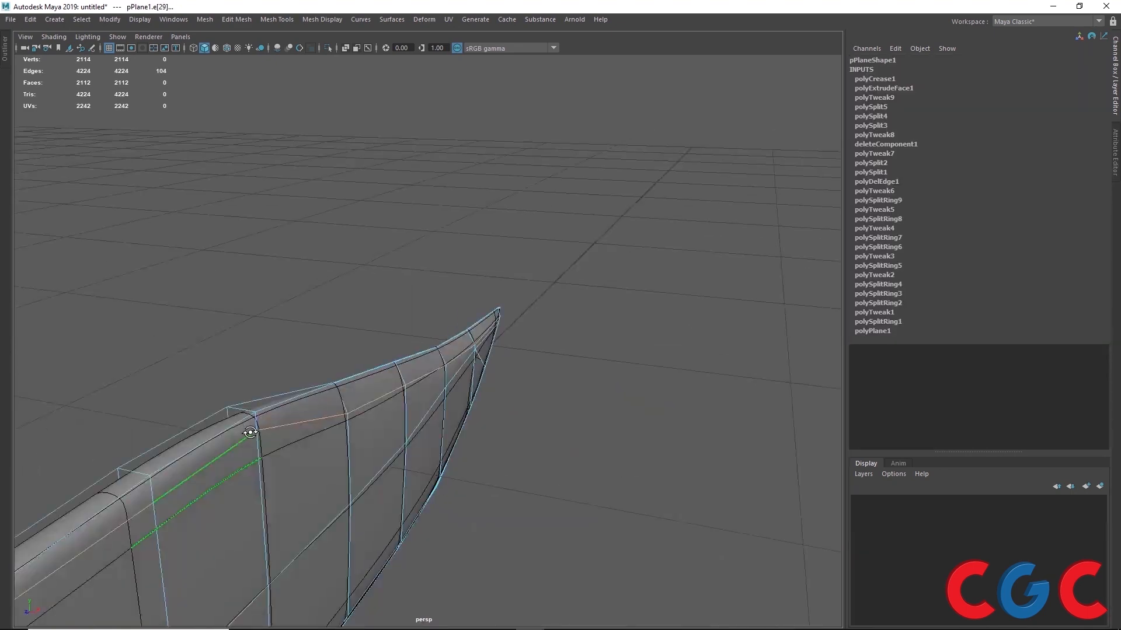
pyautogui.keyDown('shift'); pyautogui.doubleClick(185, 428); pyautogui.keyUp('shift')
pyautogui.keyDown('alt'); pyautogui.moveTo(191, 436); pyautogui.dragTo(379, 431); pyautogui.keyUp('alt')
pyautogui.keyDown('alt'); pyautogui.moveTo(298, 431); pyautogui.dragTo(410, 281, button='middle'); pyautogui.keyUp('alt')
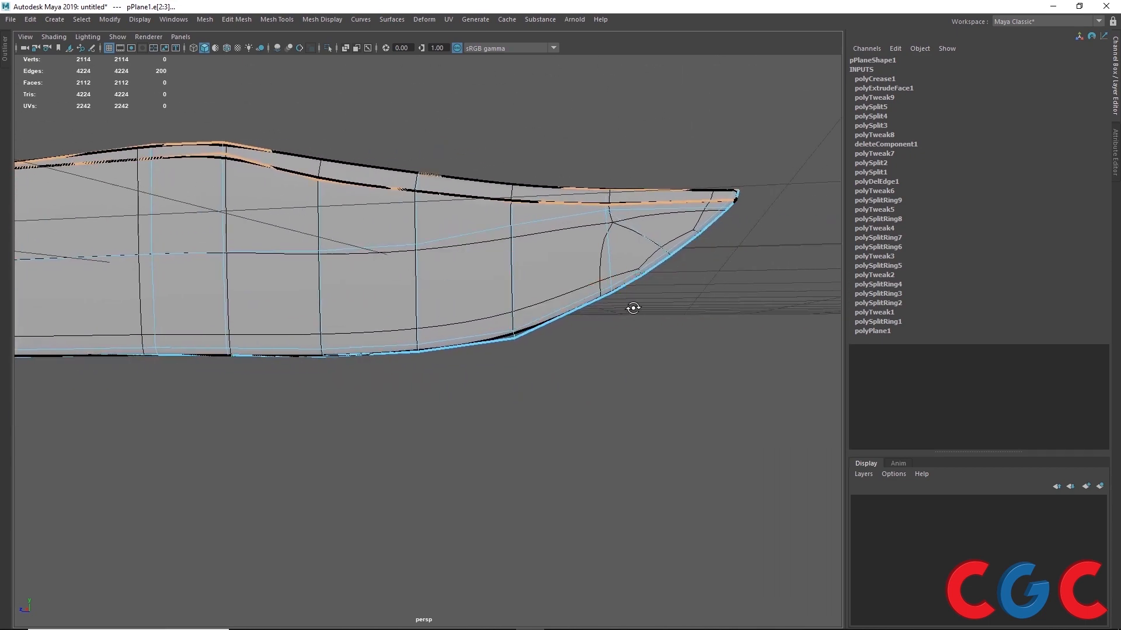
pyautogui.moveTo(633, 308)
pyautogui.keyDown('alt'); pyautogui.mouseDown()
pyautogui.moveTo(600, 262)
pyautogui.moveTo(563, 263)
pyautogui.moveTo(631, 321)
pyautogui.mouseUp(); pyautogui.keyUp('alt')
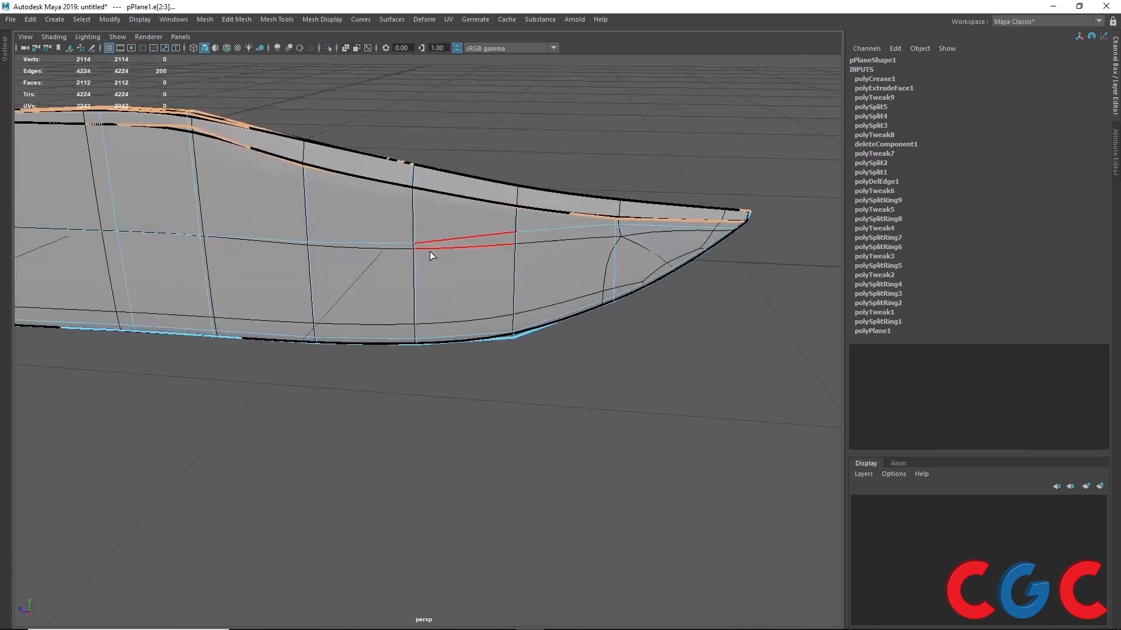
# - Return the blade to object mode with the unsmoothed display, and clear the selection
pyautogui.moveTo(430, 251); pyautogui.dragTo(496, 214, button='right')
pyautogui.press('1')
pyautogui.click(593, 158)
pyautogui.moveTo(560, 397)
pyautogui.keyDown('alt'); pyautogui.mouseDown()
pyautogui.moveTo(527, 358)
pyautogui.moveTo(551, 376)
pyautogui.mouseUp(); pyautogui.keyUp('alt')
pyautogui.doubleClick(227, 47)
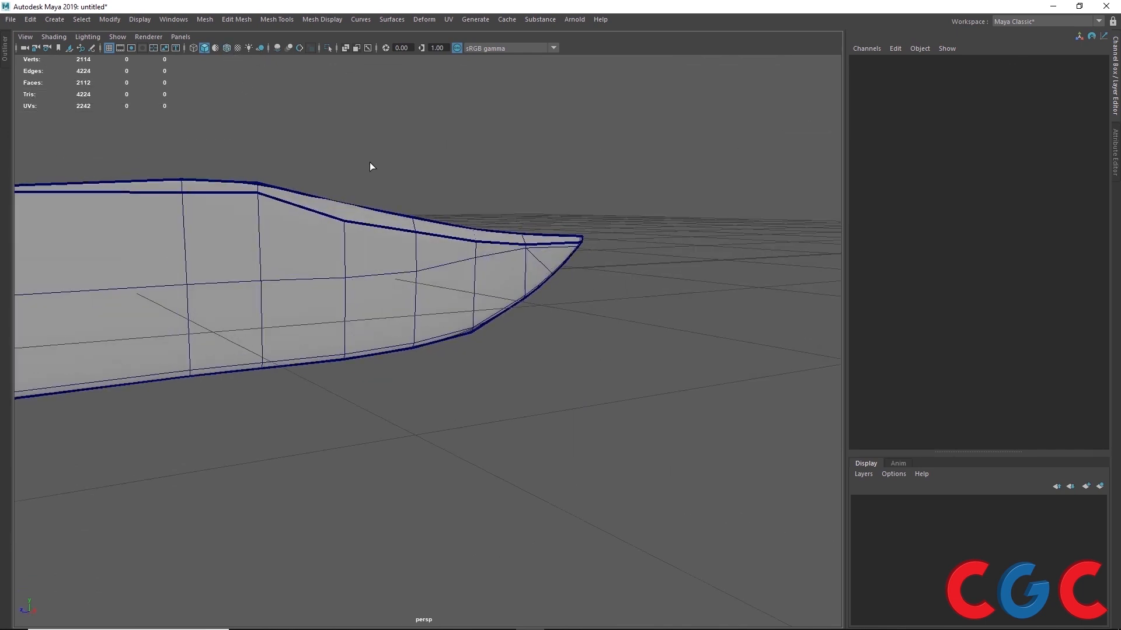
# - Examine the creased blade's cutting edge from several angles and compare its curve toward the tip with the side-view reference
pyautogui.scroll(-5, 380, 172)
pyautogui.keyDown('alt'); pyautogui.moveTo(399, 187); pyautogui.dragTo(344, 196); pyautogui.keyUp('alt')
pyautogui.scroll(5, 289, 281)
pyautogui.keyDown('alt'); pyautogui.moveTo(356, 354); pyautogui.dragTo(453, 192); pyautogui.keyUp('alt')
pyautogui.scroll(5, 500, 157)
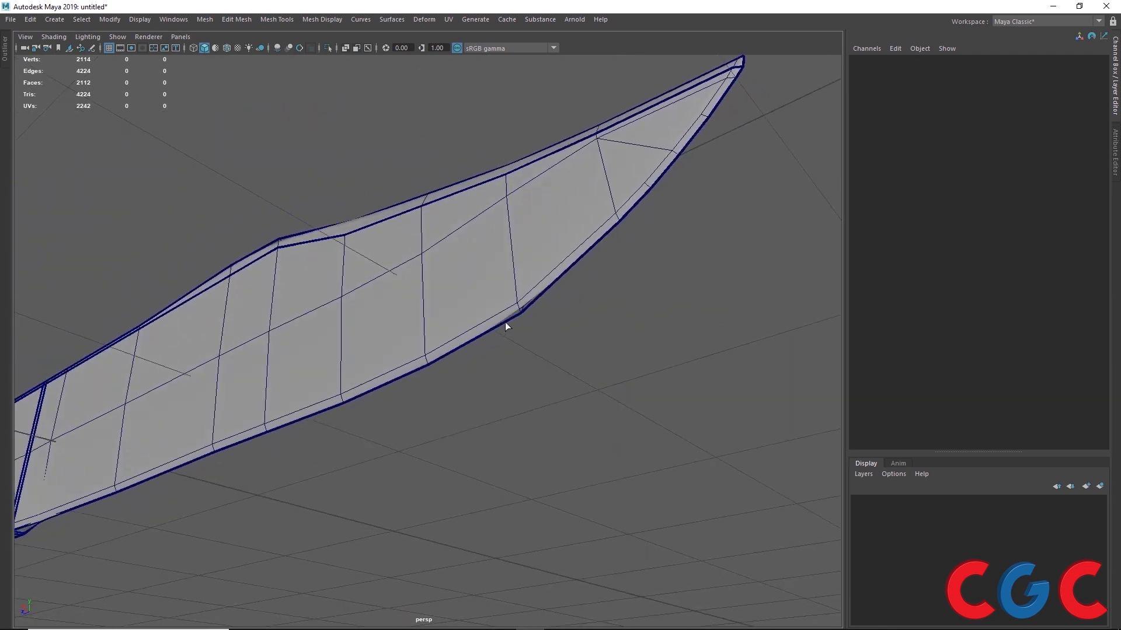
pyautogui.press('space')
pyautogui.press('space')
pyautogui.scroll(3, 628, 279)
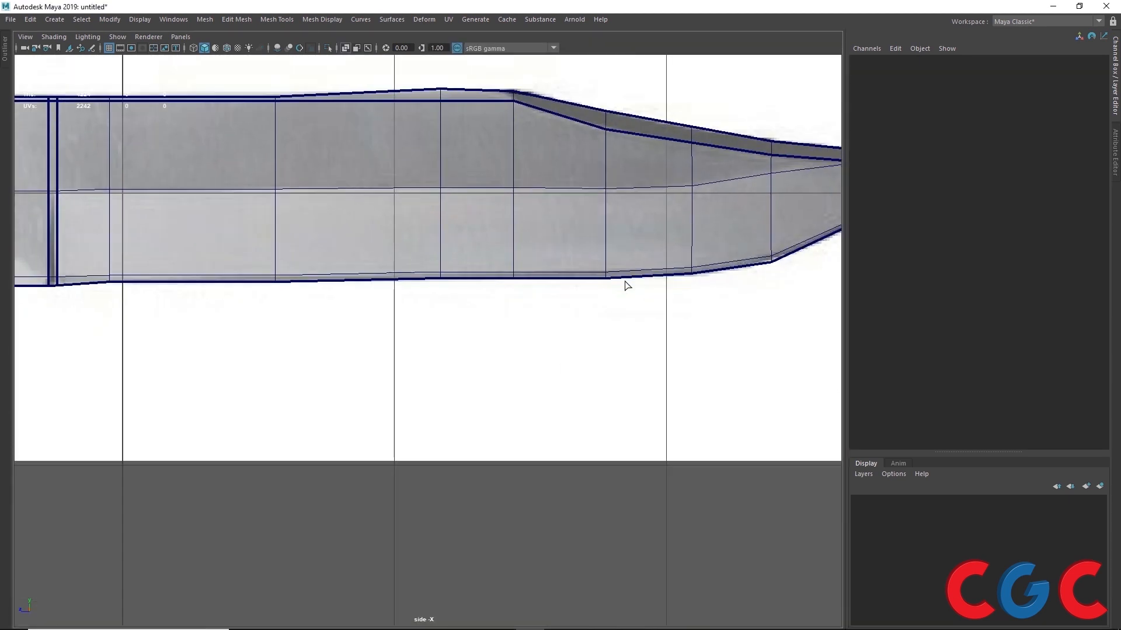
# - Create a polygon plane over the handle in the side-view reference, from the guard to the butt, about 2.067 wide and 0.662 high
pyautogui.keyDown('alt'); pyautogui.moveTo(657, 256); pyautogui.dragTo(740, 279, button='middle'); pyautogui.keyUp('alt')
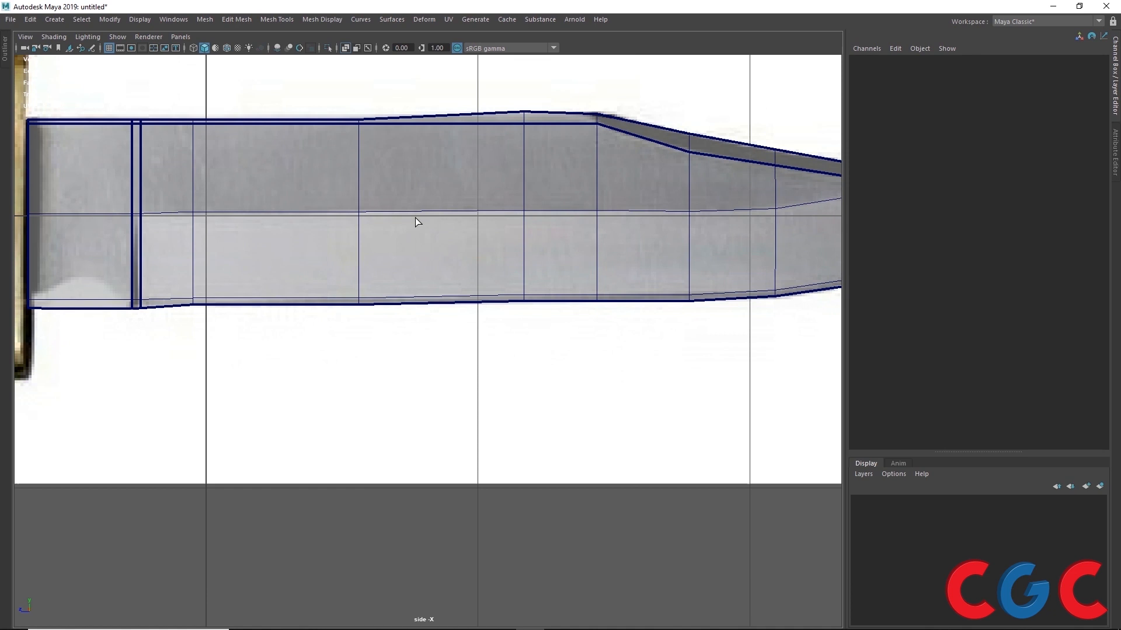
pyautogui.rightClick(387, 207)
pyautogui.scroll(-5, 411, 193)
pyautogui.scroll(3, 401, 279)
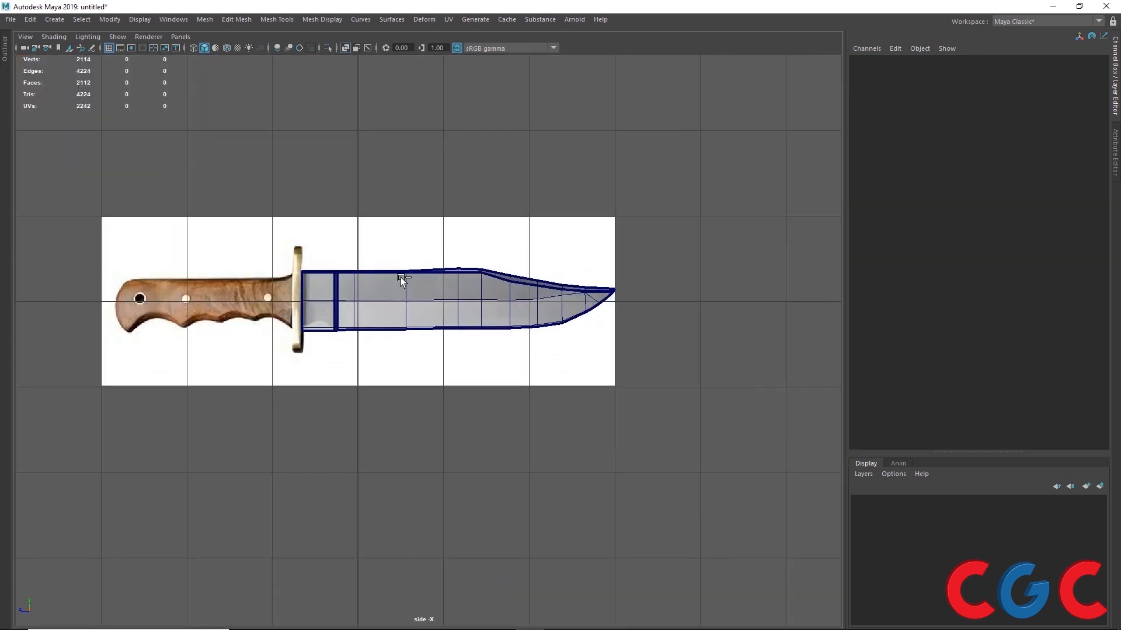
pyautogui.scroll(3, 250, 290)
pyautogui.keyDown('alt'); pyautogui.moveTo(285, 264); pyautogui.dragTo(542, 263, button='middle'); pyautogui.keyUp('alt')
pyautogui.scroll(3, 507, 222)
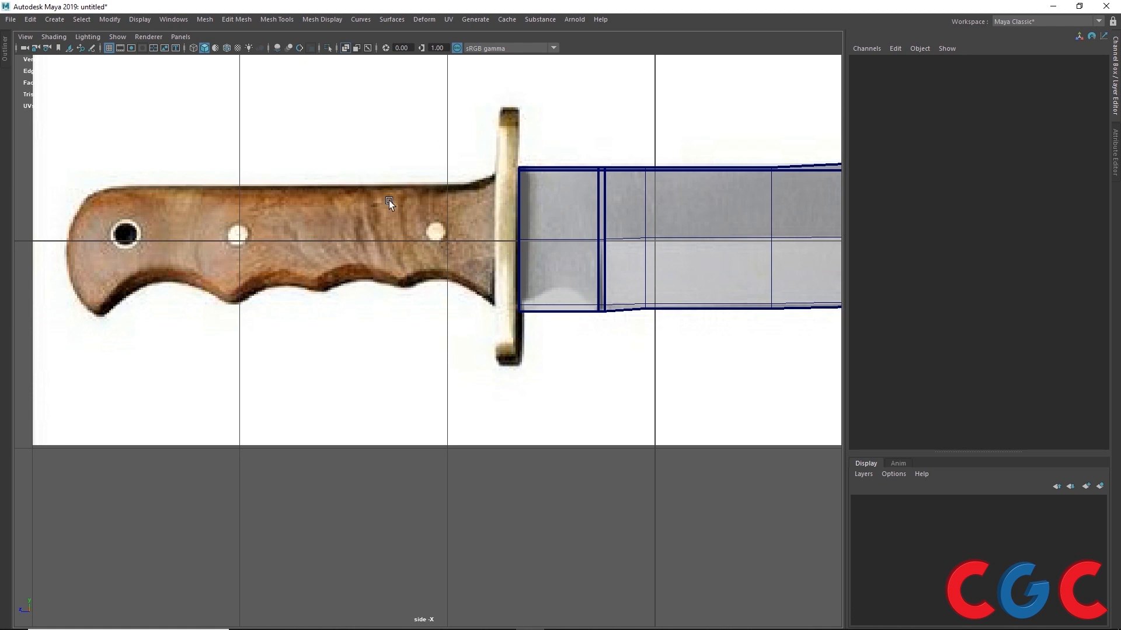
pyautogui.keyDown('alt'); pyautogui.moveTo(389, 201); pyautogui.dragTo(541, 197, button='middle'); pyautogui.keyUp('alt')
pyautogui.click(484, 202)
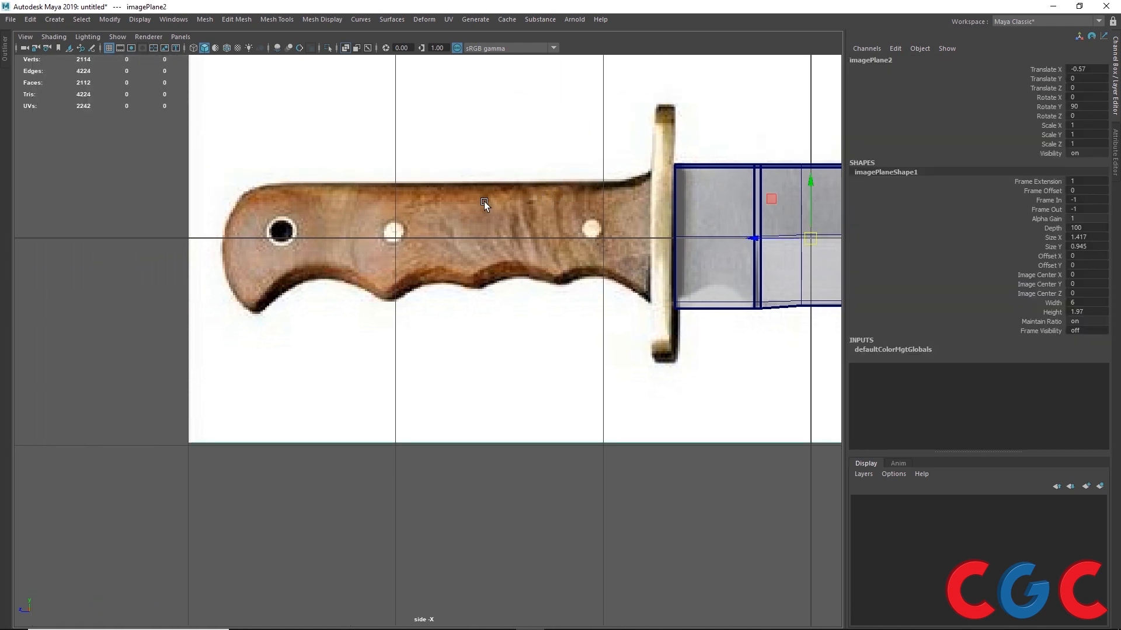
pyautogui.scroll(2, 485, 202)
pyautogui.keyDown('shift'); pyautogui.rightClick(457, 198); pyautogui.keyUp('shift')
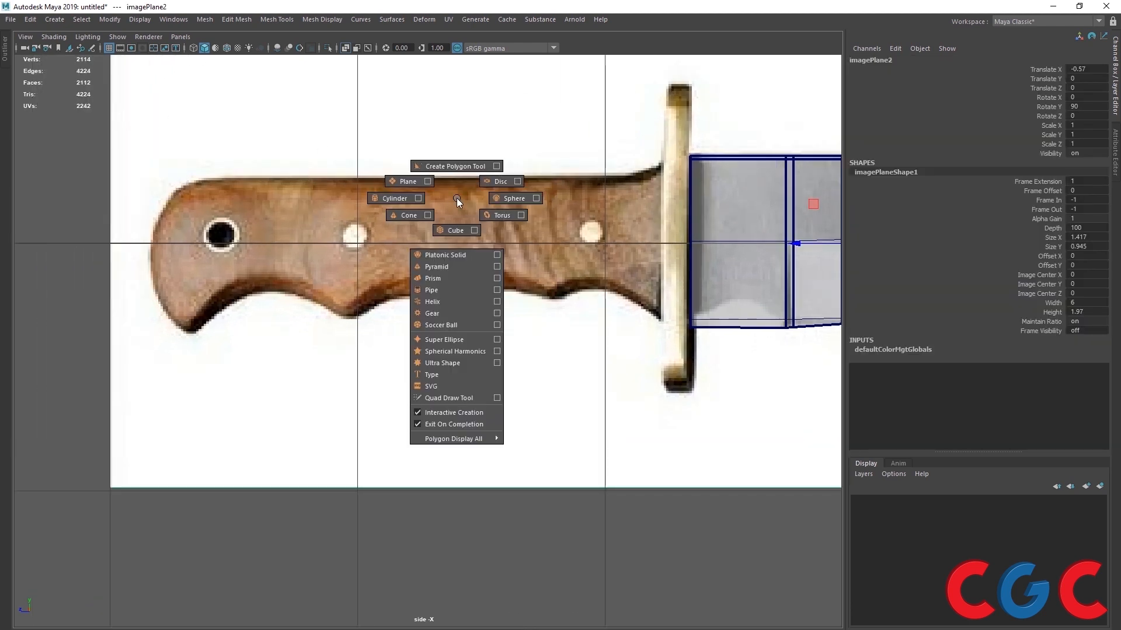
pyautogui.moveTo(456, 198); pyautogui.dragTo(412, 183, button='right')
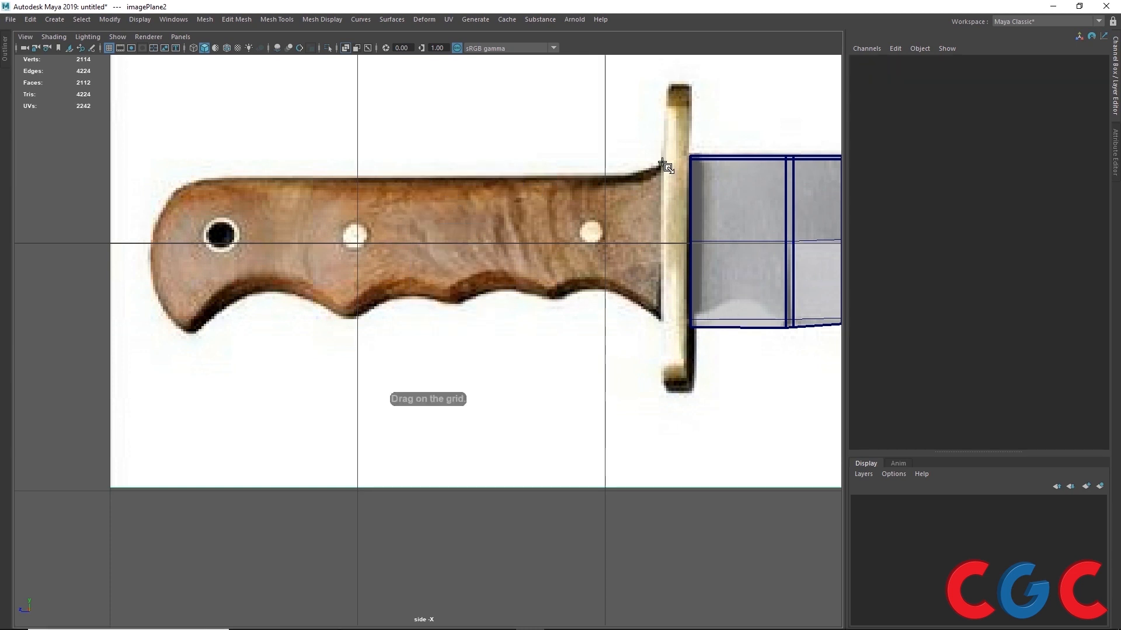
pyautogui.moveTo(662, 164); pyautogui.dragTo(150, 327)
# - Set the handle plane's subdivisions to 7 in width and 2 in height
pyautogui.click(1031, 216)
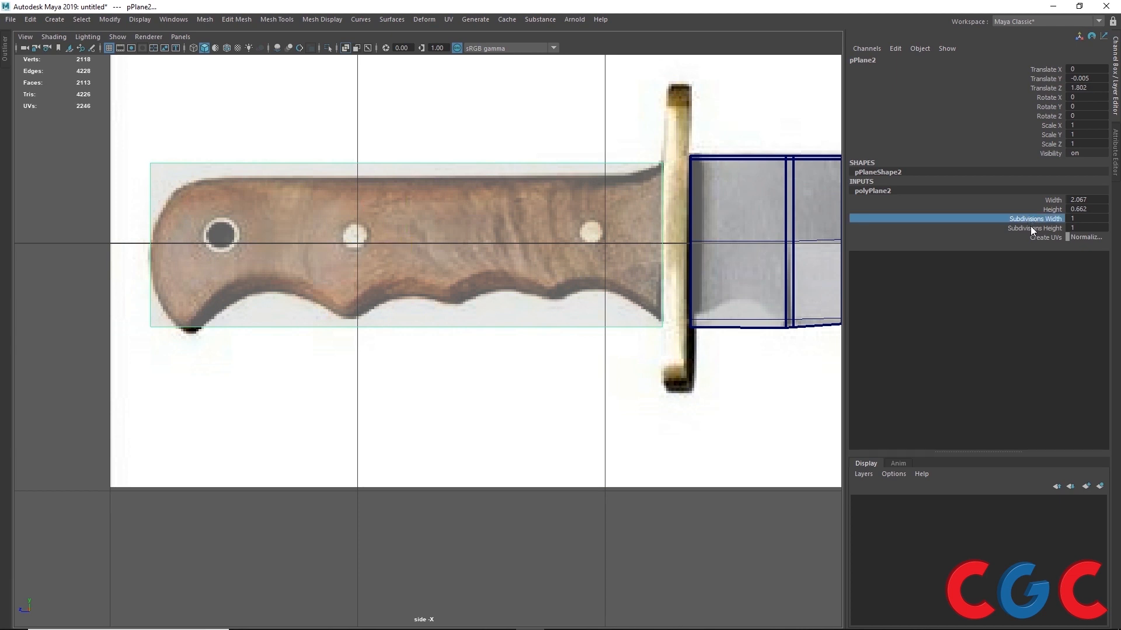
pyautogui.moveTo(508, 288); pyautogui.dragTo(541, 252, button='middle')
pyautogui.click(1052, 228)
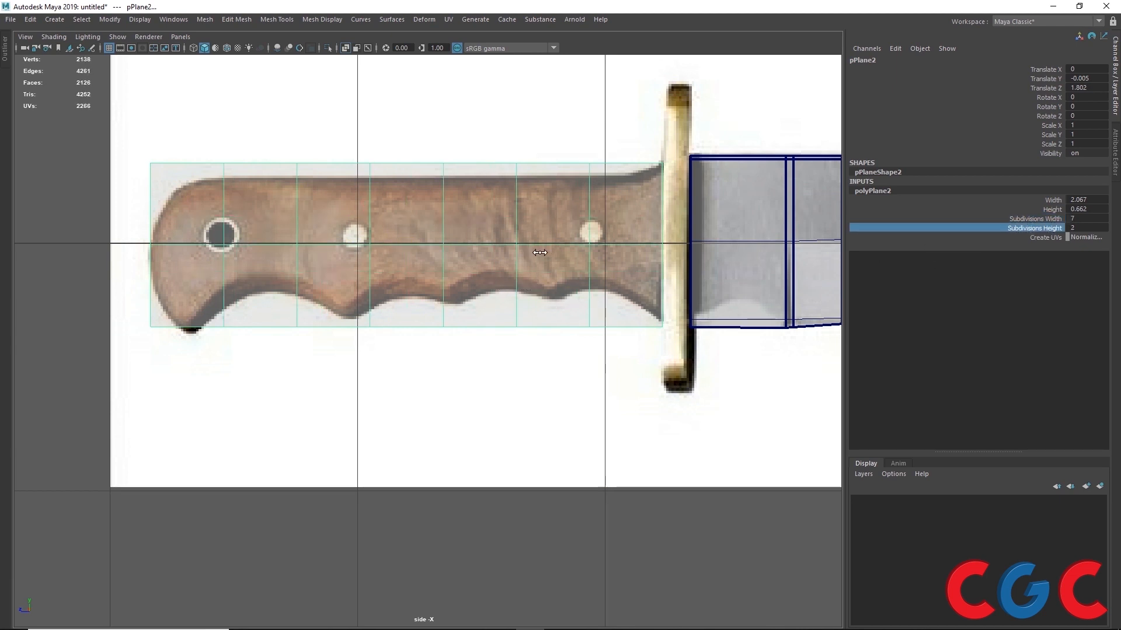
# - Lower the plane's upper row of vertices, except the corner at the guard, to the handle's top edge
pyautogui.scroll(3, 215, 255)
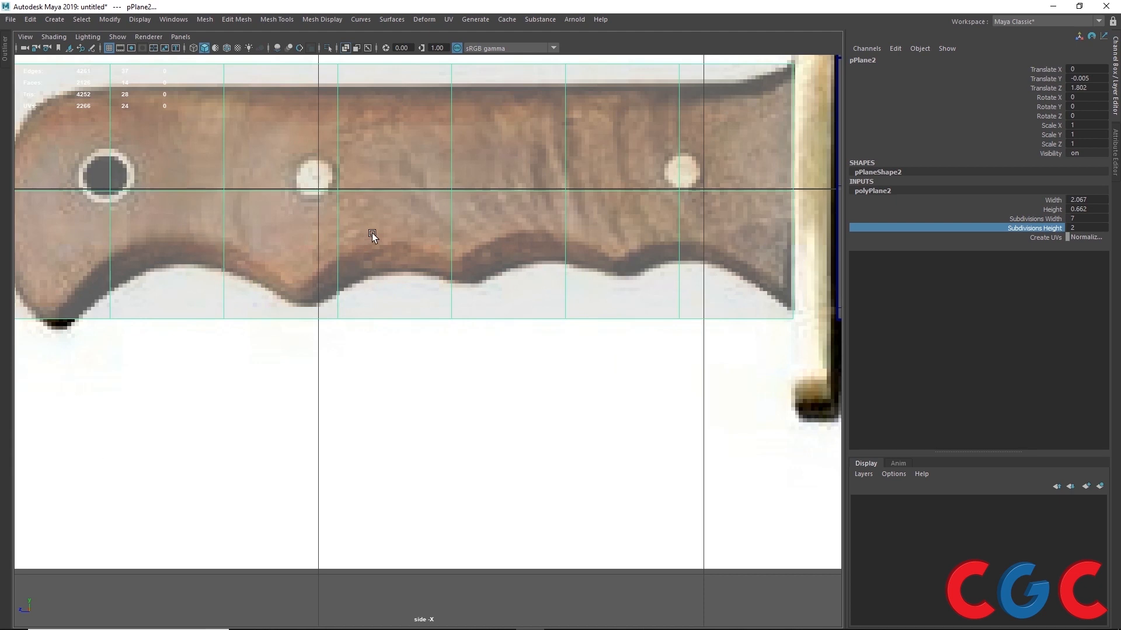
pyautogui.keyDown('alt'); pyautogui.moveTo(569, 243); pyautogui.dragTo(605, 250, button='middle'); pyautogui.keyUp('alt')
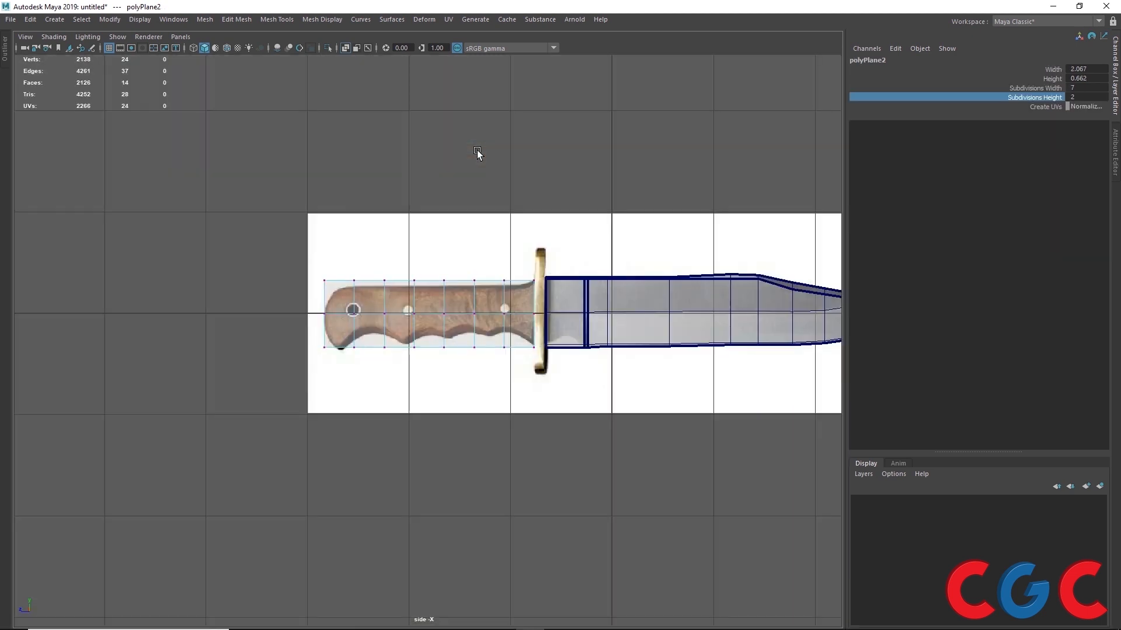
pyautogui.moveTo(560, 223); pyautogui.dragTo(236, 271)
pyautogui.scroll(4, 303, 228)
pyautogui.moveTo(395, 150); pyautogui.dragTo(395, 161)
pyautogui.scroll(2, 245, 358)
# - Try to raise the lower-edge vertex near the rear finger ridge
pyautogui.click(390, 358)
pyautogui.scroll(3, 387, 338)
pyautogui.moveTo(383, 316); pyautogui.dragTo(376, 296)
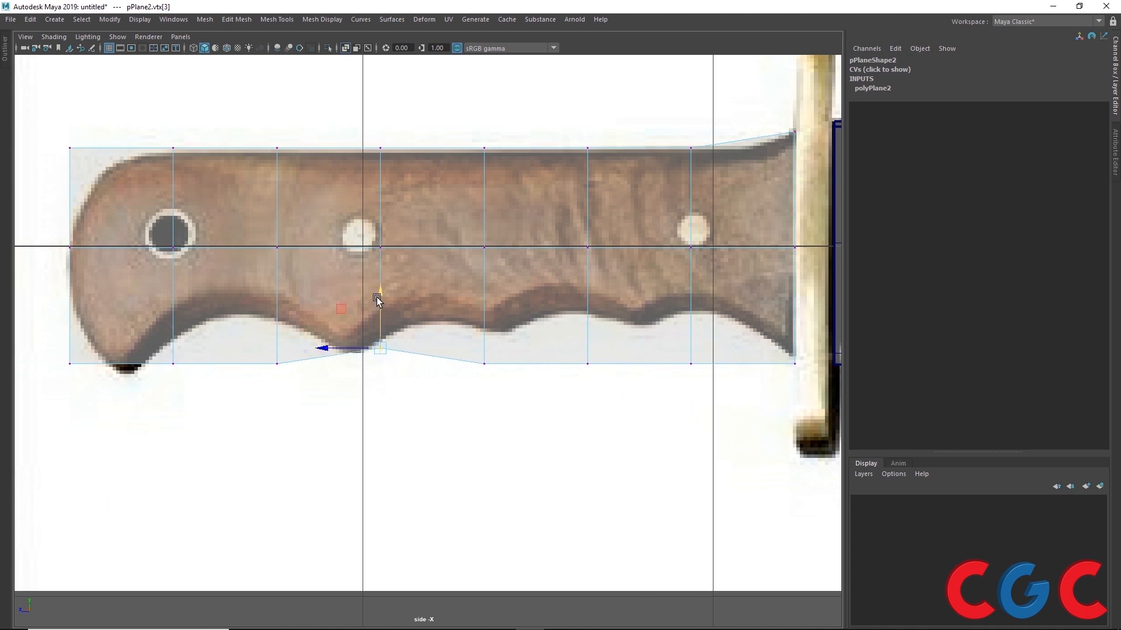
pyautogui.hotkey('ctrl', 'z')
# - Shift the plane's inner vertex columns lengthwise to line up with the finger ridges and grooves of the handle reference
pyautogui.moveTo(403, 121); pyautogui.dragTo(350, 426)
pyautogui.moveTo(342, 257); pyautogui.dragTo(320, 260)
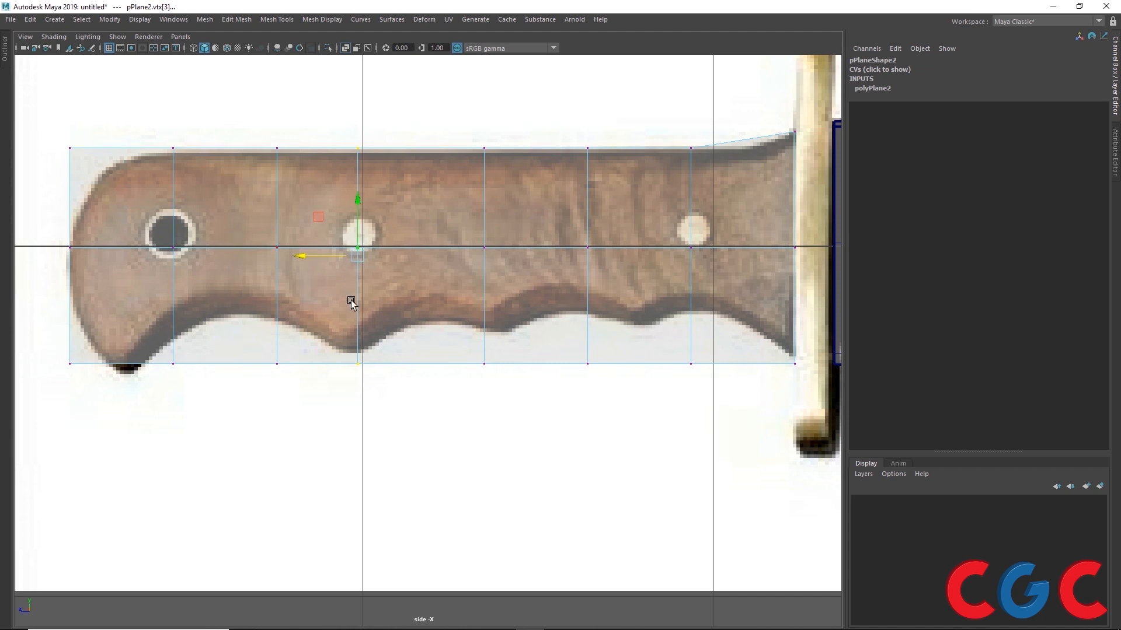
pyautogui.scroll(2, 349, 250)
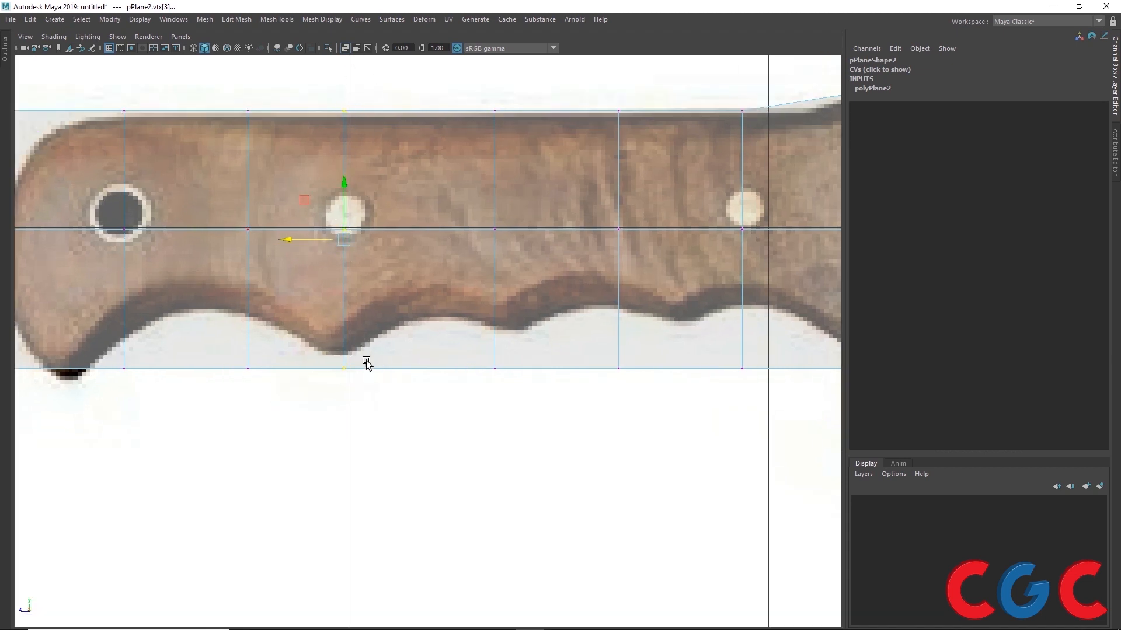
pyautogui.click(494, 229)
pyautogui.scroll(-2, 443, 365)
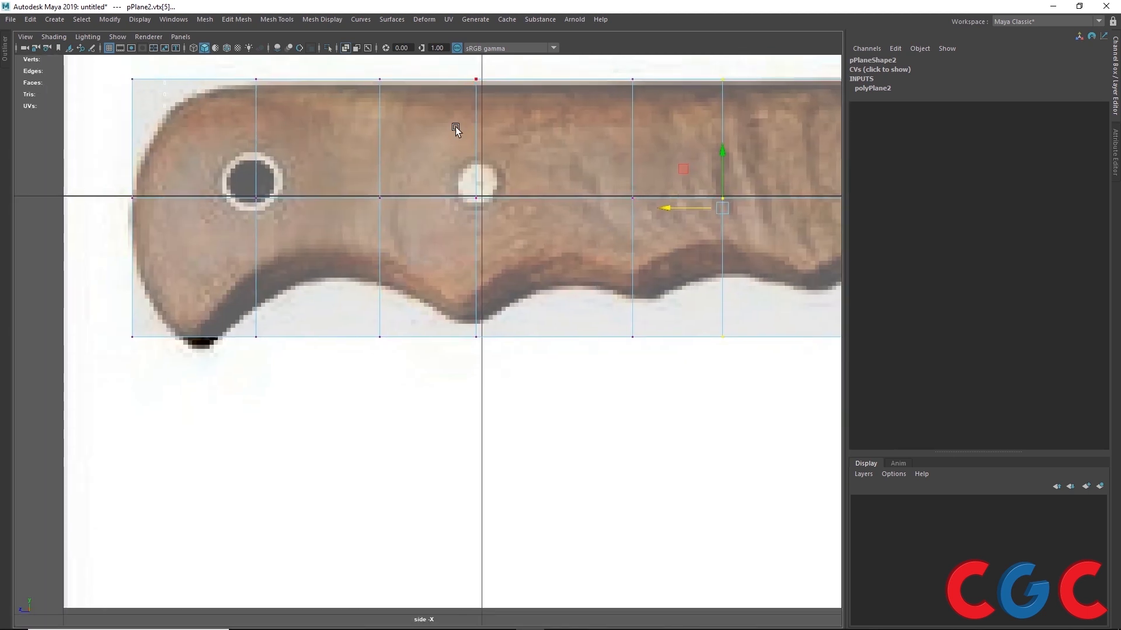
pyautogui.moveTo(403, 61); pyautogui.dragTo(363, 374)
pyautogui.moveTo(499, 67); pyautogui.dragTo(438, 439)
pyautogui.moveTo(448, 209); pyautogui.dragTo(436, 212)
pyautogui.moveTo(401, 64); pyautogui.dragTo(332, 428)
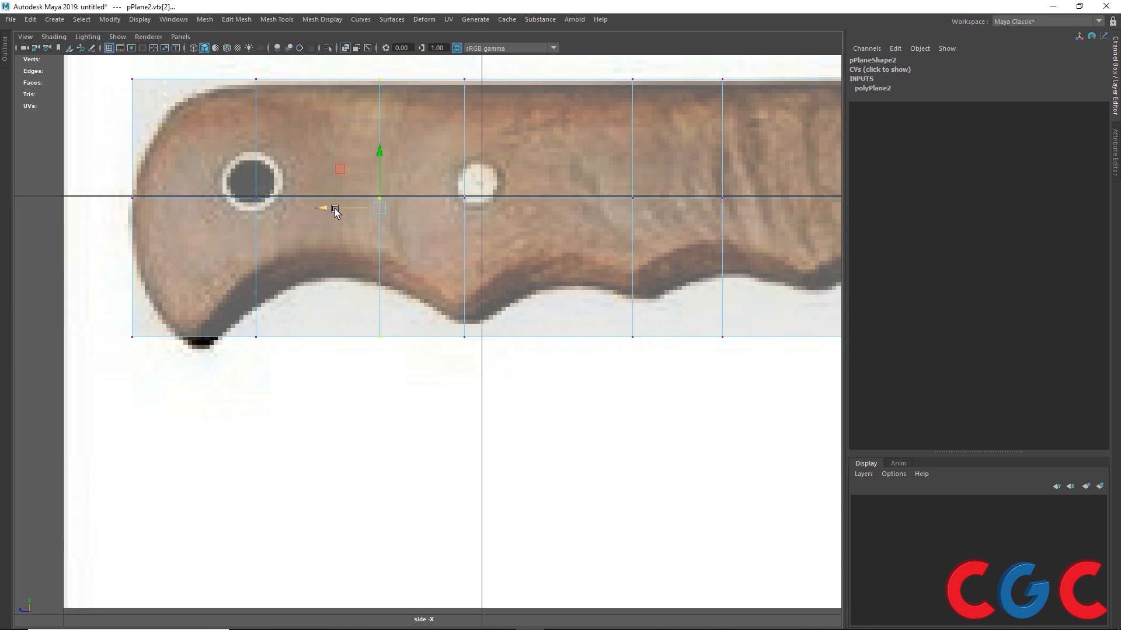
pyautogui.moveTo(328, 209); pyautogui.dragTo(292, 208)
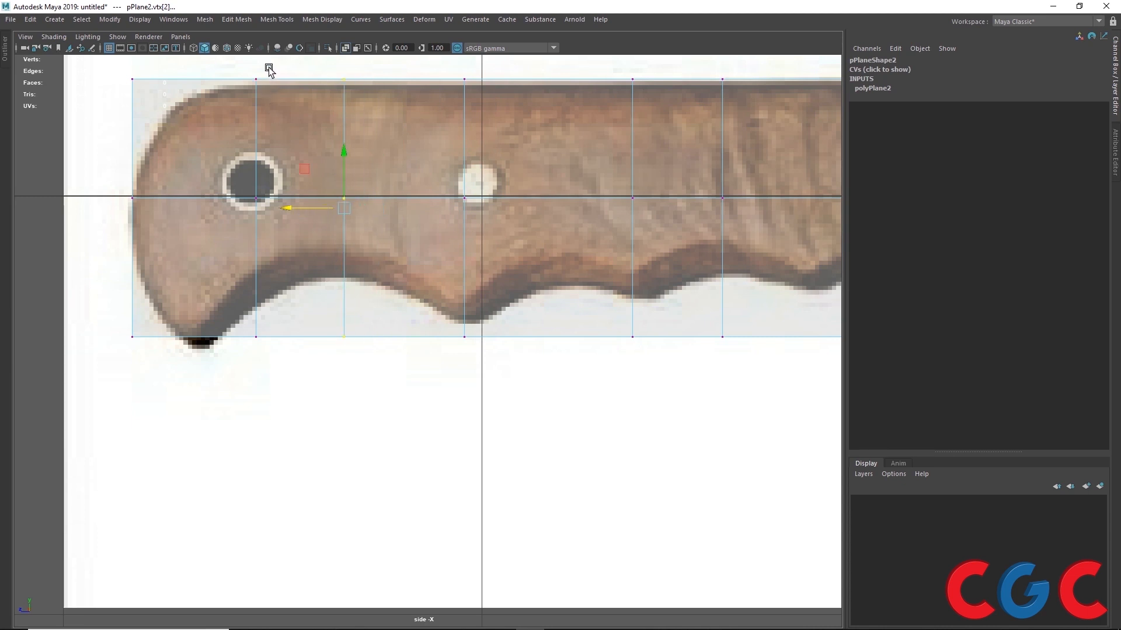
# - Raise the plane's middle row of vertices so it runs through the handle pins
pyautogui.scroll(-5, 352, 270)
pyautogui.scroll(5, 434, 323)
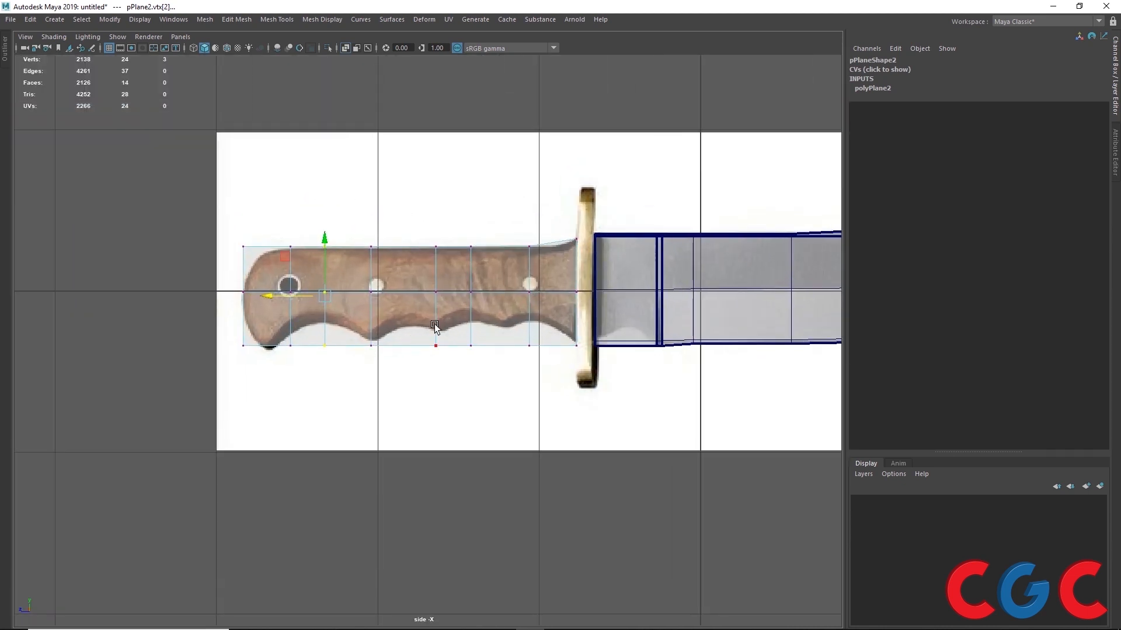
pyautogui.moveTo(690, 248); pyautogui.dragTo(120, 278)
pyautogui.scroll(2, 306, 251)
pyautogui.moveTo(387, 177); pyautogui.dragTo(387, 166)
pyautogui.scroll(3, 387, 166)
# - Move the upper and lower corner vertices at the butt inward to follow the handle's rounded end
pyautogui.keyDown('alt'); pyautogui.moveTo(129, 285); pyautogui.dragTo(376, 258, button='middle'); pyautogui.keyUp('alt')
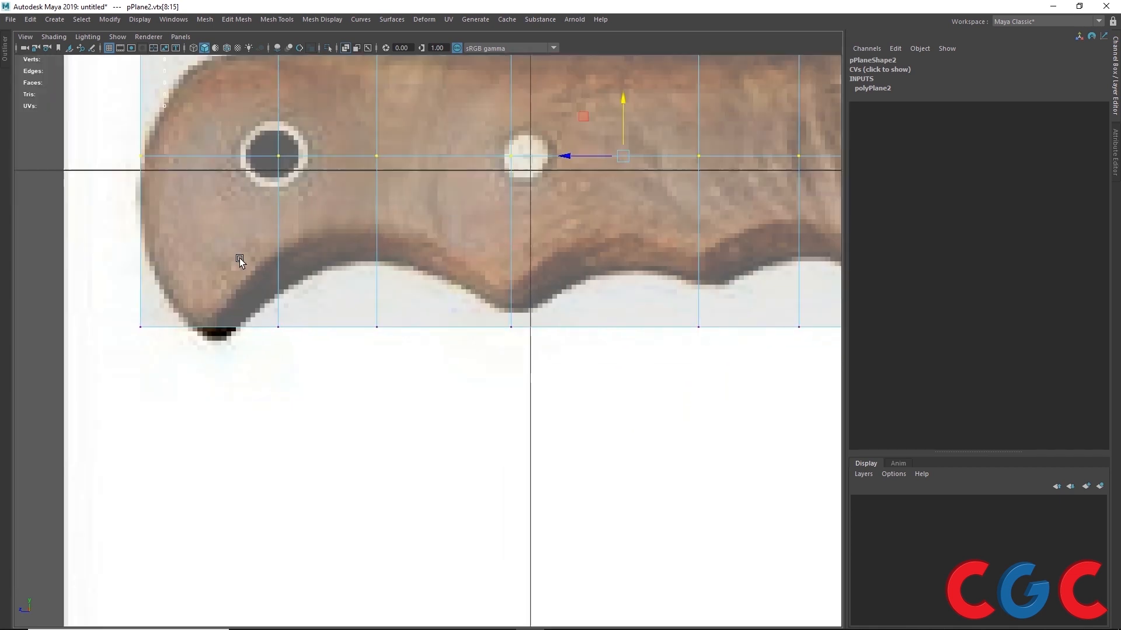
pyautogui.keyDown('alt'); pyautogui.moveTo(263, 292); pyautogui.dragTo(460, 342, button='middle'); pyautogui.keyUp('alt')
pyautogui.press('F8')
pyautogui.moveTo(458, 233); pyautogui.dragTo(408, 231, button='right')
pyautogui.keyDown('alt'); pyautogui.moveTo(316, 68); pyautogui.dragTo(275, 133, button='middle'); pyautogui.keyUp('alt')
pyautogui.click(296, 157)
pyautogui.moveTo(297, 156); pyautogui.dragTo(328, 202)
pyautogui.click(296, 445)
pyautogui.moveTo(297, 445); pyautogui.dragTo(318, 419)
# - Raise the rear lower-edge vertices to match the handle outline behind, within and in front of the large rear finger groove
pyautogui.keyDown('alt'); pyautogui.moveTo(441, 421); pyautogui.dragTo(378, 440, button='middle'); pyautogui.keyUp('alt')
pyautogui.click(372, 464)
pyautogui.moveTo(375, 414); pyautogui.dragTo(376, 381)
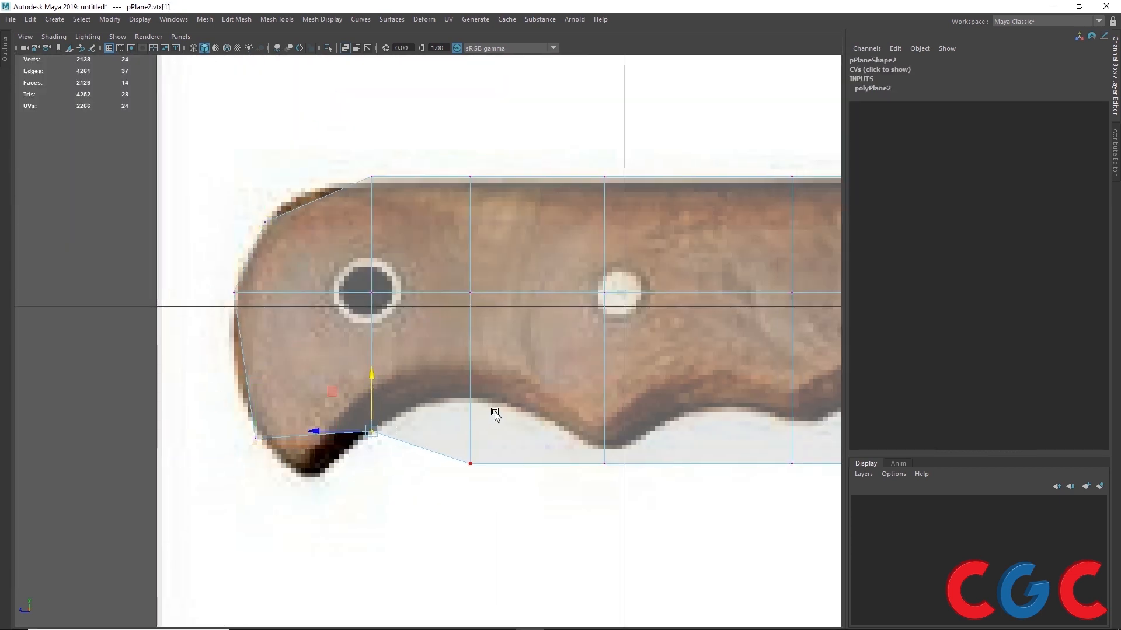
pyautogui.click(470, 464)
pyautogui.moveTo(477, 409); pyautogui.dragTo(479, 343)
pyautogui.click(604, 464)
pyautogui.moveTo(604, 411); pyautogui.dragTo(605, 395)
# - Raise the remaining lower-edge vertices from the middle finger ridge to the guard corner to match the handle's underside
pyautogui.keyDown('alt'); pyautogui.moveTo(656, 463); pyautogui.dragTo(368, 488, button='middle'); pyautogui.keyUp('alt')
pyautogui.click(508, 482)
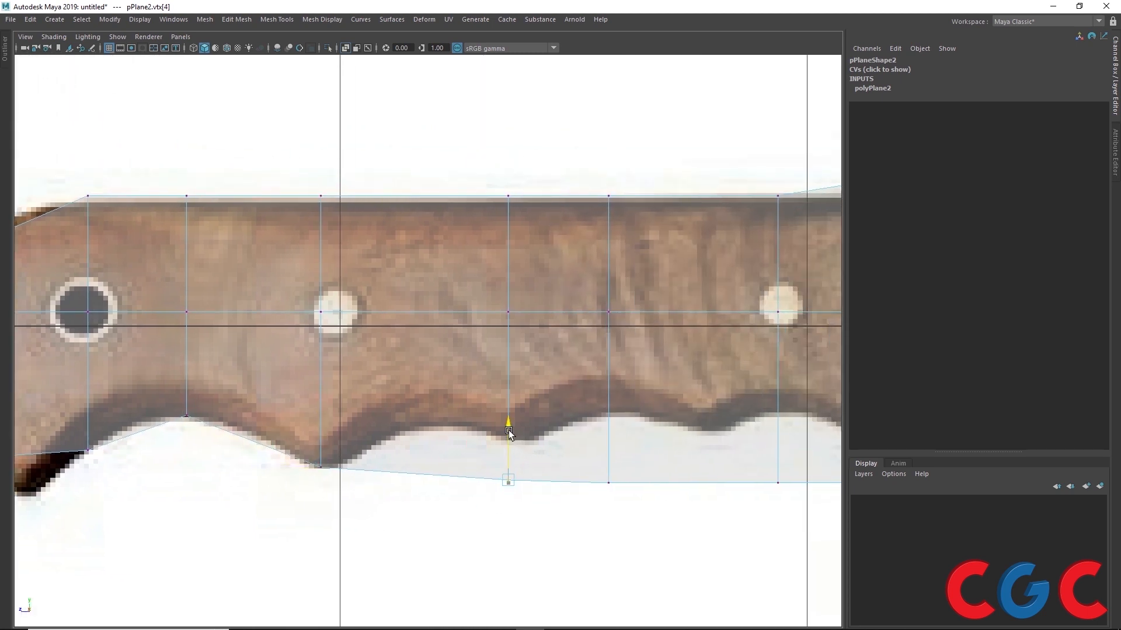
pyautogui.moveTo(509, 429); pyautogui.dragTo(517, 394)
pyautogui.moveTo(661, 462); pyautogui.dragTo(559, 547)
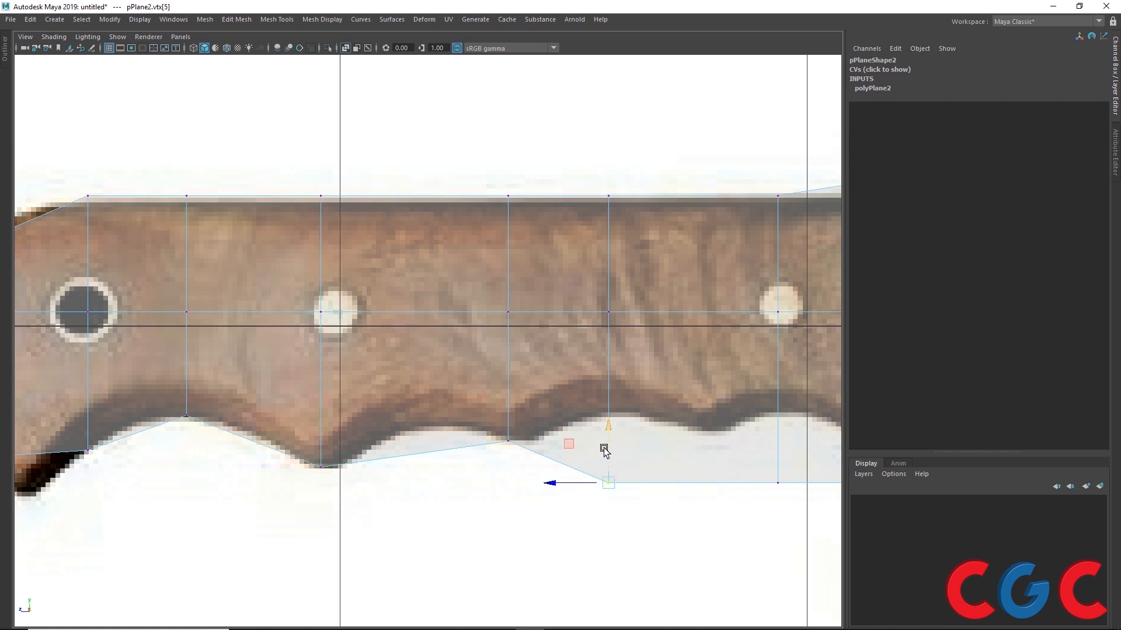
pyautogui.moveTo(607, 441); pyautogui.dragTo(614, 372)
pyautogui.keyDown('alt'); pyautogui.moveTo(796, 447); pyautogui.dragTo(520, 447, button='middle'); pyautogui.keyUp('alt')
pyautogui.moveTo(520, 447); pyautogui.dragTo(460, 521)
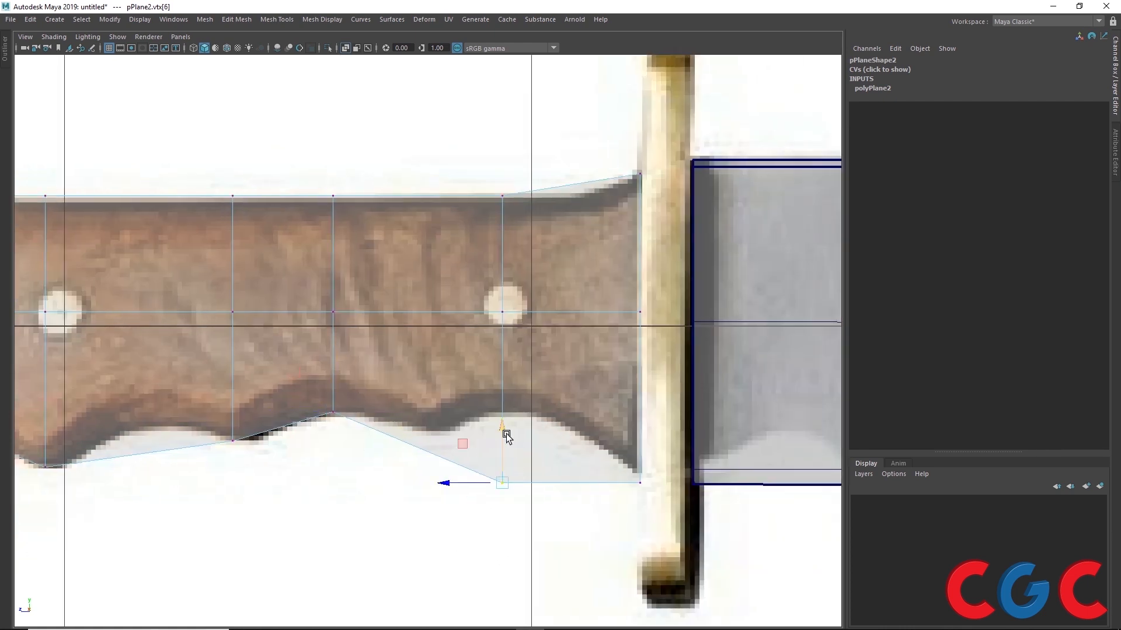
pyautogui.moveTo(506, 438); pyautogui.dragTo(512, 362)
pyautogui.click(640, 483)
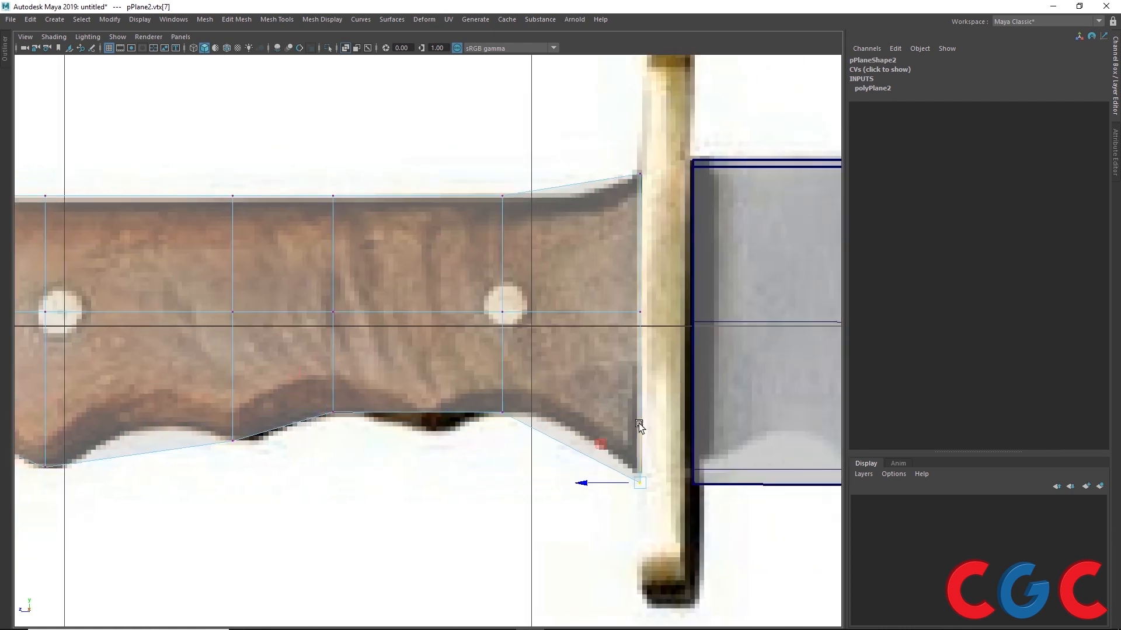
pyautogui.moveTo(639, 423); pyautogui.dragTo(639, 416)
# - Insert four vertical edge loops: between the front pin and guard, at the front finger ridge, in the middle groove, and near the butt
pyautogui.keyDown('alt'); pyautogui.moveTo(626, 163); pyautogui.dragTo(658, 141, button='middle'); pyautogui.keyUp('alt')
pyautogui.keyDown('shift'); pyautogui.rightClick(670, 198); pyautogui.keyUp('shift')
pyautogui.moveTo(670, 198); pyautogui.dragTo(707, 172, button='right')
pyautogui.keyDown('shift'); pyautogui.moveTo(632, 230); pyautogui.dragTo(557, 248, button='right'); pyautogui.keyUp('shift')
pyautogui.click(575, 289)
pyautogui.keyDown('alt'); pyautogui.moveTo(439, 242); pyautogui.dragTo(639, 211, button='middle'); pyautogui.keyUp('alt')
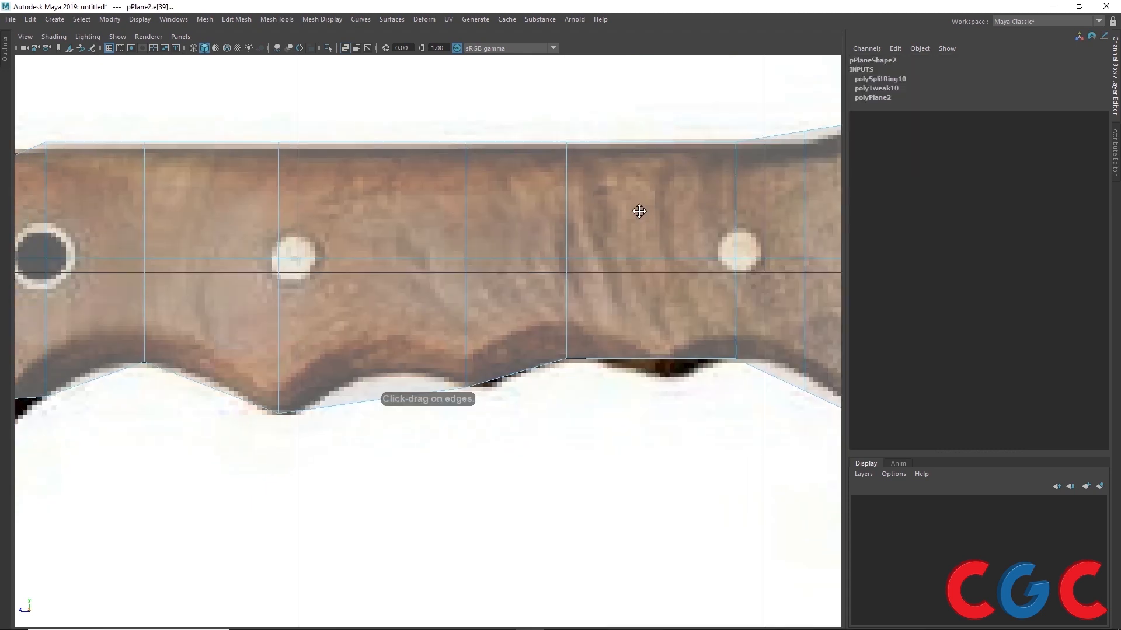
pyautogui.click(655, 357)
pyautogui.keyDown('alt'); pyautogui.moveTo(429, 338); pyautogui.dragTo(594, 304, button='middle'); pyautogui.keyUp('alt')
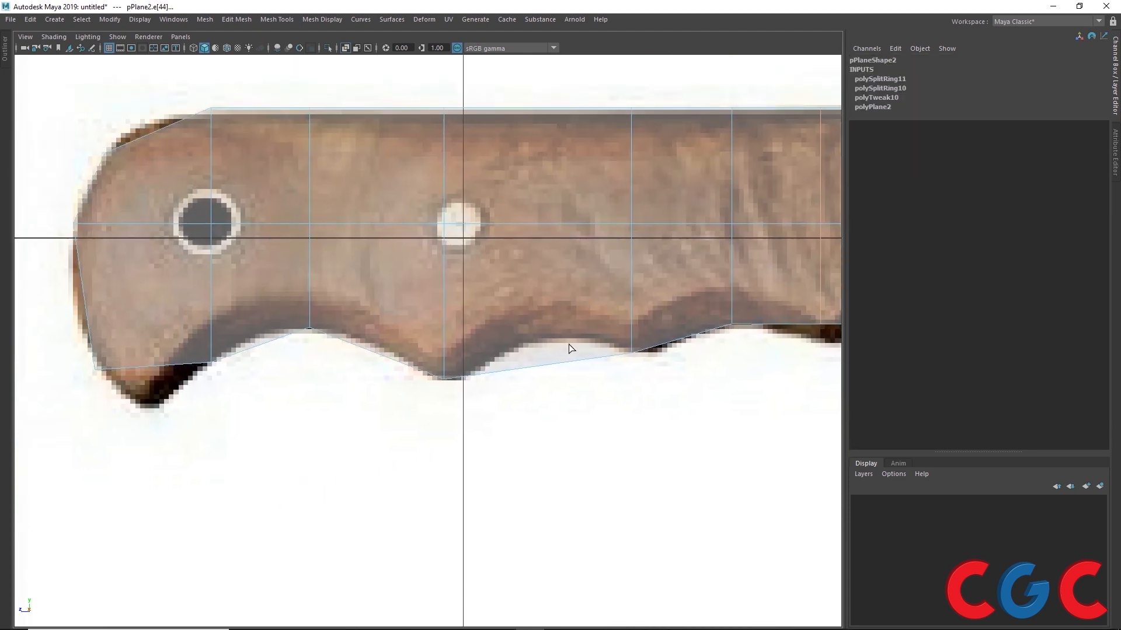
pyautogui.click(543, 370)
pyautogui.keyDown('alt'); pyautogui.moveTo(339, 362); pyautogui.dragTo(537, 333, button='middle'); pyautogui.keyUp('alt')
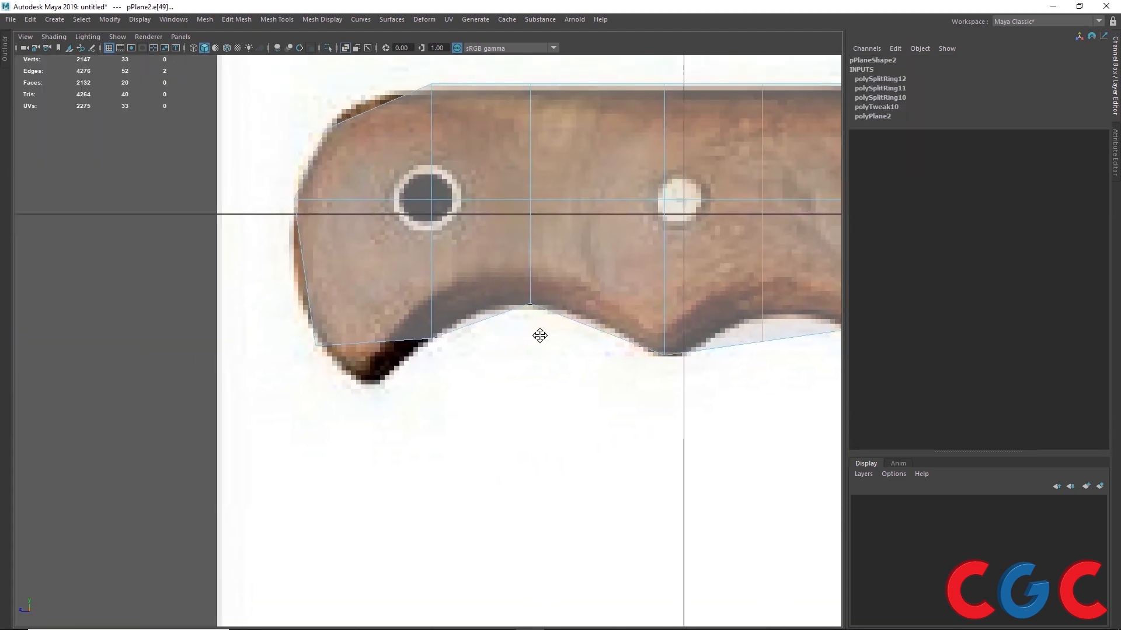
pyautogui.keyDown('alt'); pyautogui.moveTo(391, 274); pyautogui.dragTo(340, 338, button='middle'); pyautogui.keyUp('alt')
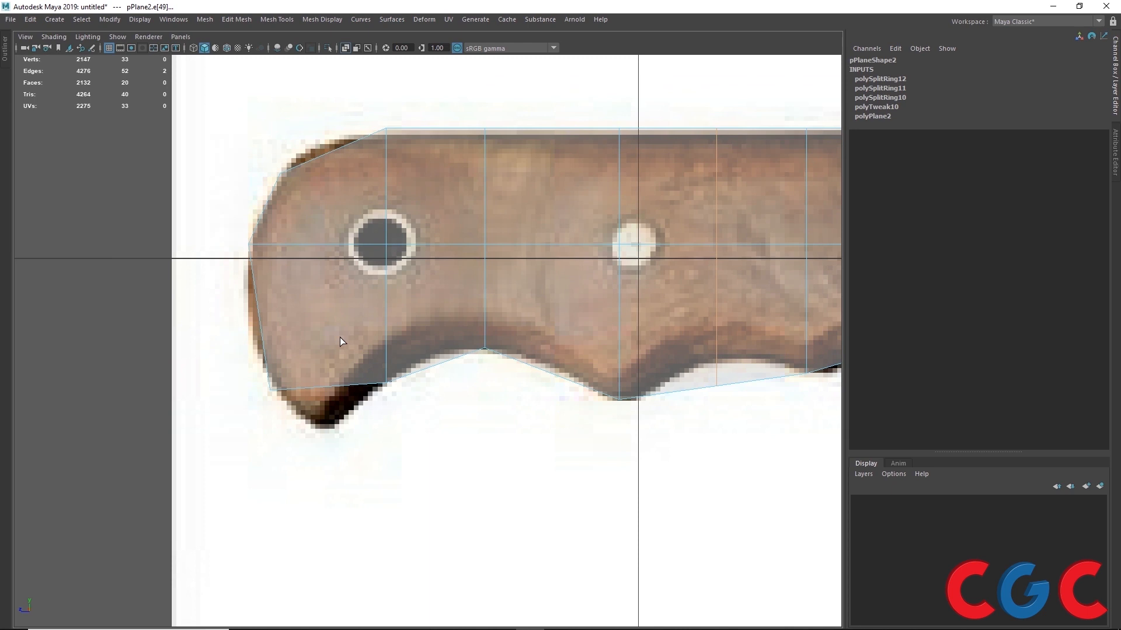
pyautogui.click(306, 244)
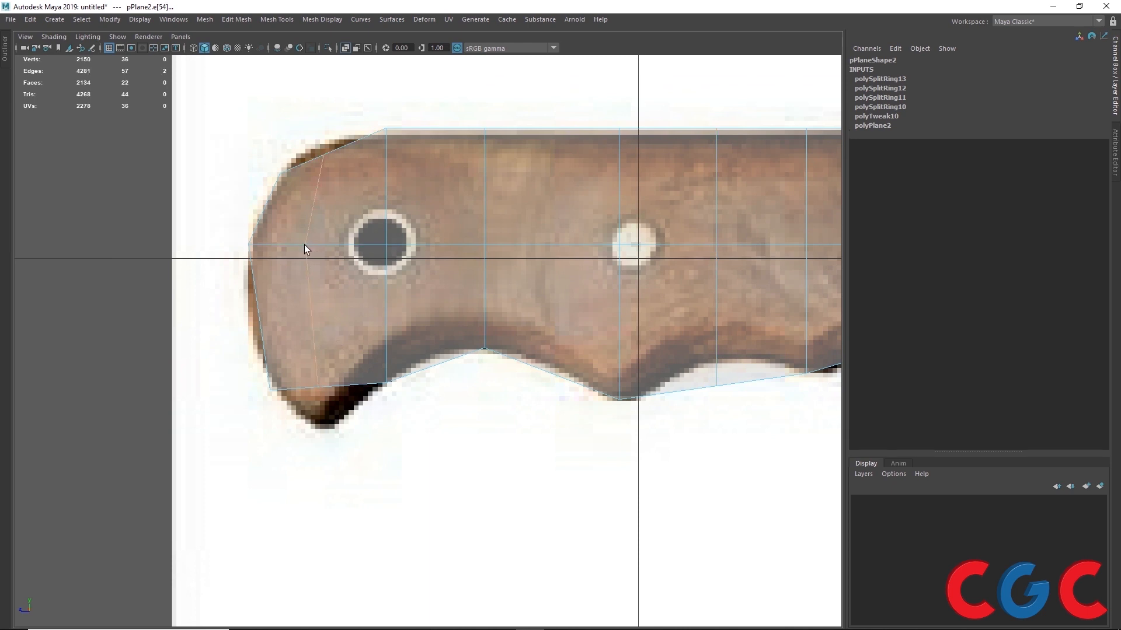
# - Fit the butt loop's end vertices and the lower rear corner to the reference outline, and centre the nearby middle vertex in the hole
pyautogui.moveTo(303, 244); pyautogui.dragTo(266, 242, button='right')
pyautogui.click(326, 155)
pyautogui.moveTo(331, 156); pyautogui.dragTo(326, 144)
pyautogui.click(319, 388)
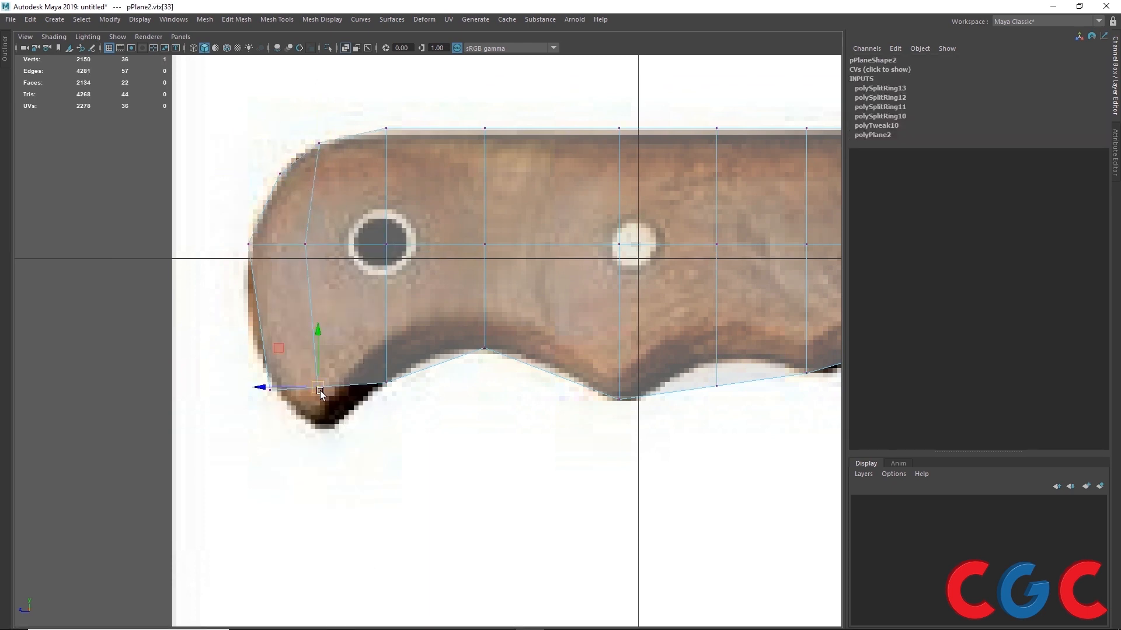
pyautogui.moveTo(319, 388); pyautogui.dragTo(322, 424)
pyautogui.click(268, 392)
pyautogui.moveTo(269, 394); pyautogui.dragTo(261, 370)
pyautogui.keyDown('alt'); pyautogui.moveTo(370, 397); pyautogui.dragTo(242, 397, button='middle'); pyautogui.keyUp('alt')
pyautogui.click(255, 242)
# - Adjust the lower-edge vertices at the middle finger ridge and the groove behind it to the reference outline
pyautogui.keyDown('alt'); pyautogui.moveTo(530, 286); pyautogui.dragTo(302, 286, button='middle'); pyautogui.keyUp('alt')
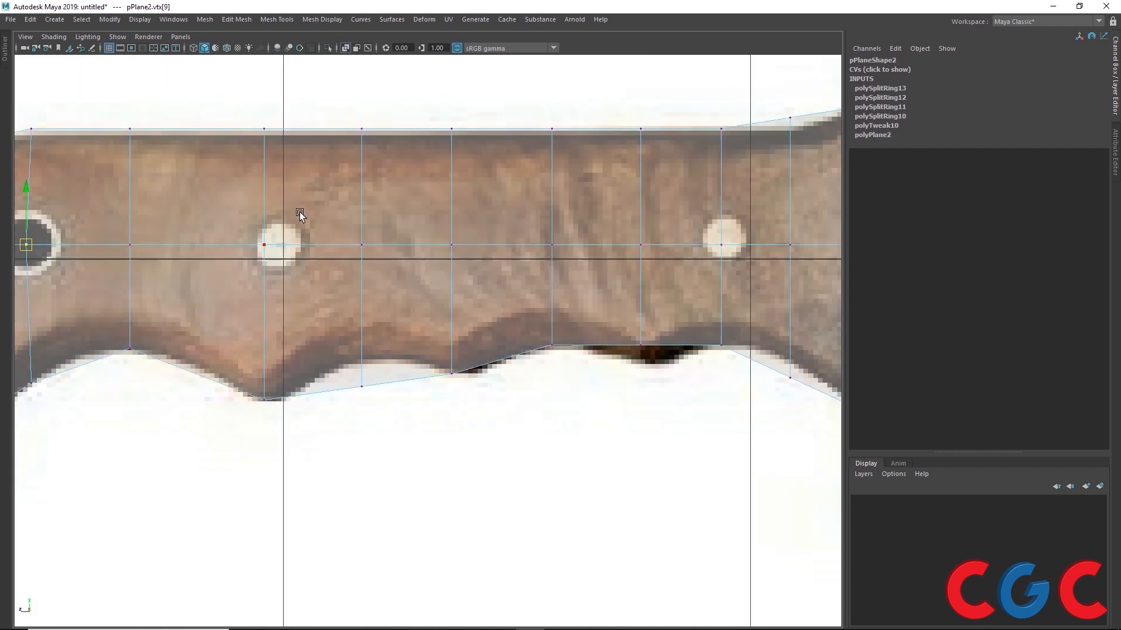
pyautogui.click(263, 244)
pyautogui.keyDown('alt'); pyautogui.moveTo(436, 318); pyautogui.dragTo(201, 318, button='middle'); pyautogui.keyUp('alt')
pyautogui.click(216, 374)
pyautogui.moveTo(216, 375); pyautogui.dragTo(221, 373)
pyautogui.click(127, 388)
pyautogui.moveTo(129, 392); pyautogui.dragTo(131, 365)
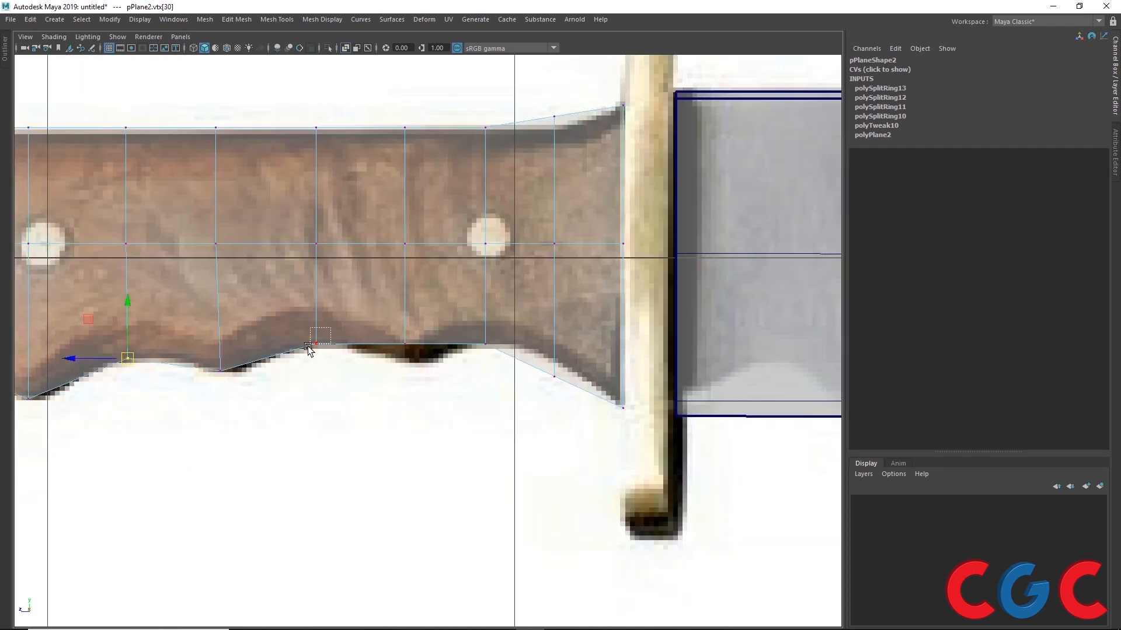
# - Lower the vertex at the front finger ridge and fit the new loop's lower and upper vertices beside the guard to the outline
pyautogui.click(316, 345)
pyautogui.click(405, 346)
pyautogui.moveTo(405, 346); pyautogui.dragTo(407, 364)
pyautogui.click(553, 378)
pyautogui.moveTo(553, 378); pyautogui.dragTo(555, 361)
pyautogui.click(554, 117)
pyautogui.moveTo(554, 118); pyautogui.dragTo(554, 127)
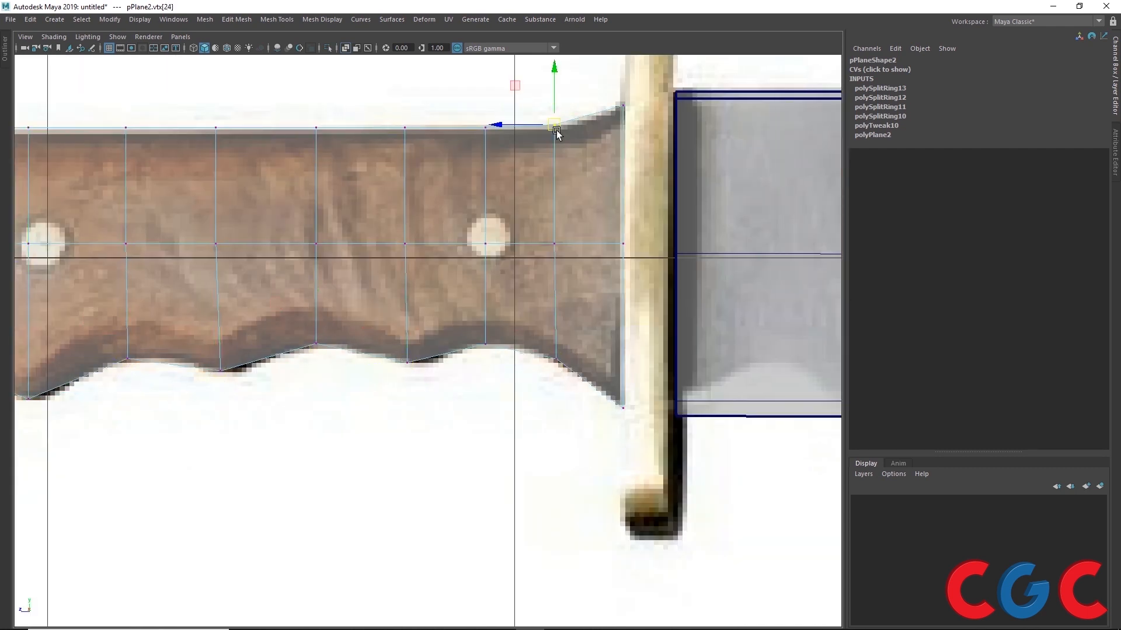
# - Move the middle and top vertices of the rear pin's column toward the guard, in line with the pin's centre
pyautogui.keyDown('alt'); pyautogui.moveTo(62, 270); pyautogui.dragTo(352, 246, button='middle'); pyautogui.keyUp('alt')
pyautogui.moveTo(350, 196); pyautogui.dragTo(278, 260)
pyautogui.moveTo(278, 219); pyautogui.dragTo(292, 218)
pyautogui.moveTo(336, 90); pyautogui.dragTo(253, 153)
pyautogui.moveTo(274, 104); pyautogui.dragTo(290, 103)
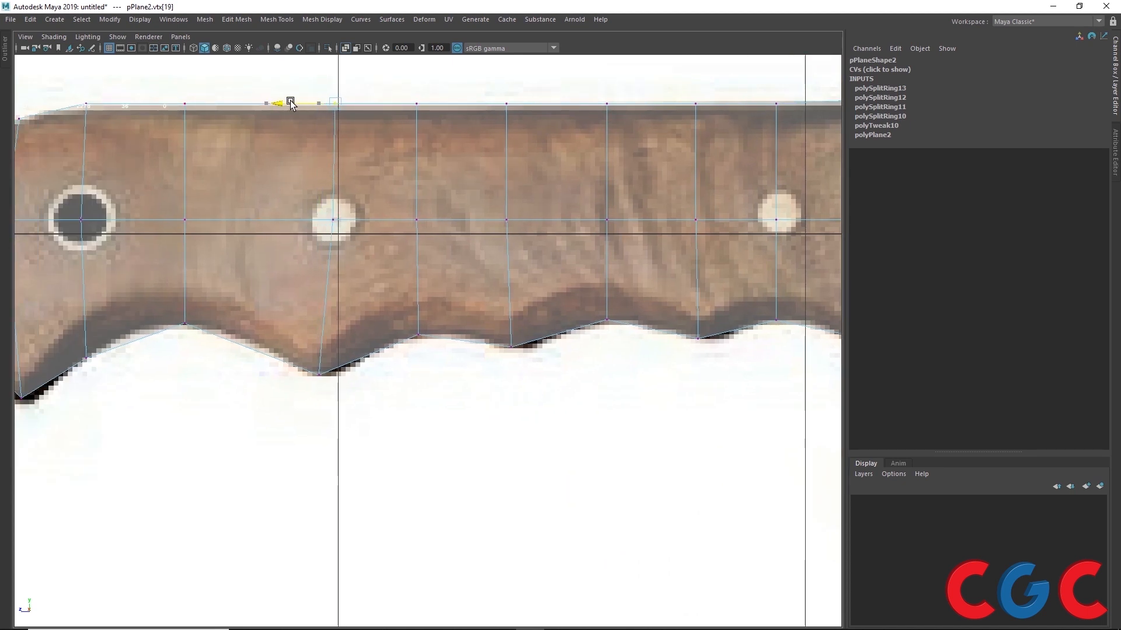
# - Raise the middle-row vertex at the front pin and adjust the one between the pin and the guard
pyautogui.keyDown('alt'); pyautogui.moveTo(461, 213); pyautogui.dragTo(281, 221, button='middle'); pyautogui.keyUp('alt')
pyautogui.moveTo(619, 207); pyautogui.dragTo(564, 251)
pyautogui.moveTo(597, 176); pyautogui.dragTo(597, 170)
pyautogui.moveTo(688, 204); pyautogui.dragTo(642, 249)
pyautogui.moveTo(667, 180); pyautogui.dragTo(731, 171)
# - Shift the front pin's vertex column slightly toward the guard, and raise the middle-row vertex just behind it
pyautogui.click(599, 218)
pyautogui.moveTo(607, 91); pyautogui.dragTo(571, 350)
pyautogui.moveTo(561, 218); pyautogui.dragTo(563, 218)
pyautogui.moveTo(541, 265); pyautogui.dragTo(484, 194)
pyautogui.moveTo(511, 172); pyautogui.dragTo(512, 166)
pyautogui.keyDown('alt'); pyautogui.moveTo(310, 283); pyautogui.dragTo(634, 276, button='middle'); pyautogui.keyUp('alt')
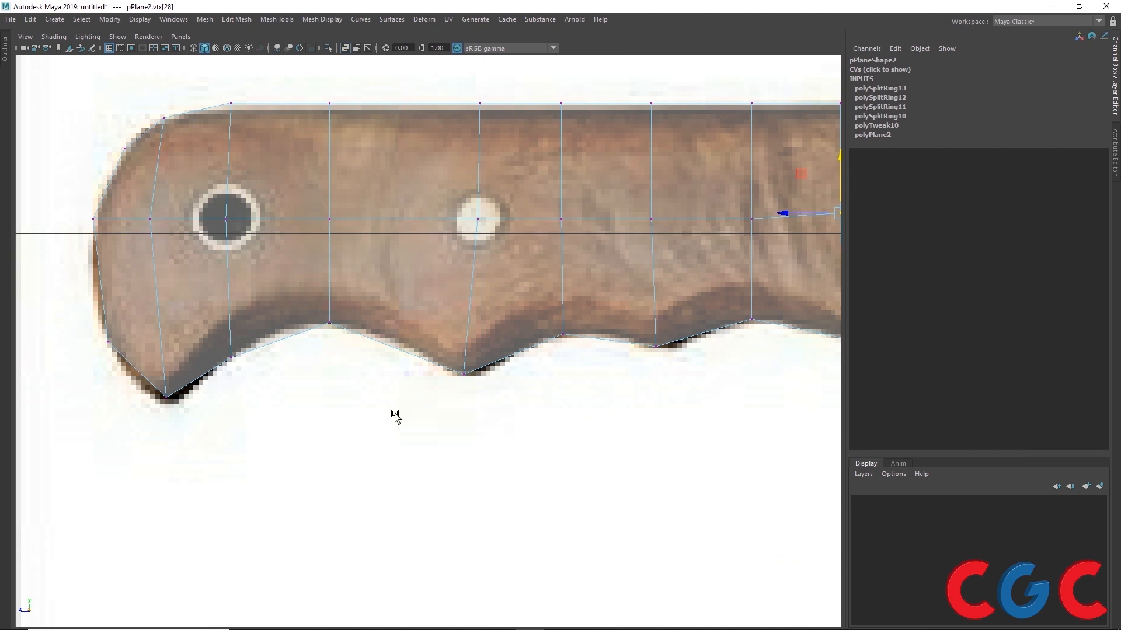
pyautogui.keyDown('alt'); pyautogui.moveTo(324, 207); pyautogui.dragTo(387, 201, button='middle'); pyautogui.keyUp('alt')
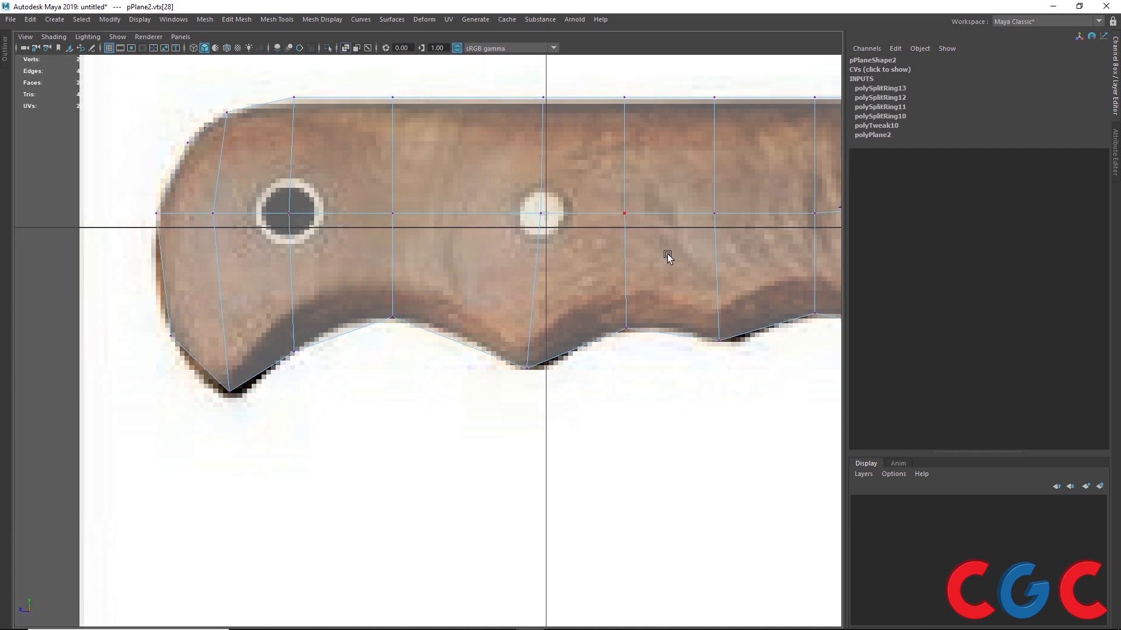
# - Insert two lengthwise edge loops along the handle plane, one just below its top edge and one just above its bottom edge
pyautogui.keyDown('alt'); pyautogui.moveTo(333, 234); pyautogui.dragTo(272, 243, button='middle'); pyautogui.keyUp('alt')
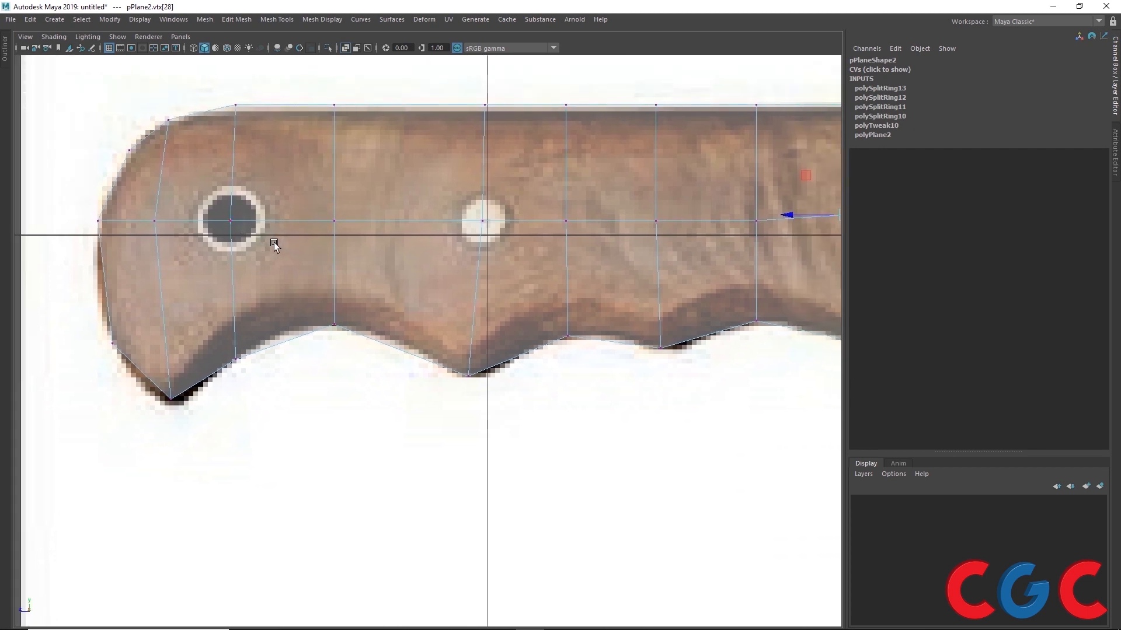
pyautogui.moveTo(273, 243); pyautogui.dragTo(310, 185, button='right')
pyautogui.click(155, 205)
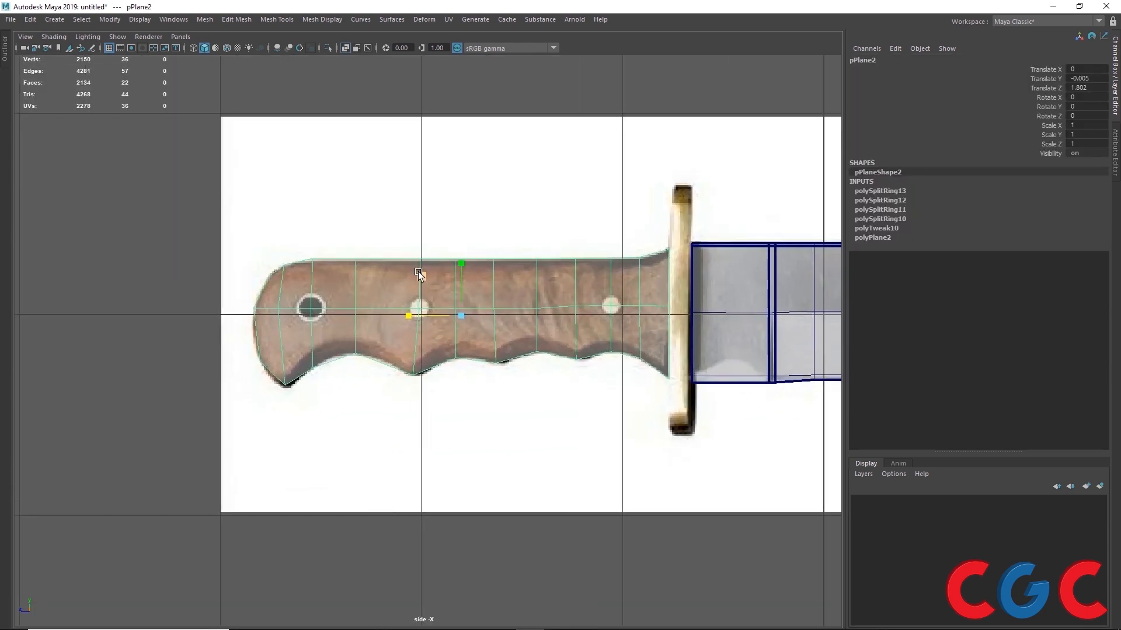
pyautogui.scroll(3, 429, 292)
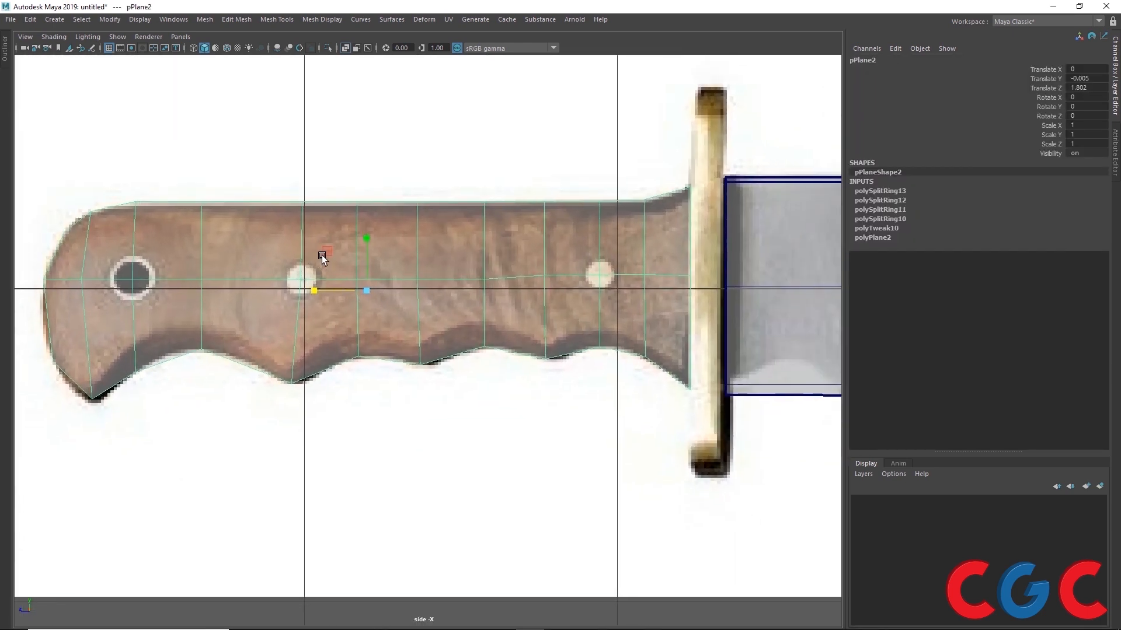
pyautogui.keyDown('alt'); pyautogui.moveTo(321, 254); pyautogui.dragTo(345, 253, button='middle'); pyautogui.keyUp('alt')
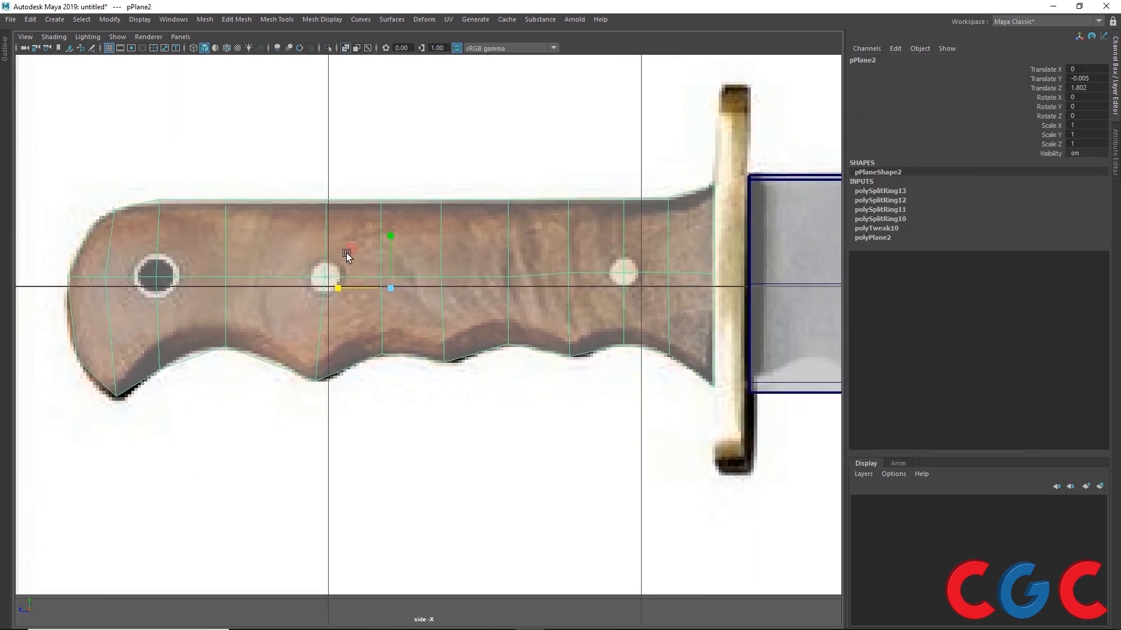
pyautogui.keyDown('shift'); pyautogui.rightClick(360, 235); pyautogui.keyUp('shift')
pyautogui.keyDown('shift'); pyautogui.rightClick(374, 244); pyautogui.keyUp('shift')
pyautogui.click(301, 260)
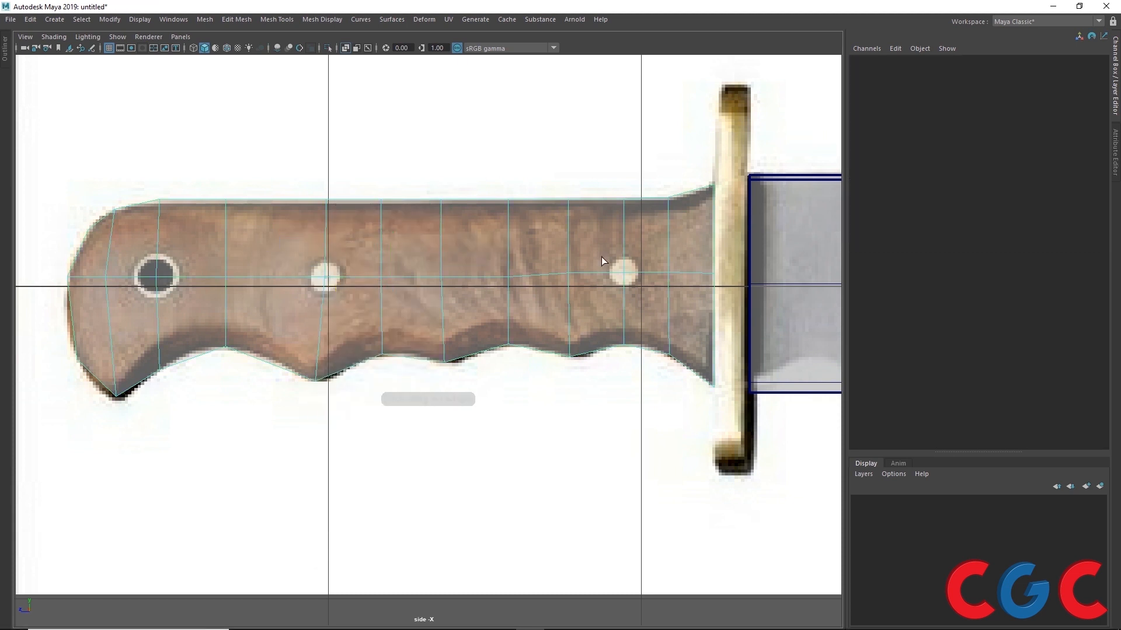
pyautogui.moveTo(625, 219); pyautogui.dragTo(627, 220)
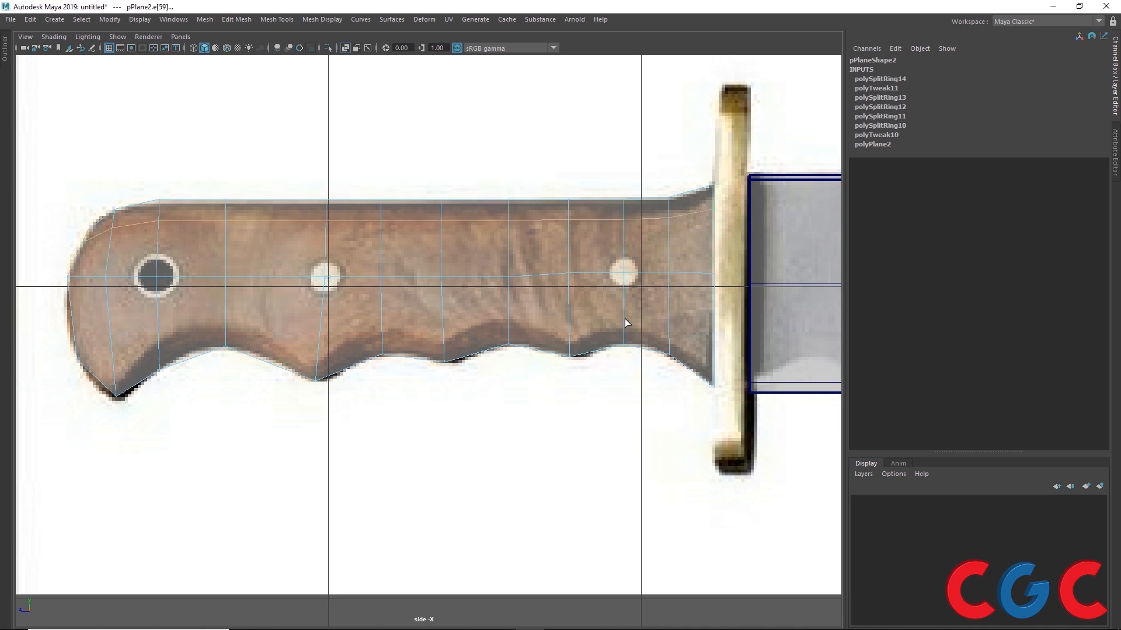
pyautogui.moveTo(622, 326); pyautogui.dragTo(622, 326)
# - Lower the outline vertex at the butt's pointed lower tip and raise the one at the rearmost finger groove
pyautogui.keyDown('alt'); pyautogui.moveTo(210, 273); pyautogui.dragTo(451, 238, button='middle'); pyautogui.keyUp('alt')
pyautogui.scroll(3, 327, 258)
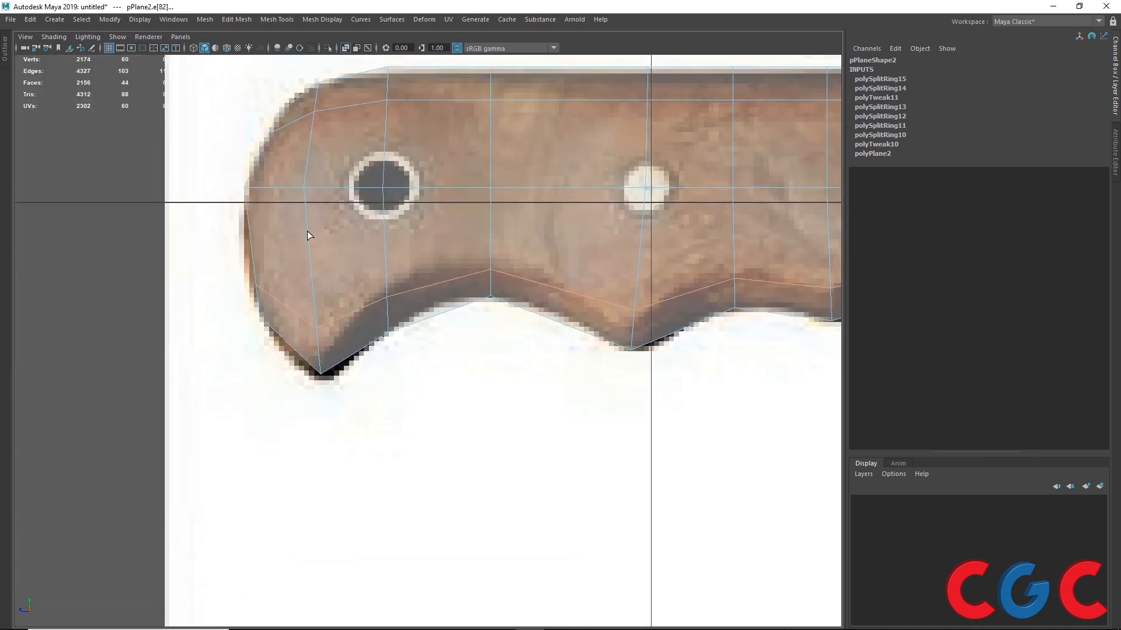
pyautogui.moveTo(301, 228); pyautogui.dragTo(215, 192, button='right')
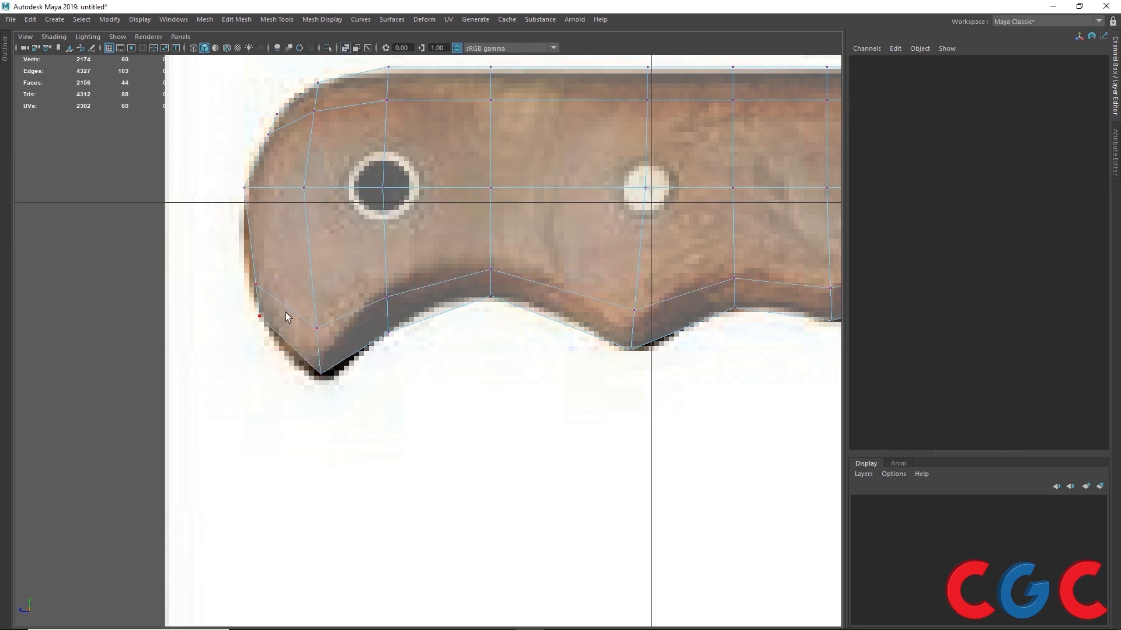
pyautogui.click(260, 315)
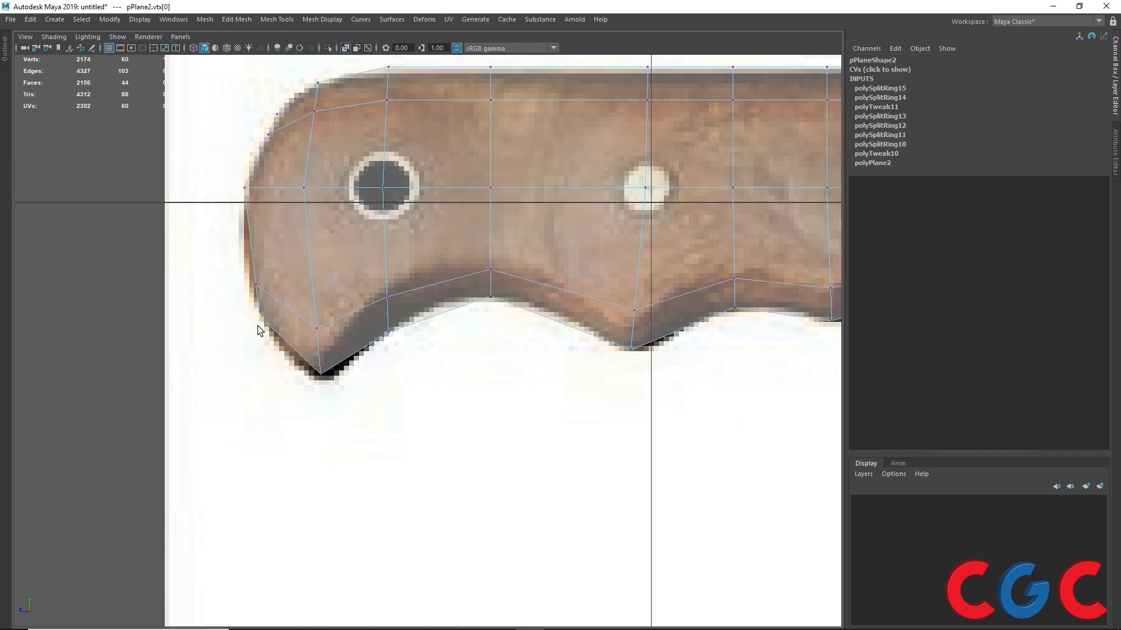
pyautogui.press('w')
pyautogui.click(321, 373)
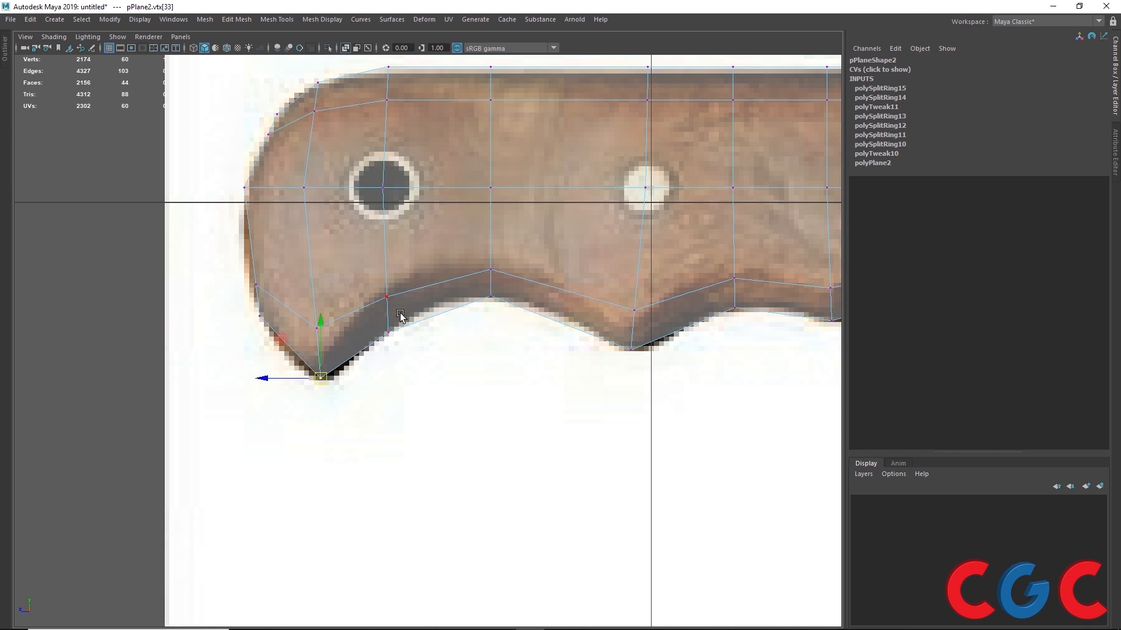
pyautogui.click(453, 329)
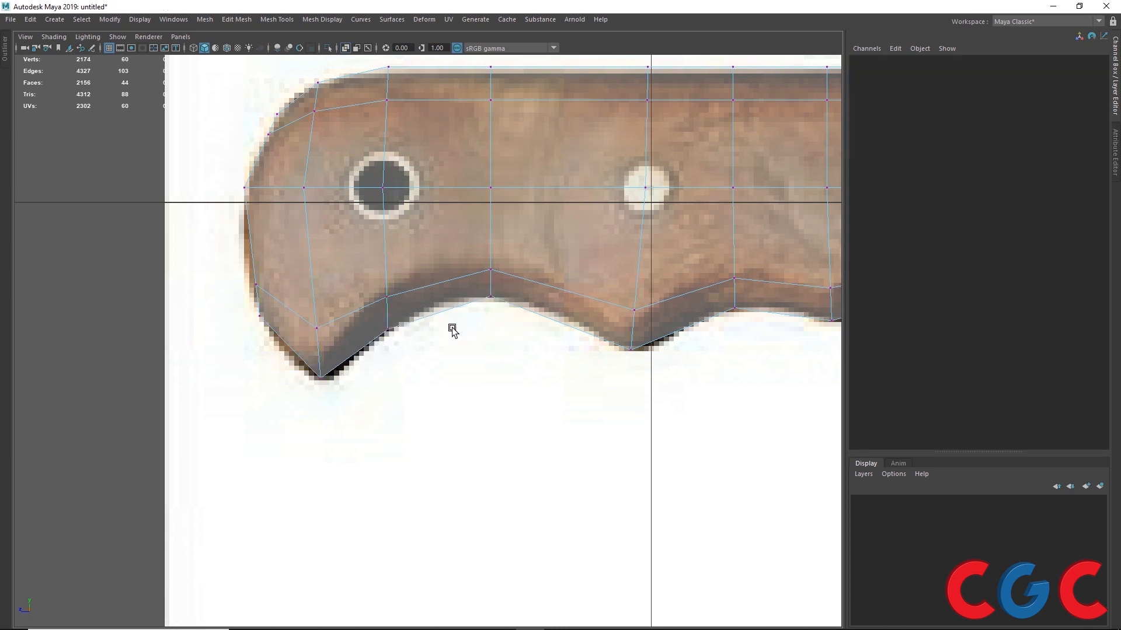
pyautogui.click(486, 299)
pyautogui.moveTo(491, 296); pyautogui.dragTo(491, 293)
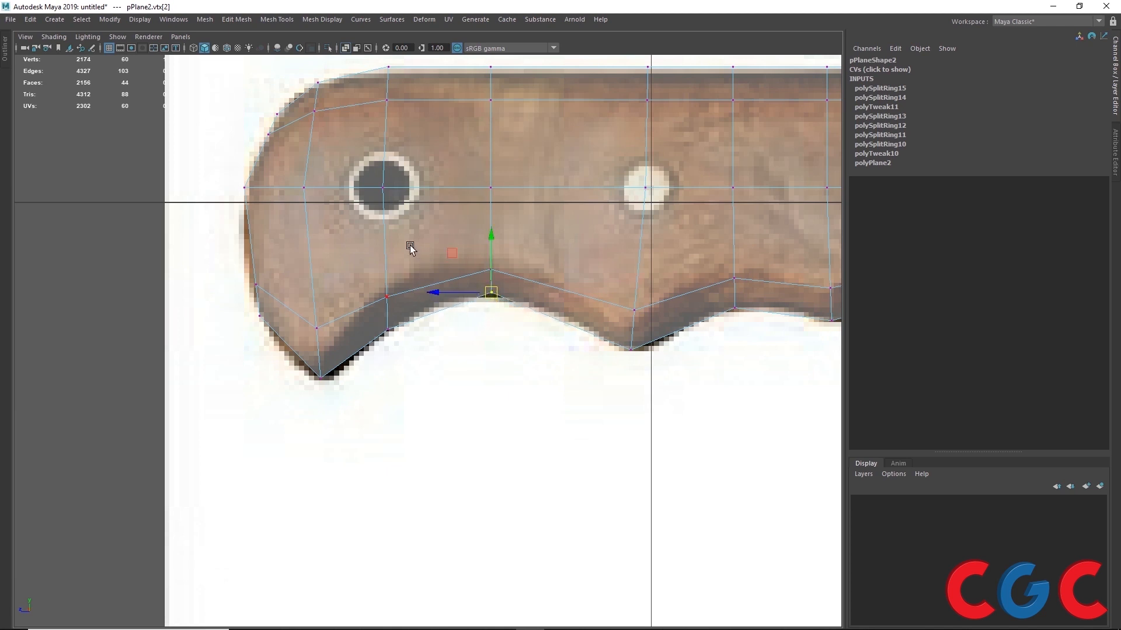
# - Raise the lower inner-loop vertex below the lanyard hole, lower the one at the butt's tip, and move the loop's end vertex onto the rear outline
pyautogui.click(387, 296)
pyautogui.moveTo(388, 296); pyautogui.dragTo(389, 286)
pyautogui.click(316, 329)
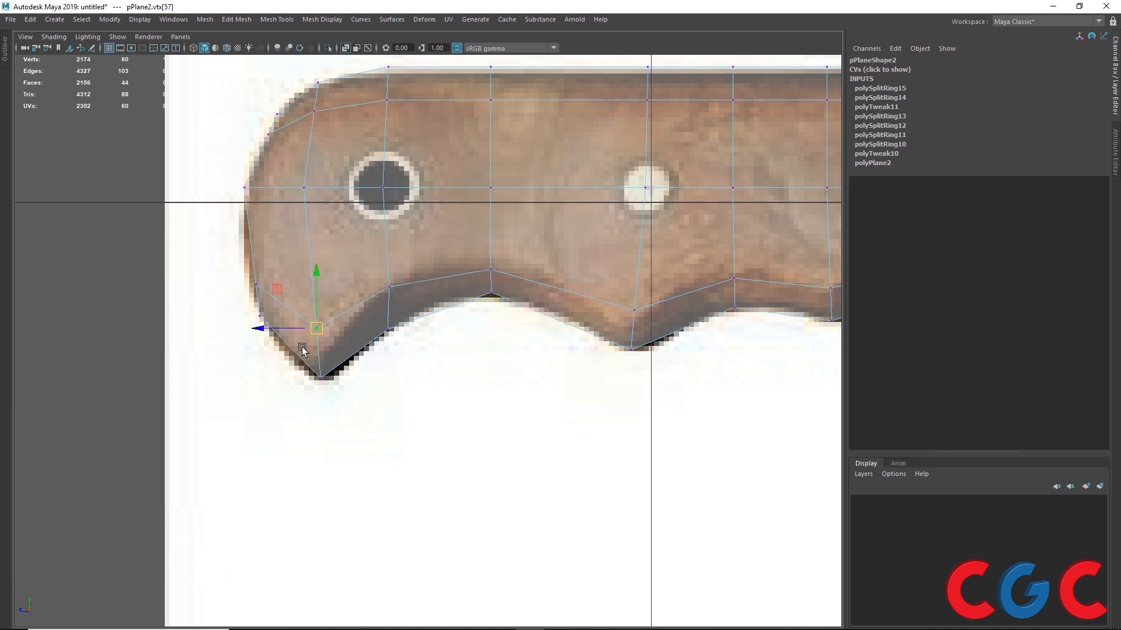
pyautogui.moveTo(316, 330); pyautogui.dragTo(315, 353)
pyautogui.click(255, 285)
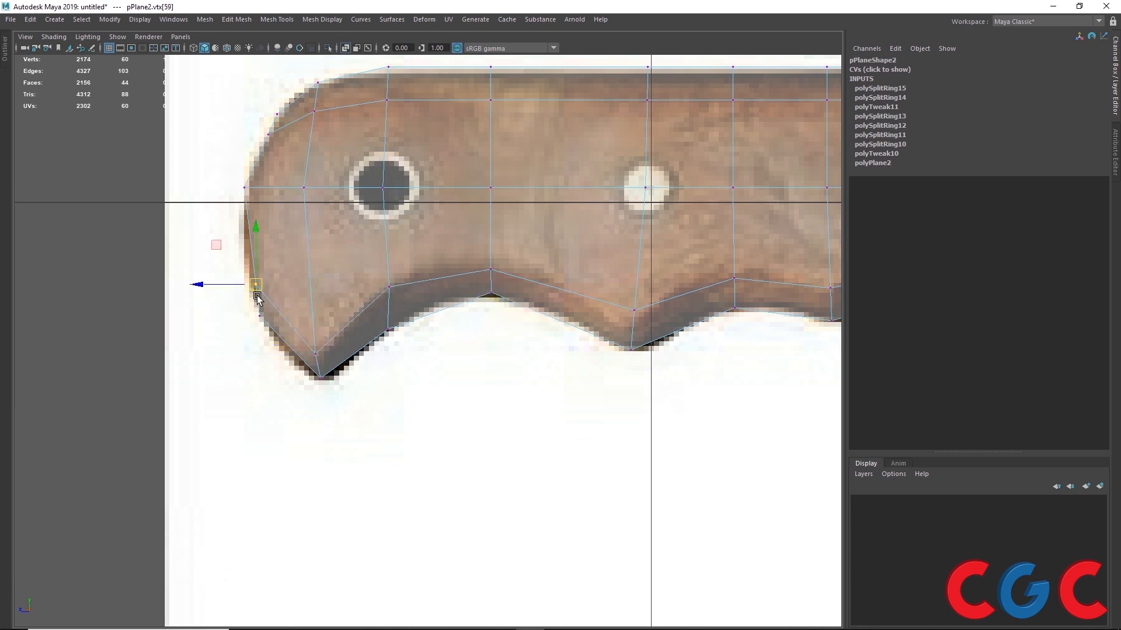
pyautogui.moveTo(257, 298); pyautogui.dragTo(262, 276)
# - Fit the butt's middle and upper outline vertices to the rear curve and lower the neighbouring middle-row vertex
pyautogui.click(261, 180)
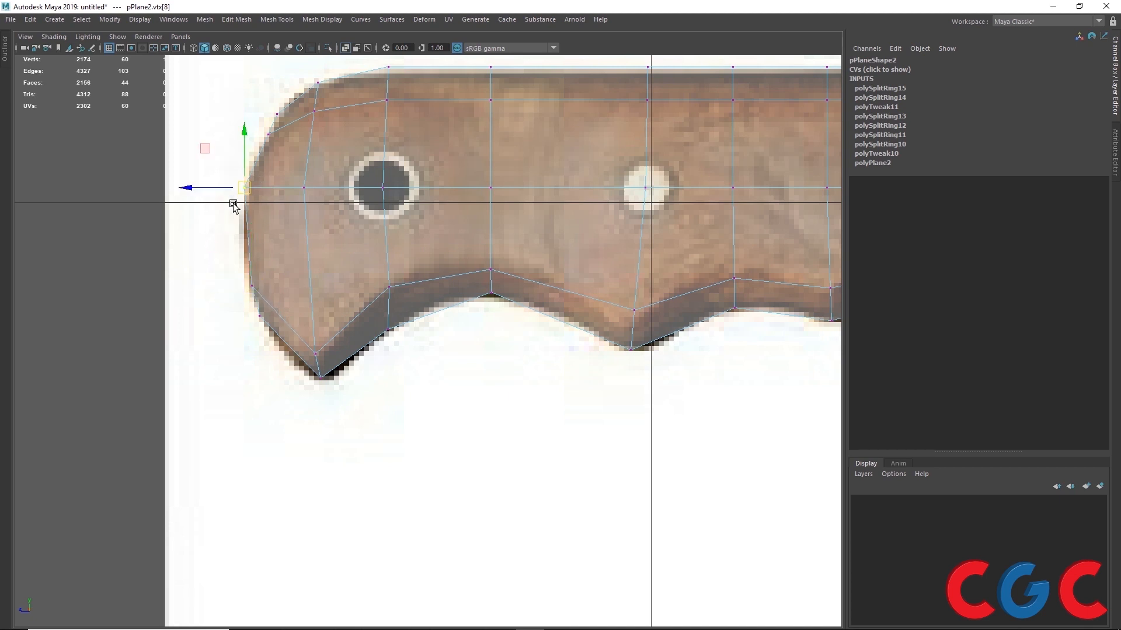
pyautogui.moveTo(243, 190); pyautogui.dragTo(240, 210)
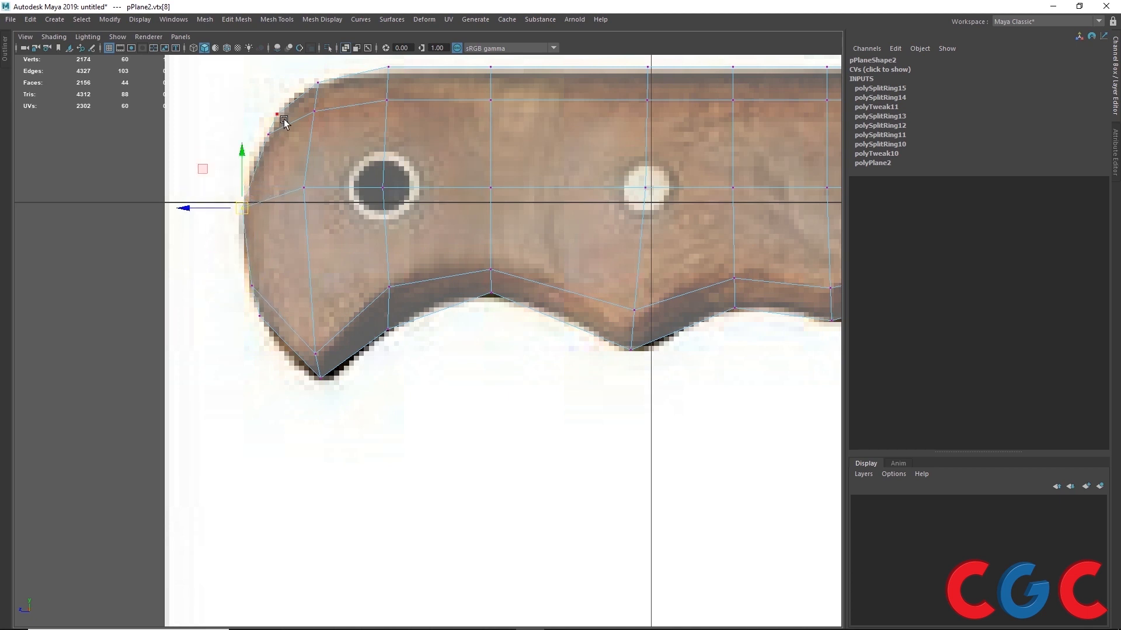
pyautogui.click(270, 146)
pyautogui.moveTo(273, 136); pyautogui.dragTo(269, 137)
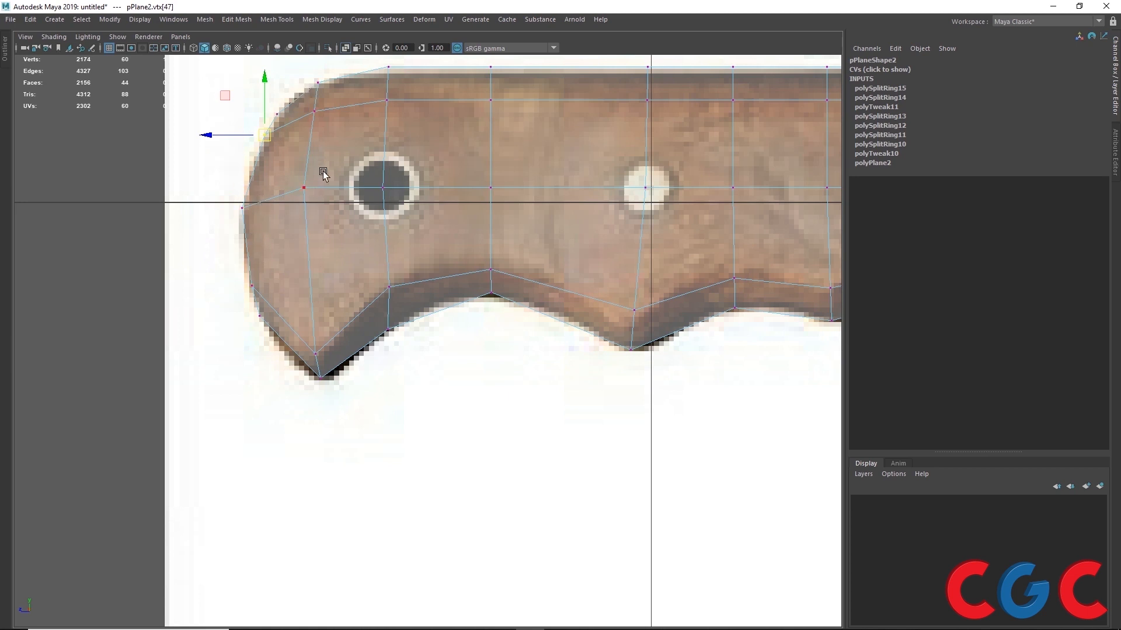
pyautogui.moveTo(299, 193); pyautogui.dragTo(299, 208)
# - Raise the upper inner-loop vertices at the butt's curve, above the lanyard hole and in the next column toward the spine
pyautogui.keyDown('alt'); pyautogui.moveTo(346, 100); pyautogui.dragTo(176, 163, button='middle'); pyautogui.keyUp('alt')
pyautogui.click(205, 184)
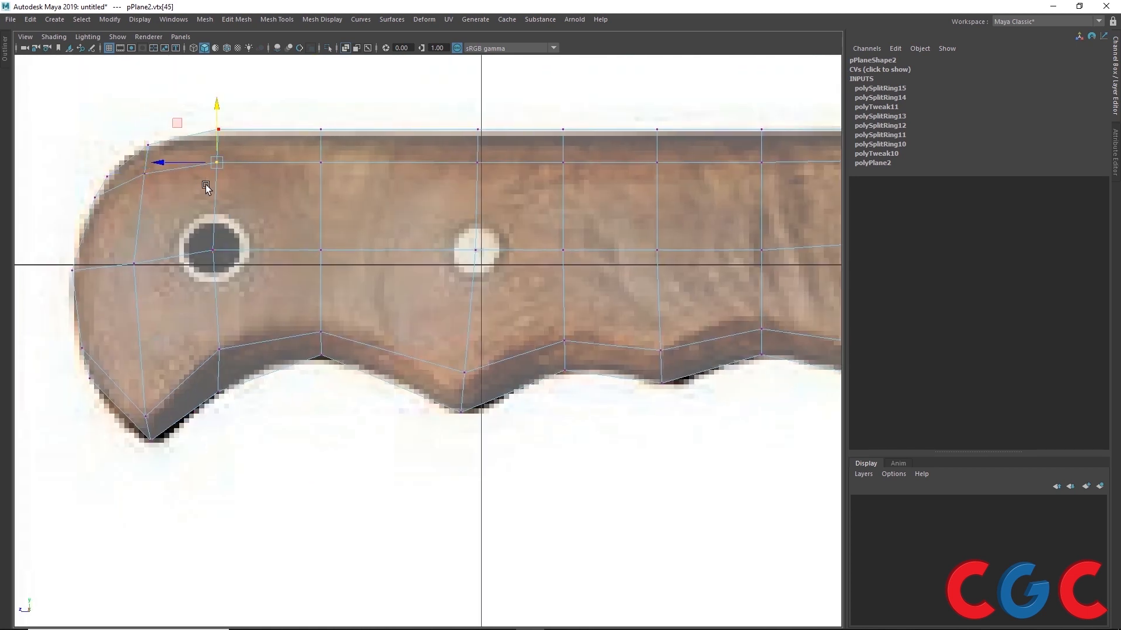
pyautogui.moveTo(223, 161); pyautogui.dragTo(223, 143)
pyautogui.moveTo(128, 169); pyautogui.dragTo(126, 168)
pyautogui.moveTo(144, 175); pyautogui.dragTo(145, 161)
pyautogui.moveTo(344, 175); pyautogui.dragTo(309, 153)
pyautogui.moveTo(322, 163); pyautogui.dragTo(322, 146)
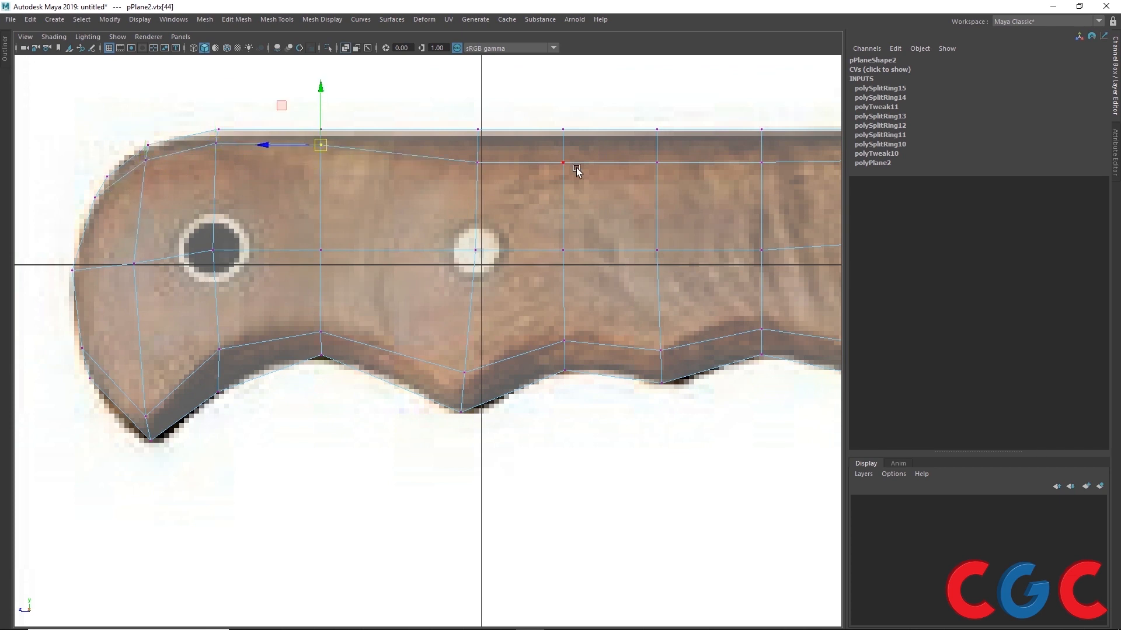
# - Raise the remaining upper inner-loop vertices, from the rear pin forward to the guard, closer to the top edge
pyautogui.moveTo(574, 169); pyautogui.dragTo(466, 153)
pyautogui.keyDown('alt'); pyautogui.moveTo(671, 158); pyautogui.dragTo(306, 182, button='middle'); pyautogui.keyUp('alt')
pyautogui.keyDown('shift'); pyautogui.moveTo(655, 173); pyautogui.dragTo(224, 227); pyautogui.keyUp('shift')
pyautogui.moveTo(408, 140); pyautogui.dragTo(413, 113)
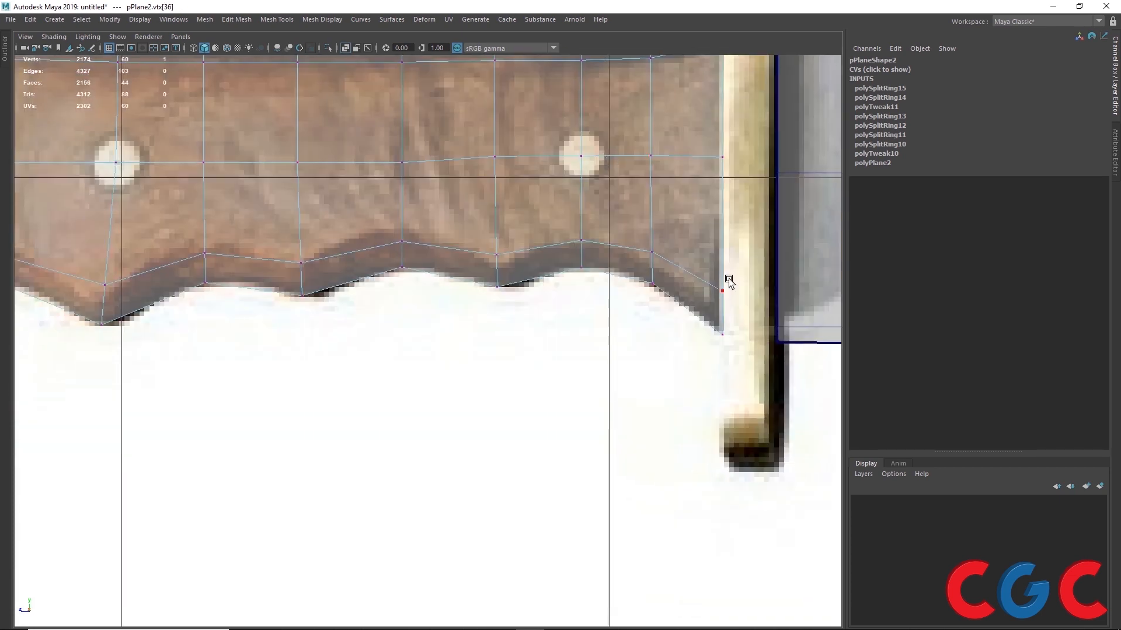
# - Lower the lower inner-loop vertices at the guard, between the front pin and guard, and at the front finger ridge
pyautogui.moveTo(724, 234); pyautogui.dragTo(723, 251)
pyautogui.moveTo(667, 272); pyautogui.dragTo(640, 229)
pyautogui.moveTo(650, 198); pyautogui.dragTo(650, 209)
pyautogui.moveTo(510, 269); pyautogui.dragTo(485, 243)
pyautogui.moveTo(496, 201); pyautogui.dragTo(495, 210)
# - Raise the lower inner-loop vertices in the two middle finger grooves and lower the one at the ridge below the rear pin
pyautogui.moveTo(414, 254); pyautogui.dragTo(398, 189)
pyautogui.click(220, 250)
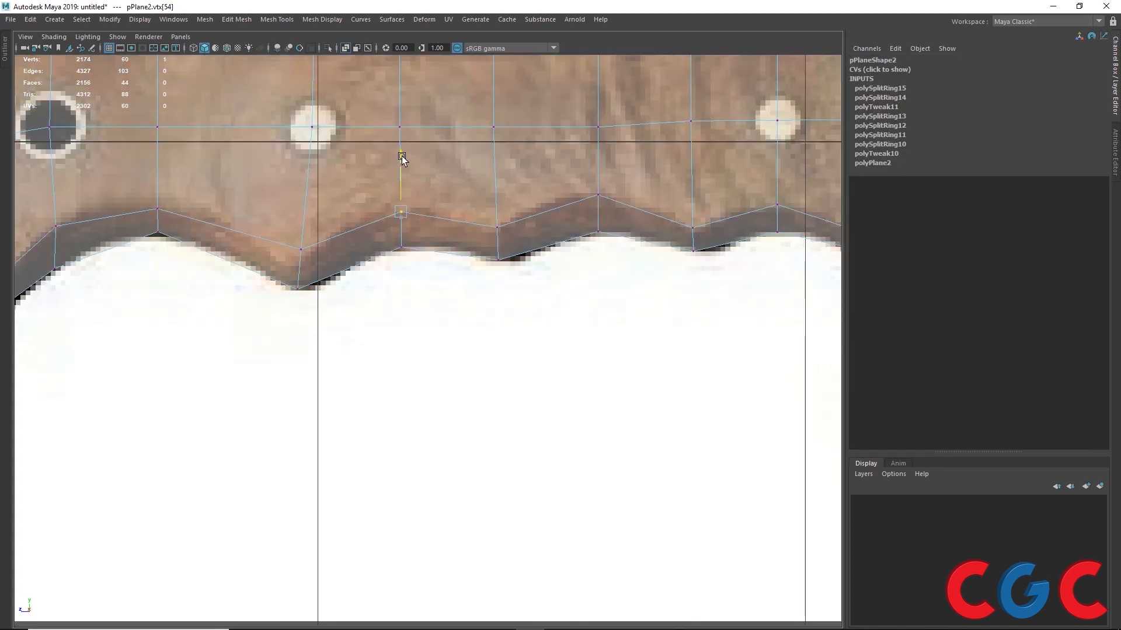
pyautogui.click(302, 269)
pyautogui.keyDown('alt'); pyautogui.moveTo(302, 275); pyautogui.dragTo(466, 239, button='middle'); pyautogui.keyUp('alt')
# - Chamfer the middle-row vertices at the lanyard hole and both pins with a width of 0.25
pyautogui.keyDown('alt'); pyautogui.moveTo(728, 238); pyautogui.dragTo(521, 328, button='middle'); pyautogui.keyUp('alt')
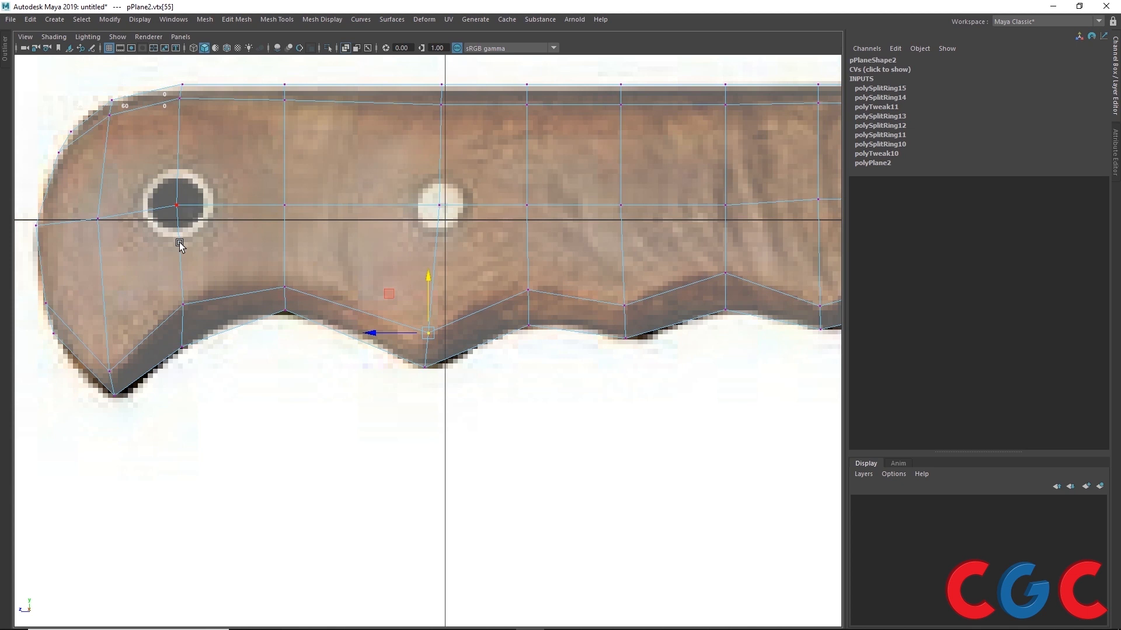
pyautogui.keyDown('alt'); pyautogui.moveTo(218, 231); pyautogui.dragTo(299, 223, button='middle'); pyautogui.keyUp('alt')
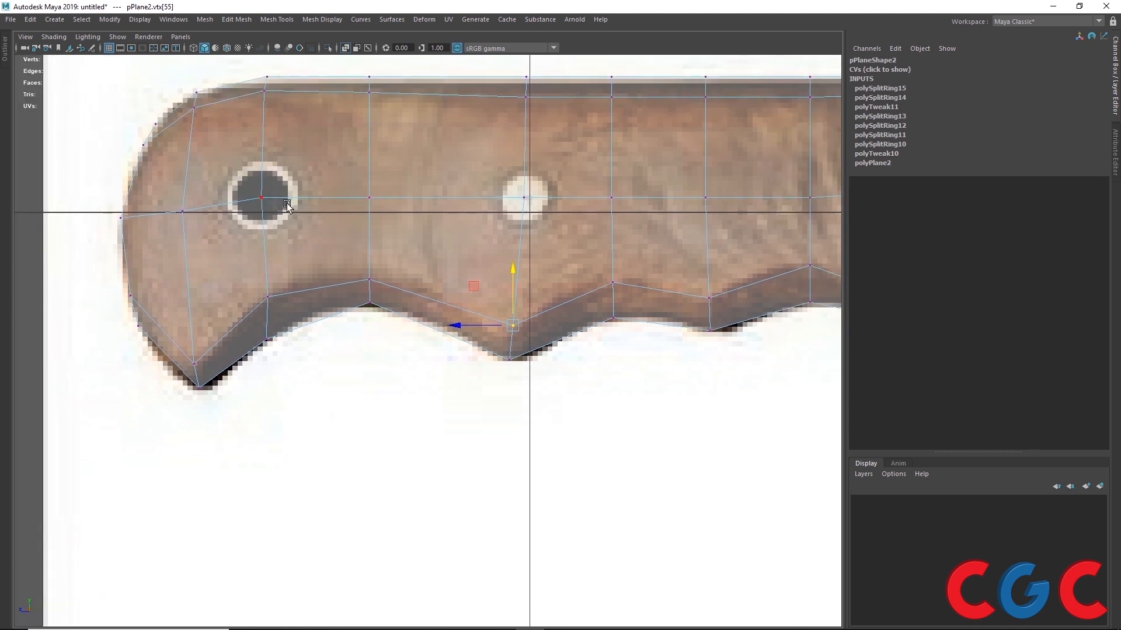
pyautogui.keyDown('alt'); pyautogui.moveTo(252, 164); pyautogui.dragTo(239, 191, button='middle'); pyautogui.keyUp('alt')
pyautogui.scroll(1, 240, 191)
pyautogui.moveTo(239, 164); pyautogui.dragTo(201, 168, button='right')
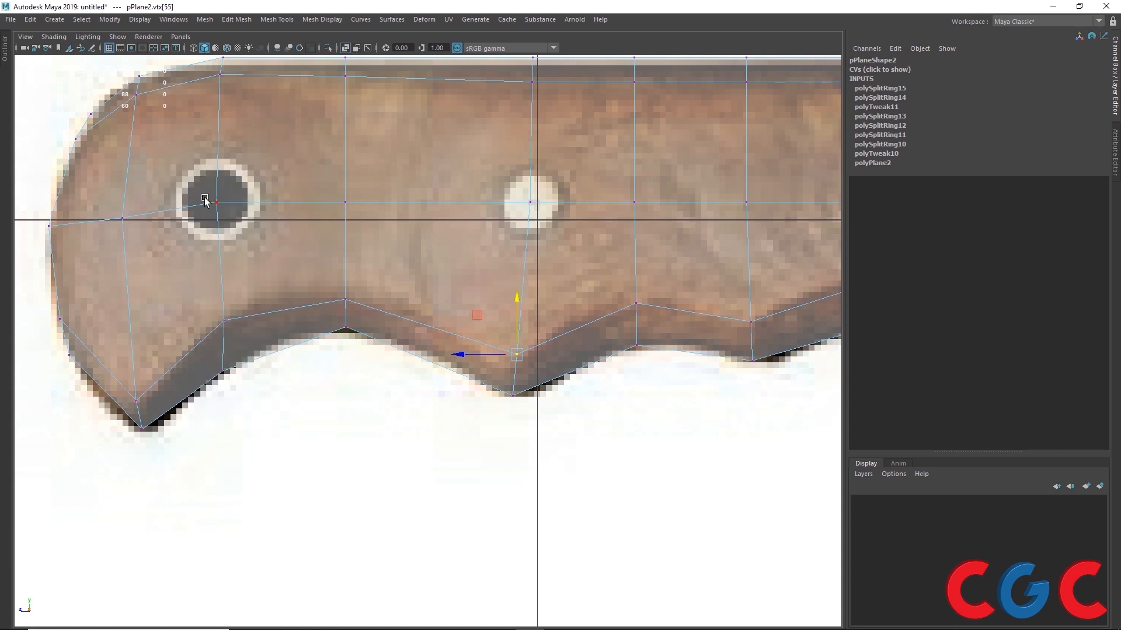
pyautogui.click(215, 203)
pyautogui.keyDown('alt'); pyautogui.moveTo(325, 243); pyautogui.dragTo(230, 249, button='middle'); pyautogui.keyUp('alt')
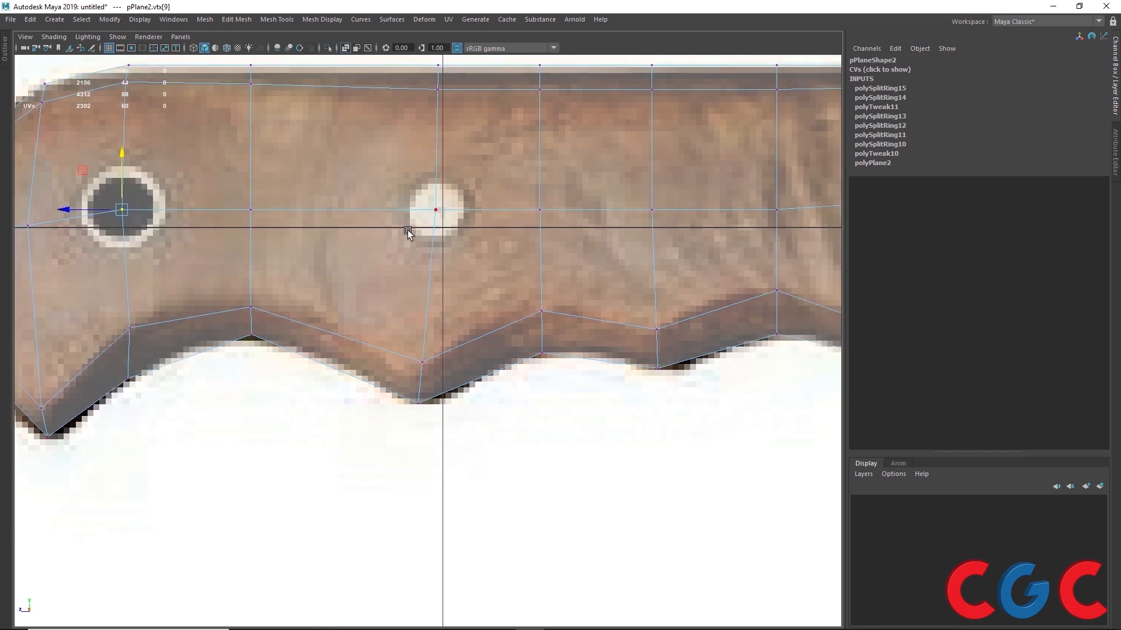
pyautogui.keyDown('shift'); pyautogui.click(439, 200); pyautogui.keyUp('shift')
pyautogui.keyDown('alt'); pyautogui.moveTo(489, 265); pyautogui.dragTo(228, 268, button='middle'); pyautogui.keyUp('alt')
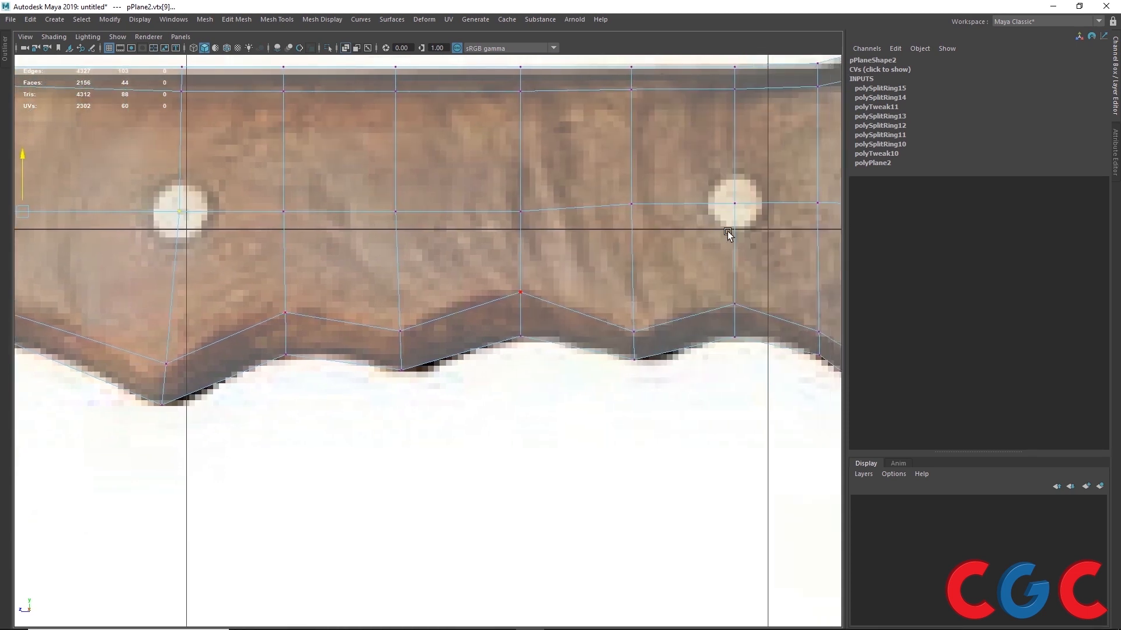
pyautogui.keyDown('shift'); pyautogui.click(716, 211); pyautogui.keyUp('shift')
pyautogui.keyDown('alt'); pyautogui.moveTo(588, 280); pyautogui.dragTo(726, 240, button='middle'); pyautogui.keyUp('alt')
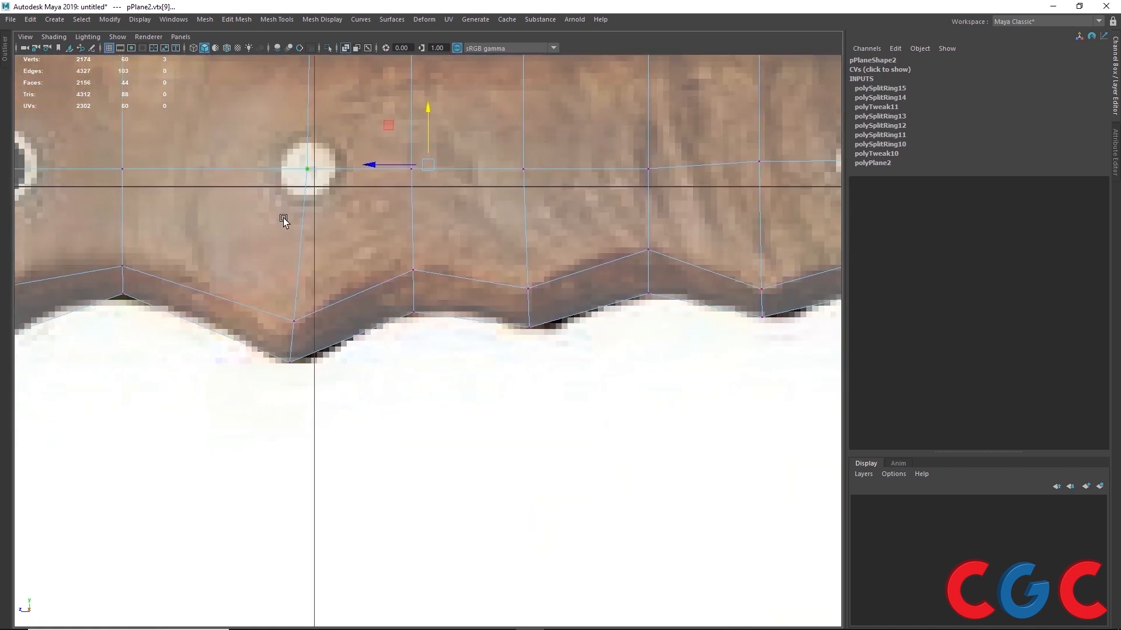
pyautogui.keyDown('alt'); pyautogui.moveTo(284, 218); pyautogui.dragTo(467, 228, button='middle'); pyautogui.keyUp('alt')
pyautogui.keyDown('shift'); pyautogui.rightClick(330, 167); pyautogui.keyUp('shift')
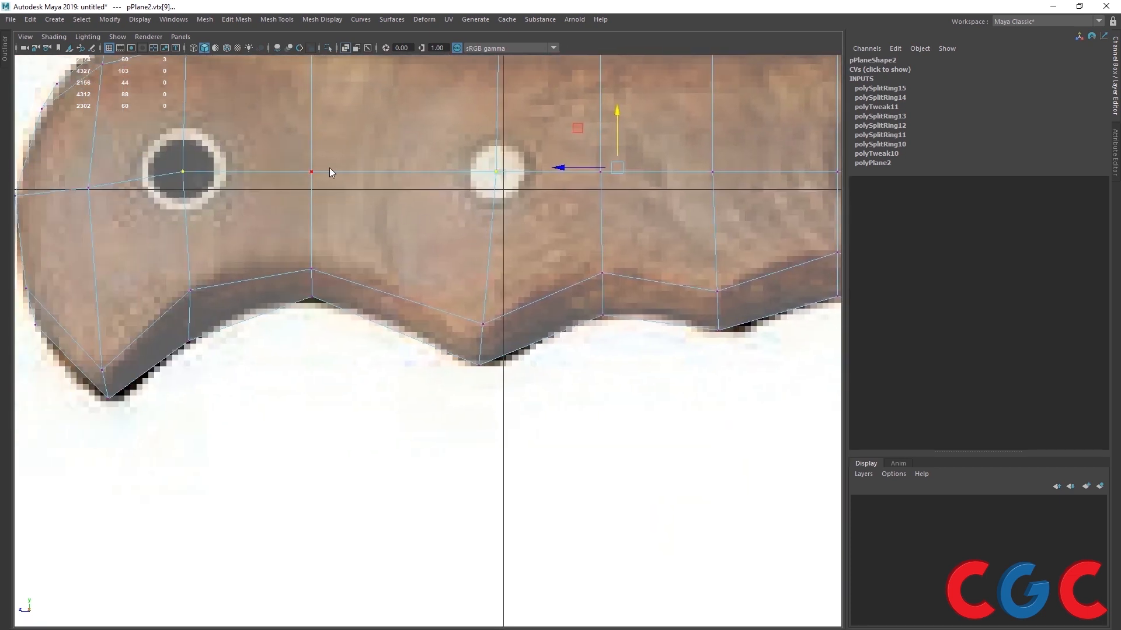
pyautogui.keyDown('shift'); pyautogui.rightClick(329, 167); pyautogui.keyUp('shift')
pyautogui.click(381, 166)
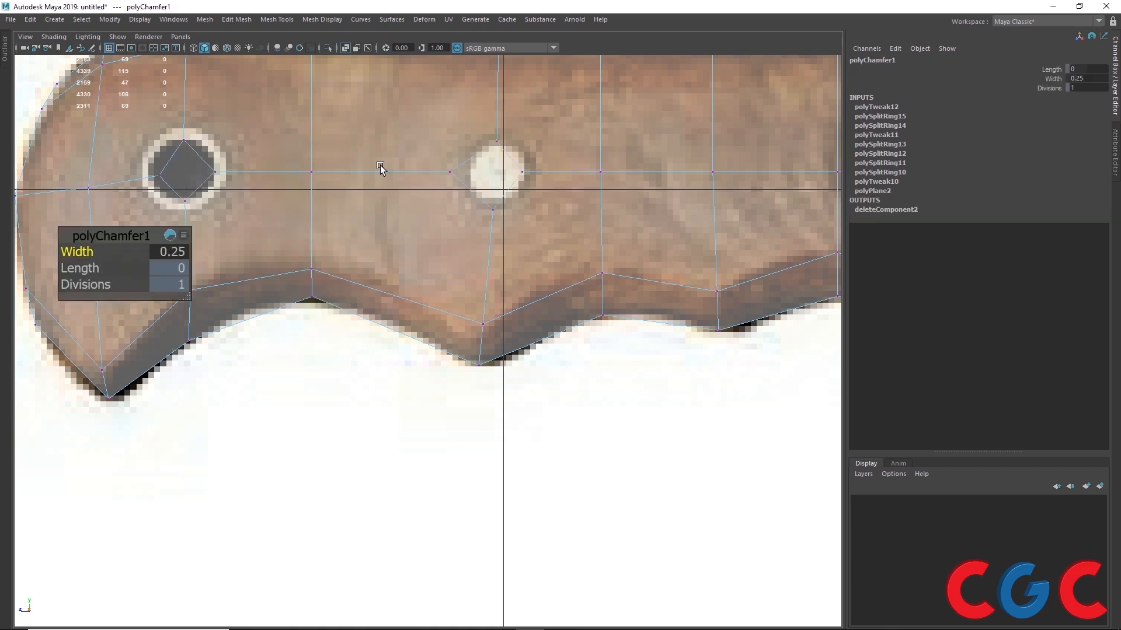
pyautogui.click(283, 223)
# - Move the four chamfer vertices around the lanyard hole outward to the outer edge of its light ring
pyautogui.keyDown('alt'); pyautogui.moveTo(229, 210); pyautogui.dragTo(357, 274, button='middle'); pyautogui.keyUp('alt')
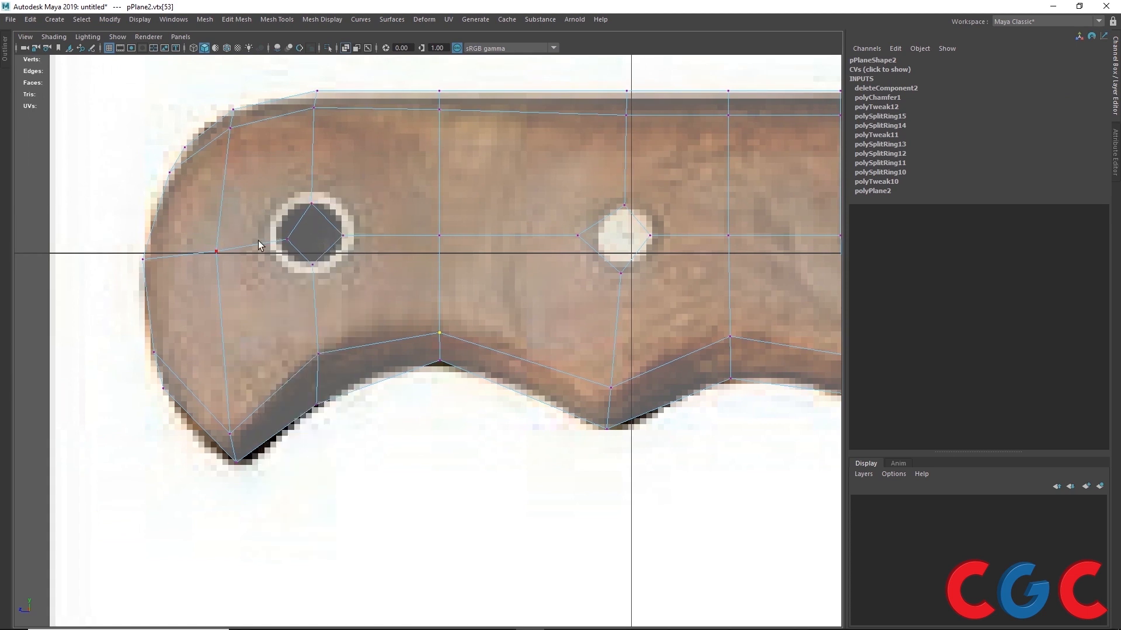
pyautogui.scroll(2, 274, 219)
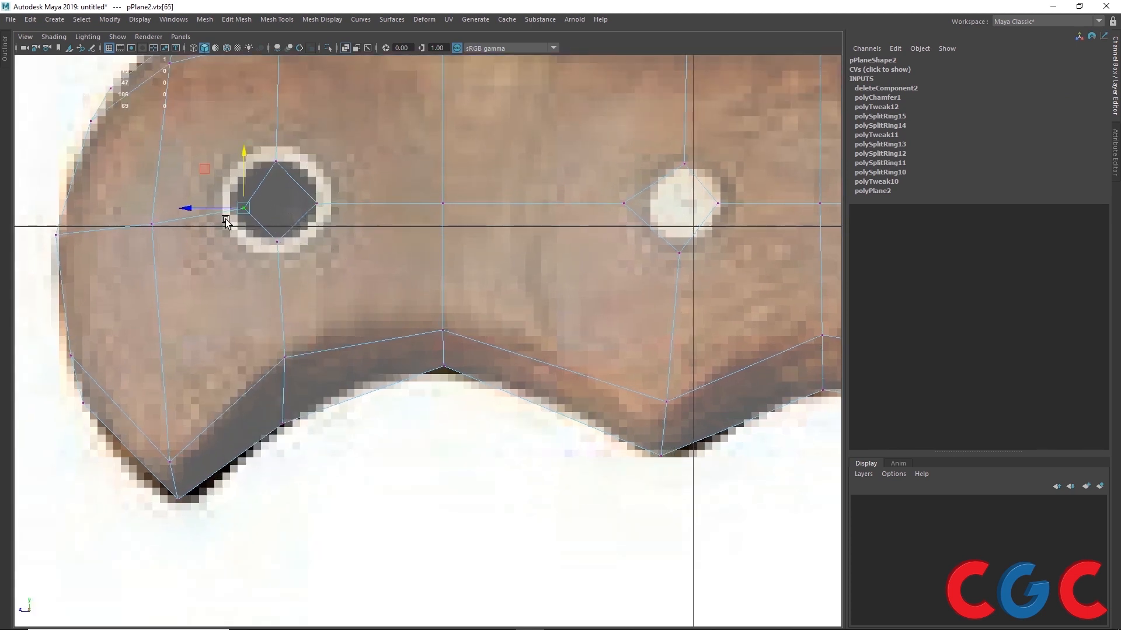
pyautogui.moveTo(212, 209); pyautogui.dragTo(193, 209)
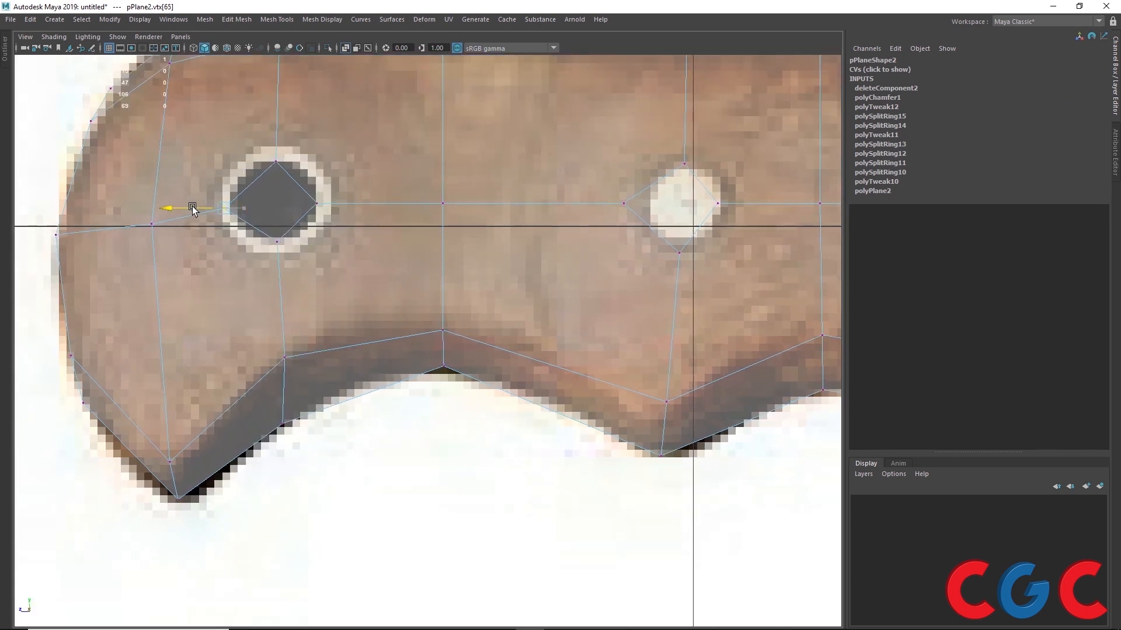
pyautogui.click(316, 203)
pyautogui.click(268, 170)
pyautogui.moveTo(276, 109); pyautogui.dragTo(276, 94)
pyautogui.click(277, 240)
pyautogui.moveTo(277, 189); pyautogui.dragTo(276, 202)
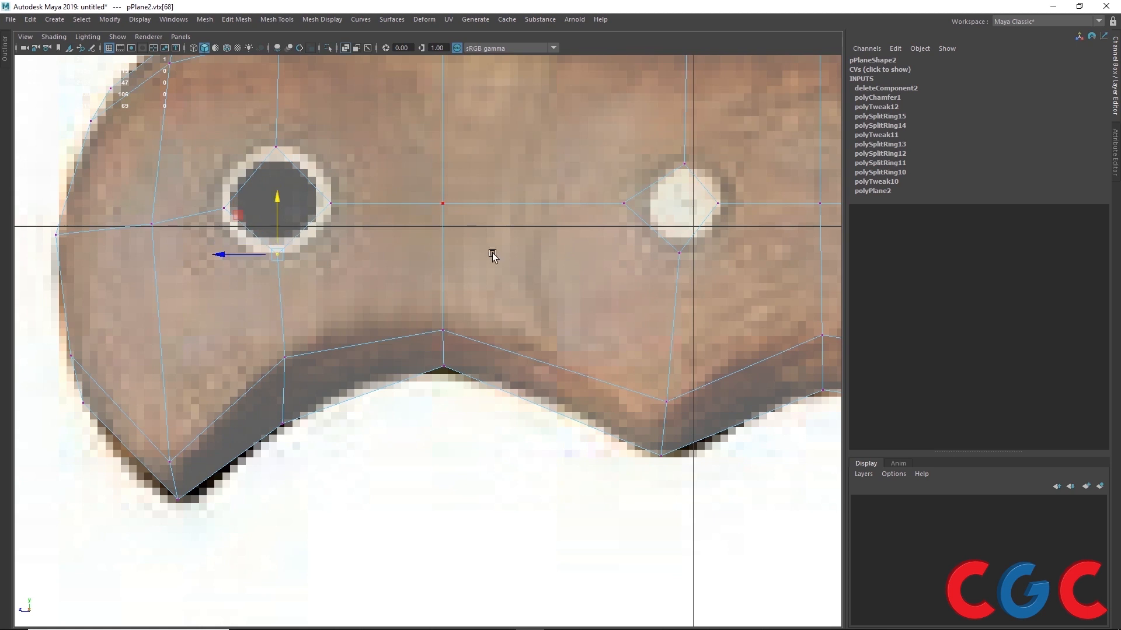
# - Fit the four chamfer vertices around the rear pin to the edge of its circle
pyautogui.click(685, 174)
pyautogui.click(584, 223)
pyautogui.moveTo(577, 204); pyautogui.dragTo(601, 205)
pyautogui.click(699, 222)
pyautogui.moveTo(673, 204); pyautogui.dragTo(681, 190)
pyautogui.click(660, 265)
pyautogui.click(686, 164)
pyautogui.moveTo(686, 112); pyautogui.dragTo(686, 114)
pyautogui.keyDown('alt'); pyautogui.moveTo(686, 274); pyautogui.dragTo(175, 278, button='middle'); pyautogui.keyUp('alt')
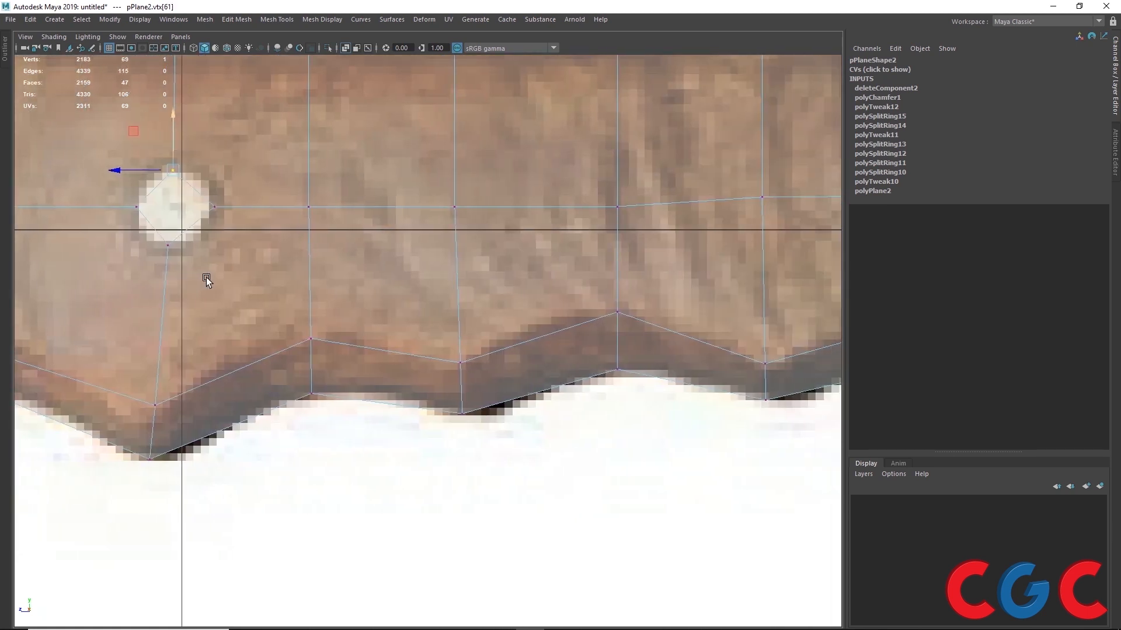
pyautogui.keyDown('alt'); pyautogui.moveTo(445, 248); pyautogui.dragTo(62, 244, button='middle'); pyautogui.keyUp('alt')
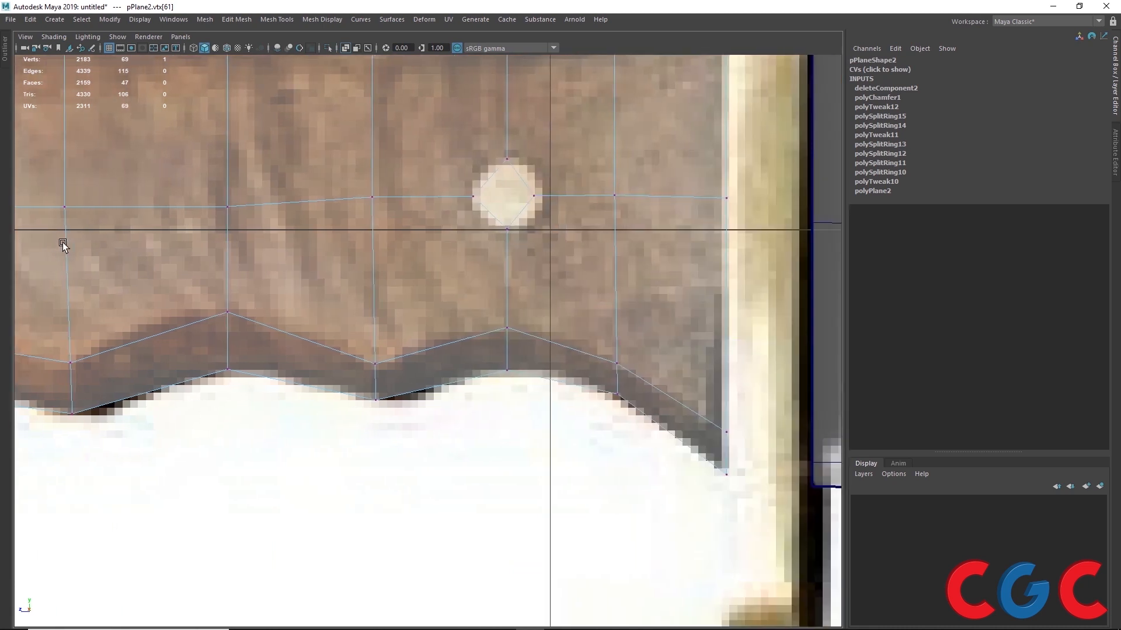
# - Fit the four chamfer vertices around the front pin, nearest the guard, to the edge of its circle
pyautogui.click(507, 202)
pyautogui.moveTo(473, 199); pyautogui.dragTo(480, 204)
pyautogui.moveTo(528, 142); pyautogui.dragTo(497, 162)
pyautogui.moveTo(525, 218); pyautogui.dragTo(486, 241)
# - Examine the handle plane and its lanyard hole and pin openings in perspective and in the side view
pyautogui.keyDown('alt'); pyautogui.moveTo(459, 252); pyautogui.dragTo(184, 319, button='right'); pyautogui.keyUp('alt')
pyautogui.keyDown('alt'); pyautogui.moveTo(183, 319); pyautogui.dragTo(507, 287, button='middle'); pyautogui.keyUp('alt')
pyautogui.keyDown('alt'); pyautogui.moveTo(508, 286); pyautogui.dragTo(560, 266, button='right'); pyautogui.keyUp('alt')
pyautogui.press('space')
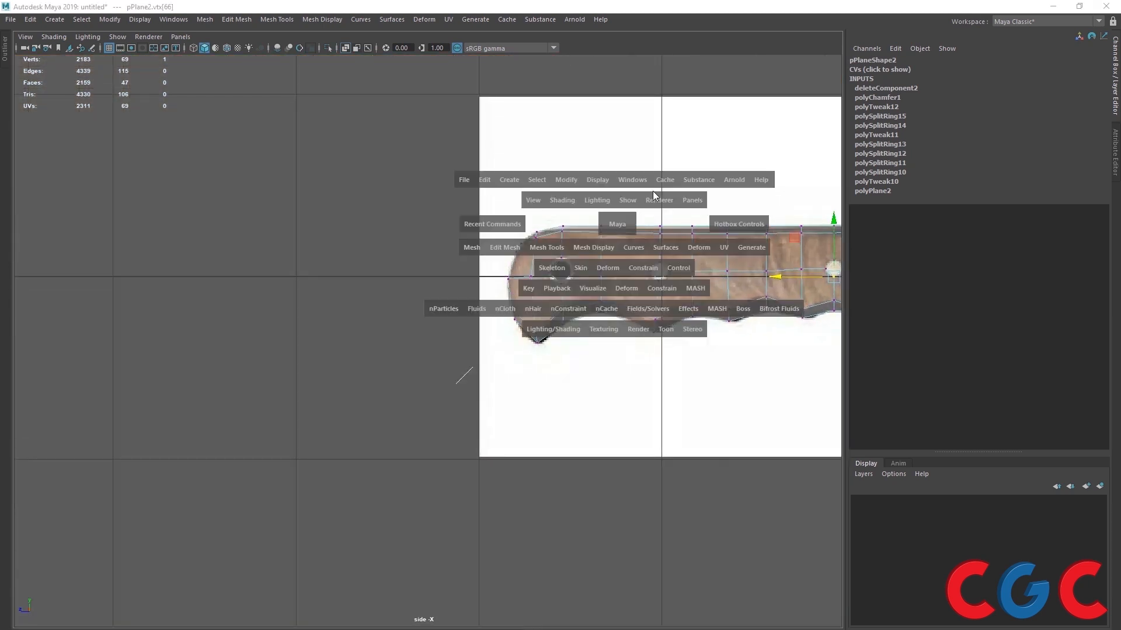
pyautogui.press('space')
pyautogui.keyDown('alt'); pyautogui.moveTo(463, 288); pyautogui.dragTo(466, 284); pyautogui.keyUp('alt')
pyautogui.keyDown('alt'); pyautogui.moveTo(272, 278); pyautogui.dragTo(595, 200, button='middle'); pyautogui.keyUp('alt')
pyautogui.keyDown('alt'); pyautogui.moveTo(442, 278); pyautogui.dragTo(468, 457, button='right'); pyautogui.keyUp('alt')
pyautogui.press('space')
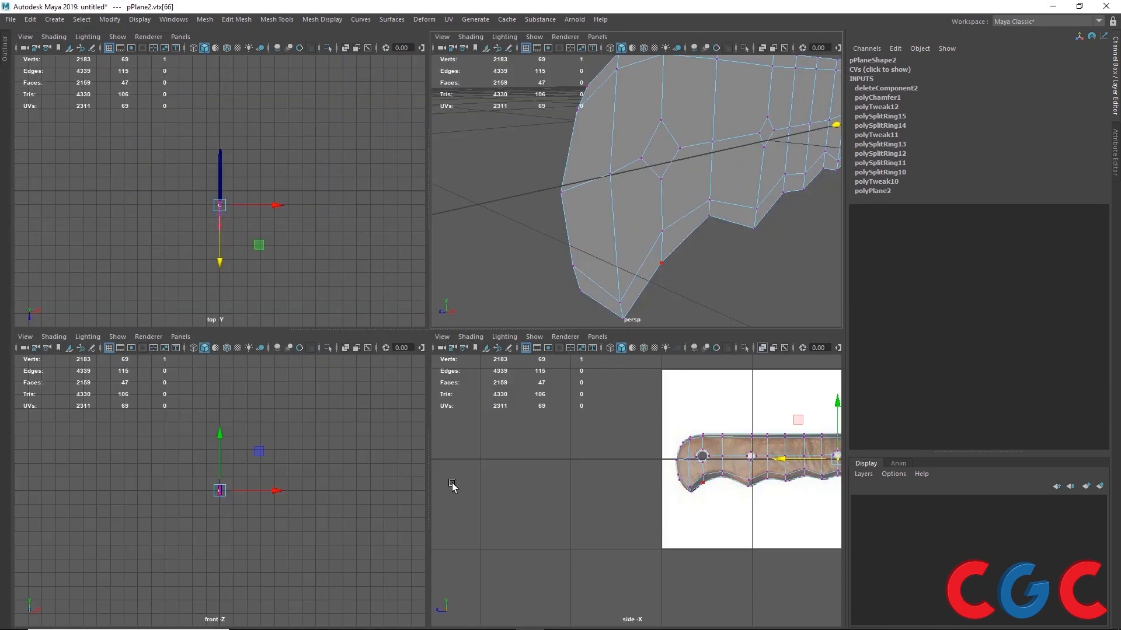
pyautogui.press('space')
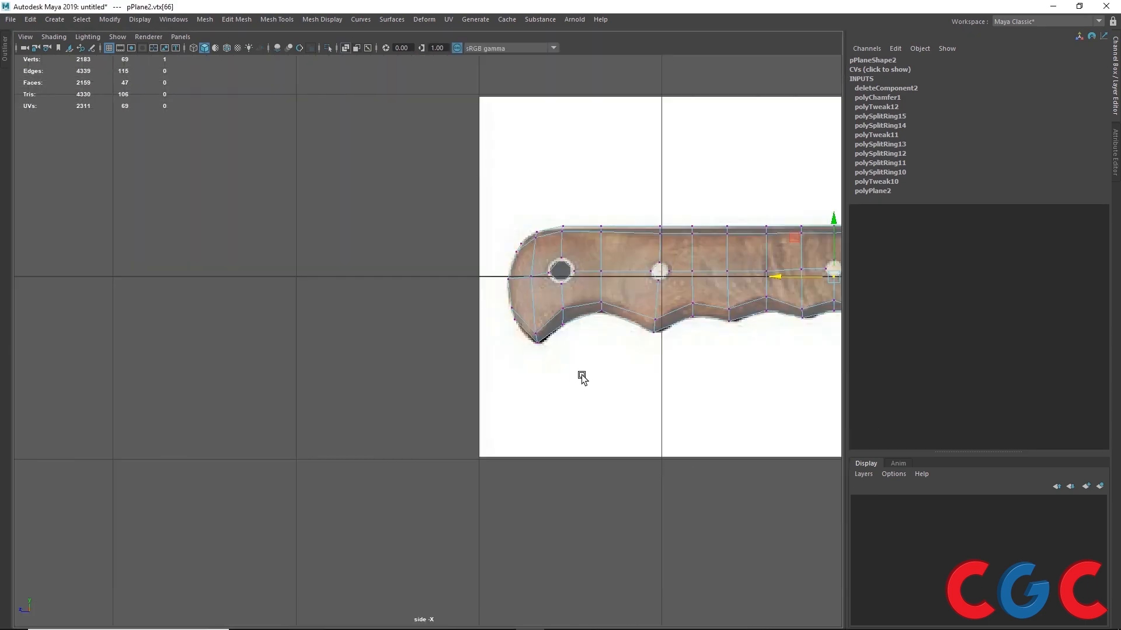
pyautogui.keyDown('alt'); pyautogui.moveTo(588, 259); pyautogui.dragTo(313, 310, button='middle'); pyautogui.keyUp('alt')
pyautogui.scroll(5, 313, 310)
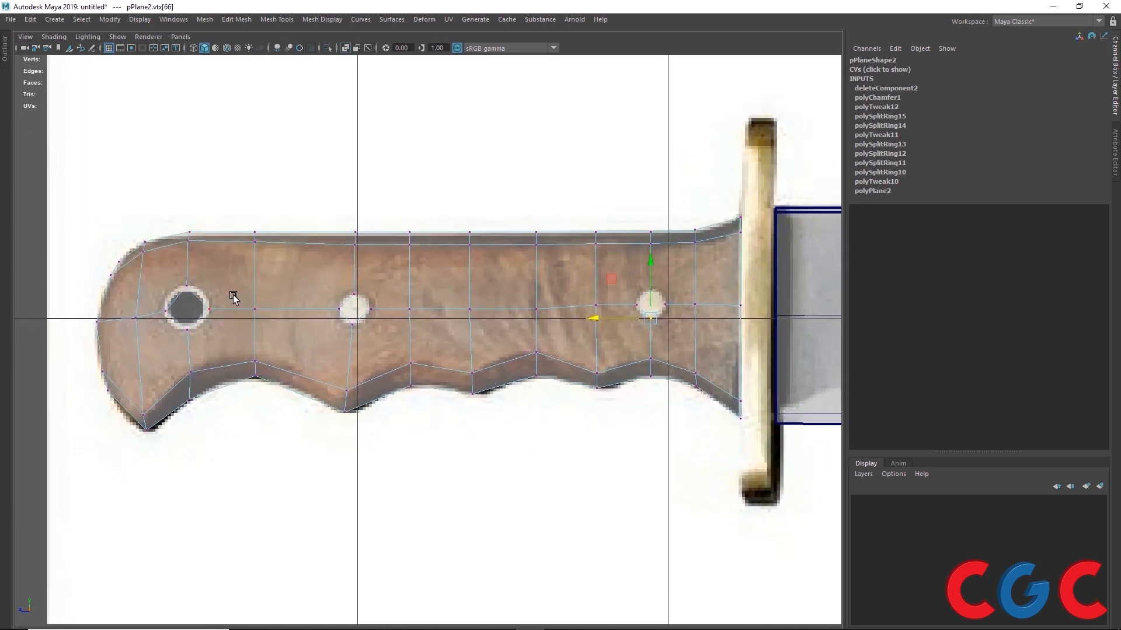
# - With Multi-Cut, connect the upper inner-loop vertices on both sides of the lanyard hole to the middles of the hole's upper diagonal edges
pyautogui.keyDown('alt'); pyautogui.moveTo(227, 287); pyautogui.dragTo(572, 330, button='middle'); pyautogui.keyUp('alt')
pyautogui.scroll(2, 572, 329)
pyautogui.keyDown('shift'); pyautogui.moveTo(468, 241); pyautogui.dragTo(388, 243, button='right'); pyautogui.keyUp('shift')
pyautogui.click(570, 206)
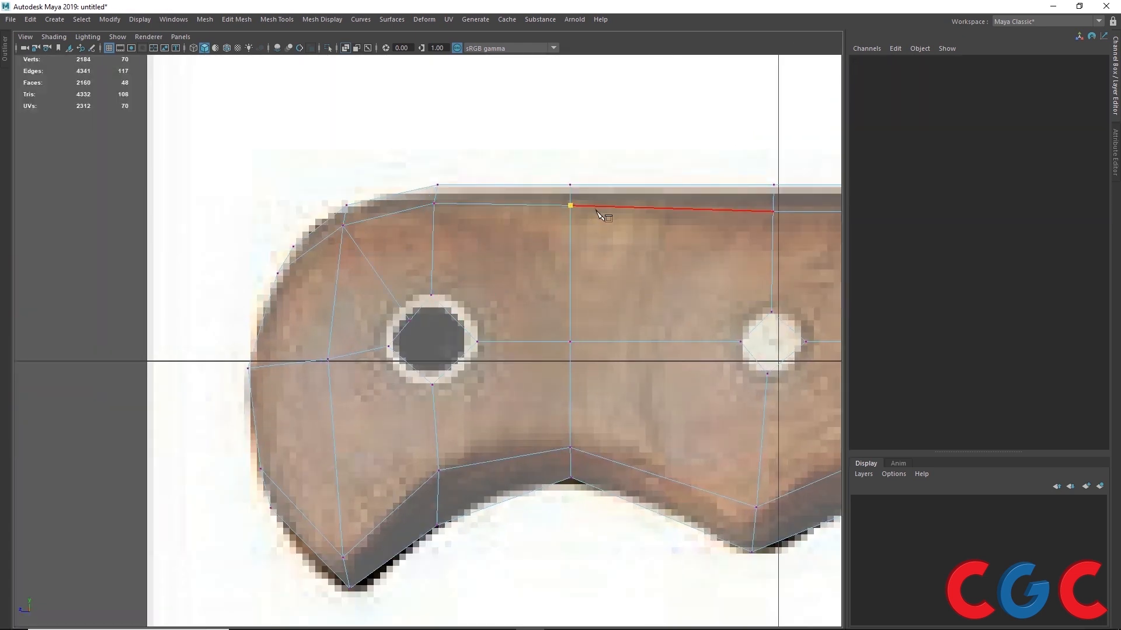
pyautogui.click(459, 319)
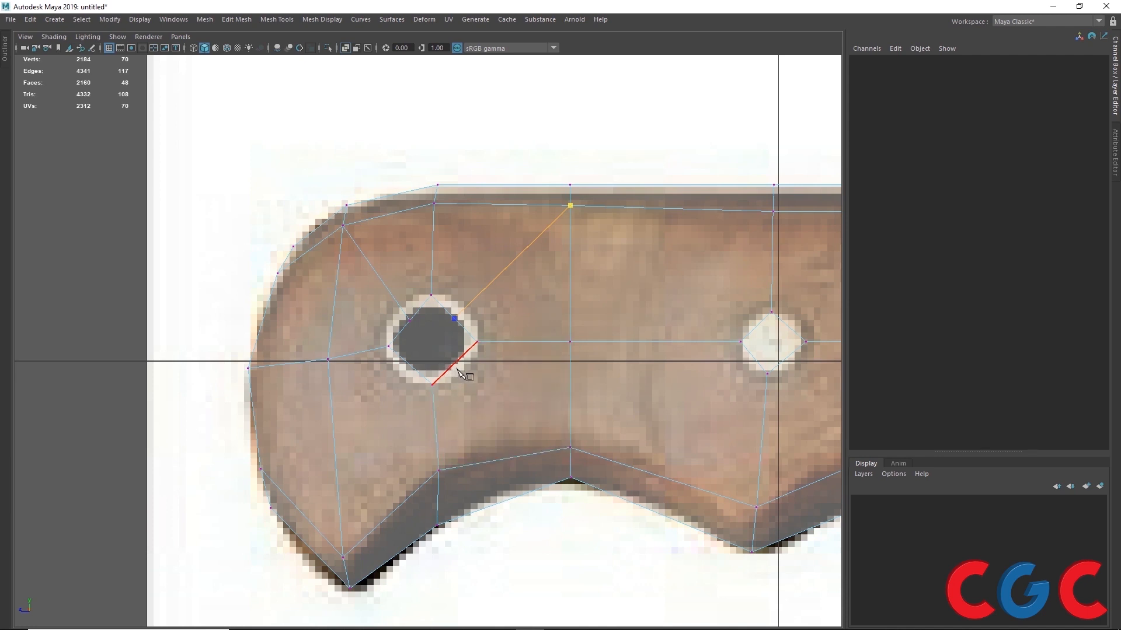
pyautogui.click(571, 448)
pyautogui.click(466, 332)
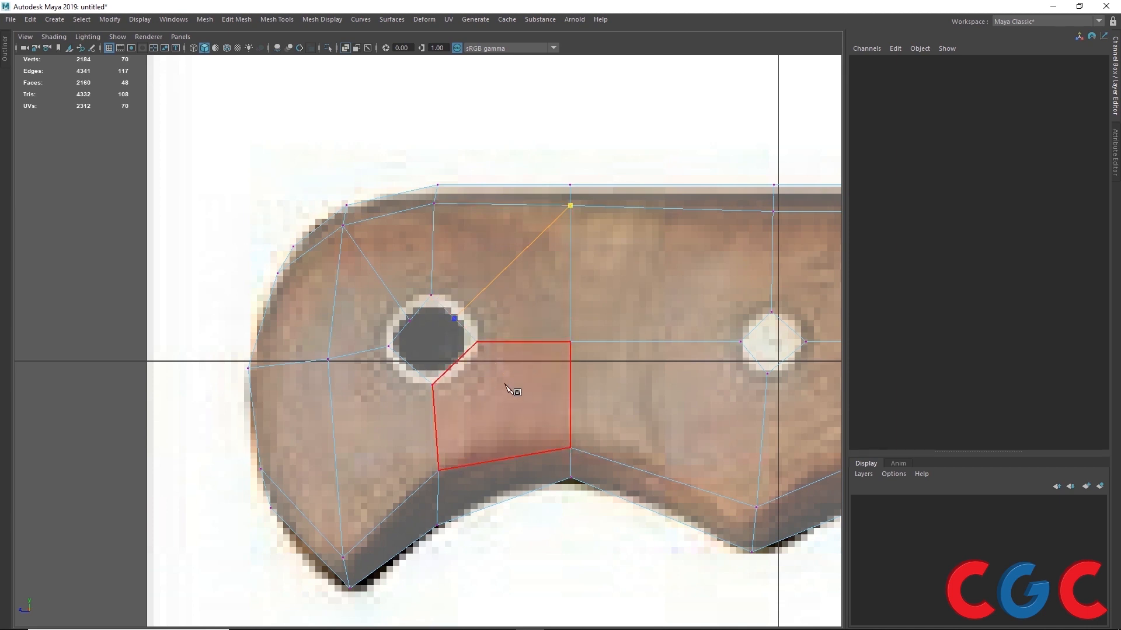
pyautogui.rightClick(505, 385)
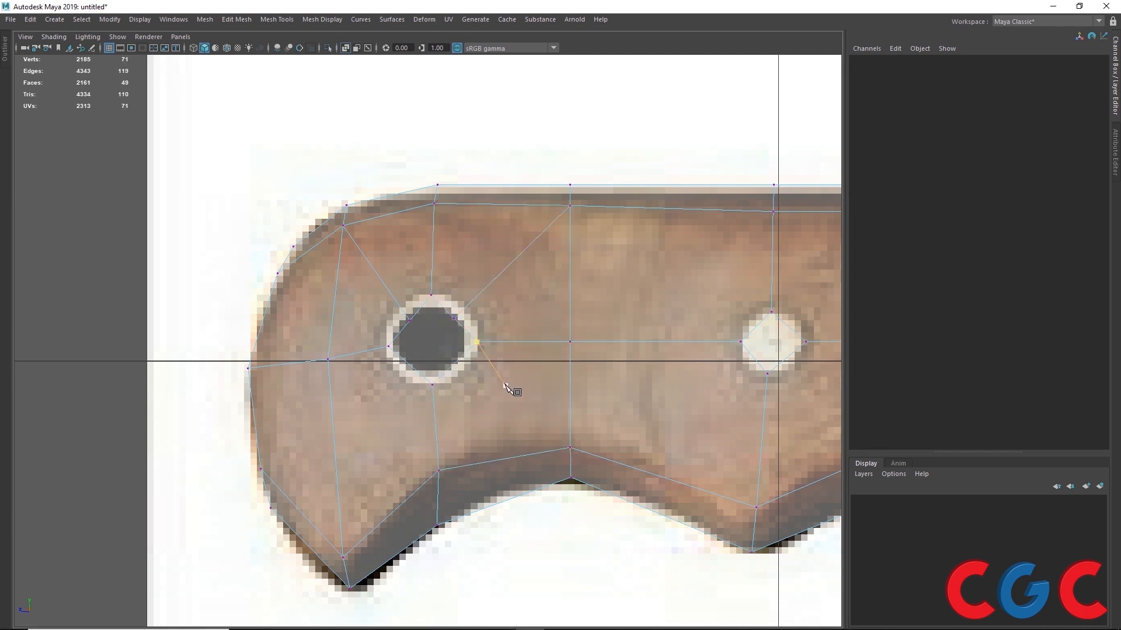
# - Connect the lower inner-loop vertices on both sides of the lanyard hole to the middles of its lower diagonal edges
pyautogui.click(569, 448)
pyautogui.click(455, 363)
pyautogui.rightClick(459, 366)
pyautogui.click(410, 366)
pyautogui.rightClick(412, 369)
# - Cut four diagonal edges from the inner-loop vertices surrounding the rear pin to the middles of its opening's diagonal edges
pyautogui.keyDown('alt'); pyautogui.moveTo(689, 383); pyautogui.dragTo(324, 331, button='middle'); pyautogui.keyUp('alt')
pyautogui.click(205, 397)
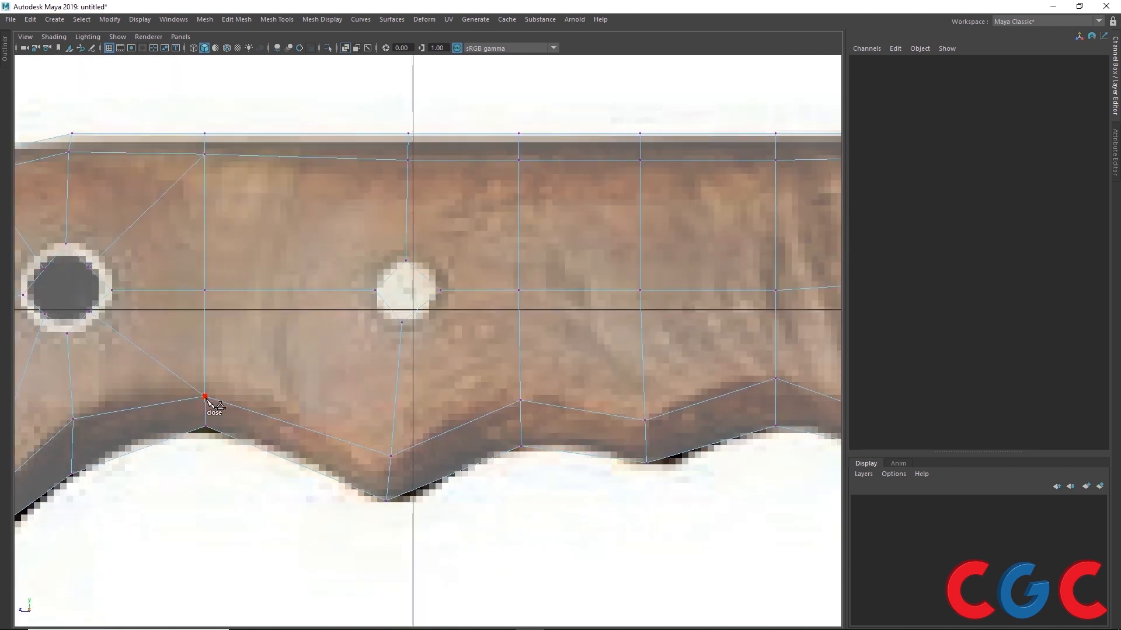
pyautogui.click(388, 306)
pyautogui.rightClick(389, 307)
pyautogui.click(204, 154)
pyautogui.click(390, 275)
pyautogui.rightClick(391, 276)
pyautogui.click(518, 160)
pyautogui.click(423, 275)
pyautogui.rightClick(424, 276)
pyautogui.click(420, 307)
# - Cut edges from the upper and lower inner-loop vertices on the guard side of the front pin to its two adjacent diagonals
pyautogui.keyDown('alt'); pyautogui.moveTo(658, 307); pyautogui.dragTo(345, 283); pyautogui.keyUp('alt')
pyautogui.keyDown('alt'); pyautogui.moveTo(345, 283); pyautogui.dragTo(189, 280, button='middle'); pyautogui.keyUp('alt')
pyautogui.click(627, 127)
pyautogui.click(553, 239)
pyautogui.rightClick(555, 241)
pyautogui.click(629, 394)
pyautogui.click(553, 269)
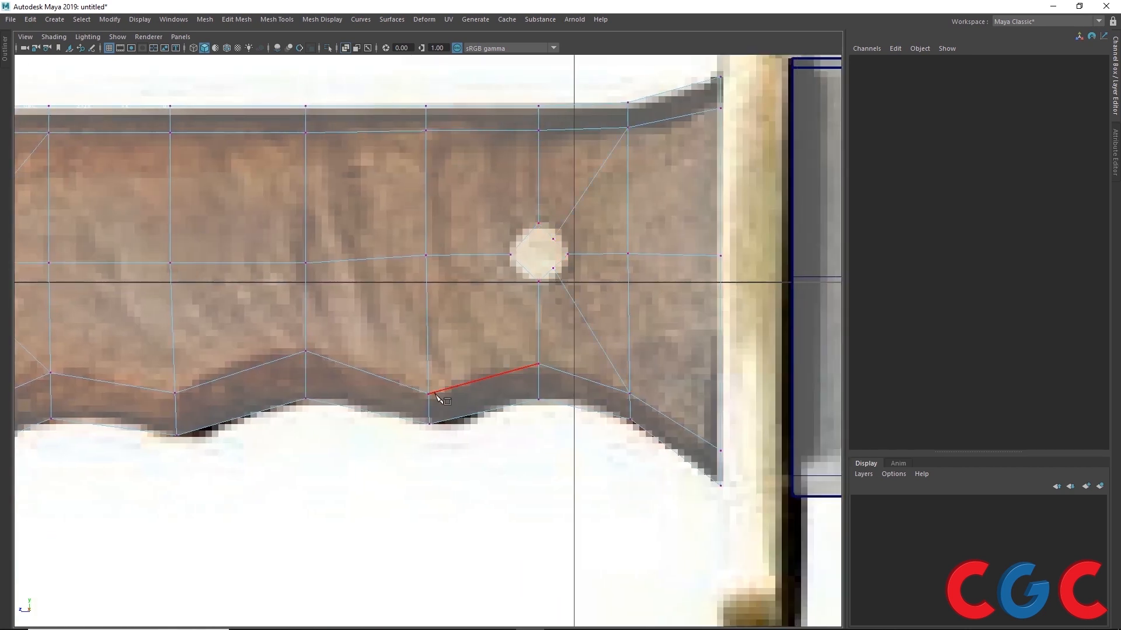
# - Cut edges from the lower and upper inner-loop vertices on the butt side of the front pin to its remaining two diagonals
pyautogui.click(429, 393)
pyautogui.click(522, 269)
pyautogui.rightClick(521, 271)
pyautogui.click(426, 131)
pyautogui.click(520, 240)
pyautogui.rightClick(520, 242)
pyautogui.keyDown('alt'); pyautogui.moveTo(23, 257); pyautogui.dragTo(591, 194, button='middle'); pyautogui.keyUp('alt')
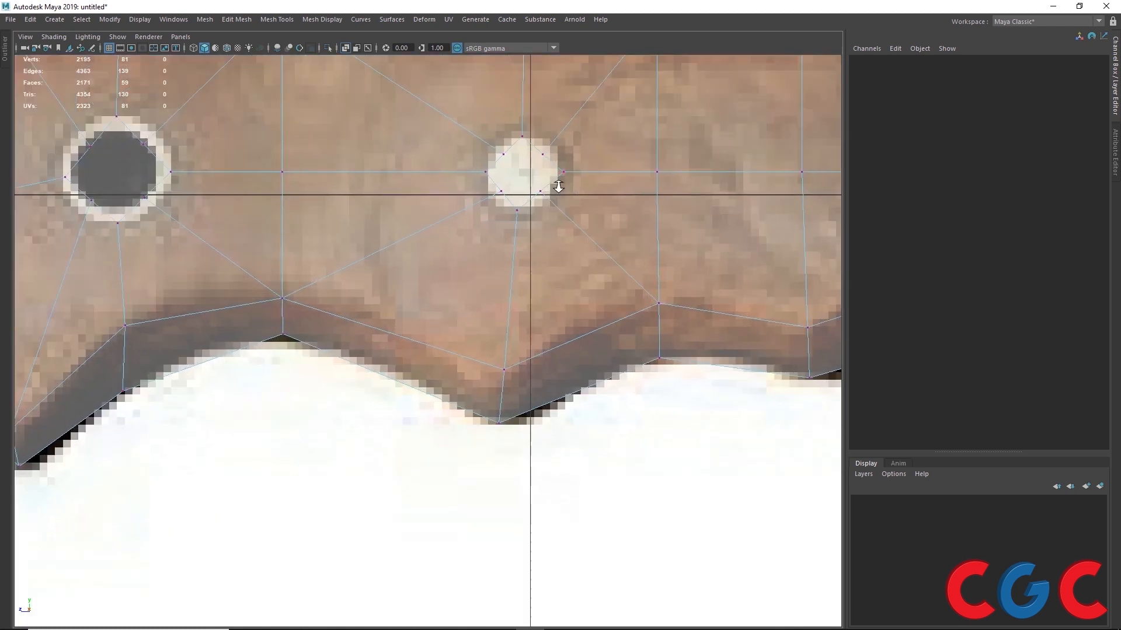
# - Move the upper diagonal vertices of the middle rivet's ring outward to match the round rivet in the reference image
pyautogui.keyDown('alt'); pyautogui.moveTo(559, 187); pyautogui.dragTo(639, 133, button='right'); pyautogui.keyUp('alt')
pyautogui.keyDown('alt'); pyautogui.moveTo(639, 133); pyautogui.dragTo(478, 225, button='middle'); pyautogui.keyUp('alt')
pyautogui.moveTo(461, 189); pyautogui.dragTo(373, 207)
pyautogui.click(380, 204)
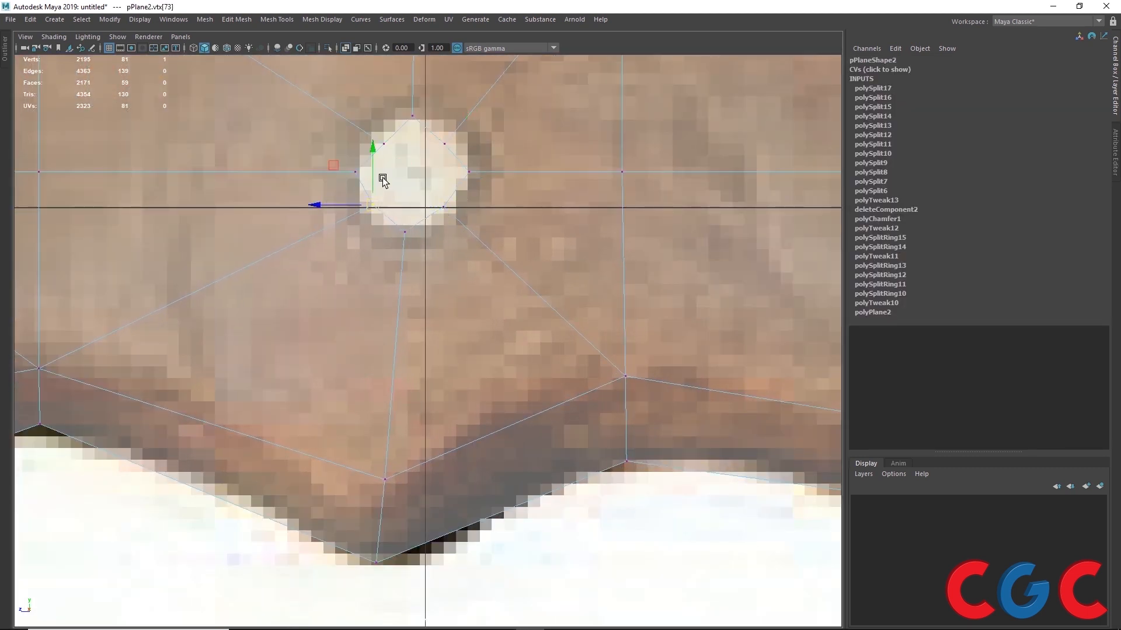
pyautogui.click(384, 147)
pyautogui.moveTo(384, 148)
pyautogui.mouseDown()
pyautogui.moveTo(454, 133)
pyautogui.moveTo(371, 134)
pyautogui.mouseUp()
pyautogui.click(444, 146)
pyautogui.click(381, 140)
# - Fit the lower and blade-side vertices of the middle rivet's ring to the reference rivet's outline
pyautogui.click(378, 204)
pyautogui.moveTo(372, 205); pyautogui.dragTo(366, 209)
pyautogui.moveTo(437, 193); pyautogui.dragTo(456, 216)
pyautogui.moveTo(451, 217); pyautogui.dragTo(390, 227)
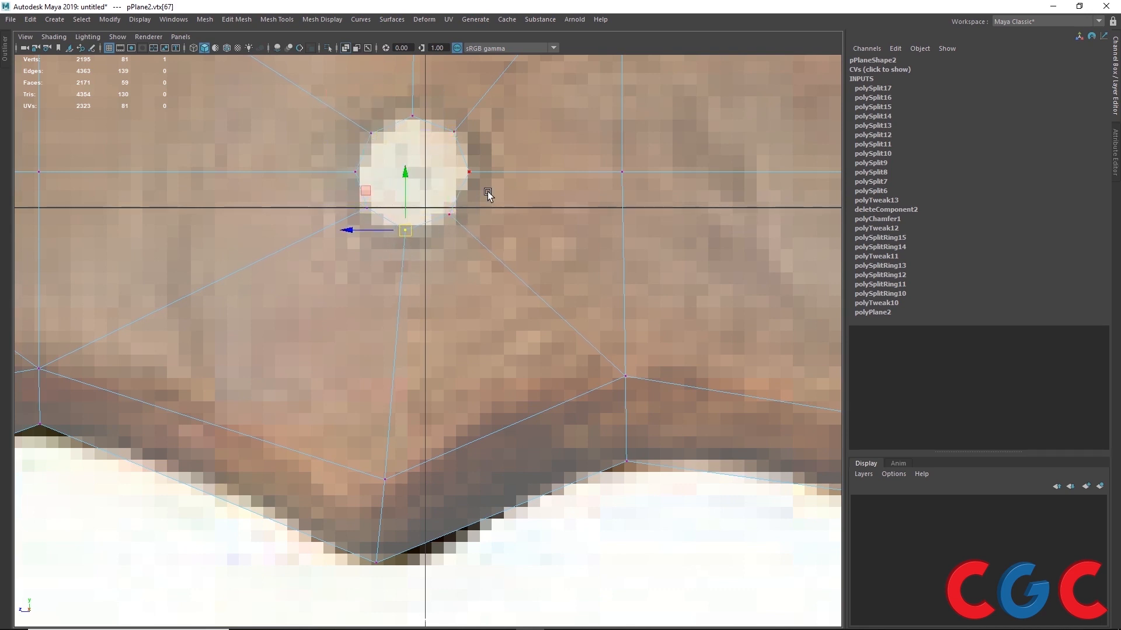
pyautogui.moveTo(451, 182); pyautogui.dragTo(451, 182)
pyautogui.moveTo(465, 173); pyautogui.dragTo(462, 175)
# - Select the four diagonal vertices around the hole at the handle's butt end and scale them outward together
pyautogui.scroll(-10, 468, 105)
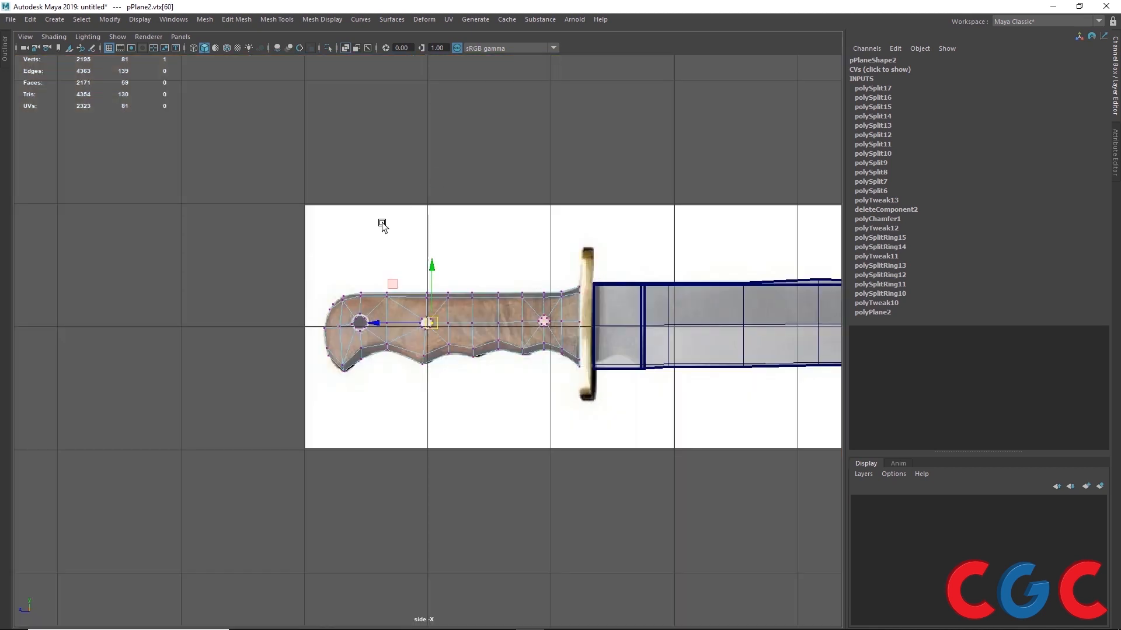
pyautogui.keyDown('alt'); pyautogui.moveTo(381, 271); pyautogui.dragTo(450, 274, button='middle'); pyautogui.keyUp('alt')
pyautogui.scroll(5, 543, 222)
pyautogui.scroll(-3, 452, 275)
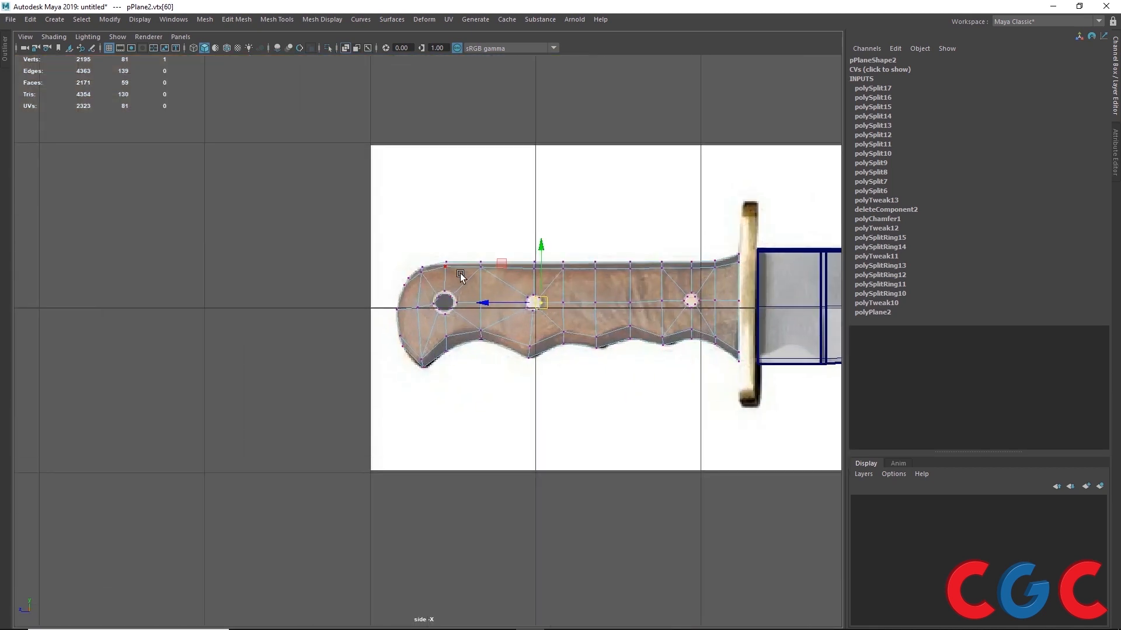
pyautogui.scroll(4, 461, 276)
pyautogui.scroll(8, 462, 273)
pyautogui.keyDown('alt'); pyautogui.moveTo(514, 157); pyautogui.dragTo(409, 319, button='middle'); pyautogui.keyUp('alt')
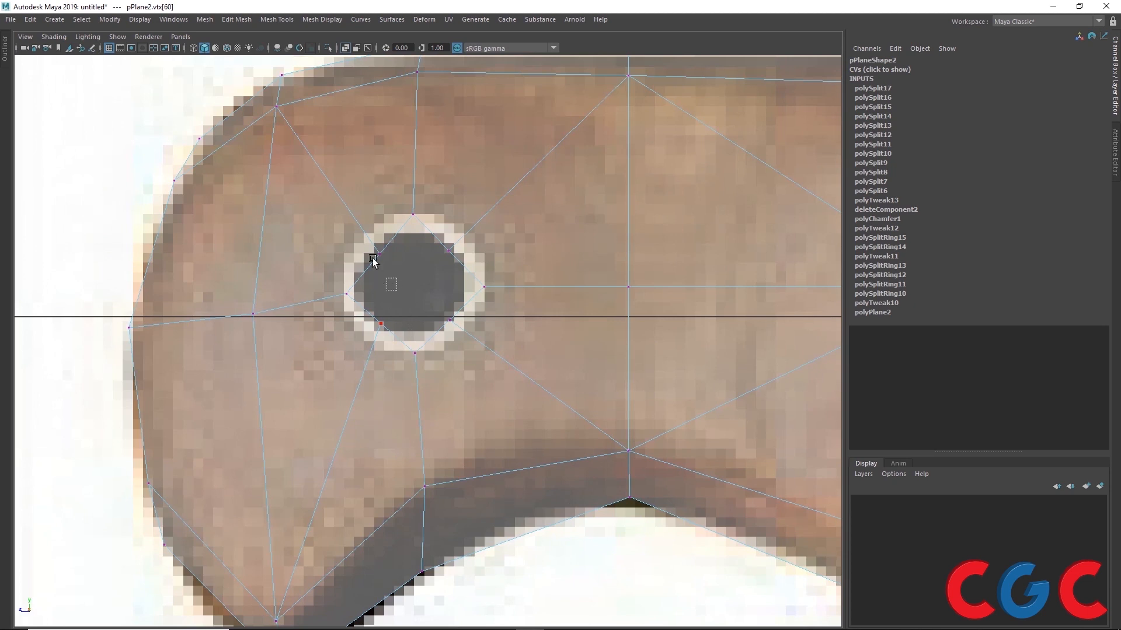
pyautogui.keyDown('shift'); pyautogui.click(455, 257); pyautogui.keyUp('shift')
pyautogui.keyDown('shift'); pyautogui.moveTo(454, 329); pyautogui.dragTo(454, 330); pyautogui.keyUp('shift')
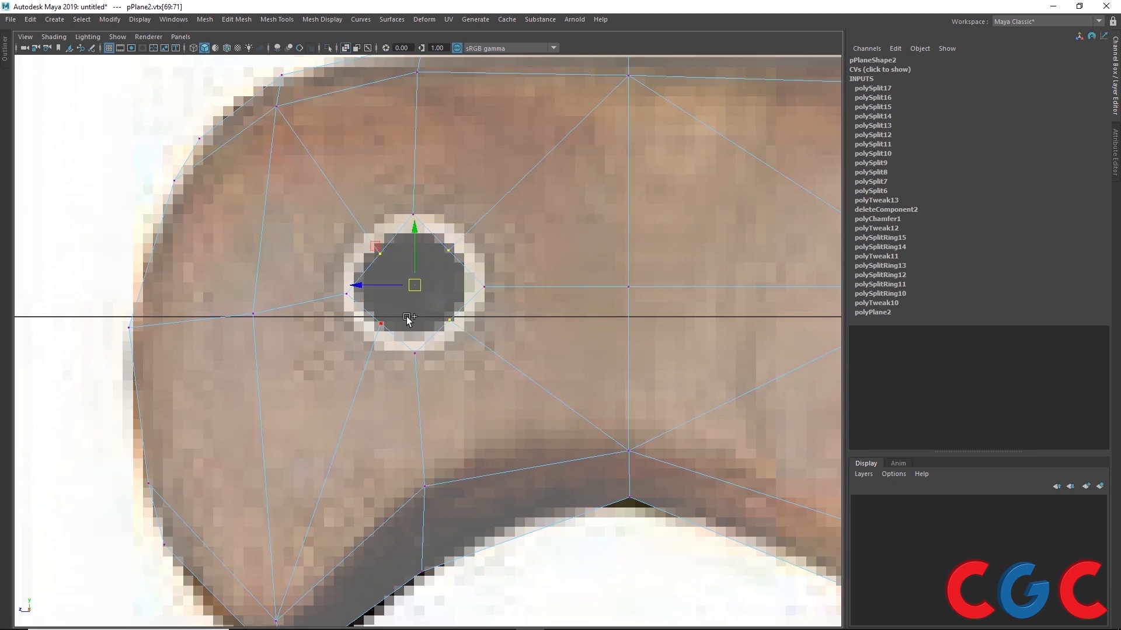
pyautogui.keyDown('shift'); pyautogui.moveTo(363, 340); pyautogui.dragTo(363, 341); pyautogui.keyUp('shift')
pyautogui.moveTo(413, 290); pyautogui.dragTo(430, 286)
# - Shift the butt-end hole's vertex ring slightly and reposition its individual vertices to follow the hole's outline in the reference
pyautogui.moveTo(506, 188); pyautogui.dragTo(319, 366)
pyautogui.press('w')
pyautogui.moveTo(415, 229); pyautogui.dragTo(415, 228)
pyautogui.moveTo(378, 322); pyautogui.dragTo(353, 355)
pyautogui.moveTo(370, 334); pyautogui.dragTo(367, 334)
pyautogui.moveTo(379, 229); pyautogui.dragTo(354, 256)
pyautogui.moveTo(367, 242); pyautogui.dragTo(362, 240)
pyautogui.moveTo(356, 280); pyautogui.dragTo(336, 304)
pyautogui.moveTo(471, 225)
pyautogui.mouseDown()
pyautogui.moveTo(448, 250)
pyautogui.moveTo(461, 235)
pyautogui.mouseUp()
pyautogui.moveTo(472, 318); pyautogui.dragTo(449, 343)
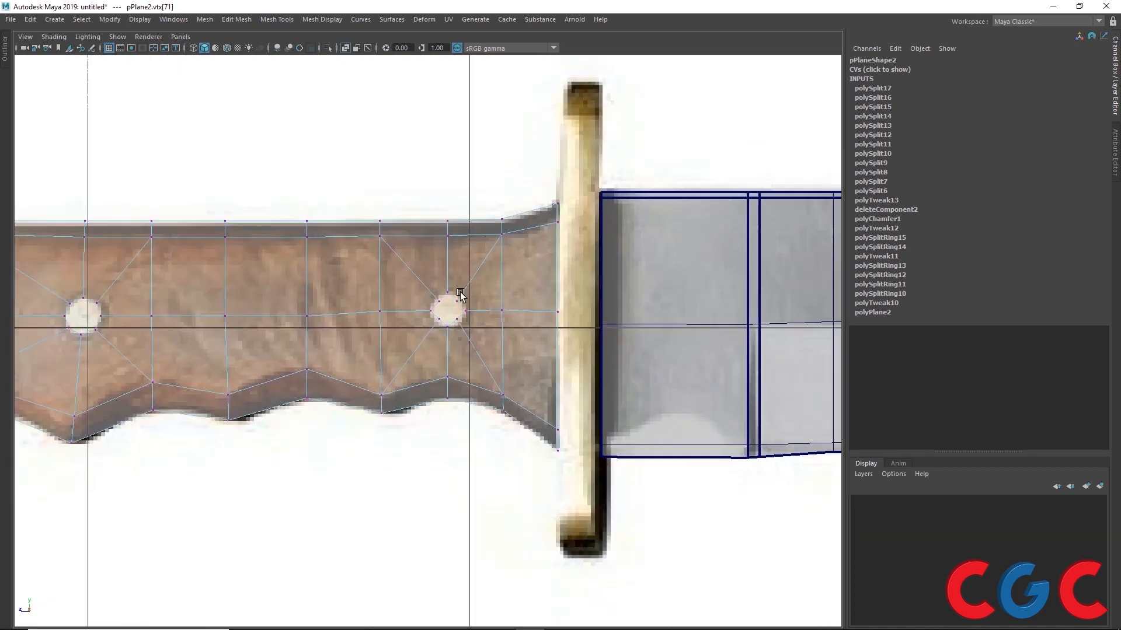
# - Adjust the diagonal vertices of the rivet ring nearest the guard to form a rounder octagon over the reference rivet
pyautogui.scroll(10, 395, 237)
pyautogui.click(395, 240)
pyautogui.click(500, 234)
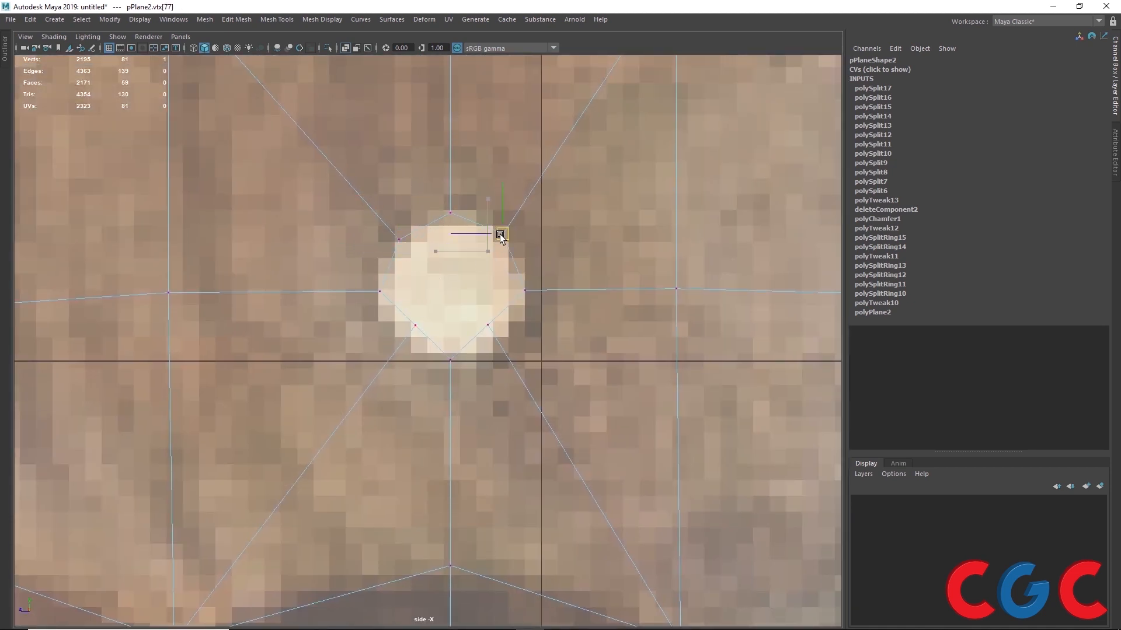
pyautogui.moveTo(465, 325); pyautogui.dragTo(464, 326)
pyautogui.scroll(-10, 397, 326)
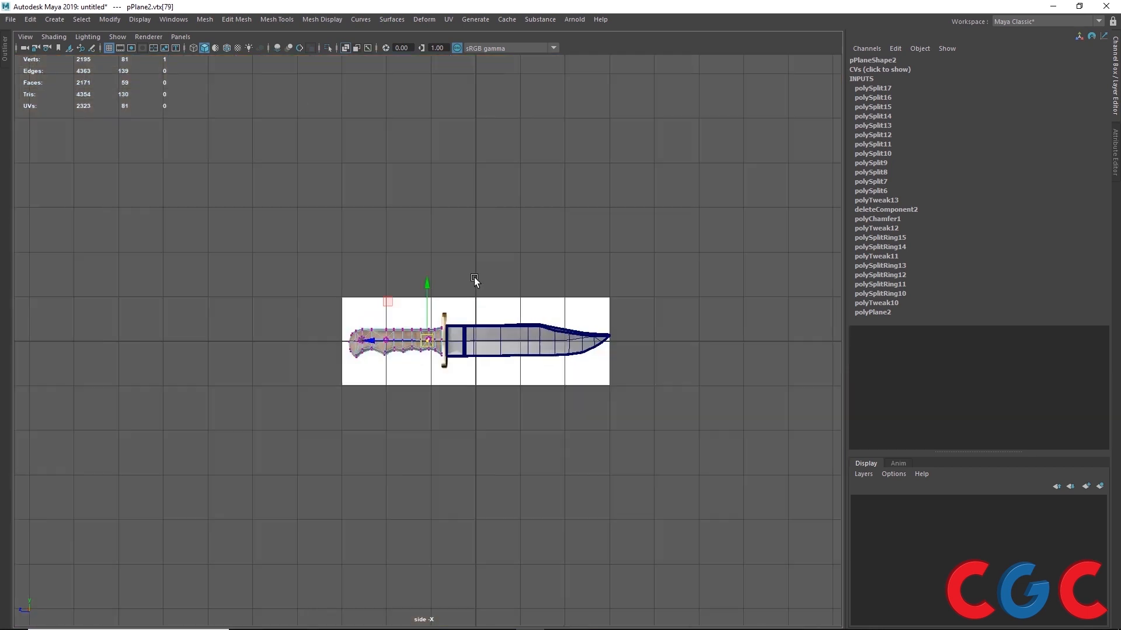
# - Switch to the perspective view and select the three octagonal faces along the handle
pyautogui.press('space')
pyautogui.press('space')
pyautogui.scroll(5, 595, 288)
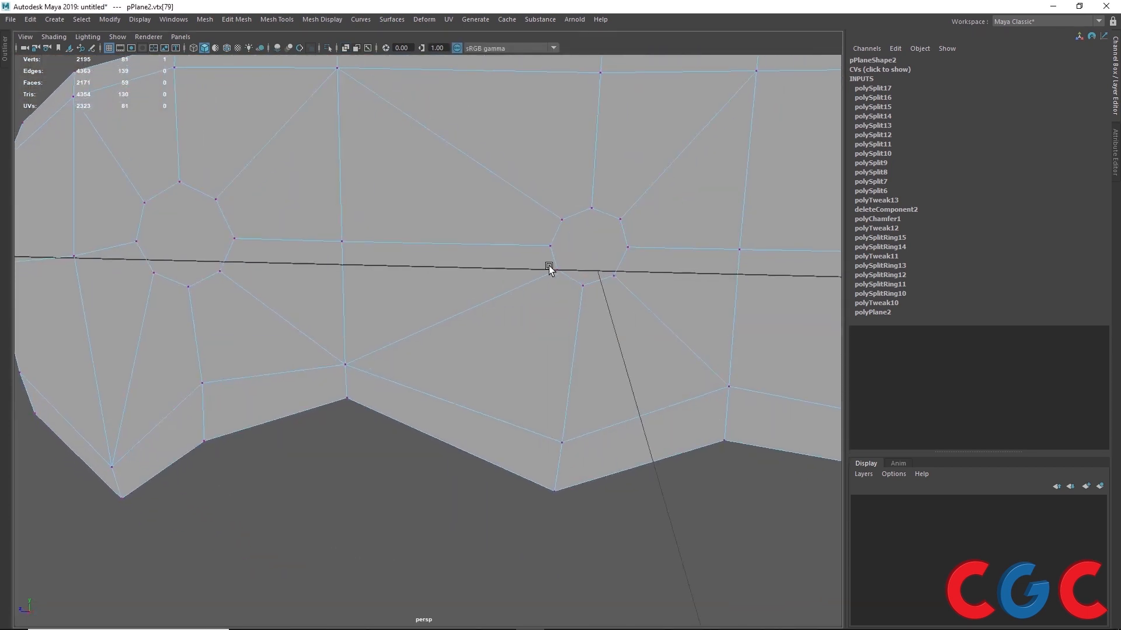
pyautogui.keyDown('alt'); pyautogui.moveTo(595, 281); pyautogui.dragTo(267, 281, button='middle'); pyautogui.keyUp('alt')
pyautogui.keyDown('alt'); pyautogui.moveTo(450, 262); pyautogui.dragTo(714, 275, button='middle'); pyautogui.keyUp('alt')
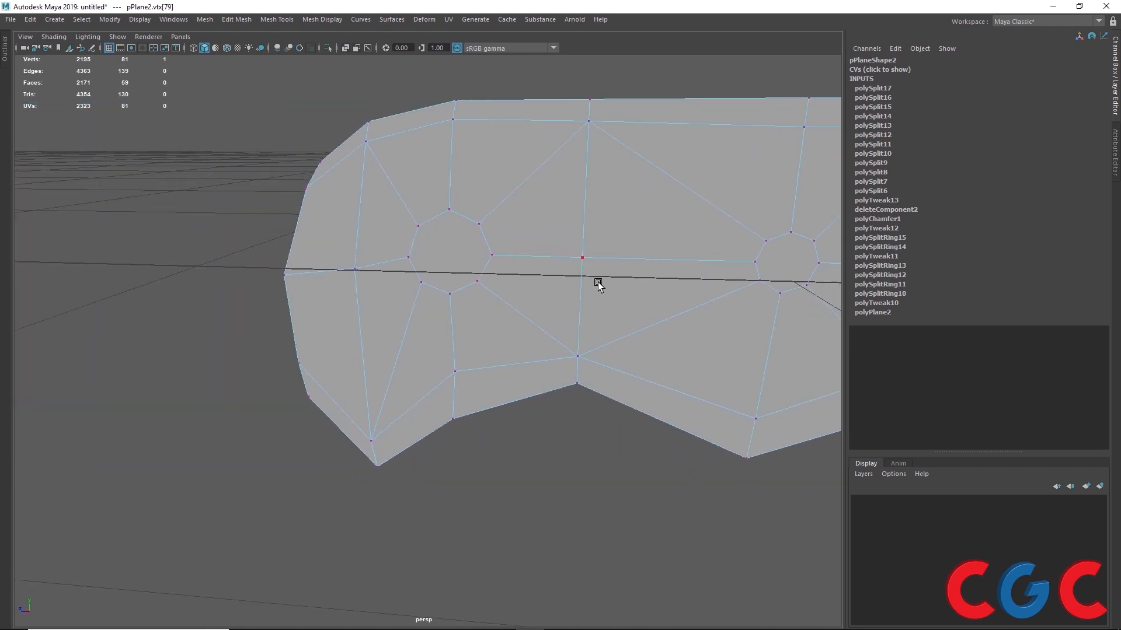
pyautogui.keyDown('alt'); pyautogui.moveTo(597, 282); pyautogui.dragTo(328, 275, button='middle'); pyautogui.keyUp('alt')
pyautogui.moveTo(403, 229); pyautogui.dragTo(400, 252, button='right')
pyautogui.click(400, 252)
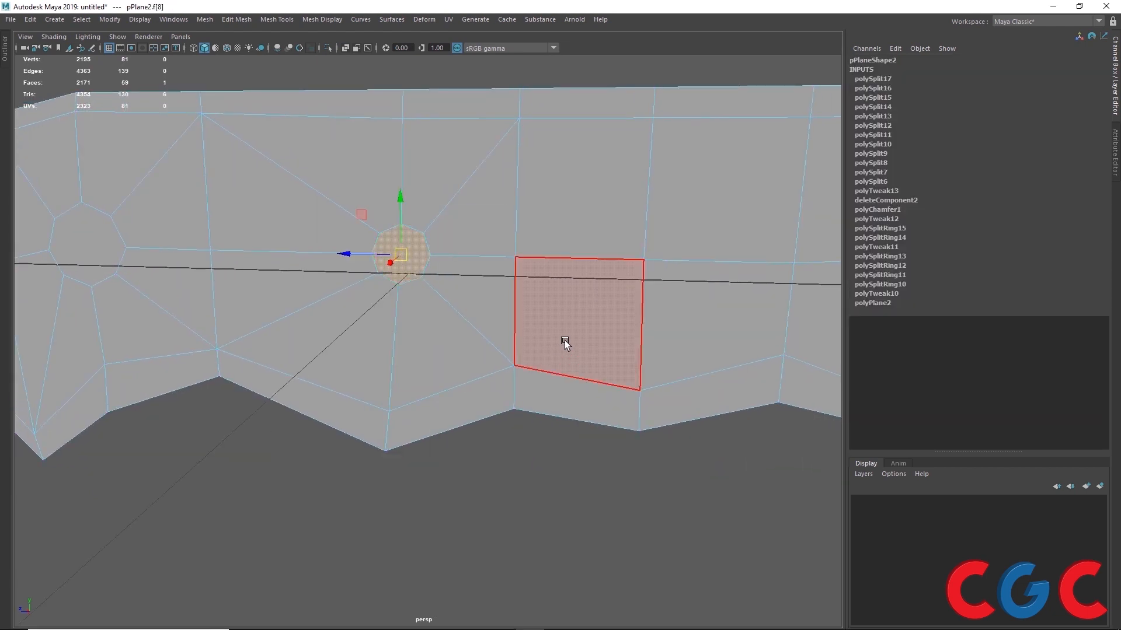
pyautogui.keyDown('alt'); pyautogui.moveTo(565, 341); pyautogui.dragTo(300, 339, button='middle'); pyautogui.keyUp('alt')
pyautogui.keyDown('shift'); pyautogui.click(780, 257); pyautogui.keyUp('shift')
pyautogui.keyDown('alt'); pyautogui.moveTo(187, 337); pyautogui.dragTo(691, 338, button='middle'); pyautogui.keyUp('alt')
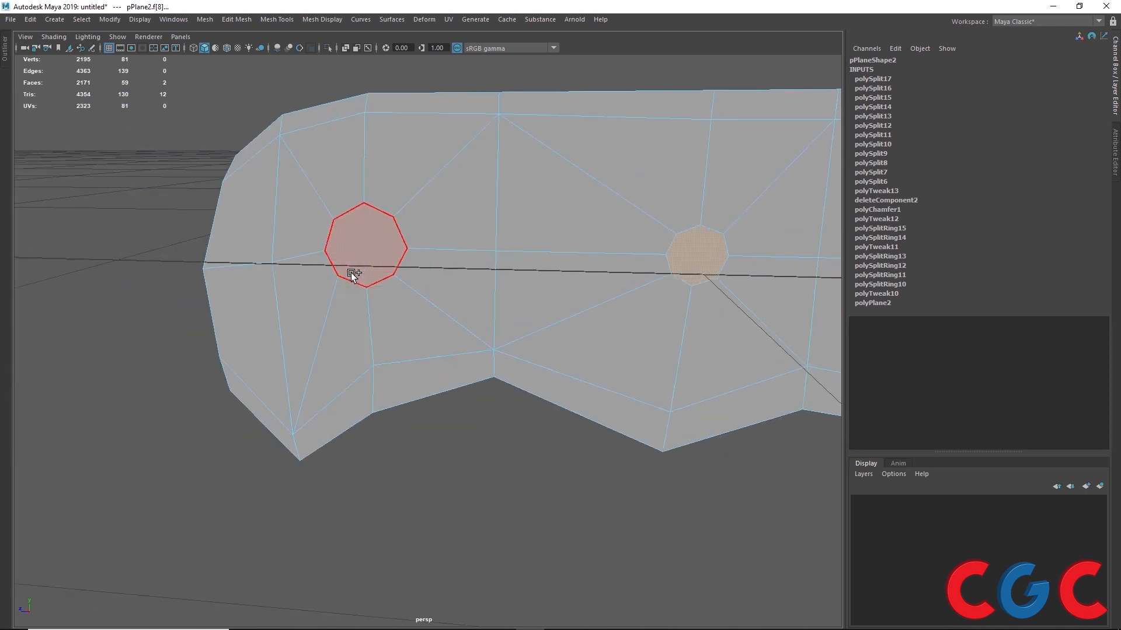
pyautogui.keyDown('shift'); pyautogui.click(351, 272); pyautogui.keyUp('shift')
pyautogui.scroll(-1, 478, 296)
pyautogui.keyDown('alt'); pyautogui.moveTo(583, 355); pyautogui.dragTo(225, 337, button='middle'); pyautogui.keyUp('alt')
pyautogui.scroll(-1, 433, 301)
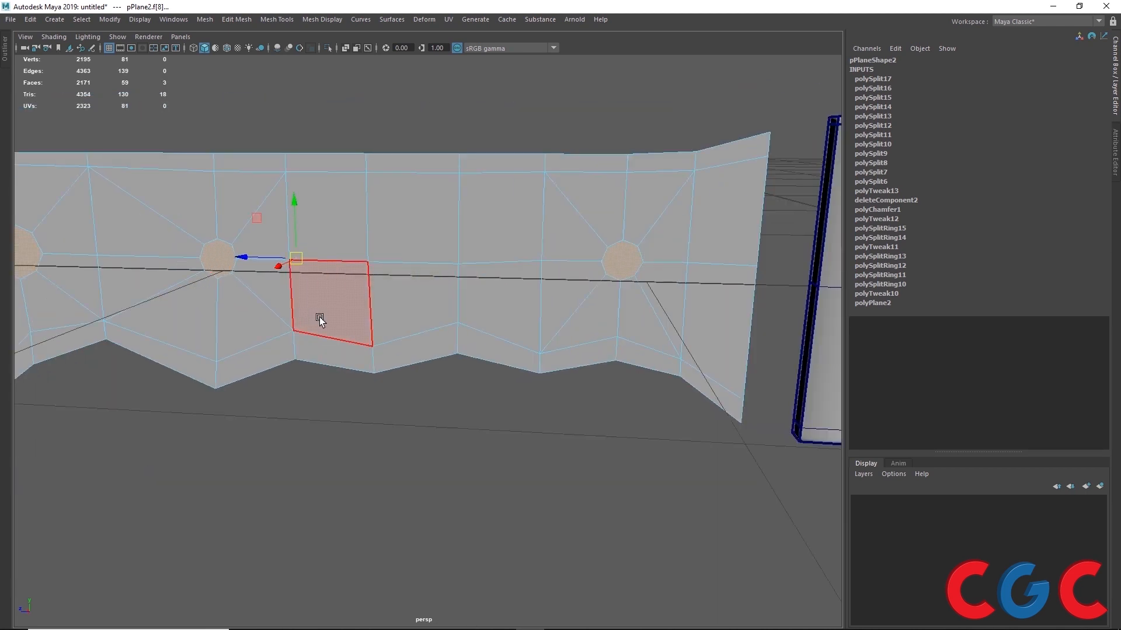
# - Try extruding the three octagonal faces and scaling them together around one shared pivot
pyautogui.hotkey('ctrl', 'e')
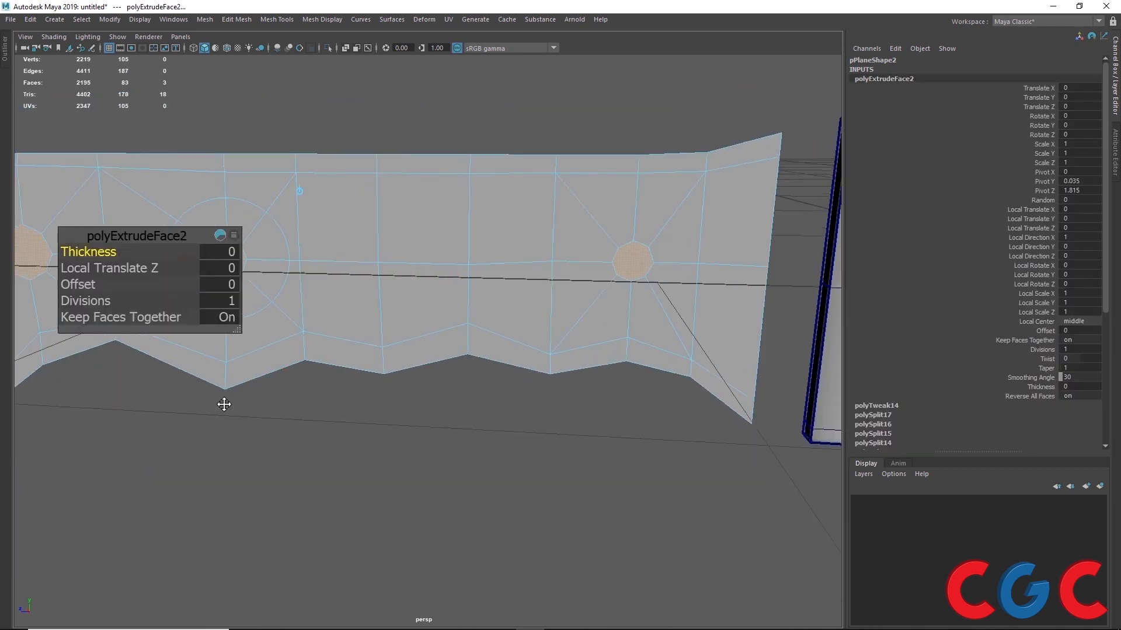
pyautogui.keyDown('alt'); pyautogui.moveTo(222, 400); pyautogui.dragTo(472, 409, button='middle'); pyautogui.keyUp('alt')
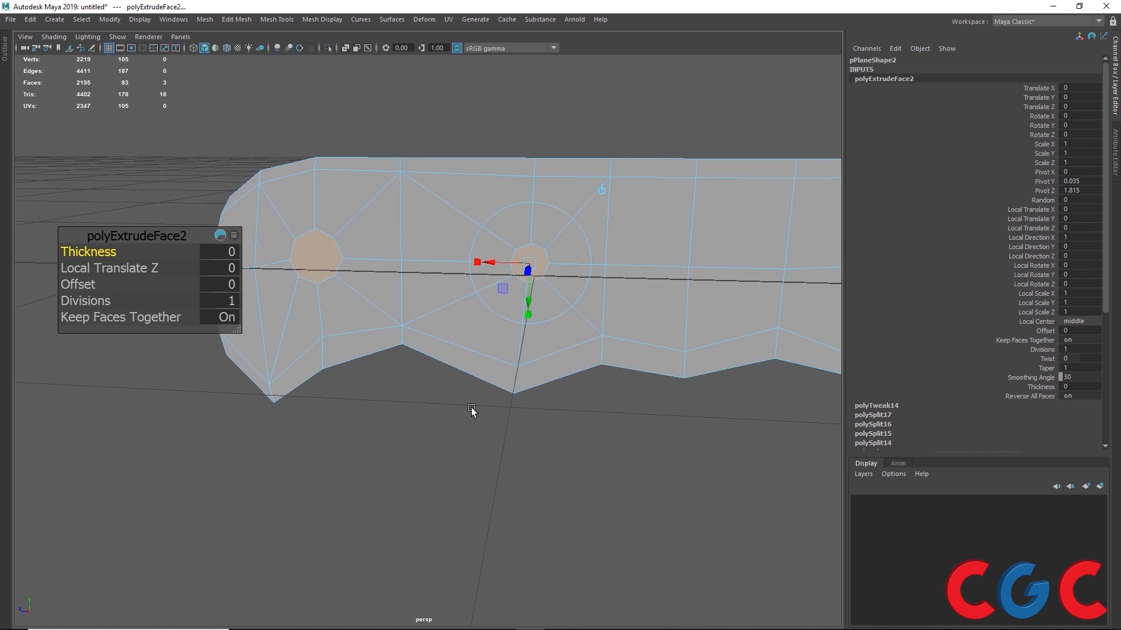
pyautogui.click(604, 192)
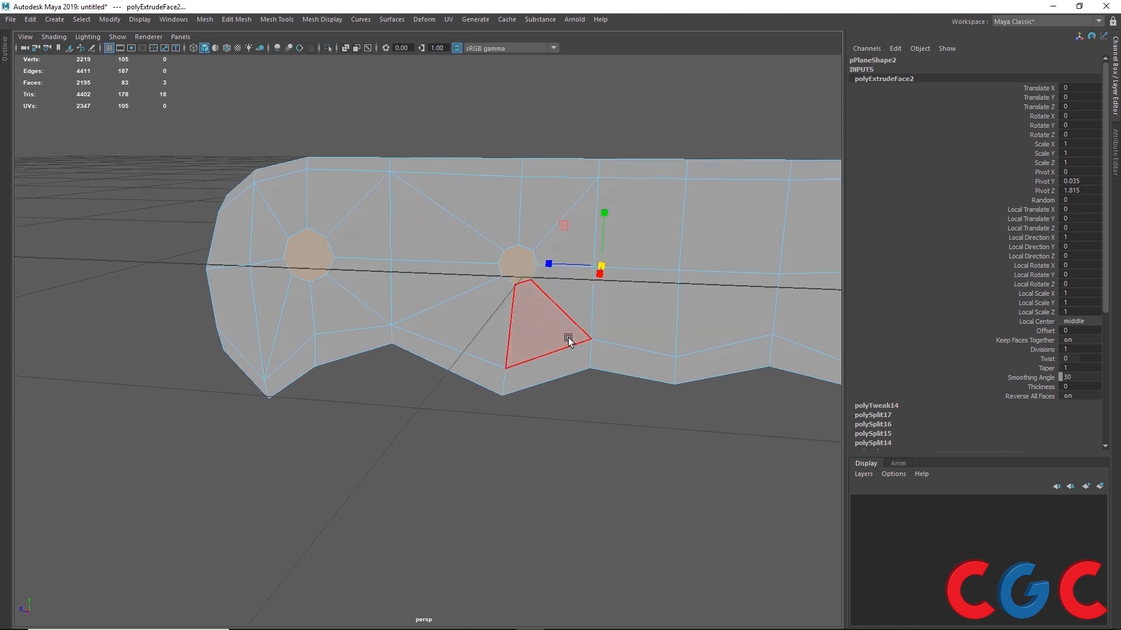
pyautogui.keyDown('alt'); pyautogui.moveTo(571, 333); pyautogui.dragTo(532, 340); pyautogui.keyUp('alt')
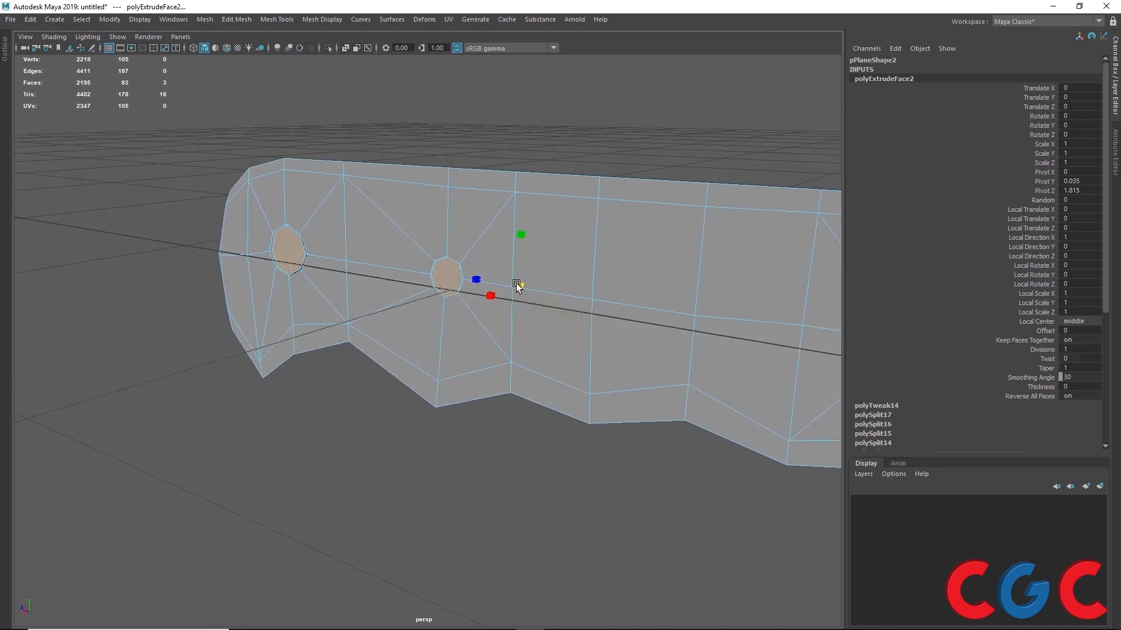
pyautogui.keyDown('alt'); pyautogui.moveTo(516, 286); pyautogui.dragTo(464, 331); pyautogui.keyUp('alt')
pyautogui.keyDown('alt'); pyautogui.moveTo(586, 320); pyautogui.dragTo(242, 321, button='middle'); pyautogui.keyUp('alt')
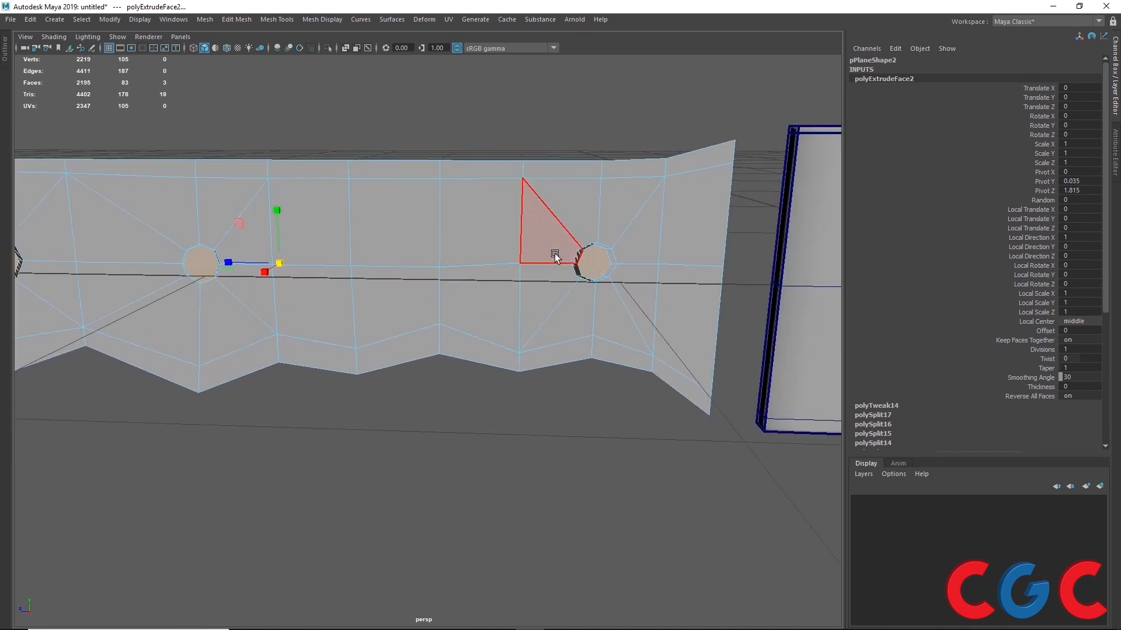
pyautogui.hotkey('ctrl', 'z')
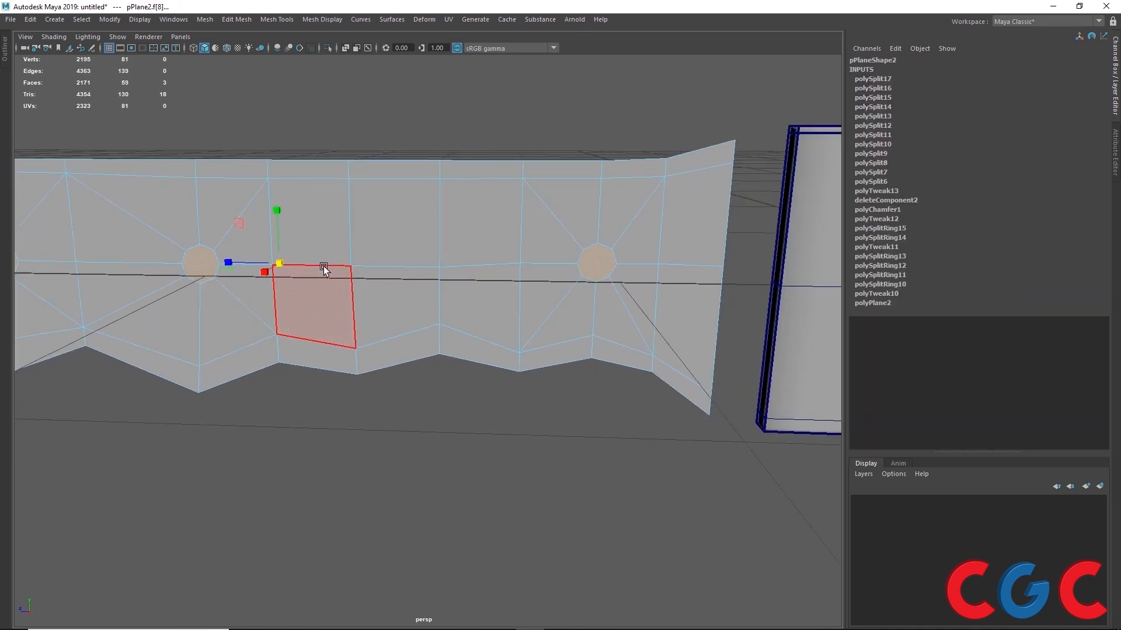
# - Reselect the three octagonal faces, extrude them, and scale each inward uniformly to a local scale of 0.883
pyautogui.keyDown('ctrl'); pyautogui.click(324, 266); pyautogui.keyUp('ctrl')
pyautogui.keyDown('alt'); pyautogui.moveTo(318, 350); pyautogui.dragTo(457, 386, button='middle'); pyautogui.keyUp('alt')
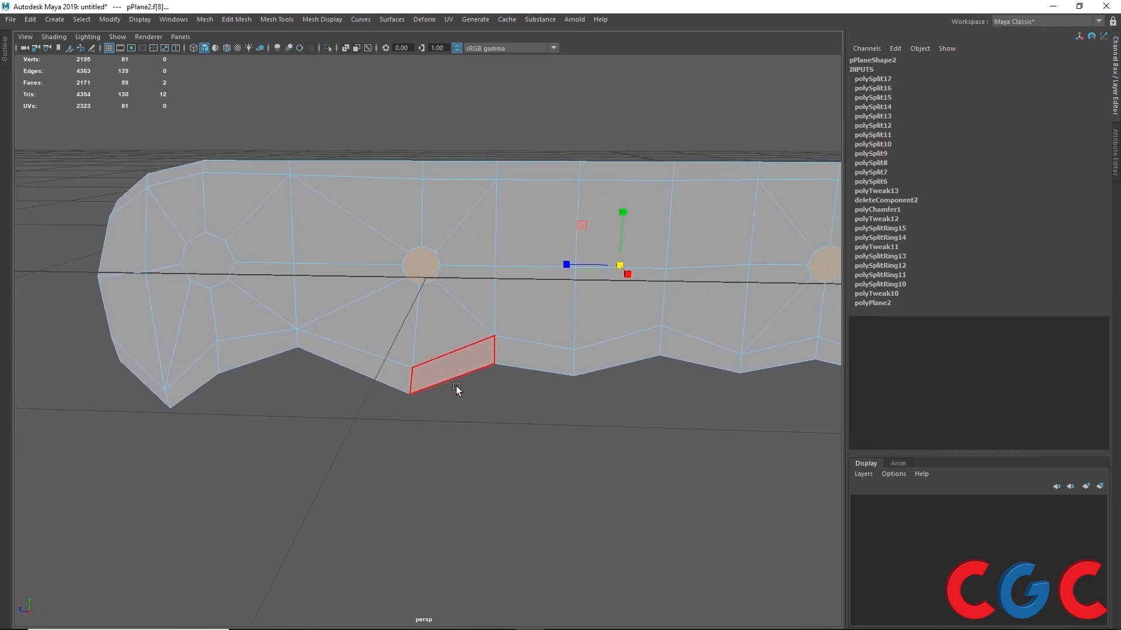
pyautogui.keyDown('shift'); pyautogui.click(232, 257); pyautogui.keyUp('shift')
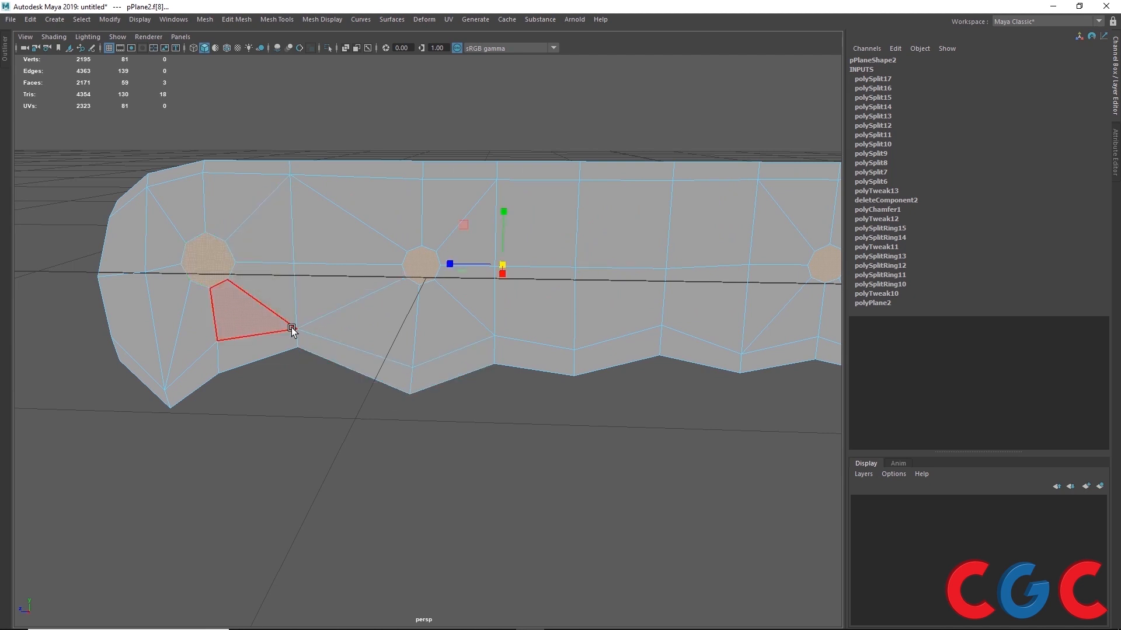
pyautogui.hotkey('ctrl', 'e')
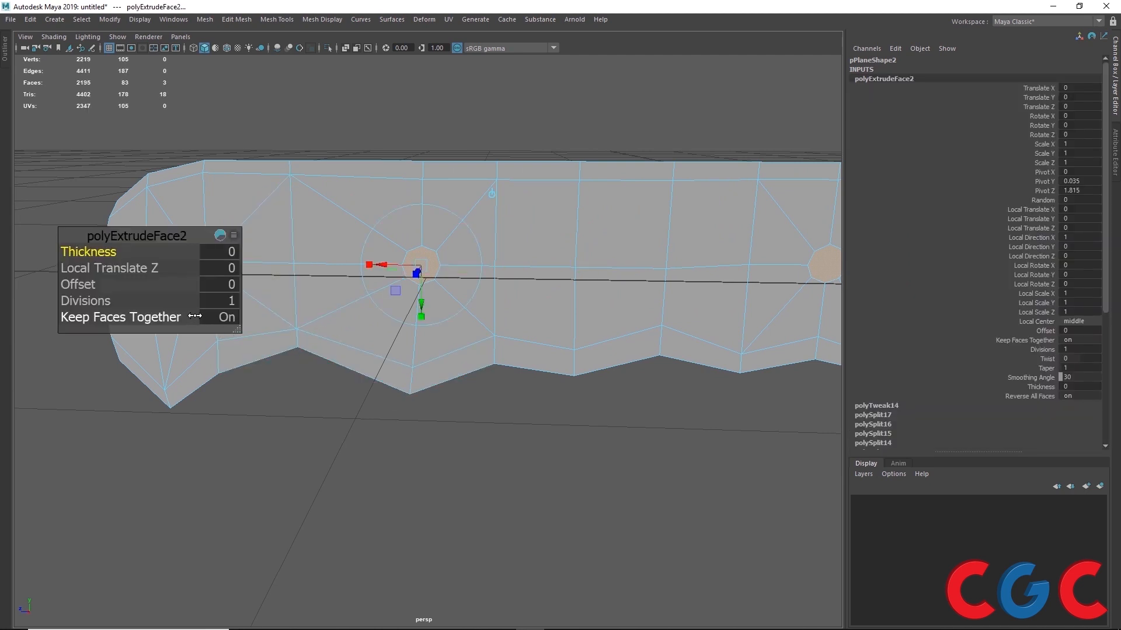
pyautogui.keyDown('alt'); pyautogui.moveTo(347, 379); pyautogui.dragTo(414, 379); pyautogui.keyUp('alt')
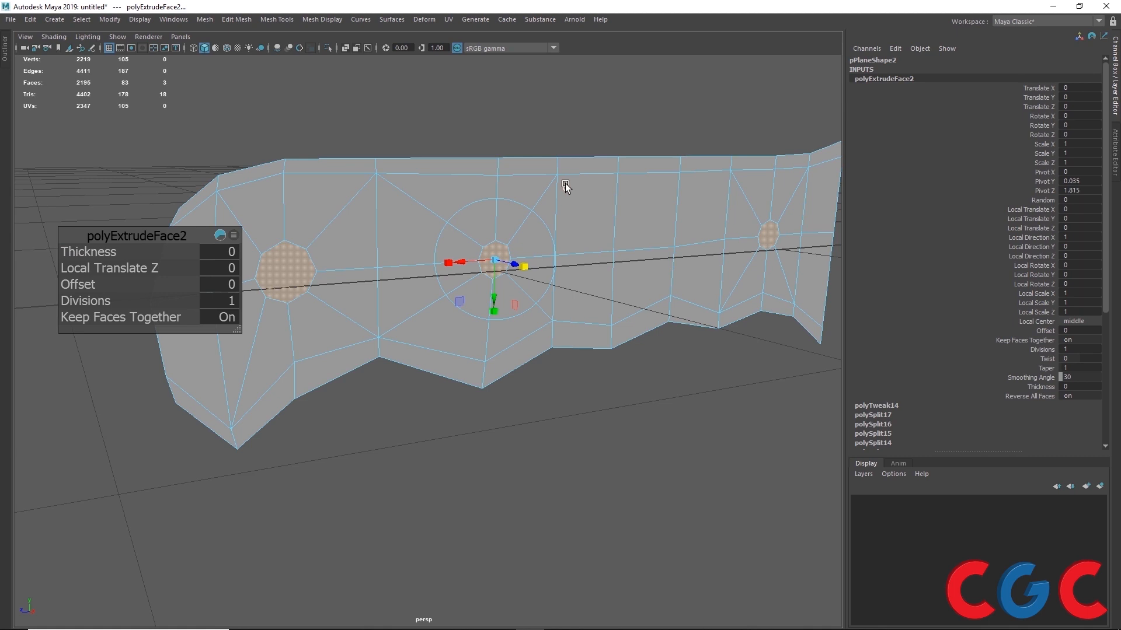
pyautogui.click(565, 185)
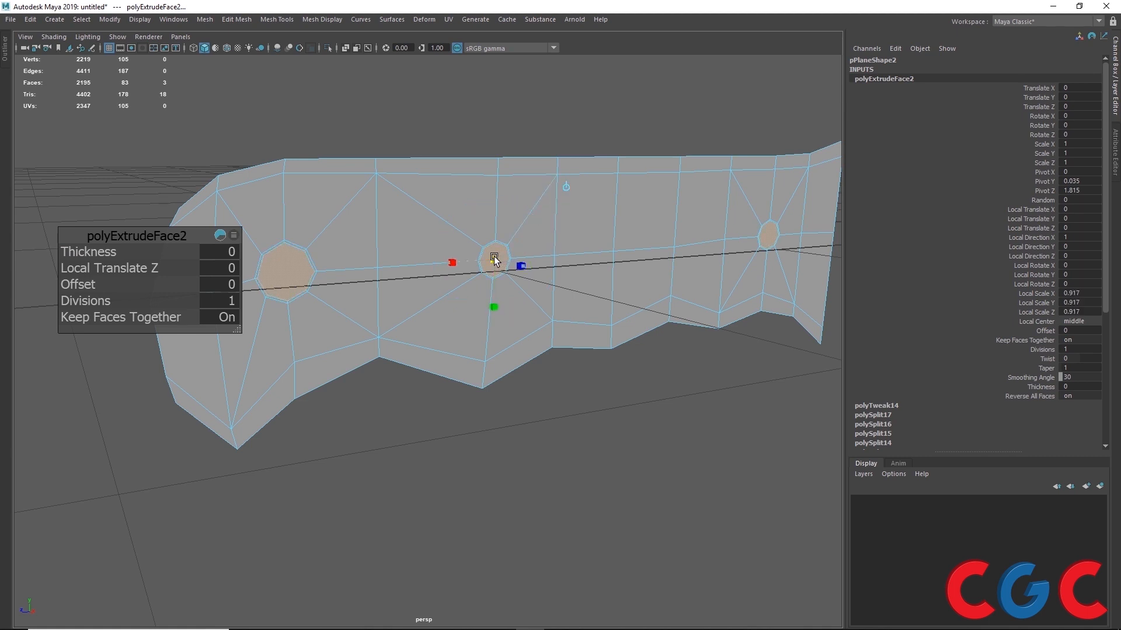
pyautogui.moveTo(495, 260); pyautogui.dragTo(492, 260)
# - Examine the inset borders around the three octagonal faces along the handle
pyautogui.scroll(6, 268, 245)
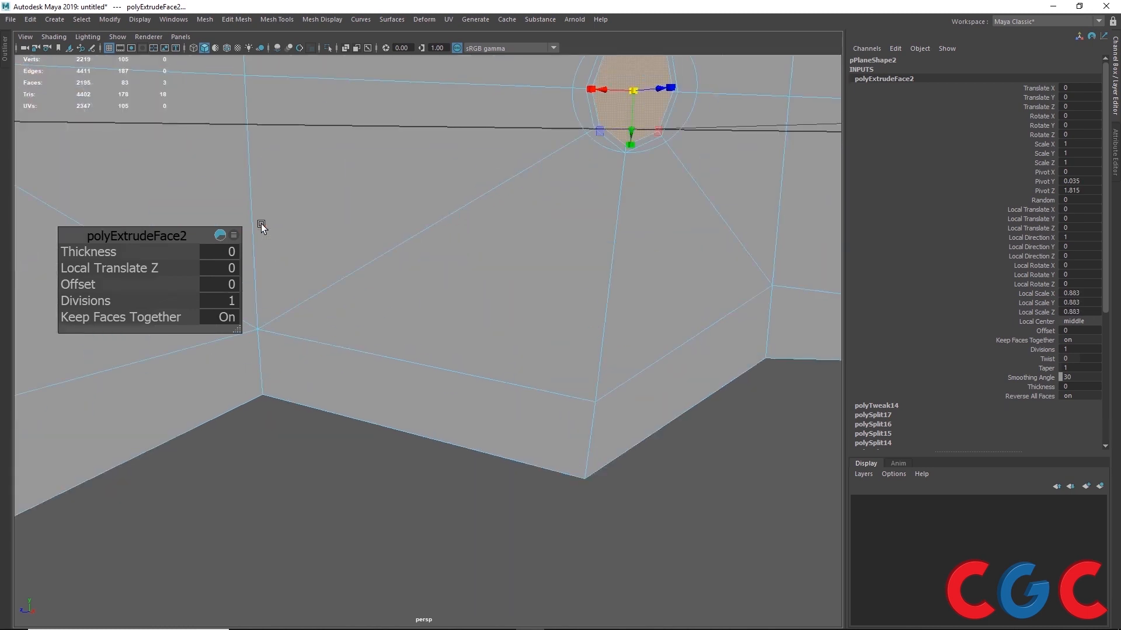
pyautogui.keyDown('alt'); pyautogui.moveTo(261, 223); pyautogui.dragTo(627, 289, button='middle'); pyautogui.keyUp('alt')
pyautogui.keyDown('alt'); pyautogui.moveTo(628, 185); pyautogui.dragTo(489, 238, button='middle'); pyautogui.keyUp('alt')
pyautogui.press('f')
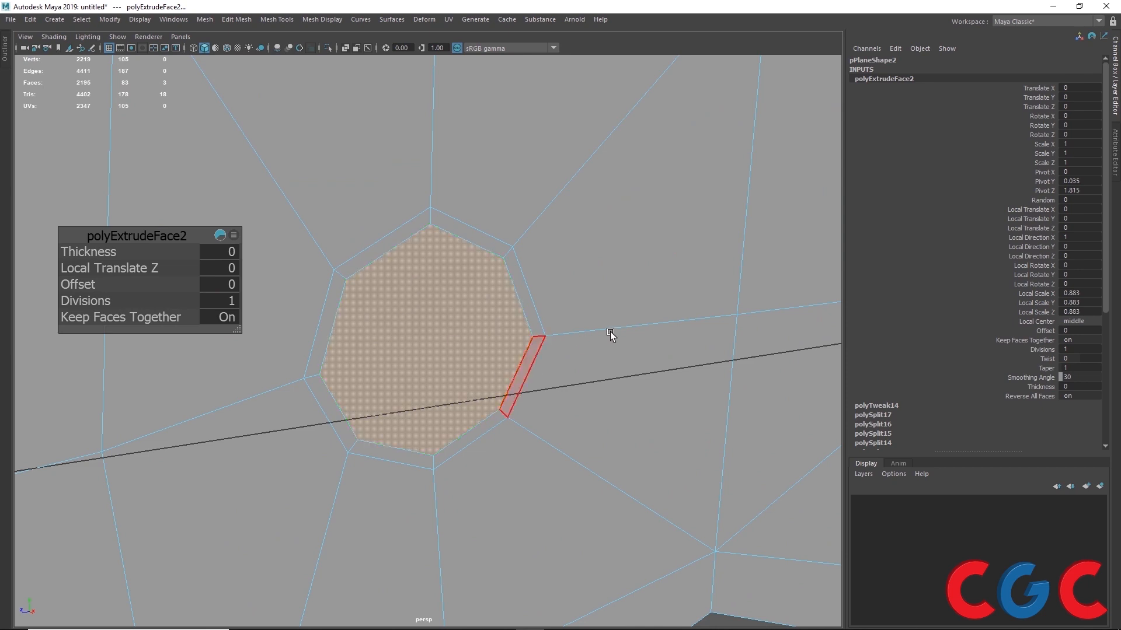
pyautogui.keyDown('alt'); pyautogui.moveTo(610, 332); pyautogui.dragTo(386, 326, button='middle'); pyautogui.keyUp('alt')
pyautogui.scroll(-3, 310, 342)
pyautogui.keyDown('alt'); pyautogui.moveTo(629, 380); pyautogui.dragTo(268, 415, button='middle'); pyautogui.keyUp('alt')
pyautogui.keyDown('alt'); pyautogui.moveTo(604, 321); pyautogui.dragTo(569, 317, button='middle'); pyautogui.keyUp('alt')
pyautogui.scroll(3, 377, 307)
pyautogui.scroll(-4, 360, 296)
pyautogui.scroll(-3, 429, 257)
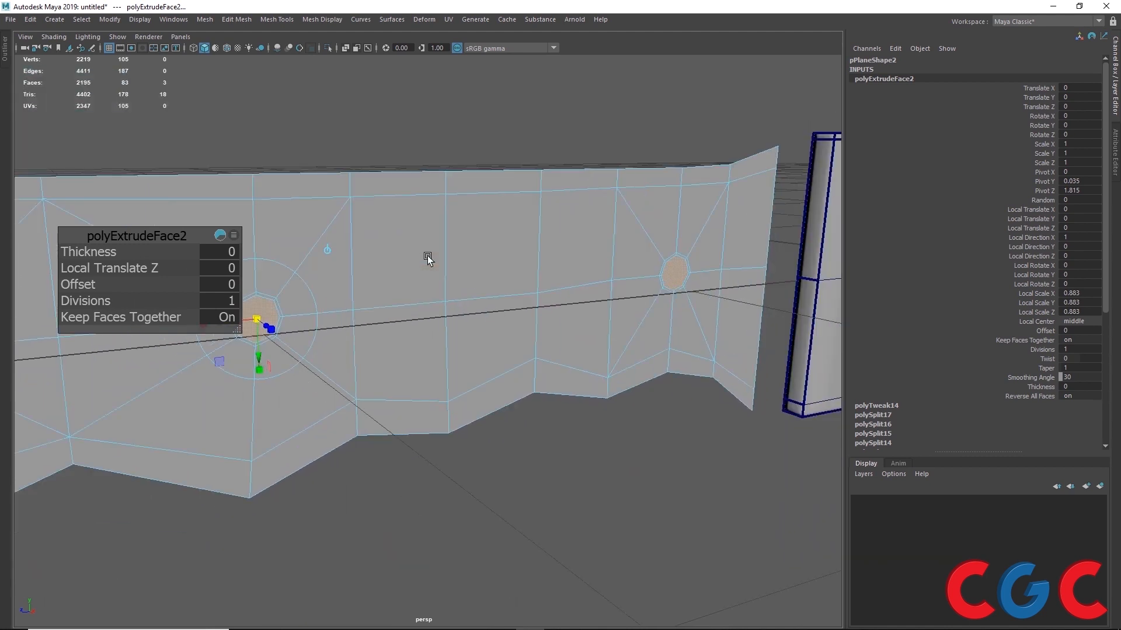
pyautogui.keyDown('alt'); pyautogui.moveTo(327, 343); pyautogui.dragTo(536, 314, button='middle'); pyautogui.keyUp('alt')
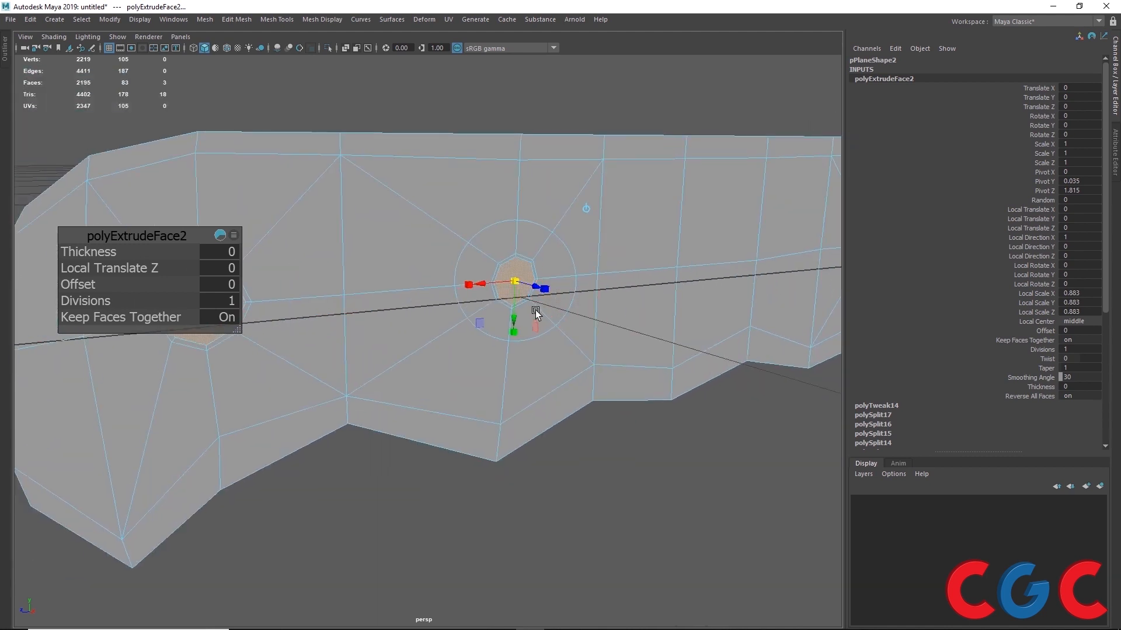
# - Delete the inner octagonal face at the handle's butt end to open the hole
pyautogui.scroll(2, 526, 292)
pyautogui.press('w')
pyautogui.keyDown('alt'); pyautogui.moveTo(510, 334); pyautogui.dragTo(403, 284); pyautogui.keyUp('alt')
pyautogui.keyDown('alt'); pyautogui.moveTo(304, 318); pyautogui.dragTo(623, 314, button='middle'); pyautogui.keyUp('alt')
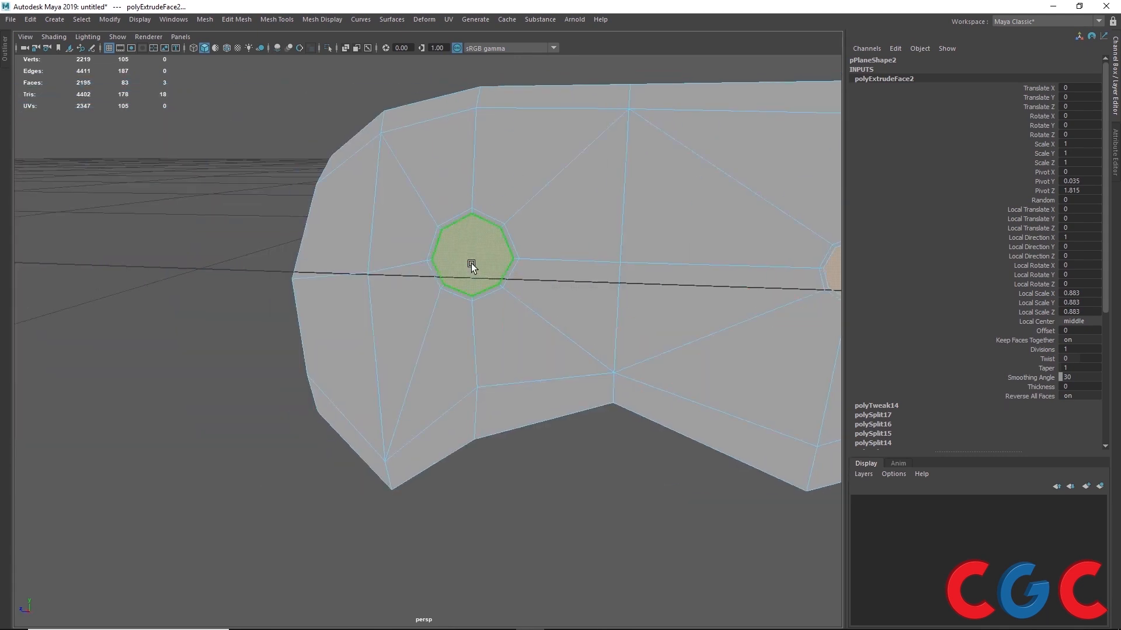
pyautogui.click(471, 264)
pyautogui.press('Delete')
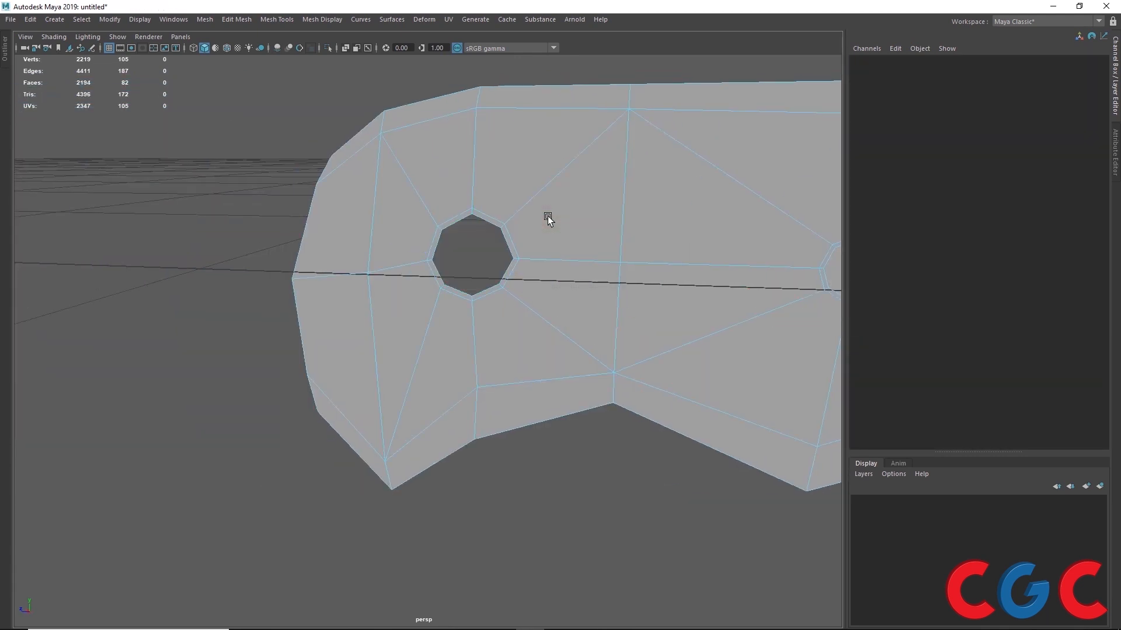
# - Select all faces of the flat handle mesh and extrude them with a Local Translate Z of 0.153
pyautogui.scroll(-3, 520, 263)
pyautogui.keyDown('alt'); pyautogui.moveTo(629, 315); pyautogui.dragTo(420, 279, button='middle'); pyautogui.keyUp('alt')
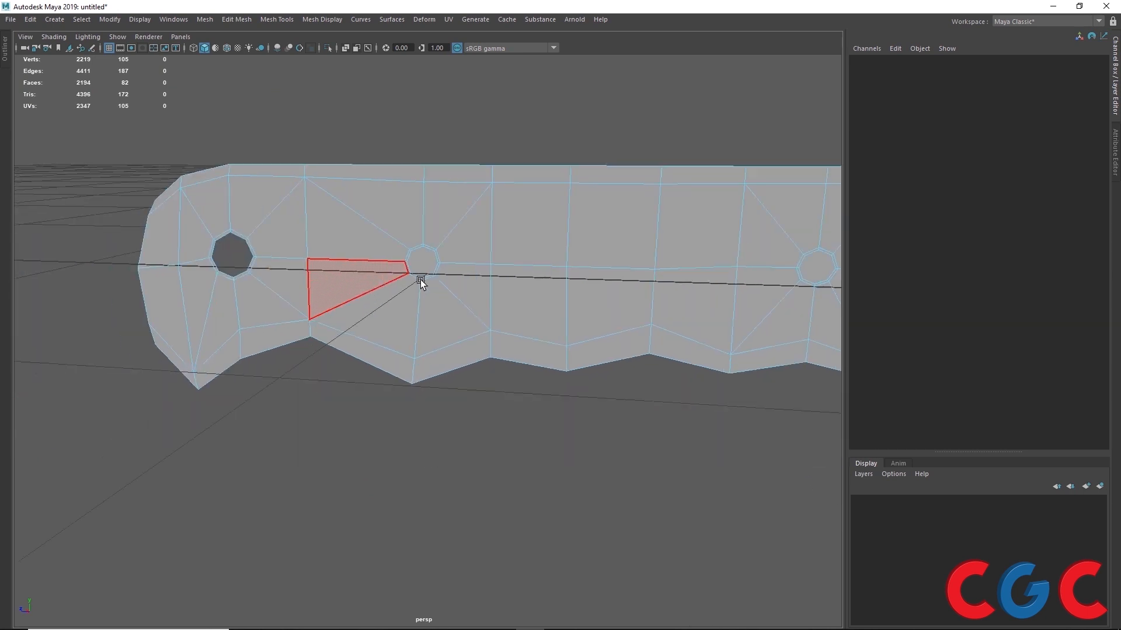
pyautogui.scroll(-3, 658, 306)
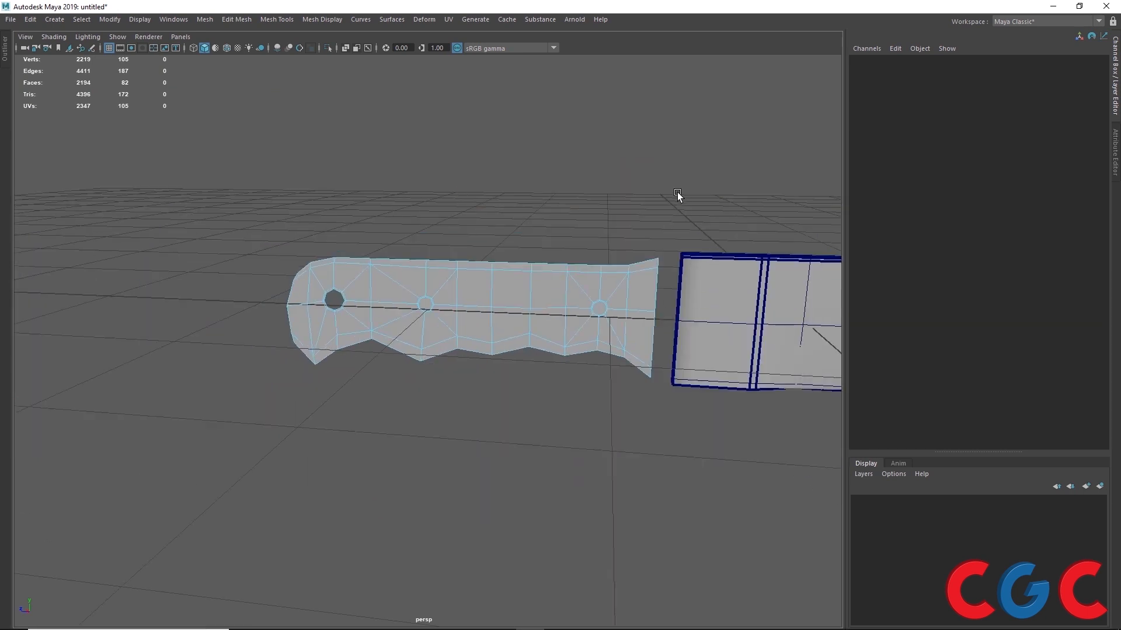
pyautogui.moveTo(677, 195); pyautogui.dragTo(146, 447)
pyautogui.scroll(3, 327, 333)
pyautogui.keyDown('alt'); pyautogui.moveTo(344, 362); pyautogui.dragTo(411, 363); pyautogui.keyUp('alt')
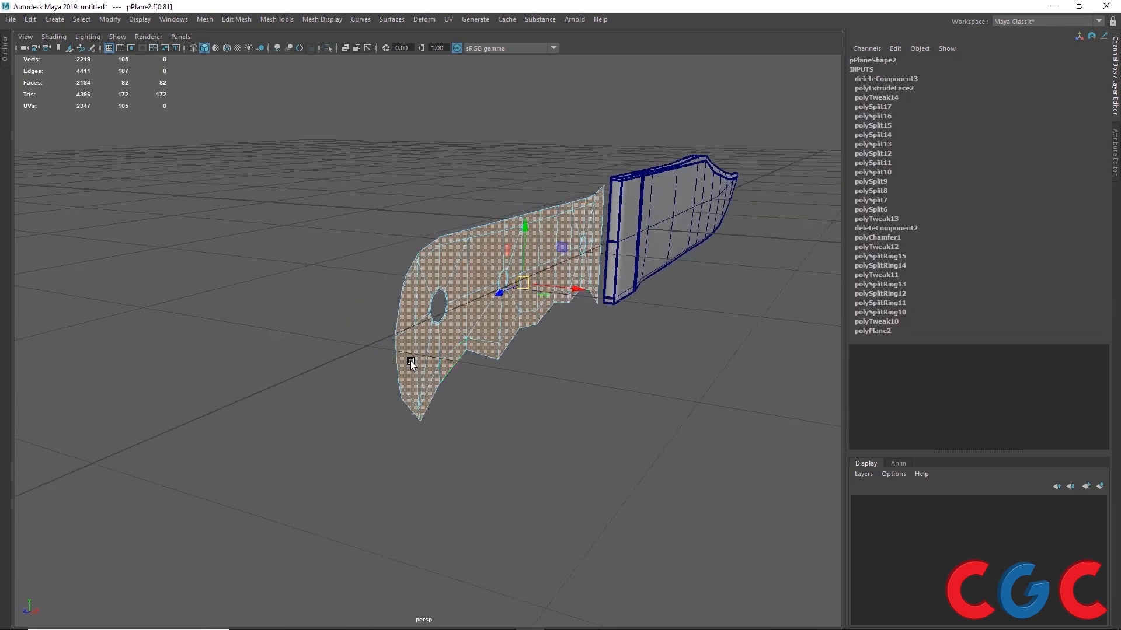
pyautogui.hotkey('ctrl', 'e')
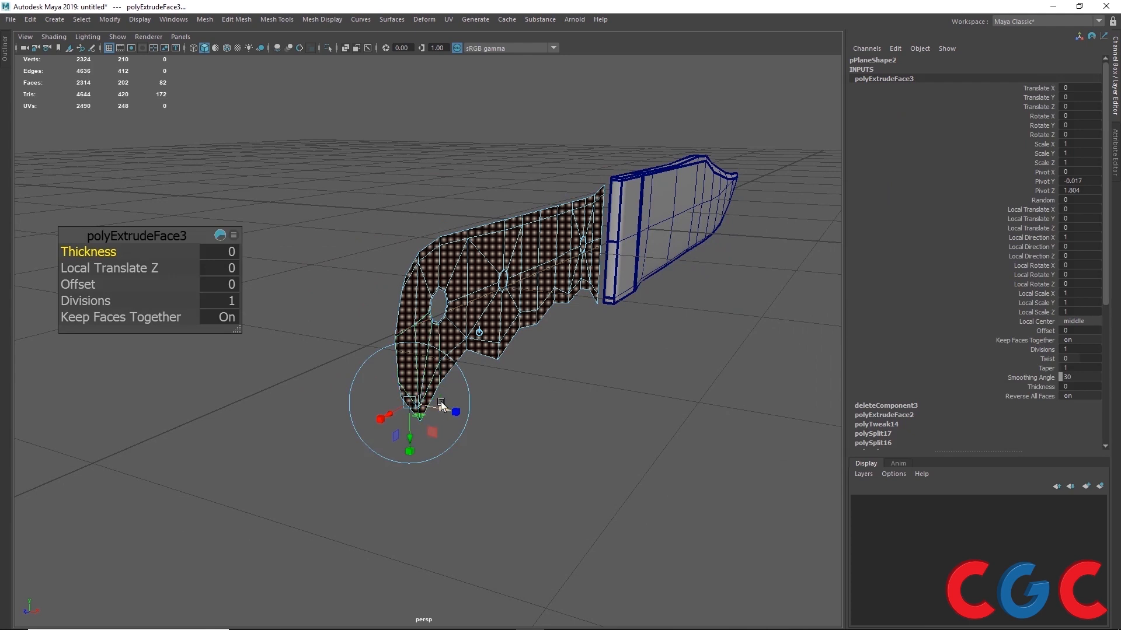
pyautogui.moveTo(441, 404); pyautogui.dragTo(452, 270)
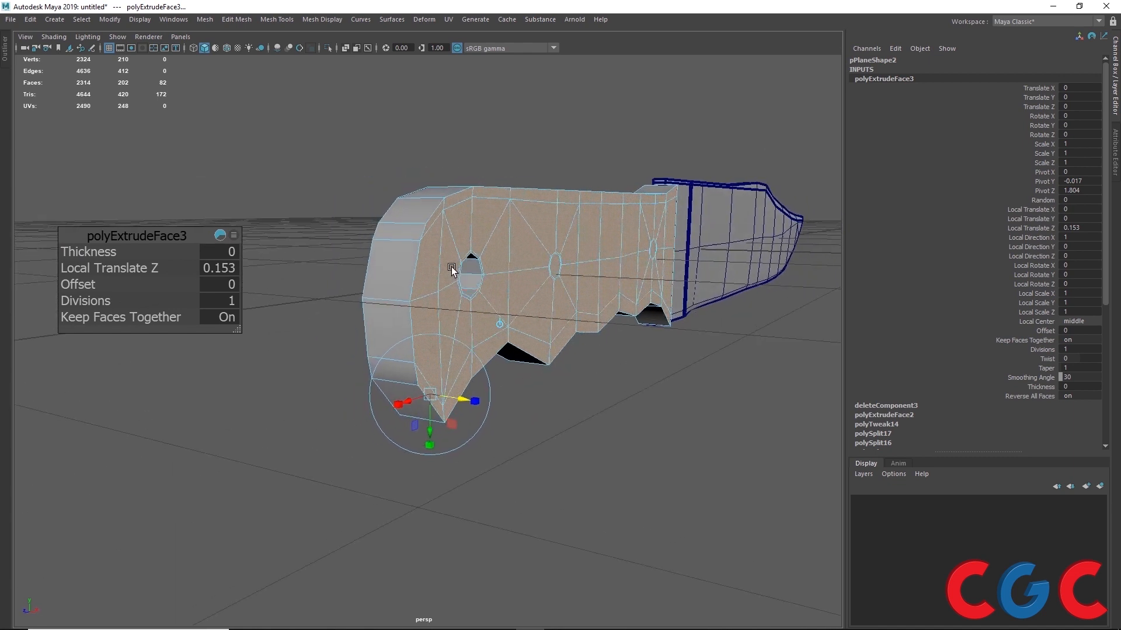
pyautogui.moveTo(467, 239); pyautogui.dragTo(530, 226, button='right')
# - Examine the thickened handle's butt end, side walls and underside from several angles
pyautogui.keyDown('alt'); pyautogui.moveTo(524, 261); pyautogui.dragTo(457, 275); pyautogui.keyUp('alt')
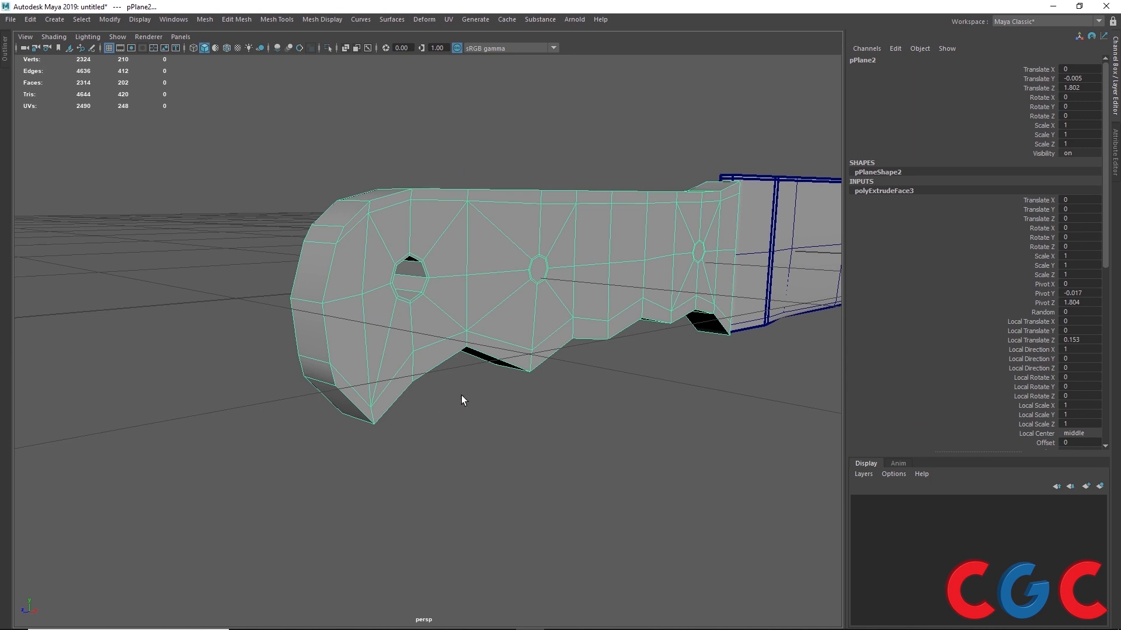
pyautogui.press('space')
pyautogui.press('space')
pyautogui.scroll(5, 383, 316)
pyautogui.press('space')
pyautogui.press('space')
pyautogui.keyDown('alt'); pyautogui.moveTo(488, 318); pyautogui.dragTo(411, 264); pyautogui.keyUp('alt')
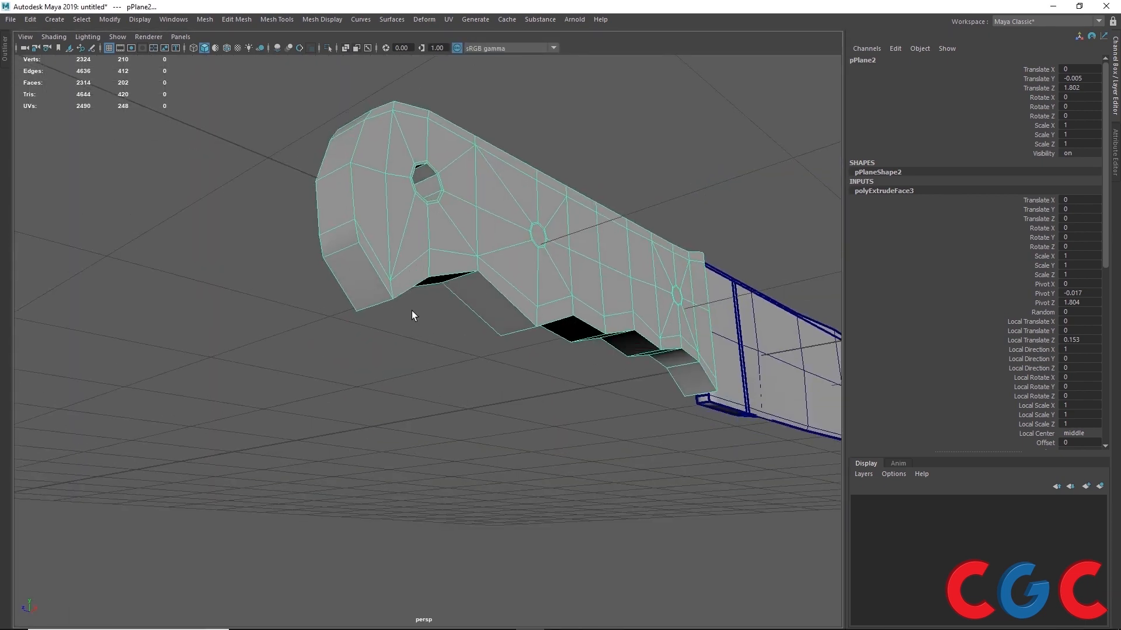
pyautogui.keyDown('alt'); pyautogui.moveTo(364, 288); pyautogui.dragTo(300, 275); pyautogui.keyUp('alt')
pyautogui.scroll(2, 300, 275)
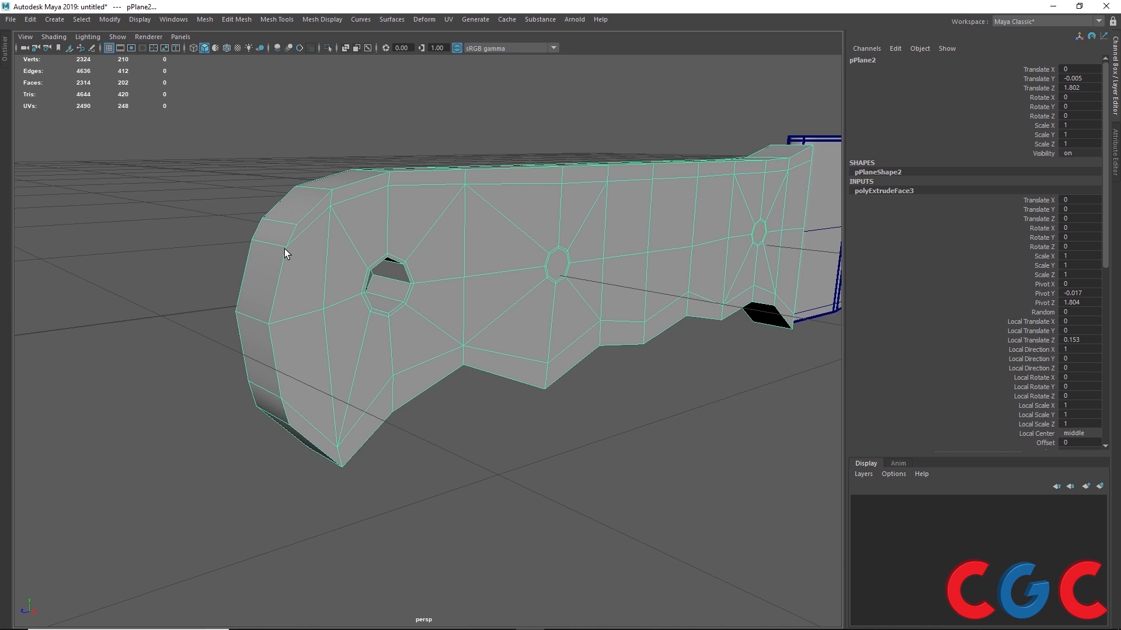
# - Make a vertical Multi-Cut down the handle's front face beside the rounded butt end, between the upper and lower border lines
pyautogui.moveTo(284, 249); pyautogui.dragTo(277, 213, button='right')
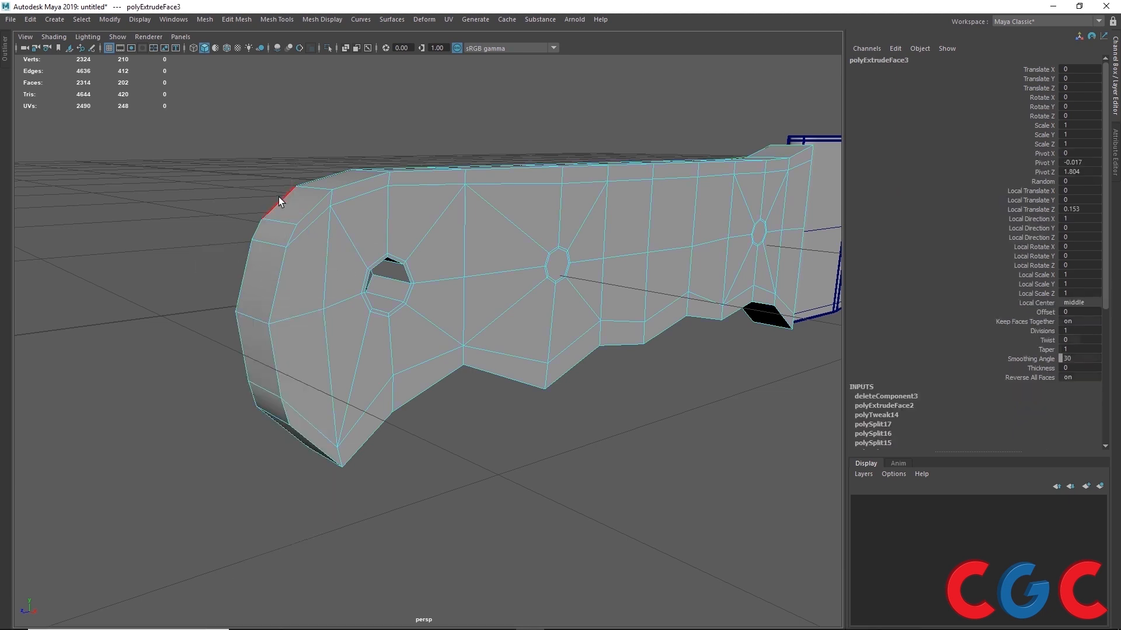
pyautogui.click(268, 243)
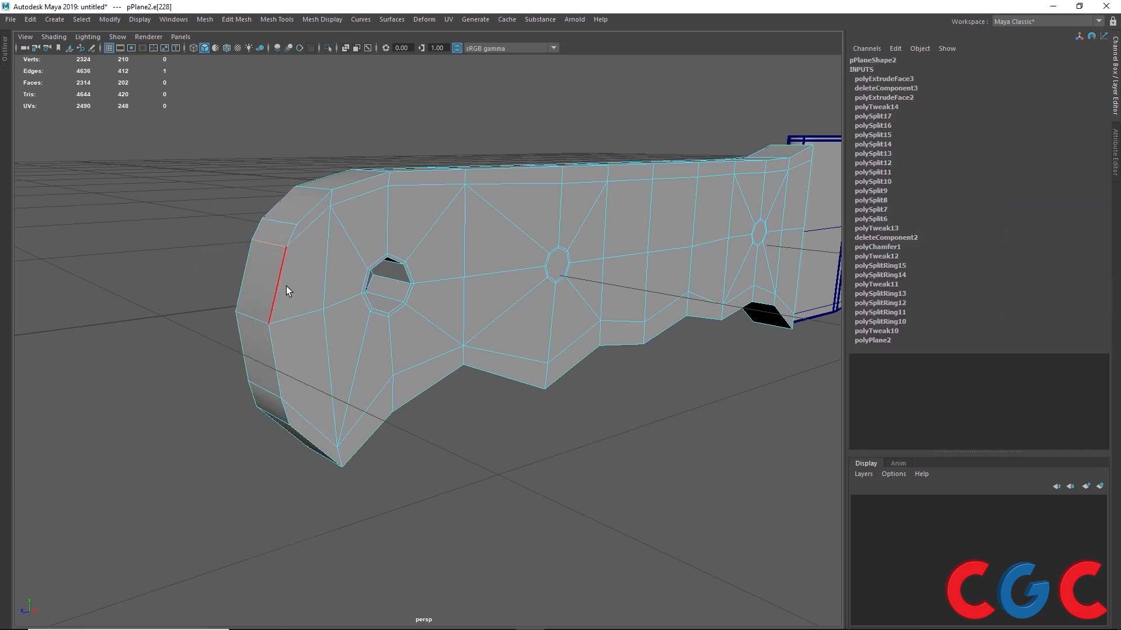
pyautogui.keyDown('shift'); pyautogui.rightClick(303, 235); pyautogui.keyUp('shift')
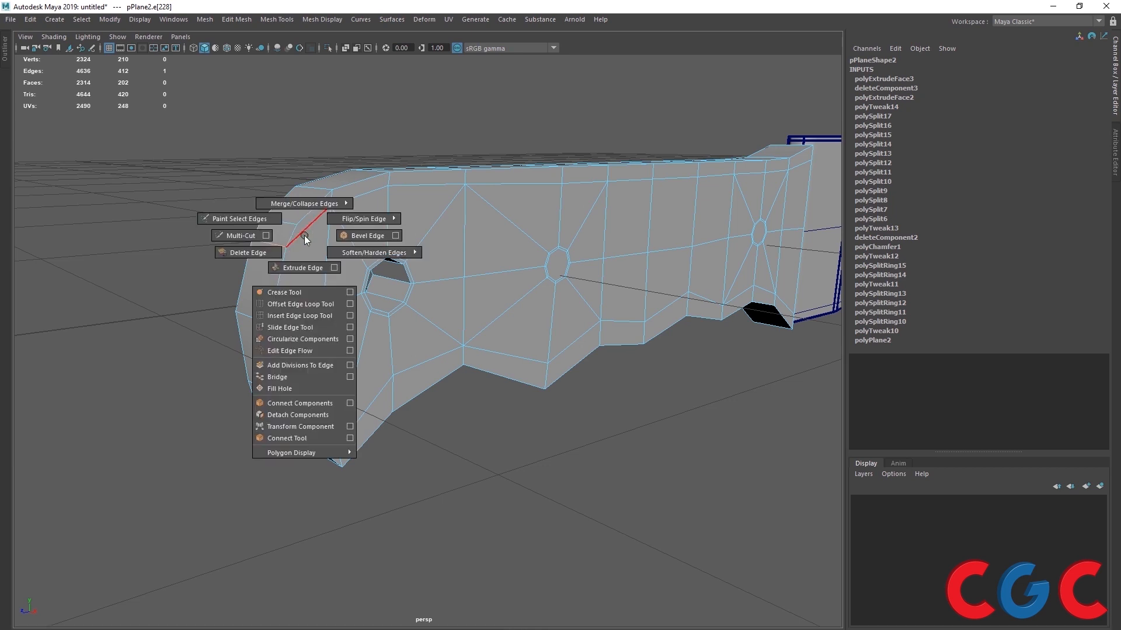
pyautogui.keyDown('shift'); pyautogui.moveTo(226, 236); pyautogui.dragTo(226, 237, button='right'); pyautogui.keyUp('shift')
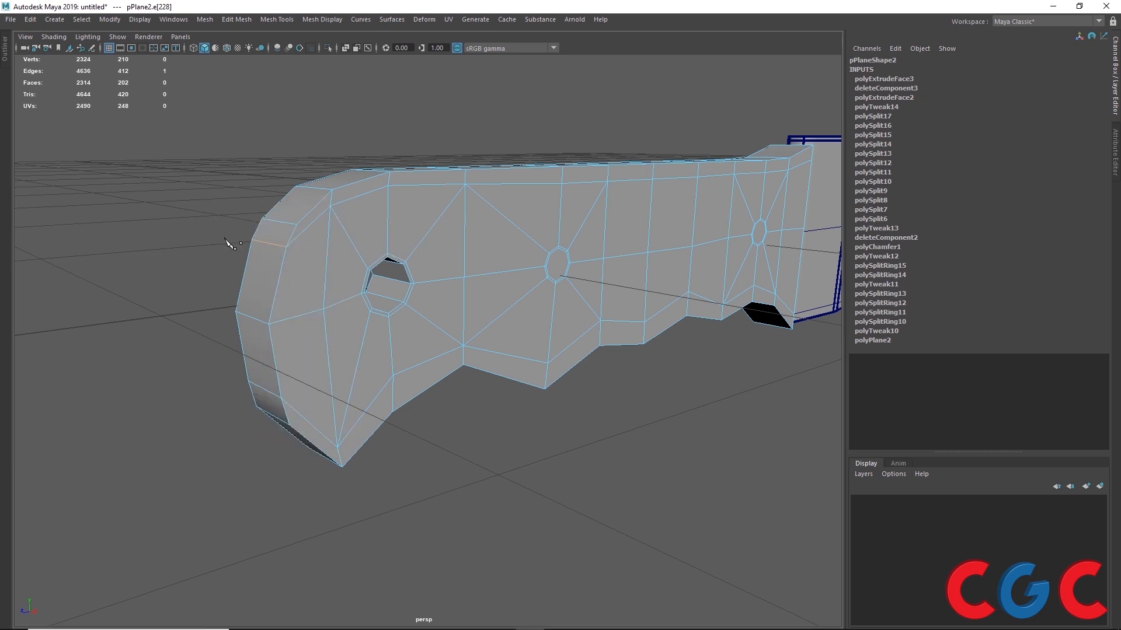
pyautogui.click(294, 240)
pyautogui.click(294, 404)
pyautogui.press('Return')
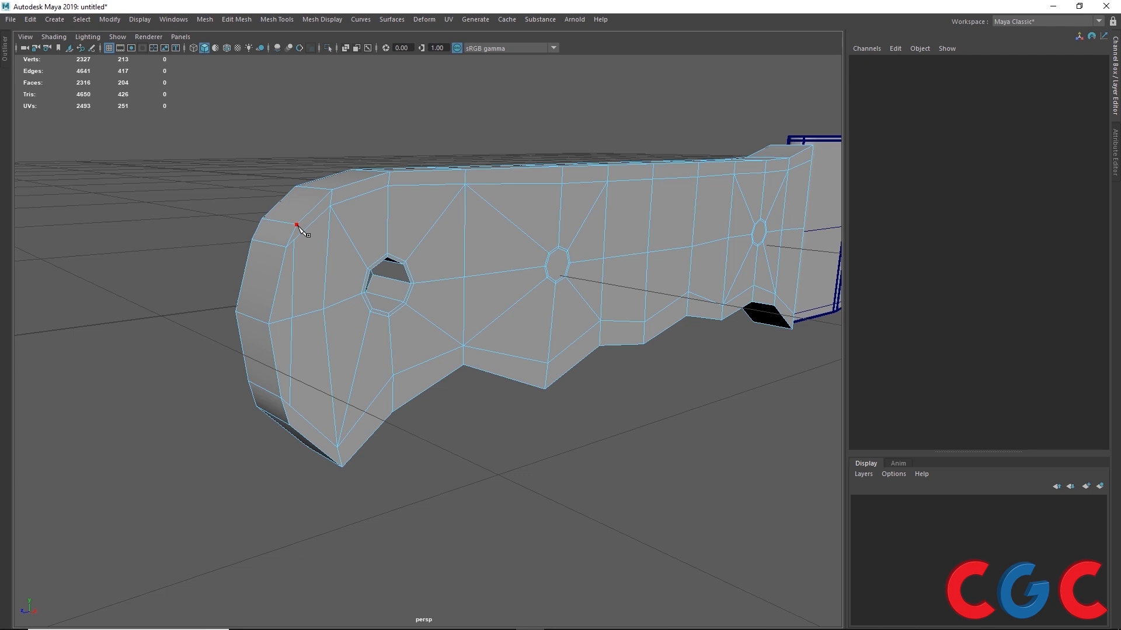
# - Connect the vertical cut's upper and lower ends to the nearest outline corners of the butt end
pyautogui.scroll(3, 280, 227)
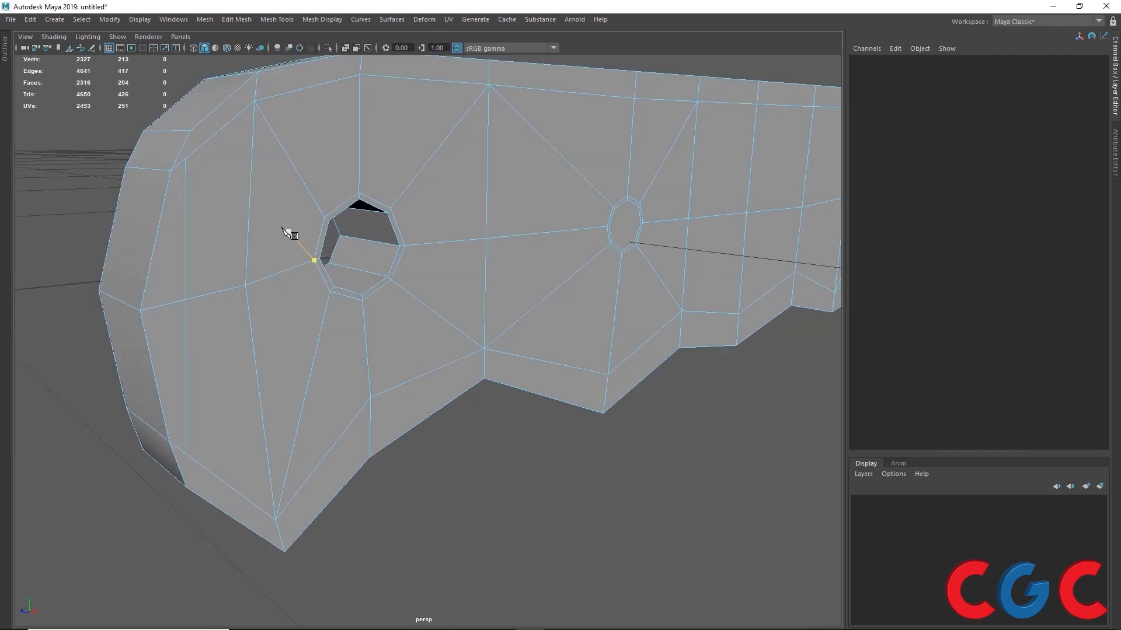
pyautogui.click(192, 156)
pyautogui.rightClick(192, 157)
pyautogui.keyDown('alt'); pyautogui.moveTo(221, 294); pyautogui.dragTo(135, 348); pyautogui.keyUp('alt')
pyautogui.click(175, 238)
pyautogui.click(173, 270)
pyautogui.rightClick(174, 272)
# - Cut one crosswise edge through each short rim segment at the lower and upper parts of the butt curve
pyautogui.click(233, 355)
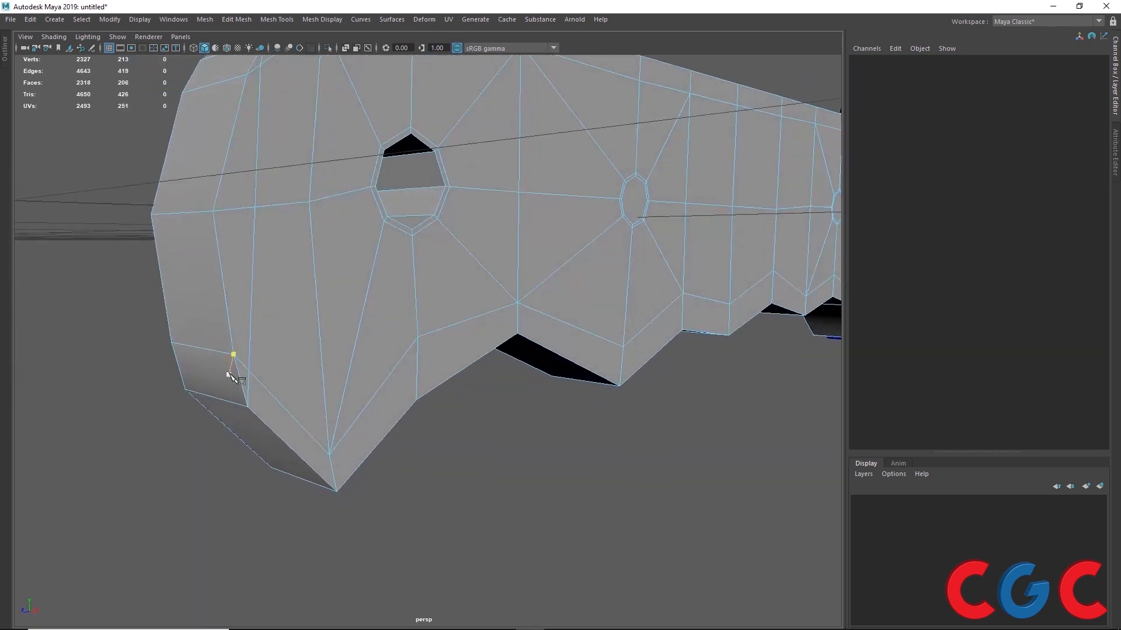
pyautogui.click(199, 383)
pyautogui.moveTo(183, 373)
pyautogui.keyDown('alt'); pyautogui.mouseDown()
pyautogui.moveTo(118, 380)
pyautogui.moveTo(182, 368)
pyautogui.mouseUp(); pyautogui.keyUp('alt')
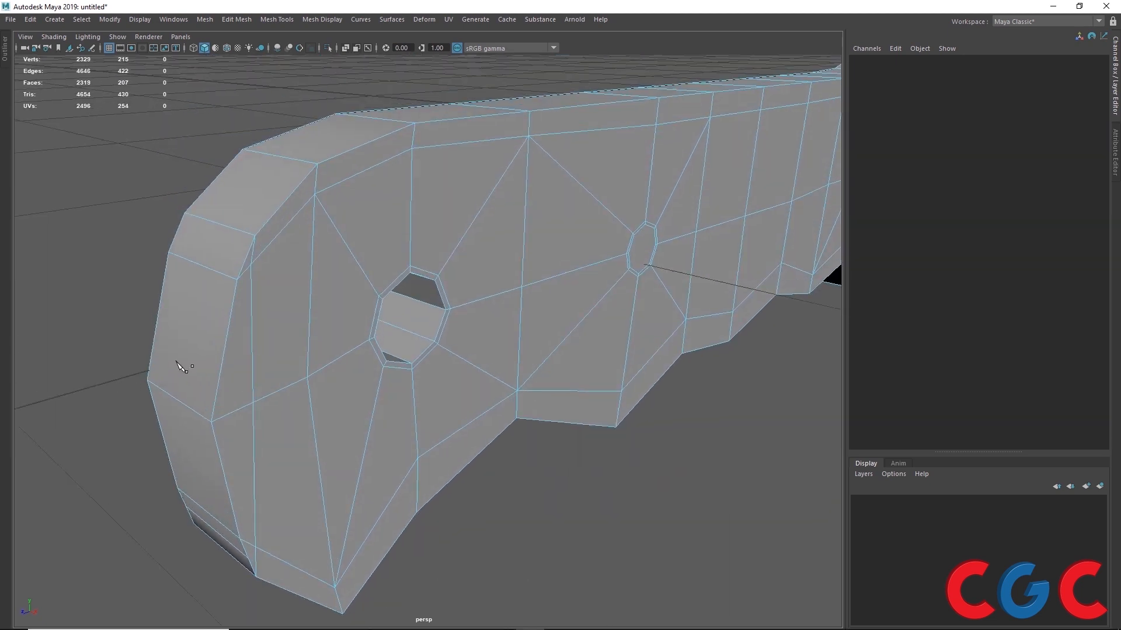
pyautogui.click(246, 258)
pyautogui.click(177, 239)
pyautogui.rightClick(176, 240)
# - Cut a matching vertical edge line on the handle's opposite face beside the butt end, running from upper to lower outline corner
pyautogui.keyDown('alt'); pyautogui.moveTo(142, 321); pyautogui.dragTo(112, 297); pyautogui.keyUp('alt')
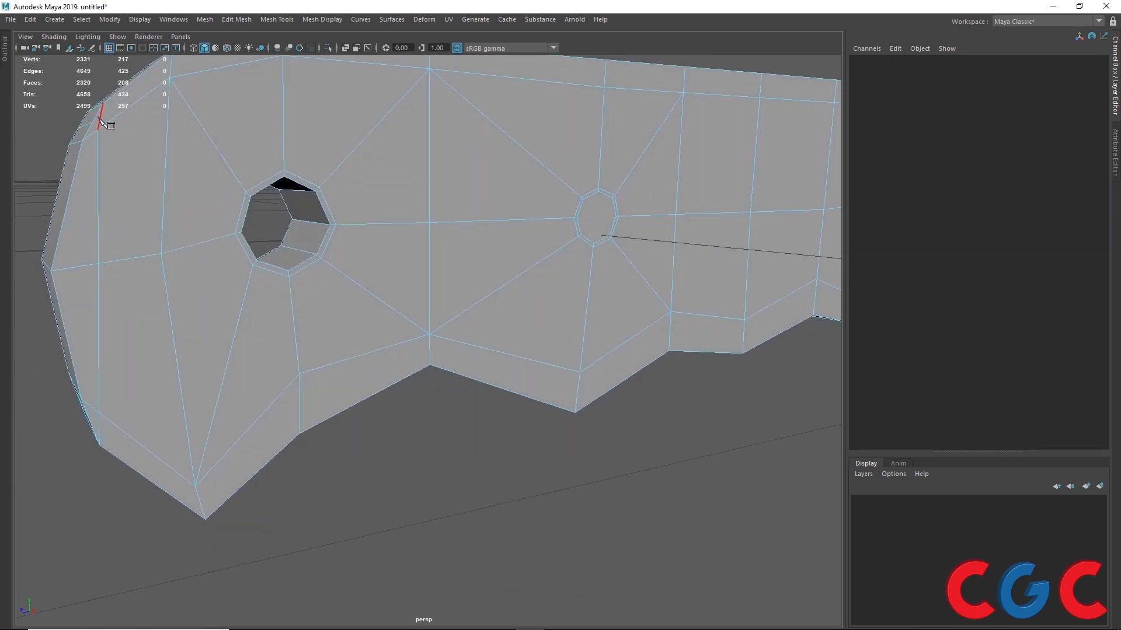
pyautogui.keyDown('alt'); pyautogui.moveTo(90, 158); pyautogui.dragTo(100, 170); pyautogui.keyUp('alt')
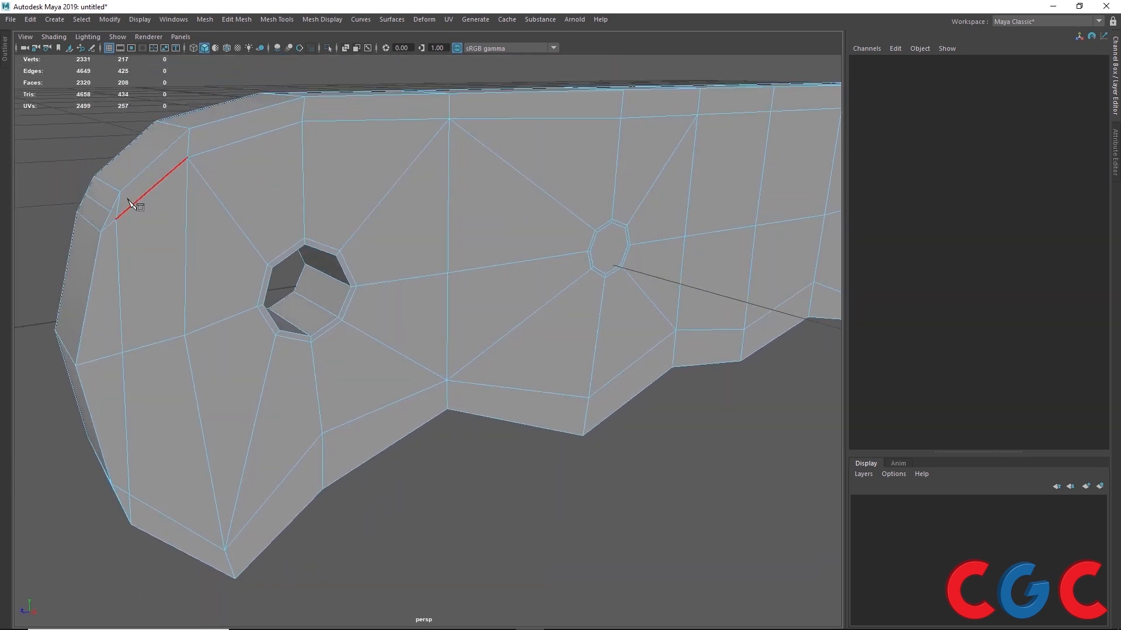
pyautogui.keyDown('alt'); pyautogui.moveTo(132, 270); pyautogui.dragTo(360, 301); pyautogui.keyUp('alt')
pyautogui.keyDown('alt'); pyautogui.moveTo(431, 306); pyautogui.dragTo(88, 371, button='middle'); pyautogui.keyUp('alt')
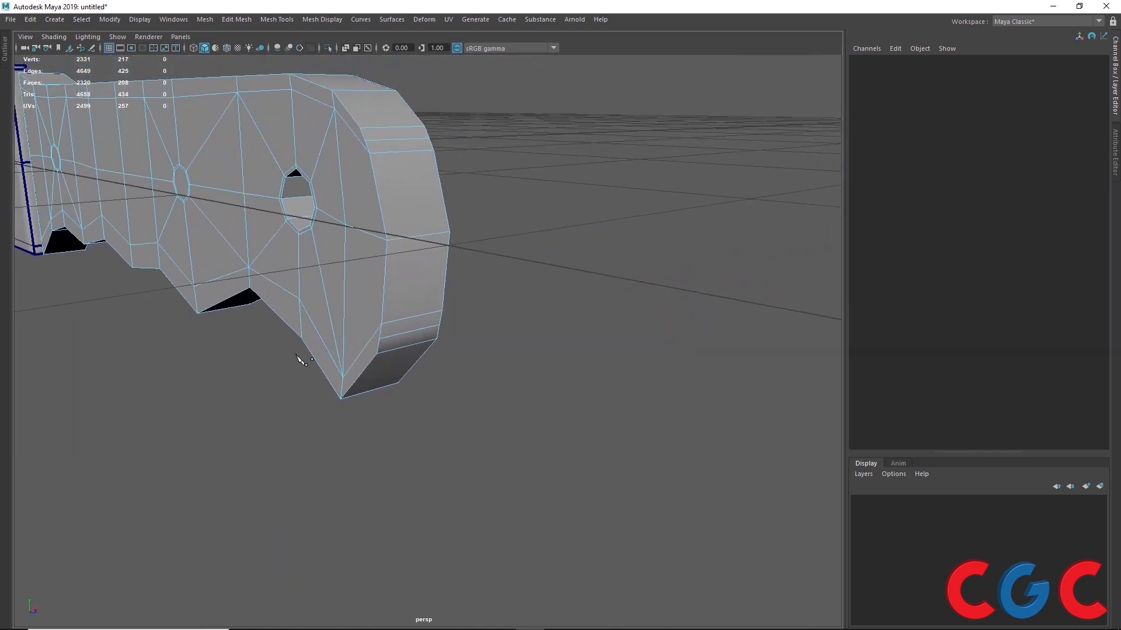
pyautogui.keyDown('alt'); pyautogui.moveTo(297, 356); pyautogui.dragTo(320, 353, button='right'); pyautogui.keyUp('alt')
pyautogui.keyDown('alt'); pyautogui.moveTo(325, 328); pyautogui.dragTo(394, 322); pyautogui.keyUp('alt')
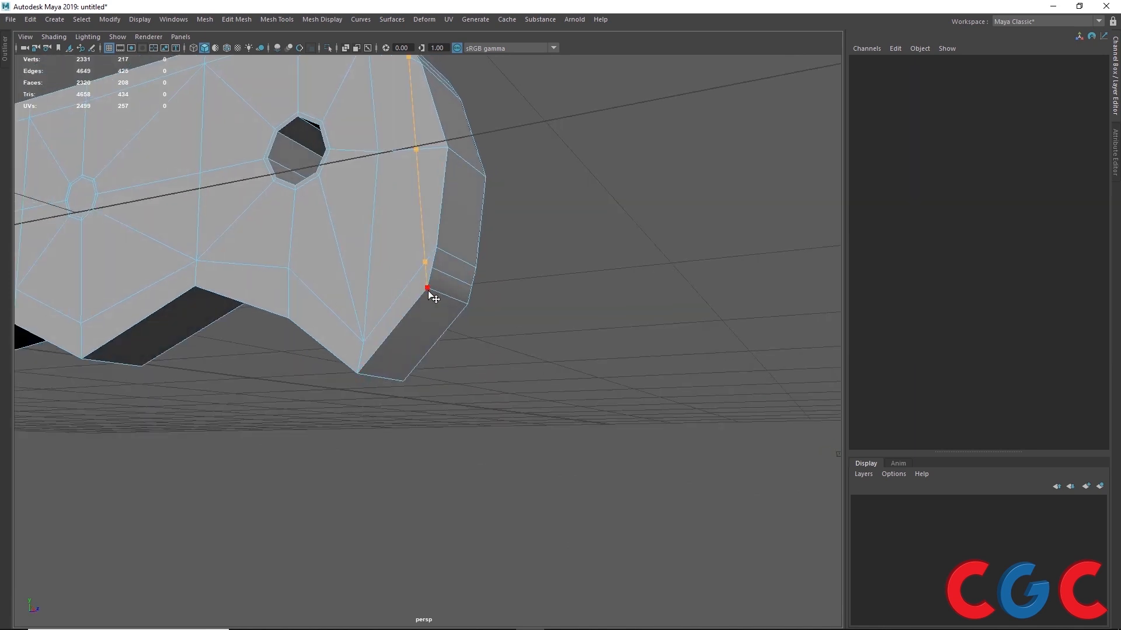
pyautogui.keyDown('alt'); pyautogui.moveTo(521, 413); pyautogui.dragTo(370, 437); pyautogui.keyUp('alt')
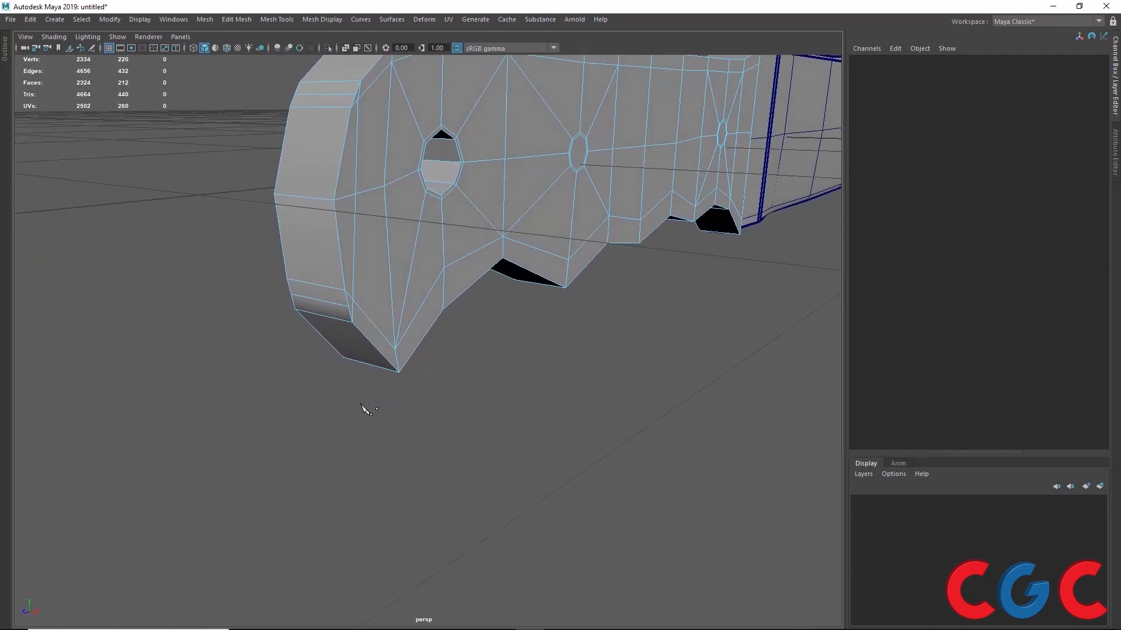
pyautogui.keyDown('alt'); pyautogui.moveTo(362, 408); pyautogui.dragTo(350, 501, button='middle'); pyautogui.keyUp('alt')
pyautogui.moveTo(419, 259); pyautogui.dragTo(542, 169, button='right')
pyautogui.keyDown('alt'); pyautogui.moveTo(430, 317); pyautogui.dragTo(471, 323); pyautogui.keyUp('alt')
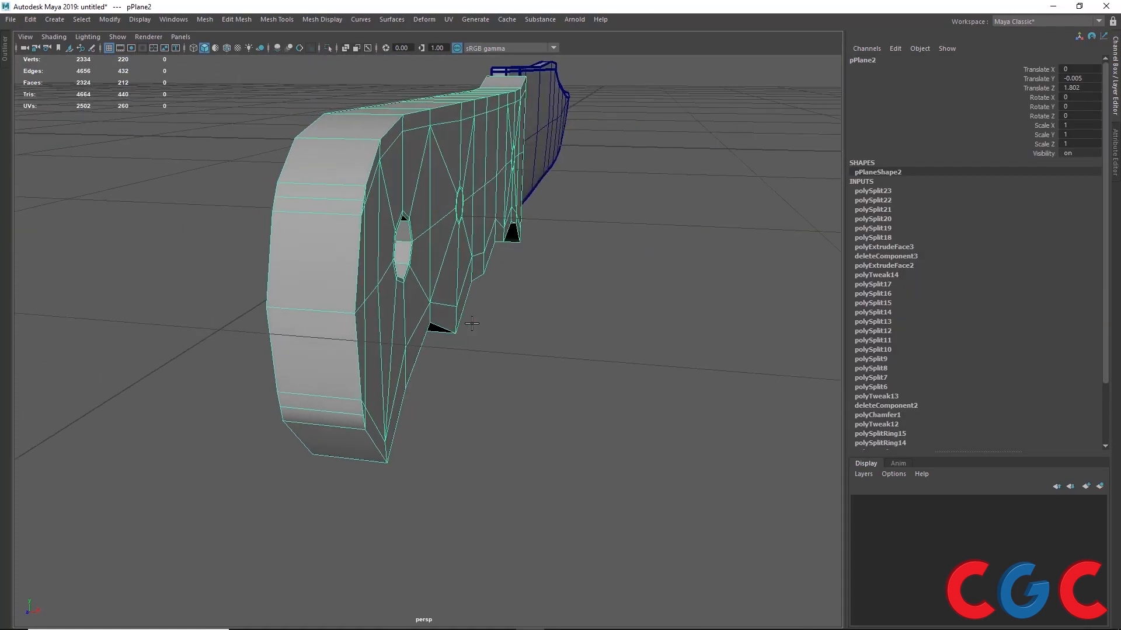
# - Select the three closely spaced crosswise rim edges on the upper part of the butt curve
pyautogui.moveTo(321, 220); pyautogui.dragTo(320, 182, button='right')
pyautogui.click(314, 212)
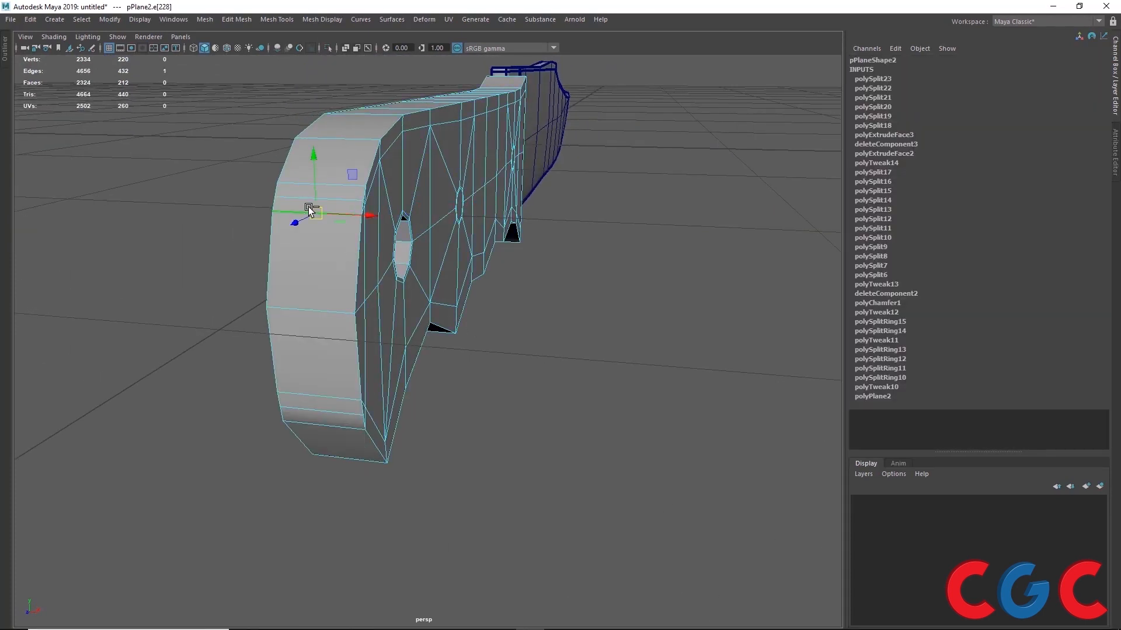
pyautogui.keyDown('shift'); pyautogui.click(326, 199); pyautogui.keyUp('shift')
pyautogui.keyDown('shift'); pyautogui.click(336, 185); pyautogui.keyUp('shift')
pyautogui.keyDown('alt'); pyautogui.moveTo(334, 345); pyautogui.dragTo(397, 318); pyautogui.keyUp('alt')
pyautogui.press('space')
pyautogui.press('space')
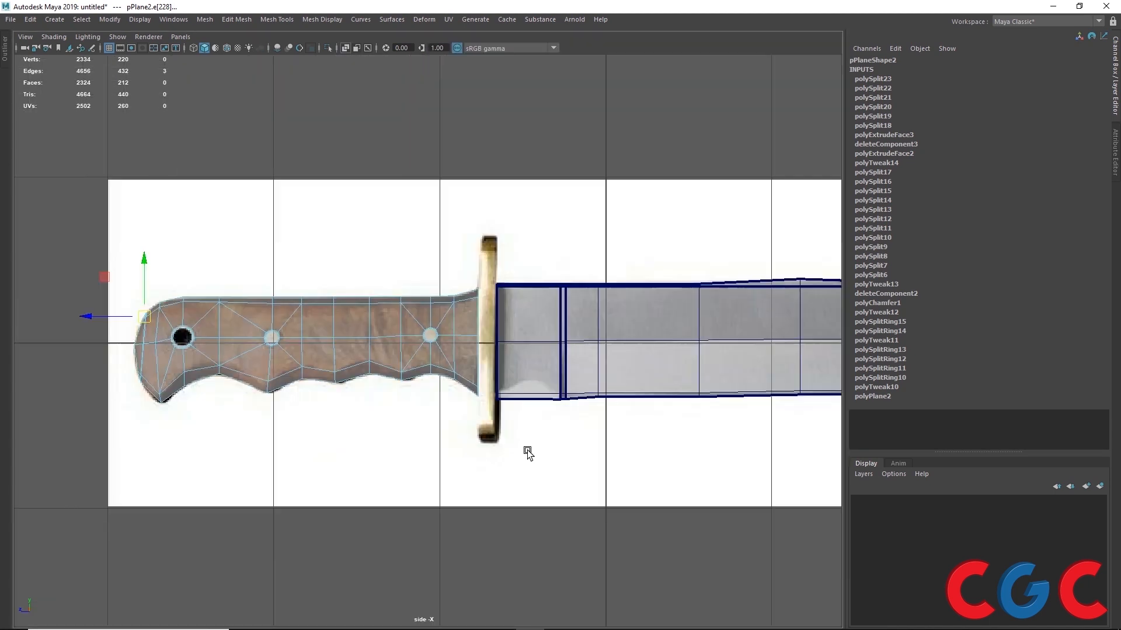
pyautogui.scroll(5, 528, 453)
pyautogui.keyDown('alt'); pyautogui.moveTo(140, 242); pyautogui.dragTo(470, 237, button='middle'); pyautogui.keyUp('alt')
pyautogui.moveTo(470, 237); pyautogui.dragTo(435, 236, button='right')
pyautogui.keyDown('alt'); pyautogui.moveTo(461, 204); pyautogui.dragTo(173, 202, button='middle'); pyautogui.keyUp('alt')
pyautogui.moveTo(574, 217); pyautogui.dragTo(548, 243)
pyautogui.scroll(2, 518, 234)
pyautogui.keyDown('shift'); pyautogui.moveTo(529, 200); pyautogui.dragTo(557, 231); pyautogui.keyUp('shift')
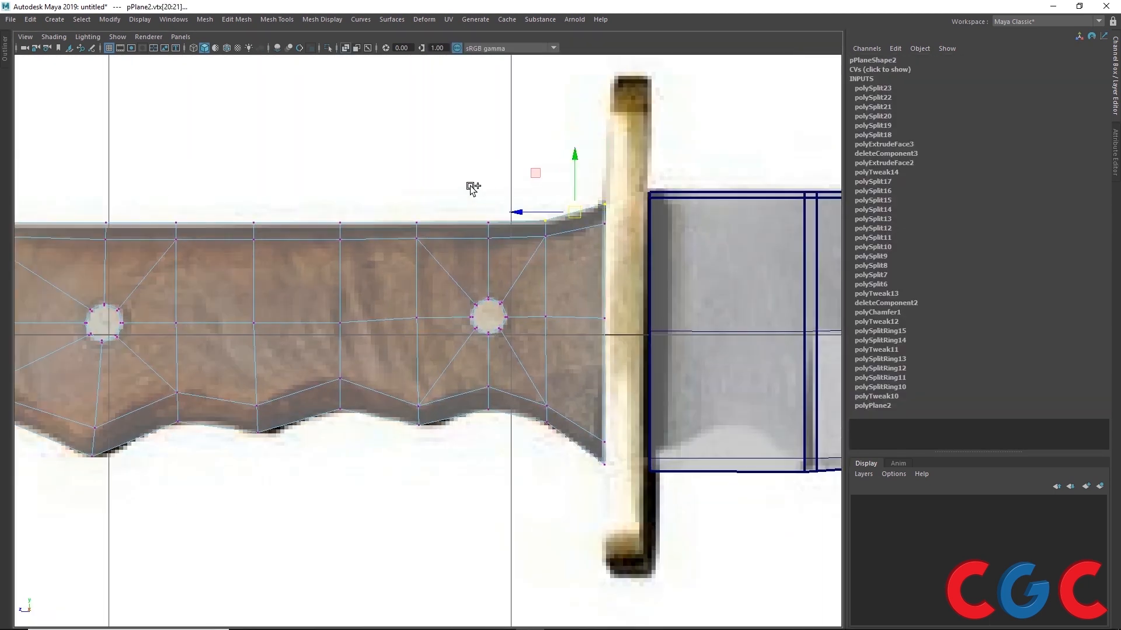
pyautogui.keyDown('shift'); pyautogui.moveTo(468, 189); pyautogui.dragTo(503, 231); pyautogui.keyUp('shift')
pyautogui.keyDown('shift'); pyautogui.moveTo(426, 233); pyautogui.dragTo(161, 216); pyautogui.keyUp('shift')
pyautogui.keyDown('alt'); pyautogui.moveTo(246, 275); pyautogui.dragTo(797, 288, button='middle'); pyautogui.keyUp('alt')
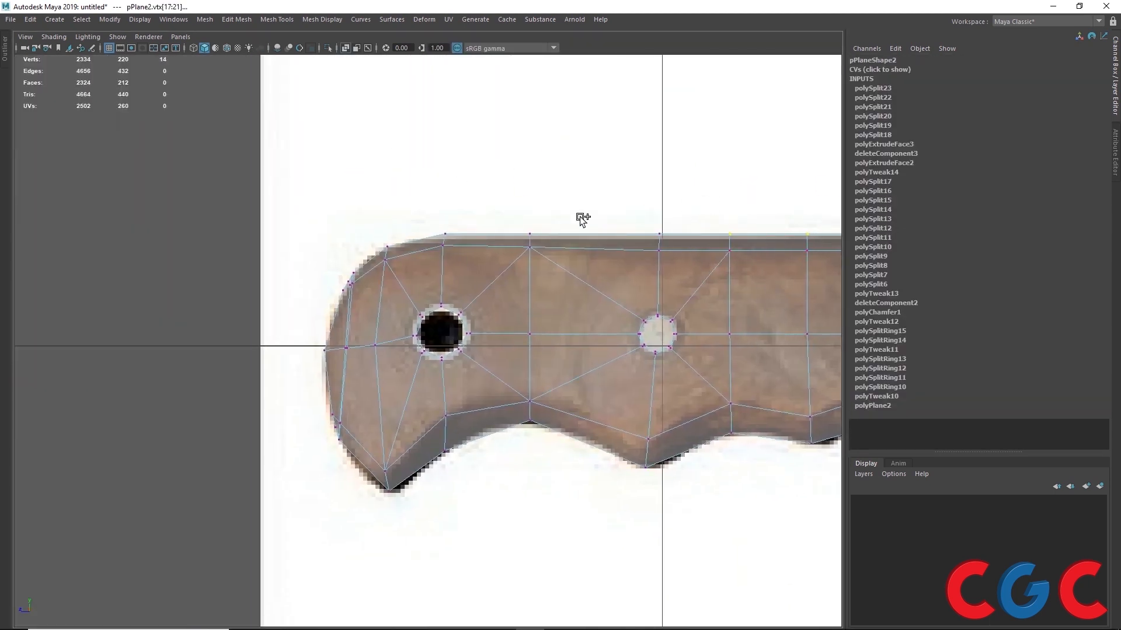
pyautogui.keyDown('shift'); pyautogui.moveTo(365, 232); pyautogui.dragTo(352, 236); pyautogui.keyUp('shift')
pyautogui.press('space')
pyautogui.press('space')
# - Select all crosswise rim edges around the handle and scale them along X to narrow the rim and slope the borders
pyautogui.keyDown('alt'); pyautogui.moveTo(578, 234); pyautogui.dragTo(375, 252); pyautogui.keyUp('alt')
pyautogui.moveTo(345, 239); pyautogui.dragTo(350, 205, button='right')
pyautogui.click(354, 139)
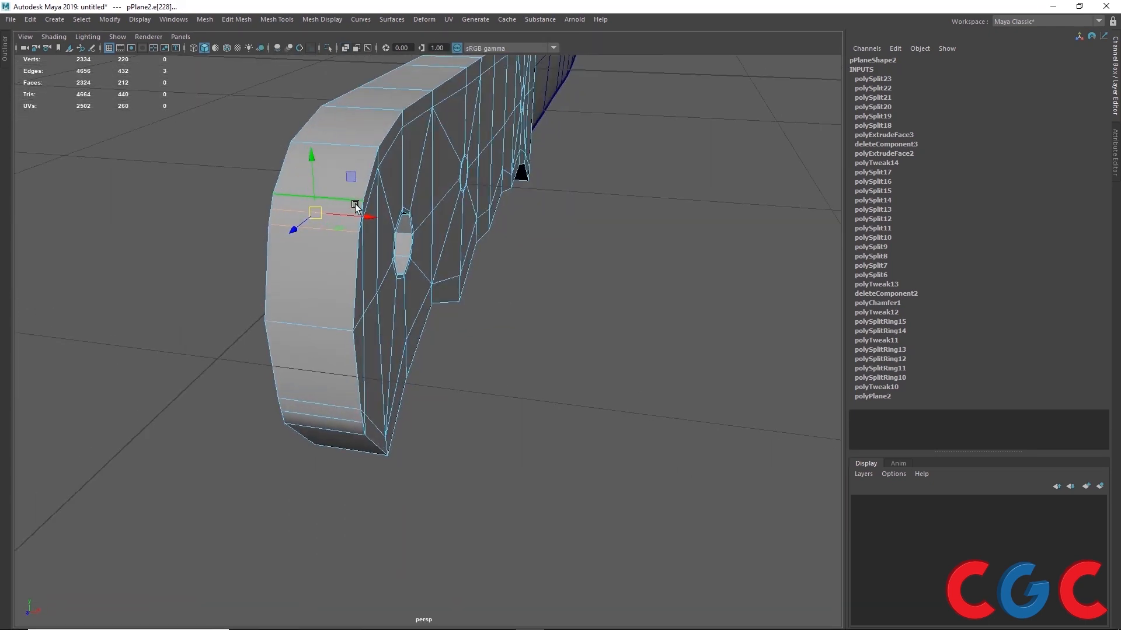
pyautogui.click(354, 139)
pyautogui.keyDown('shift'); pyautogui.moveTo(355, 139); pyautogui.dragTo(181, 190, button='right'); pyautogui.keyUp('shift')
pyautogui.keyDown('alt'); pyautogui.moveTo(238, 248); pyautogui.dragTo(301, 285); pyautogui.keyUp('alt')
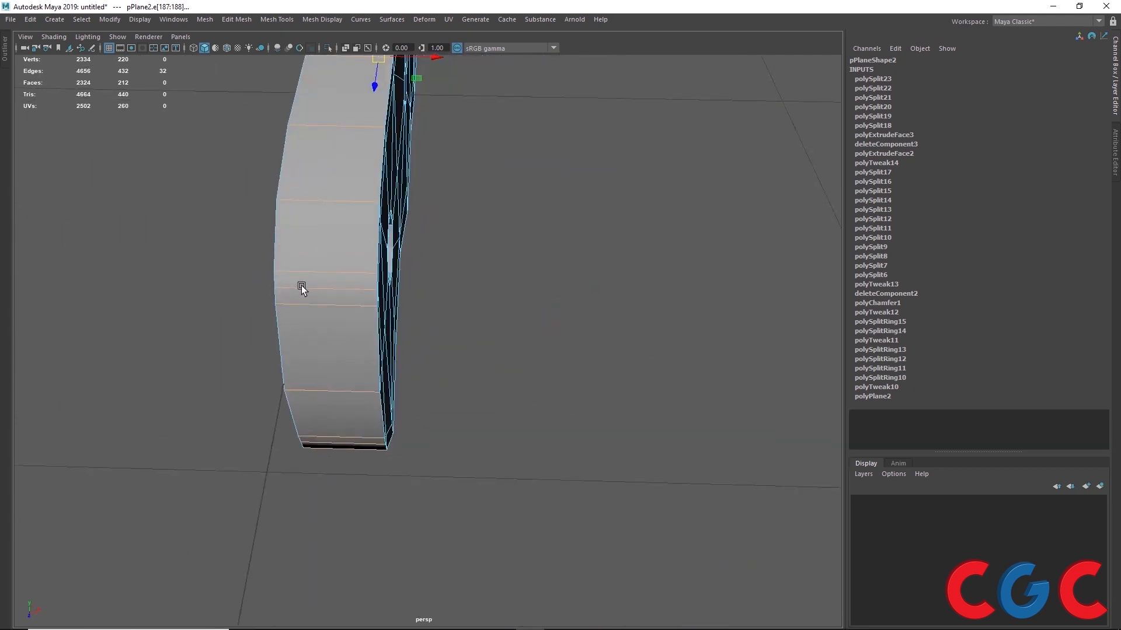
pyautogui.keyDown('alt'); pyautogui.moveTo(530, 232); pyautogui.dragTo(536, 411); pyautogui.keyUp('alt')
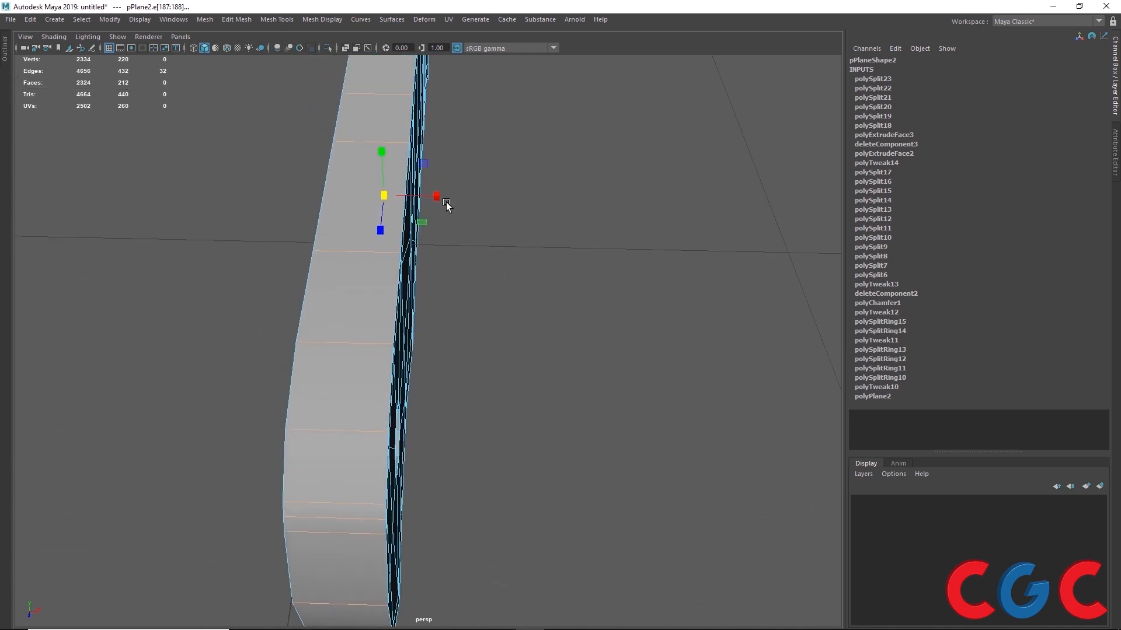
pyautogui.moveTo(445, 200); pyautogui.dragTo(656, 331)
# - Select the ten vertices at the handle's blade-side end and scale them along X to narrow that end
pyautogui.keyDown('alt'); pyautogui.moveTo(551, 447); pyautogui.dragTo(496, 440); pyautogui.keyUp('alt')
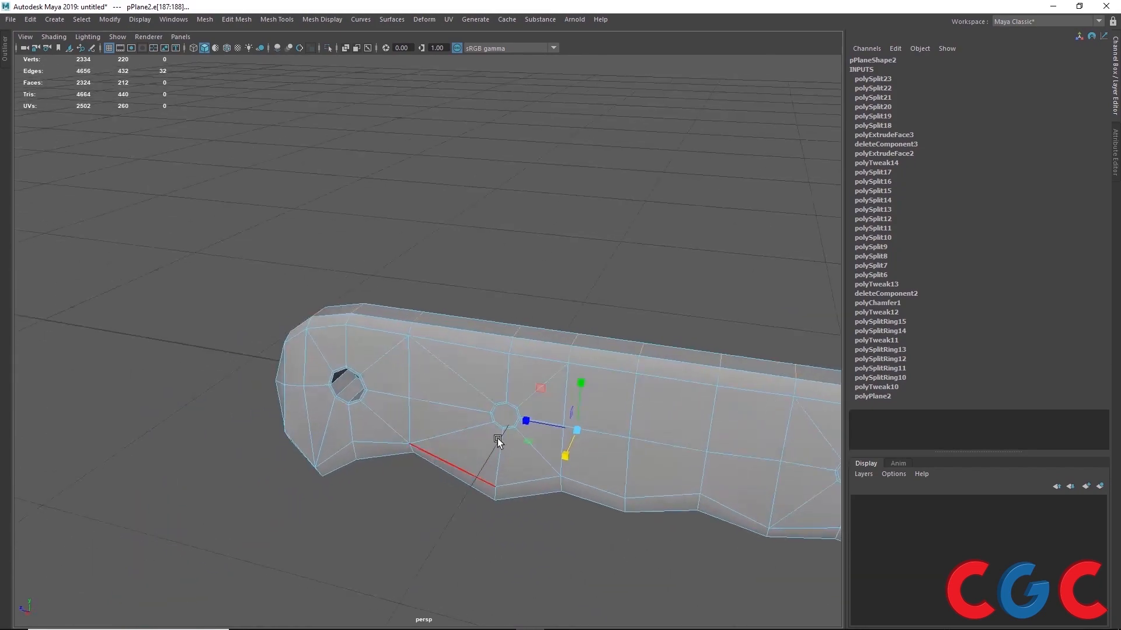
pyautogui.keyDown('alt'); pyautogui.moveTo(496, 440); pyautogui.dragTo(175, 310, button='middle'); pyautogui.keyUp('alt')
pyautogui.keyDown('alt'); pyautogui.moveTo(175, 310); pyautogui.dragTo(563, 335, button='right'); pyautogui.keyUp('alt')
pyautogui.keyDown('alt'); pyautogui.moveTo(562, 334); pyautogui.dragTo(461, 348); pyautogui.keyUp('alt')
pyautogui.keyDown('alt'); pyautogui.moveTo(259, 266); pyautogui.dragTo(554, 426); pyautogui.keyUp('alt')
pyautogui.keyDown('alt'); pyautogui.moveTo(553, 423); pyautogui.dragTo(517, 336, button='middle'); pyautogui.keyUp('alt')
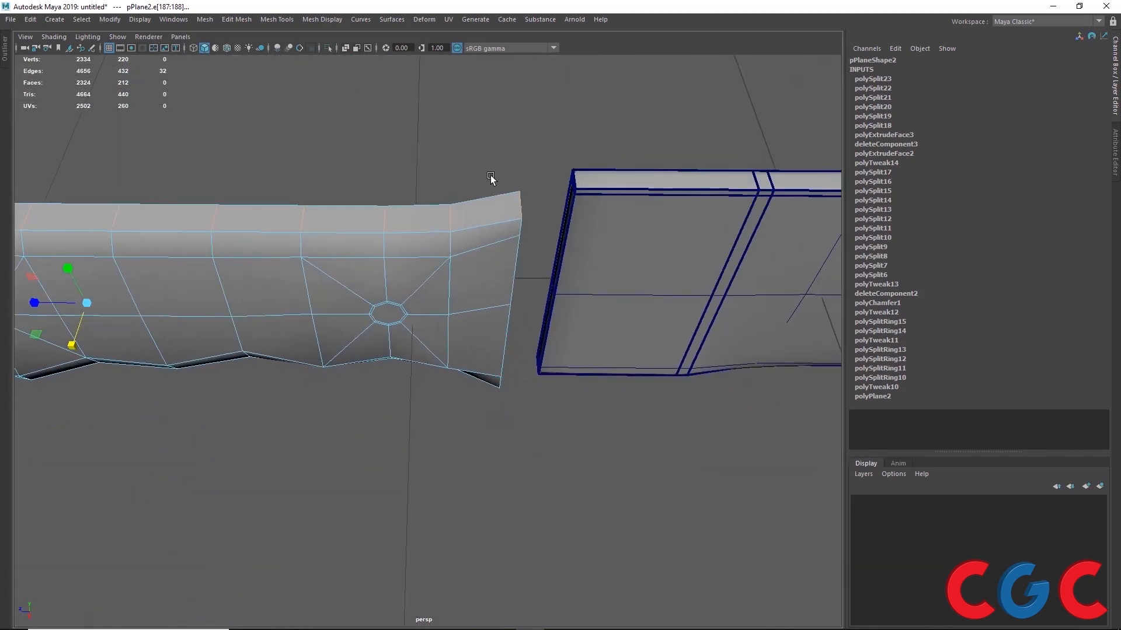
pyautogui.moveTo(490, 175); pyautogui.dragTo(424, 155, button='right')
pyautogui.keyDown('alt'); pyautogui.moveTo(530, 239); pyautogui.dragTo(373, 524); pyautogui.keyUp('alt')
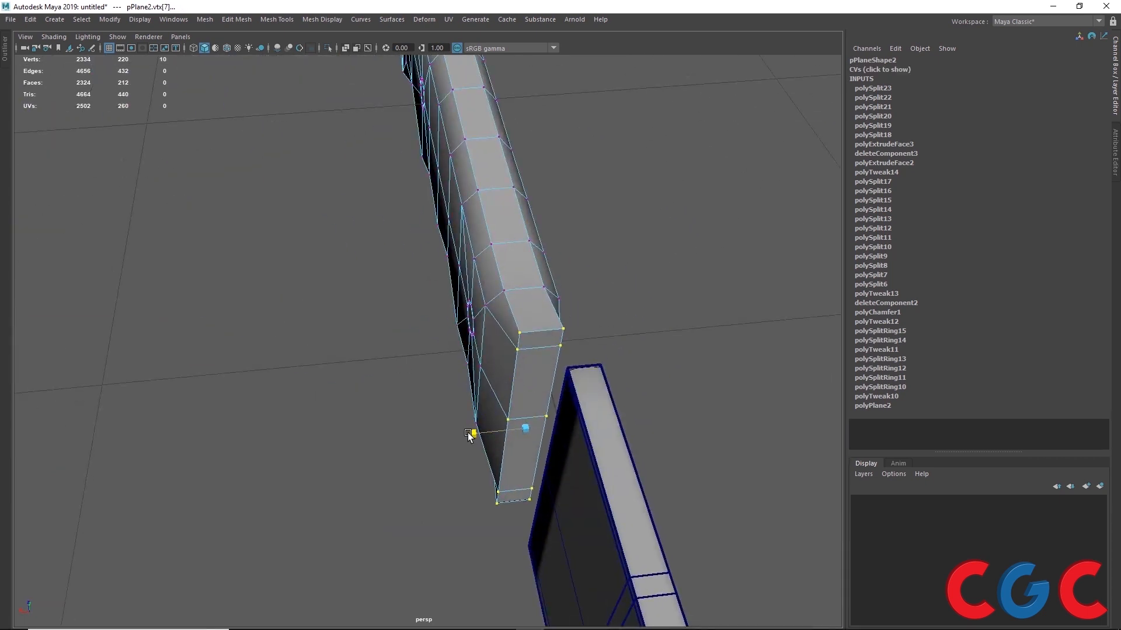
pyautogui.moveTo(468, 434); pyautogui.dragTo(662, 350)
pyautogui.keyDown('alt'); pyautogui.moveTo(340, 348); pyautogui.dragTo(337, 345); pyautogui.keyUp('alt')
pyautogui.keyDown('alt'); pyautogui.moveTo(324, 393); pyautogui.dragTo(255, 405); pyautogui.keyUp('alt')
# - Examine the butt-end vertices against the reference image in the side view
pyautogui.press('space')
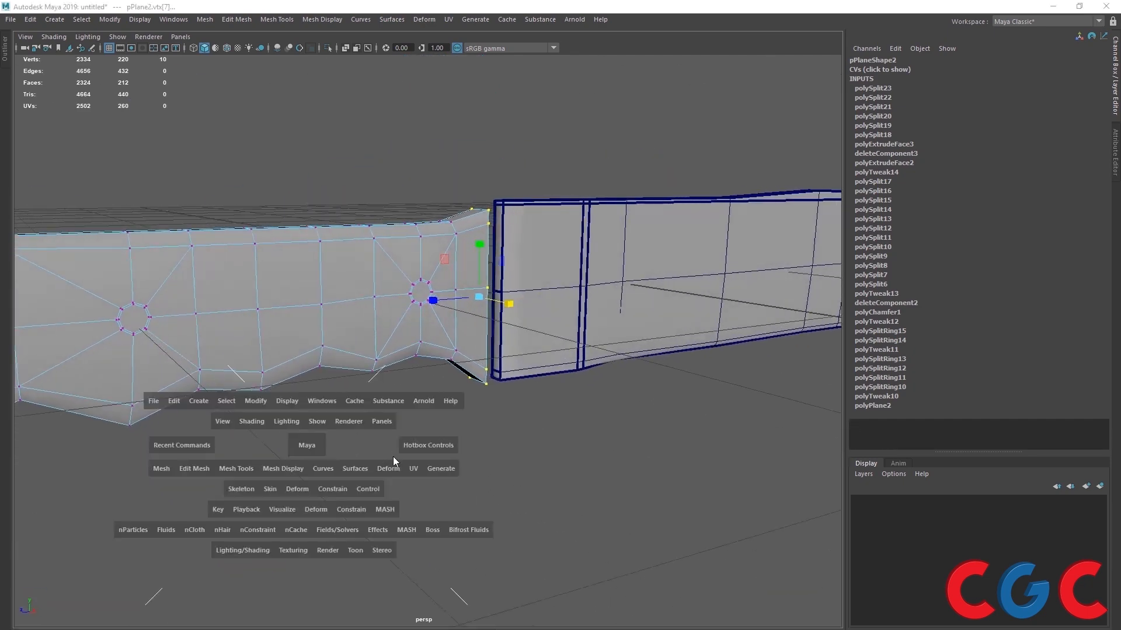
pyautogui.press('space')
pyautogui.scroll(3, 421, 309)
pyautogui.scroll(2, 421, 310)
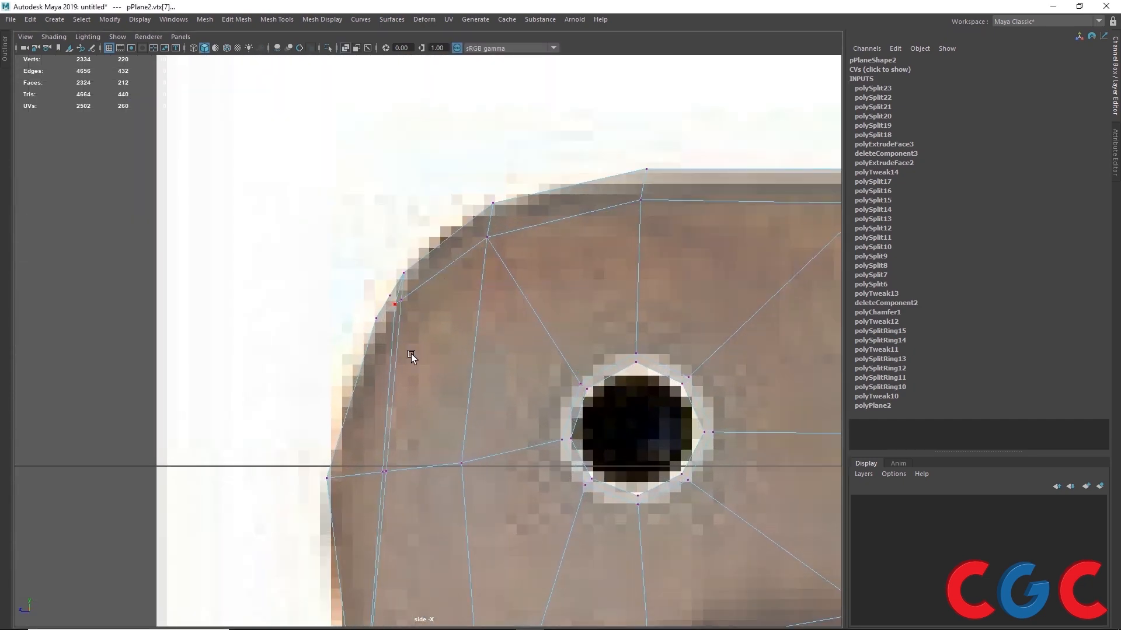
pyautogui.keyDown('alt'); pyautogui.moveTo(411, 353); pyautogui.dragTo(478, 156, button='middle'); pyautogui.keyUp('alt')
pyautogui.scroll(2, 478, 157)
pyautogui.scroll(-6, 470, 478)
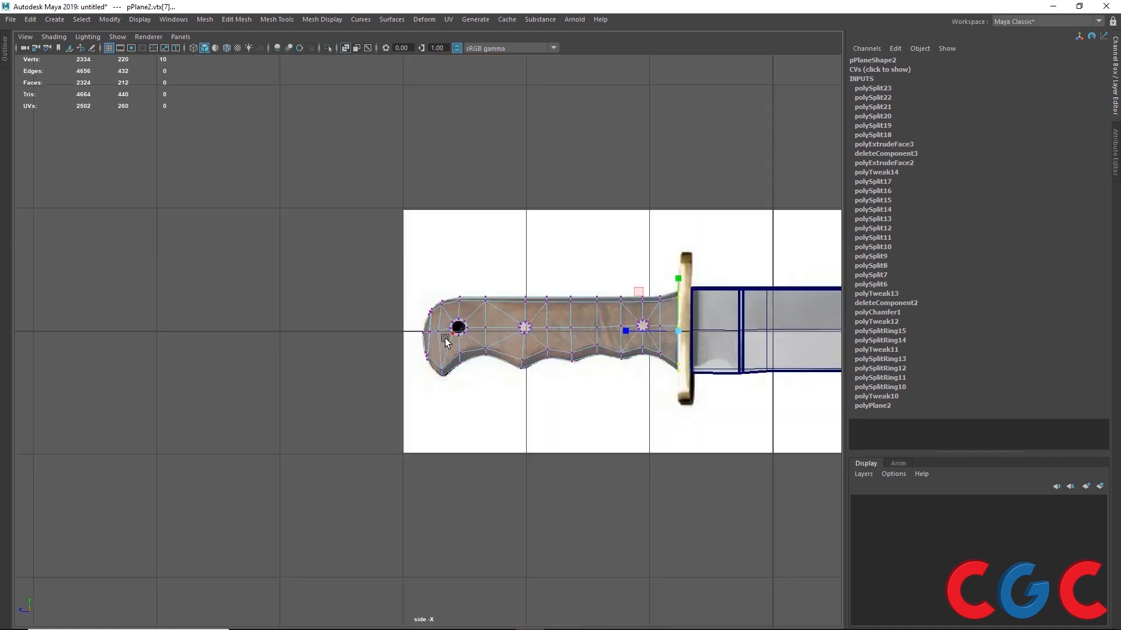
# - Select the crosswise edge loop nearest the handle's butt end and scale it along Z to straighten it
pyautogui.scroll(8, 444, 338)
pyautogui.scroll(-1, 440, 213)
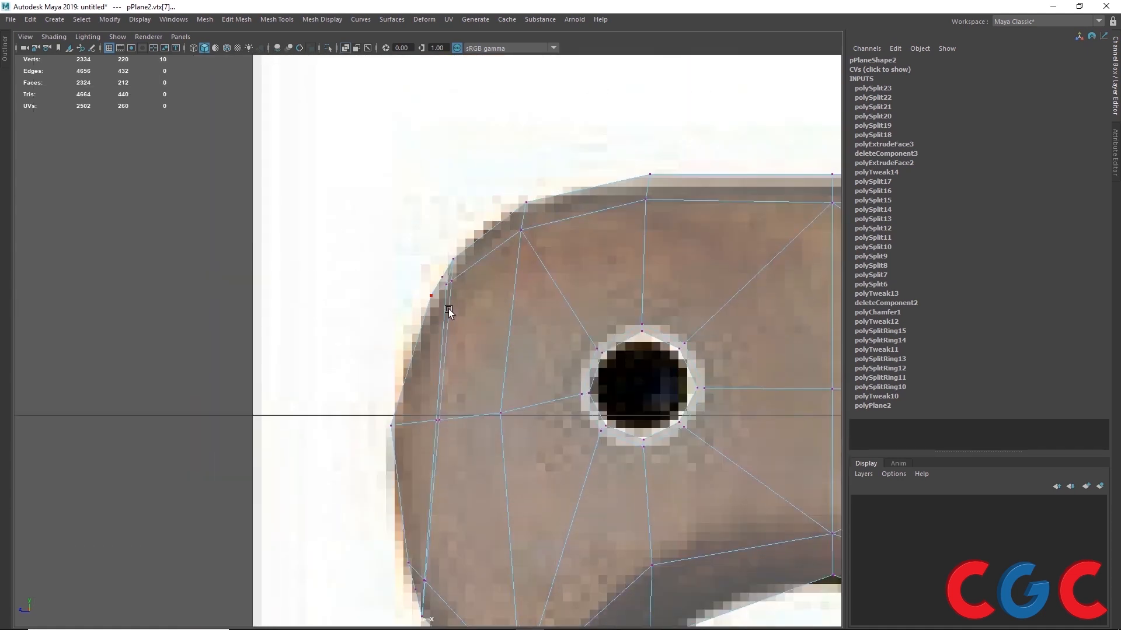
pyautogui.scroll(3, 450, 310)
pyautogui.moveTo(475, 229); pyautogui.dragTo(482, 138, button='right')
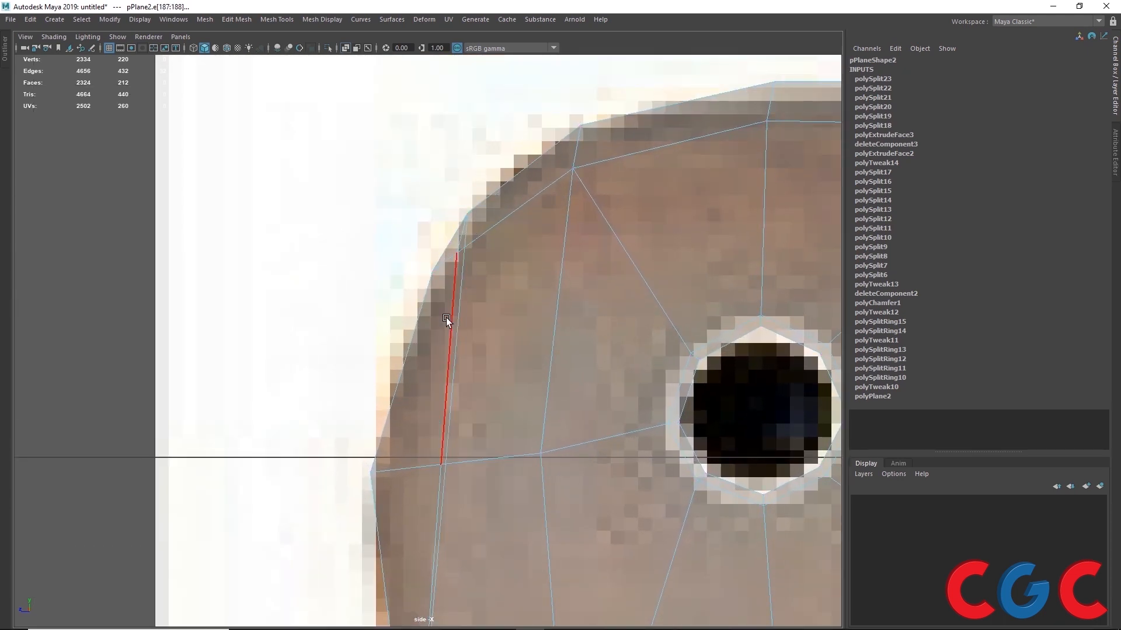
pyautogui.click(447, 318)
pyautogui.keyDown('alt'); pyautogui.moveTo(460, 356); pyautogui.dragTo(496, 268, button='middle'); pyautogui.keyUp('alt')
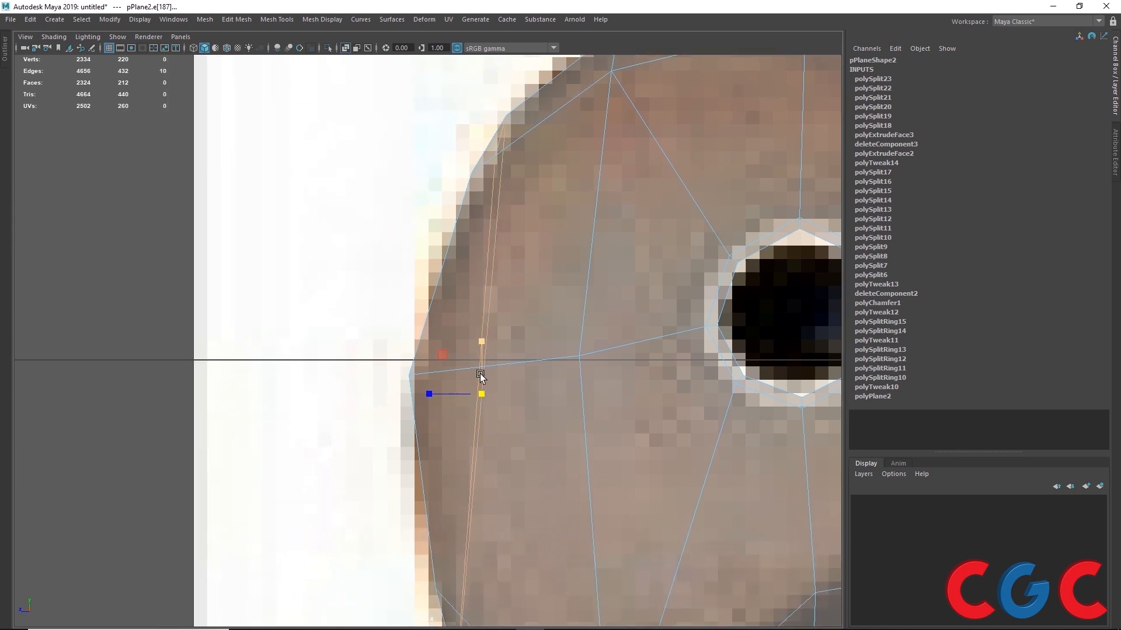
pyautogui.moveTo(429, 394); pyautogui.dragTo(495, 395)
# - Move the straightened butt-end edge loop along Z to reposition it between the butt outline and the large hole
pyautogui.press('w')
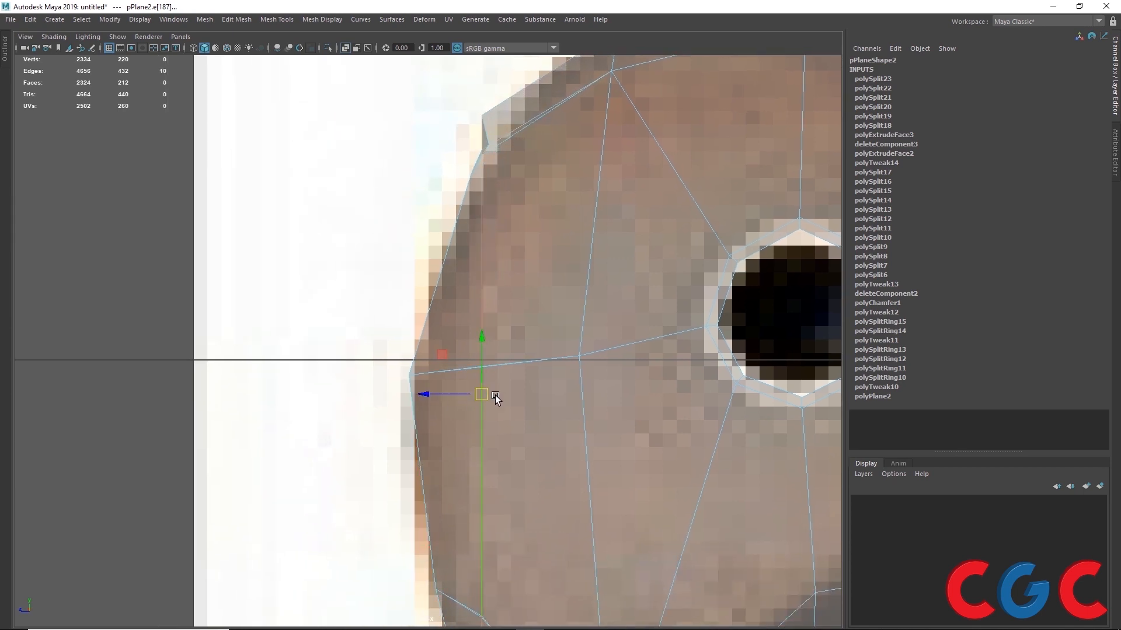
pyautogui.keyDown('alt'); pyautogui.moveTo(541, 323); pyautogui.dragTo(569, 348, button='middle'); pyautogui.keyUp('alt')
pyautogui.keyDown('alt'); pyautogui.moveTo(540, 402); pyautogui.dragTo(416, 320, button='middle'); pyautogui.keyUp('alt')
pyautogui.scroll(-10, 416, 320)
pyautogui.scroll(8, 373, 337)
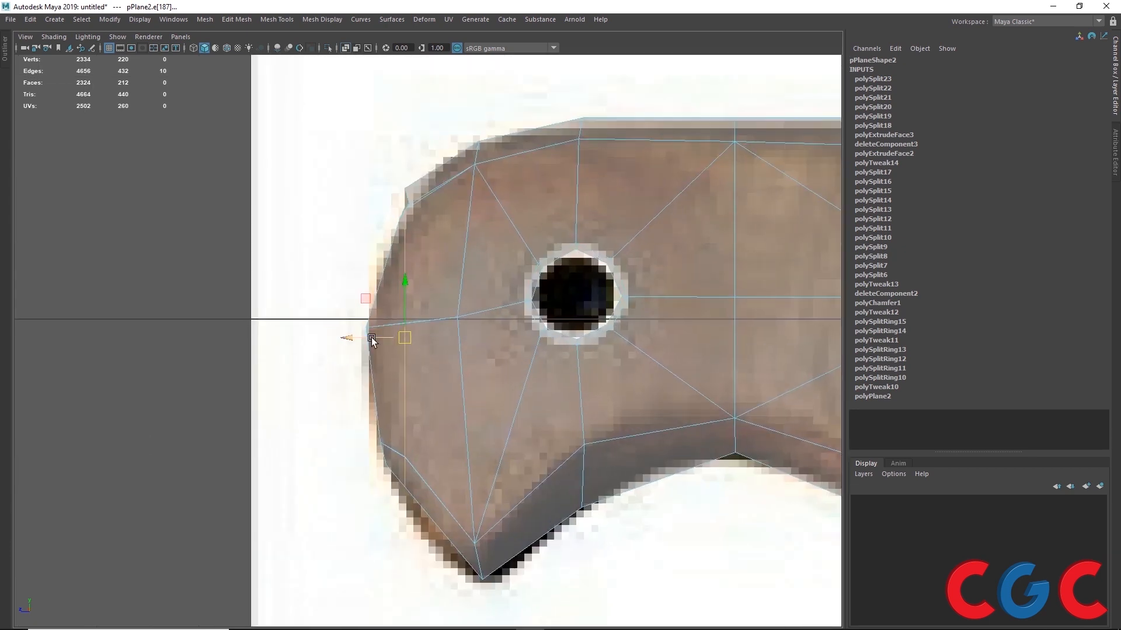
pyautogui.moveTo(371, 337); pyautogui.dragTo(379, 345)
# - Reposition the displaced border vertices on the upper butt curve to follow the outline in the reference image
pyautogui.press('F9')
pyautogui.moveTo(392, 412); pyautogui.dragTo(436, 512)
pyautogui.moveTo(424, 472); pyautogui.dragTo(420, 503)
pyautogui.moveTo(420, 234); pyautogui.dragTo(419, 202)
pyautogui.scroll(3, 419, 198)
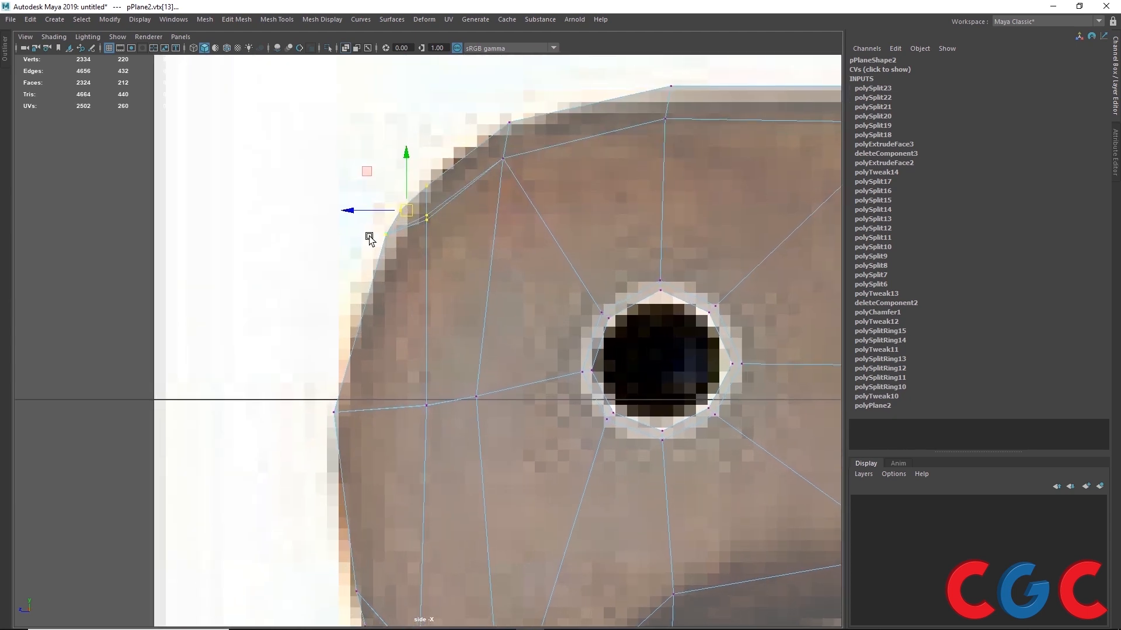
pyautogui.moveTo(408, 263); pyautogui.dragTo(389, 255)
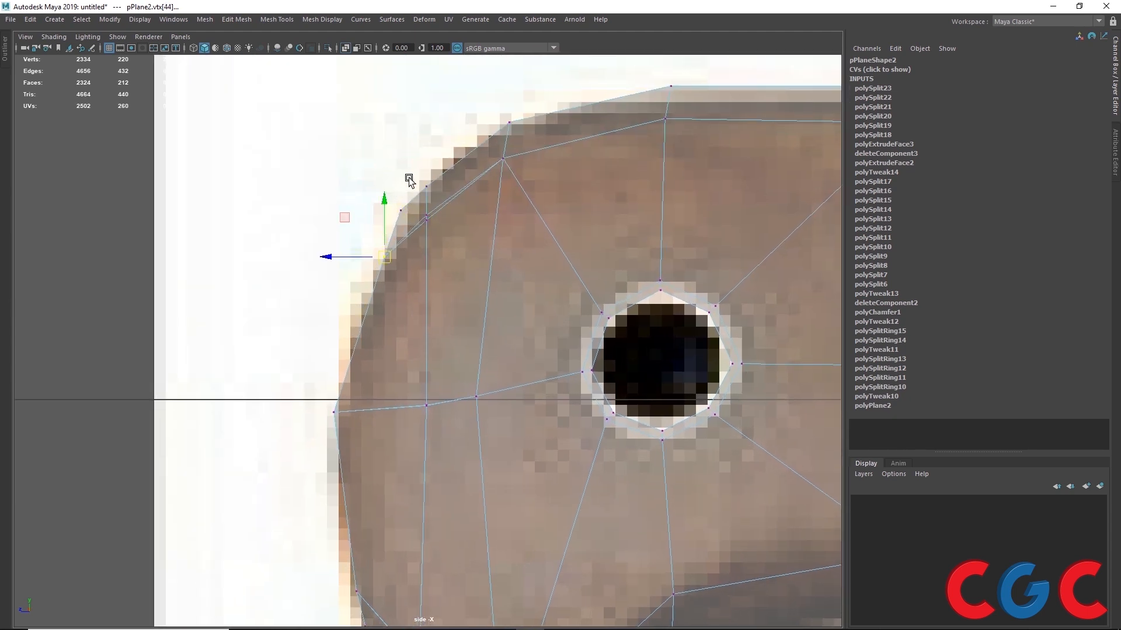
pyautogui.moveTo(410, 177); pyautogui.dragTo(418, 240)
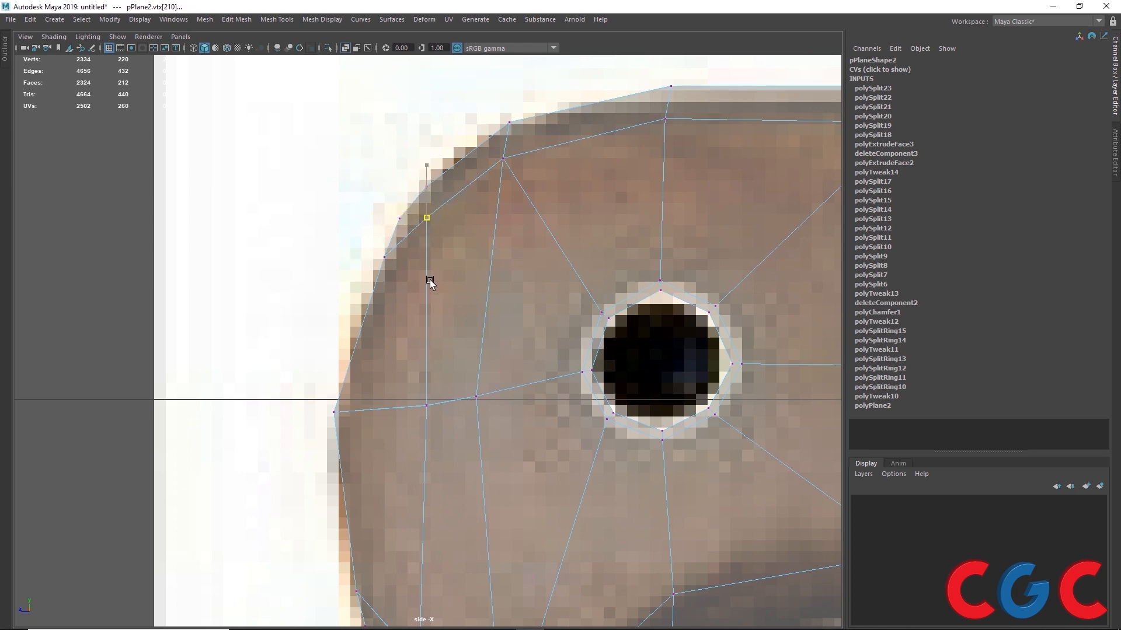
pyautogui.moveTo(425, 214); pyautogui.dragTo(424, 222)
# - Adjust the vertices on the lower butt curve so the border follows the reference outline
pyautogui.keyDown('alt'); pyautogui.moveTo(386, 351); pyautogui.dragTo(423, 187, button='middle'); pyautogui.keyUp('alt')
pyautogui.moveTo(471, 429); pyautogui.dragTo(448, 470)
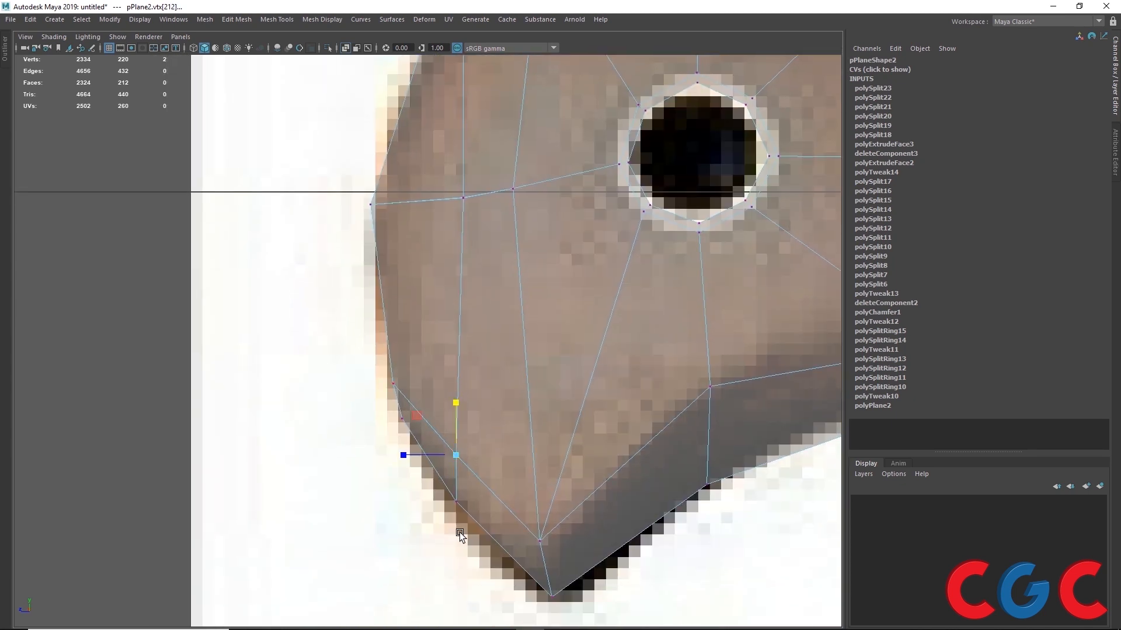
pyautogui.moveTo(468, 491); pyautogui.dragTo(441, 532)
pyautogui.keyDown('alt'); pyautogui.moveTo(455, 496); pyautogui.dragTo(481, 388, button='middle'); pyautogui.keyUp('alt')
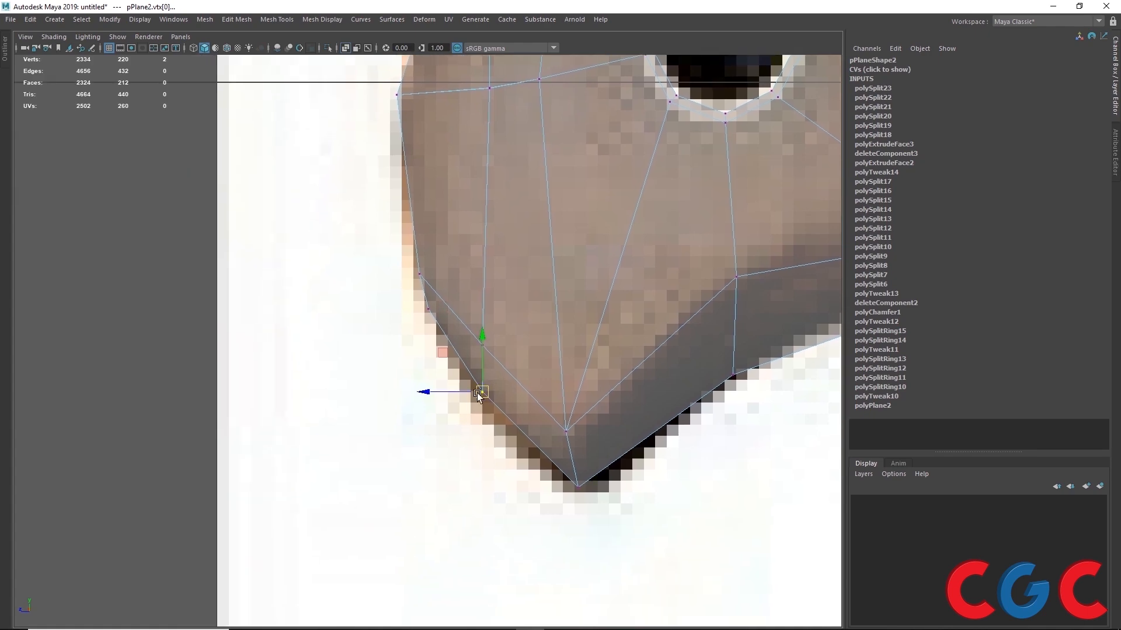
pyautogui.moveTo(480, 392); pyautogui.dragTo(479, 402)
# - Adjust the vertices at the butt's lower tip and at the first finger groove to fit the reference
pyautogui.moveTo(612, 464); pyautogui.dragTo(555, 504)
pyautogui.keyDown('alt'); pyautogui.moveTo(671, 418); pyautogui.dragTo(289, 432, button='middle'); pyautogui.keyUp('alt')
pyautogui.moveTo(572, 290); pyautogui.dragTo(577, 367)
pyautogui.scroll(-10, 615, 325)
# - Examine the handle in the perspective view, including with smooth preview, to check the shape around the holes
pyautogui.press('space')
pyautogui.press('space')
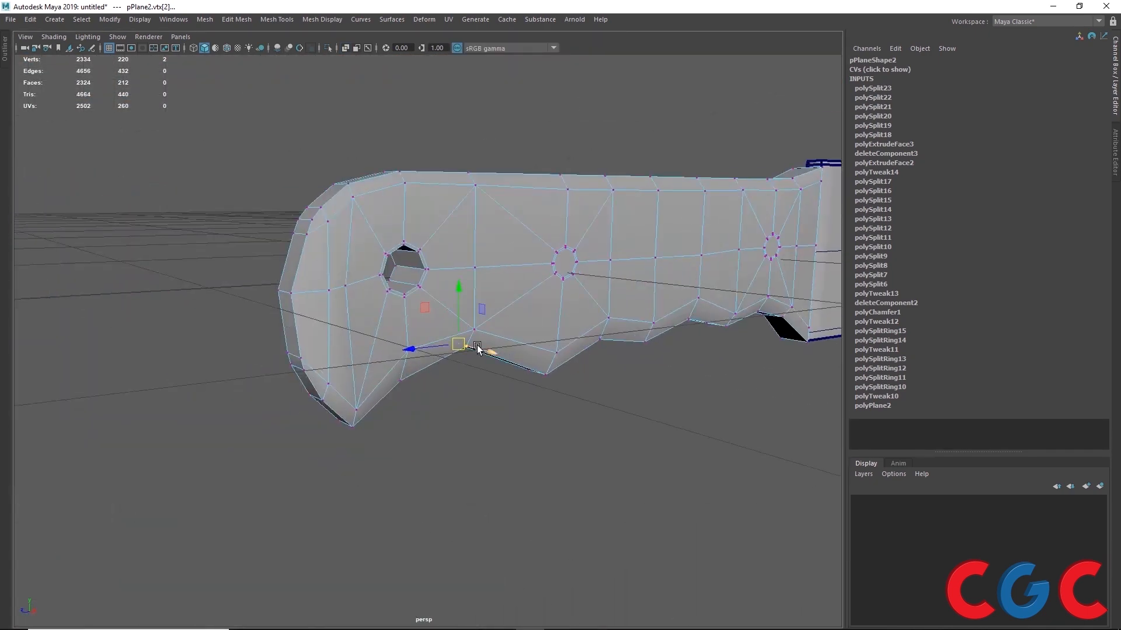
pyautogui.keyDown('alt'); pyautogui.moveTo(477, 348); pyautogui.dragTo(468, 348); pyautogui.keyUp('alt')
pyautogui.scroll(7, 548, 265)
pyautogui.keyDown('alt'); pyautogui.moveTo(549, 265); pyautogui.dragTo(167, 356, button='middle'); pyautogui.keyUp('alt')
pyautogui.moveTo(317, 254); pyautogui.dragTo(315, 283, button='right')
pyautogui.keyDown('alt'); pyautogui.moveTo(362, 327); pyautogui.dragTo(613, 327); pyautogui.keyUp('alt')
pyautogui.click(82, 279)
pyautogui.keyDown('shift'); pyautogui.click(660, 292); pyautogui.keyUp('shift')
pyautogui.keyDown('alt'); pyautogui.moveTo(584, 456); pyautogui.dragTo(613, 373); pyautogui.keyUp('alt')
pyautogui.moveTo(507, 266); pyautogui.dragTo(552, 249, button='right')
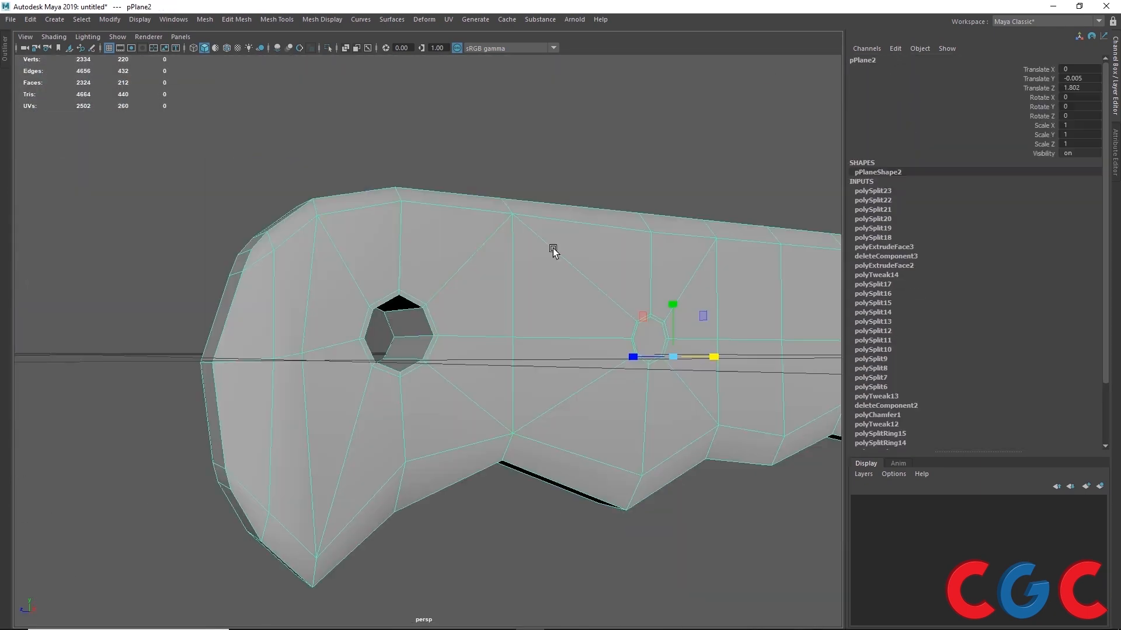
pyautogui.keyDown('alt'); pyautogui.moveTo(554, 250); pyautogui.dragTo(483, 272); pyautogui.keyUp('alt')
pyautogui.press('3')
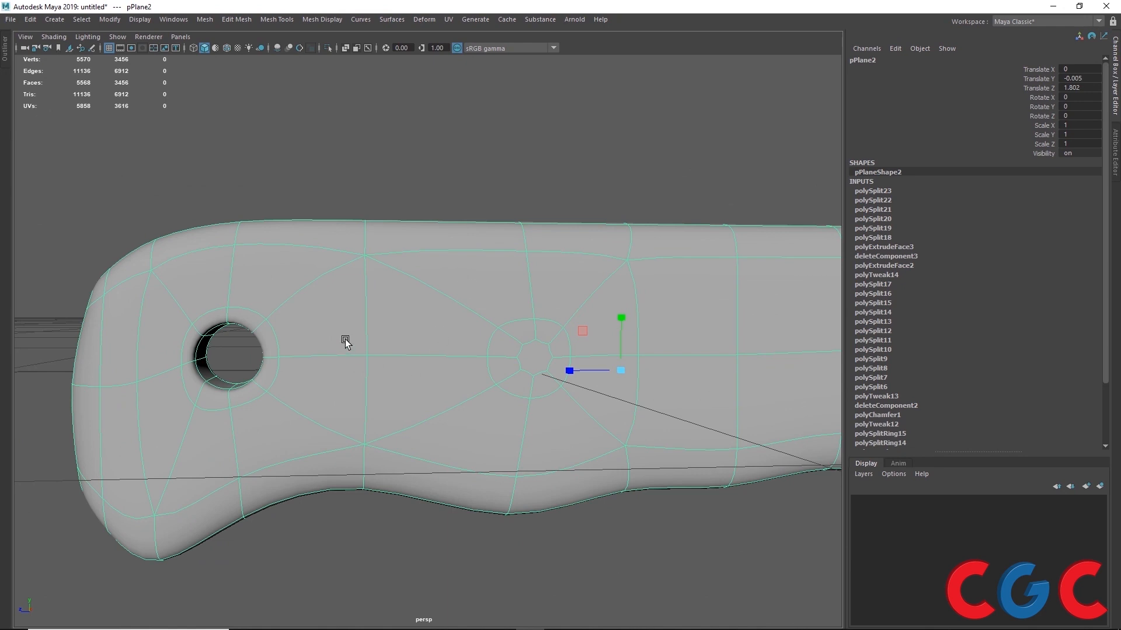
pyautogui.keyDown('alt'); pyautogui.moveTo(345, 339); pyautogui.dragTo(545, 335); pyautogui.keyUp('alt')
pyautogui.press('1')
# - Select the two small round rivet faces on the handle's side and extrude them inward with thickness -0.01
pyautogui.scroll(10, 545, 335)
pyautogui.moveTo(491, 233); pyautogui.dragTo(491, 257, button='right')
pyautogui.click(485, 211)
pyautogui.scroll(-10, 448, 240)
pyautogui.keyDown('alt'); pyautogui.moveTo(575, 295); pyautogui.dragTo(347, 300, button='middle'); pyautogui.keyUp('alt')
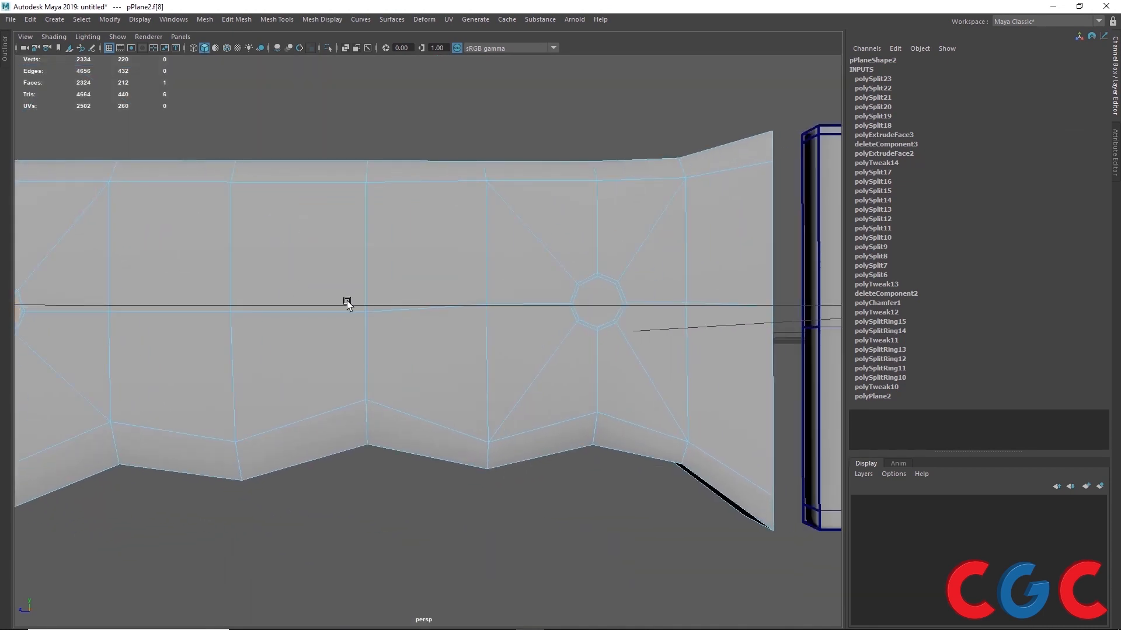
pyautogui.scroll(-5, 604, 307)
pyautogui.keyDown('alt'); pyautogui.moveTo(530, 295); pyautogui.dragTo(383, 375); pyautogui.keyUp('alt')
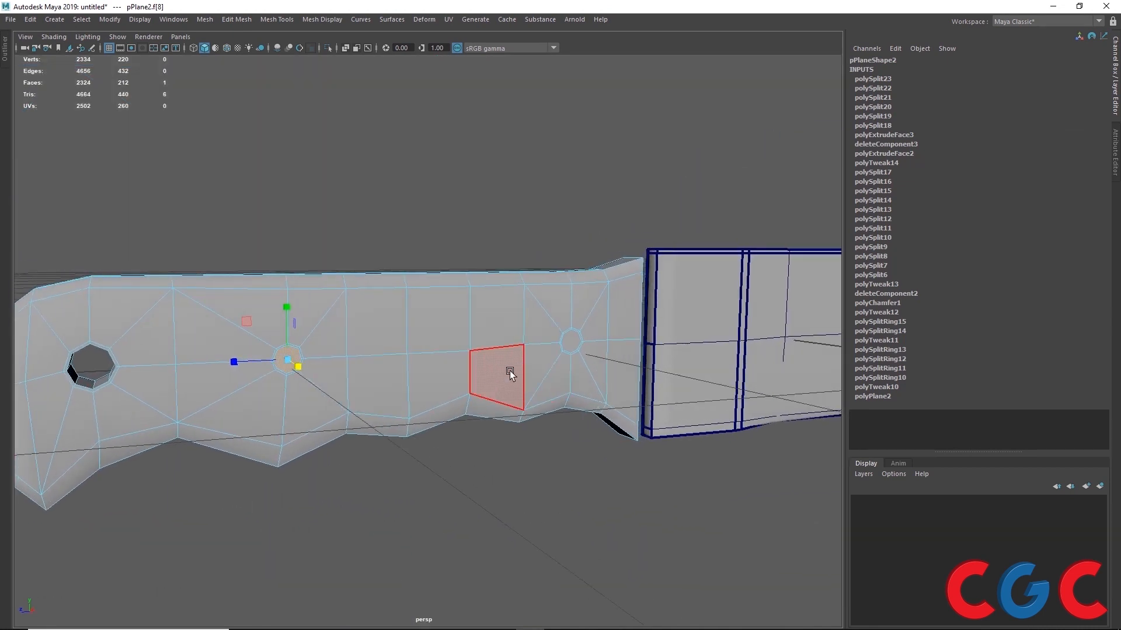
pyautogui.keyDown('shift'); pyautogui.click(571, 345); pyautogui.keyUp('shift')
pyautogui.keyDown('alt'); pyautogui.moveTo(455, 467); pyautogui.dragTo(490, 465); pyautogui.keyUp('alt')
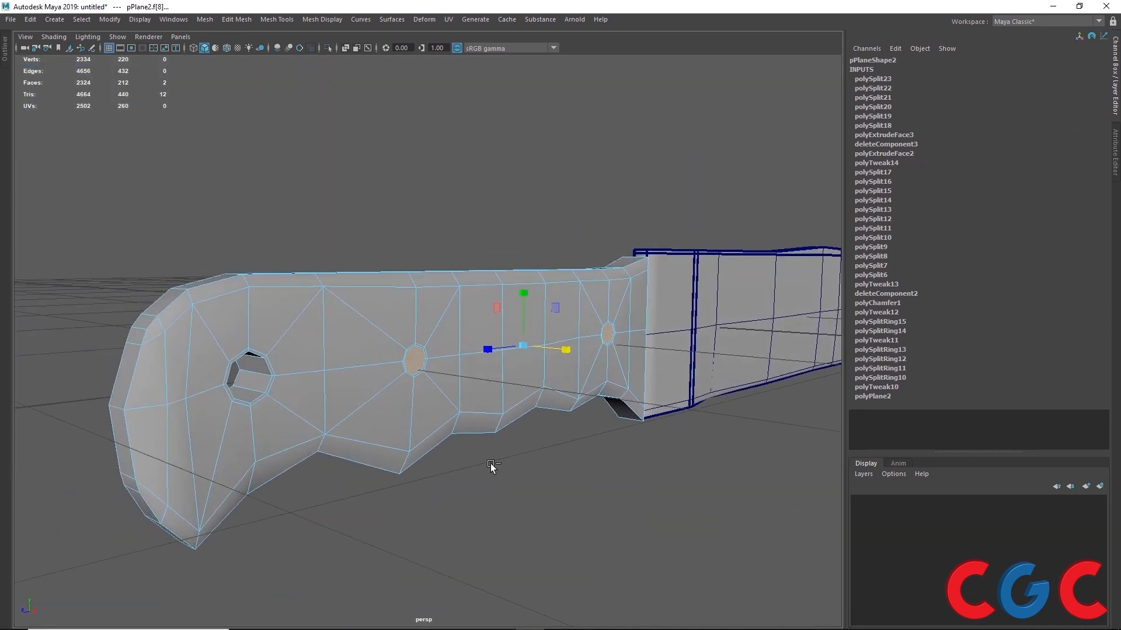
pyautogui.hotkey('ctrl', 'e')
pyautogui.scroll(5, 430, 375)
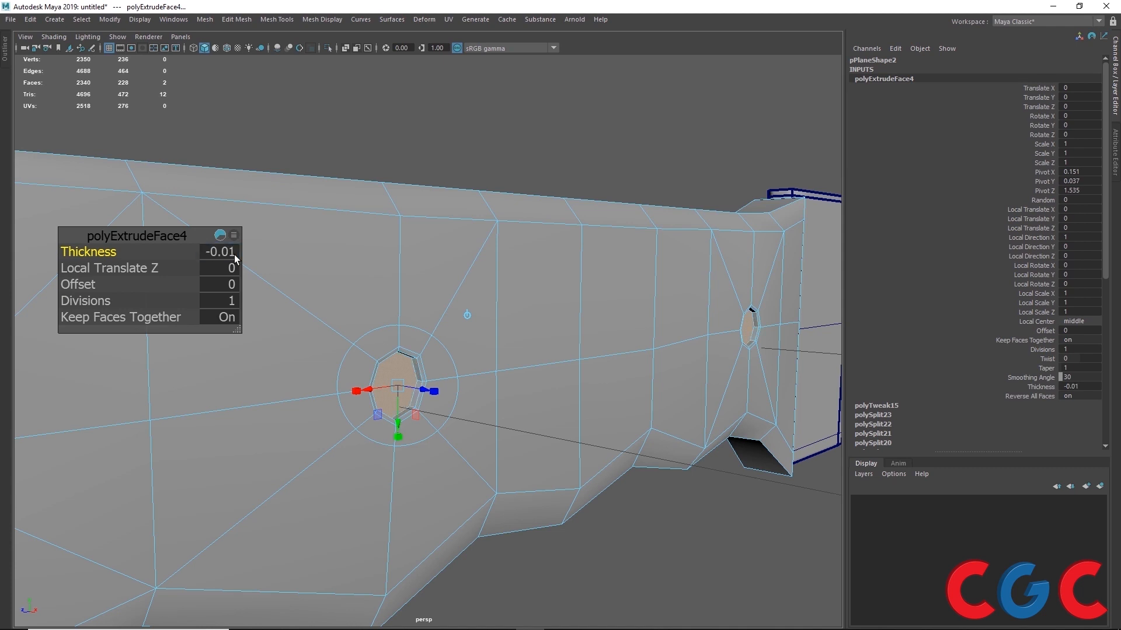
pyautogui.click(350, 113)
# - Extrude the two matching rivet faces on the handle's opposite side with thickness -0.01
pyautogui.scroll(-3, 343, 173)
pyautogui.keyDown('alt'); pyautogui.moveTo(343, 173); pyautogui.dragTo(402, 299); pyautogui.keyUp('alt')
pyautogui.click(477, 298)
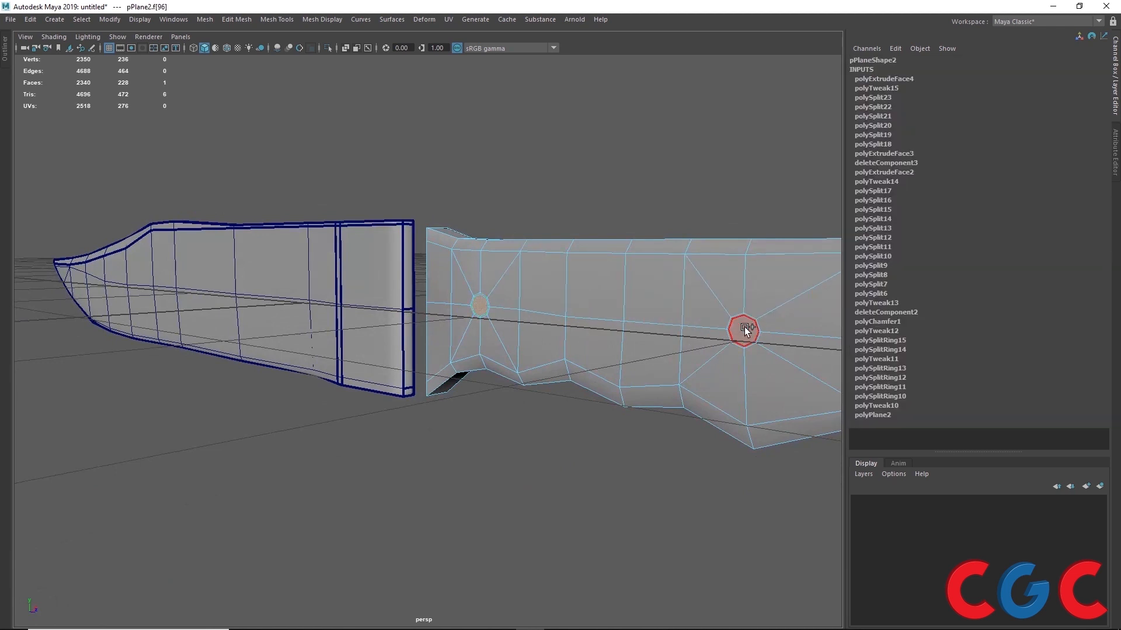
pyautogui.hotkey('ctrl', 'e')
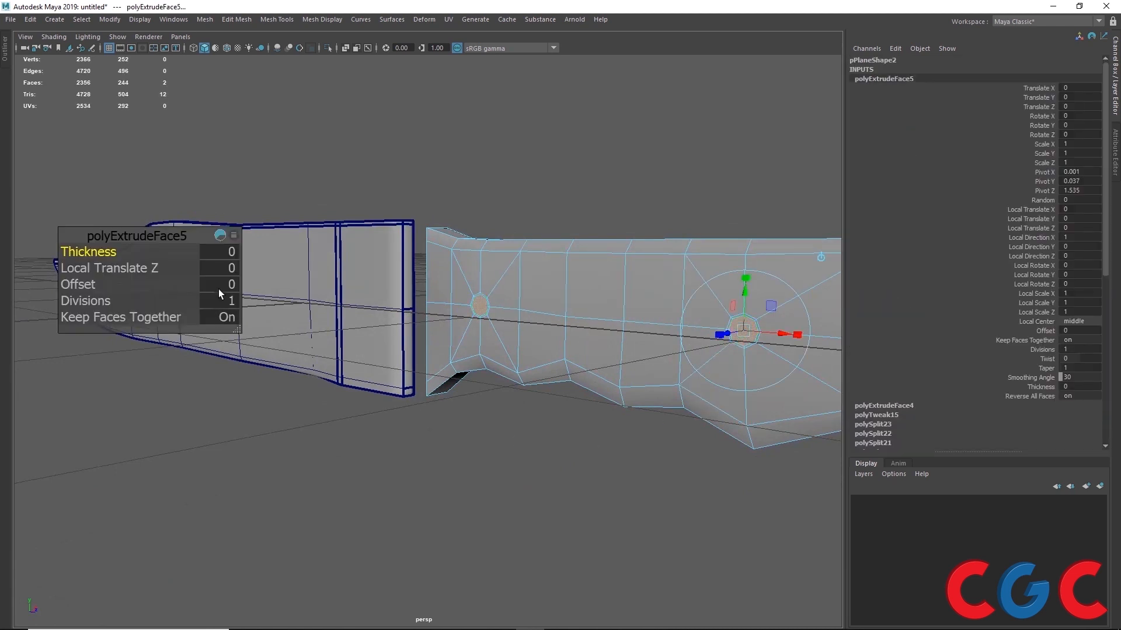
pyautogui.click(226, 250)
pyautogui.write('-.01')
pyautogui.press('Return')
pyautogui.click(236, 481)
# - Insert edge loops inside the large butt hole with split type Multi and 2 divisions
pyautogui.keyDown('alt'); pyautogui.moveTo(461, 503); pyautogui.dragTo(402, 517); pyautogui.keyUp('alt')
pyautogui.keyDown('alt'); pyautogui.moveTo(331, 488); pyautogui.dragTo(577, 325, button='middle'); pyautogui.keyUp('alt')
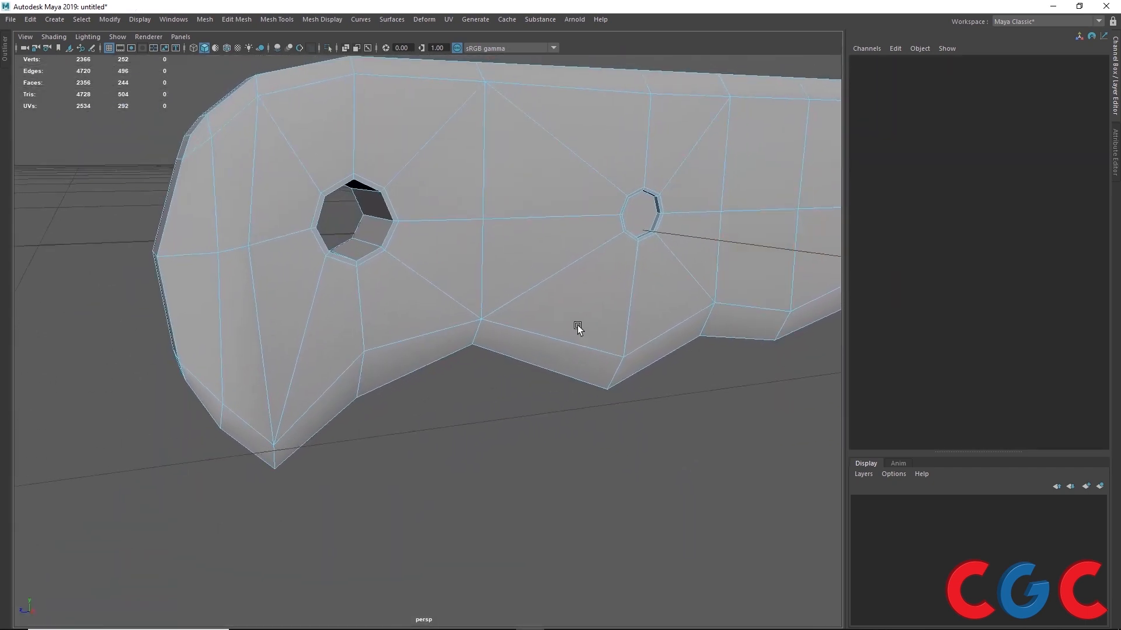
pyautogui.keyDown('alt'); pyautogui.moveTo(376, 250); pyautogui.dragTo(396, 279); pyautogui.keyUp('alt')
pyautogui.scroll(3, 395, 279)
pyautogui.moveTo(372, 226); pyautogui.dragTo(390, 87, button='right')
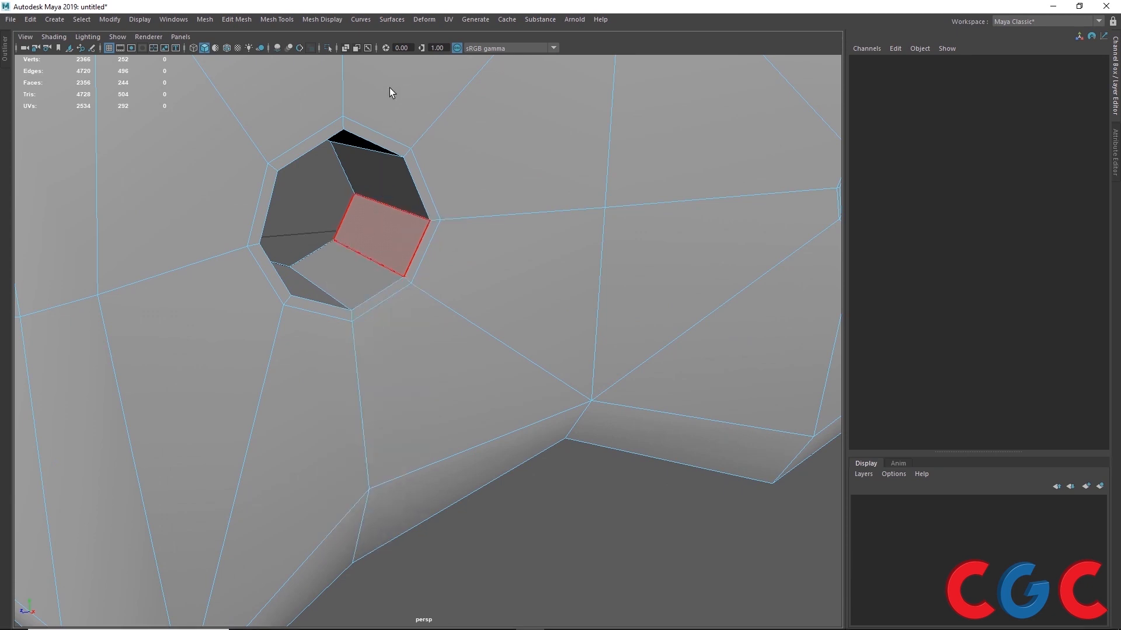
pyautogui.click(376, 250)
pyautogui.keyDown('shift'); pyautogui.moveTo(376, 246); pyautogui.dragTo(388, 278, button='right'); pyautogui.keyUp('shift')
pyautogui.click(882, 78)
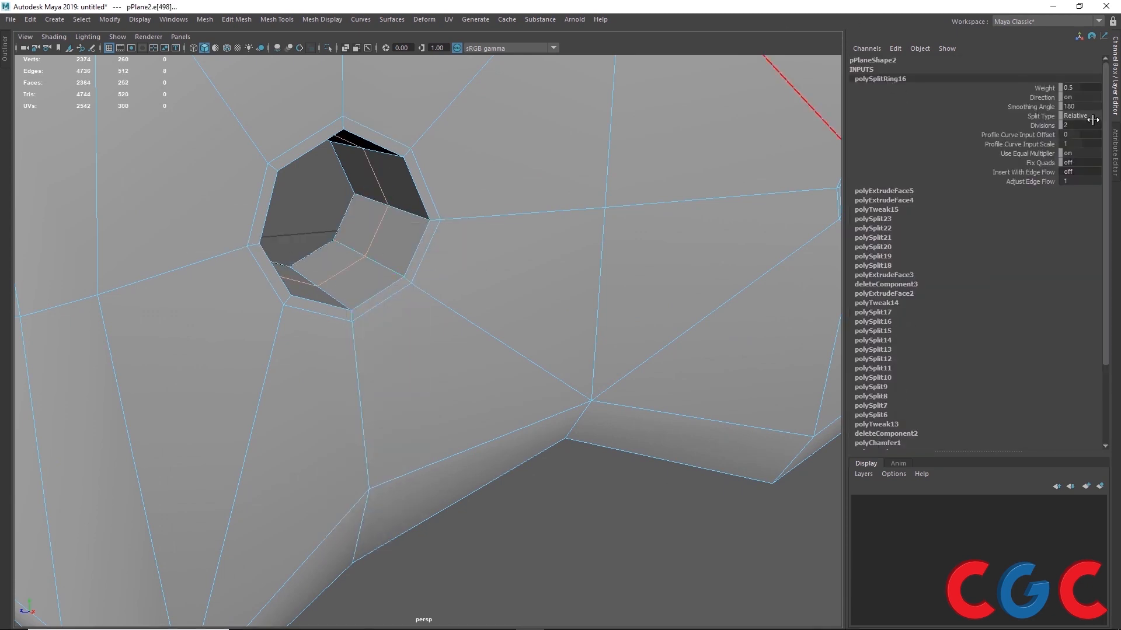
pyautogui.click(1092, 119)
pyautogui.click(1079, 146)
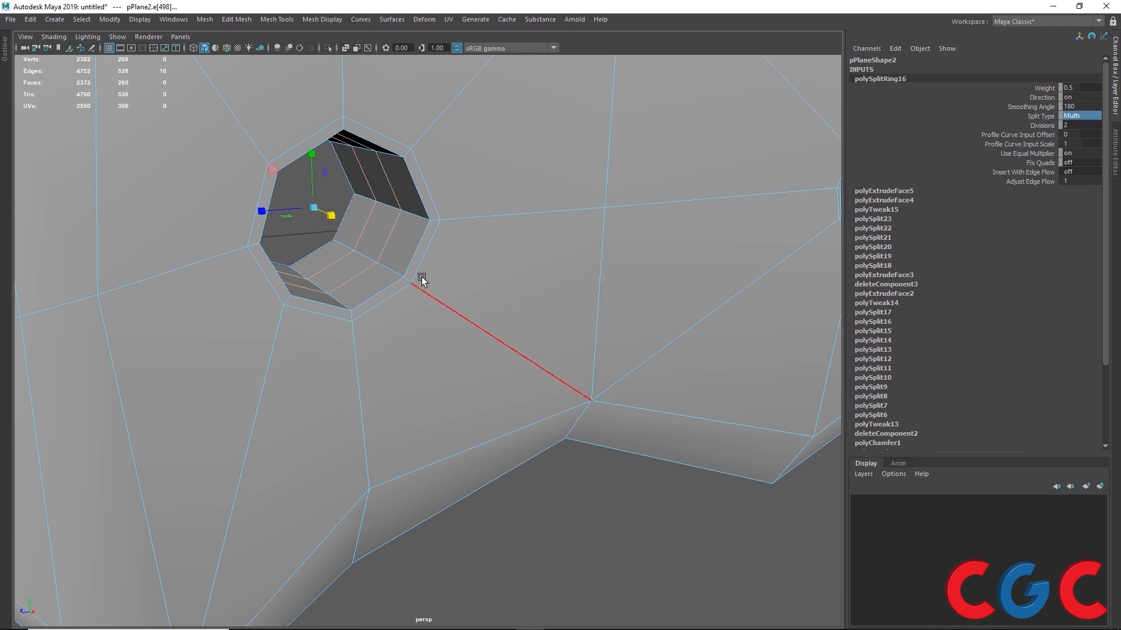
# - Scale the hole's two inner edge loops apart along X toward its rims and turn on smooth preview
pyautogui.keyDown('alt'); pyautogui.moveTo(422, 276); pyautogui.dragTo(423, 285); pyautogui.keyUp('alt')
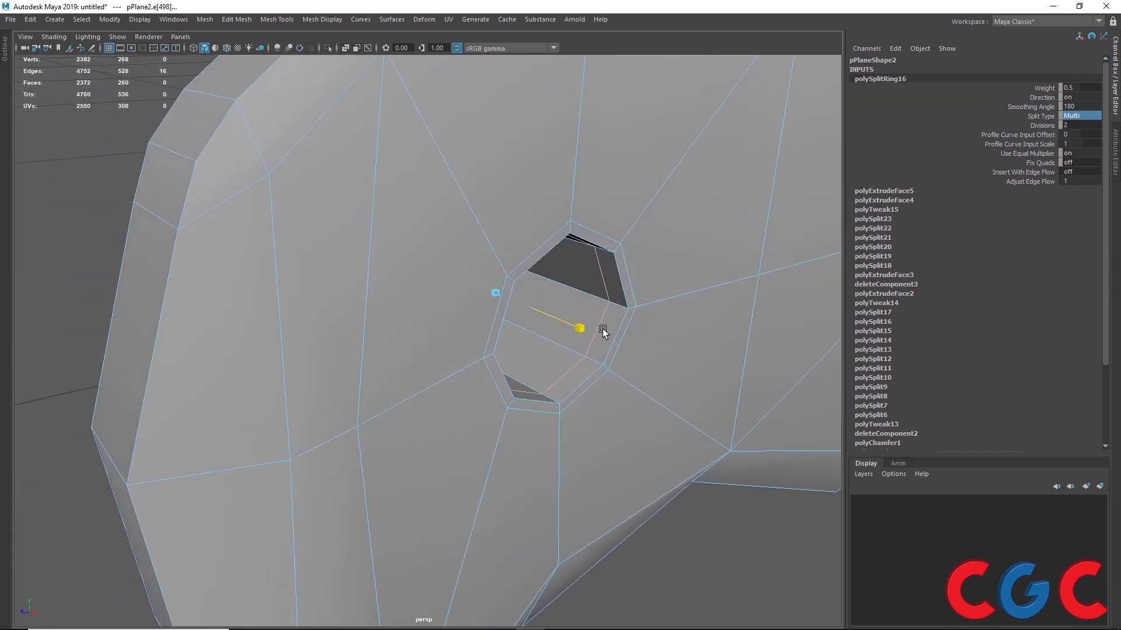
pyautogui.moveTo(622, 339); pyautogui.dragTo(625, 339)
pyautogui.keyDown('alt'); pyautogui.moveTo(625, 338); pyautogui.dragTo(611, 279, button='right'); pyautogui.keyUp('alt')
pyautogui.keyDown('alt'); pyautogui.moveTo(642, 299); pyautogui.dragTo(537, 325); pyautogui.keyUp('alt')
pyautogui.press('3')
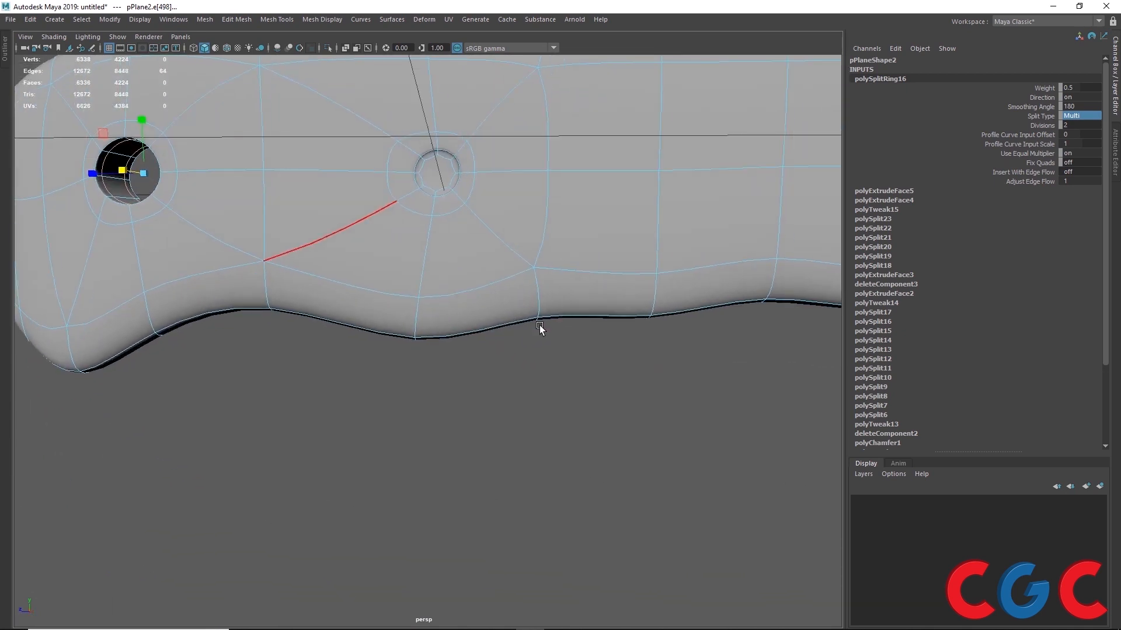
pyautogui.keyDown('alt'); pyautogui.moveTo(508, 266); pyautogui.dragTo(367, 308, button='middle'); pyautogui.keyUp('alt')
pyautogui.moveTo(370, 225); pyautogui.dragTo(539, 128, button='right')
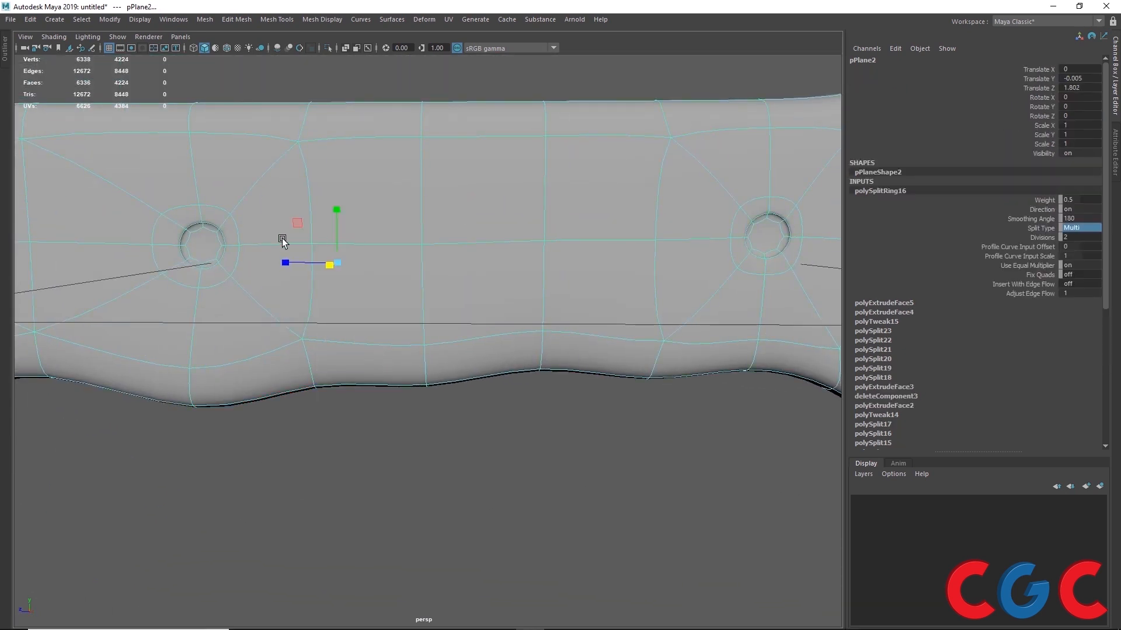
pyautogui.keyDown('alt'); pyautogui.moveTo(283, 240); pyautogui.dragTo(426, 238, button='middle'); pyautogui.keyUp('alt')
pyautogui.scroll(5, 426, 238)
pyautogui.scroll(-3, 432, 228)
# - Select the rim edge loops of all four rivet recesses on both sides and crease them
pyautogui.moveTo(470, 142); pyautogui.dragTo(478, 64, button='right')
pyautogui.doubleClick(469, 115)
pyautogui.scroll(-4, 473, 212)
pyautogui.keyDown('alt'); pyautogui.moveTo(758, 267); pyautogui.dragTo(286, 270, button='middle'); pyautogui.keyUp('alt')
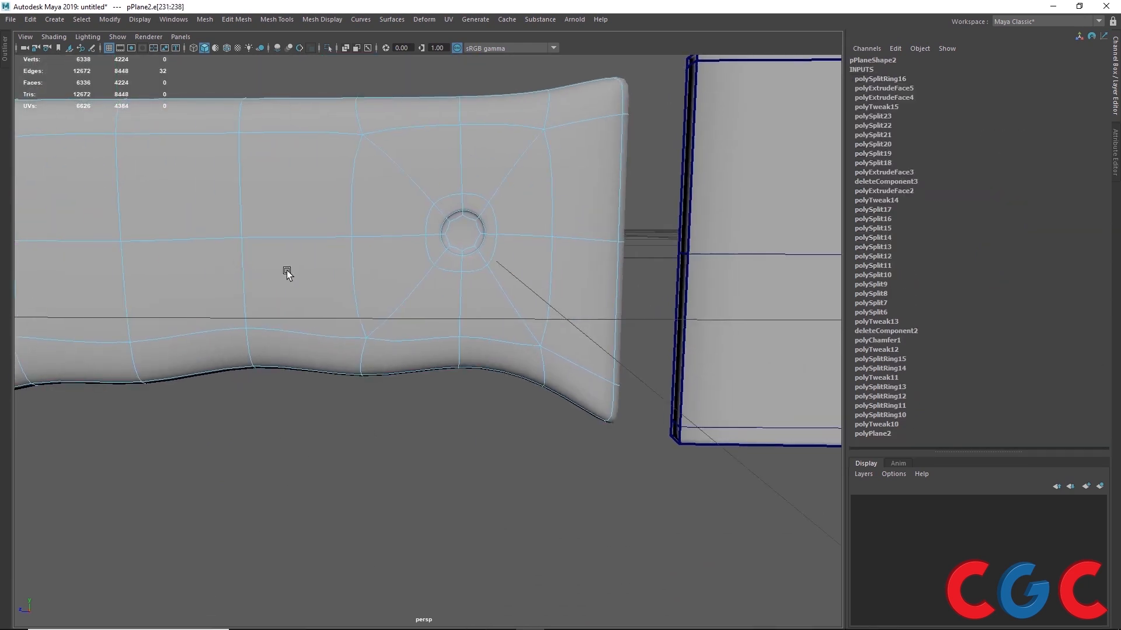
pyautogui.keyDown('shift'); pyautogui.doubleClick(471, 213); pyautogui.keyUp('shift')
pyautogui.keyDown('alt'); pyautogui.moveTo(348, 298); pyautogui.dragTo(521, 305); pyautogui.keyUp('alt')
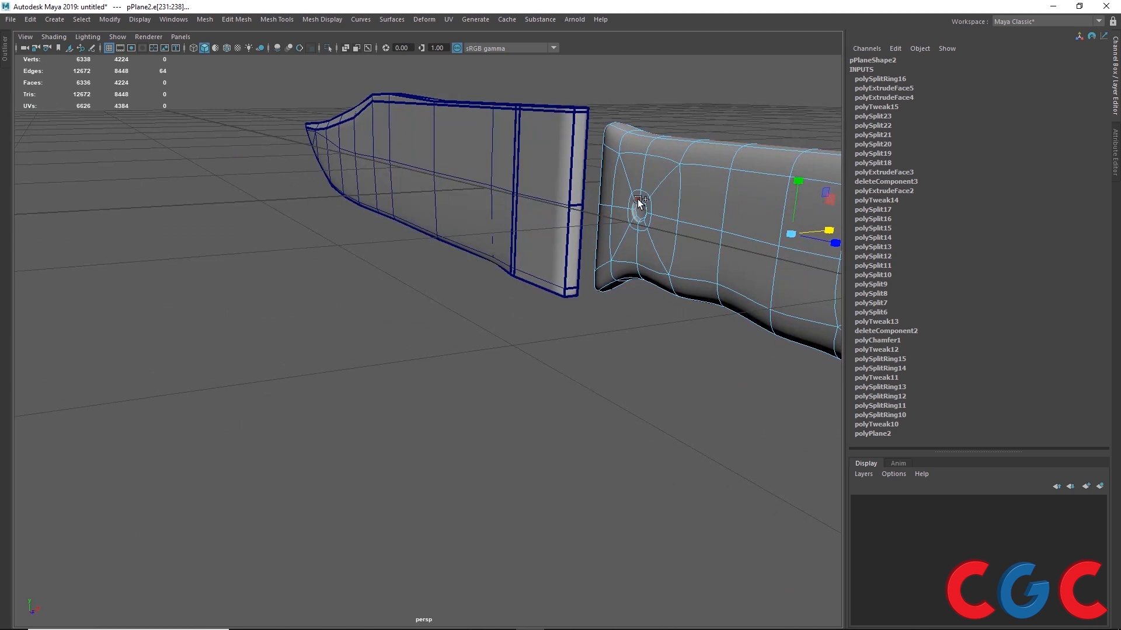
pyautogui.keyDown('shift'); pyautogui.doubleClick(642, 200); pyautogui.keyUp('shift')
pyautogui.keyDown('alt'); pyautogui.moveTo(637, 198); pyautogui.dragTo(423, 292); pyautogui.keyUp('alt')
pyautogui.keyDown('shift'); pyautogui.doubleClick(553, 280); pyautogui.keyUp('shift')
pyautogui.keyDown('alt'); pyautogui.moveTo(553, 280); pyautogui.dragTo(412, 272); pyautogui.keyUp('alt')
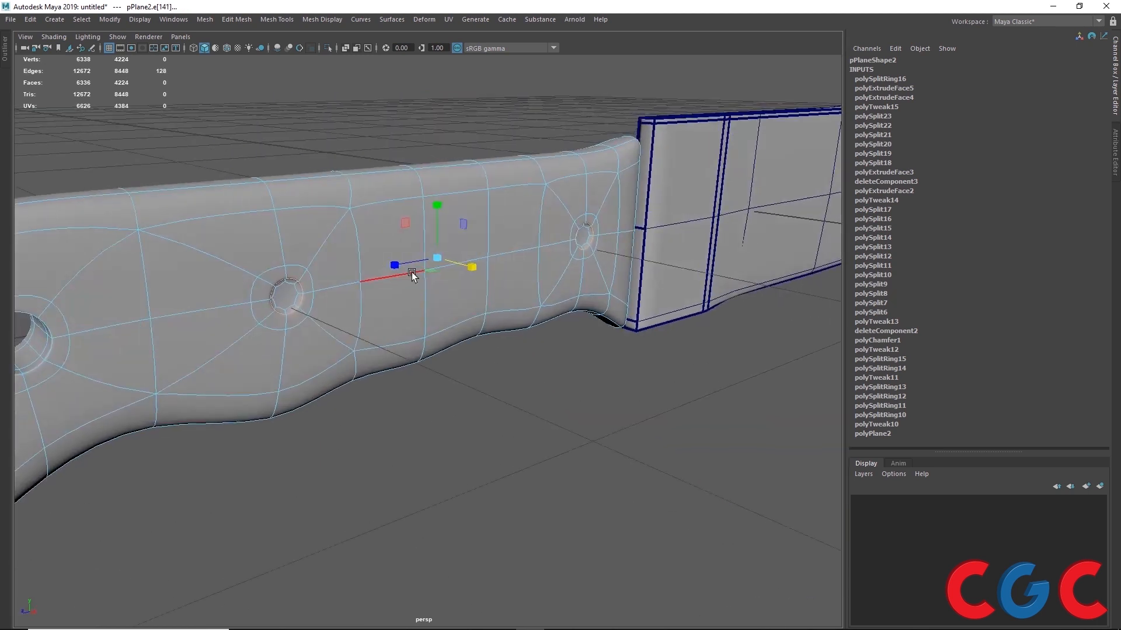
pyautogui.keyDown('shift'); pyautogui.rightClick(412, 272); pyautogui.keyUp('shift')
pyautogui.click(388, 327)
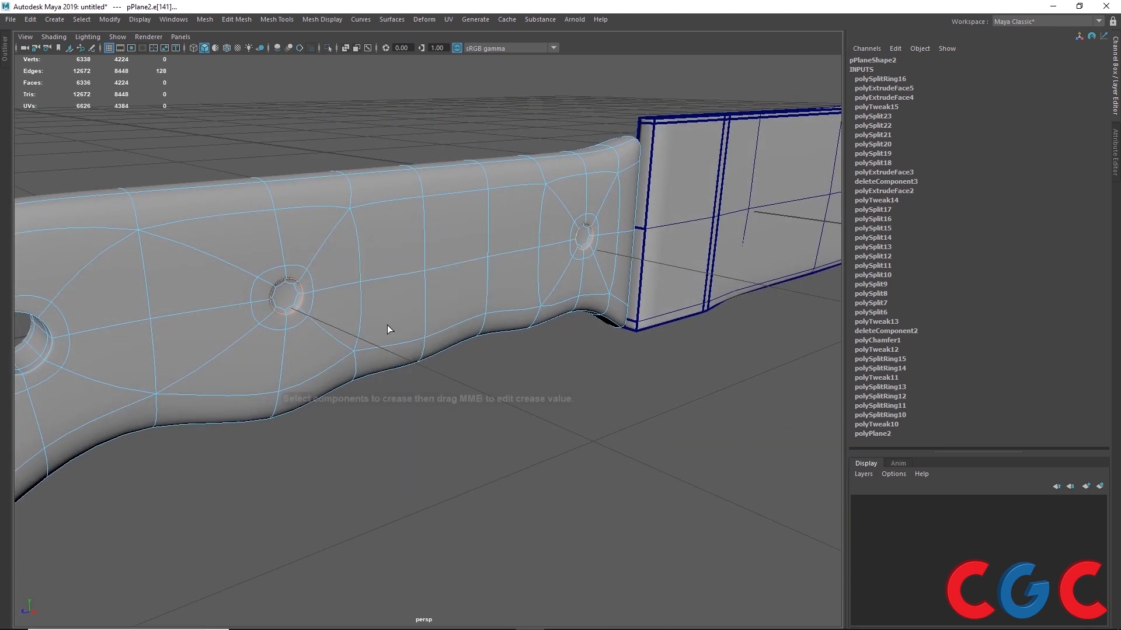
pyautogui.moveTo(302, 277); pyautogui.dragTo(323, 275, button='middle')
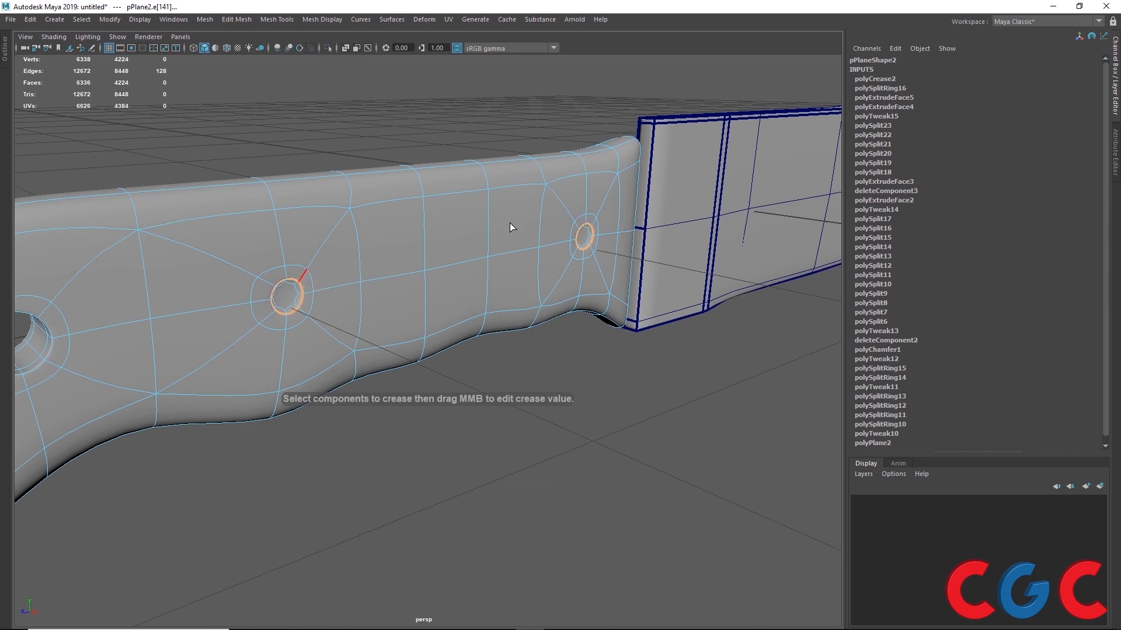
pyautogui.moveTo(344, 256); pyautogui.dragTo(480, 170, button='right')
pyautogui.click(369, 468)
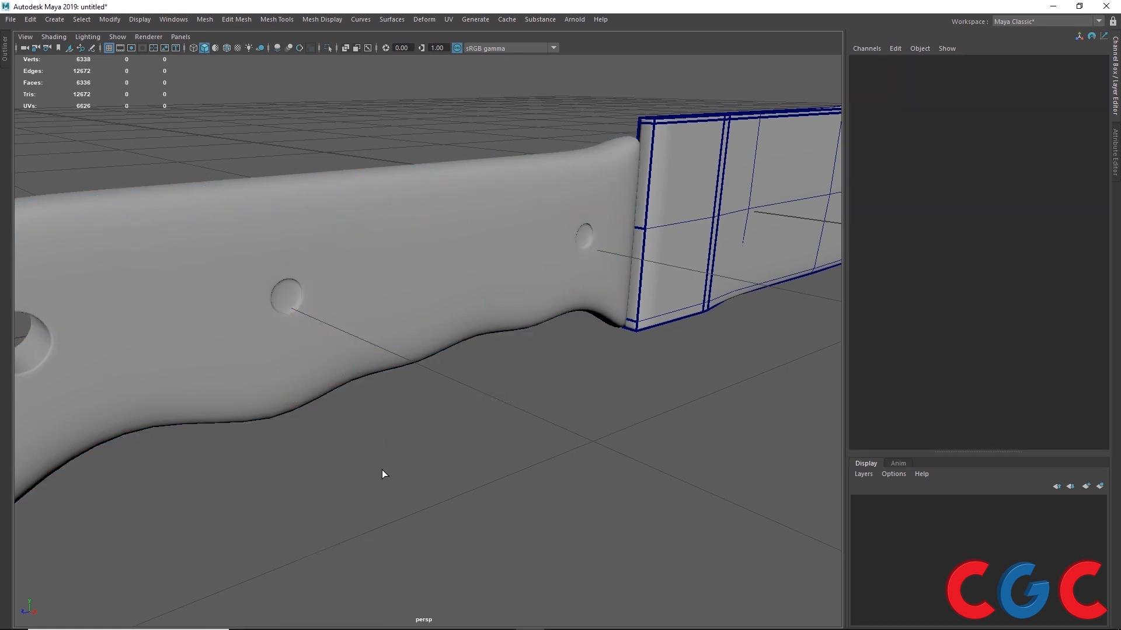
# - Lower the upper and raise the lower outline vertices on the handle's rear butt edge to follow the reference contour
pyautogui.keyDown('alt'); pyautogui.moveTo(382, 470); pyautogui.dragTo(443, 420); pyautogui.keyUp('alt')
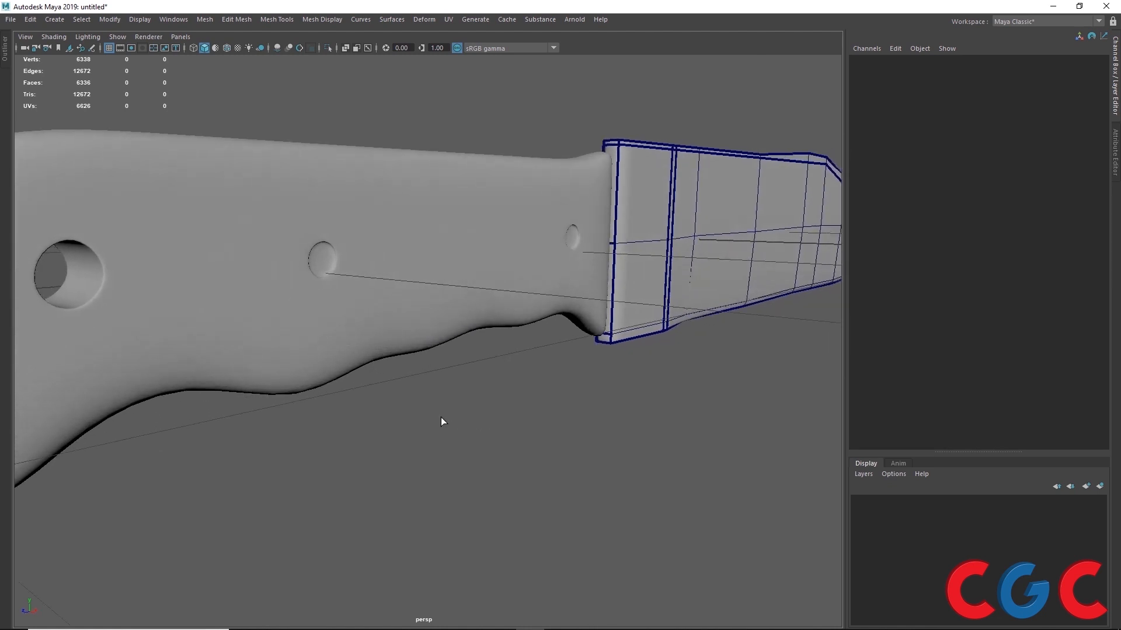
pyautogui.keyDown('alt'); pyautogui.moveTo(442, 420); pyautogui.dragTo(455, 378, button='middle'); pyautogui.keyUp('alt')
pyautogui.keyDown('alt'); pyautogui.moveTo(452, 375); pyautogui.dragTo(362, 281, button='right'); pyautogui.keyUp('alt')
pyautogui.keyDown('alt'); pyautogui.moveTo(415, 354); pyautogui.dragTo(329, 345); pyautogui.keyUp('alt')
pyautogui.press('space')
pyautogui.press('space')
pyautogui.keyDown('alt'); pyautogui.moveTo(350, 341); pyautogui.dragTo(479, 374, button='middle'); pyautogui.keyUp('alt')
pyautogui.keyDown('alt'); pyautogui.moveTo(478, 374); pyautogui.dragTo(759, 350, button='right'); pyautogui.keyUp('alt')
pyautogui.keyDown('alt'); pyautogui.moveTo(759, 351); pyautogui.dragTo(351, 302, button='middle'); pyautogui.keyUp('alt')
pyautogui.moveTo(351, 303); pyautogui.dragTo(262, 304, button='right')
pyautogui.keyDown('alt'); pyautogui.moveTo(253, 311); pyautogui.dragTo(394, 266, button='middle'); pyautogui.keyUp('alt')
pyautogui.keyDown('alt'); pyautogui.moveTo(393, 266); pyautogui.dragTo(396, 190, button='right'); pyautogui.keyUp('alt')
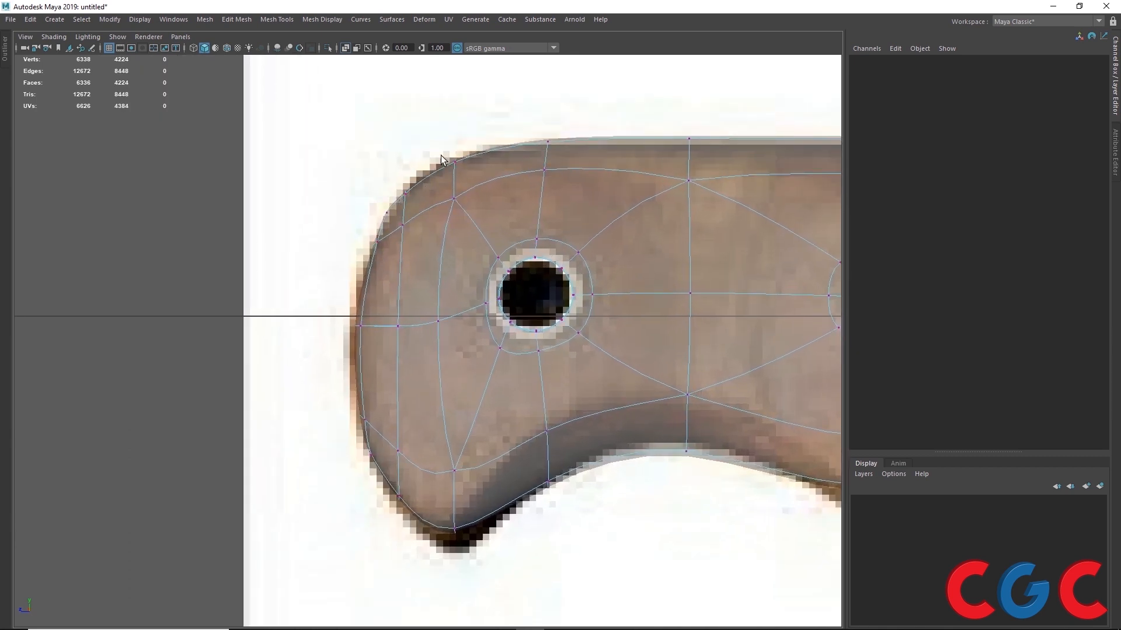
pyautogui.moveTo(352, 282); pyautogui.dragTo(347, 292)
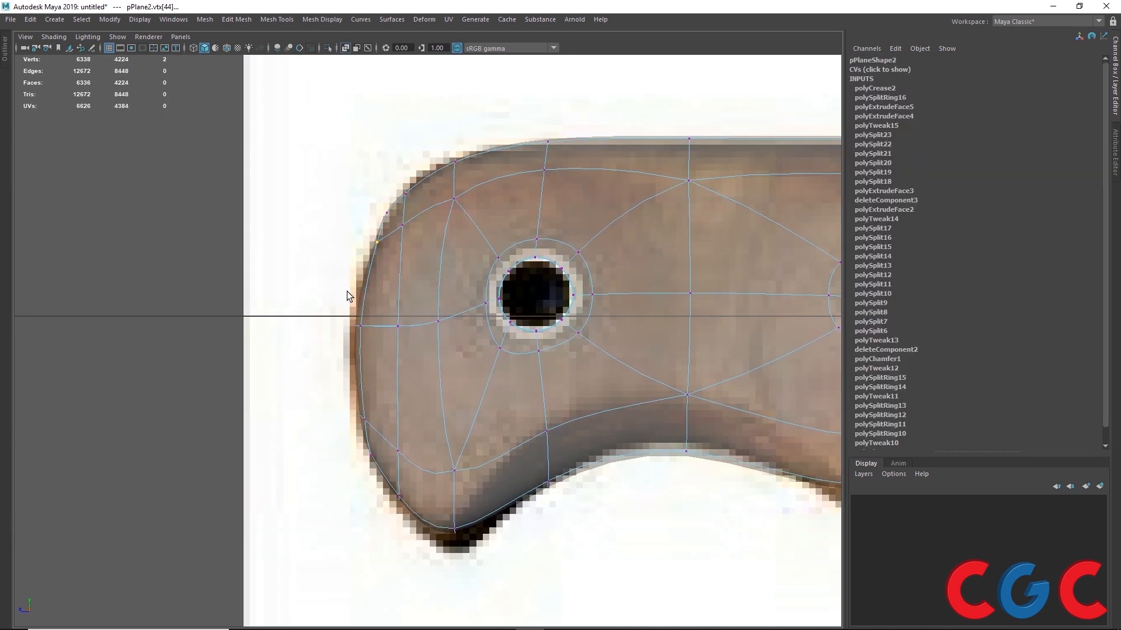
pyautogui.press('w')
pyautogui.moveTo(376, 237); pyautogui.dragTo(369, 261)
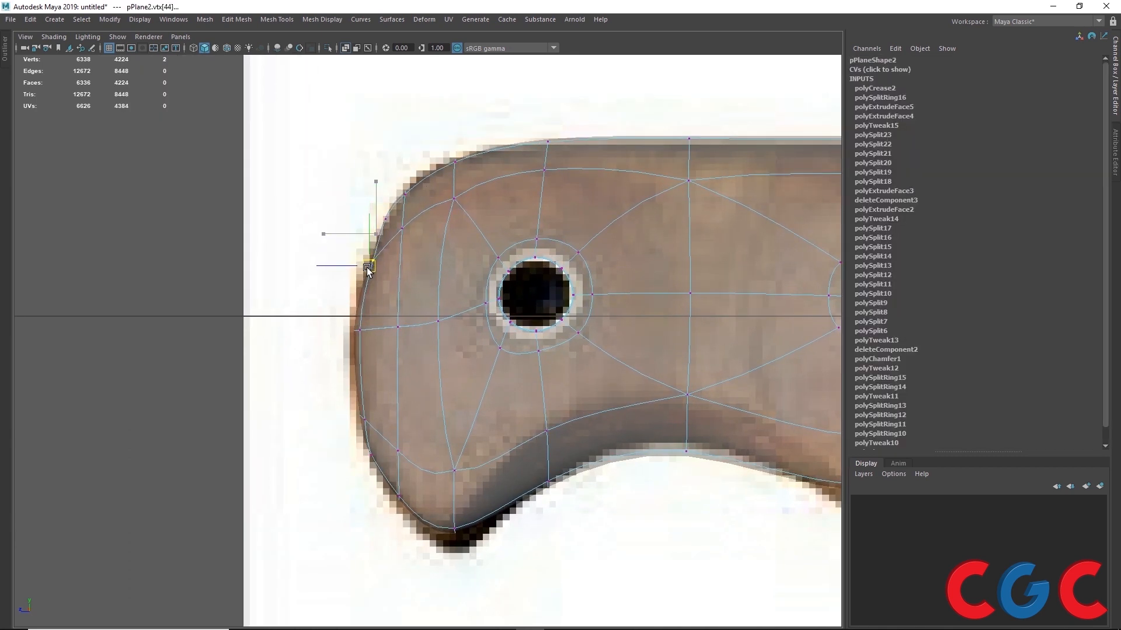
pyautogui.click(366, 418)
pyautogui.moveTo(364, 424); pyautogui.dragTo(362, 403)
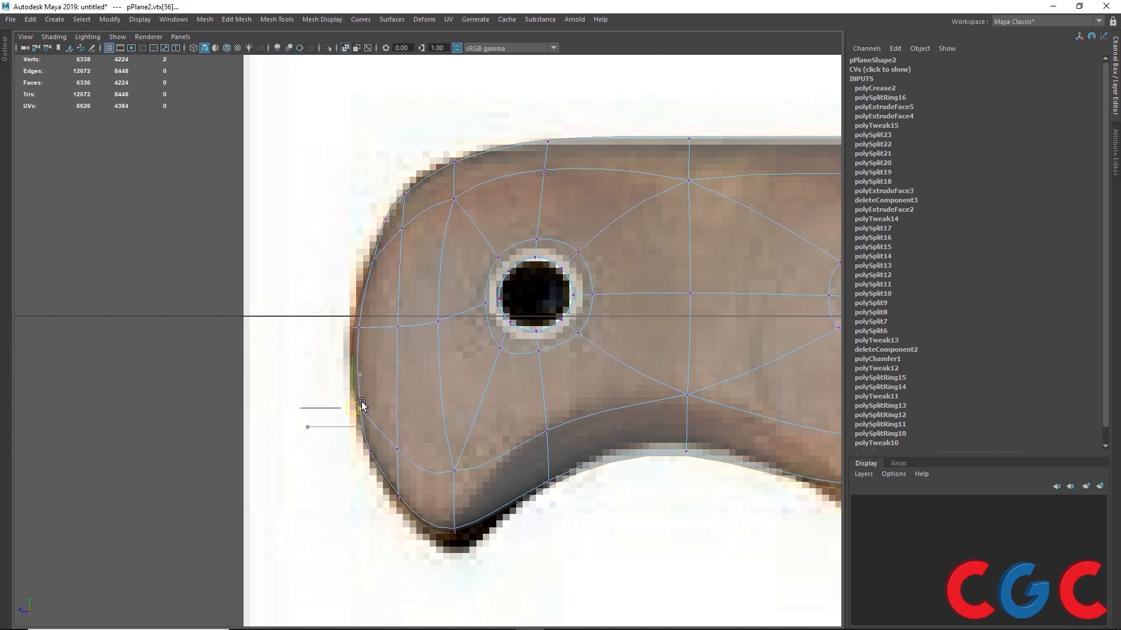
# - Nudge the rim vertices around the butt end's upper and lower corners outward onto the reference outline
pyautogui.moveTo(383, 273); pyautogui.dragTo(368, 258)
pyautogui.moveTo(374, 265); pyautogui.dragTo(368, 265)
pyautogui.moveTo(388, 222); pyautogui.dragTo(380, 219)
pyautogui.moveTo(416, 172)
pyautogui.mouseDown()
pyautogui.moveTo(393, 207)
pyautogui.moveTo(410, 177)
pyautogui.mouseUp()
pyautogui.moveTo(409, 506); pyautogui.dragTo(389, 488)
pyautogui.moveTo(394, 467); pyautogui.dragTo(361, 449)
pyautogui.moveTo(370, 457); pyautogui.dragTo(369, 454)
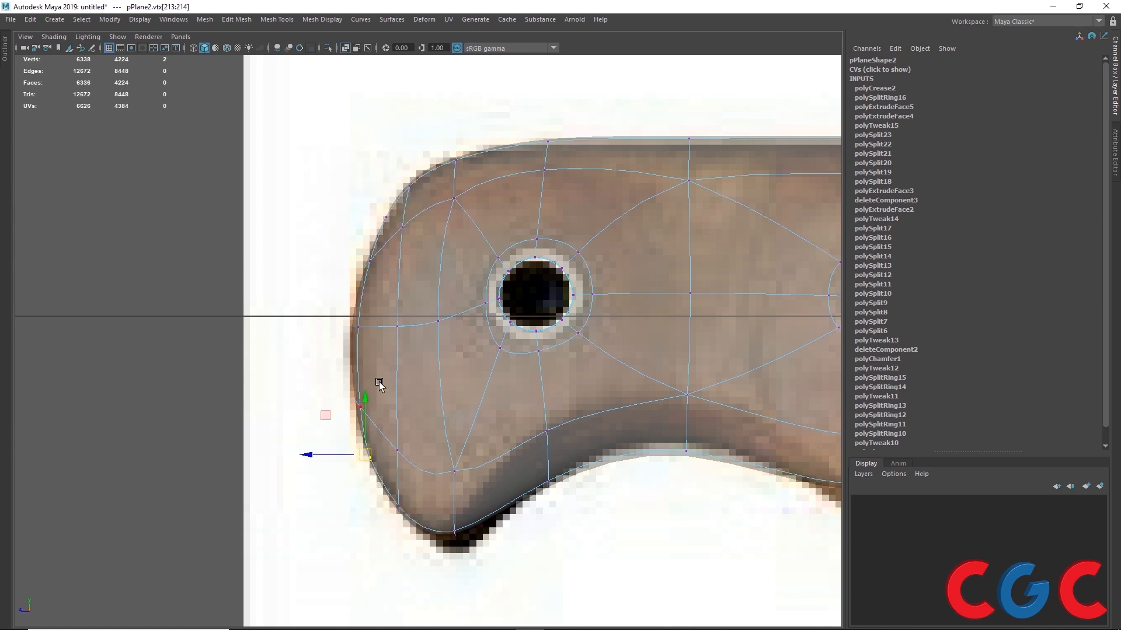
pyautogui.moveTo(315, 348); pyautogui.dragTo(313, 348)
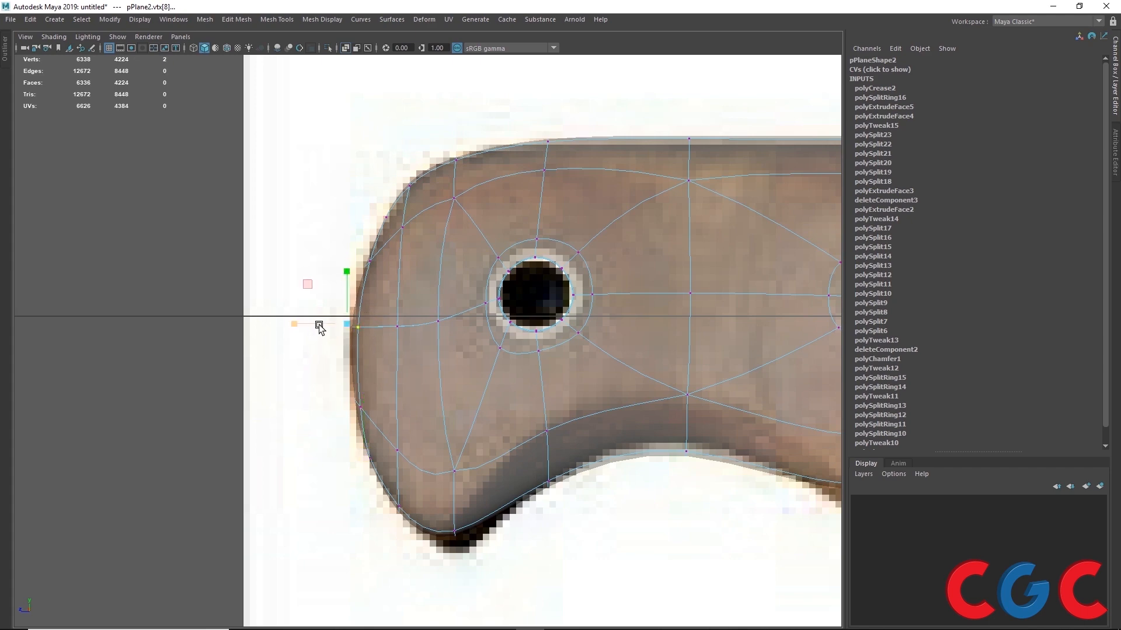
# - Move the vertices at the butt's lower tip down to reach the reference outline
pyautogui.press('space')
pyautogui.press('space')
pyautogui.keyDown('alt'); pyautogui.moveTo(245, 281); pyautogui.dragTo(362, 262); pyautogui.keyUp('alt')
pyautogui.keyDown('alt'); pyautogui.moveTo(457, 376); pyautogui.dragTo(369, 316); pyautogui.keyUp('alt')
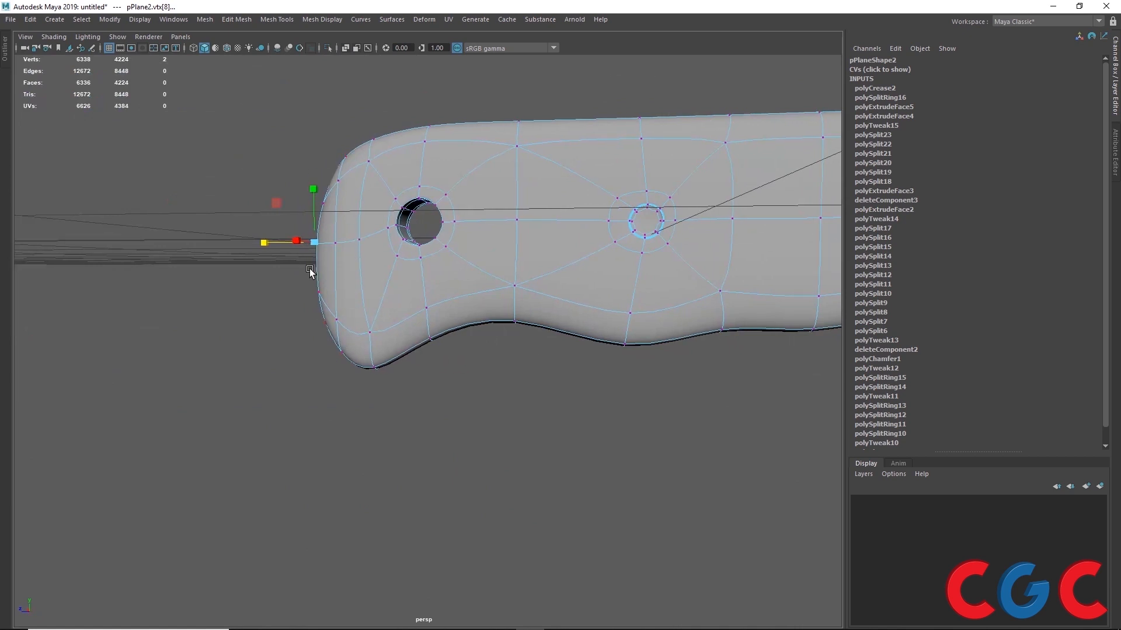
pyautogui.keyDown('alt'); pyautogui.moveTo(309, 272); pyautogui.dragTo(363, 162); pyautogui.keyUp('alt')
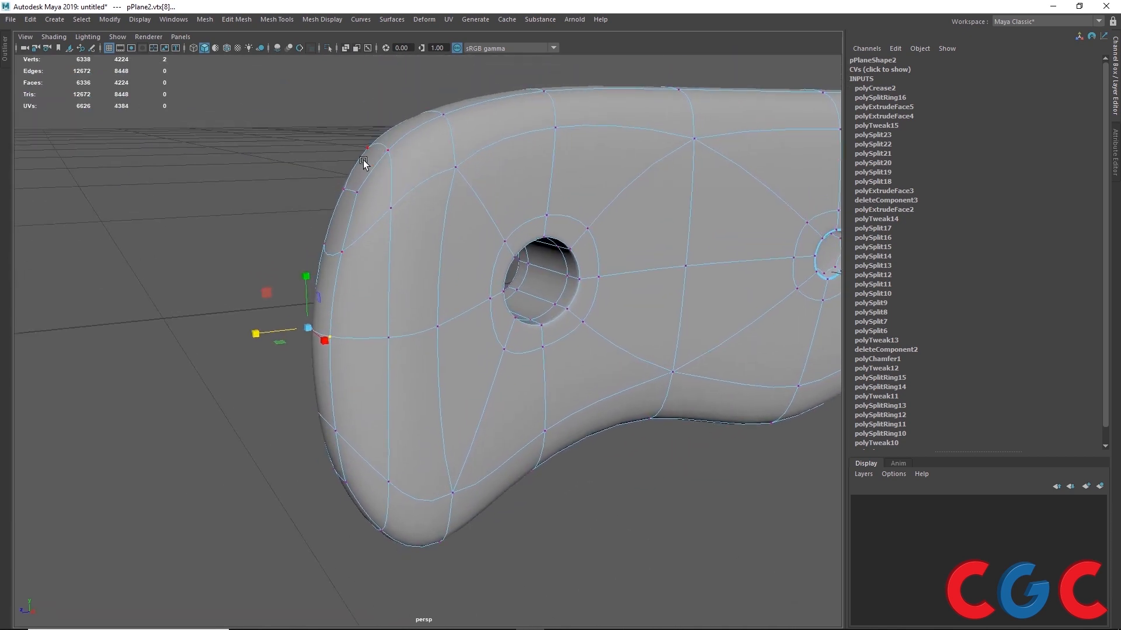
pyautogui.press('space')
pyautogui.press('space')
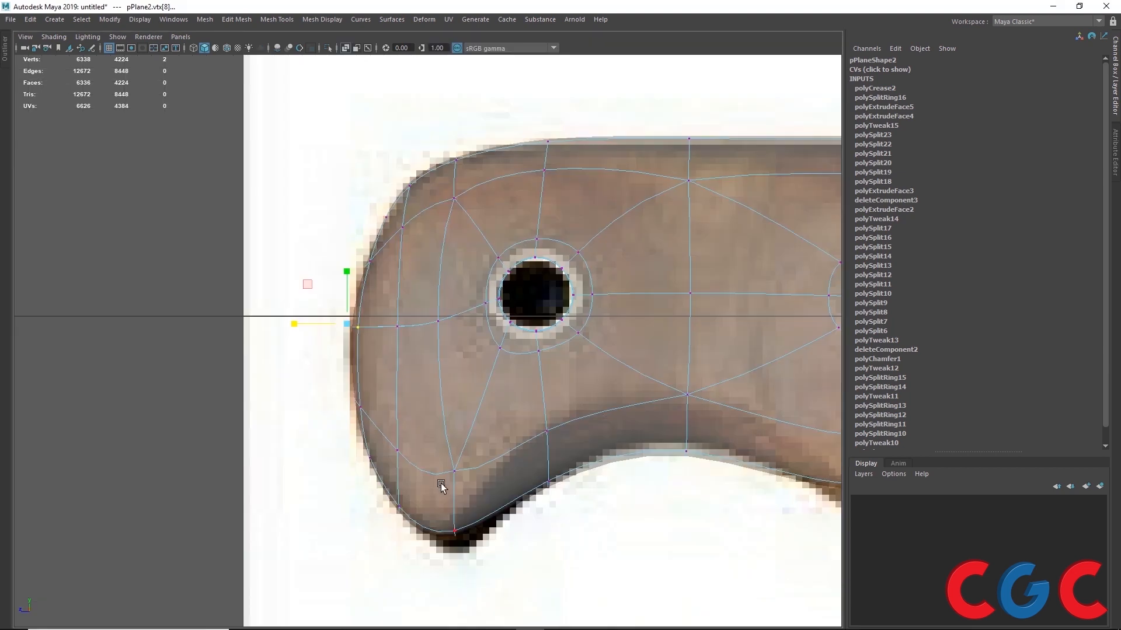
pyautogui.keyDown('alt'); pyautogui.moveTo(476, 524); pyautogui.dragTo(477, 434, button='middle'); pyautogui.keyUp('alt')
pyautogui.click(476, 432)
pyautogui.keyDown('shift'); pyautogui.moveTo(443, 433); pyautogui.dragTo(442, 437); pyautogui.keyUp('shift')
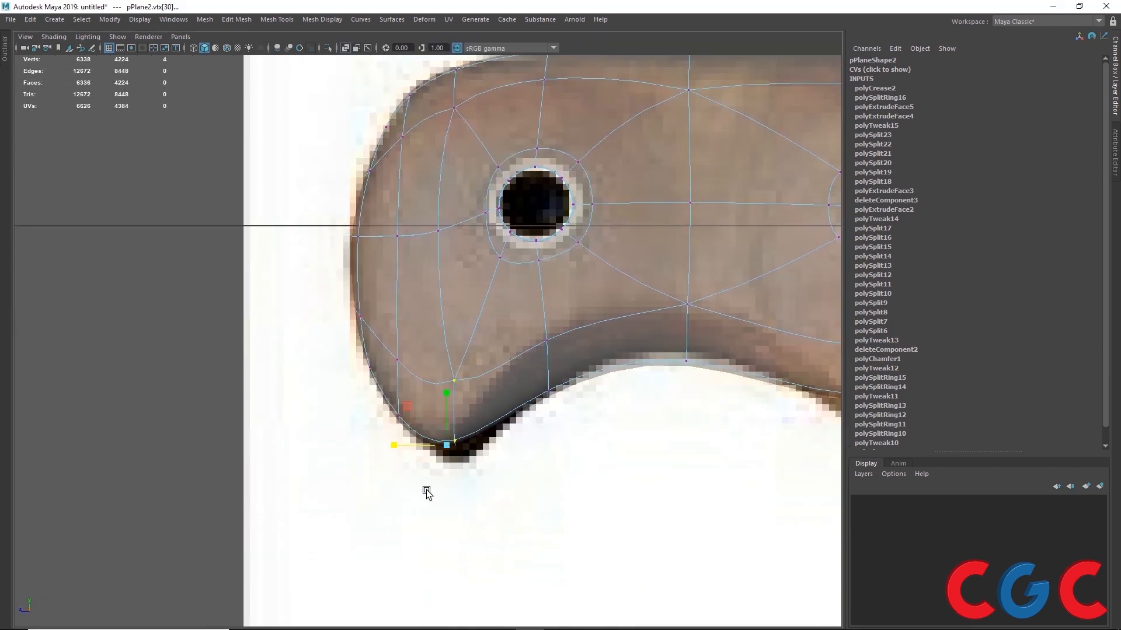
pyautogui.moveTo(446, 386); pyautogui.dragTo(447, 399)
# - Raise the vertices of the first finger groove and lower those of the ridge below the middle rivet to match the reference
pyautogui.keyDown('alt'); pyautogui.moveTo(625, 440); pyautogui.dragTo(291, 441, button='middle'); pyautogui.keyUp('alt')
pyautogui.moveTo(374, 278); pyautogui.dragTo(336, 402)
pyautogui.moveTo(345, 285); pyautogui.dragTo(346, 275)
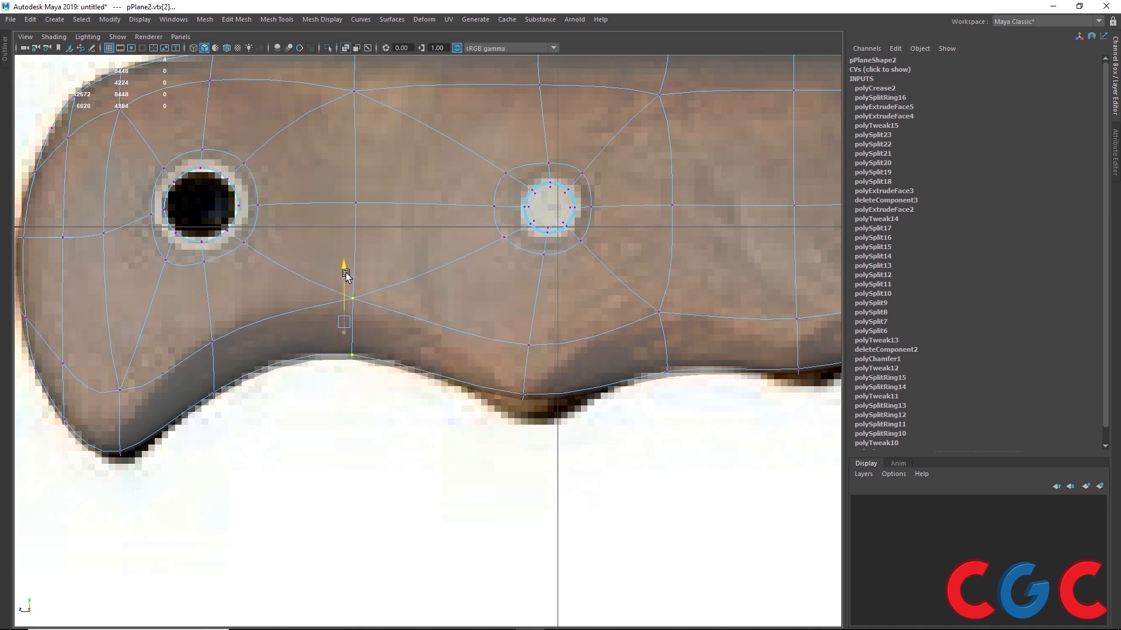
pyautogui.moveTo(601, 316); pyautogui.dragTo(487, 445)
pyautogui.moveTo(536, 351); pyautogui.dragTo(536, 372)
# - Lower the second finger ridge's vertices and raise the groove just before it to match the reference
pyautogui.keyDown('alt'); pyautogui.moveTo(633, 420); pyautogui.dragTo(384, 477, button='middle'); pyautogui.keyUp('alt')
pyautogui.moveTo(385, 464); pyautogui.dragTo(420, 341)
pyautogui.keyDown('alt'); pyautogui.moveTo(577, 350); pyautogui.dragTo(436, 370, button='middle'); pyautogui.keyUp('alt')
pyautogui.moveTo(437, 370); pyautogui.dragTo(381, 450)
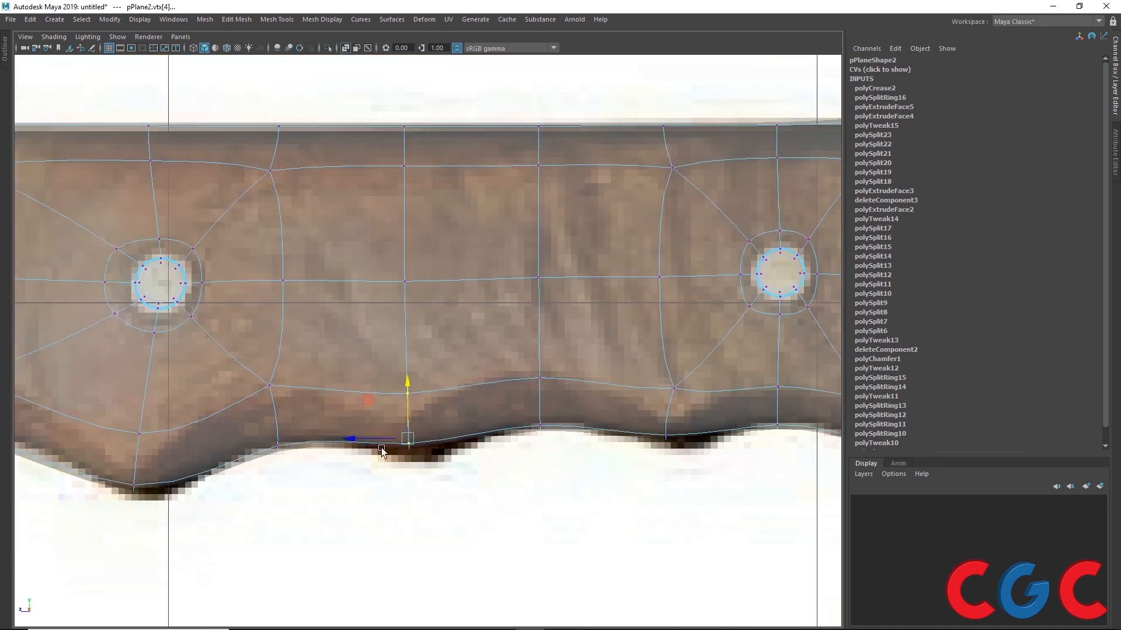
pyautogui.moveTo(409, 385); pyautogui.dragTo(410, 401)
pyautogui.moveTo(309, 357); pyautogui.dragTo(263, 458)
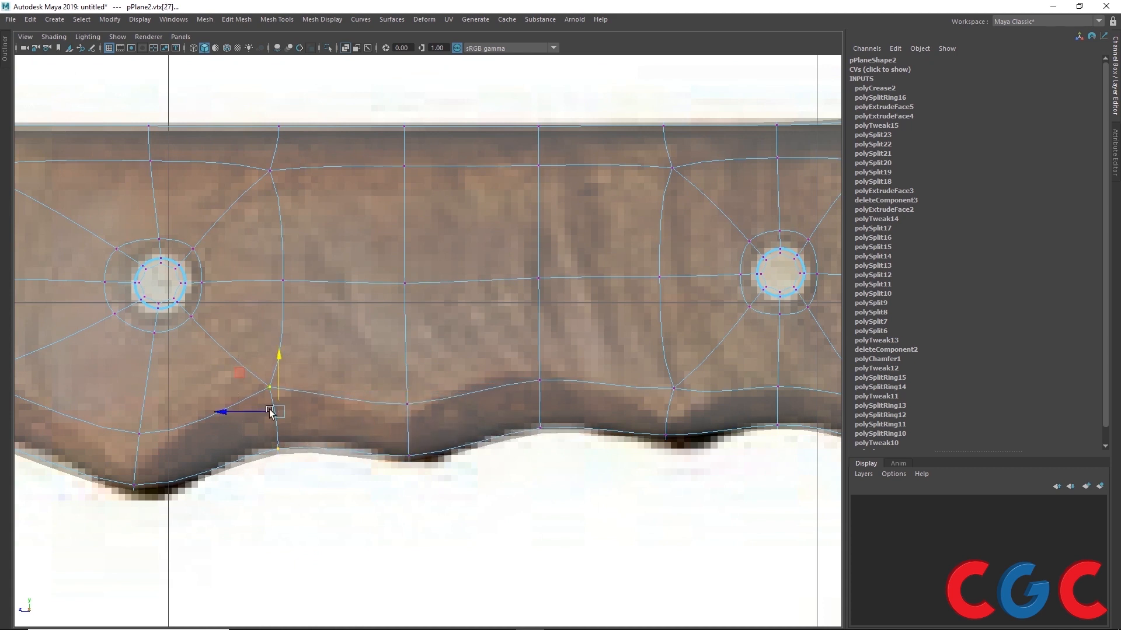
pyautogui.moveTo(280, 362); pyautogui.dragTo(278, 353)
# - Raise the groove vertices beyond the second ridge and lower the third finger ridge near the front rivet
pyautogui.keyDown('alt'); pyautogui.moveTo(493, 384); pyautogui.dragTo(272, 395, button='middle'); pyautogui.keyUp('alt')
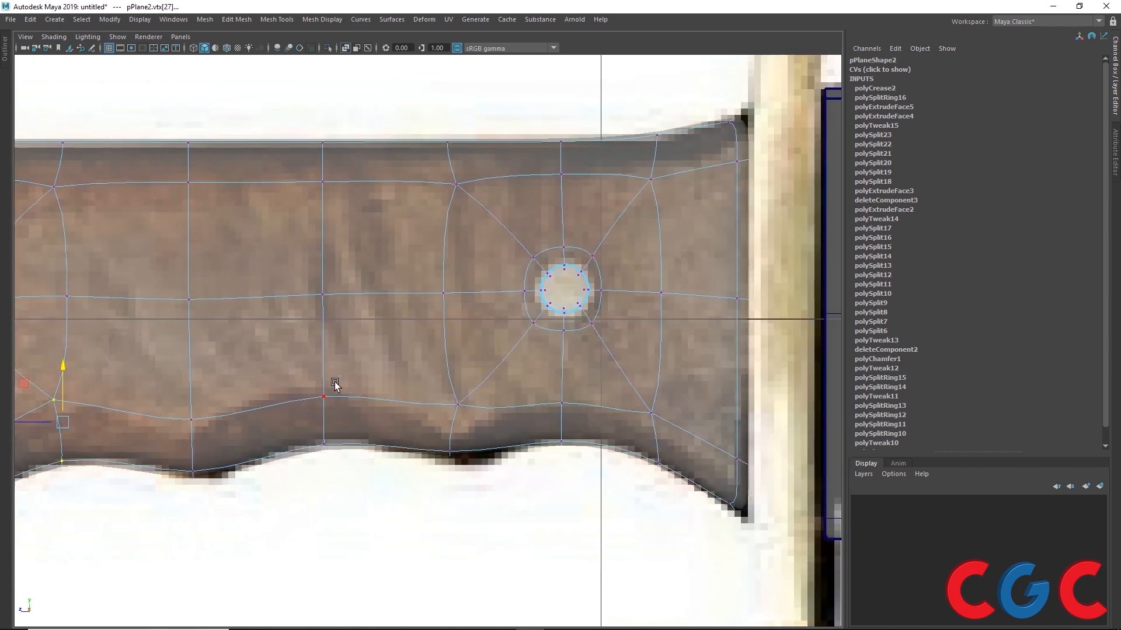
pyautogui.moveTo(335, 378); pyautogui.dragTo(294, 454)
pyautogui.moveTo(329, 360); pyautogui.dragTo(329, 358)
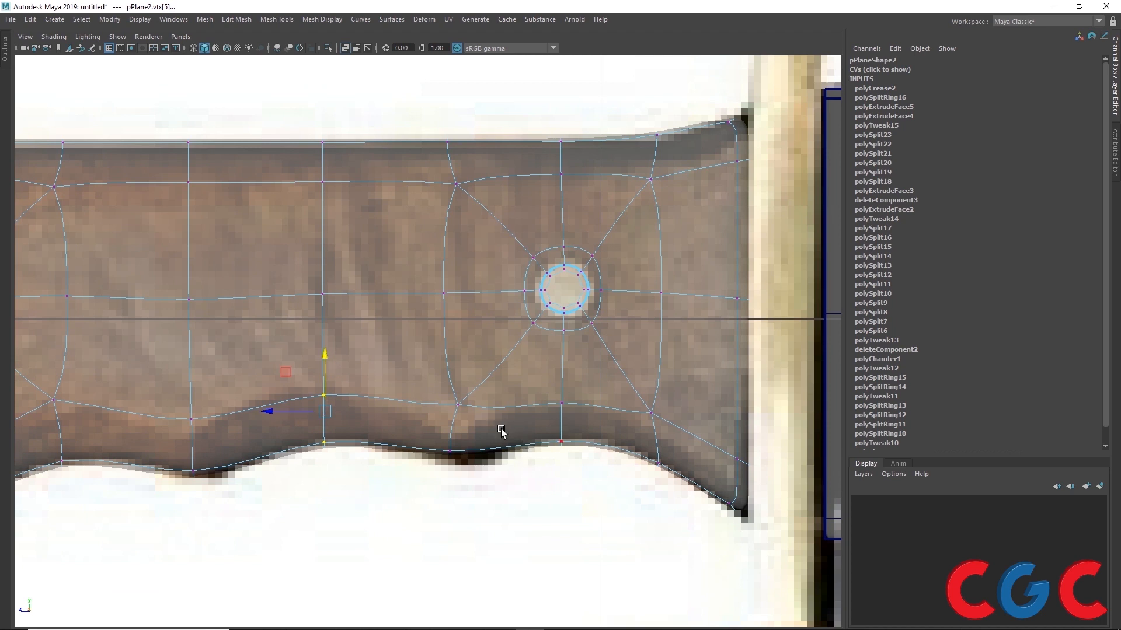
pyautogui.moveTo(418, 487); pyautogui.dragTo(417, 489)
pyautogui.moveTo(479, 392); pyautogui.dragTo(430, 460)
pyautogui.moveTo(448, 422); pyautogui.dragTo(448, 427)
# - Shift the vertex column at the handle's guard end slightly along Z toward the guard
pyautogui.keyDown('alt'); pyautogui.moveTo(534, 444); pyautogui.dragTo(338, 509, button='middle'); pyautogui.keyUp('alt')
pyautogui.moveTo(582, 143); pyautogui.dragTo(510, 613)
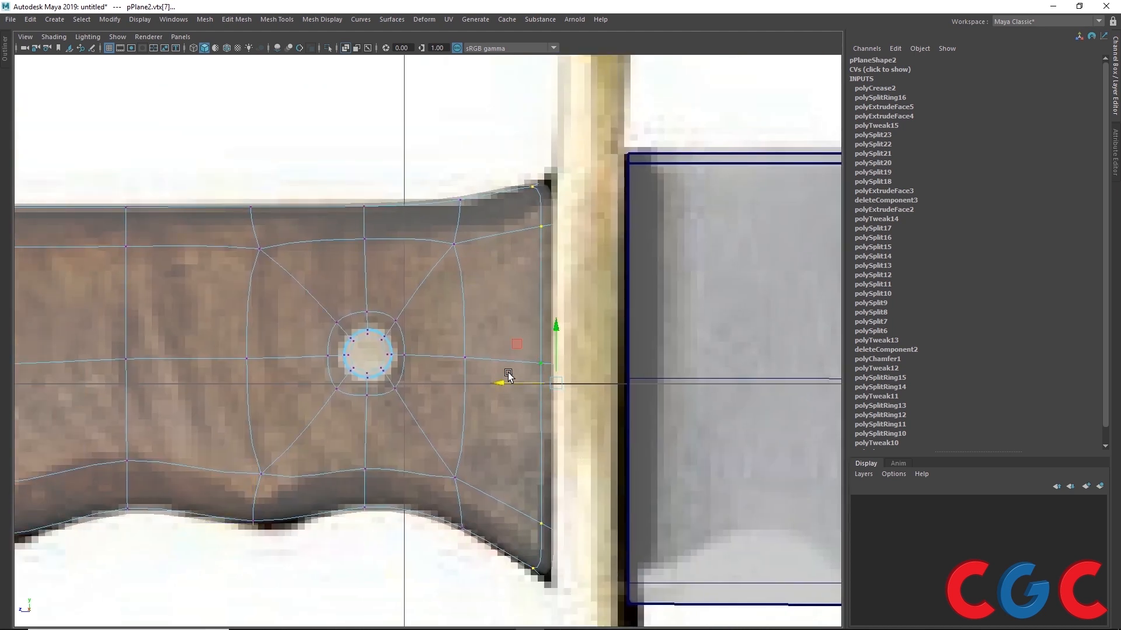
pyautogui.keyDown('alt'); pyautogui.moveTo(446, 286); pyautogui.dragTo(952, 260, button='middle'); pyautogui.keyUp('alt')
pyautogui.scroll(-6, 485, 229)
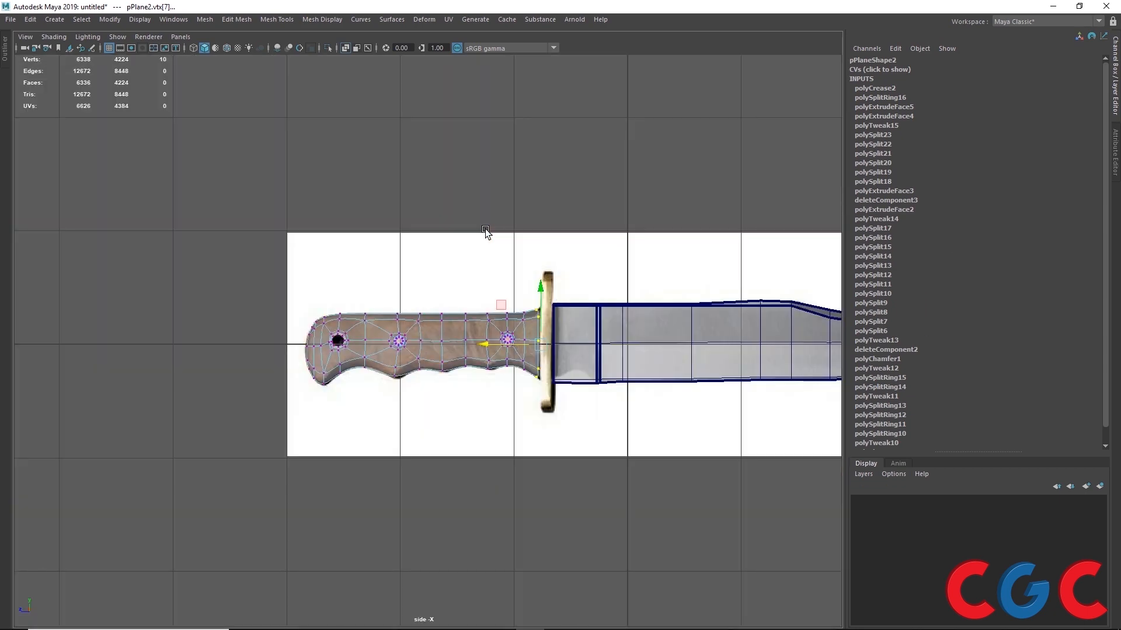
pyautogui.scroll(4, 517, 333)
# - Select the edge loops around the handle's guard-end face, crease them, and return to object mode
pyautogui.press('space')
pyautogui.press('space')
pyautogui.keyDown('alt'); pyautogui.moveTo(374, 364); pyautogui.dragTo(291, 316); pyautogui.keyUp('alt')
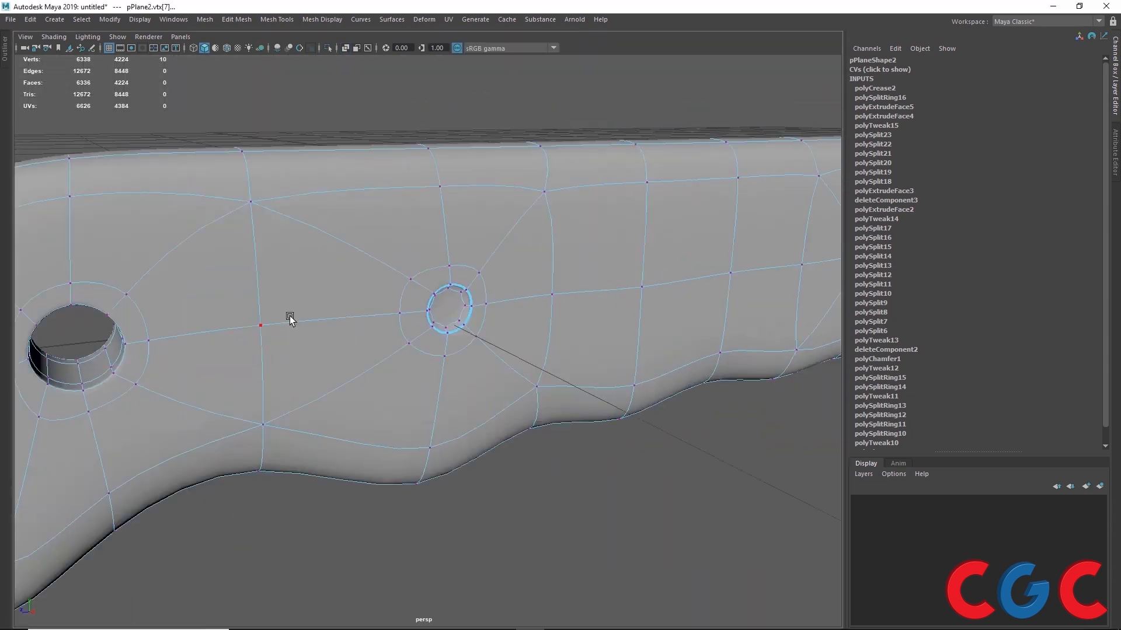
pyautogui.scroll(-3, 290, 317)
pyautogui.keyDown('alt'); pyautogui.moveTo(741, 263); pyautogui.dragTo(573, 275, button='middle'); pyautogui.keyUp('alt')
pyautogui.keyDown('alt'); pyautogui.moveTo(624, 308); pyautogui.dragTo(562, 322); pyautogui.keyUp('alt')
pyautogui.keyDown('alt'); pyautogui.moveTo(685, 304); pyautogui.dragTo(247, 344, button='middle'); pyautogui.keyUp('alt')
pyautogui.rightClick(367, 241)
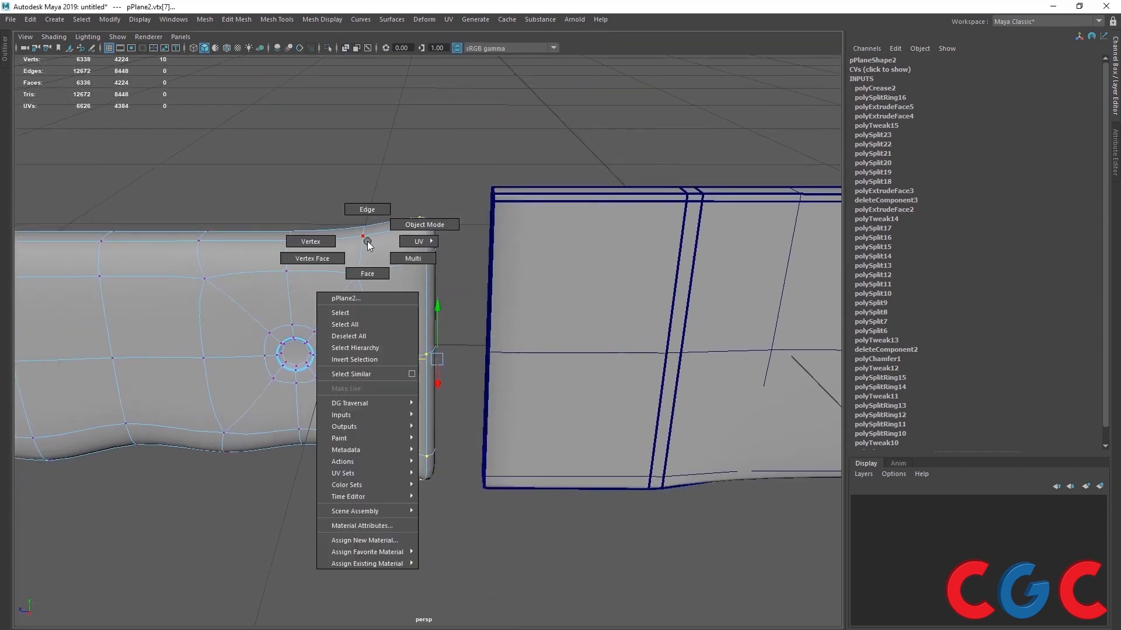
pyautogui.moveTo(367, 241); pyautogui.dragTo(367, 210, button='right')
pyautogui.scroll(1, 441, 268)
pyautogui.keyDown('alt'); pyautogui.moveTo(430, 291); pyautogui.dragTo(374, 330); pyautogui.keyUp('alt')
pyautogui.doubleClick(429, 307)
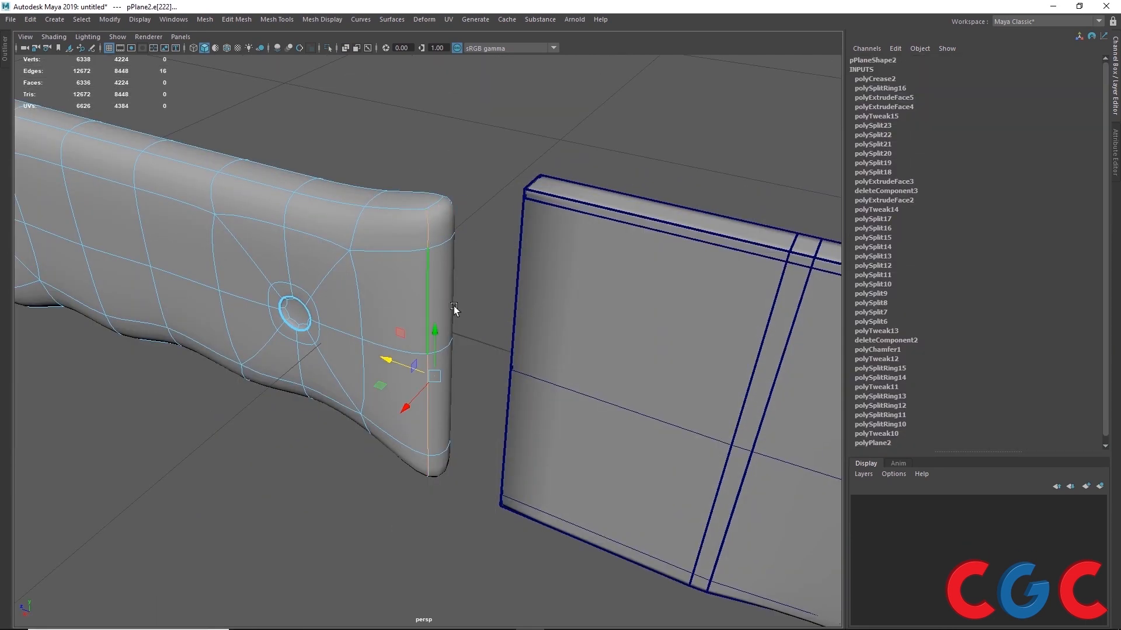
pyautogui.keyDown('alt'); pyautogui.moveTo(455, 307); pyautogui.dragTo(280, 327); pyautogui.keyUp('alt')
pyautogui.keyDown('shift'); pyautogui.doubleClick(463, 315); pyautogui.keyUp('shift')
pyautogui.keyDown('shift'); pyautogui.click(452, 229); pyautogui.keyUp('shift')
pyautogui.keyDown('alt'); pyautogui.moveTo(467, 327); pyautogui.dragTo(485, 234); pyautogui.keyUp('alt')
pyautogui.keyDown('shift'); pyautogui.click(445, 554); pyautogui.keyUp('shift')
pyautogui.keyDown('shift'); pyautogui.moveTo(446, 555); pyautogui.dragTo(438, 463, button='right'); pyautogui.keyUp('shift')
pyautogui.keyDown('alt'); pyautogui.moveTo(537, 508); pyautogui.dragTo(561, 588); pyautogui.keyUp('alt')
pyautogui.moveTo(457, 279); pyautogui.dragTo(536, 271, button='middle')
pyautogui.moveTo(504, 269); pyautogui.dragTo(619, 200, button='right')
pyautogui.keyDown('alt'); pyautogui.moveTo(519, 275); pyautogui.dragTo(429, 410); pyautogui.keyUp('alt')
pyautogui.press('space')
pyautogui.press('space')
pyautogui.keyDown('shift'); pyautogui.rightClick(385, 201); pyautogui.keyUp('shift')
pyautogui.moveTo(480, 213); pyautogui.dragTo(523, 145, button='right')
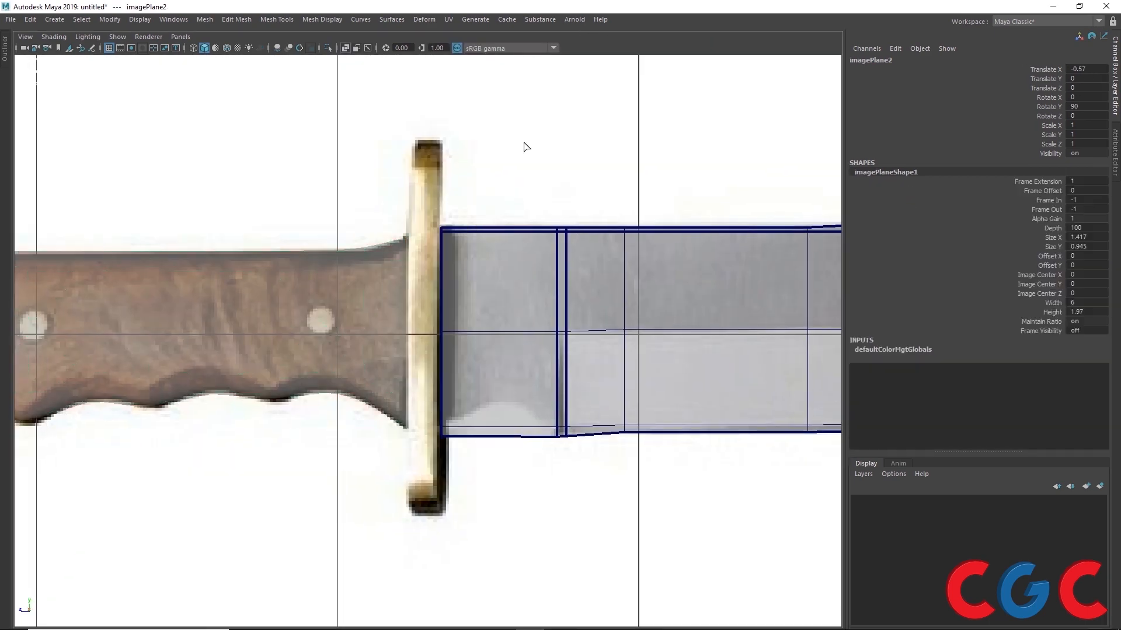
pyautogui.keyDown('shift'); pyautogui.moveTo(440, 205); pyautogui.dragTo(441, 242, button='right'); pyautogui.keyUp('shift')
pyautogui.keyDown('alt'); pyautogui.moveTo(443, 254); pyautogui.dragTo(412, 266, button='middle'); pyautogui.keyUp('alt')
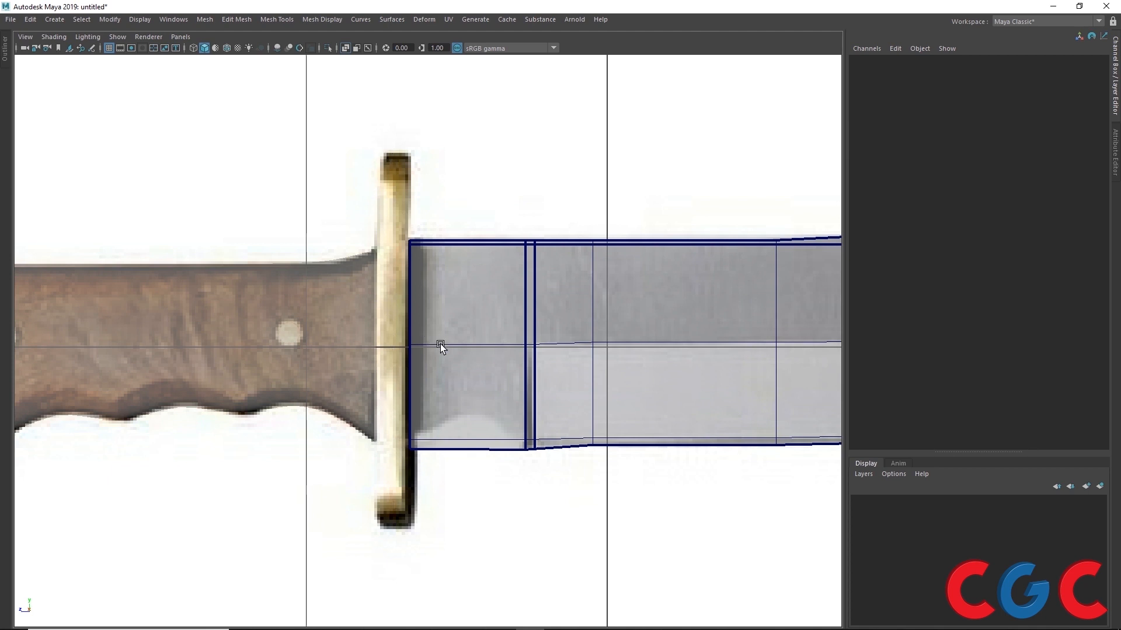
pyautogui.click(394, 229)
pyautogui.keyDown('shift'); pyautogui.moveTo(390, 248); pyautogui.dragTo(387, 198, button='right'); pyautogui.keyUp('shift')
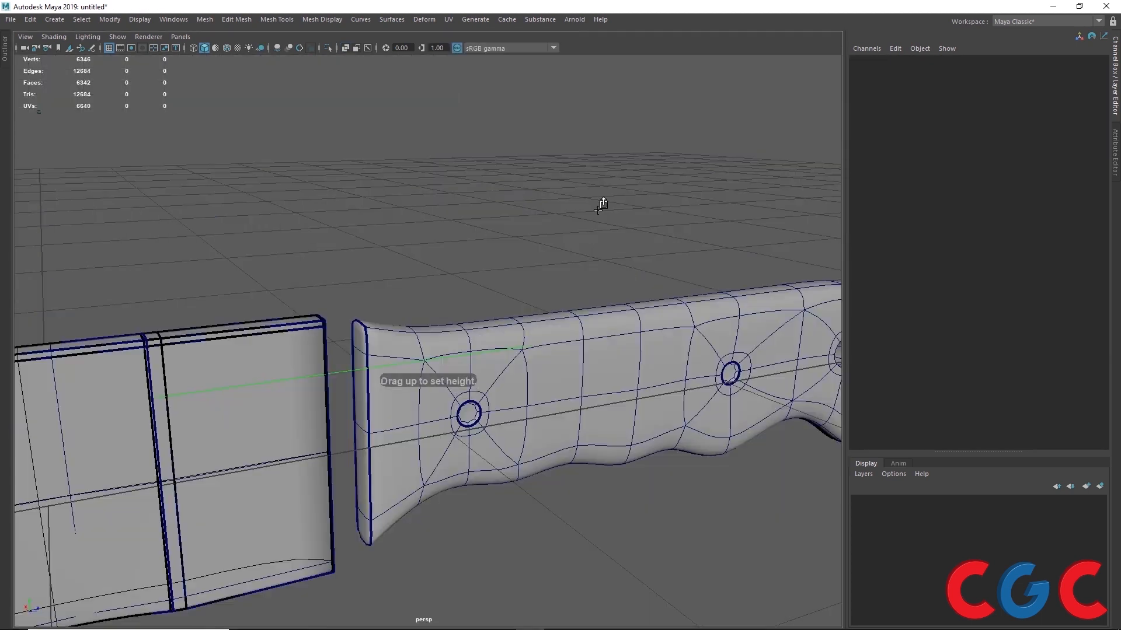
pyautogui.click(359, 362)
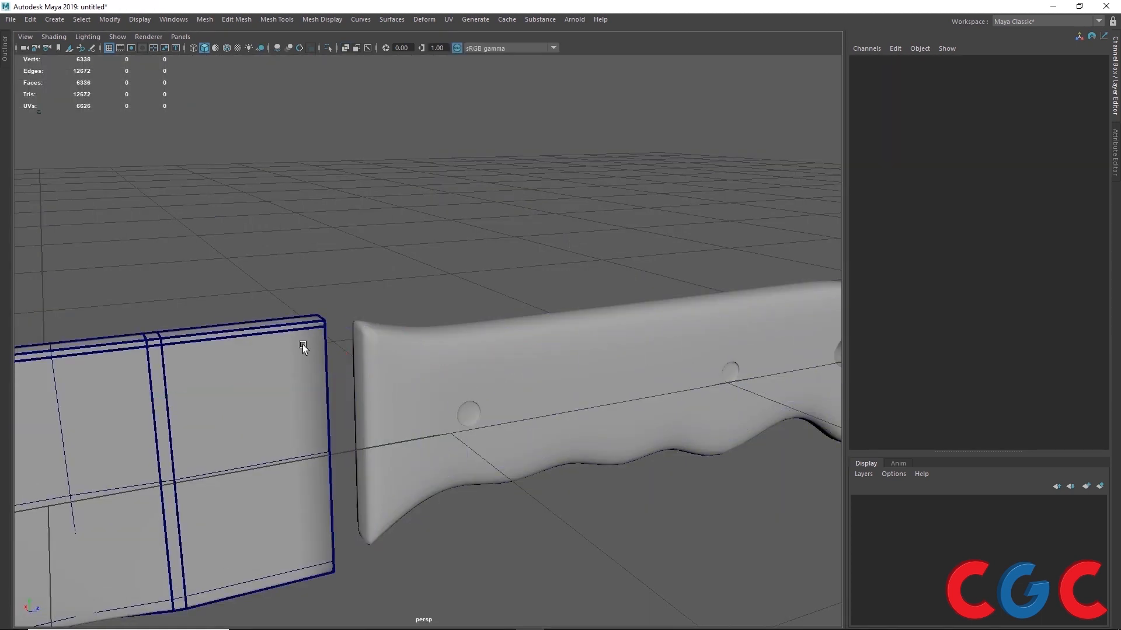
# - Draw a polygon cube over the reference cross guard in the side view, about 1.24 long and 0.1 thick
pyautogui.keyDown('shift'); pyautogui.moveTo(303, 345); pyautogui.dragTo(286, 372, button='right'); pyautogui.keyUp('shift')
pyautogui.press('space')
pyautogui.press('space')
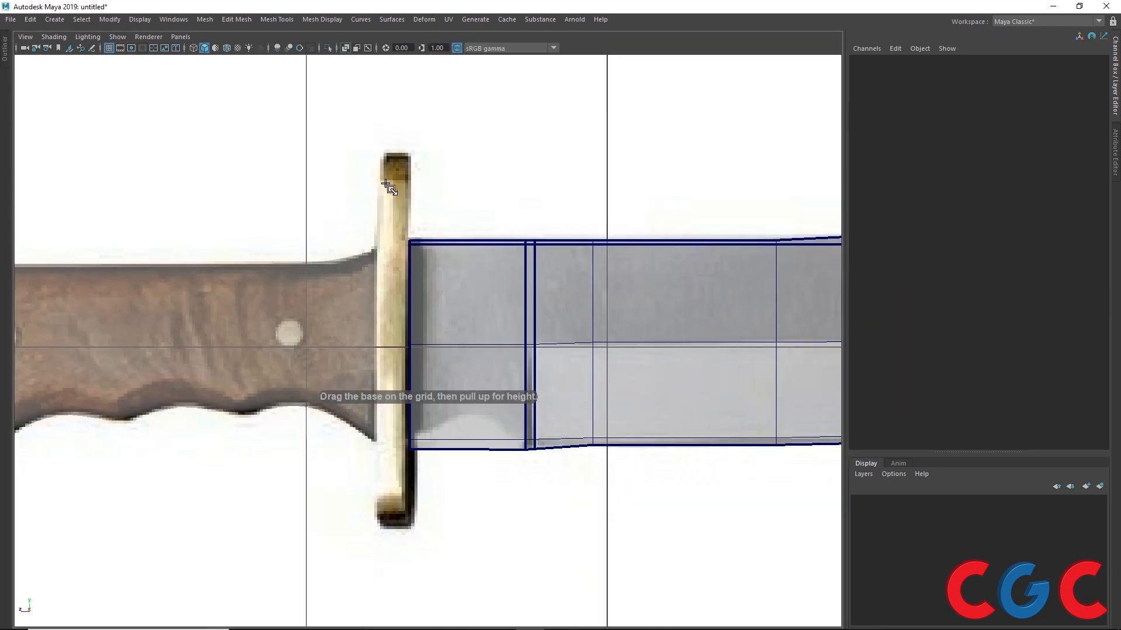
pyautogui.moveTo(381, 154); pyautogui.dragTo(416, 532)
pyautogui.press('space')
pyautogui.press('space')
pyautogui.keyDown('alt'); pyautogui.moveTo(555, 269); pyautogui.dragTo(602, 271); pyautogui.keyUp('alt')
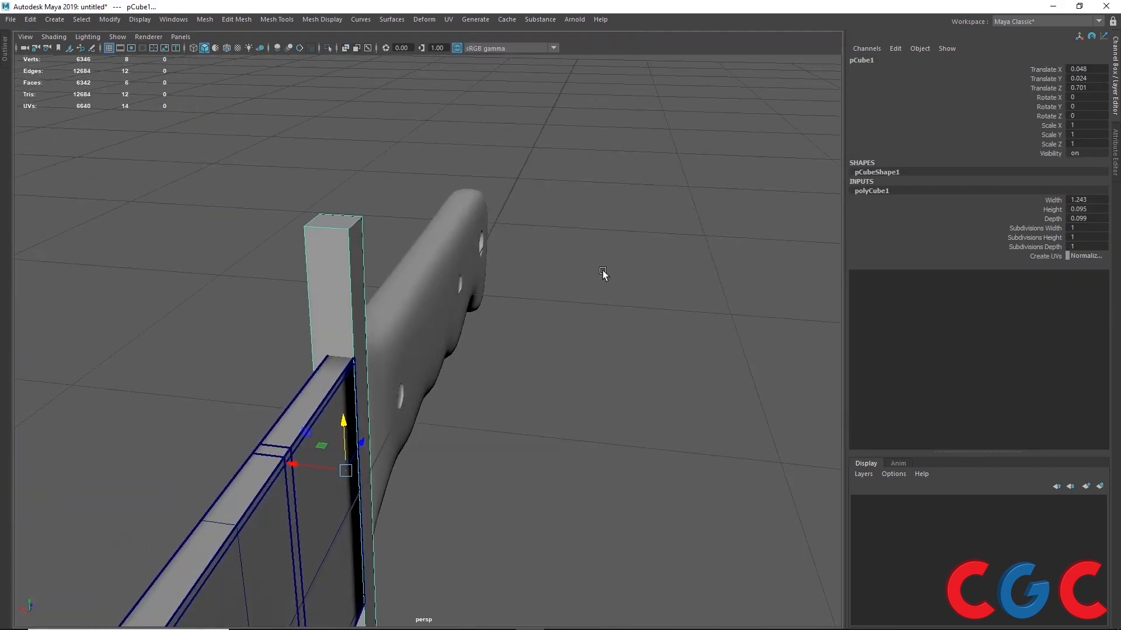
# - Set the guard cube's height to 0.15
pyautogui.keyDown('ctrl'); pyautogui.moveTo(1090, 211); pyautogui.dragTo(1096, 208); pyautogui.keyUp('ctrl')
pyautogui.press('Return')
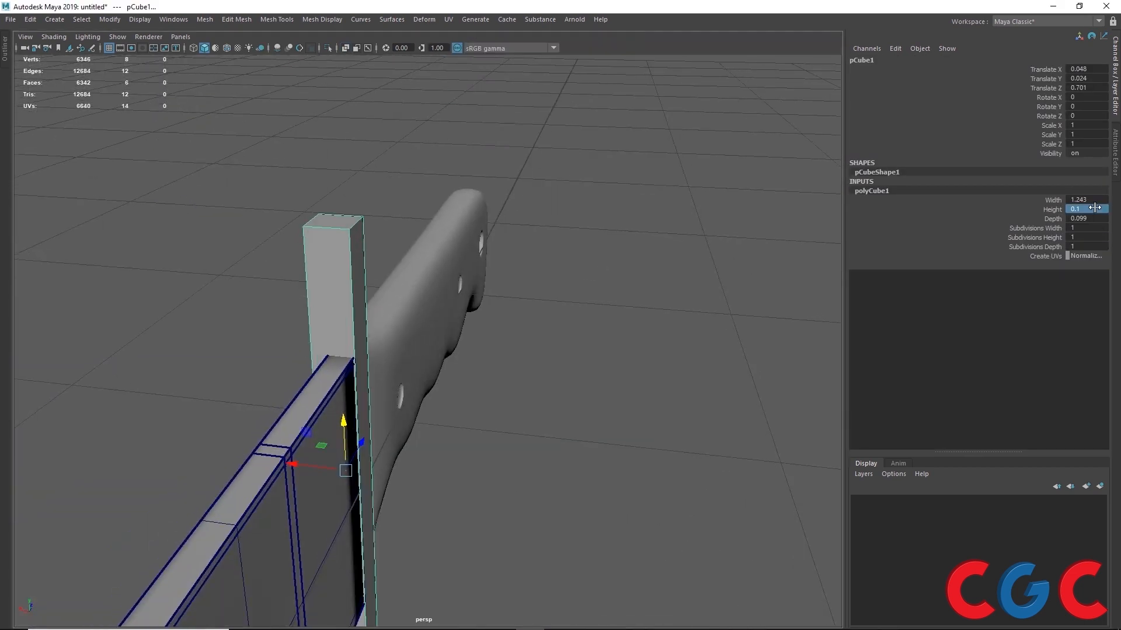
pyautogui.keyDown('alt'); pyautogui.moveTo(570, 442); pyautogui.dragTo(585, 465); pyautogui.keyUp('alt')
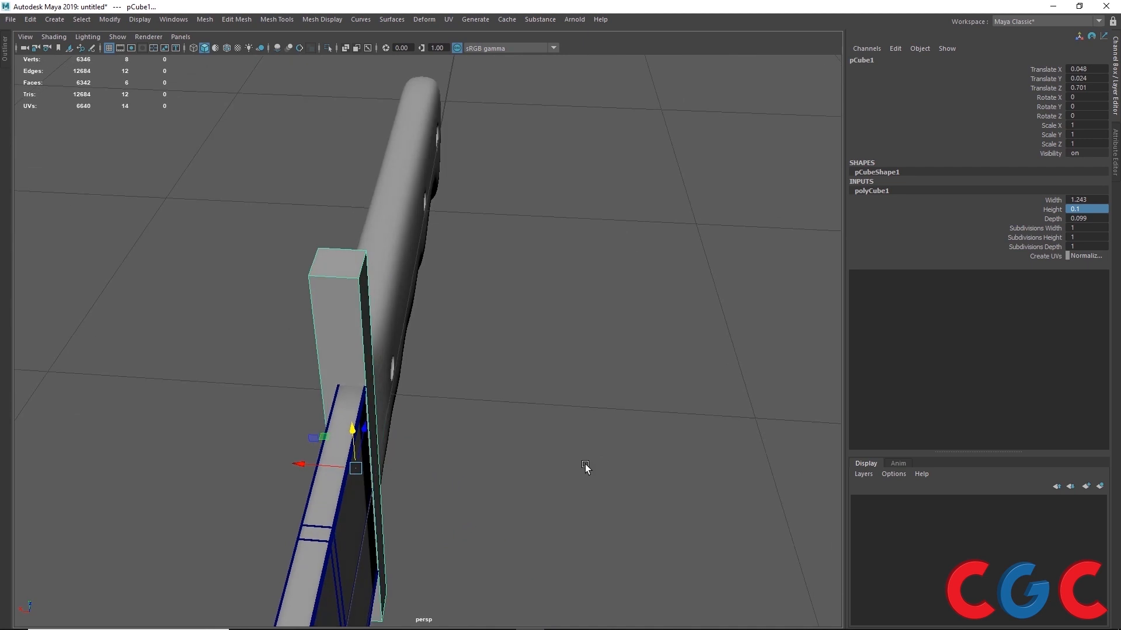
pyautogui.click(1083, 209)
pyautogui.press('Return')
pyautogui.keyDown('alt'); pyautogui.moveTo(360, 410); pyautogui.dragTo(479, 296); pyautogui.keyUp('alt')
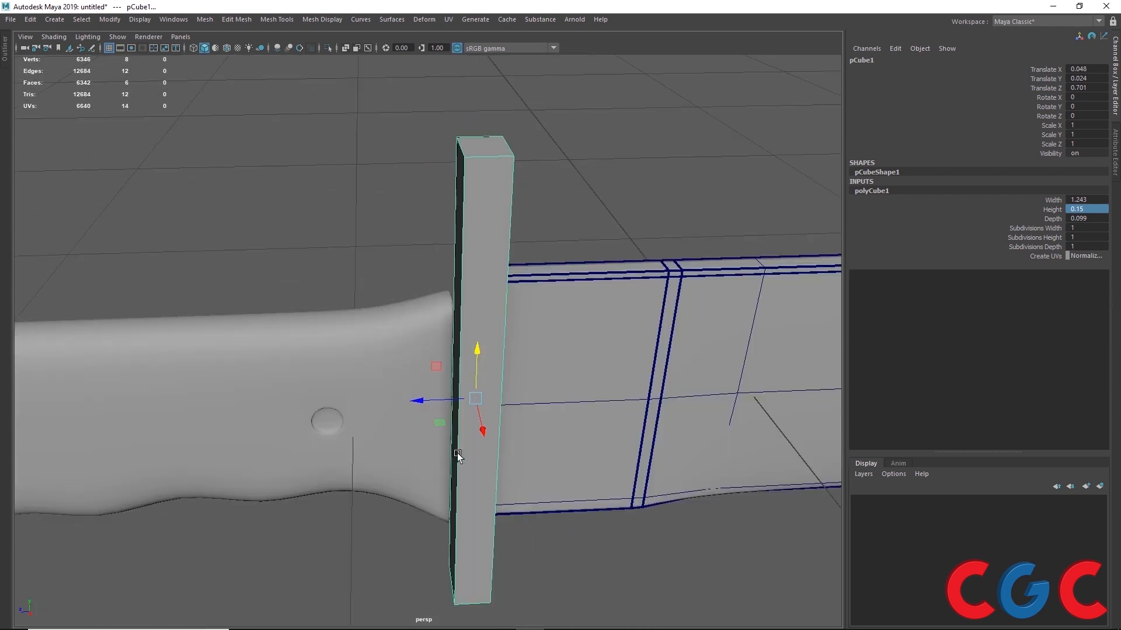
# - Bevel the two short edges at the upper end and the two at the lower end of the guard cube
pyautogui.keyDown('alt'); pyautogui.moveTo(481, 357); pyautogui.dragTo(506, 358); pyautogui.keyUp('alt')
pyautogui.rightClick(507, 165)
pyautogui.moveTo(507, 165); pyautogui.dragTo(507, 133, button='right')
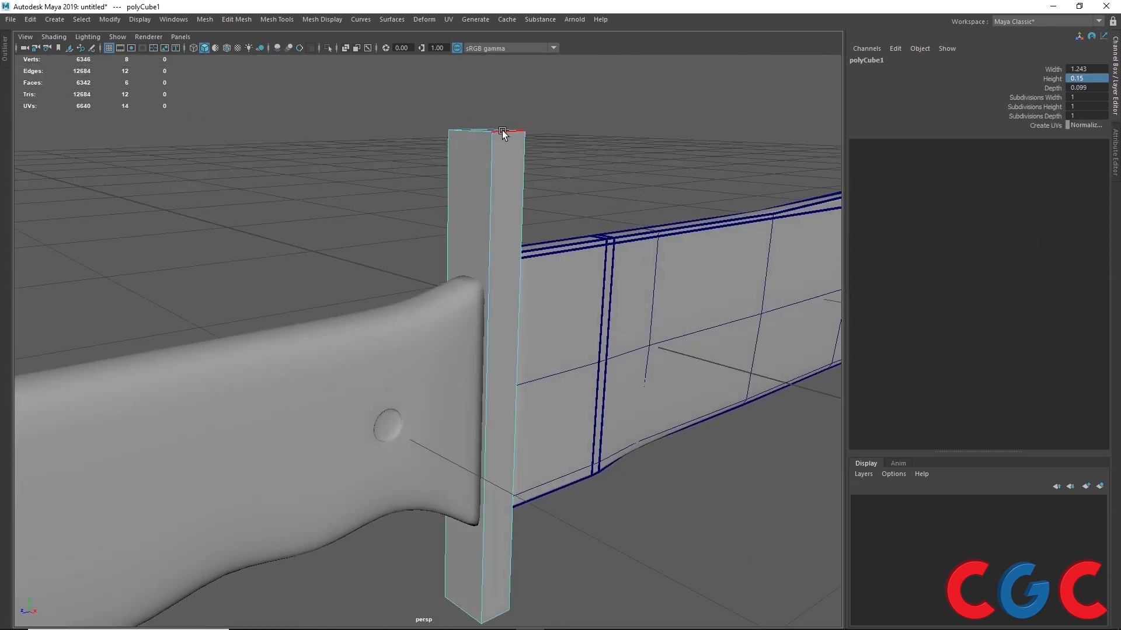
pyautogui.click(504, 134)
pyautogui.keyDown('alt'); pyautogui.moveTo(467, 198); pyautogui.dragTo(572, 229); pyautogui.keyUp('alt')
pyautogui.keyDown('shift'); pyautogui.click(425, 122); pyautogui.keyUp('shift')
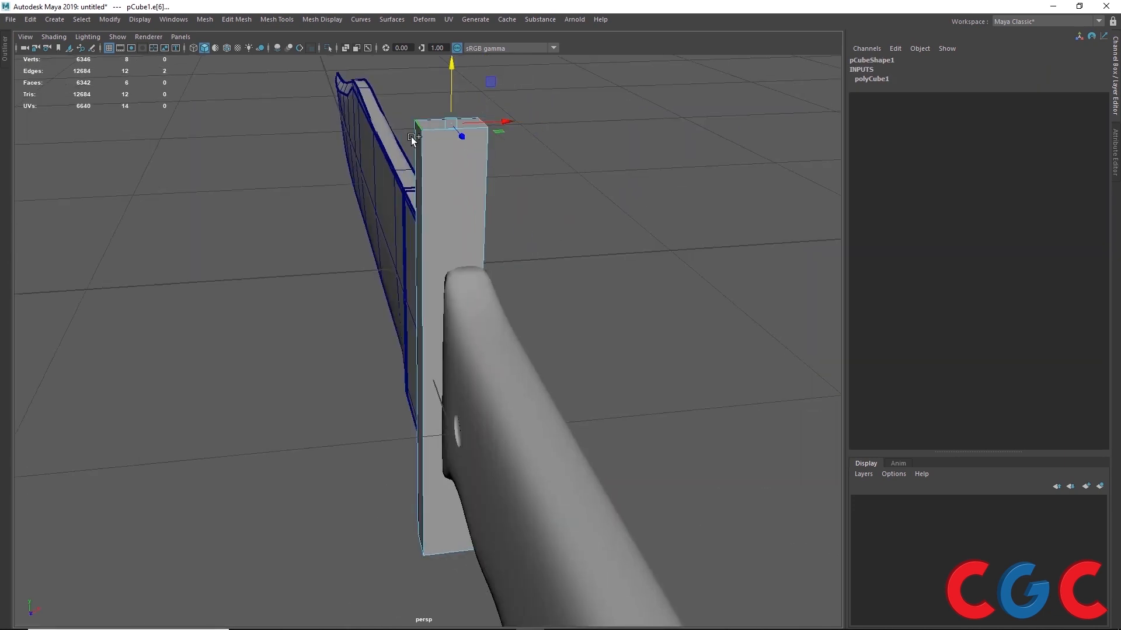
pyautogui.keyDown('alt'); pyautogui.moveTo(411, 137); pyautogui.dragTo(431, 205); pyautogui.keyUp('alt')
pyautogui.keyDown('shift'); pyautogui.click(405, 357); pyautogui.keyUp('shift')
pyautogui.keyDown('shift'); pyautogui.click(446, 358); pyautogui.keyUp('shift')
pyautogui.keyDown('shift'); pyautogui.rightClick(434, 198); pyautogui.keyUp('shift')
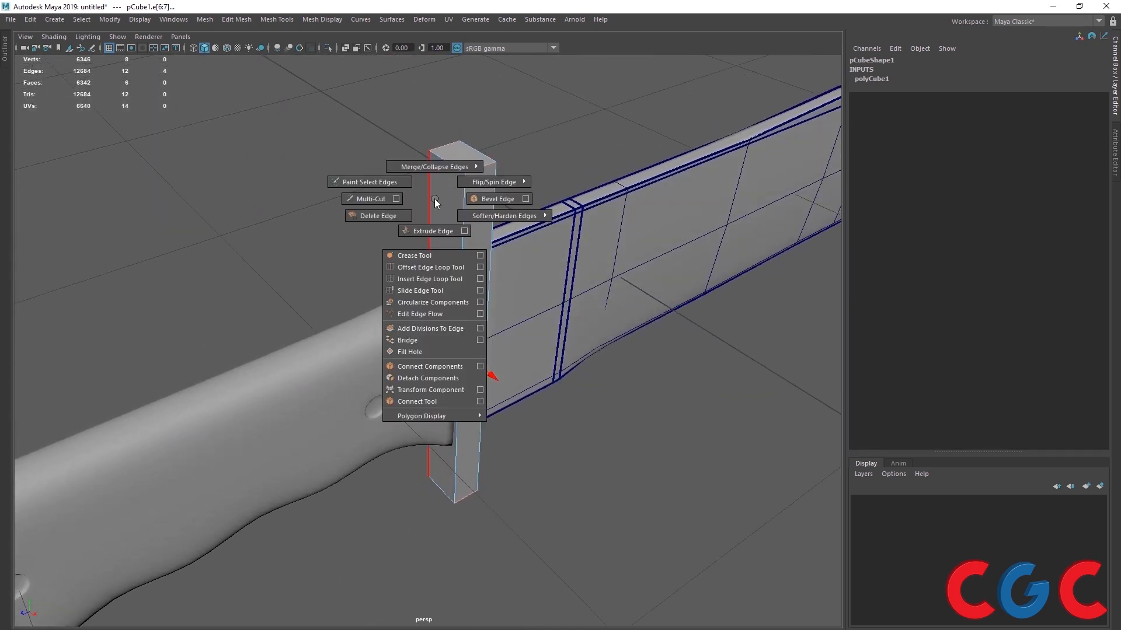
pyautogui.click(496, 199)
# - Set the guard bevel's fraction to 0.6 and return to object mode
pyautogui.keyDown('alt'); pyautogui.moveTo(499, 257); pyautogui.dragTo(576, 242); pyautogui.keyUp('alt')
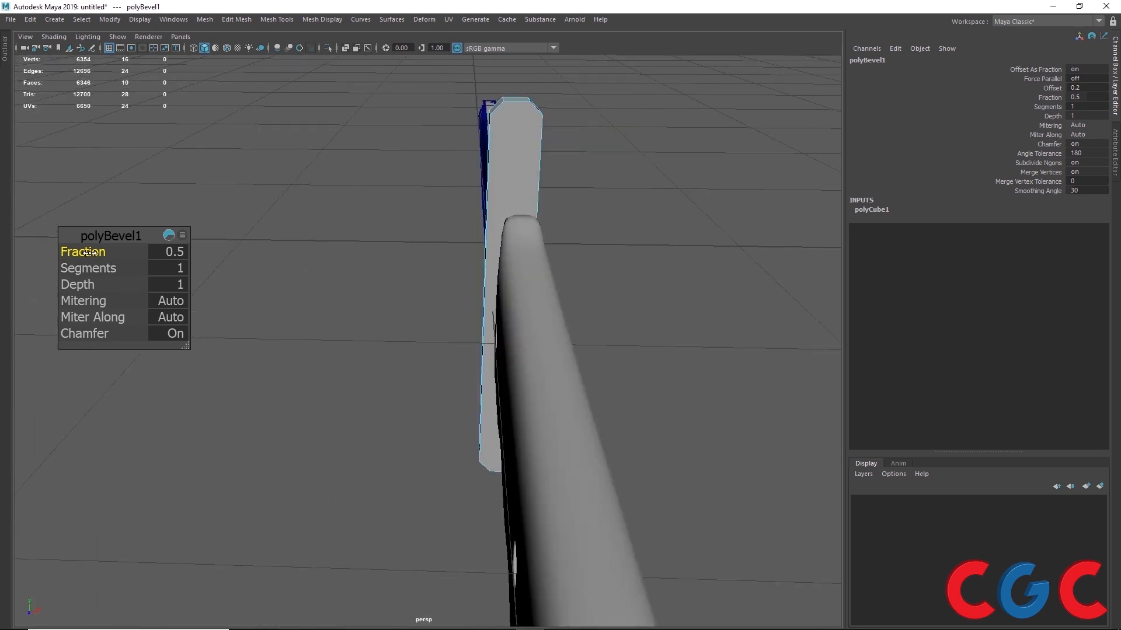
pyautogui.moveTo(90, 253); pyautogui.dragTo(387, 295)
pyautogui.moveTo(443, 219); pyautogui.dragTo(569, 140, button='right')
pyautogui.press('f')
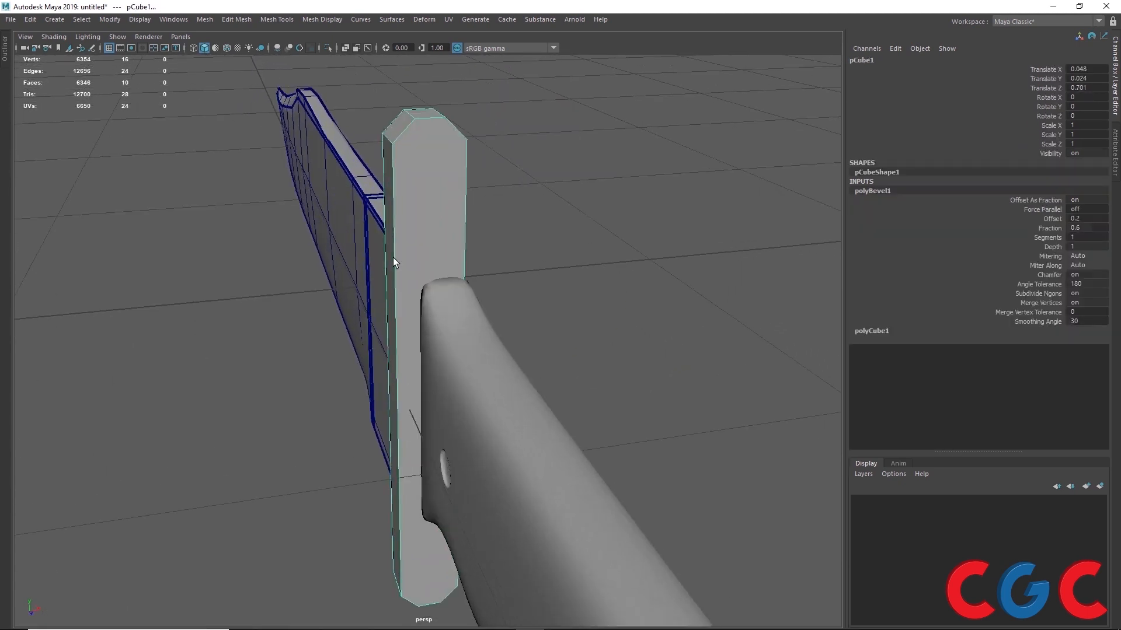
# - Multi-Cut edges across the guard's handle-side face, joining the bevel corners at the upper and lower ends
pyautogui.keyDown('alt'); pyautogui.moveTo(393, 257); pyautogui.dragTo(429, 218); pyautogui.keyUp('alt')
pyautogui.rightClick(439, 169)
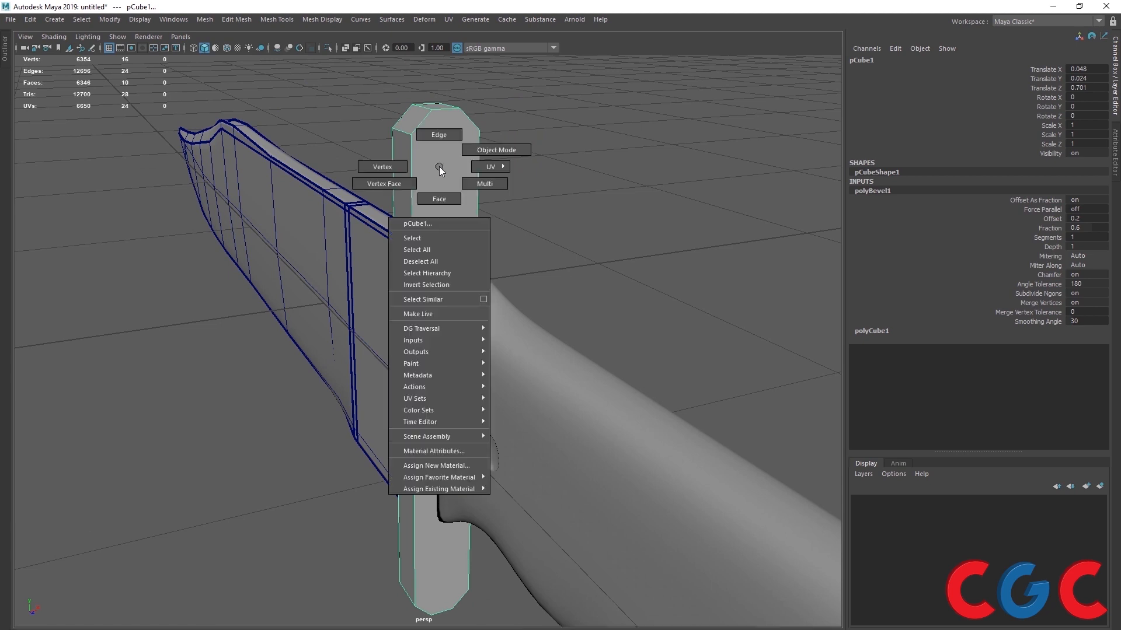
pyautogui.keyDown('shift'); pyautogui.moveTo(436, 163); pyautogui.dragTo(367, 165, button='right'); pyautogui.keyUp('shift')
pyautogui.click(411, 135)
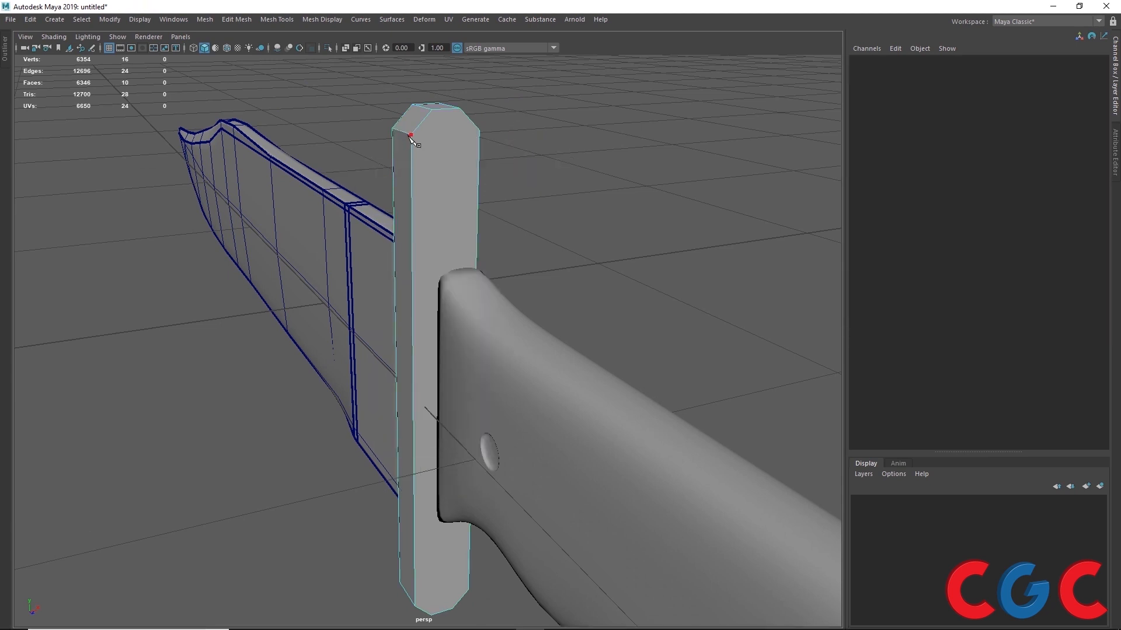
pyautogui.click(479, 131)
pyautogui.keyDown('alt'); pyautogui.moveTo(355, 353); pyautogui.dragTo(389, 120, button='middle'); pyautogui.keyUp('alt')
pyautogui.click(450, 363)
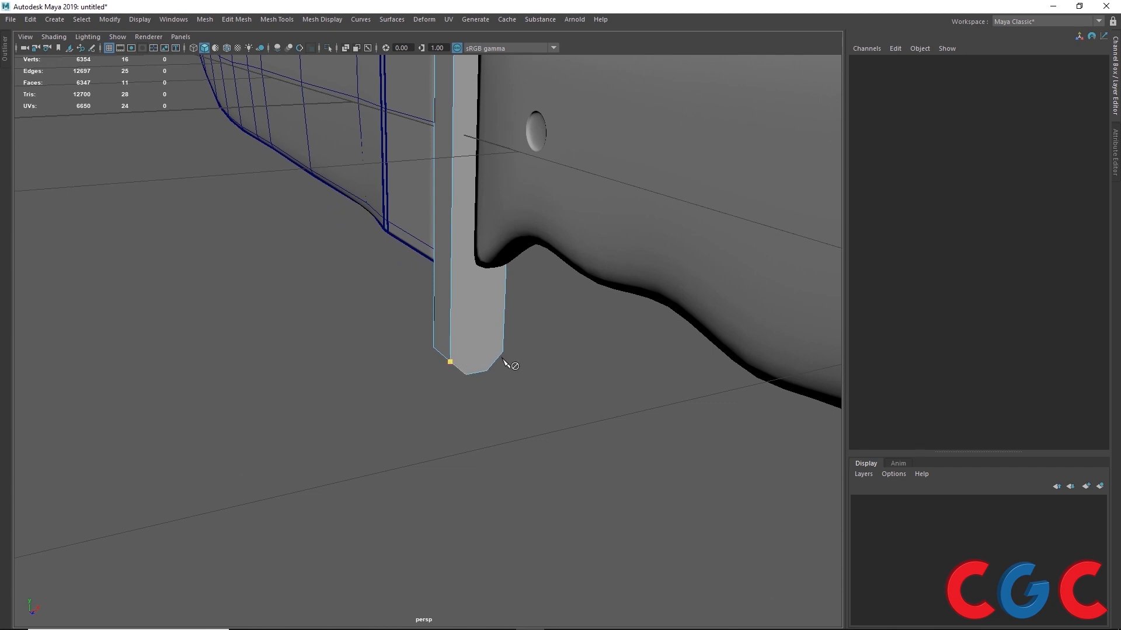
pyautogui.click(501, 353)
pyautogui.press('Return')
# - Cut matching edges across the guard's blade-side face at the lower and upper bevel corners, undoing the stray cut points
pyautogui.keyDown('alt'); pyautogui.moveTo(503, 356); pyautogui.dragTo(415, 385); pyautogui.keyUp('alt')
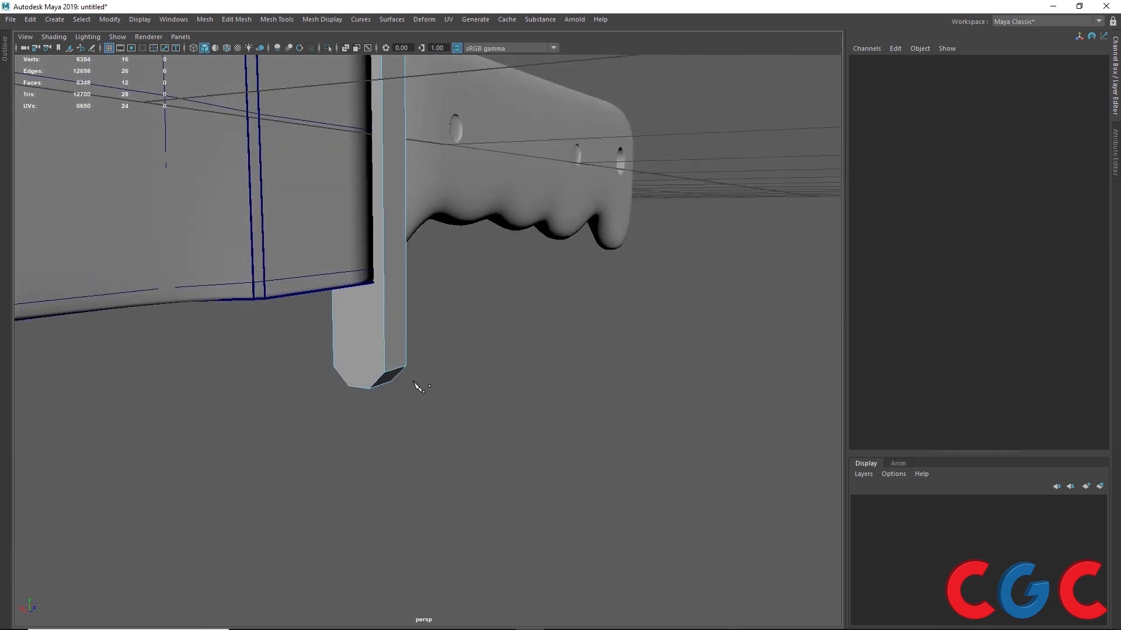
pyautogui.click(378, 382)
pyautogui.click(334, 368)
pyautogui.press('Return')
pyautogui.keyDown('alt'); pyautogui.moveTo(397, 430); pyautogui.dragTo(448, 527); pyautogui.keyUp('alt')
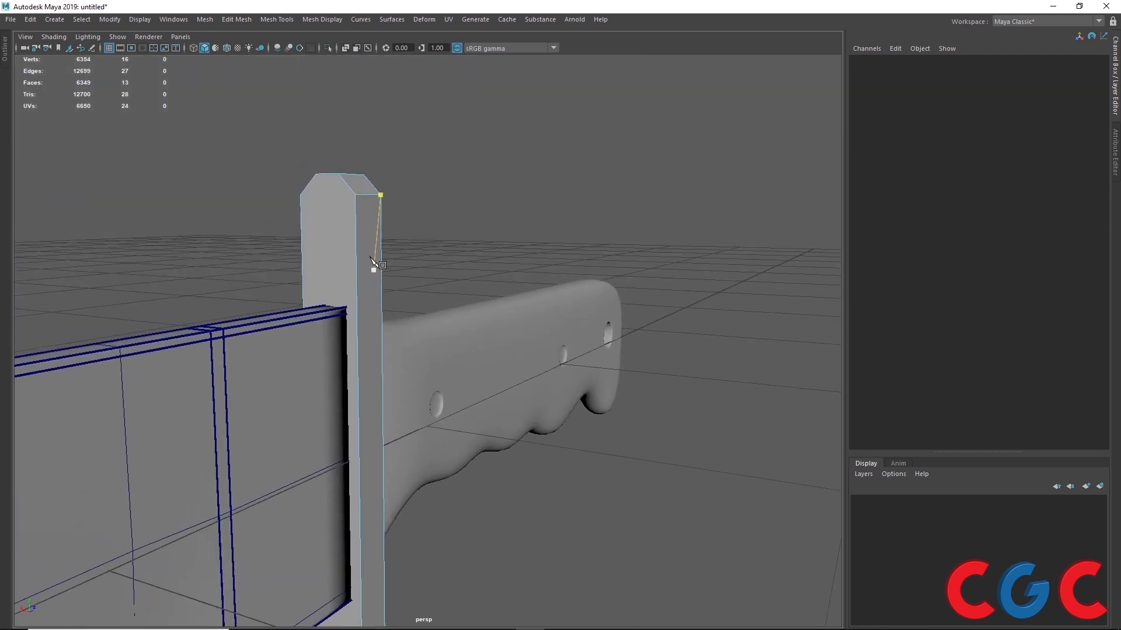
pyautogui.click(355, 195)
pyautogui.hotkey('ctrl', 'z')
pyautogui.hotkey('ctrl', 'z')
pyautogui.keyDown('alt'); pyautogui.moveTo(328, 299); pyautogui.dragTo(399, 309); pyautogui.keyUp('alt')
pyautogui.click(421, 248)
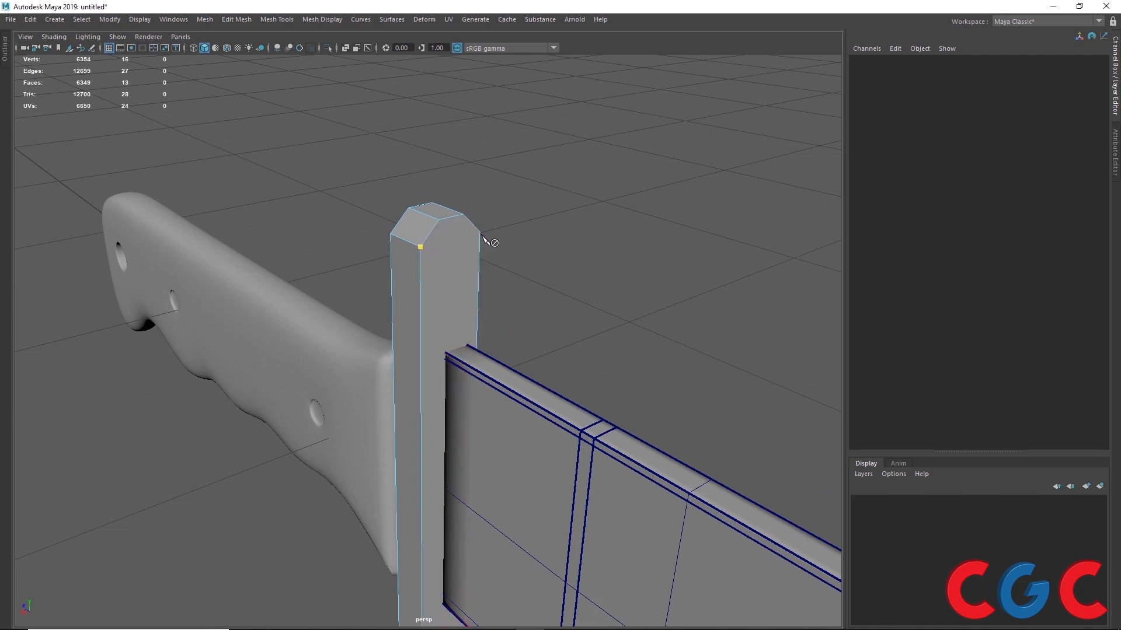
pyautogui.click(480, 232)
pyautogui.press('w')
# - Inspect the guard from several angles and preview it smoothed, returning to the unsmoothed display
pyautogui.keyDown('alt'); pyautogui.moveTo(490, 243); pyautogui.dragTo(391, 214); pyautogui.keyUp('alt')
pyautogui.keyDown('alt'); pyautogui.moveTo(437, 301); pyautogui.dragTo(394, 239); pyautogui.keyUp('alt')
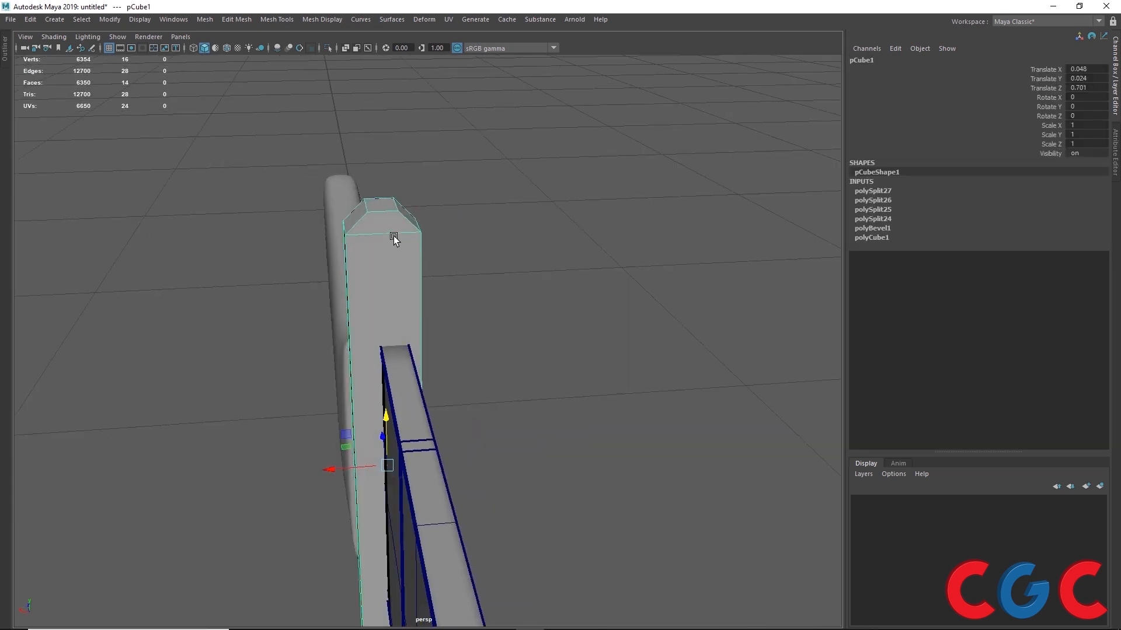
pyautogui.keyDown('alt'); pyautogui.moveTo(510, 376); pyautogui.dragTo(608, 370); pyautogui.keyUp('alt')
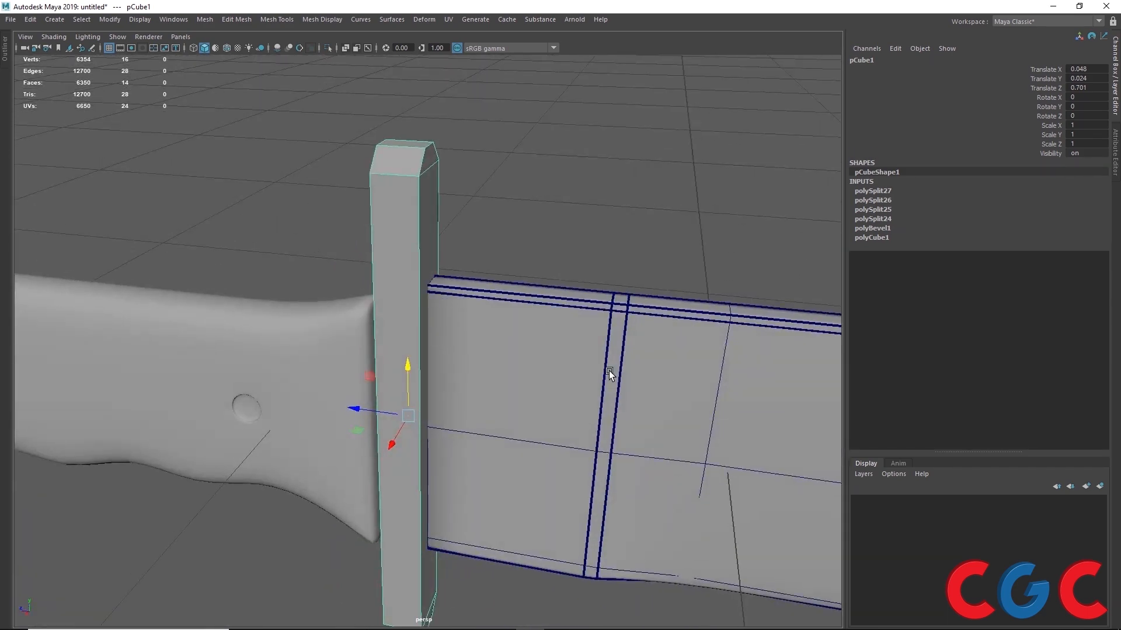
pyautogui.press('3')
pyautogui.keyDown('alt'); pyautogui.moveTo(604, 370); pyautogui.dragTo(503, 350); pyautogui.keyUp('alt')
pyautogui.press('1')
# - Select all the guard's edges except the four cut edges across its handle-side and blade-side faces
pyautogui.moveTo(457, 220); pyautogui.dragTo(471, 170, button='right')
pyautogui.scroll(-4, 463, 180)
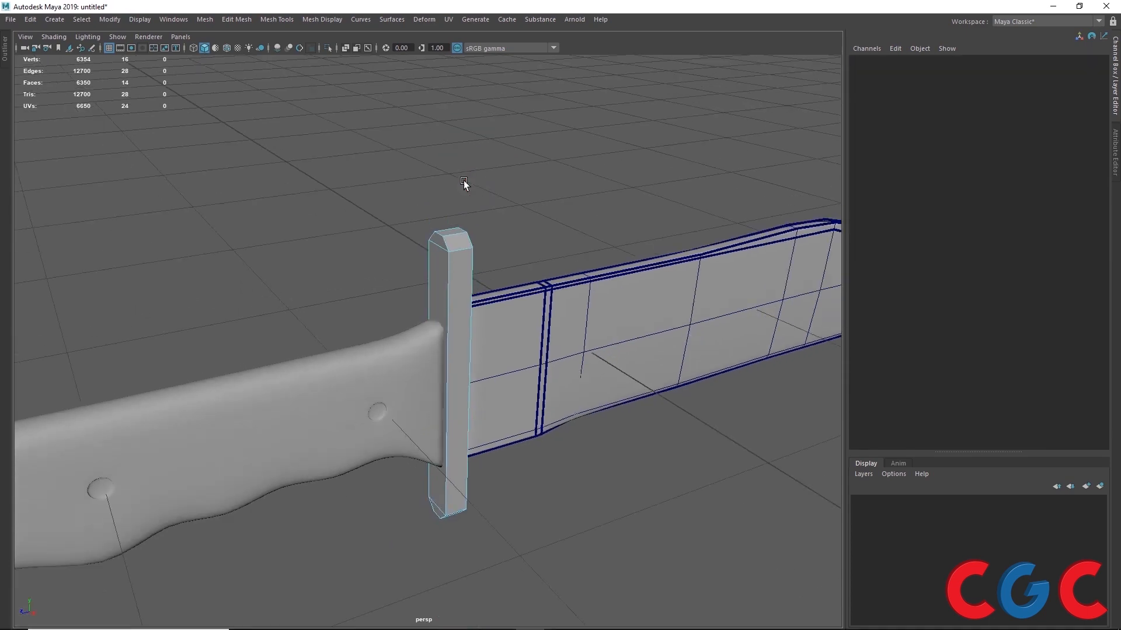
pyautogui.moveTo(564, 119); pyautogui.dragTo(299, 627)
pyautogui.scroll(4, 487, 230)
pyautogui.keyDown('ctrl'); pyautogui.click(454, 168); pyautogui.keyUp('ctrl')
pyautogui.keyDown('alt'); pyautogui.moveTo(598, 283); pyautogui.dragTo(381, 199); pyautogui.keyUp('alt')
pyautogui.scroll(-3, 385, 251)
pyautogui.keyDown('alt'); pyautogui.moveTo(311, 385); pyautogui.dragTo(450, 315); pyautogui.keyUp('alt')
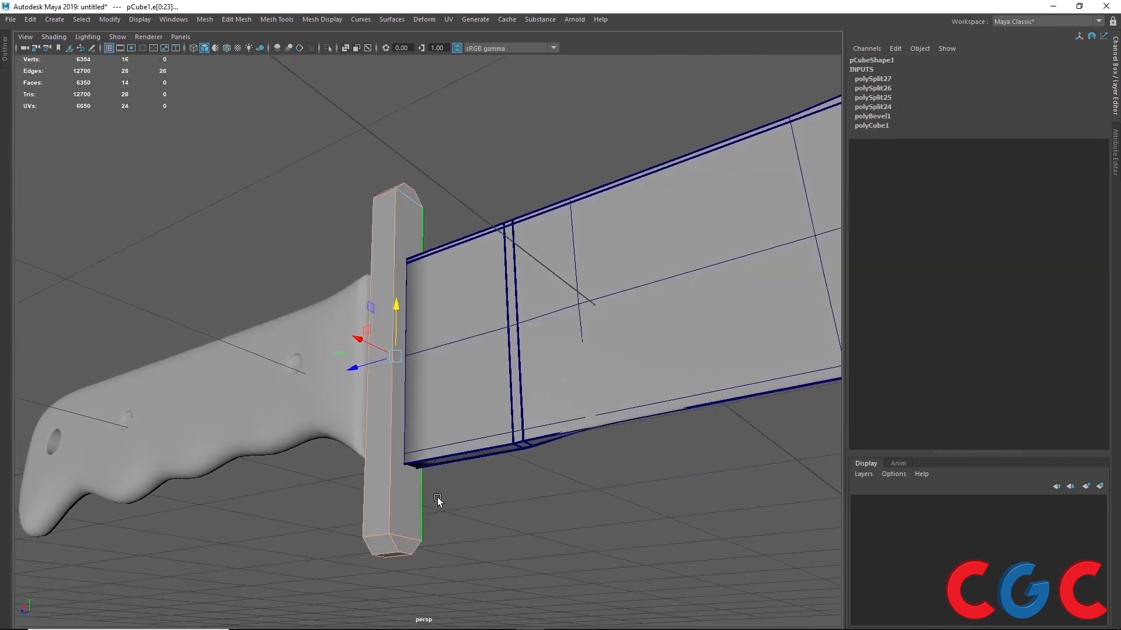
pyautogui.keyDown('ctrl'); pyautogui.click(412, 537); pyautogui.keyUp('ctrl')
pyautogui.keyDown('alt'); pyautogui.moveTo(412, 537); pyautogui.dragTo(485, 540); pyautogui.keyUp('alt')
pyautogui.keyDown('alt'); pyautogui.moveTo(417, 591); pyautogui.dragTo(449, 578); pyautogui.keyUp('alt')
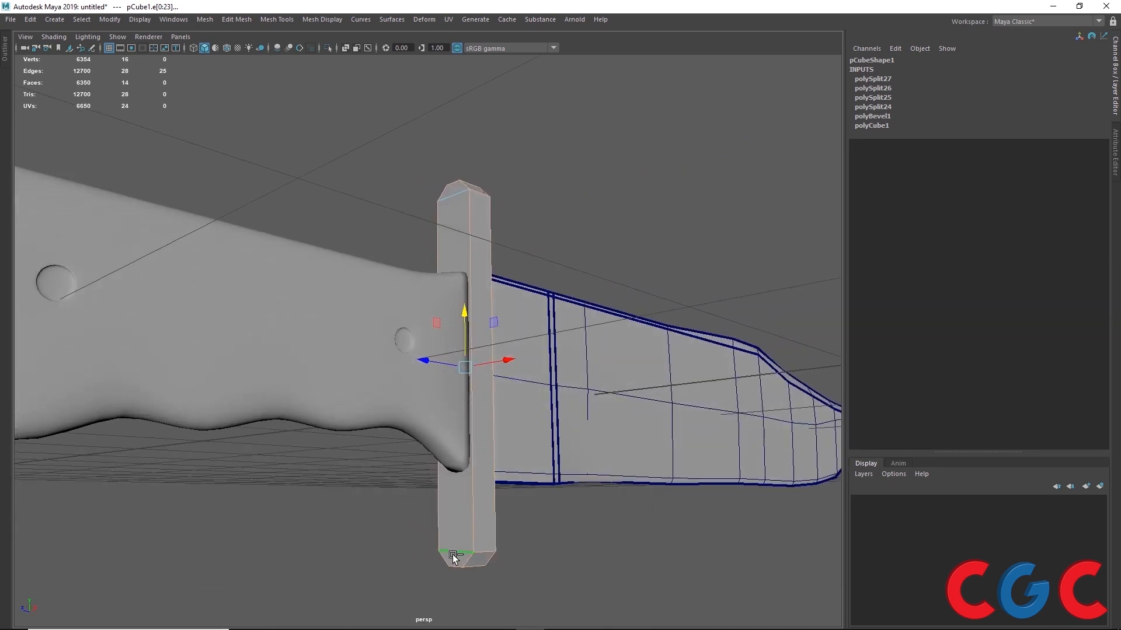
pyautogui.keyDown('alt'); pyautogui.moveTo(410, 532); pyautogui.dragTo(411, 489); pyautogui.keyUp('alt')
# - Crease the selected guard edges strongly with smooth preview on and return to object mode
pyautogui.keyDown('shift'); pyautogui.rightClick(366, 250); pyautogui.keyUp('shift')
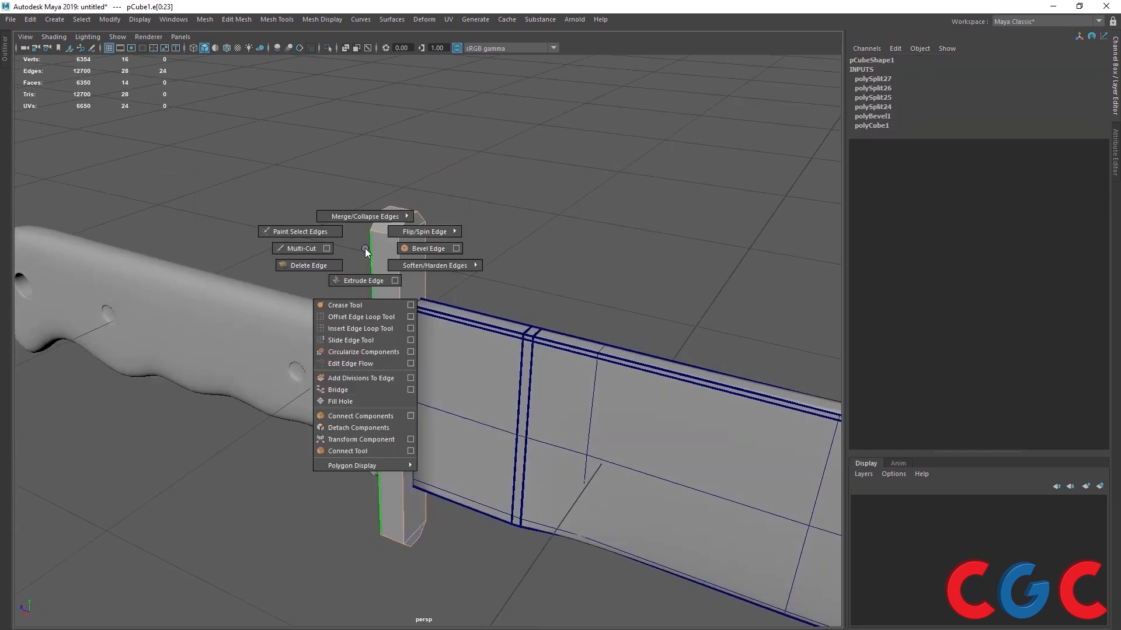
pyautogui.click(361, 305)
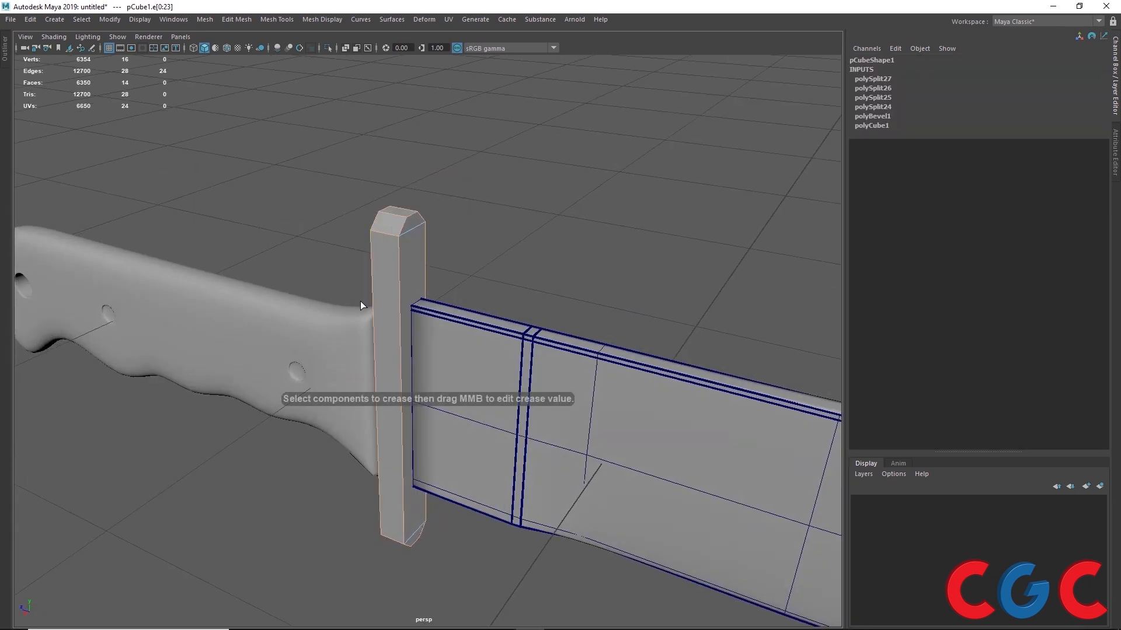
pyautogui.press('3')
pyautogui.moveTo(435, 247); pyautogui.dragTo(549, 205, button='middle')
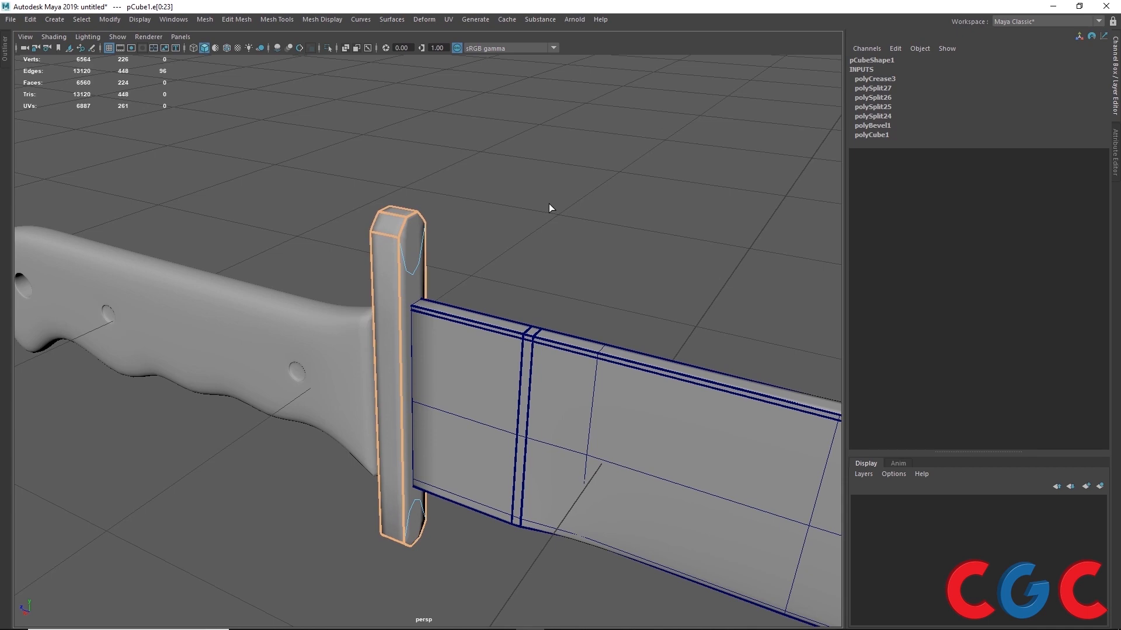
pyautogui.keyDown('alt'); pyautogui.moveTo(548, 207); pyautogui.dragTo(391, 313); pyautogui.keyUp('alt')
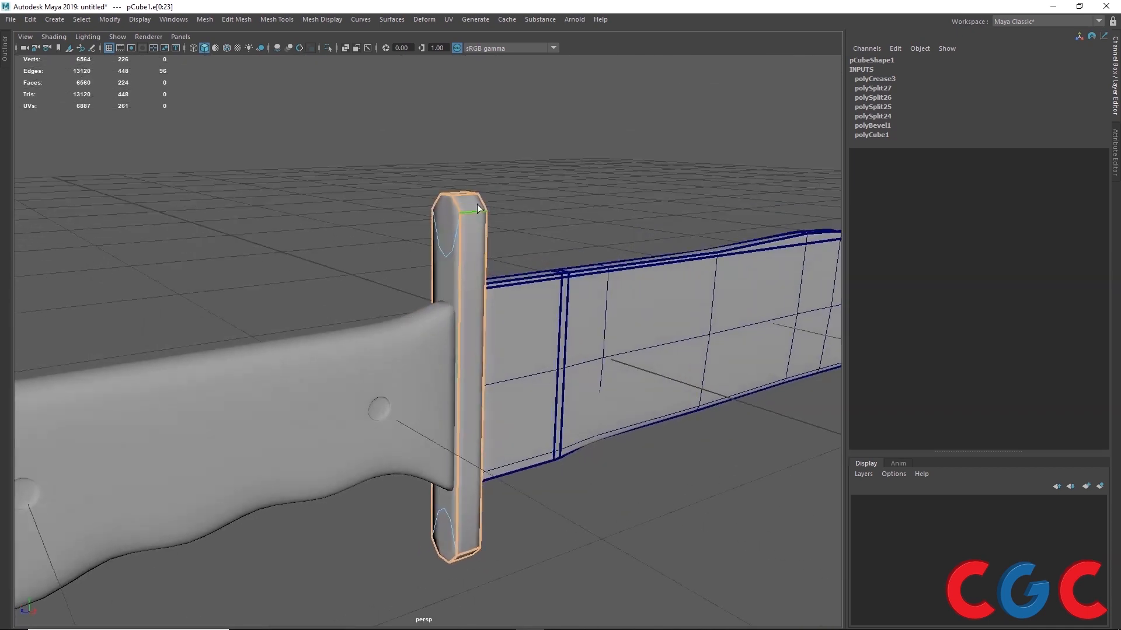
pyautogui.moveTo(477, 209); pyautogui.dragTo(541, 169, button='right')
# - Select the blade and examine how blade, guard and handle line up from above and at an angle
pyautogui.scroll(-3, 482, 225)
pyautogui.keyDown('alt'); pyautogui.moveTo(482, 225); pyautogui.dragTo(533, 274); pyautogui.keyUp('alt')
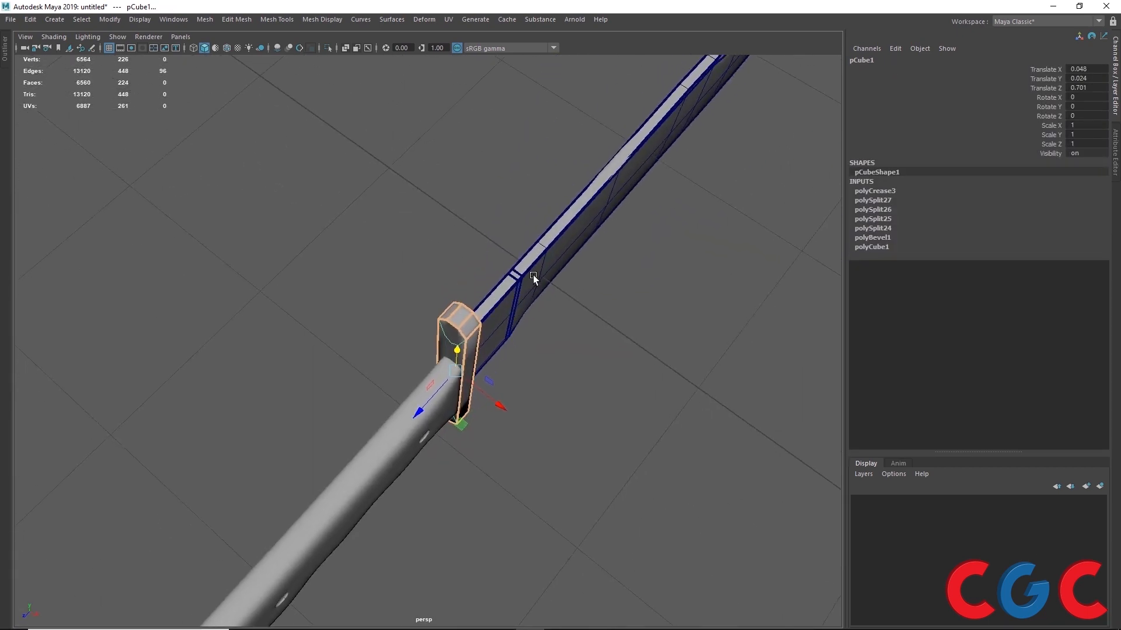
pyautogui.click(591, 211)
pyautogui.press('space')
pyautogui.press('space')
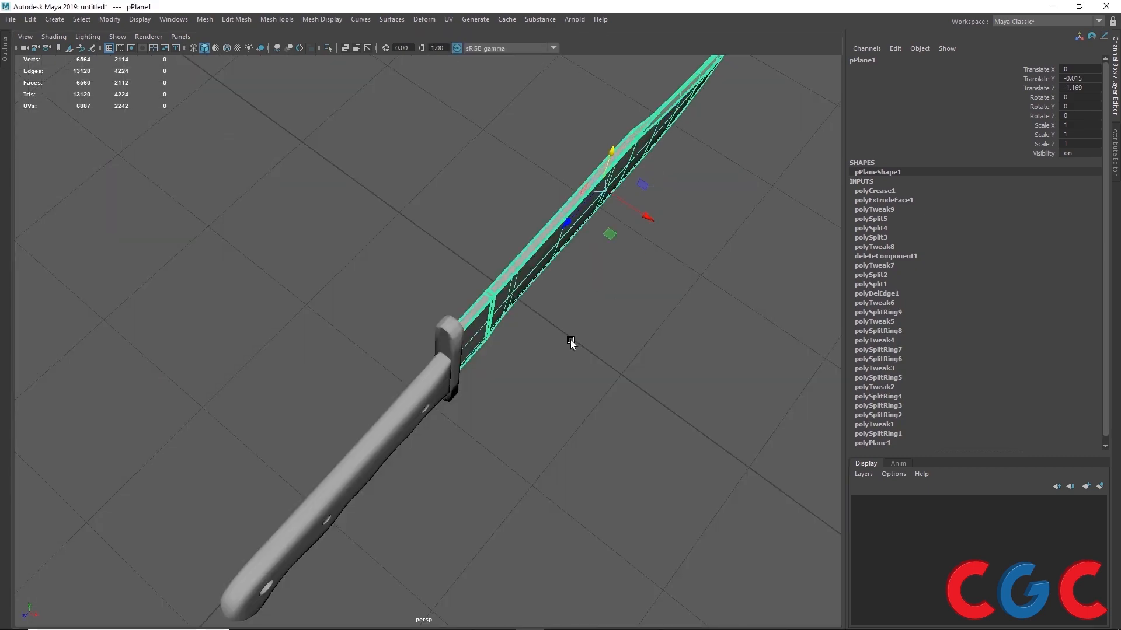
pyautogui.keyDown('alt'); pyautogui.moveTo(570, 342); pyautogui.dragTo(545, 330); pyautogui.keyUp('alt')
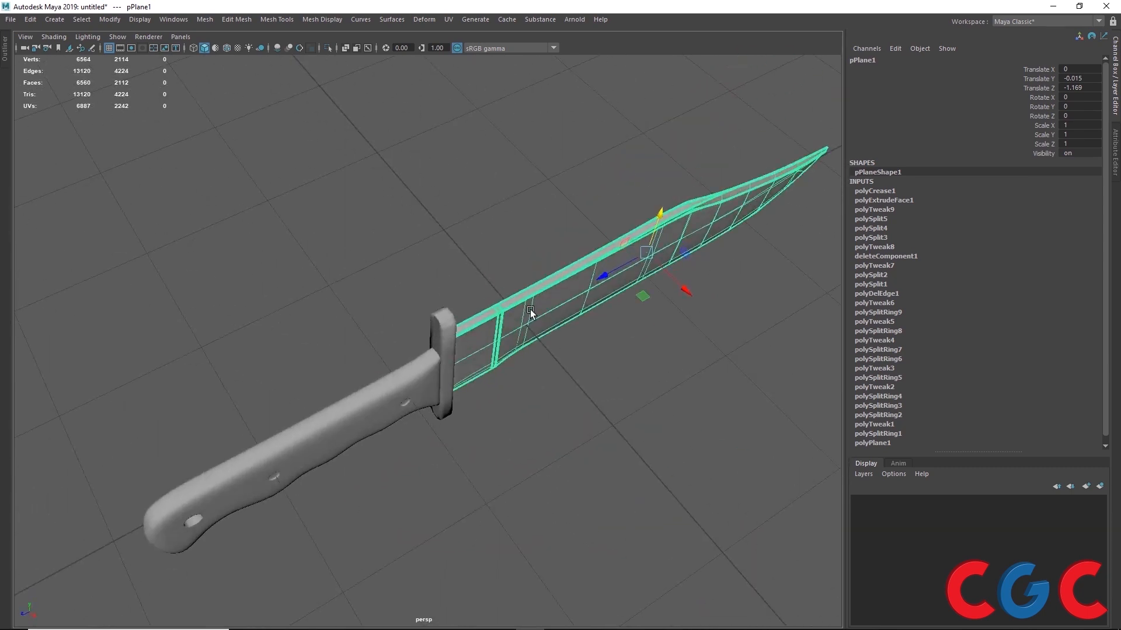
pyautogui.keyDown('alt'); pyautogui.moveTo(489, 362); pyautogui.dragTo(527, 381); pyautogui.keyUp('alt')
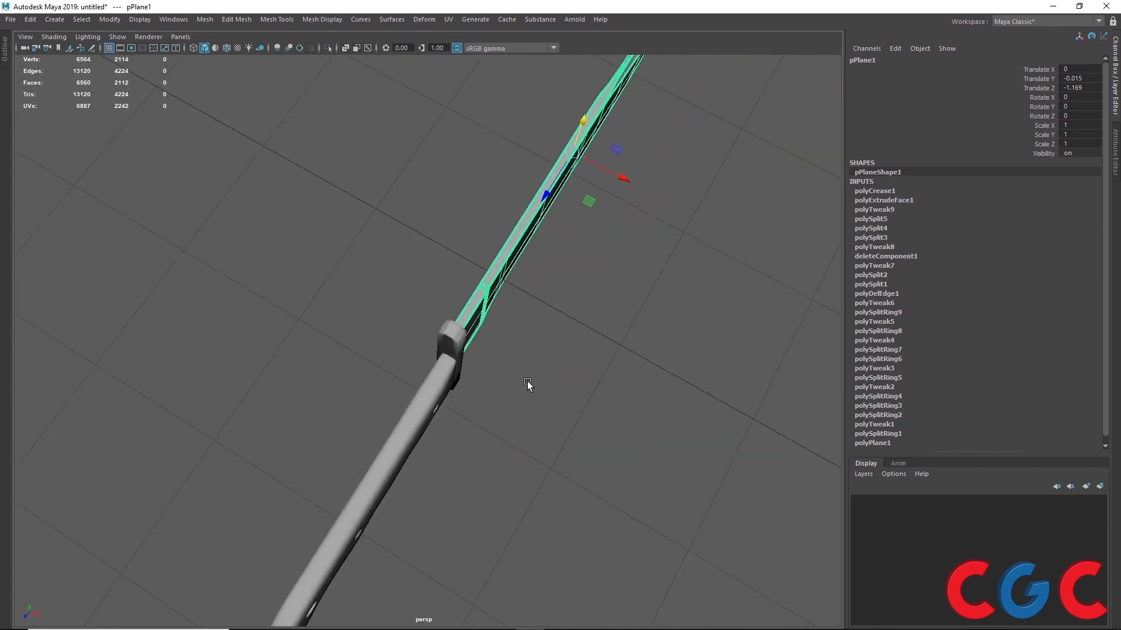
pyautogui.press('space')
pyautogui.press('space')
pyautogui.keyDown('alt'); pyautogui.moveTo(543, 293); pyautogui.dragTo(460, 232); pyautogui.keyUp('alt')
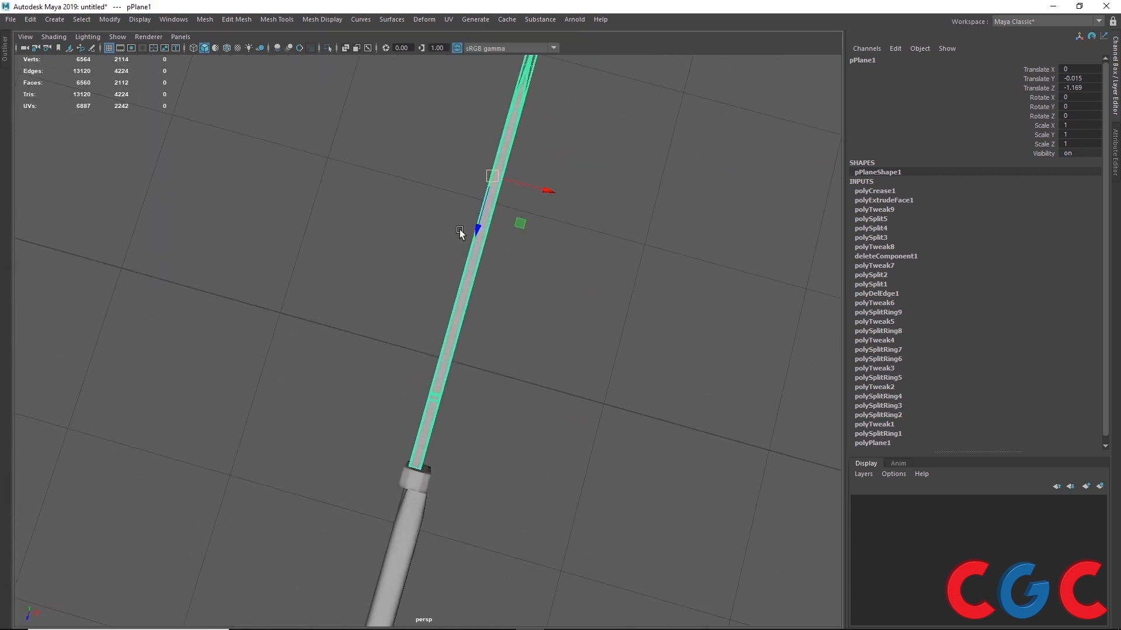
pyautogui.keyDown('alt'); pyautogui.moveTo(460, 345); pyautogui.dragTo(529, 181, button='middle'); pyautogui.keyUp('alt')
pyautogui.keyDown('alt'); pyautogui.moveTo(548, 141); pyautogui.dragTo(779, 166); pyautogui.keyUp('alt')
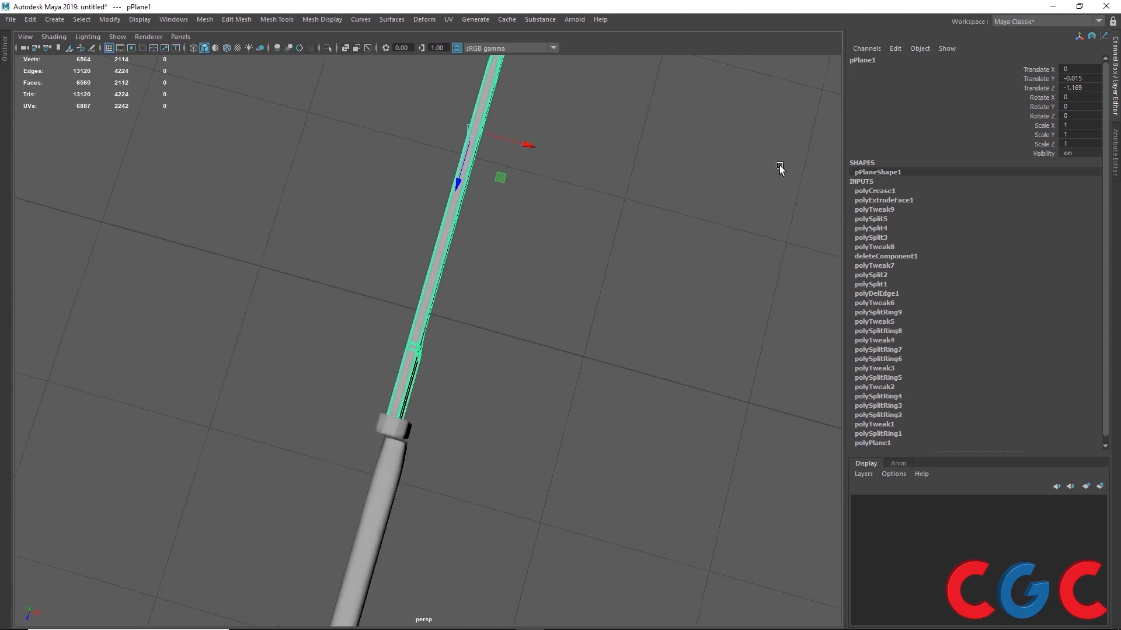
# - Rename the selected blade mesh as Blade
pyautogui.click(892, 61)
pyautogui.write('Blad')
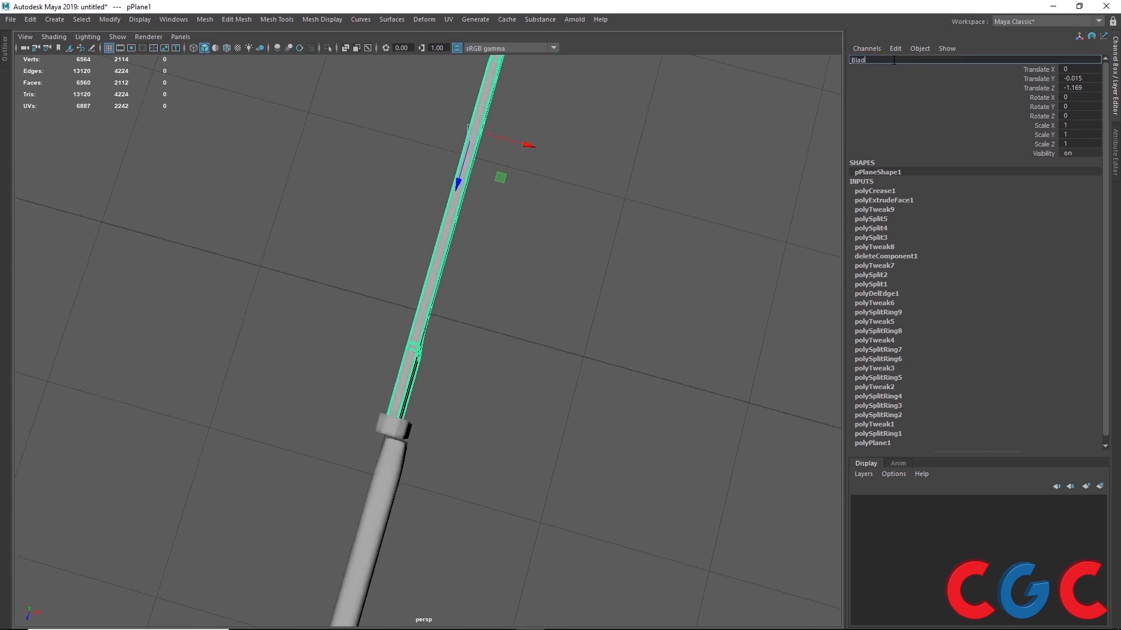
pyautogui.write('e')
pyautogui.press('Return')
# - Rename the guard as Block and the handle as Kandle
pyautogui.click(400, 427)
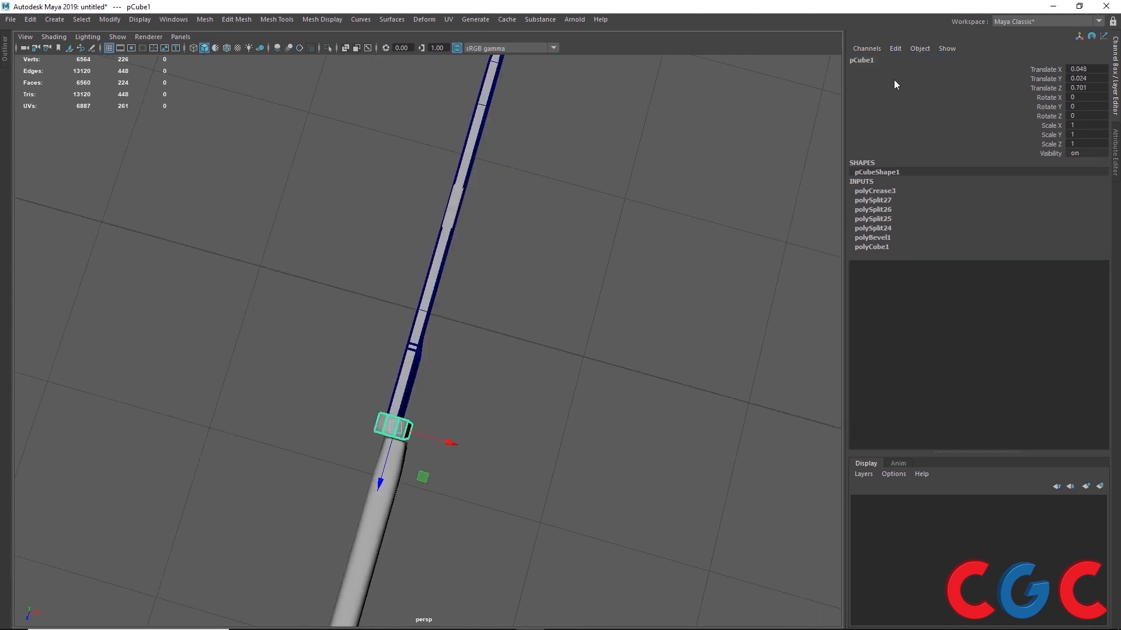
pyautogui.click(893, 60)
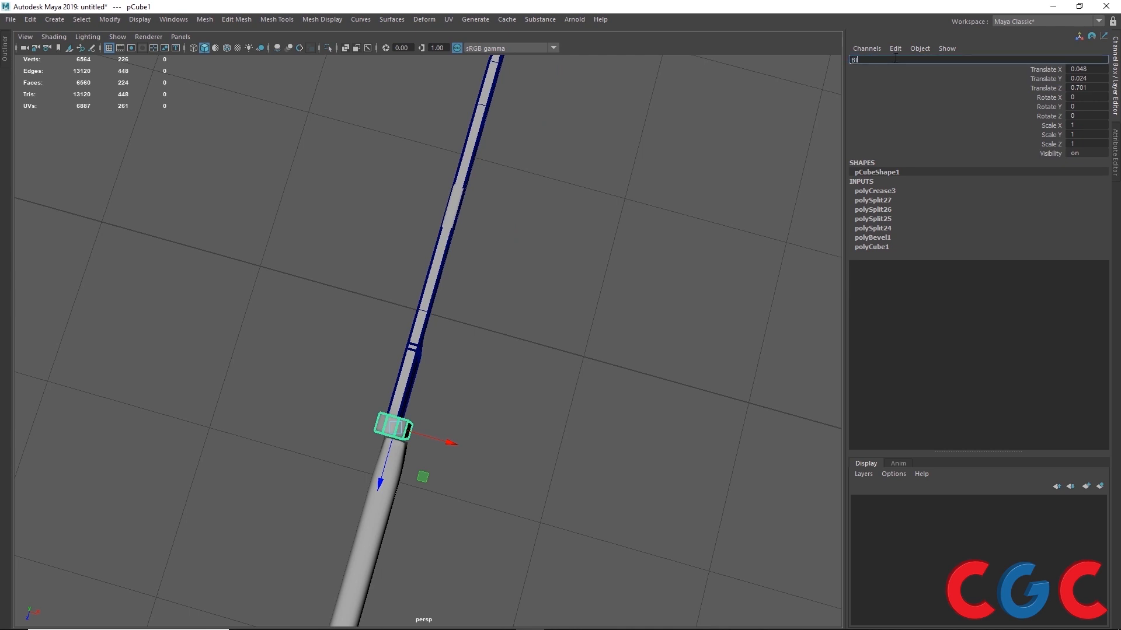
pyautogui.press('Return')
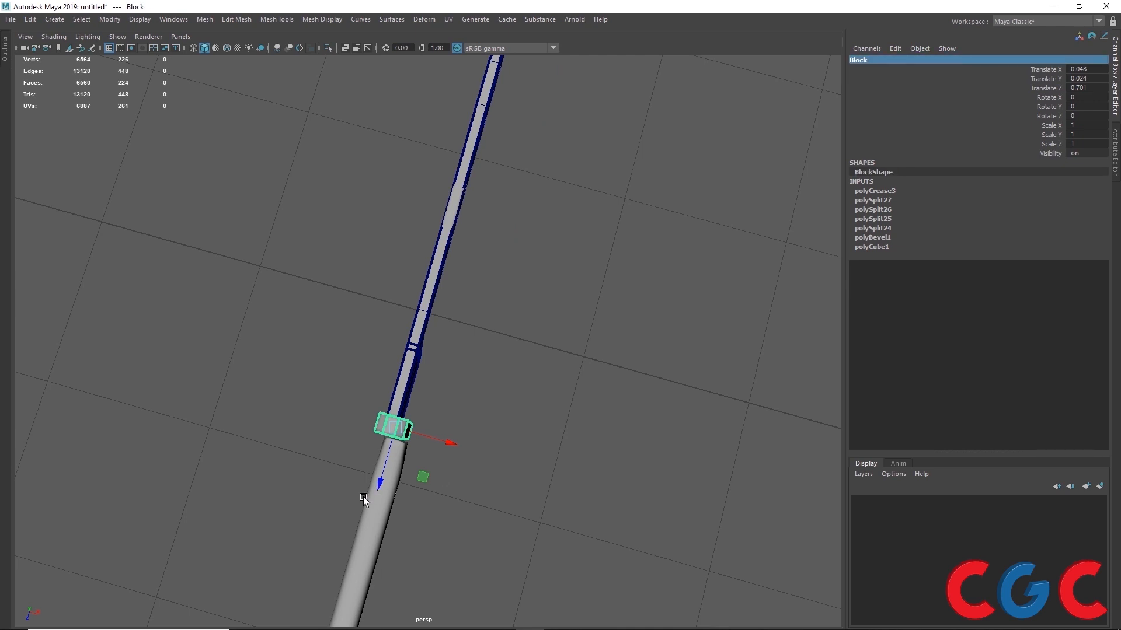
pyautogui.click(357, 547)
pyautogui.click(890, 61)
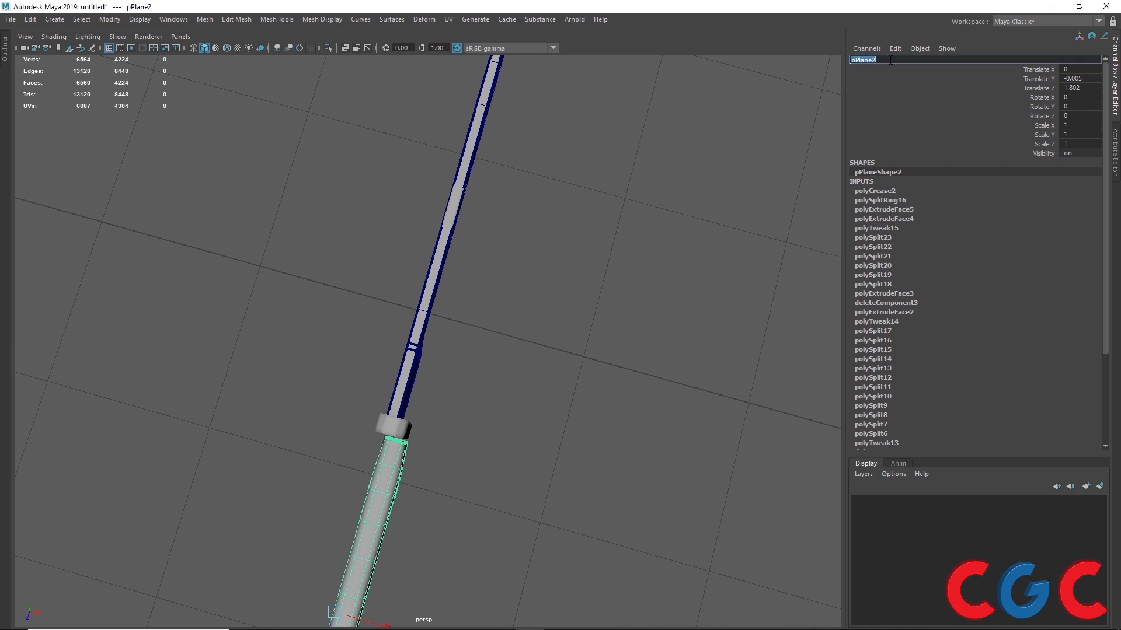
pyautogui.write('Kandle')
pyautogui.press('Return')
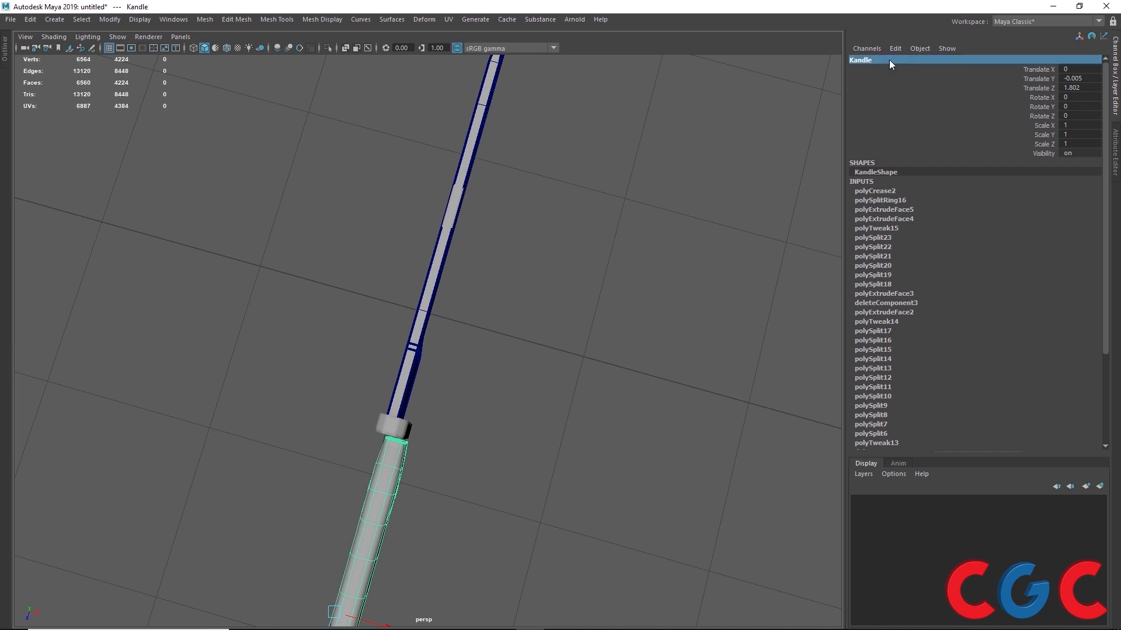
# - Widen the handle's guard end slightly by scaling its end vertices sideways in the top view, and return to object mode
pyautogui.keyDown('alt'); pyautogui.moveTo(524, 453); pyautogui.dragTo(410, 355); pyautogui.keyUp('alt')
pyautogui.keyDown('alt'); pyautogui.moveTo(439, 300); pyautogui.dragTo(450, 316); pyautogui.keyUp('alt')
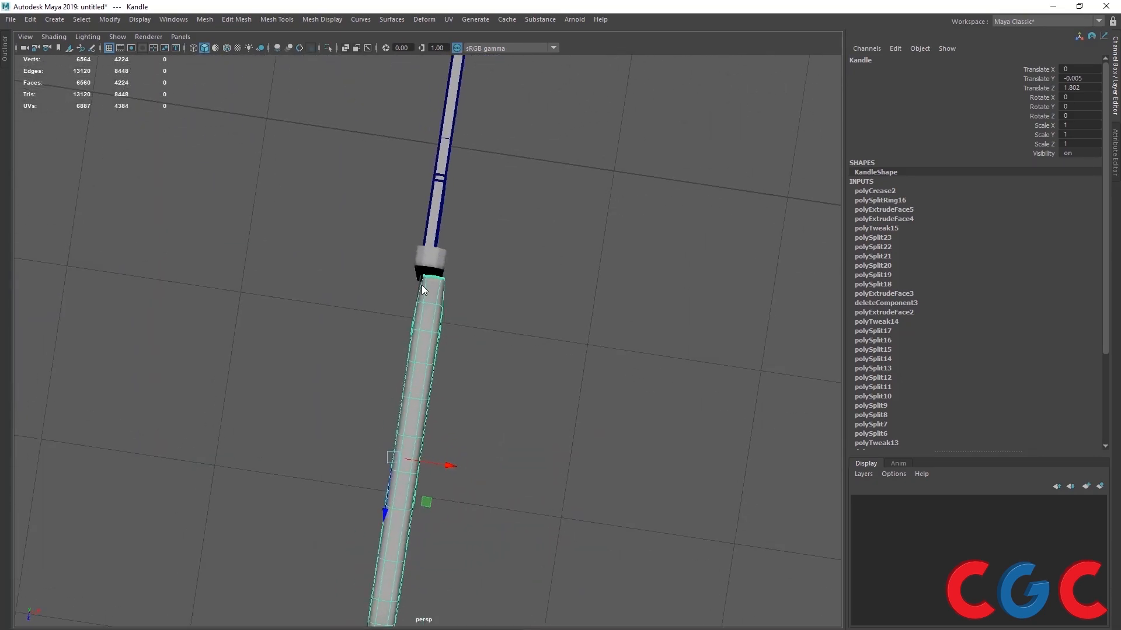
pyautogui.moveTo(421, 284); pyautogui.dragTo(348, 262, button='right')
pyautogui.press('space')
pyautogui.press('space')
pyautogui.scroll(10, 432, 375)
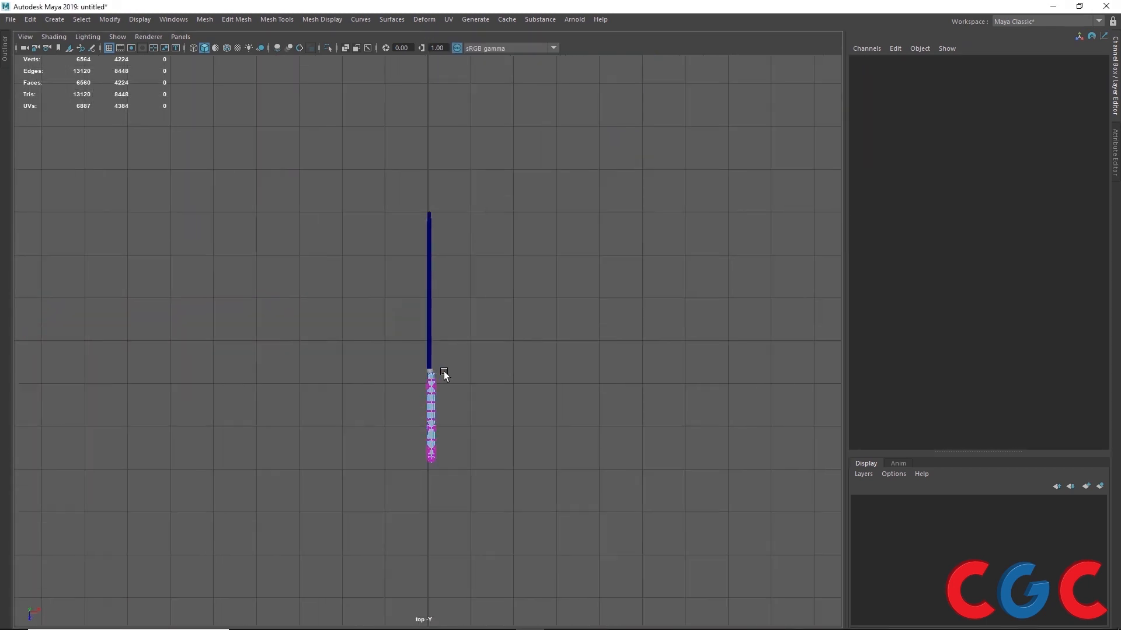
pyautogui.scroll(3, 382, 250)
pyautogui.moveTo(393, 262); pyautogui.dragTo(292, 318)
pyautogui.scroll(3, 322, 315)
pyautogui.moveTo(364, 298); pyautogui.dragTo(380, 300)
pyautogui.press('space')
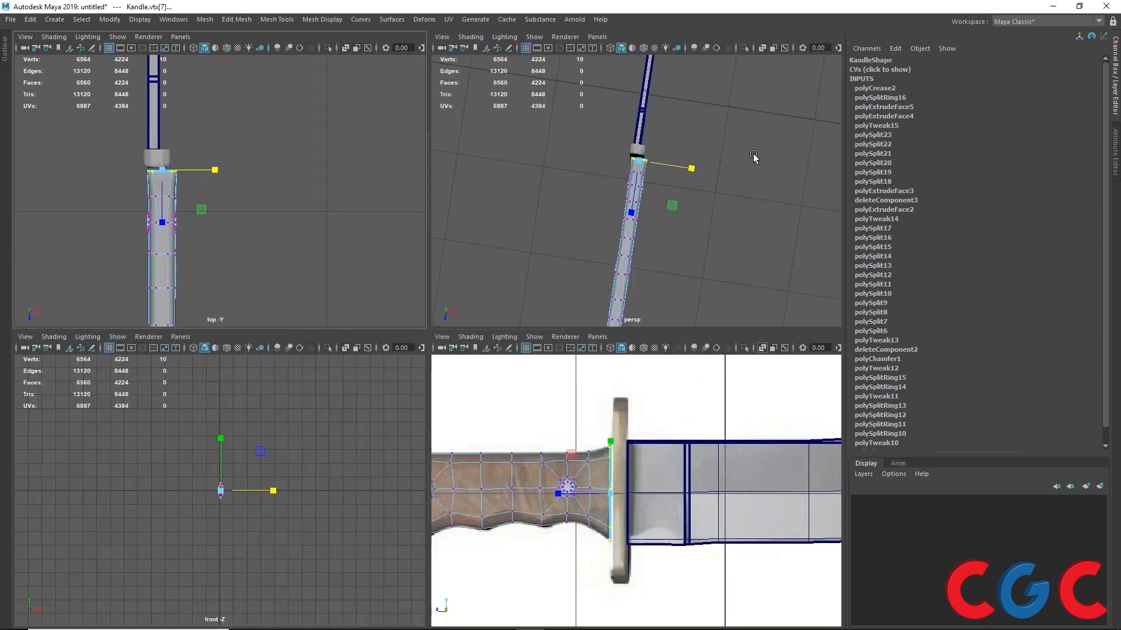
pyautogui.press('space')
pyautogui.keyDown('alt'); pyautogui.moveTo(570, 310); pyautogui.dragTo(396, 303); pyautogui.keyUp('alt')
pyautogui.moveTo(413, 274); pyautogui.dragTo(467, 239, button='right')
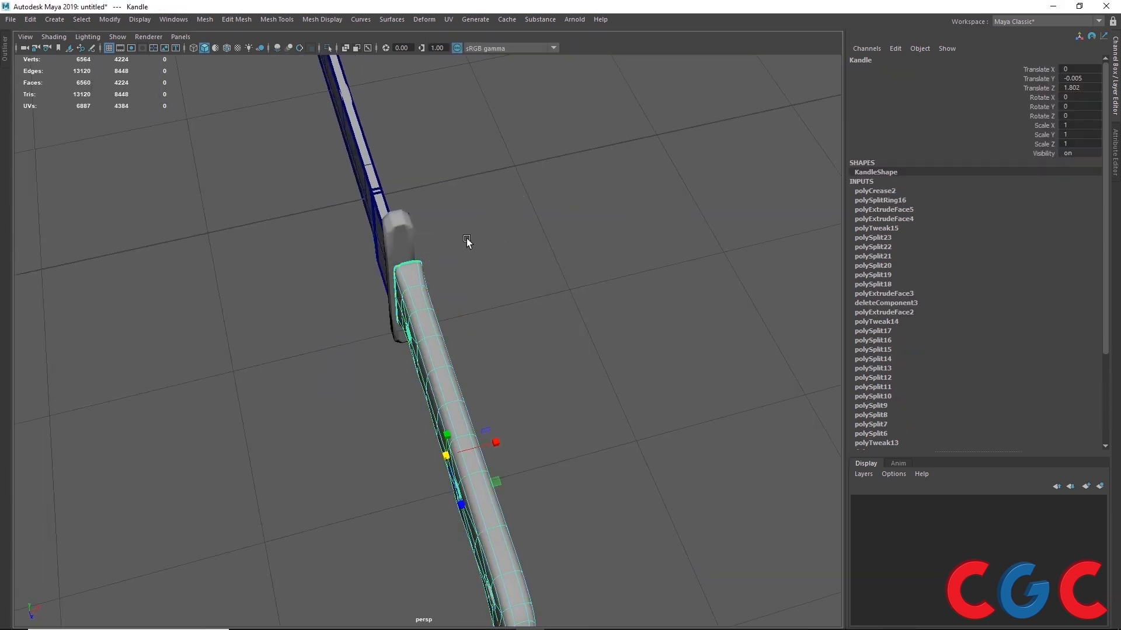
# - Center the pivot of the blade mesh
pyautogui.keyDown('alt'); pyautogui.moveTo(466, 240); pyautogui.dragTo(523, 350, button='middle'); pyautogui.keyUp('alt')
pyautogui.click(443, 272)
pyautogui.keyDown('alt'); pyautogui.moveTo(390, 349); pyautogui.dragTo(176, 93); pyautogui.keyUp('alt')
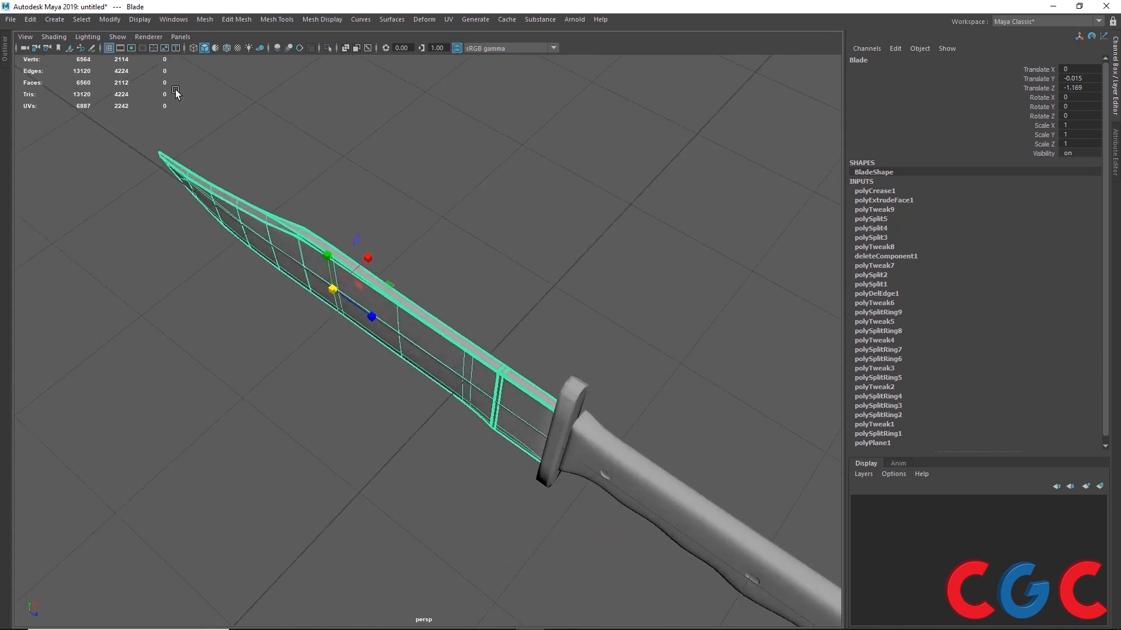
pyautogui.click(111, 19)
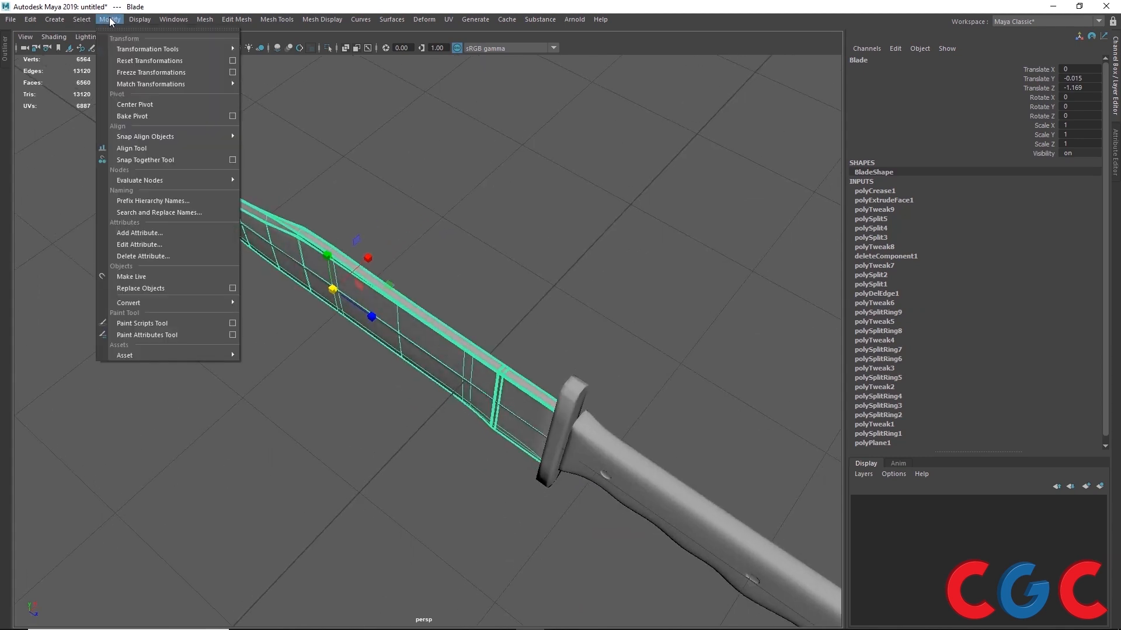
pyautogui.click(133, 106)
# - Select the guard and handle in turn and examine their pivots and fit against the blade from several angles
pyautogui.click(570, 386)
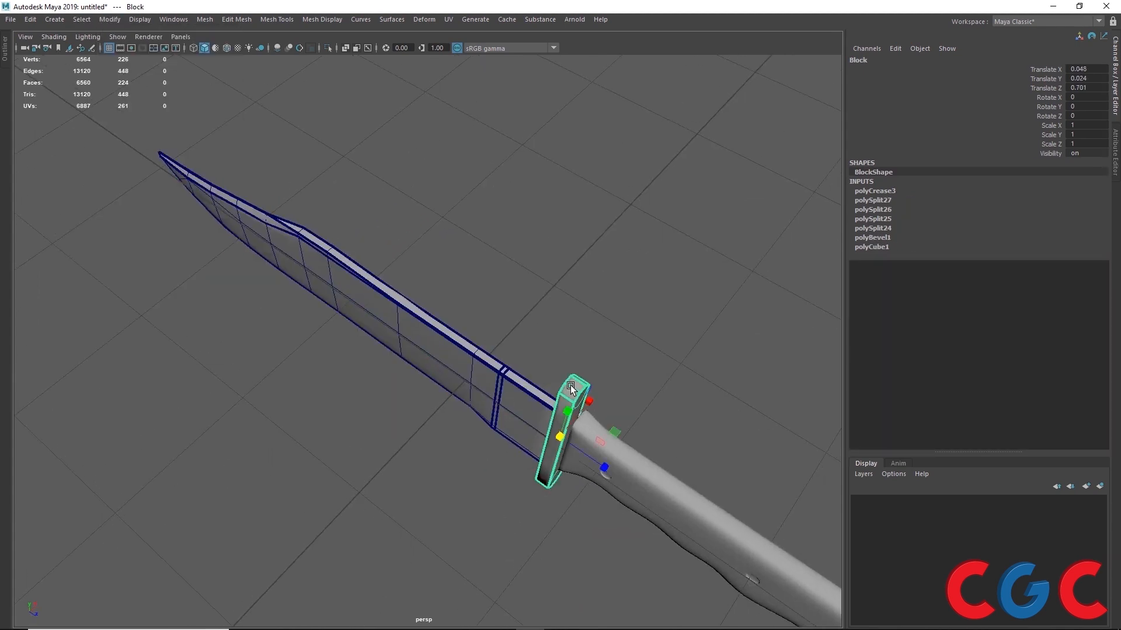
pyautogui.click(643, 480)
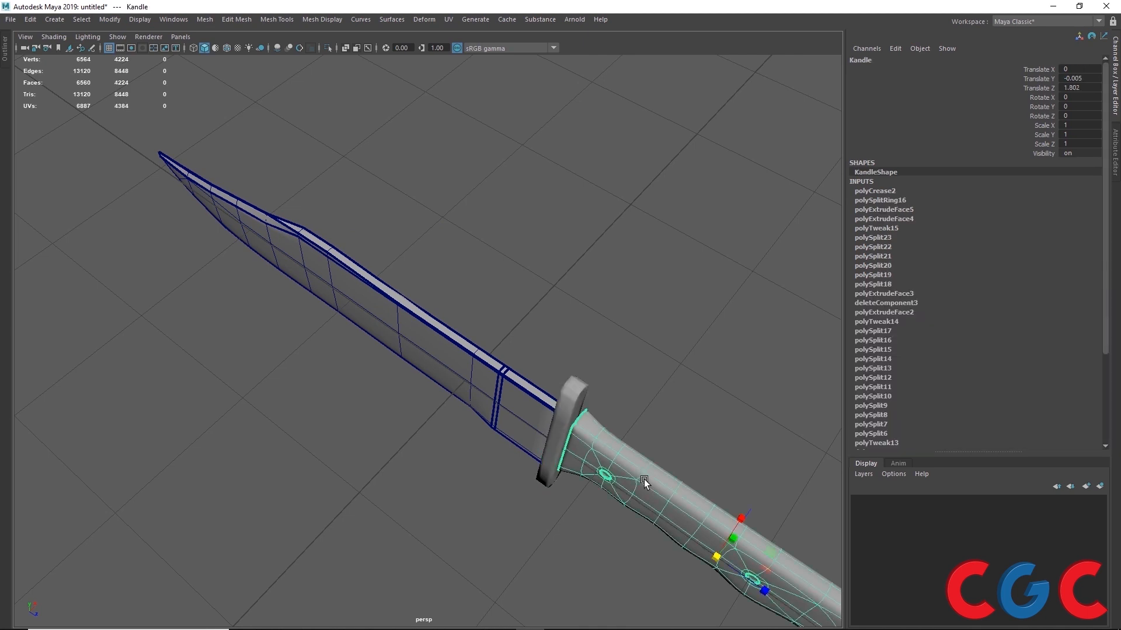
pyautogui.keyDown('alt'); pyautogui.moveTo(650, 471); pyautogui.dragTo(299, 282); pyautogui.keyUp('alt')
pyautogui.click(299, 282)
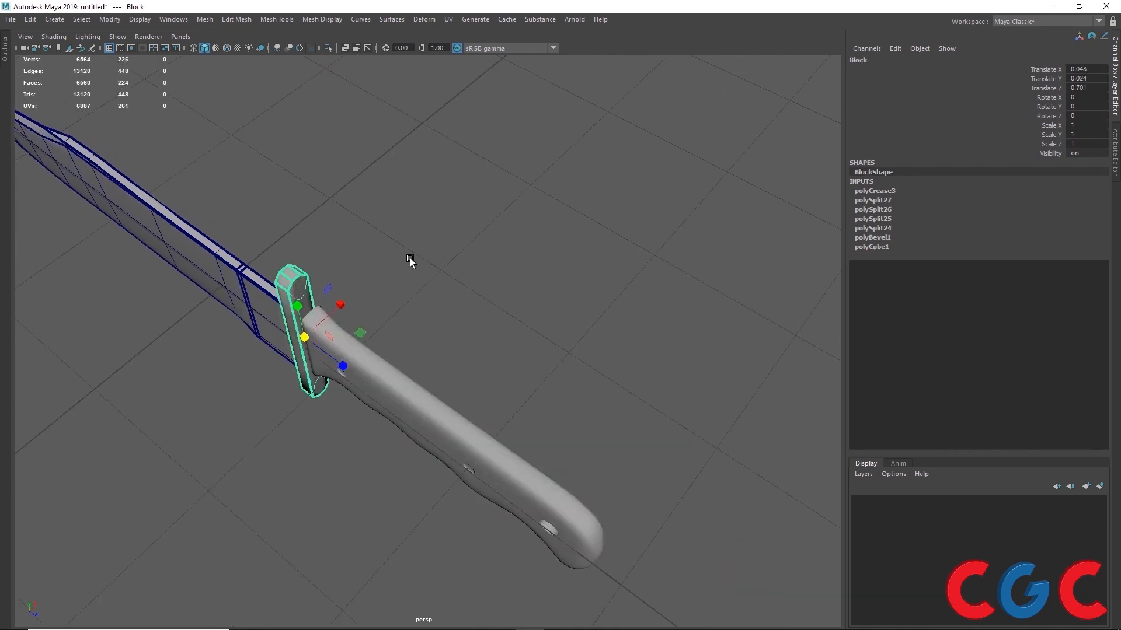
pyautogui.press('space')
pyautogui.press('space')
pyautogui.keyDown('alt'); pyautogui.moveTo(576, 190); pyautogui.dragTo(533, 206); pyautogui.keyUp('alt')
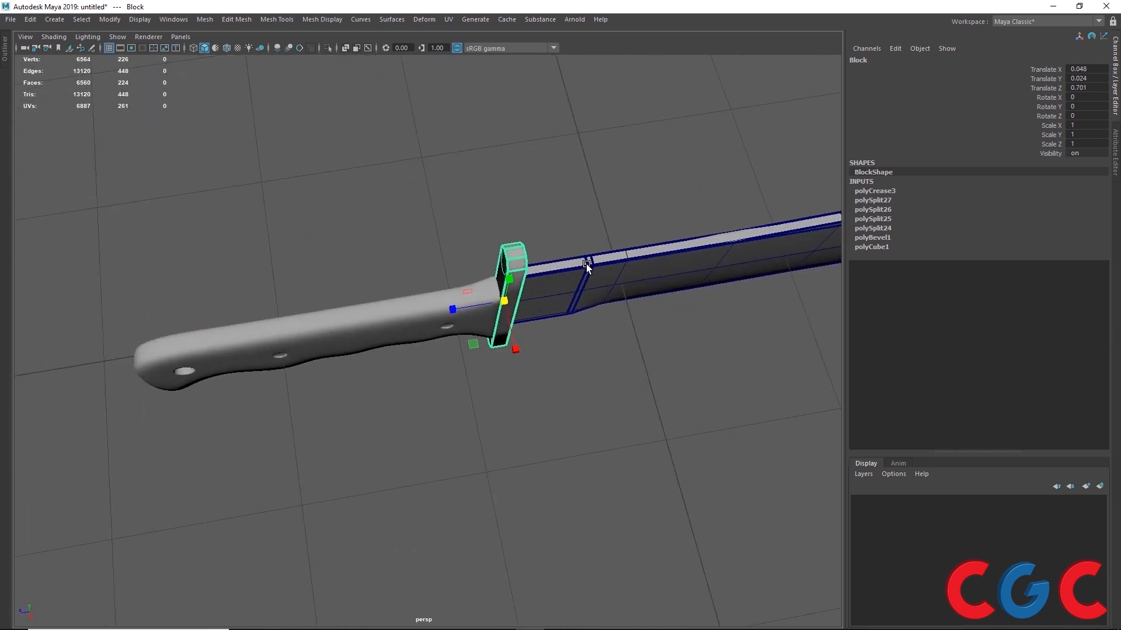
pyautogui.keyDown('alt'); pyautogui.moveTo(503, 296); pyautogui.dragTo(311, 295); pyautogui.keyUp('alt')
# - Select the blade and the guard, and center the blade sideways on the guard with the Align Tool
pyautogui.click(415, 263)
pyautogui.keyDown('alt'); pyautogui.moveTo(416, 263); pyautogui.dragTo(403, 335); pyautogui.keyUp('alt')
pyautogui.keyDown('alt'); pyautogui.moveTo(277, 320); pyautogui.dragTo(326, 352); pyautogui.keyUp('alt')
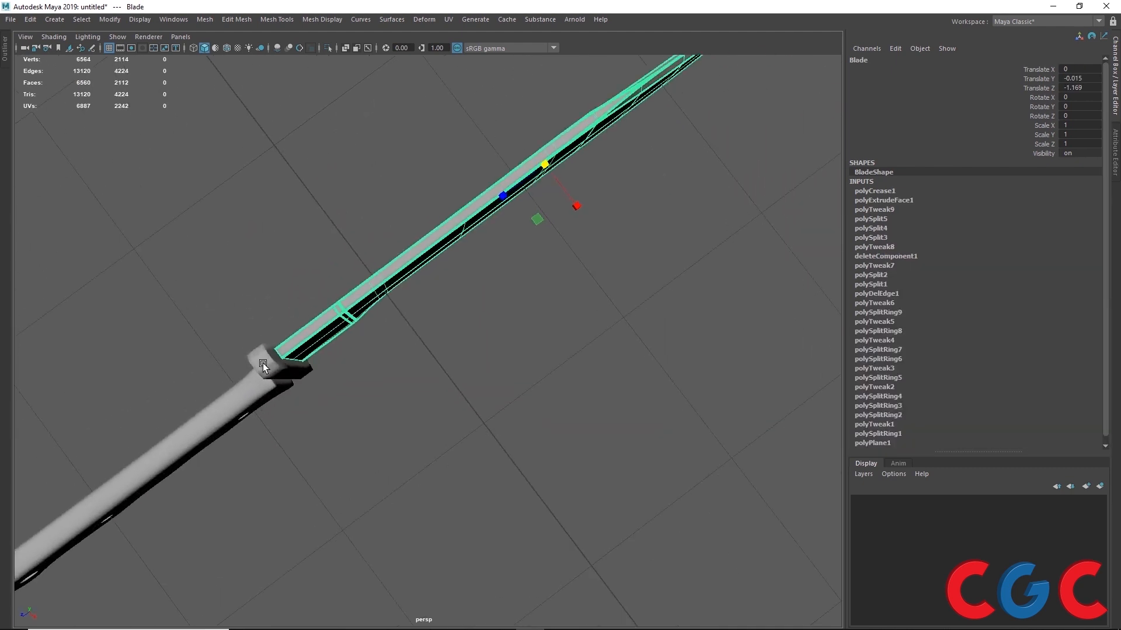
pyautogui.keyDown('alt'); pyautogui.moveTo(263, 365); pyautogui.dragTo(332, 310); pyautogui.keyUp('alt')
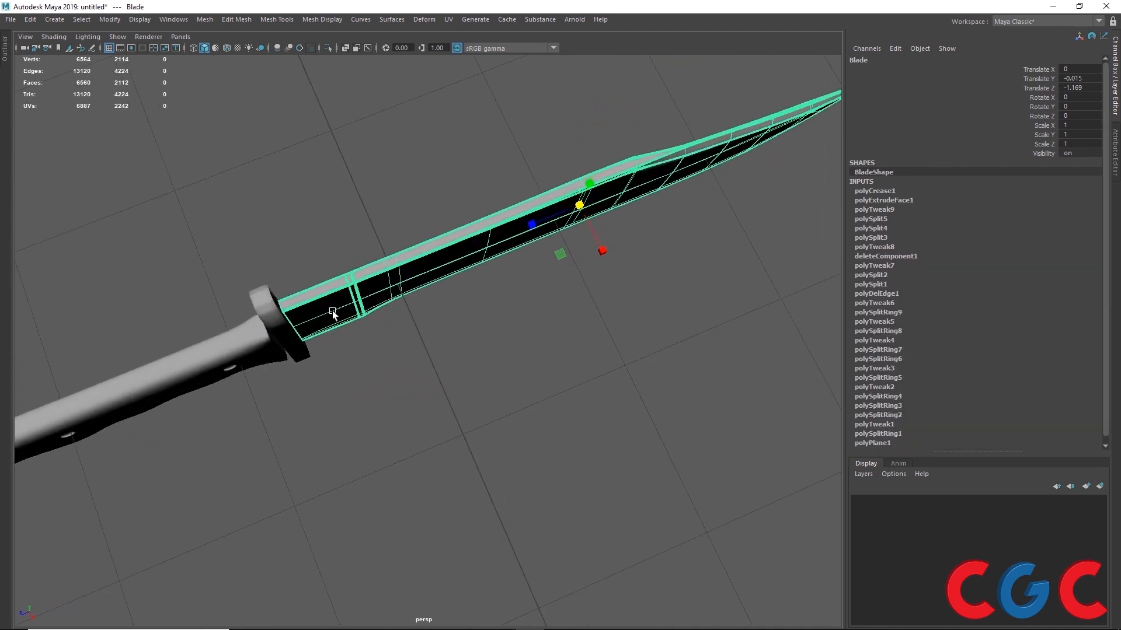
pyautogui.click(268, 300)
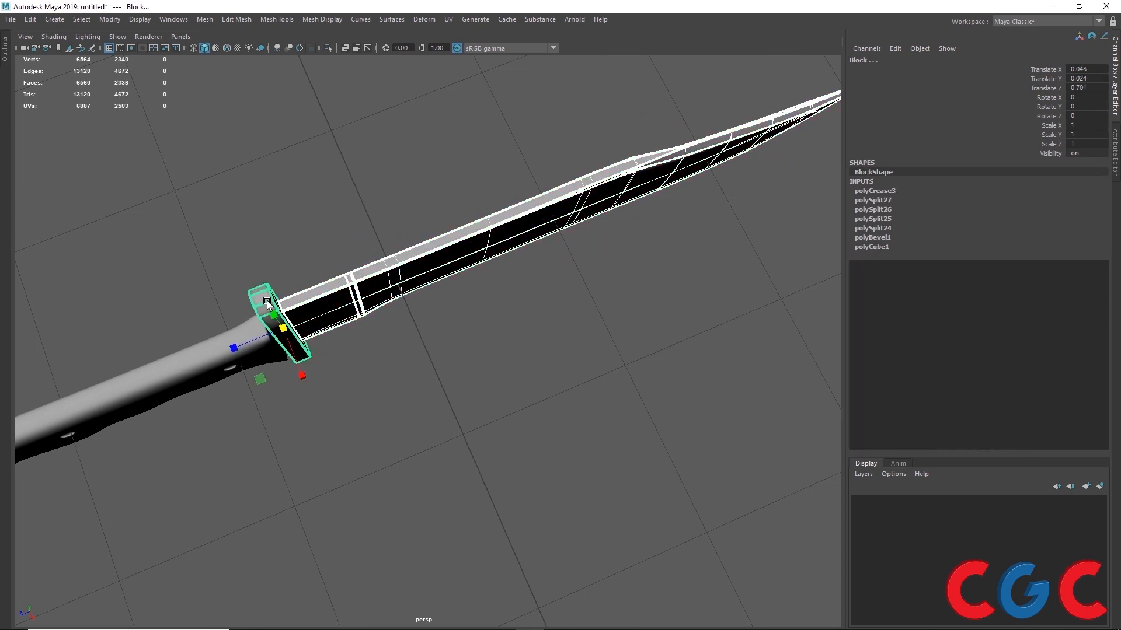
pyautogui.click(112, 21)
pyautogui.click(130, 145)
pyautogui.keyDown('alt'); pyautogui.moveTo(396, 440); pyautogui.dragTo(475, 384); pyautogui.keyUp('alt')
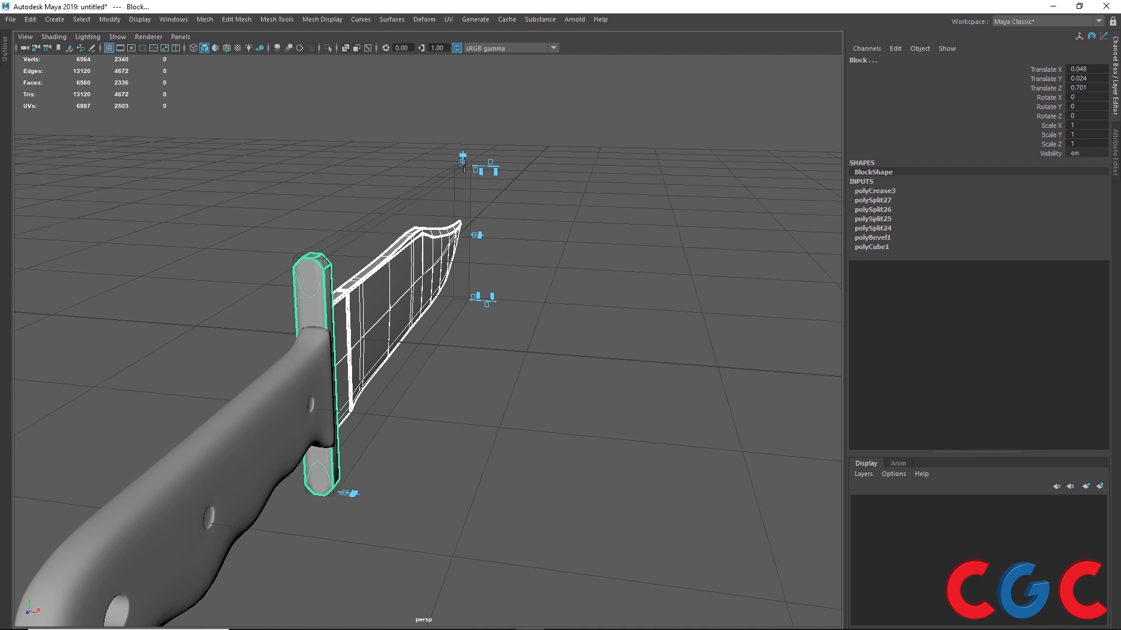
pyautogui.moveTo(545, 246)
pyautogui.keyDown('alt'); pyautogui.mouseDown()
pyautogui.moveTo(536, 244)
pyautogui.moveTo(561, 257)
pyautogui.mouseUp(); pyautogui.keyUp('alt')
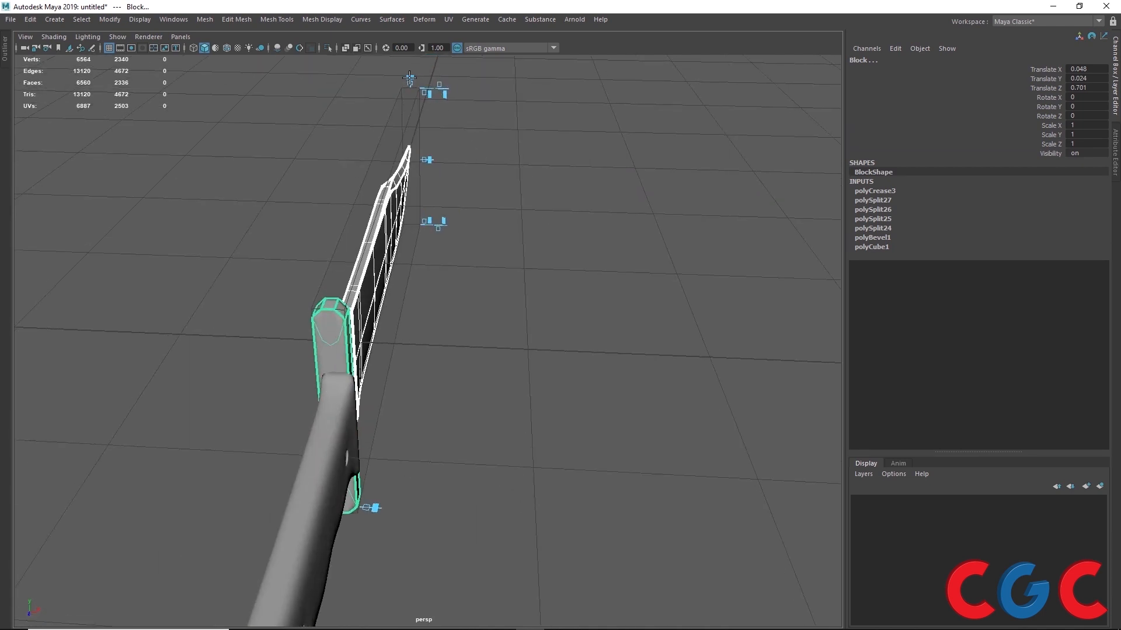
pyautogui.keyDown('alt'); pyautogui.moveTo(463, 243); pyautogui.dragTo(567, 282); pyautogui.keyUp('alt')
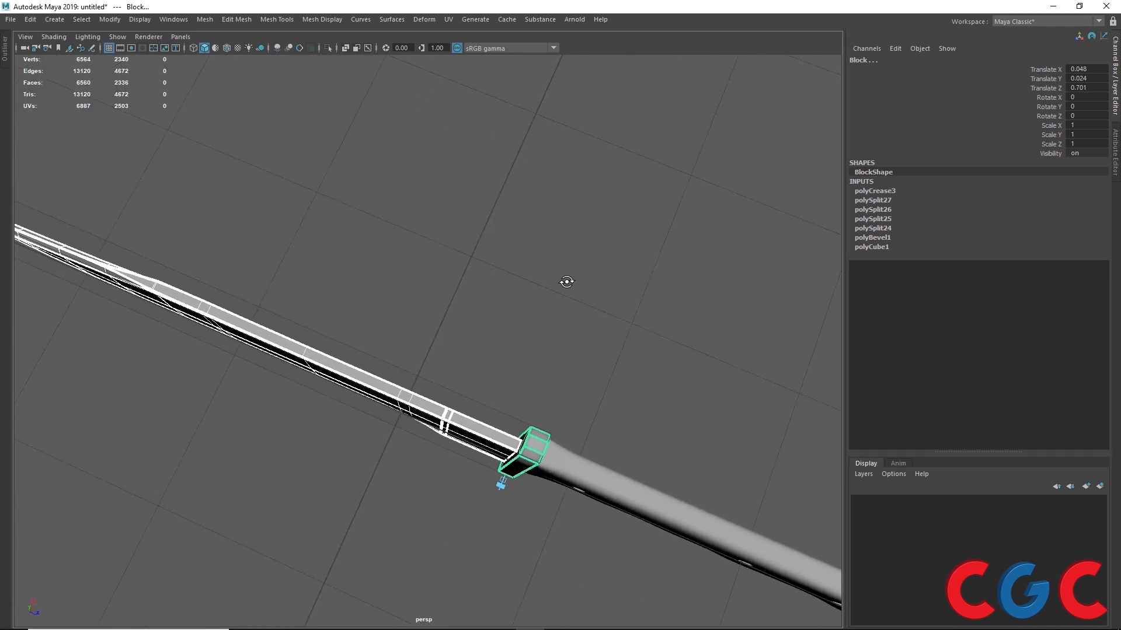
pyautogui.keyDown('alt'); pyautogui.moveTo(674, 367); pyautogui.dragTo(502, 307); pyautogui.keyUp('alt')
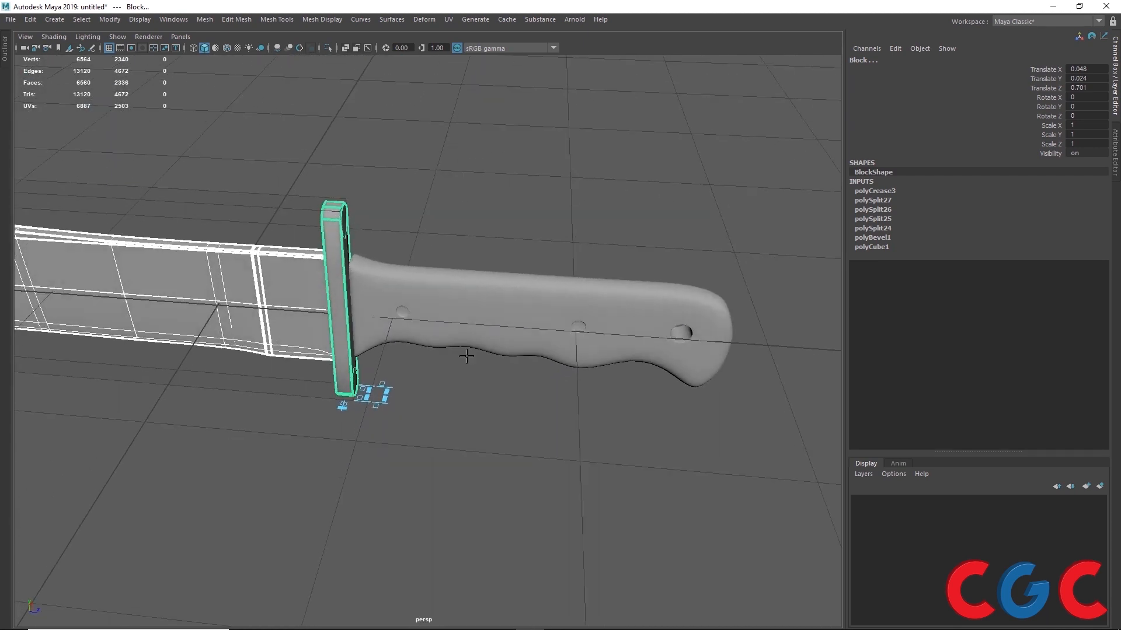
# - Select the handle and the guard, and center the handle sideways on the guard with the Align Tool
pyautogui.click(502, 307)
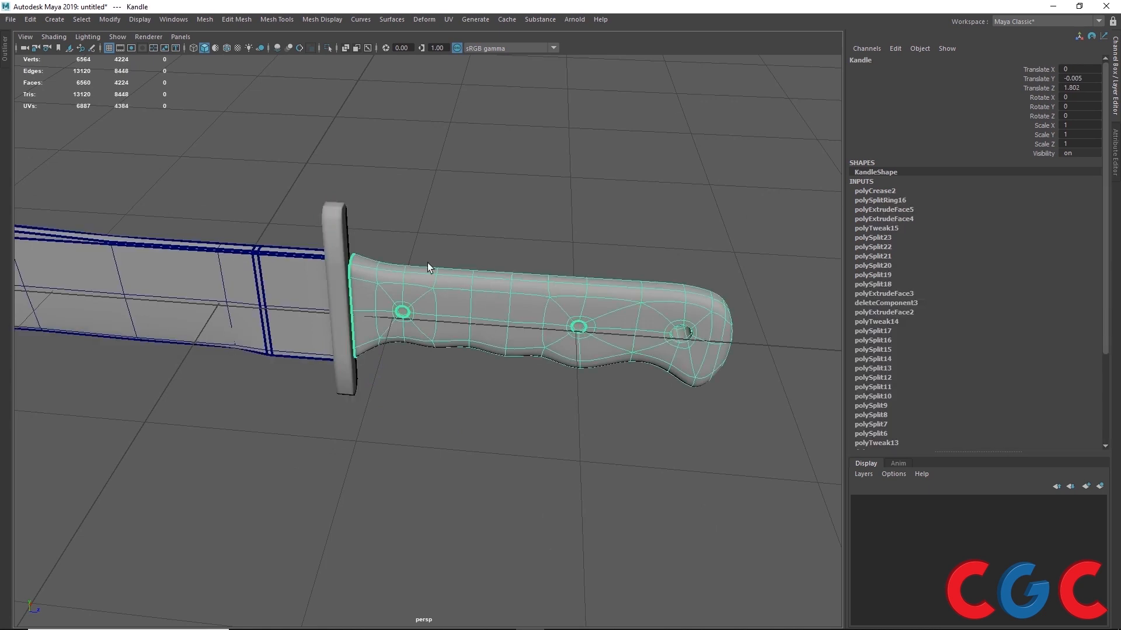
pyautogui.click(341, 226)
pyautogui.keyDown('alt'); pyautogui.moveTo(390, 233); pyautogui.dragTo(429, 259); pyautogui.keyUp('alt')
pyautogui.click(109, 19)
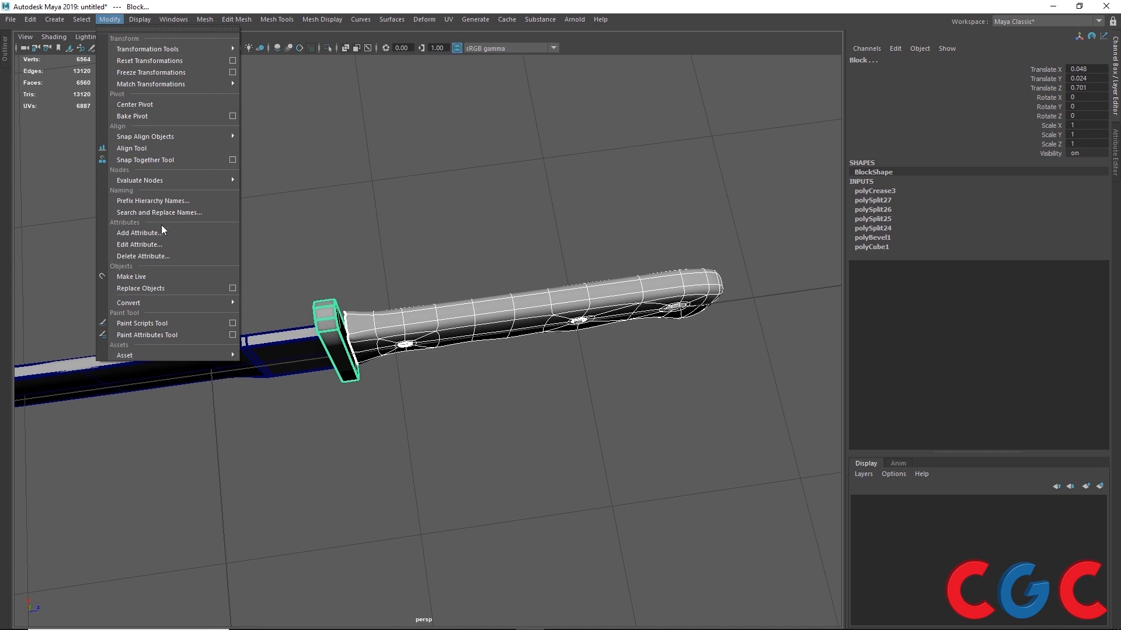
pyautogui.click(147, 148)
pyautogui.keyDown('alt'); pyautogui.moveTo(343, 421); pyautogui.dragTo(455, 354); pyautogui.keyUp('alt')
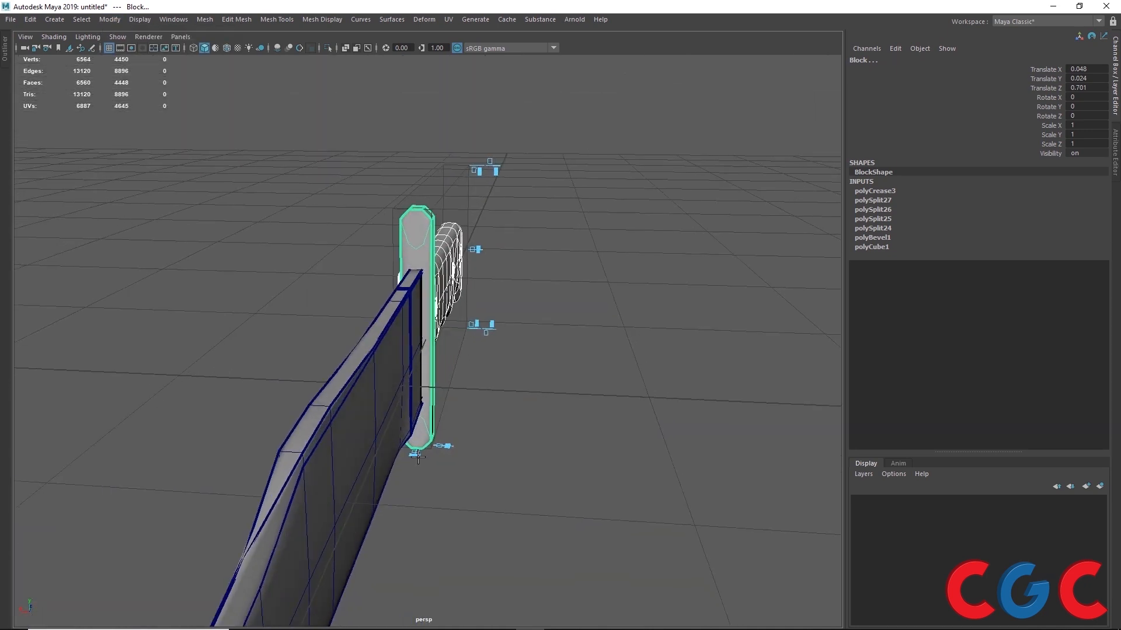
pyautogui.click(416, 453)
# - Switch to the Move tool, and create a polygon cube on the grid beyond the knife's handle
pyautogui.keyDown('alt'); pyautogui.moveTo(474, 396); pyautogui.dragTo(439, 359); pyautogui.keyUp('alt')
pyautogui.keyDown('alt'); pyautogui.moveTo(529, 385); pyautogui.dragTo(398, 271); pyautogui.keyUp('alt')
pyautogui.scroll(-4, 426, 355)
pyautogui.press('w')
pyautogui.scroll(-3, 384, 250)
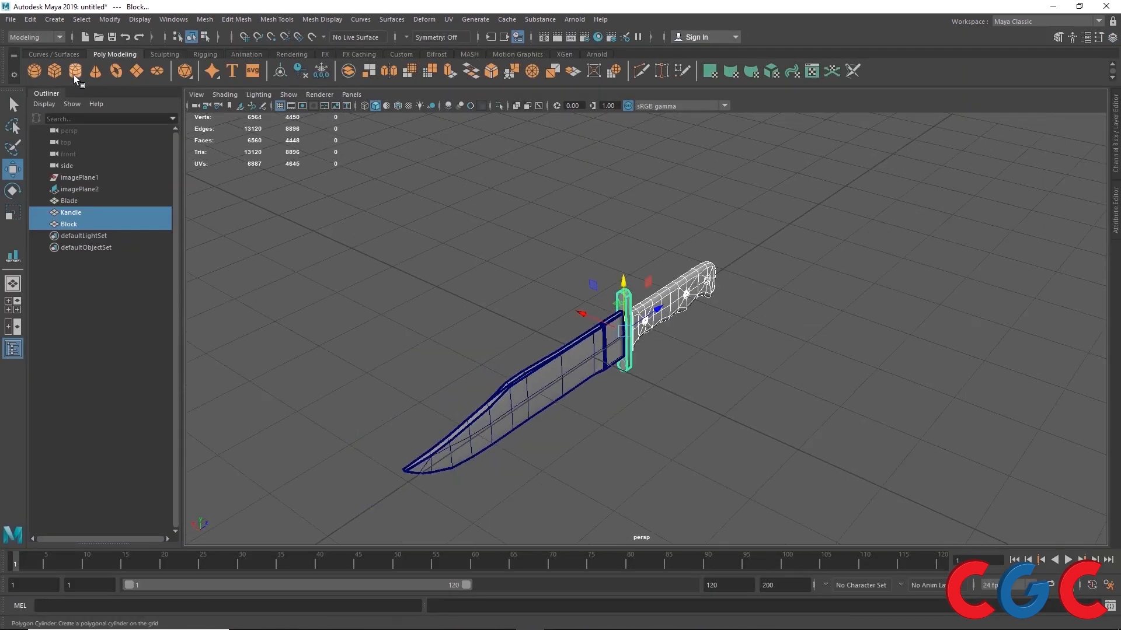
pyautogui.click(55, 71)
pyautogui.moveTo(846, 243); pyautogui.dragTo(903, 206)
pyautogui.scroll(-3, 885, 233)
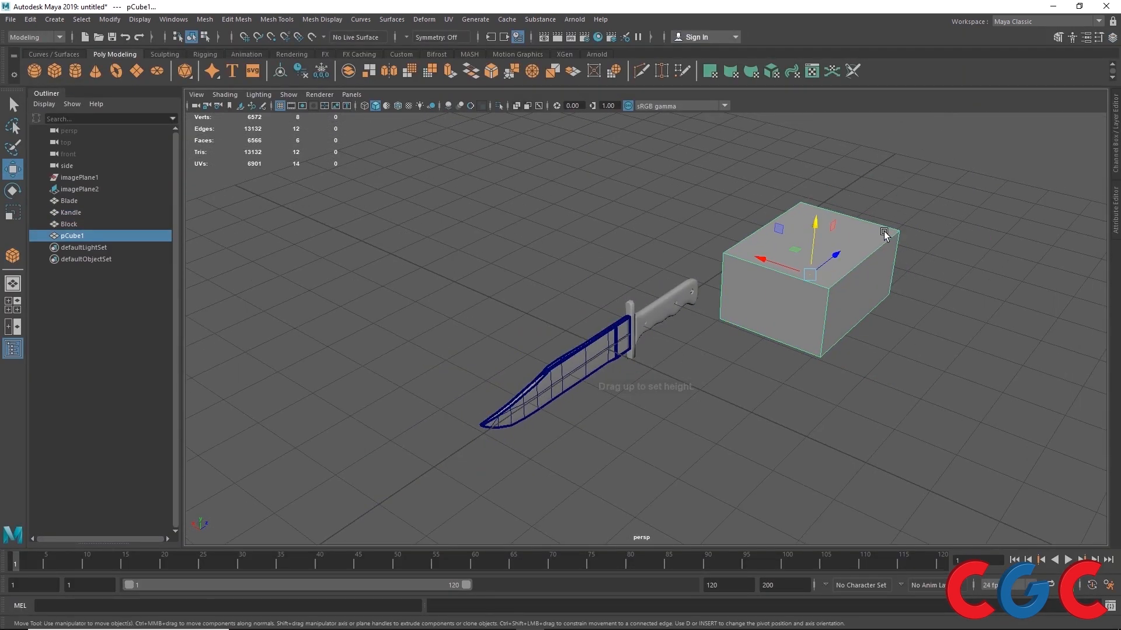
# - Create an upright polygon cylinder on the grid beside the cube, taller than the cube
pyautogui.keyDown('alt'); pyautogui.moveTo(811, 296); pyautogui.dragTo(758, 302); pyautogui.keyUp('alt')
pyautogui.click(74, 71)
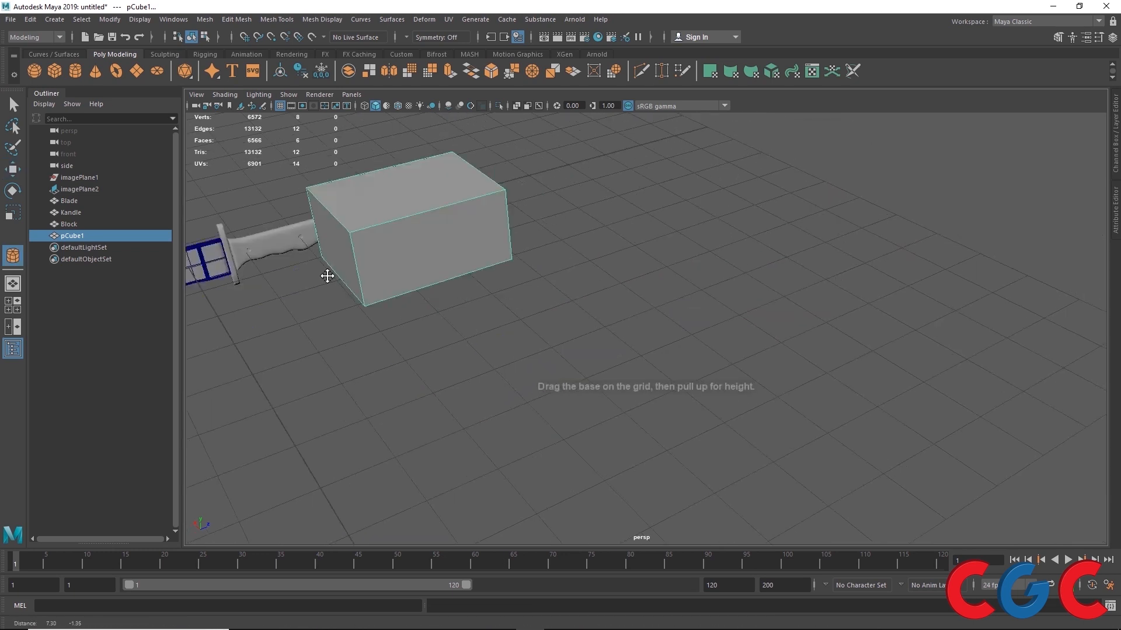
pyautogui.moveTo(616, 316); pyautogui.dragTo(667, 309)
pyautogui.moveTo(664, 241); pyautogui.dragTo(665, 187)
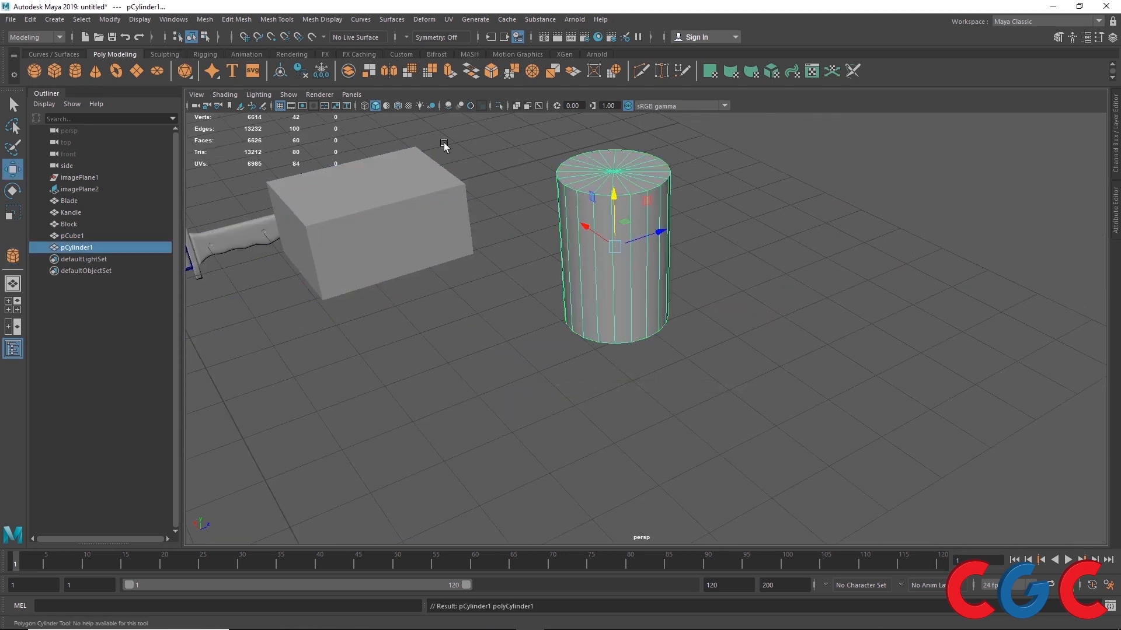
# - Select the cylinder and the cube as target, and use the Align Tool to center the cylinder across the cube's width
pyautogui.keyDown('alt'); pyautogui.moveTo(384, 236); pyautogui.dragTo(587, 233, button='middle'); pyautogui.keyUp('alt')
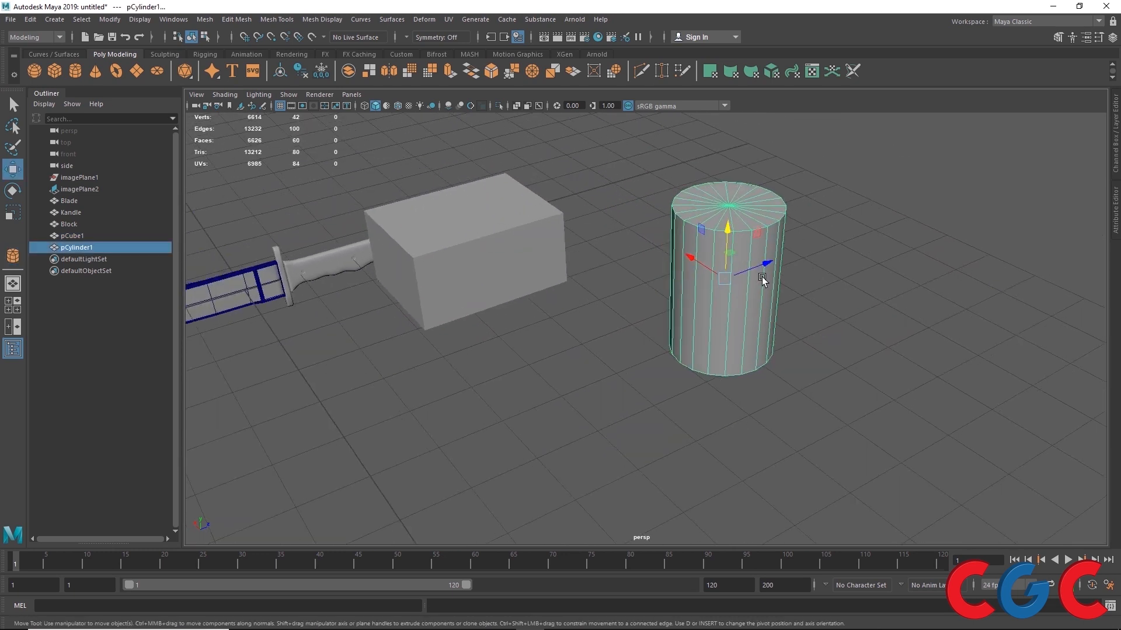
pyautogui.click(475, 251)
pyautogui.click(757, 269)
pyautogui.keyDown('shift'); pyautogui.click(508, 243); pyautogui.keyUp('shift')
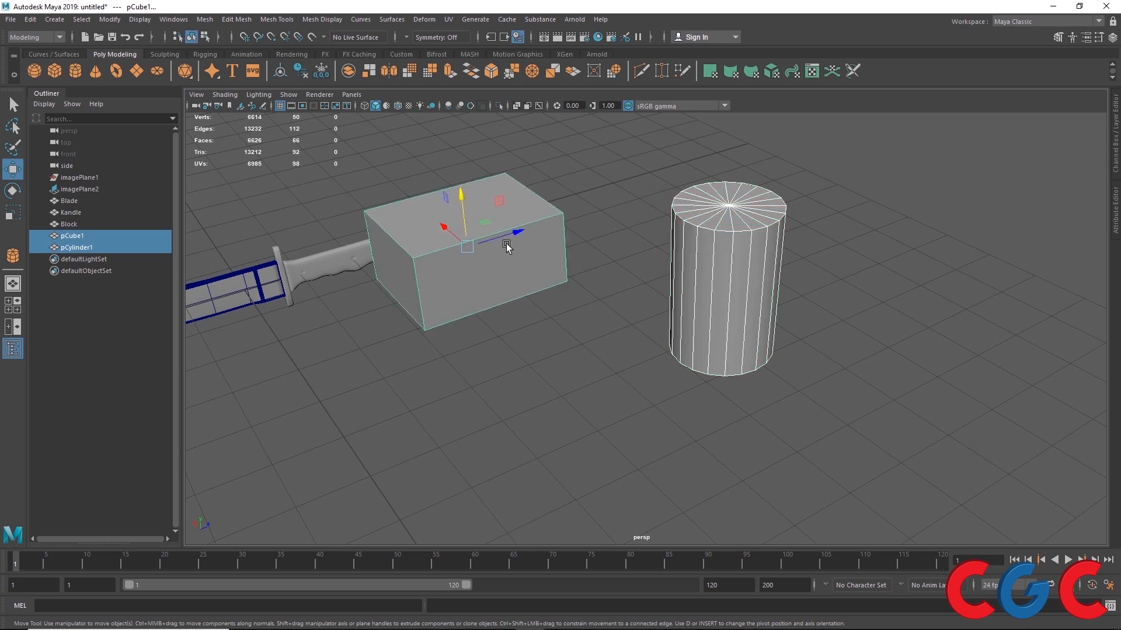
pyautogui.click(109, 19)
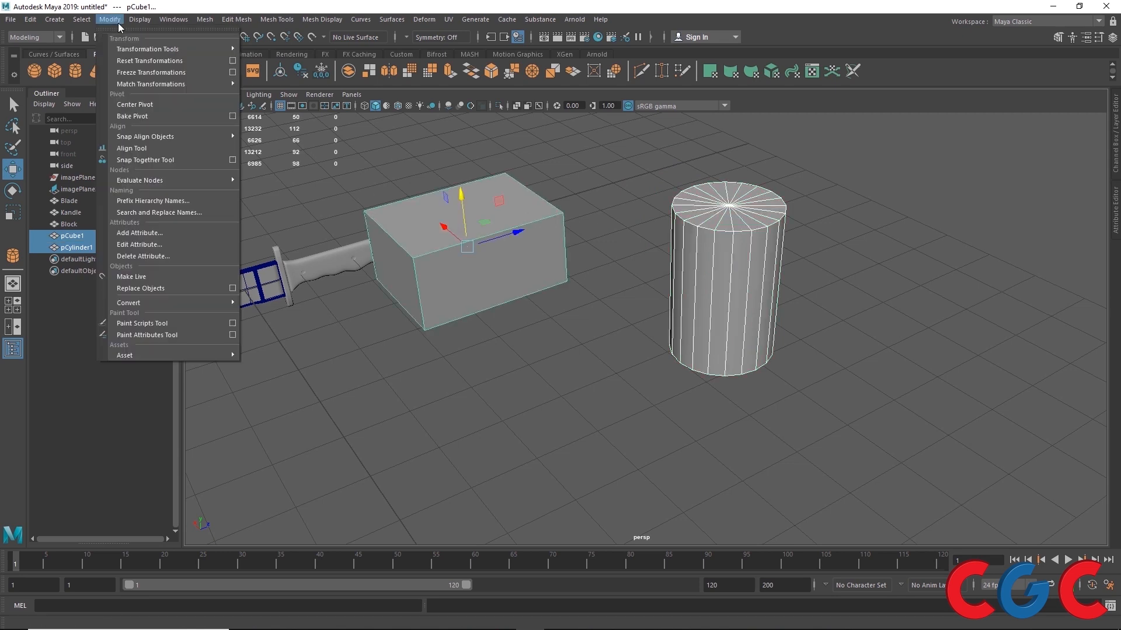
pyautogui.click(124, 160)
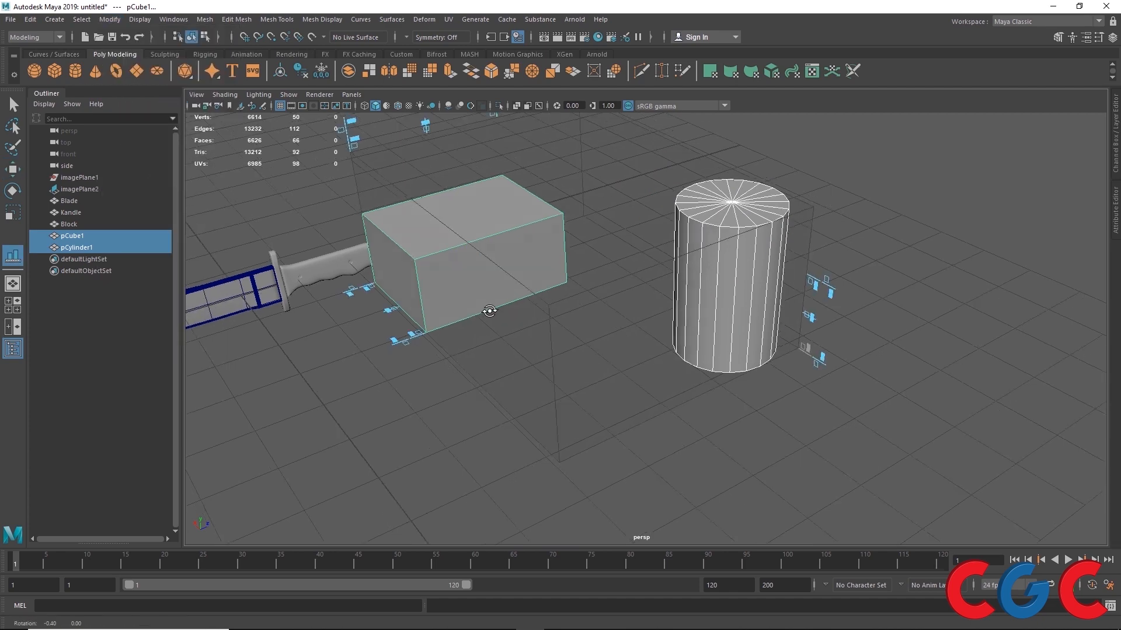
pyautogui.keyDown('alt'); pyautogui.moveTo(487, 313); pyautogui.dragTo(486, 229); pyautogui.keyUp('alt')
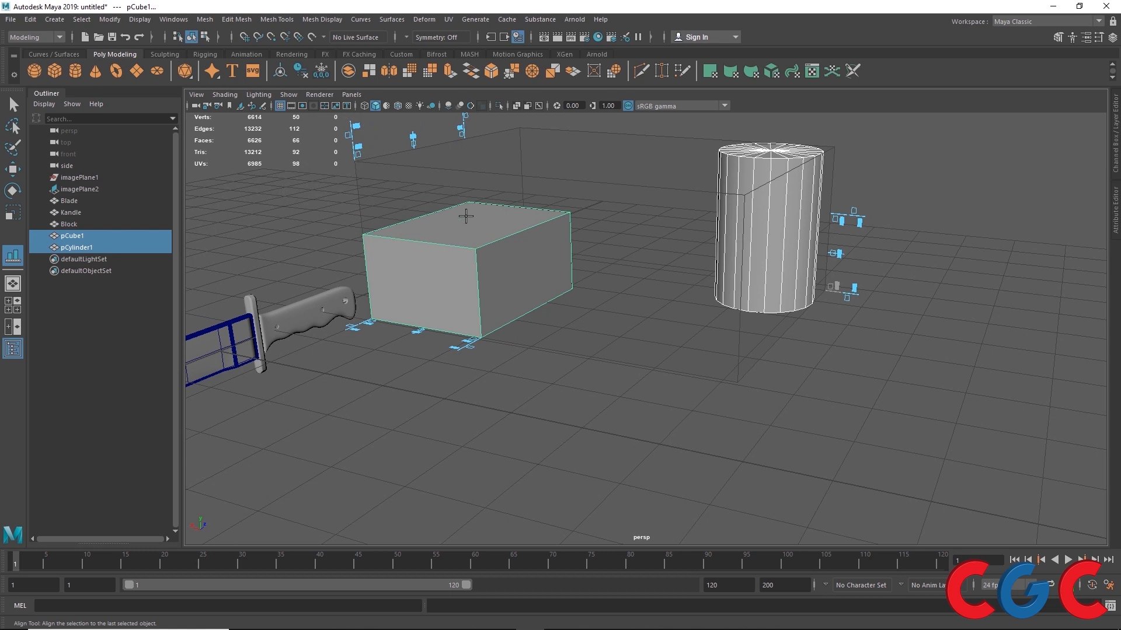
pyautogui.keyDown('alt'); pyautogui.moveTo(465, 217); pyautogui.dragTo(396, 253); pyautogui.keyUp('alt')
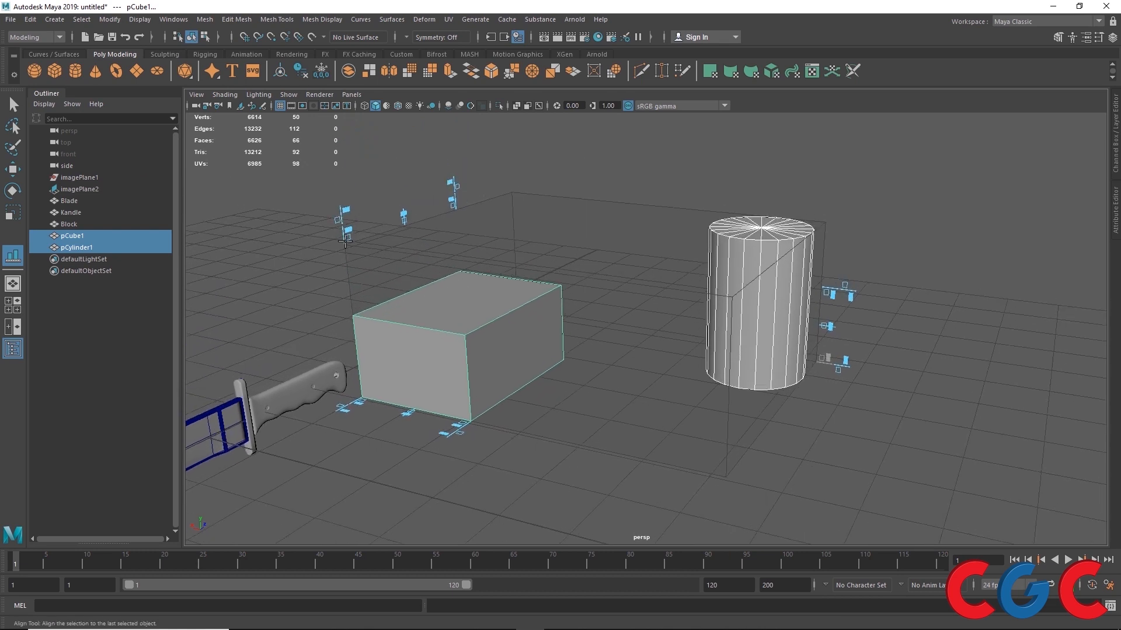
pyautogui.keyDown('alt'); pyautogui.moveTo(450, 294); pyautogui.dragTo(508, 305); pyautogui.keyUp('alt')
pyautogui.keyDown('alt'); pyautogui.moveTo(546, 413); pyautogui.dragTo(567, 400); pyautogui.keyUp('alt')
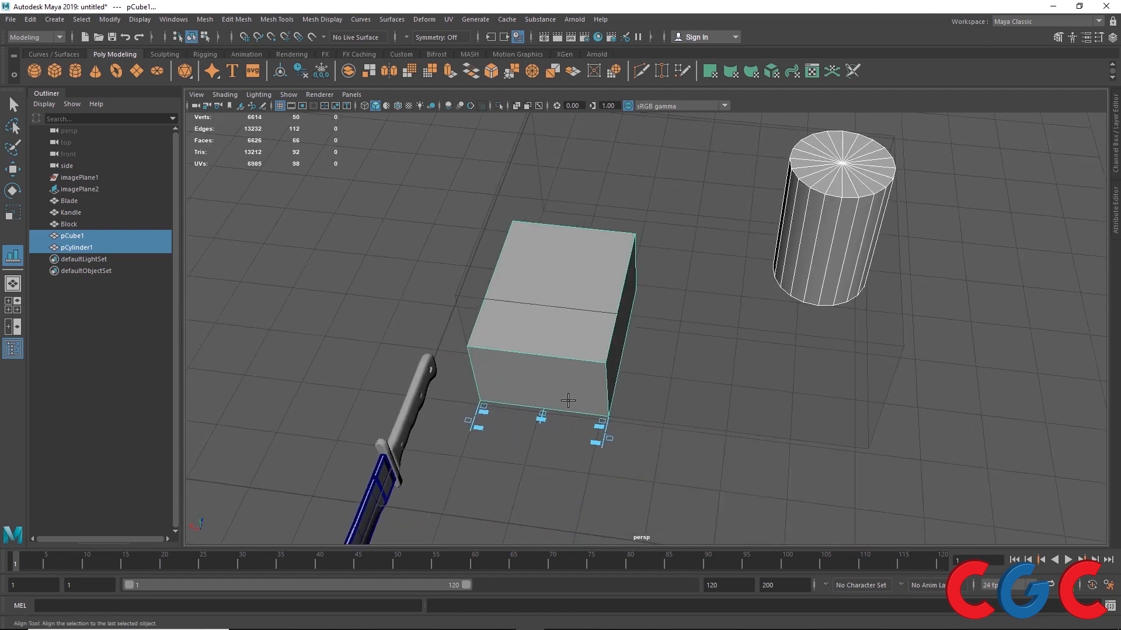
pyautogui.click(542, 418)
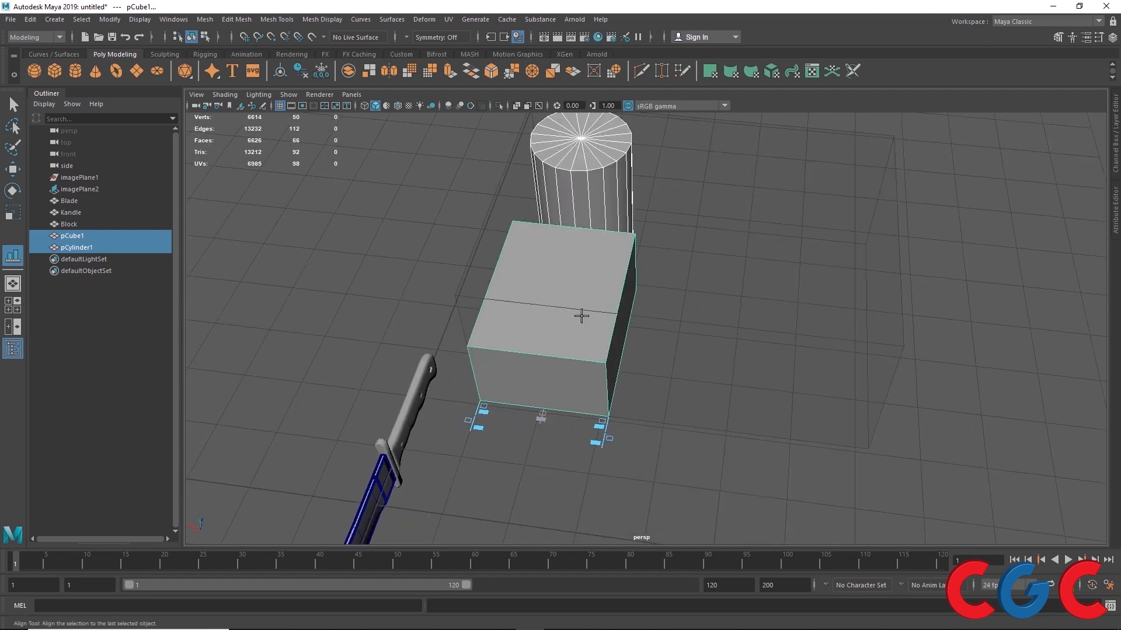
# - Try aligning the cylinder to the cube's end, center it along the cube's length instead, and return to the Move tool
pyautogui.keyDown('alt'); pyautogui.moveTo(544, 356); pyautogui.dragTo(569, 304); pyautogui.keyUp('alt')
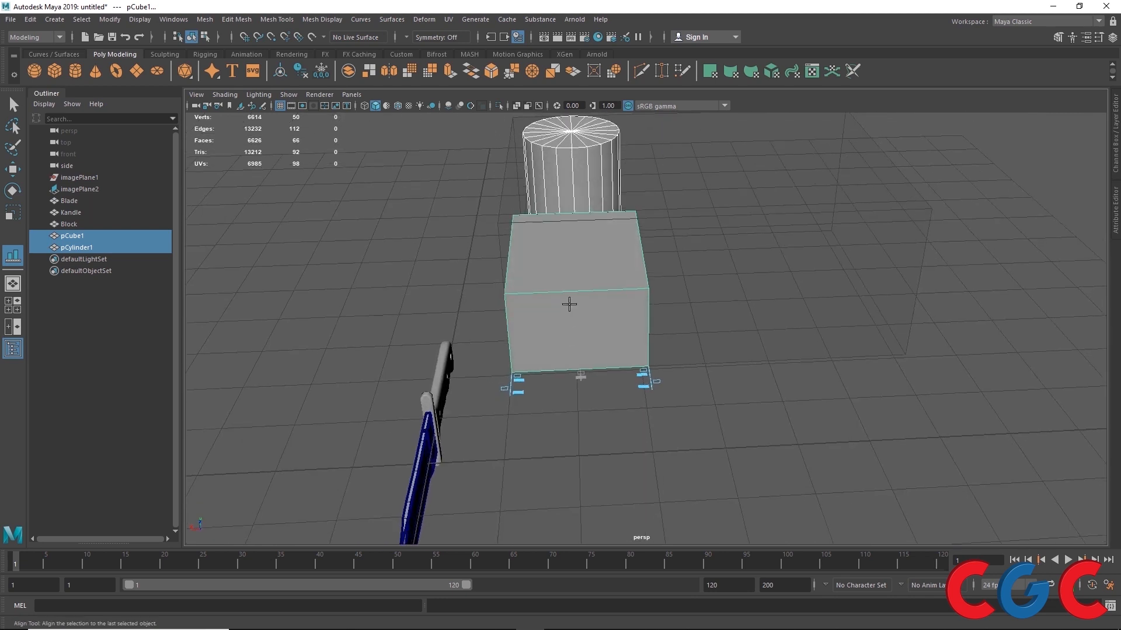
pyautogui.keyDown('alt'); pyautogui.moveTo(749, 330); pyautogui.dragTo(635, 407); pyautogui.keyUp('alt')
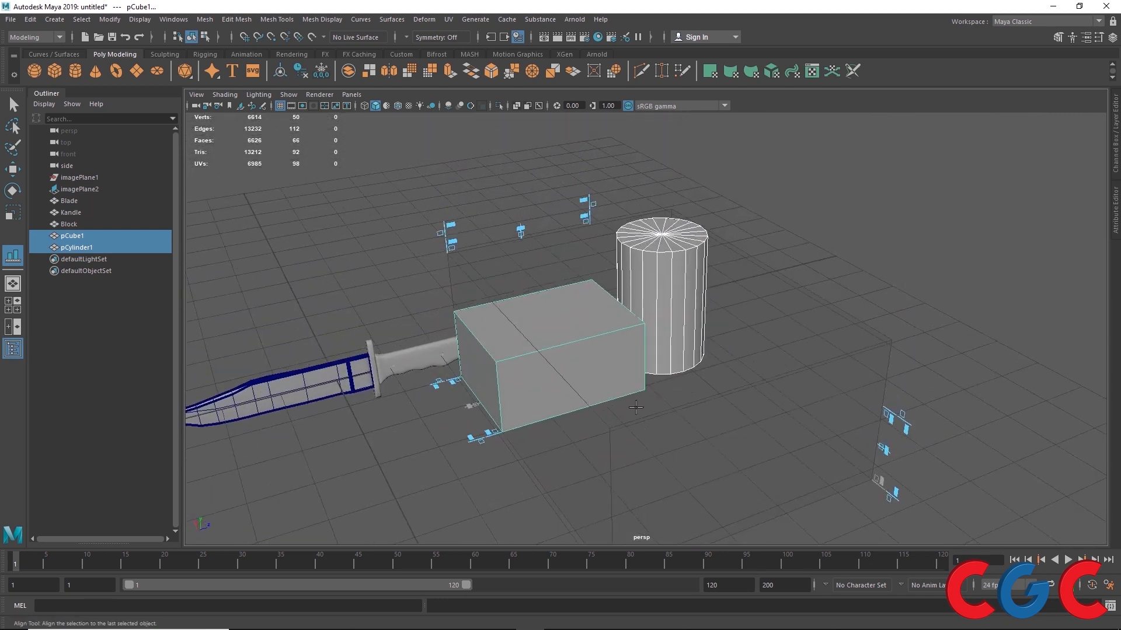
pyautogui.click(521, 229)
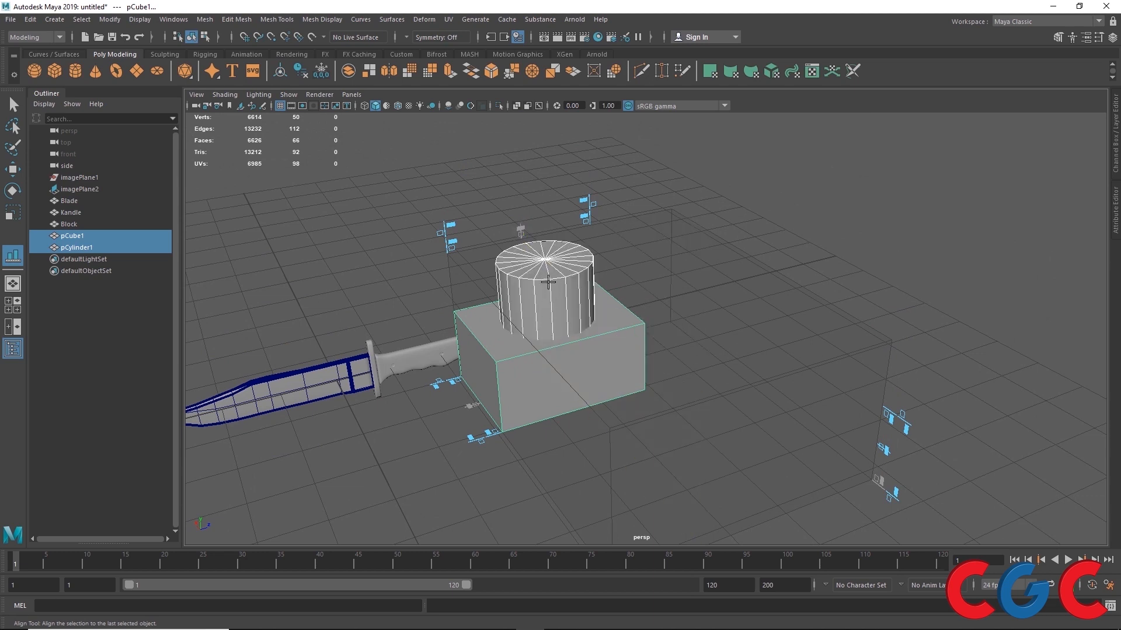
pyautogui.click(583, 200)
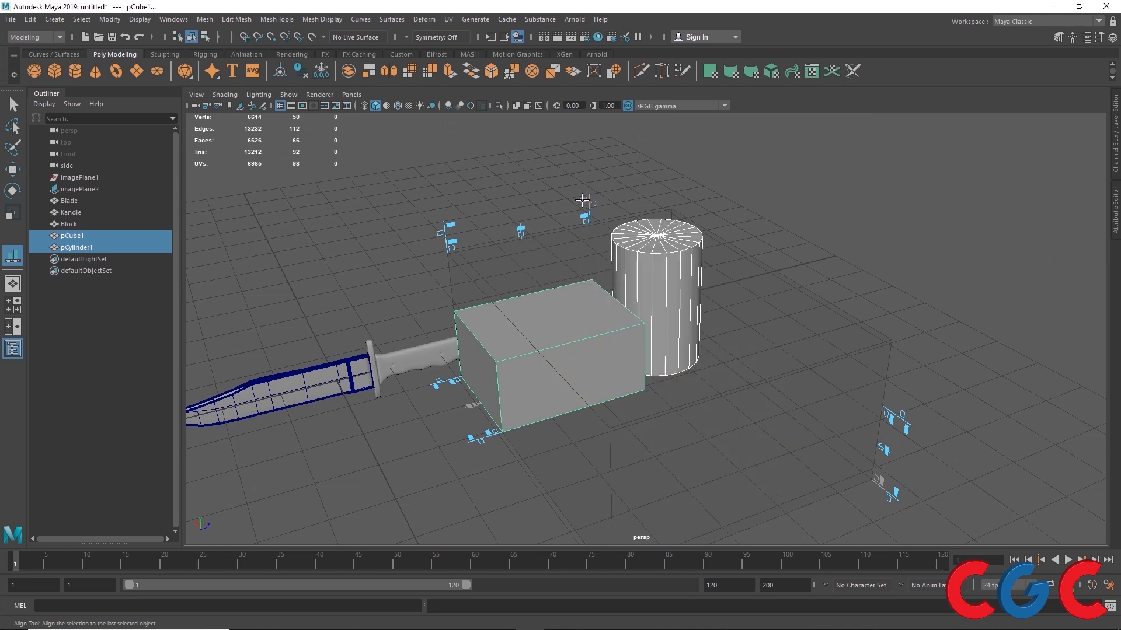
pyautogui.click(521, 229)
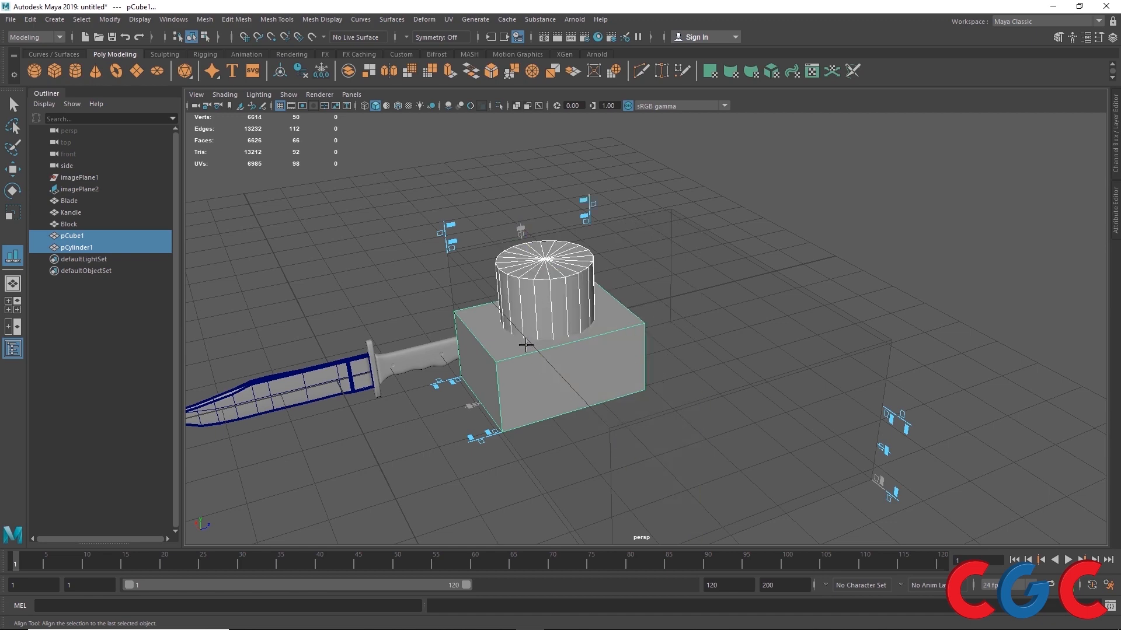
pyautogui.keyDown('alt'); pyautogui.moveTo(526, 345); pyautogui.dragTo(630, 340); pyautogui.keyUp('alt')
pyautogui.keyDown('alt'); pyautogui.moveTo(643, 386); pyautogui.dragTo(581, 342); pyautogui.keyUp('alt')
pyautogui.moveTo(579, 297); pyautogui.dragTo(590, 312, button='right')
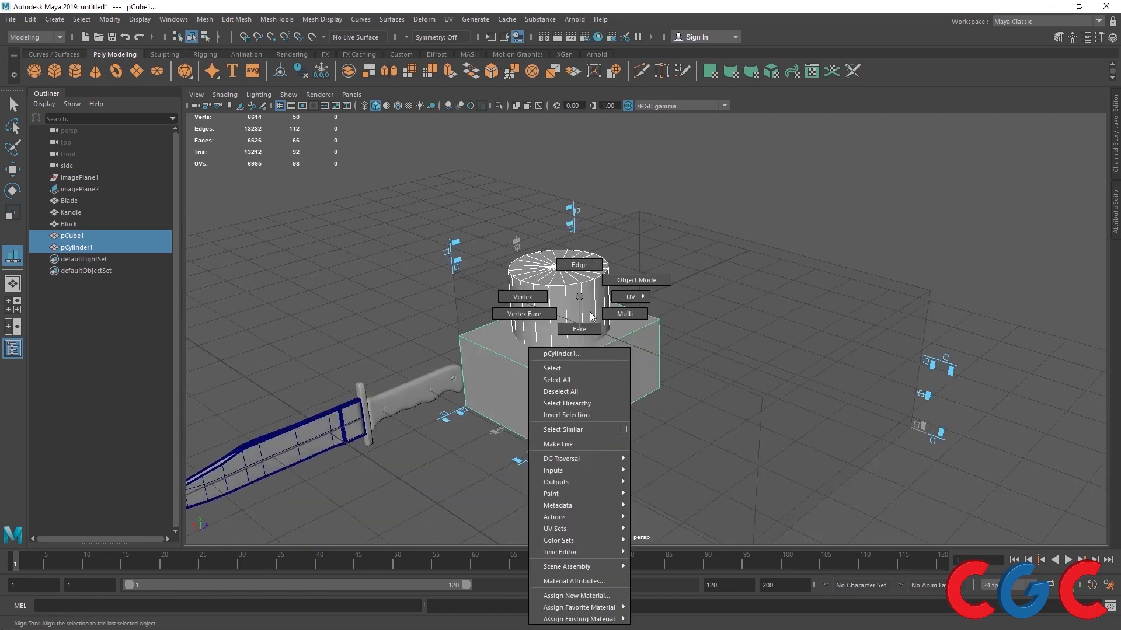
pyautogui.press('w')
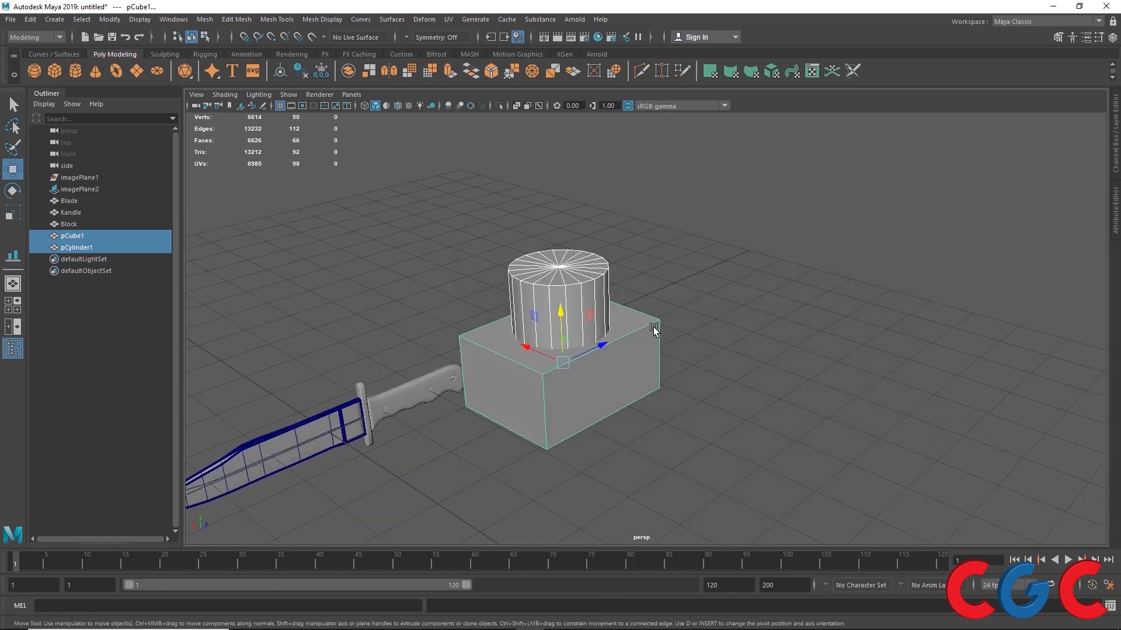
# - Delete the demonstration cube and cylinder from the scene and clear the selection on the knife
pyautogui.press('Delete')
pyautogui.keyDown('alt'); pyautogui.moveTo(545, 373); pyautogui.dragTo(740, 202); pyautogui.keyUp('alt')
pyautogui.scroll(2, 670, 219)
pyautogui.click(670, 218)
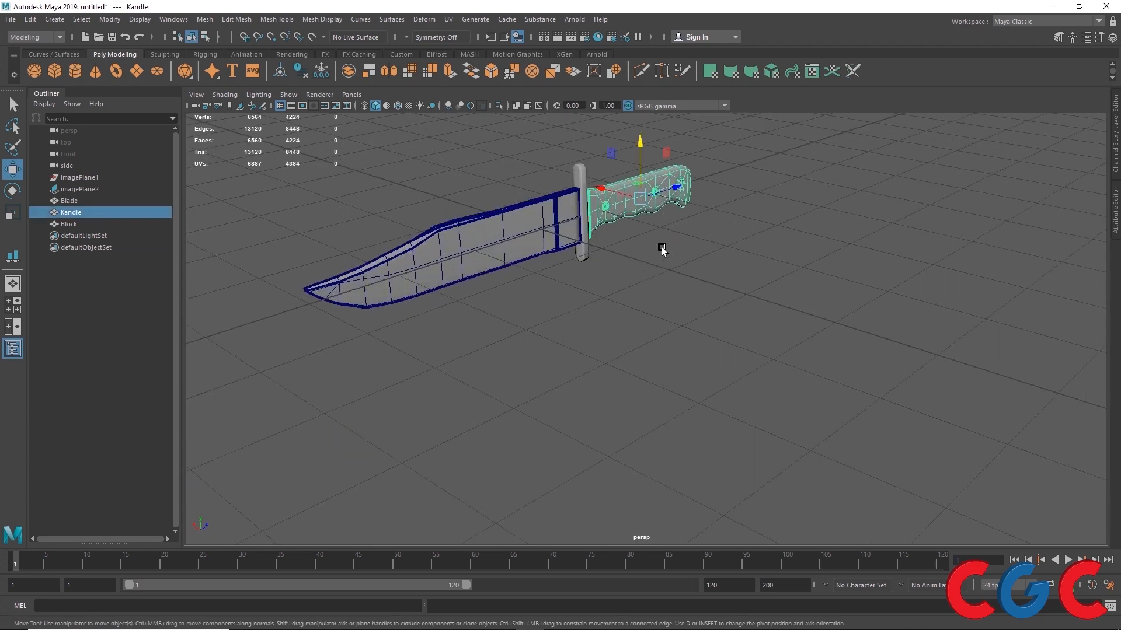
pyautogui.keyDown('alt'); pyautogui.moveTo(661, 247); pyautogui.dragTo(683, 379); pyautogui.keyUp('alt')
pyautogui.click(683, 380)
# - Convert the smooth mesh preview to polygons on the blade, the guard and the handle
pyautogui.click(731, 247)
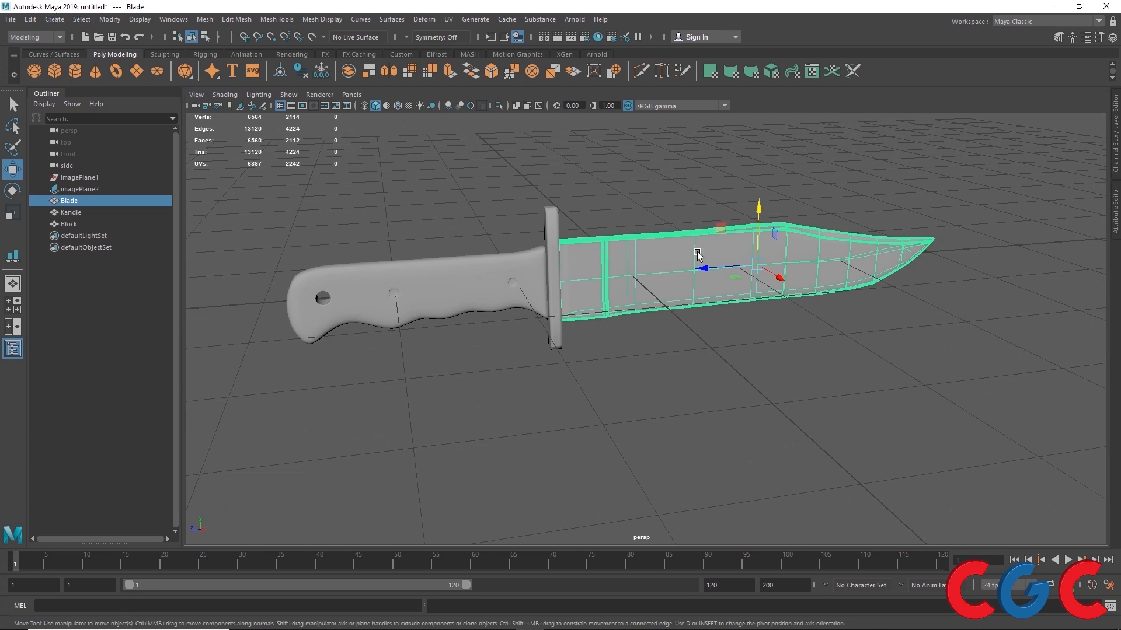
pyautogui.scroll(3, 661, 232)
pyautogui.click(111, 19)
pyautogui.moveTo(167, 303)
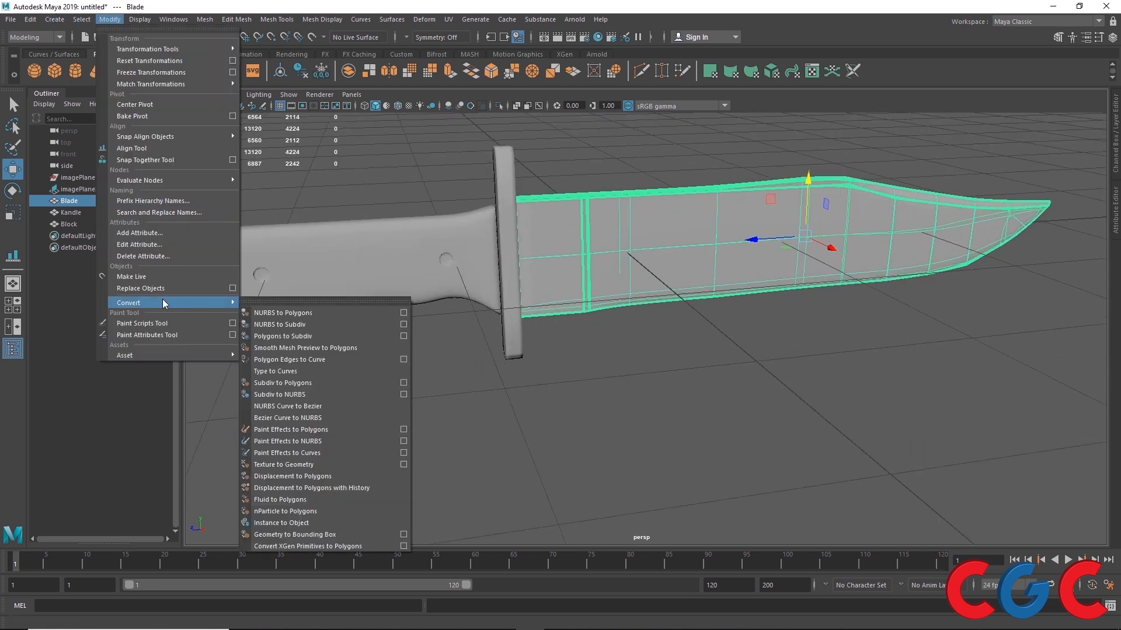
pyautogui.click(284, 349)
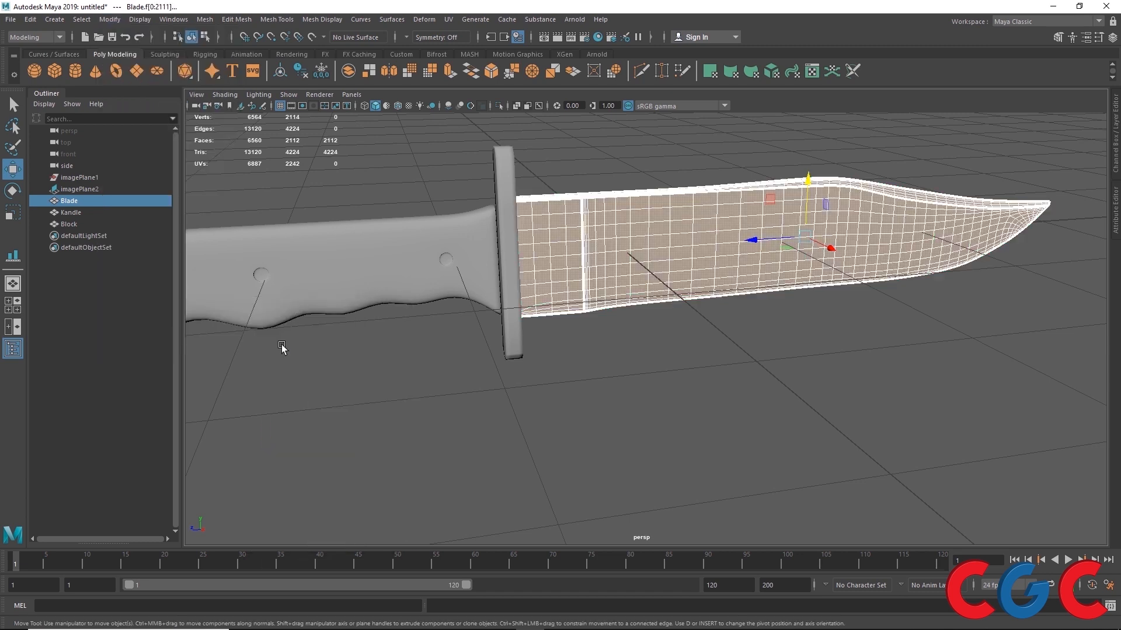
pyautogui.click(503, 177)
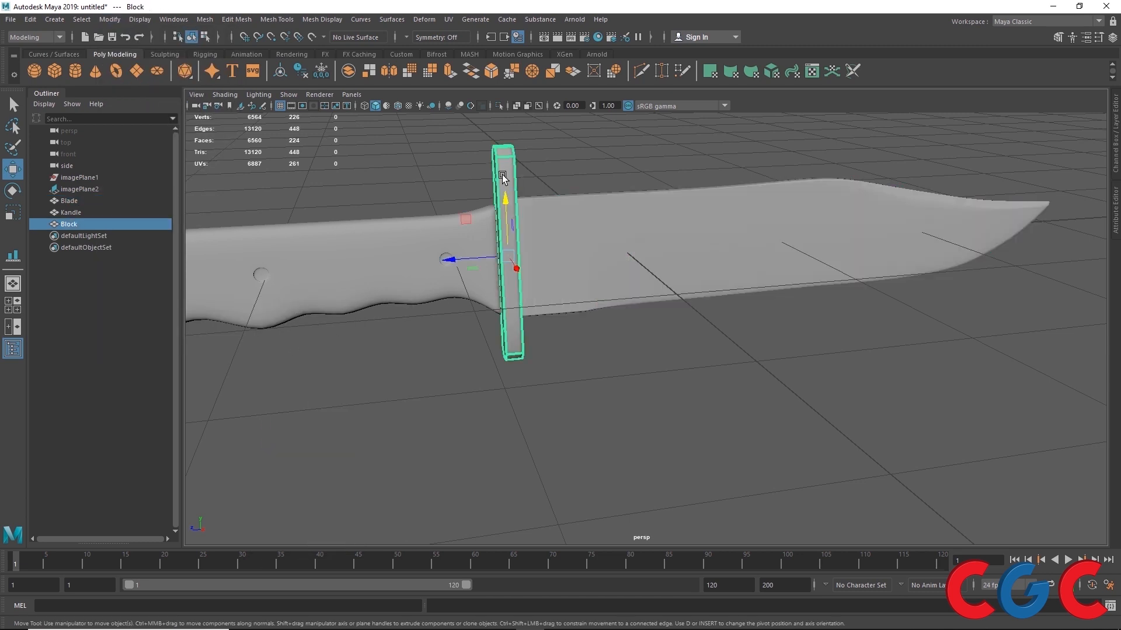
pyautogui.press('g')
pyautogui.click(346, 255)
pyautogui.press('g')
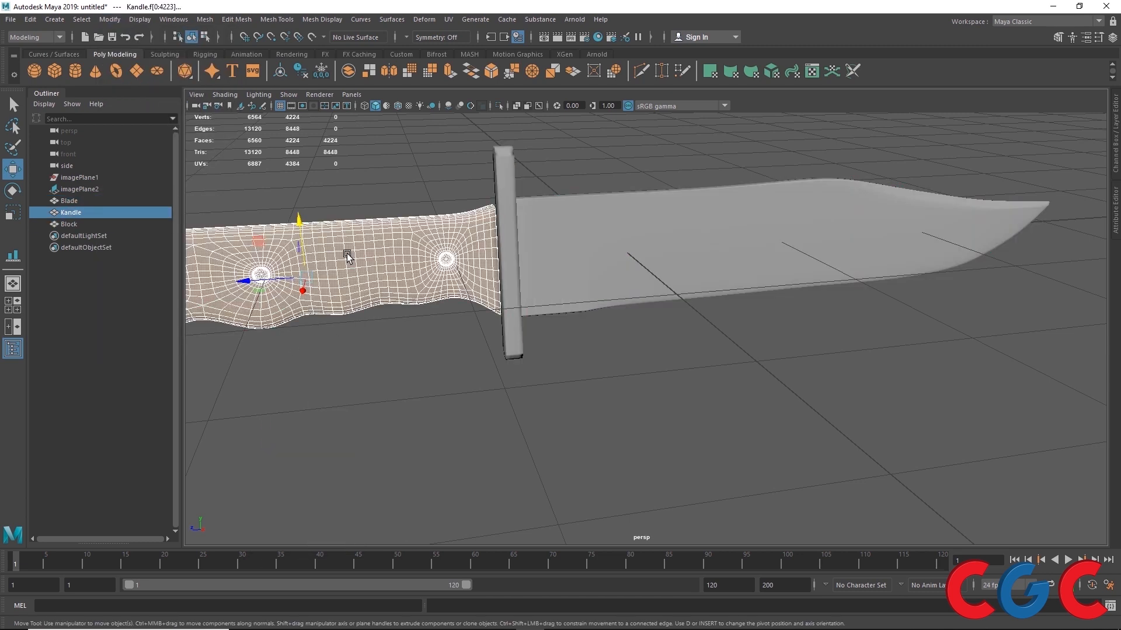
# - Examine the handle's converted polygon mesh around the rivets, the lanyard hole and the guard
pyautogui.click(360, 407)
pyautogui.keyDown('alt'); pyautogui.moveTo(328, 271); pyautogui.dragTo(503, 257, button='middle'); pyautogui.keyUp('alt')
pyautogui.click(503, 258)
pyautogui.scroll(5, 307, 258)
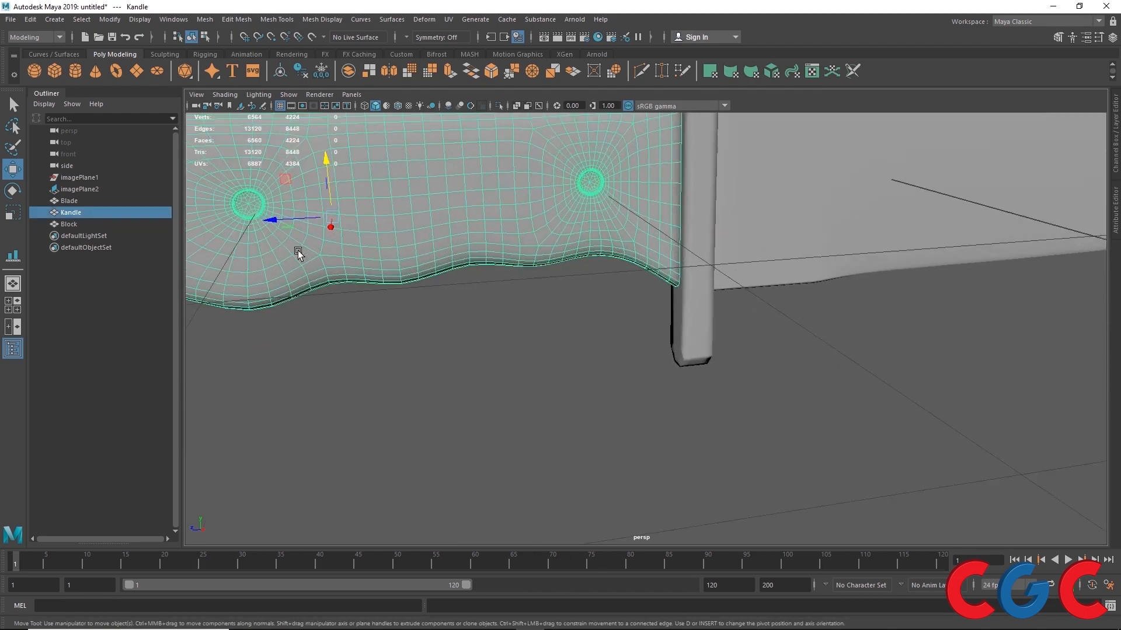
pyautogui.keyDown('alt'); pyautogui.moveTo(298, 250); pyautogui.dragTo(584, 323, button='middle'); pyautogui.keyUp('alt')
pyautogui.scroll(3, 287, 255)
pyautogui.keyDown('alt'); pyautogui.moveTo(288, 255); pyautogui.dragTo(817, 304, button='middle'); pyautogui.keyUp('alt')
pyautogui.scroll(5, 496, 309)
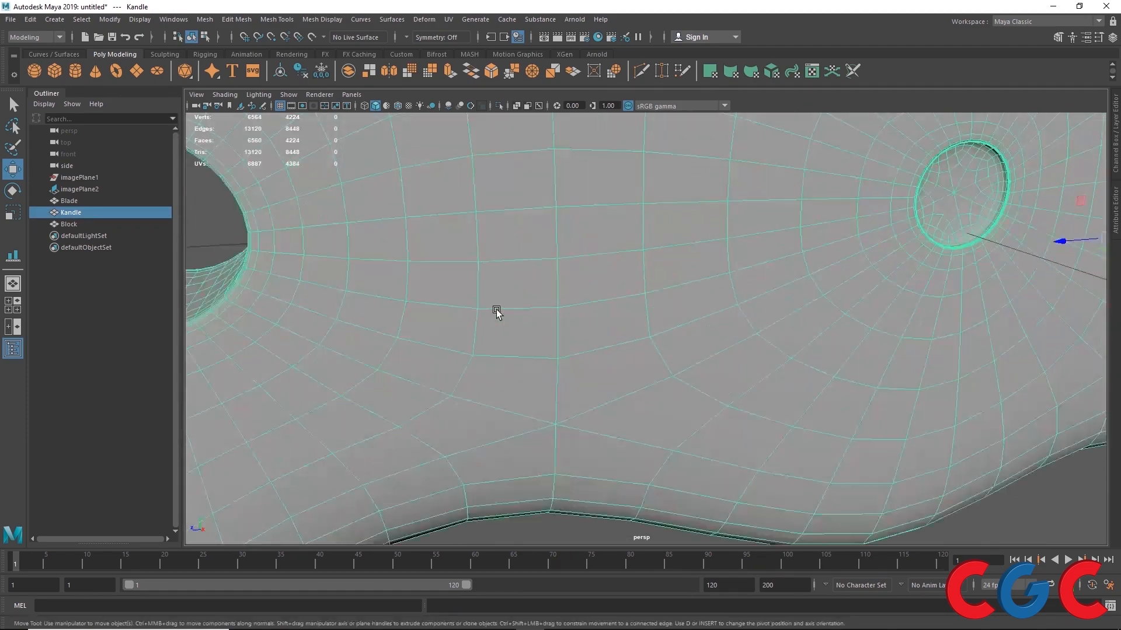
pyautogui.scroll(-5, 496, 312)
pyautogui.keyDown('alt'); pyautogui.moveTo(408, 313); pyautogui.dragTo(432, 278); pyautogui.keyUp('alt')
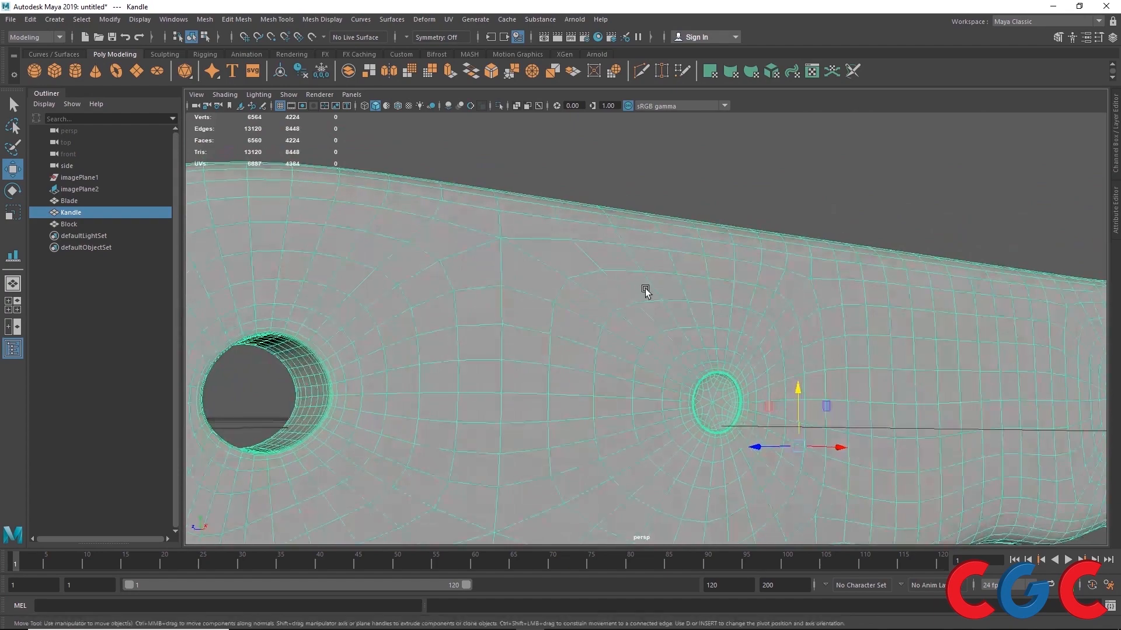
pyautogui.scroll(-5, 646, 292)
pyautogui.keyDown('alt'); pyautogui.moveTo(559, 342); pyautogui.dragTo(421, 353); pyautogui.keyUp('alt')
pyautogui.keyDown('alt'); pyautogui.moveTo(813, 334); pyautogui.dragTo(372, 319, button='middle'); pyautogui.keyUp('alt')
pyautogui.scroll(-2, 632, 341)
pyautogui.keyDown('alt'); pyautogui.moveTo(633, 341); pyautogui.dragTo(345, 309, button='middle'); pyautogui.keyUp('alt')
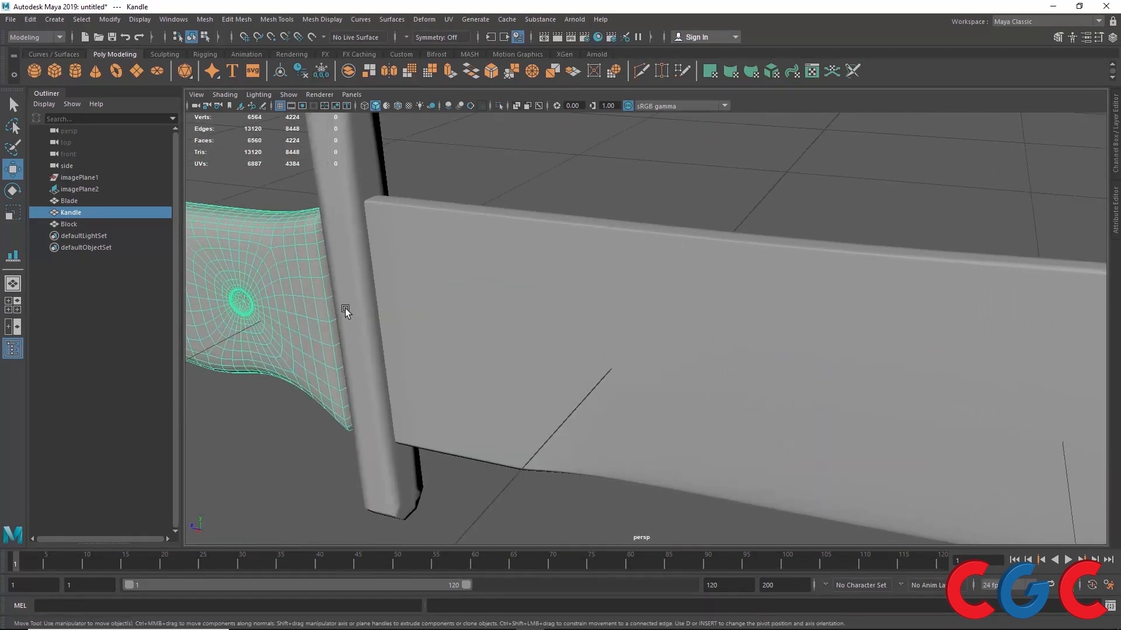
# - Select the blade and examine its converted polygon mesh from the guard to the tip
pyautogui.click(566, 294)
pyautogui.keyDown('alt'); pyautogui.moveTo(703, 323); pyautogui.dragTo(458, 289, button='middle'); pyautogui.keyUp('alt')
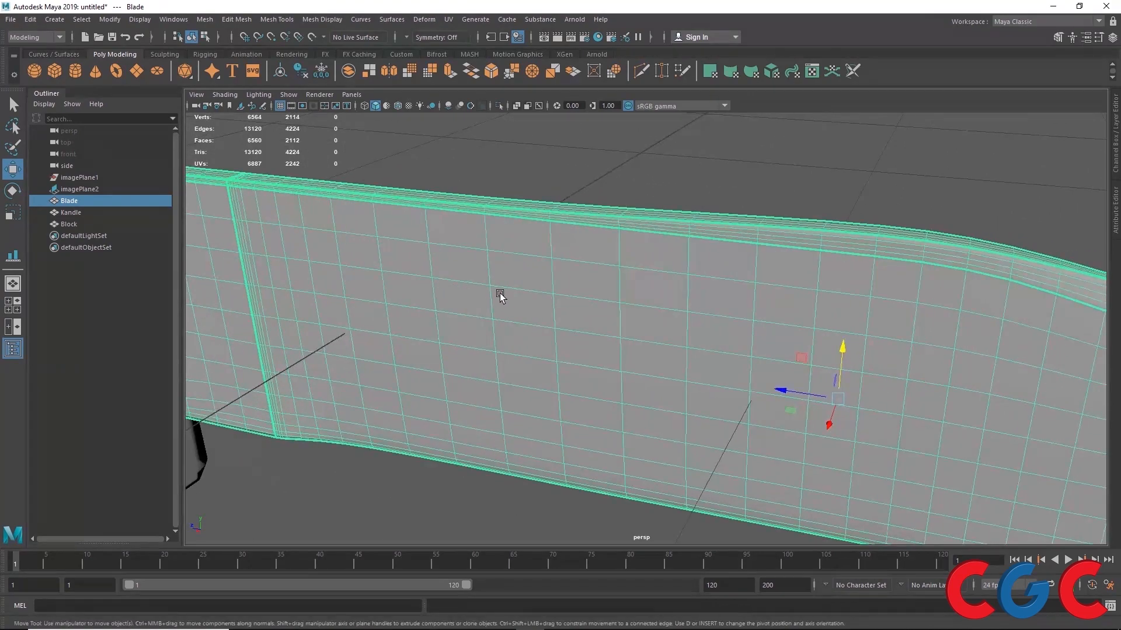
pyautogui.keyDown('alt'); pyautogui.moveTo(862, 397); pyautogui.dragTo(206, 236, button='middle'); pyautogui.keyUp('alt')
pyautogui.scroll(-2, 580, 245)
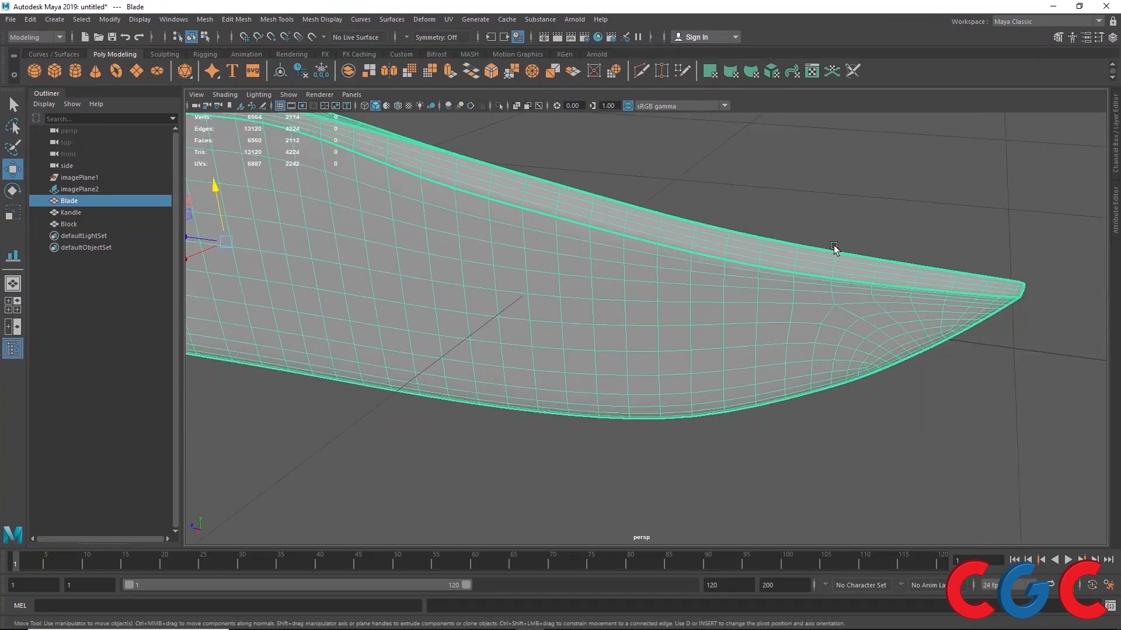
pyautogui.keyDown('alt'); pyautogui.moveTo(867, 288); pyautogui.dragTo(884, 206); pyautogui.keyUp('alt')
pyautogui.keyDown('alt'); pyautogui.moveTo(524, 268); pyautogui.dragTo(691, 433, button='middle'); pyautogui.keyUp('alt')
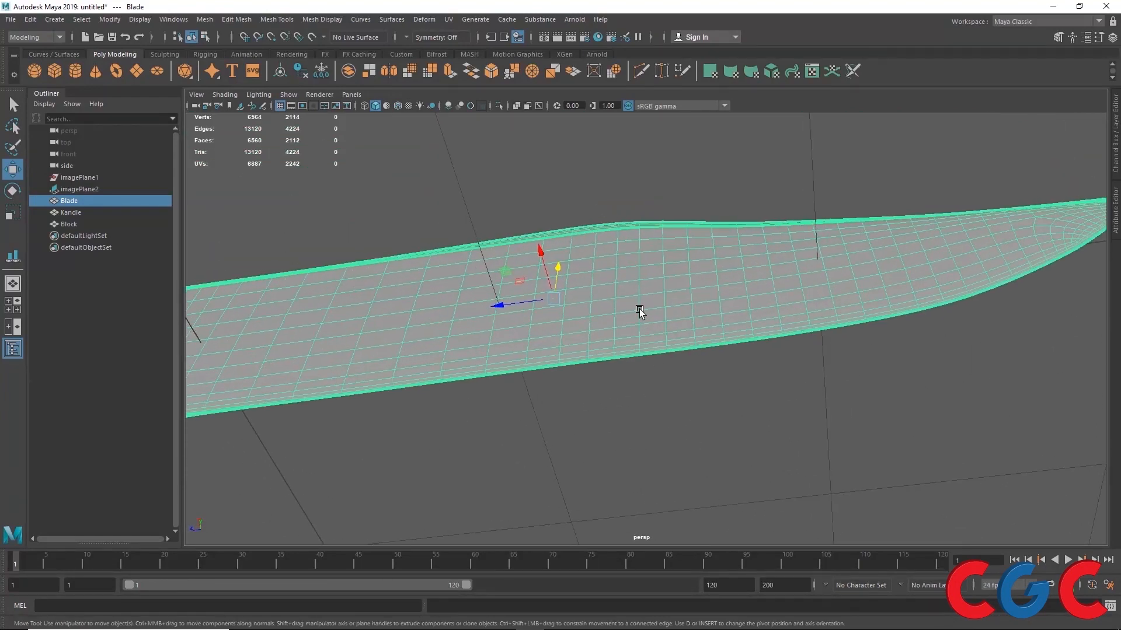
pyautogui.keyDown('alt'); pyautogui.moveTo(639, 310); pyautogui.dragTo(553, 377); pyautogui.keyUp('alt')
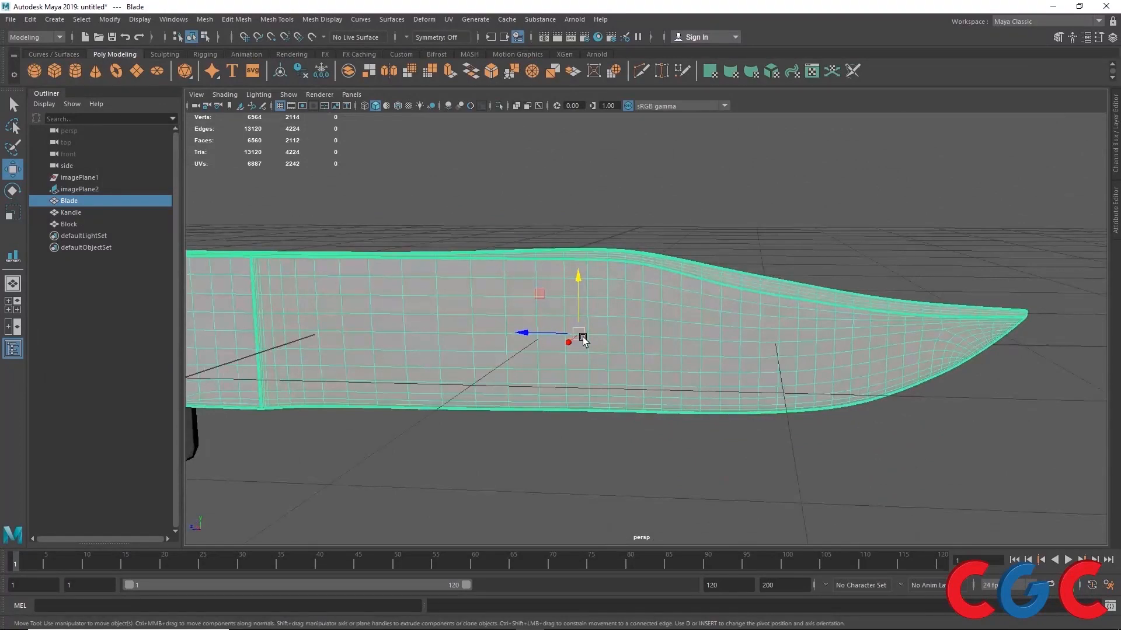
# - Undo the smooth-preview-to-polygons conversions on the handle, guard and blade
pyautogui.hotkey('ctrl', 'z')
pyautogui.hotkey('ctrl', 'z')
pyautogui.hotkey('ctrl', 'z')
pyautogui.hotkey('ctrl', 'z')
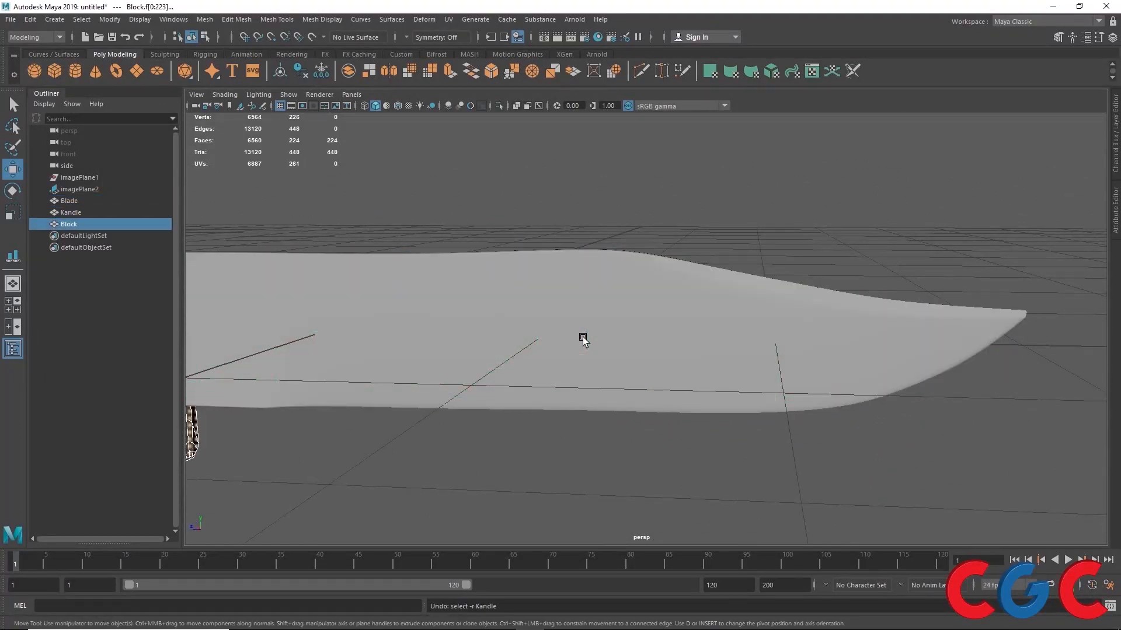
pyautogui.hotkey('ctrl', 'z')
pyautogui.hotkey('ctrl', 'z')
pyautogui.hotkey('ctrl', 'z')
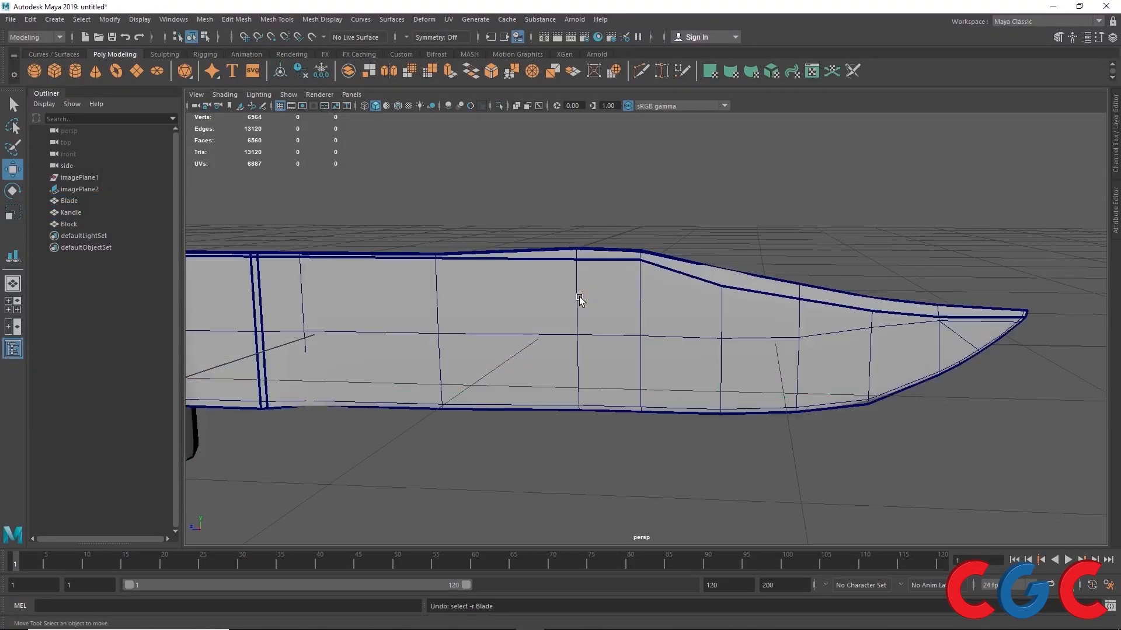
# - Select the blade and compare its outline and center line with the reference image in the side view
pyautogui.scroll(-2, 579, 297)
pyautogui.click(491, 345)
pyautogui.press('space')
pyautogui.press('space')
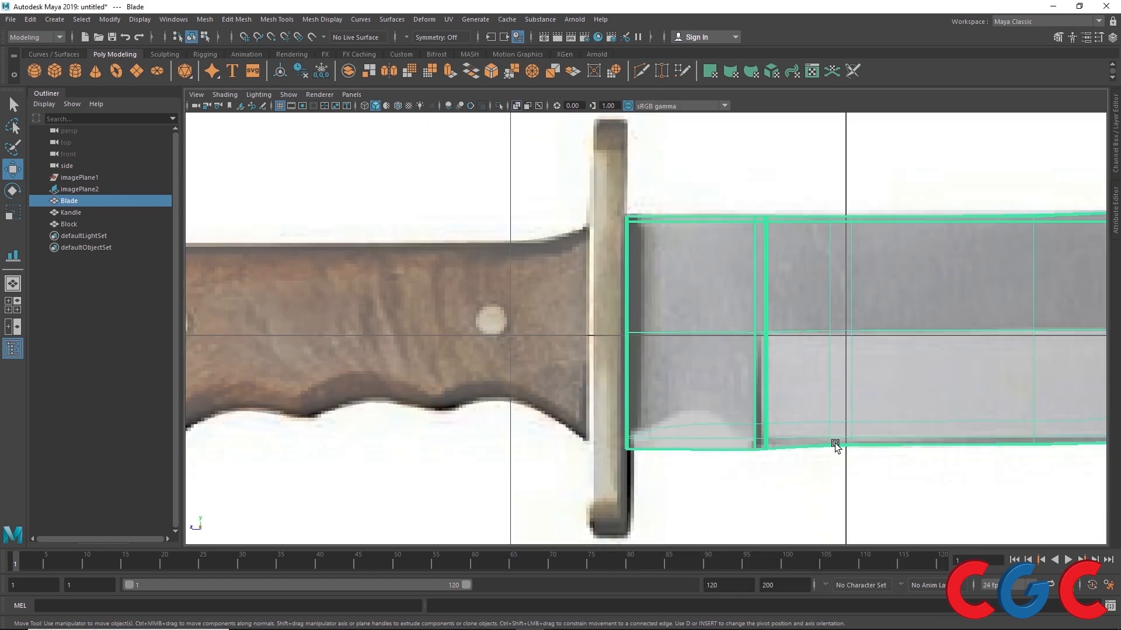
pyautogui.keyDown('alt'); pyautogui.moveTo(836, 447); pyautogui.dragTo(413, 383, button='middle'); pyautogui.keyUp('alt')
pyautogui.scroll(2, 600, 320)
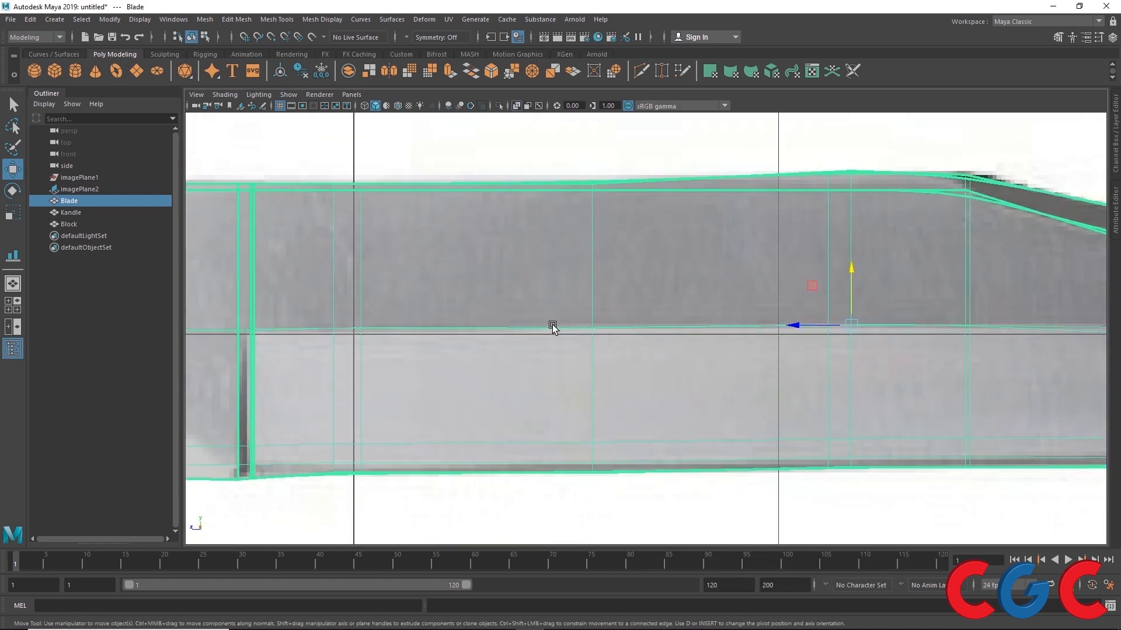
pyautogui.scroll(2, 552, 324)
pyautogui.keyDown('alt'); pyautogui.moveTo(259, 324); pyautogui.dragTo(379, 306, button='middle'); pyautogui.keyUp('alt')
pyautogui.scroll(-12, 450, 363)
pyautogui.scroll(3, 687, 315)
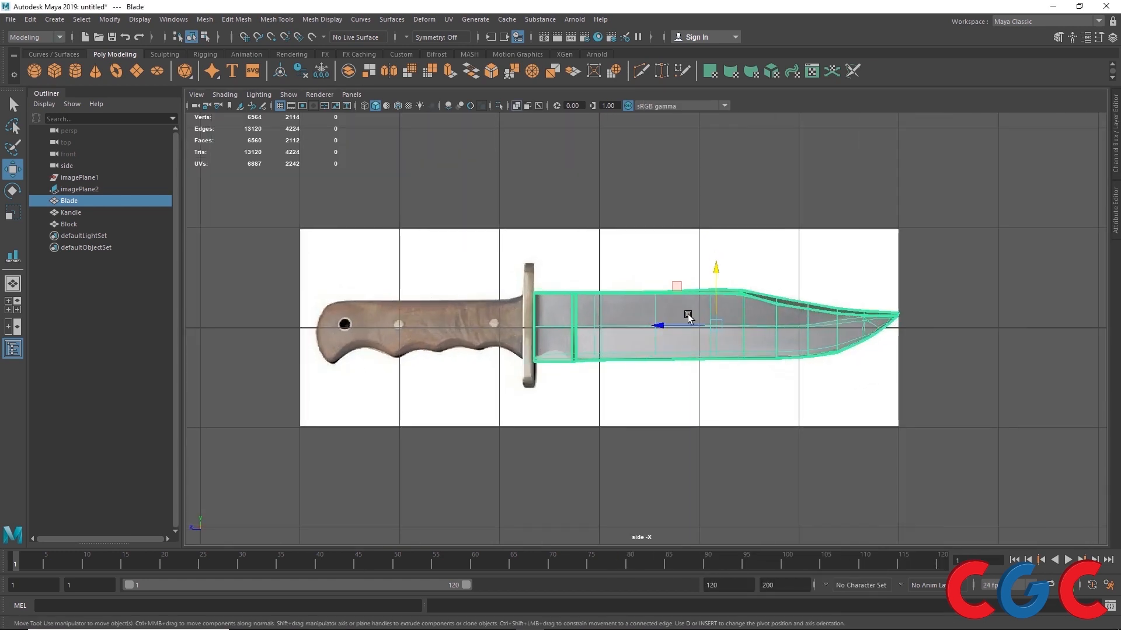
pyautogui.scroll(2, 773, 314)
pyautogui.keyDown('alt'); pyautogui.moveTo(774, 314); pyautogui.dragTo(625, 310, button='middle'); pyautogui.keyUp('alt')
pyautogui.scroll(5, 634, 307)
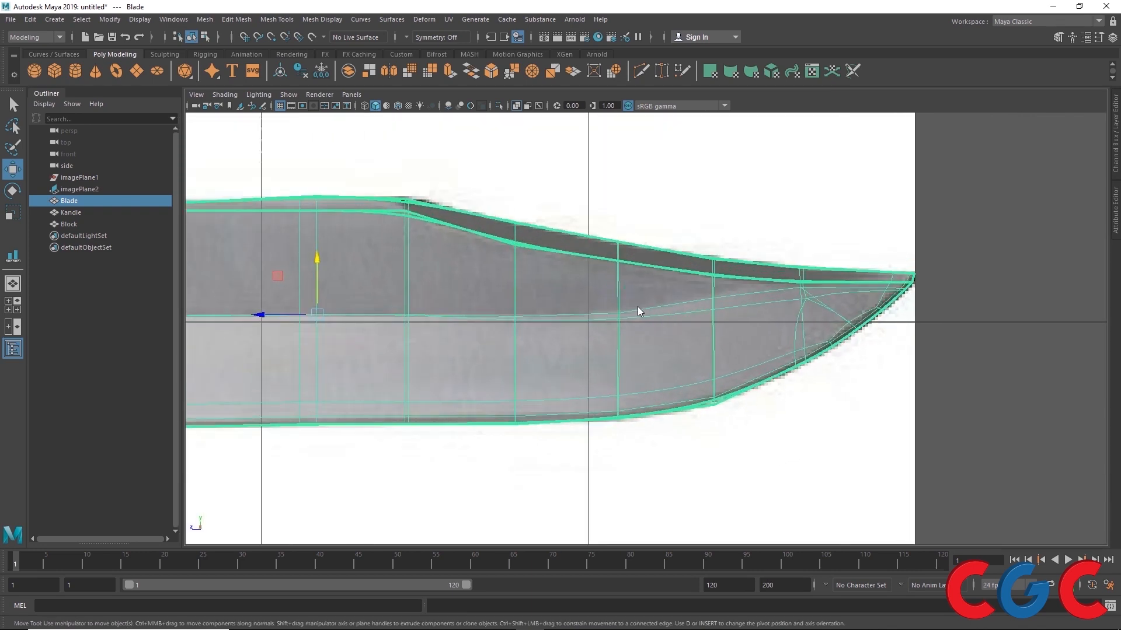
# - Switch the blade to vertex editing, and check its center-line vertices in perspective before returning to the side view
pyautogui.moveTo(638, 306); pyautogui.dragTo(576, 306, button='right')
pyautogui.keyDown('alt'); pyautogui.moveTo(746, 296); pyautogui.dragTo(594, 320, button='middle'); pyautogui.keyUp('alt')
pyautogui.press('space')
pyautogui.press('space')
pyautogui.keyDown('alt'); pyautogui.moveTo(753, 302); pyautogui.dragTo(817, 283); pyautogui.keyUp('alt')
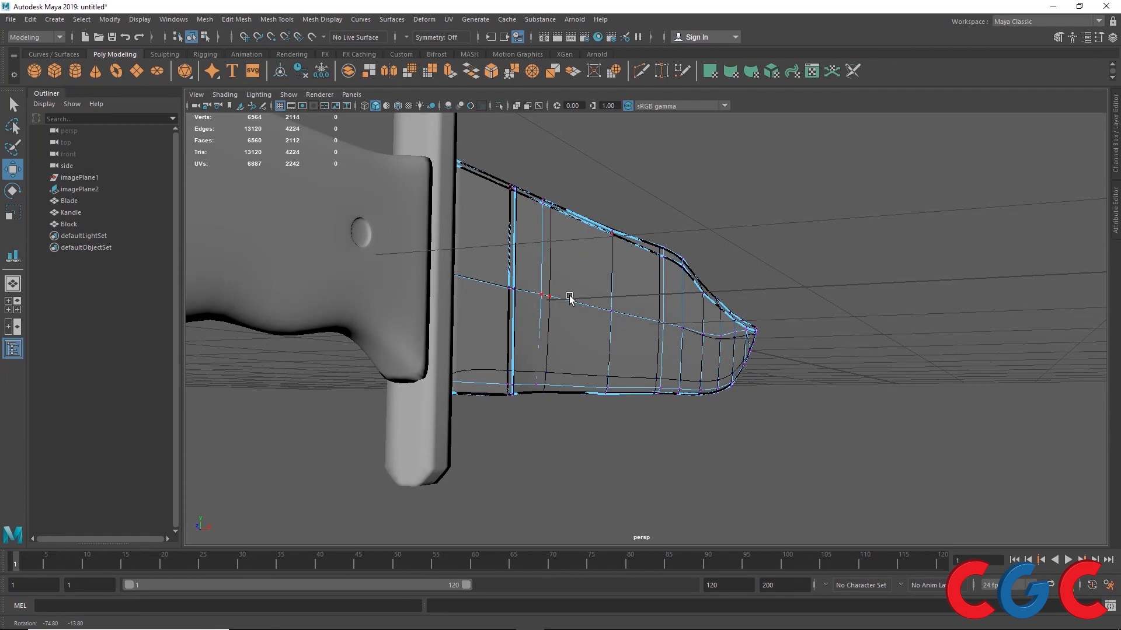
pyautogui.keyDown('alt'); pyautogui.moveTo(601, 412); pyautogui.dragTo(526, 431); pyautogui.keyUp('alt')
pyautogui.press('space')
pyautogui.press('space')
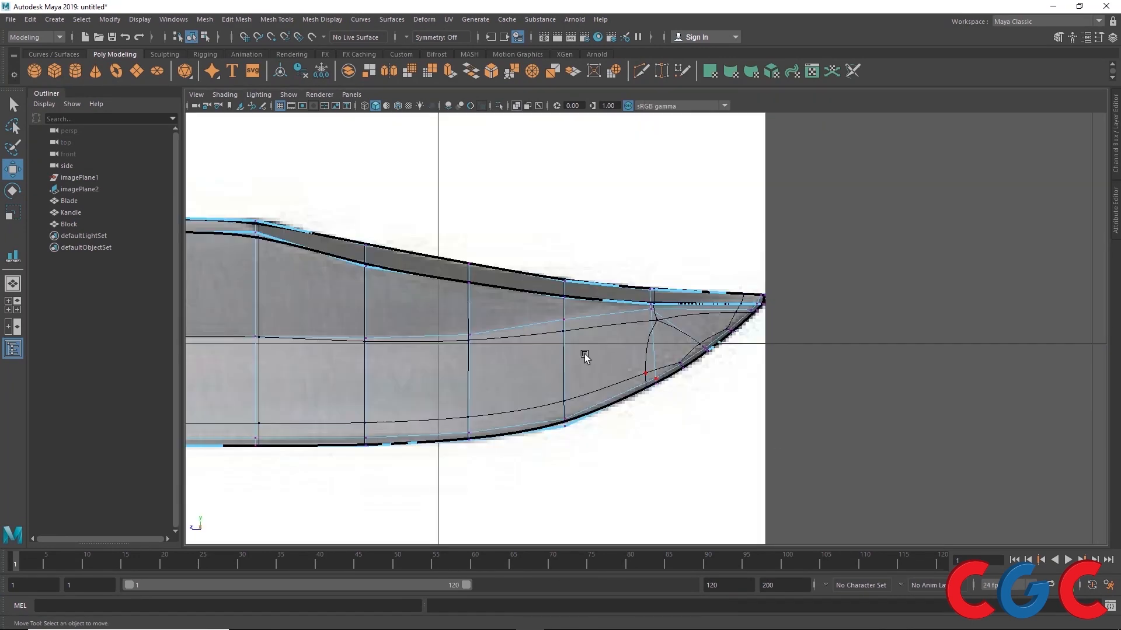
# - Select the row of center-line vertices along the blade from near the guard to the tip in the side view
pyautogui.keyDown('alt'); pyautogui.moveTo(583, 353); pyautogui.dragTo(1061, 276, button='middle'); pyautogui.keyUp('alt')
pyautogui.keyDown('alt'); pyautogui.moveTo(304, 281); pyautogui.dragTo(655, 278, button='middle'); pyautogui.keyUp('alt')
pyautogui.scroll(3, 656, 277)
pyautogui.moveTo(677, 182); pyautogui.dragTo(569, 266)
pyautogui.keyDown('alt'); pyautogui.moveTo(759, 280); pyautogui.dragTo(463, 280, button='middle'); pyautogui.keyUp('alt')
pyautogui.keyDown('shift'); pyautogui.moveTo(507, 213); pyautogui.dragTo(619, 295); pyautogui.keyUp('shift')
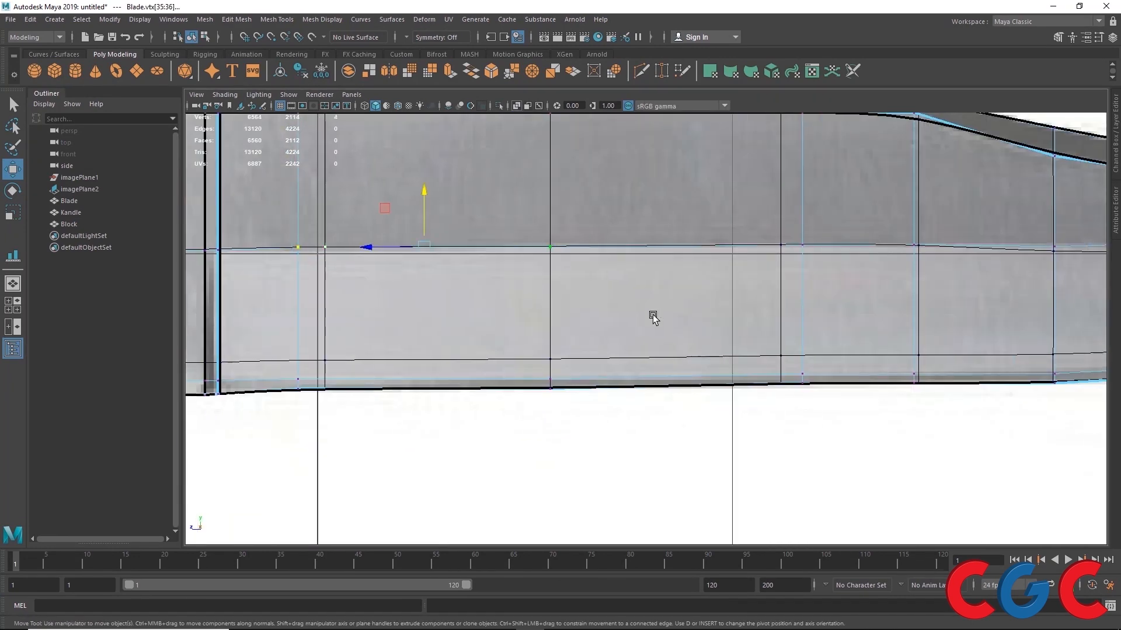
pyautogui.keyDown('alt'); pyautogui.moveTo(653, 317); pyautogui.dragTo(306, 321, button='middle'); pyautogui.keyUp('alt')
pyautogui.keyDown('shift'); pyautogui.moveTo(371, 210); pyautogui.dragTo(677, 278); pyautogui.keyUp('shift')
pyautogui.keyDown('alt'); pyautogui.moveTo(747, 309); pyautogui.dragTo(415, 309, button='middle'); pyautogui.keyUp('alt')
pyautogui.keyDown('shift'); pyautogui.moveTo(344, 216); pyautogui.dragTo(555, 286); pyautogui.keyUp('shift')
pyautogui.keyDown('alt'); pyautogui.moveTo(594, 295); pyautogui.dragTo(409, 303, button='middle'); pyautogui.keyUp('alt')
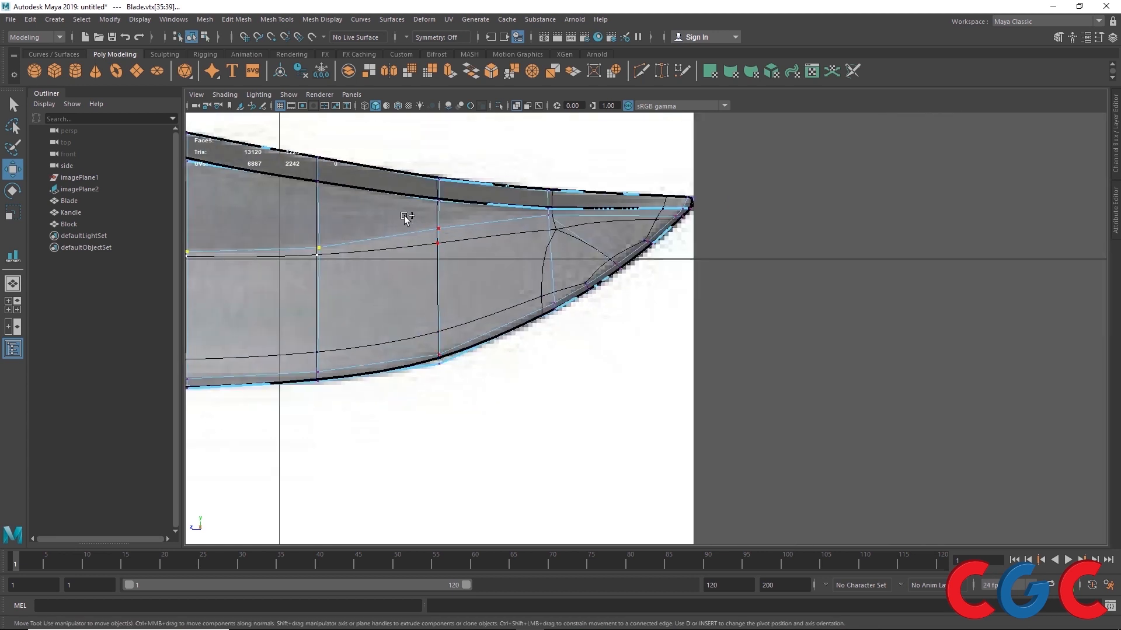
pyautogui.keyDown('shift'); pyautogui.moveTo(404, 213); pyautogui.dragTo(491, 263); pyautogui.keyUp('shift')
# - Turn off the blade's smooth preview to show its low-poly mesh
pyautogui.scroll(3, 608, 193)
pyautogui.press('1')
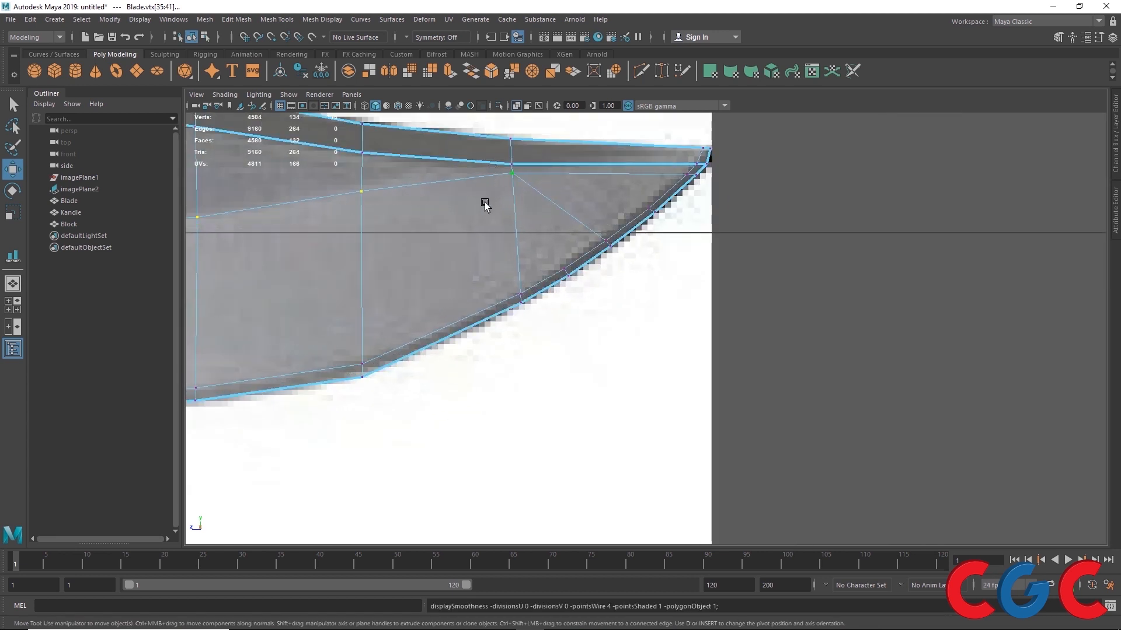
pyautogui.keyDown('alt'); pyautogui.moveTo(392, 277); pyautogui.dragTo(450, 328, button='middle'); pyautogui.keyUp('alt')
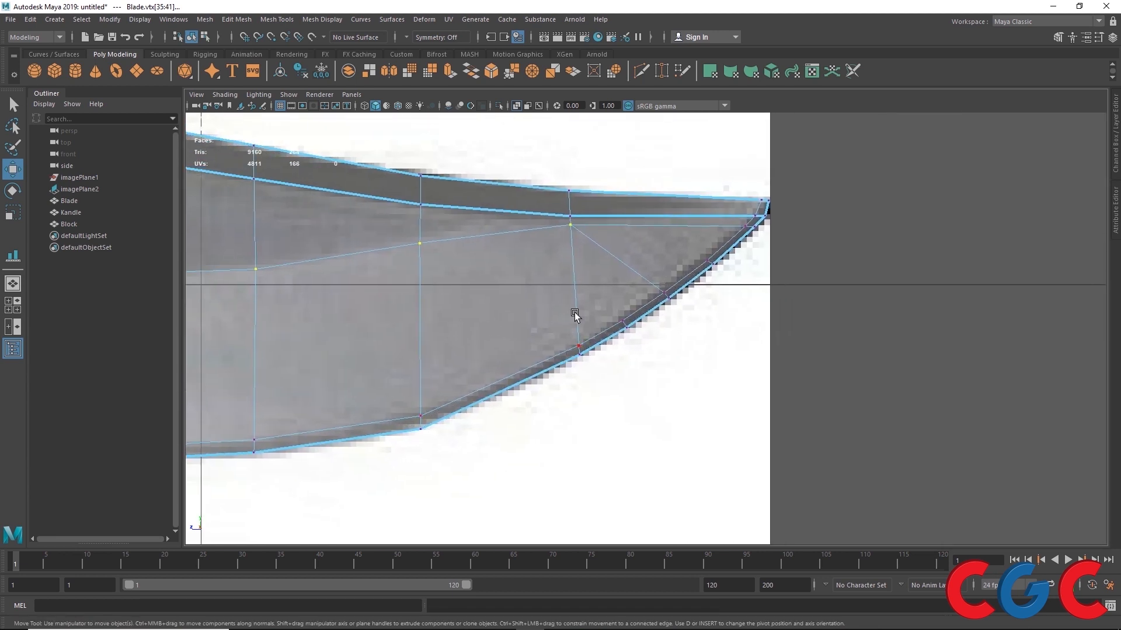
# - Scale the selected center-line vertices slightly outward across the blade's thickness in the perspective view
pyautogui.press('space')
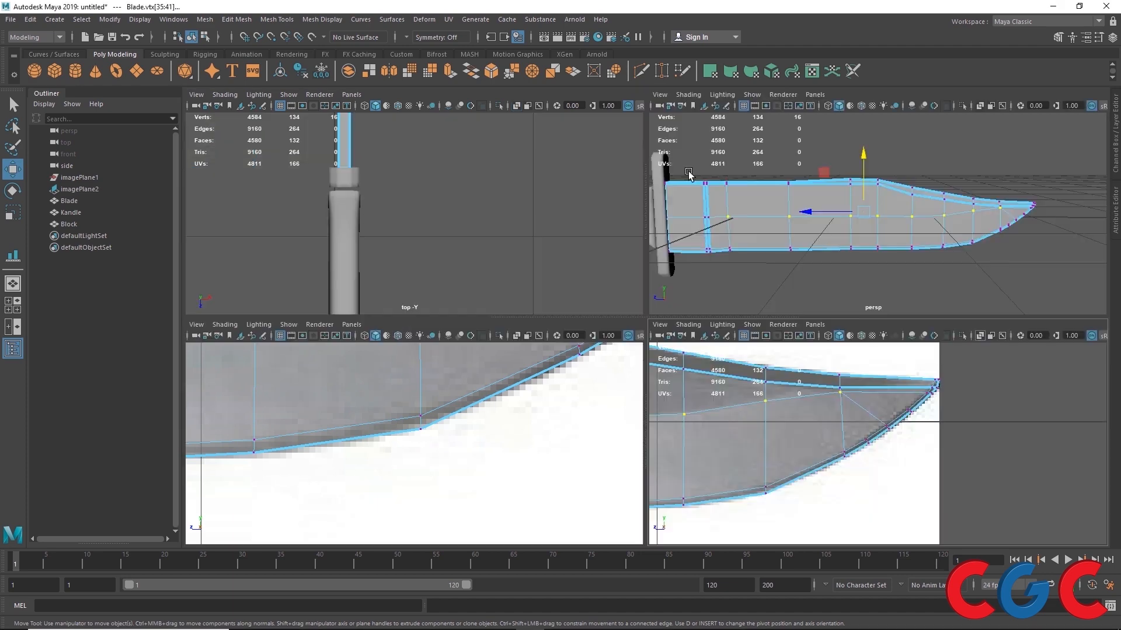
pyautogui.press('space')
pyautogui.keyDown('alt'); pyautogui.moveTo(700, 306); pyautogui.dragTo(691, 358); pyautogui.keyUp('alt')
pyautogui.scroll(3, 692, 359)
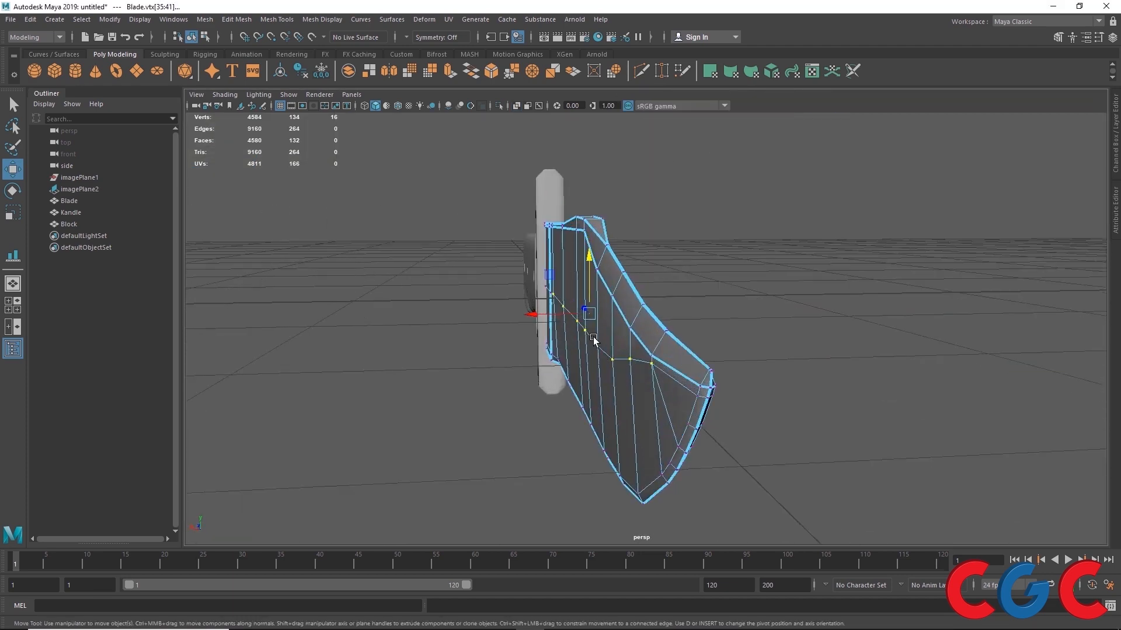
pyautogui.scroll(1, 582, 365)
pyautogui.press('r')
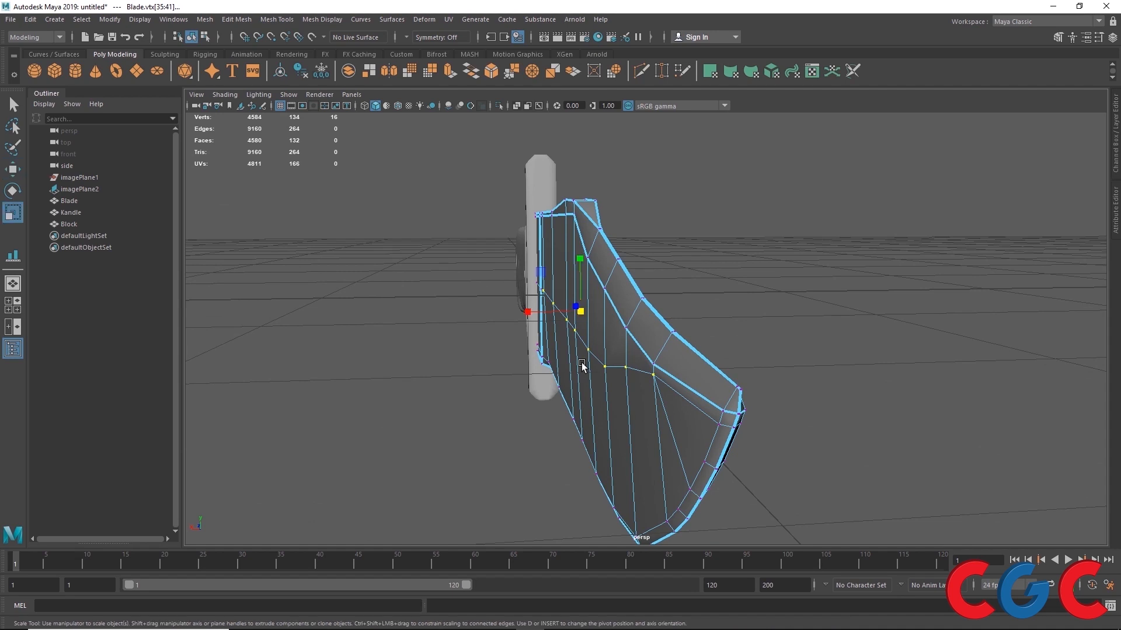
pyautogui.keyDown('alt'); pyautogui.moveTo(559, 397); pyautogui.dragTo(556, 394); pyautogui.keyUp('alt')
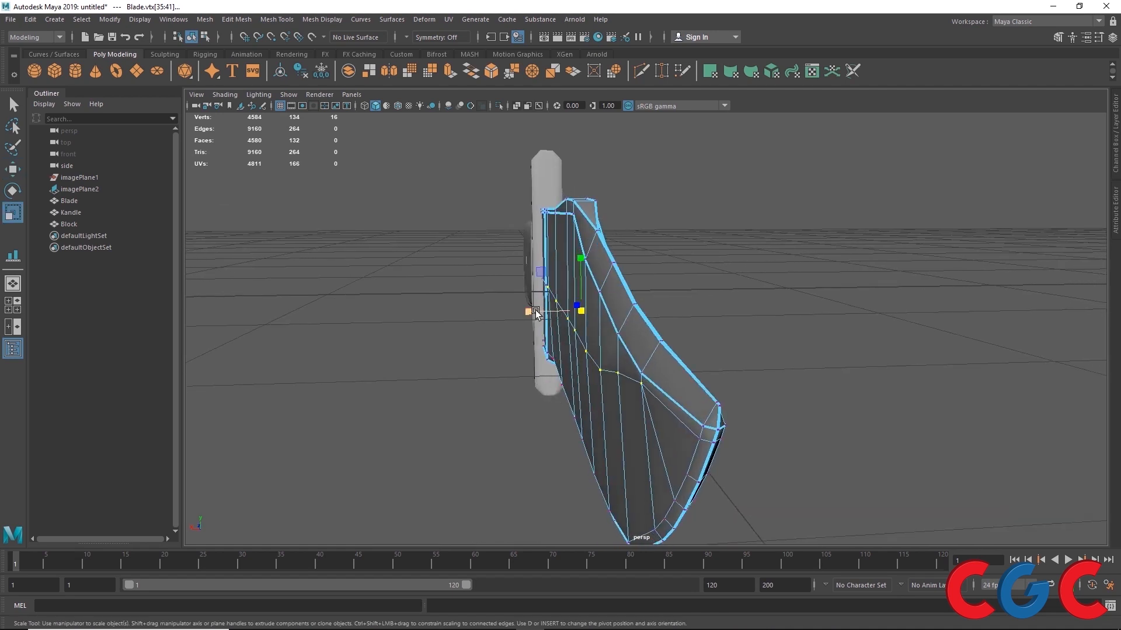
pyautogui.moveTo(531, 311); pyautogui.dragTo(529, 310)
pyautogui.keyDown('alt'); pyautogui.moveTo(686, 317); pyautogui.dragTo(678, 317); pyautogui.keyUp('alt')
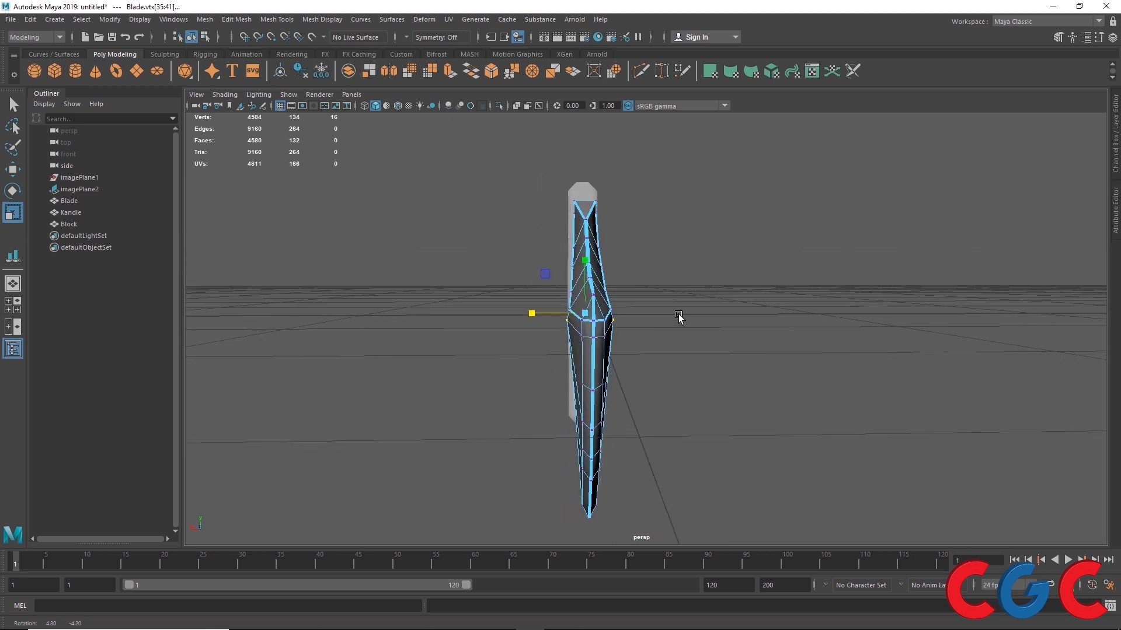
pyautogui.keyDown('alt'); pyautogui.moveTo(572, 314); pyautogui.dragTo(547, 343); pyautogui.keyUp('alt')
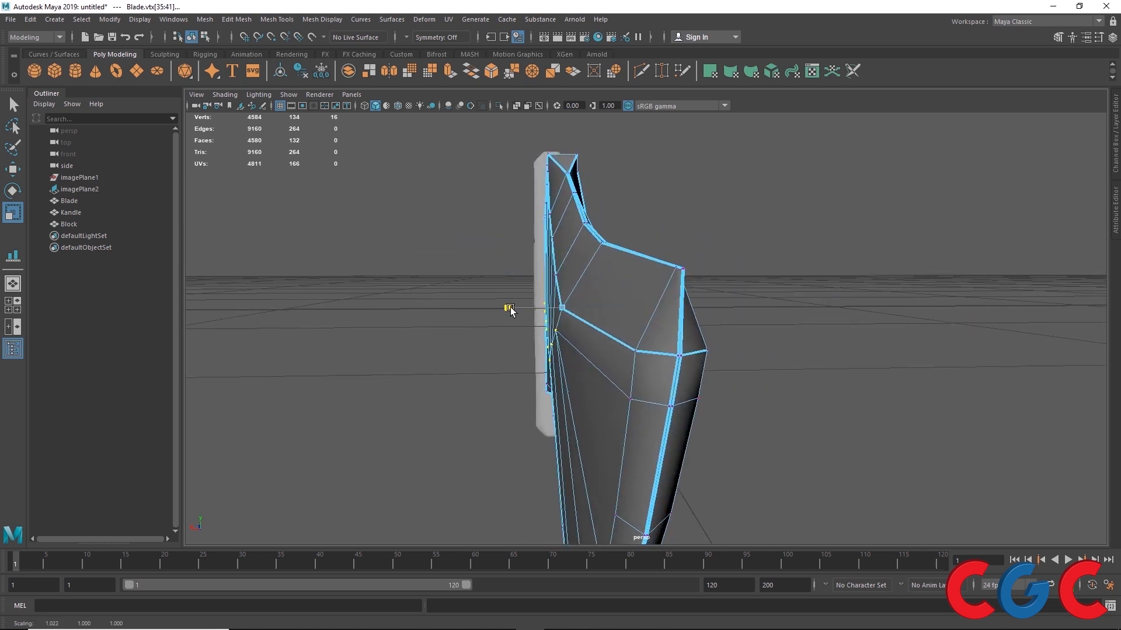
pyautogui.moveTo(508, 310)
pyautogui.keyDown('alt'); pyautogui.mouseDown()
pyautogui.moveTo(580, 328)
pyautogui.moveTo(597, 362)
pyautogui.moveTo(786, 362)
pyautogui.moveTo(638, 321)
pyautogui.moveTo(643, 303)
pyautogui.moveTo(623, 309)
pyautogui.moveTo(626, 289)
pyautogui.moveTo(691, 315)
pyautogui.moveTo(696, 335)
pyautogui.moveTo(718, 342)
pyautogui.moveTo(440, 313)
pyautogui.moveTo(545, 317)
pyautogui.moveTo(525, 309)
pyautogui.mouseUp(); pyautogui.keyUp('alt')
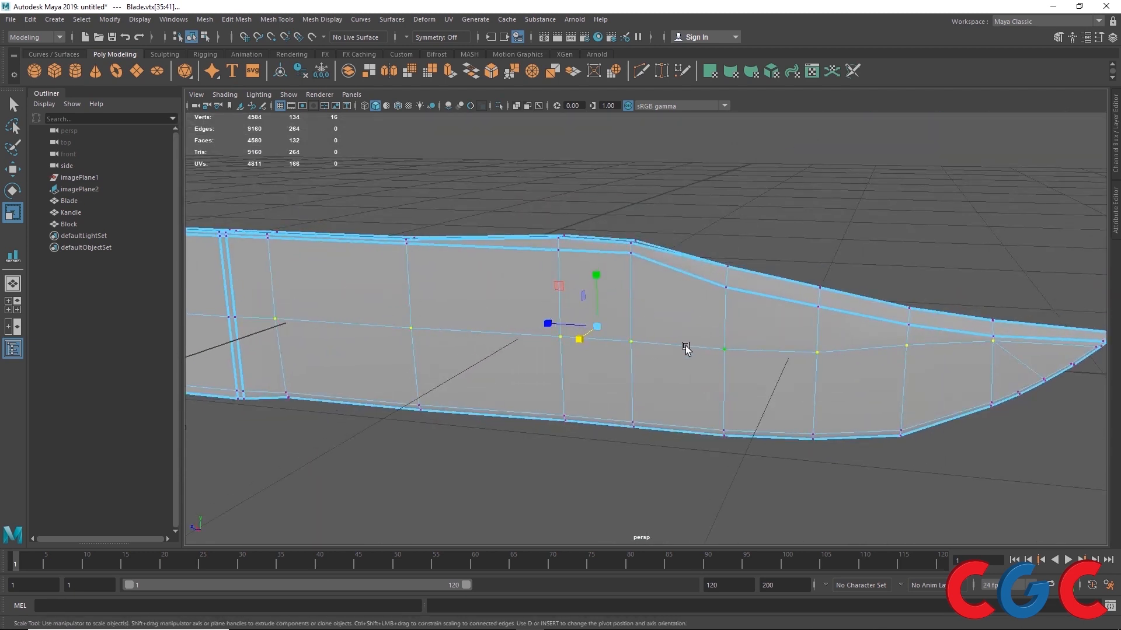
# - Inspect the blade's widened center line from several angles, return the blade to object mode and show the side view
pyautogui.keyDown('alt'); pyautogui.moveTo(686, 349); pyautogui.dragTo(661, 300); pyautogui.keyUp('alt')
pyautogui.keyDown('alt'); pyautogui.moveTo(674, 419); pyautogui.dragTo(615, 338); pyautogui.keyUp('alt')
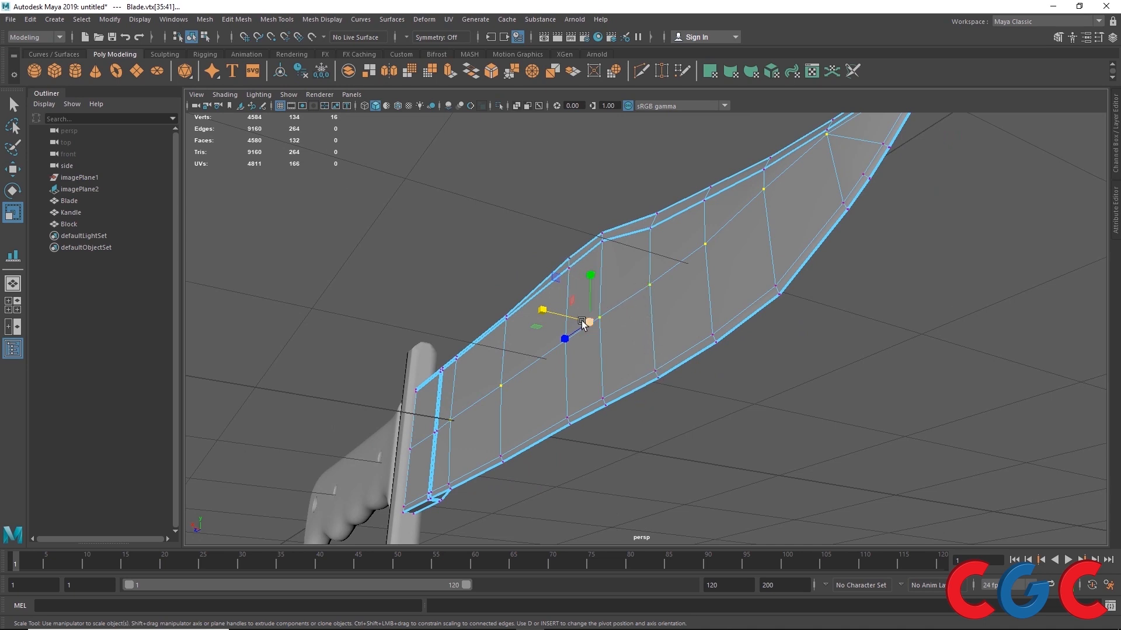
pyautogui.keyDown('alt'); pyautogui.moveTo(588, 393); pyautogui.dragTo(543, 386); pyautogui.keyUp('alt')
pyautogui.moveTo(583, 276); pyautogui.dragTo(711, 190, button='right')
pyautogui.keyDown('alt'); pyautogui.moveTo(592, 334); pyautogui.dragTo(651, 380); pyautogui.keyUp('alt')
pyautogui.press('space')
pyautogui.press('space')
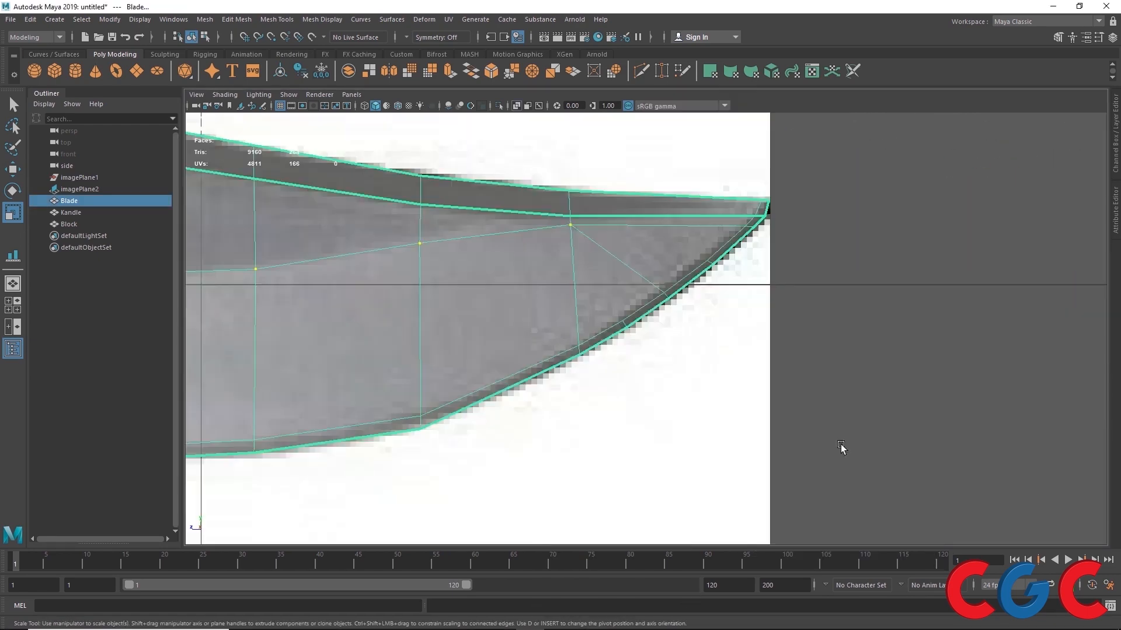
# - Return to the perspective view and deselect the blade's center-line vertices
pyautogui.keyDown('alt'); pyautogui.moveTo(465, 353); pyautogui.dragTo(486, 352, button='middle'); pyautogui.keyUp('alt')
pyautogui.scroll(-3, 487, 352)
pyautogui.press('space')
pyautogui.press('space')
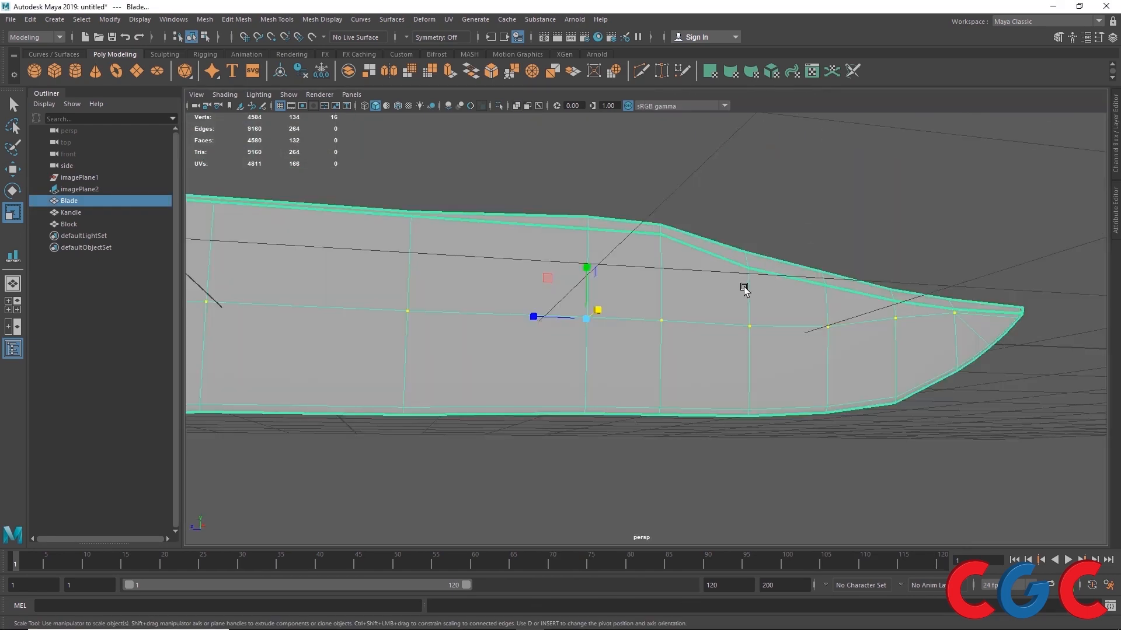
pyautogui.click(785, 175)
pyautogui.keyDown('alt'); pyautogui.moveTo(785, 175); pyautogui.dragTo(582, 342); pyautogui.keyUp('alt')
pyautogui.scroll(3, 624, 318)
# - Restore the blade's smooth preview and pick center-line edges toward the tip in edge mode
pyautogui.click(592, 329)
pyautogui.moveTo(583, 342); pyautogui.dragTo(582, 297, button='right')
pyautogui.doubleClick(588, 335)
pyautogui.keyDown('alt'); pyautogui.moveTo(597, 374); pyautogui.dragTo(707, 344); pyautogui.keyUp('alt')
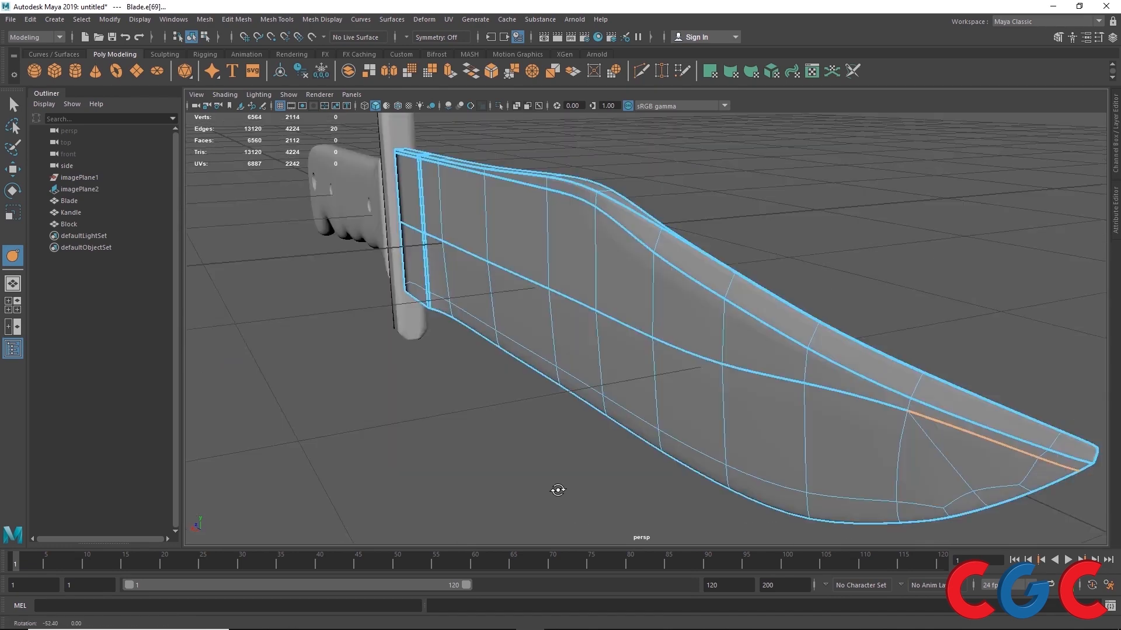
pyautogui.keyDown('alt'); pyautogui.moveTo(558, 490); pyautogui.dragTo(528, 482); pyautogui.keyUp('alt')
pyautogui.keyDown('shift'); pyautogui.click(773, 370); pyautogui.keyUp('shift')
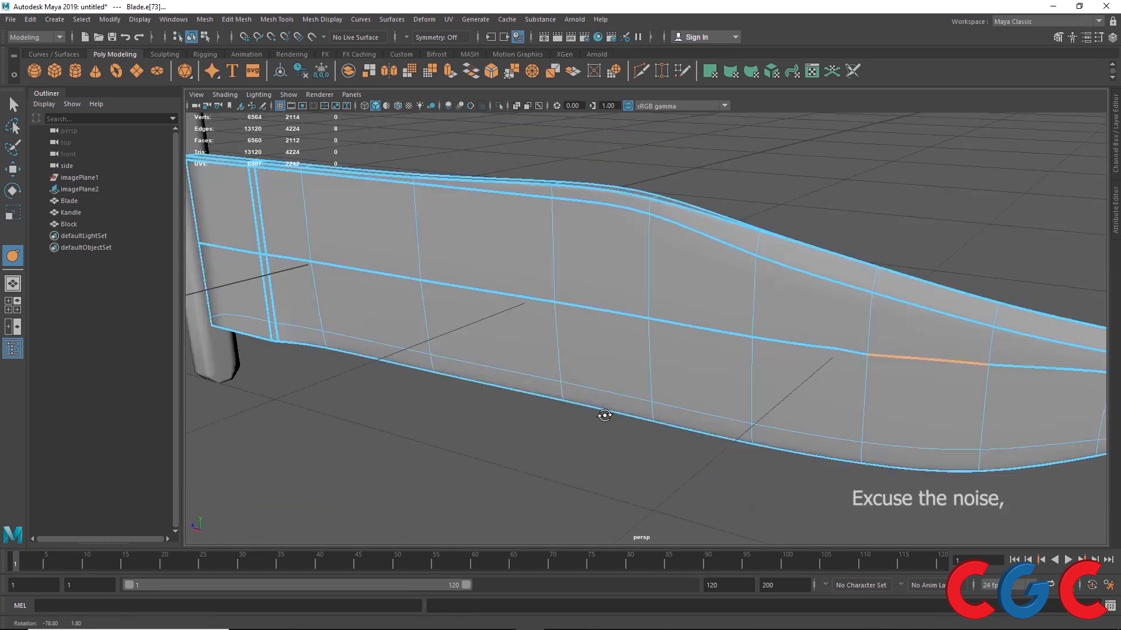
pyautogui.keyDown('alt'); pyautogui.moveTo(601, 408); pyautogui.dragTo(708, 276, button='right'); pyautogui.keyUp('alt')
pyautogui.keyDown('alt'); pyautogui.moveTo(902, 155); pyautogui.dragTo(776, 329, button='right'); pyautogui.keyUp('alt')
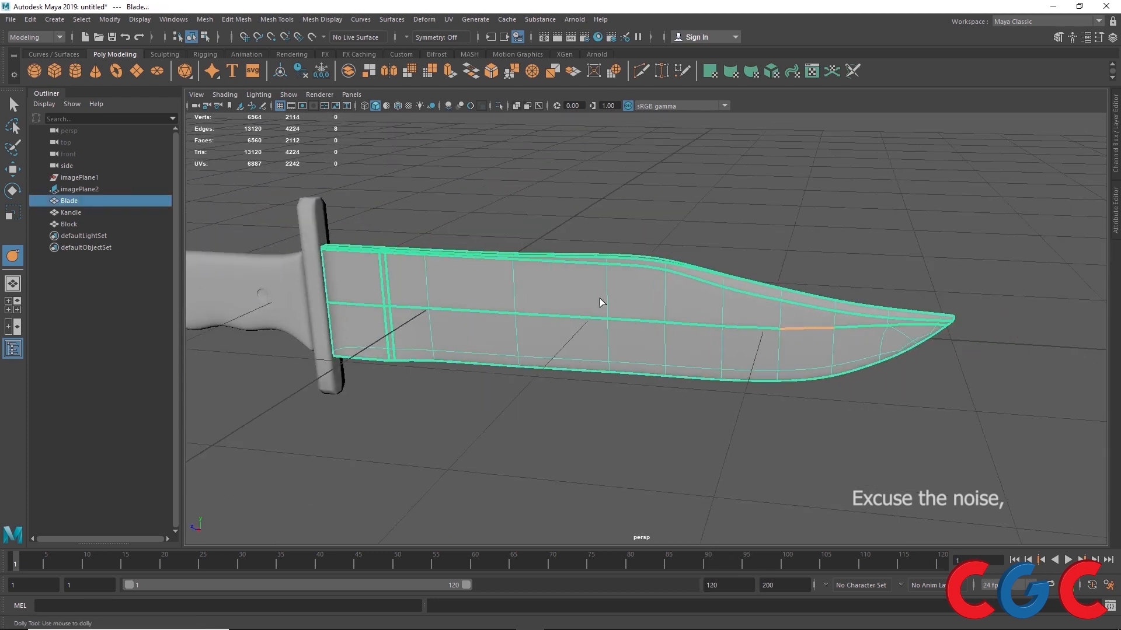
# - Convert the smooth mesh previews of the blade, guard and handle to polygons
pyautogui.click(116, 23)
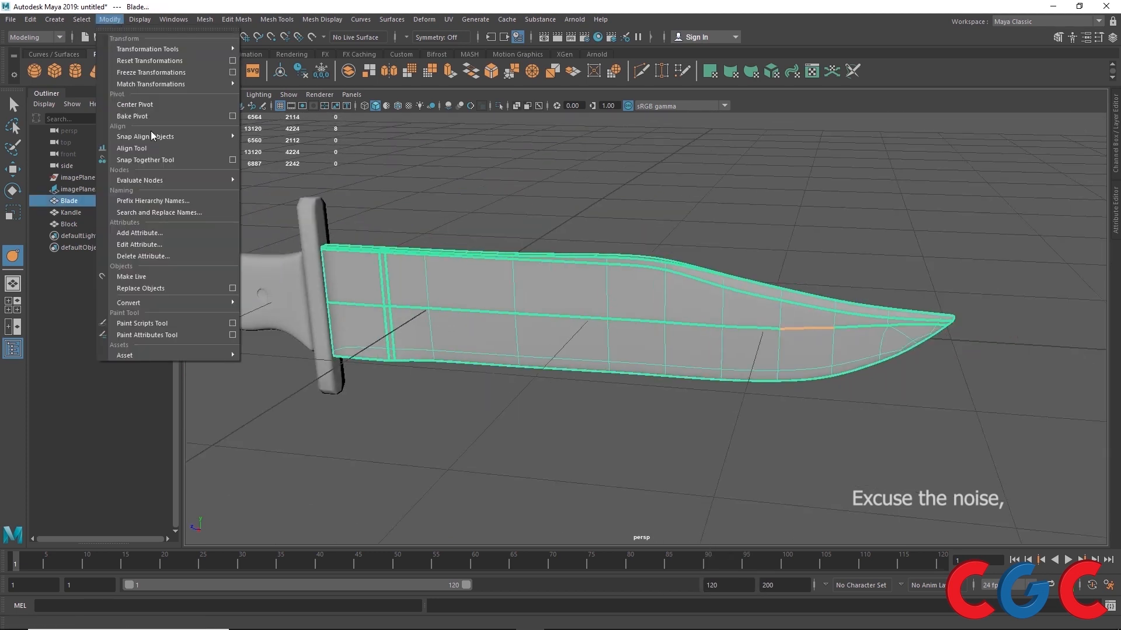
pyautogui.moveTo(152, 302)
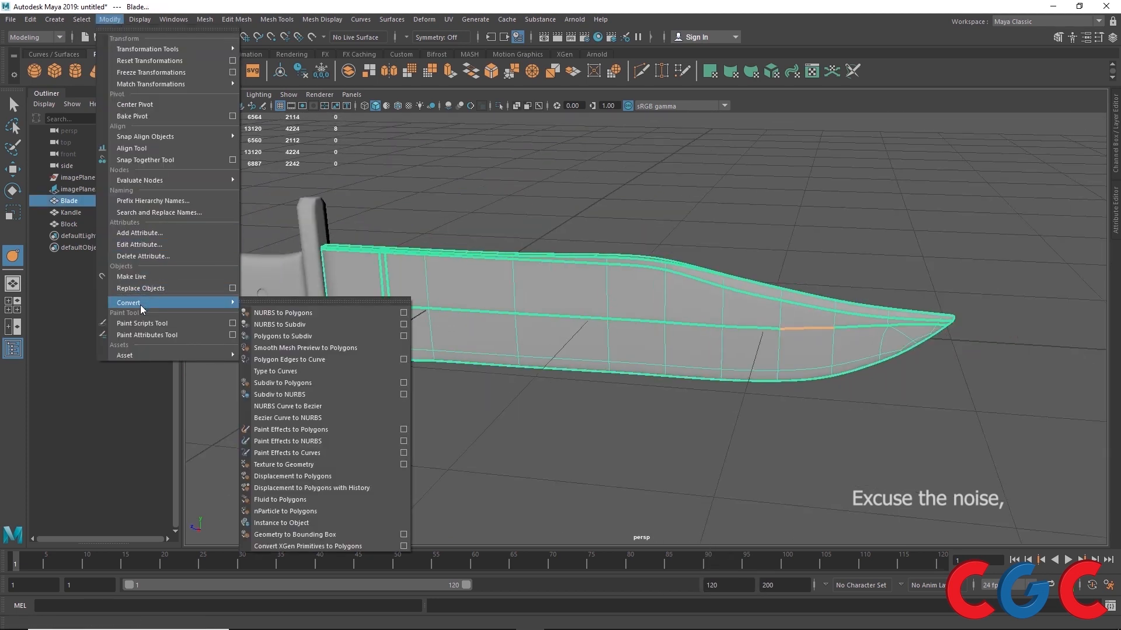
pyautogui.click(277, 346)
pyautogui.moveTo(549, 334); pyautogui.dragTo(872, 127, button='right')
pyautogui.click(817, 224)
pyautogui.keyDown('alt'); pyautogui.moveTo(792, 272); pyautogui.dragTo(811, 255); pyautogui.keyUp('alt')
pyautogui.keyDown('alt'); pyautogui.moveTo(356, 233); pyautogui.dragTo(546, 206, button='middle'); pyautogui.keyUp('alt')
pyautogui.click(509, 187)
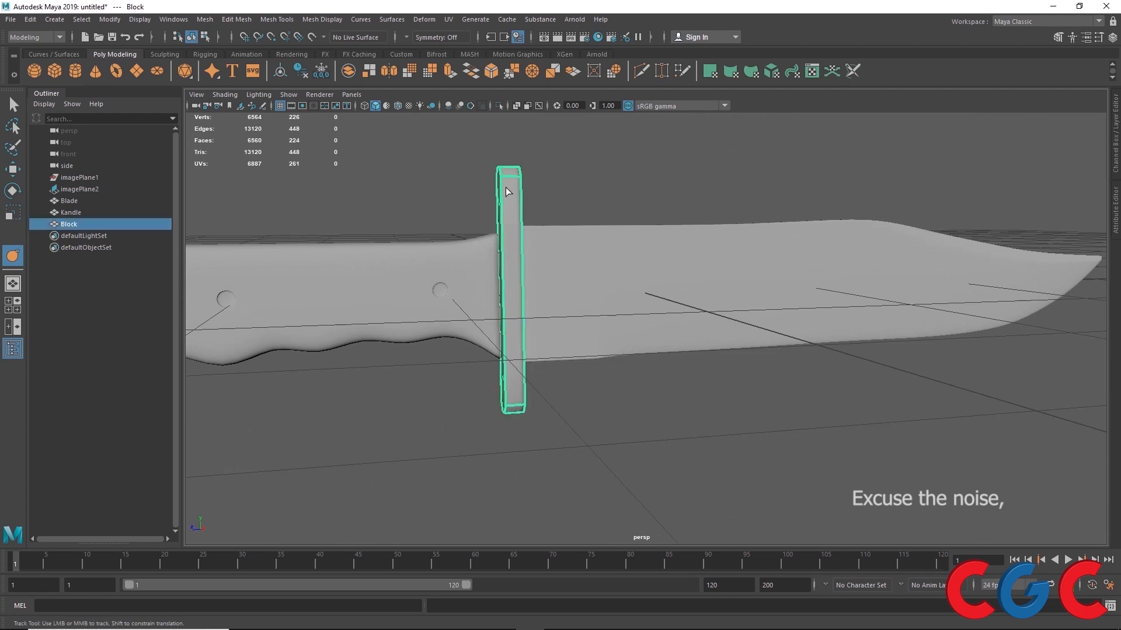
pyautogui.click(377, 286)
pyautogui.click(694, 173)
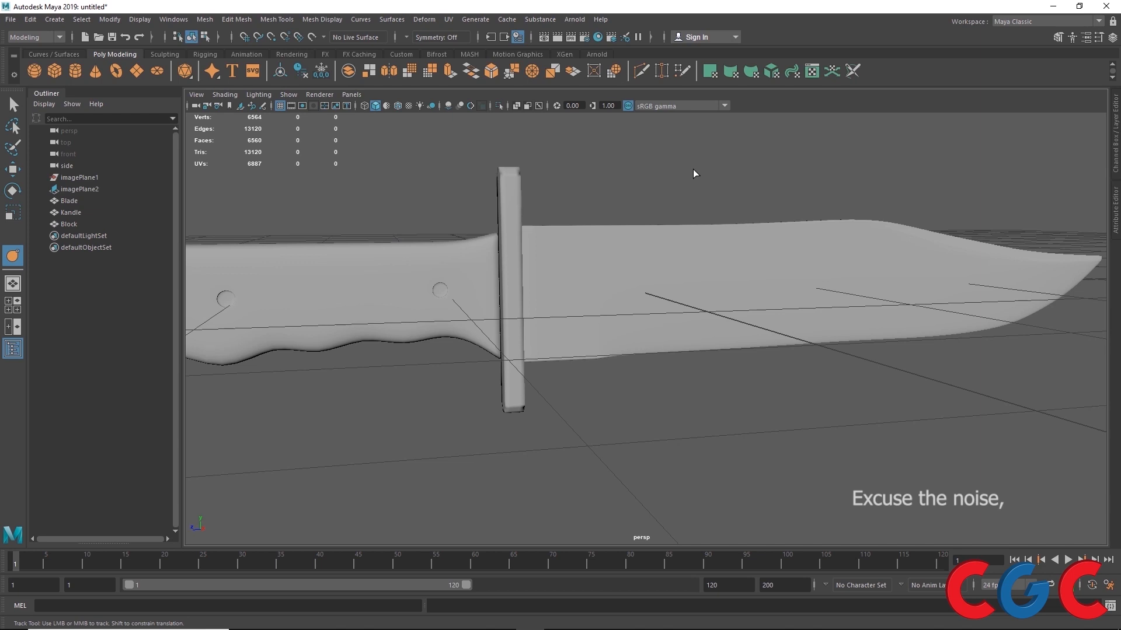
# - Select the blade, handle and guard and examine their converted wireframes in the perspective and side views
pyautogui.scroll(-4, 600, 267)
pyautogui.keyDown('alt'); pyautogui.moveTo(514, 296); pyautogui.dragTo(520, 321); pyautogui.keyUp('alt')
pyautogui.moveTo(699, 251); pyautogui.dragTo(435, 448)
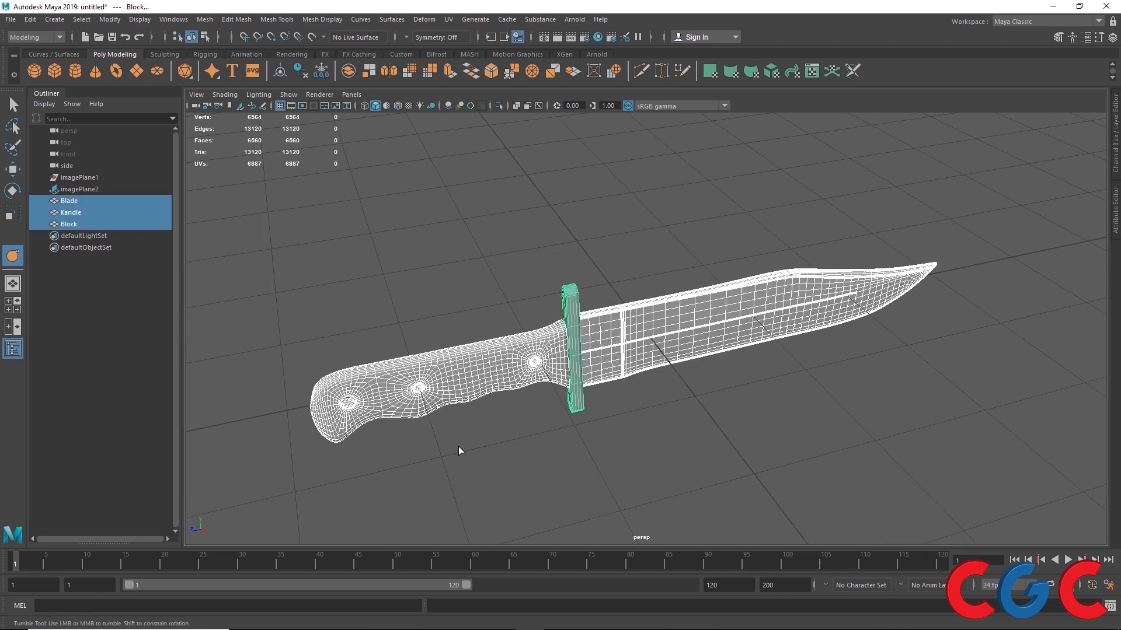
pyautogui.keyDown('alt'); pyautogui.moveTo(645, 439); pyautogui.dragTo(583, 403); pyautogui.keyUp('alt')
pyautogui.press('space')
pyautogui.press('space')
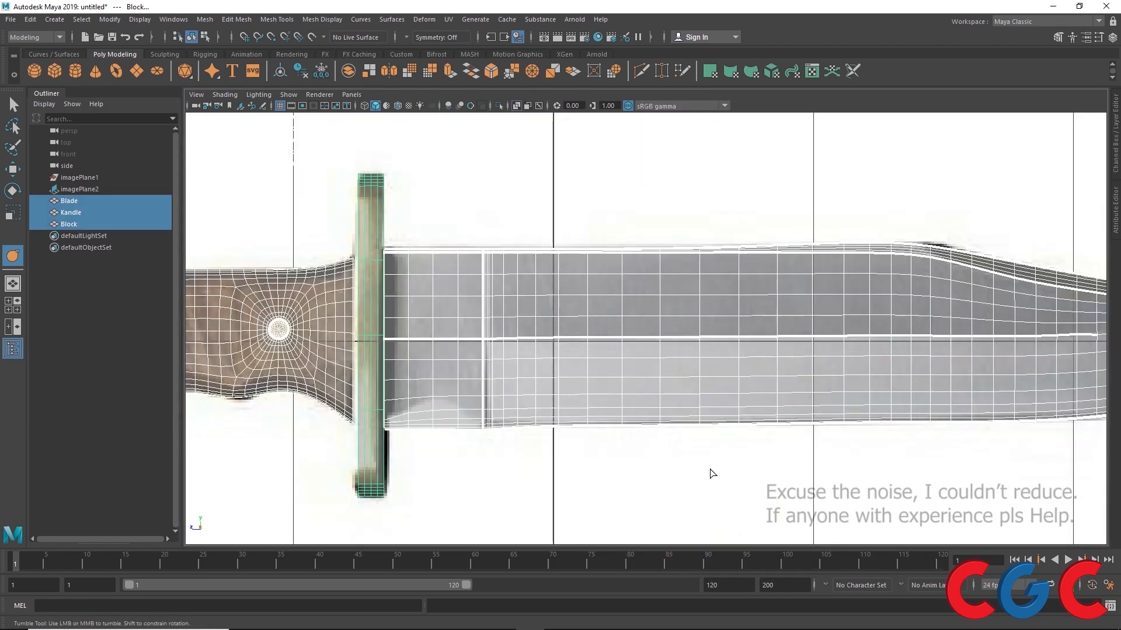
# - Deselect the knife parts and inspect the blade's surface up close in the perspective view
pyautogui.press('w')
pyautogui.press('space')
pyautogui.press('space')
pyautogui.keyDown('alt'); pyautogui.moveTo(852, 236); pyautogui.dragTo(715, 288, button='middle'); pyautogui.keyUp('alt')
pyautogui.scroll(5, 630, 306)
pyautogui.moveTo(635, 288); pyautogui.dragTo(793, 174, button='right')
pyautogui.click(765, 233)
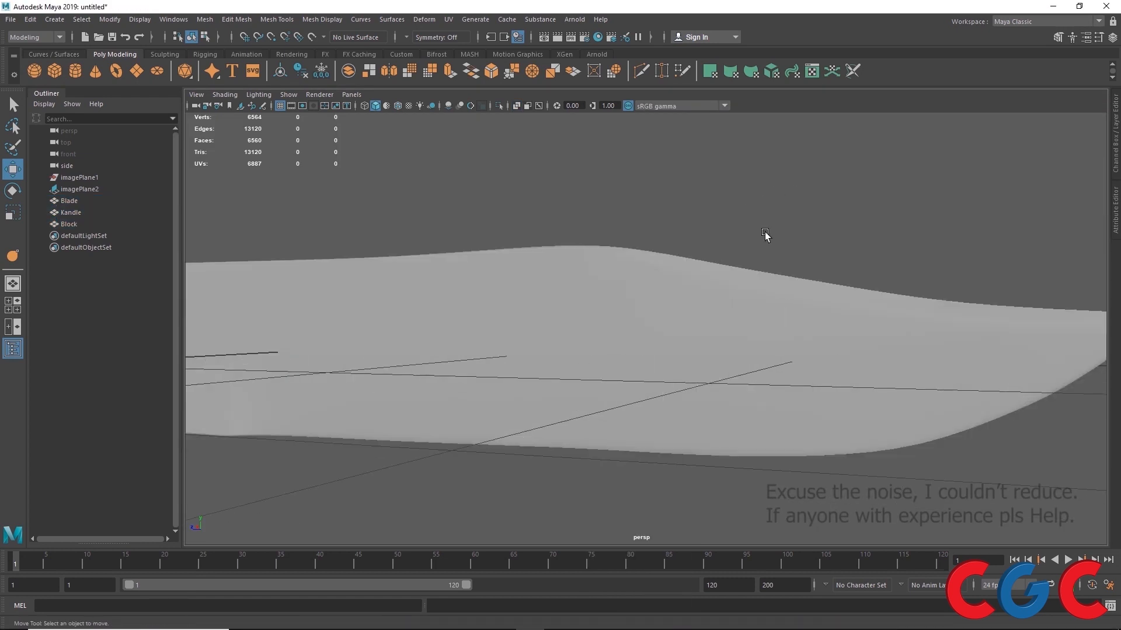
pyautogui.scroll(-3, 765, 233)
pyautogui.click(642, 347)
pyautogui.keyDown('alt'); pyautogui.moveTo(625, 350); pyautogui.dragTo(729, 234); pyautogui.keyUp('alt')
# - Undo the smooth-preview-to-polygon conversions of the handle, guard and blade
pyautogui.hotkey('ctrl', 'z')
pyautogui.hotkey('ctrl', 'z')
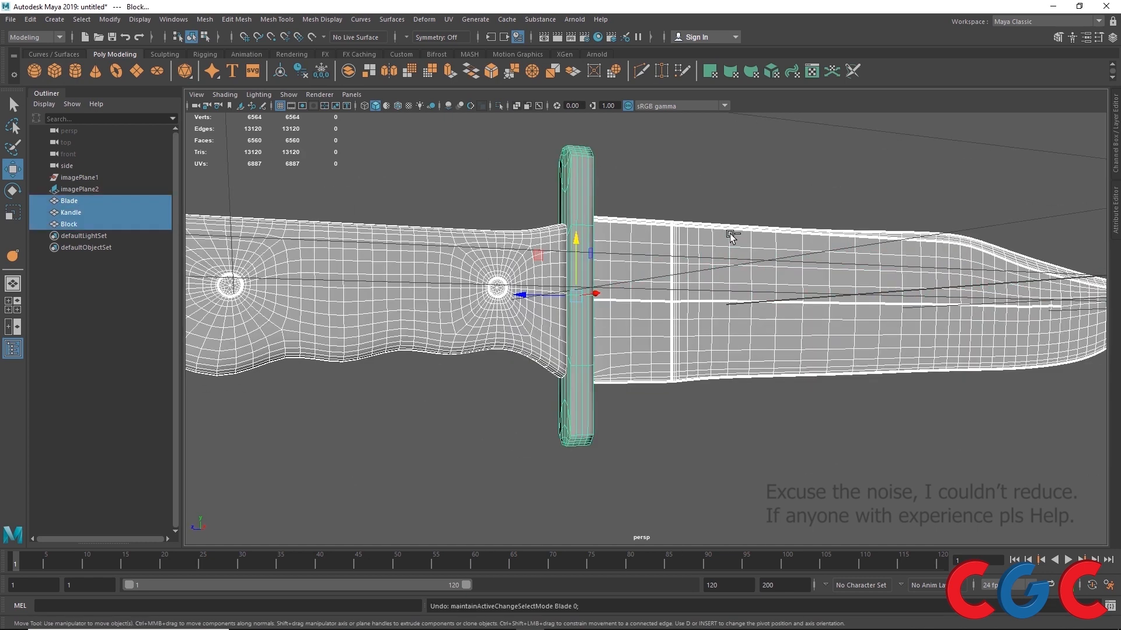
pyautogui.hotkey('ctrl', 'z')
pyautogui.hotkey('ctrl', 'z')
pyautogui.hotkey('ctrl', 'z')
pyautogui.hotkey('ctrl', 'z')
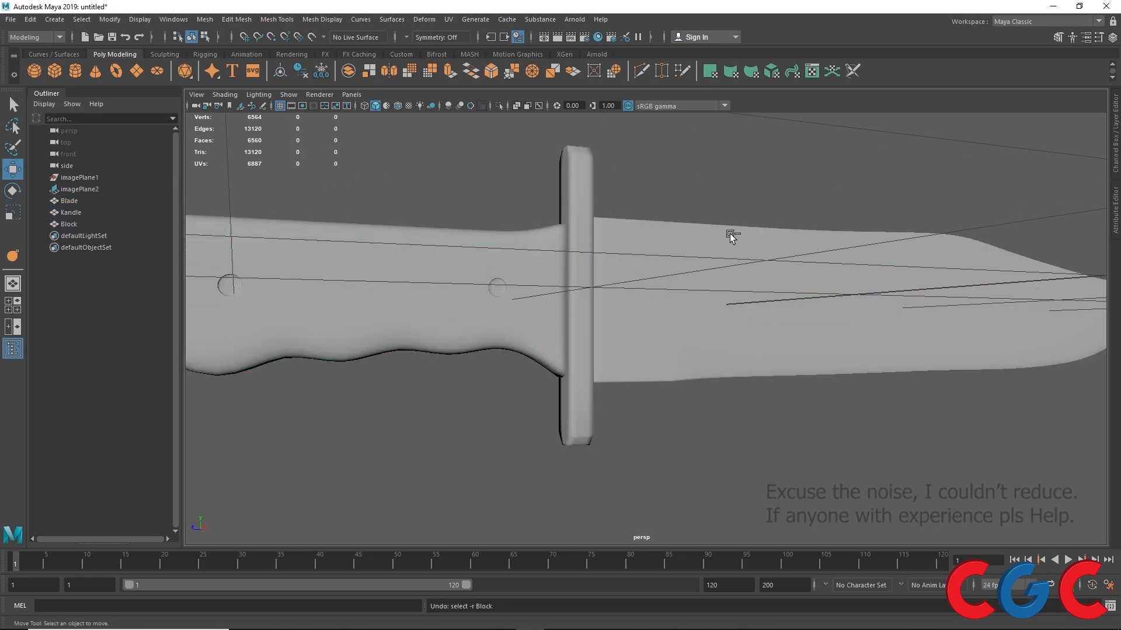
pyautogui.hotkey('ctrl', 'z')
pyautogui.hotkey('ctrl', 'z')
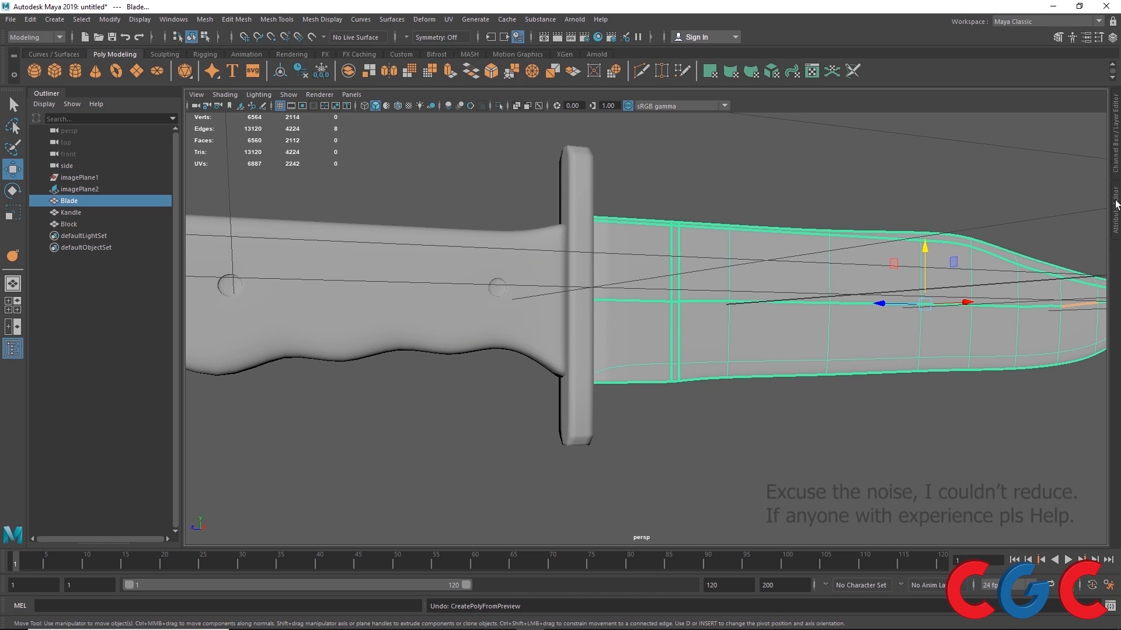
# - Set the blade's smooth mesh preview division level to 1 in its shape attributes
pyautogui.keyDown('alt'); pyautogui.moveTo(980, 243); pyautogui.dragTo(844, 236, button='middle'); pyautogui.keyUp('alt')
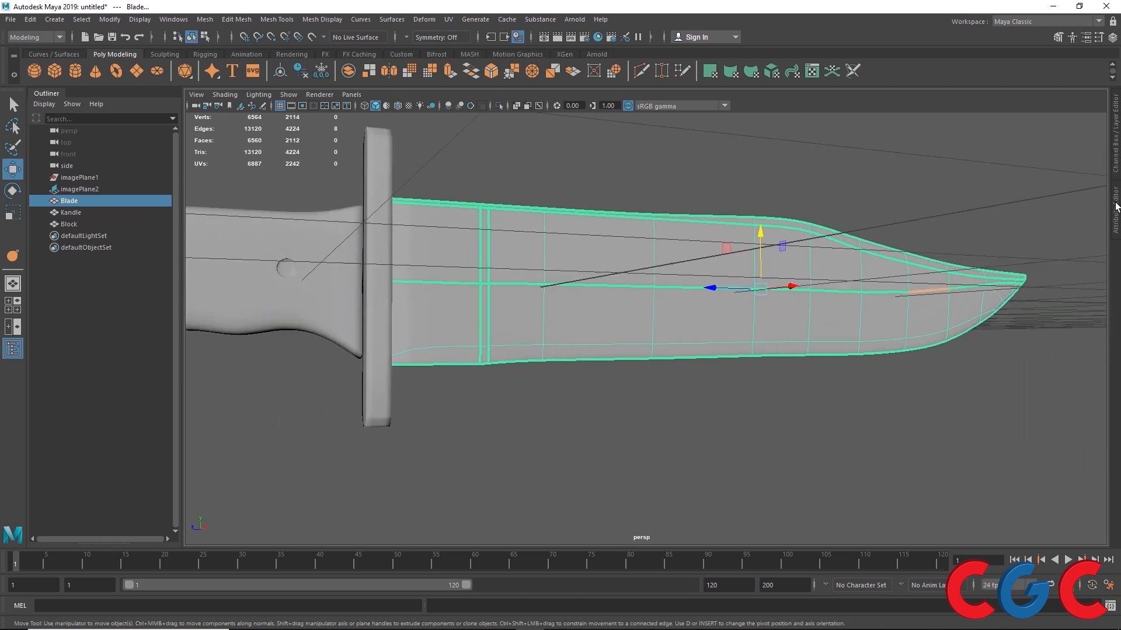
pyautogui.click(1115, 207)
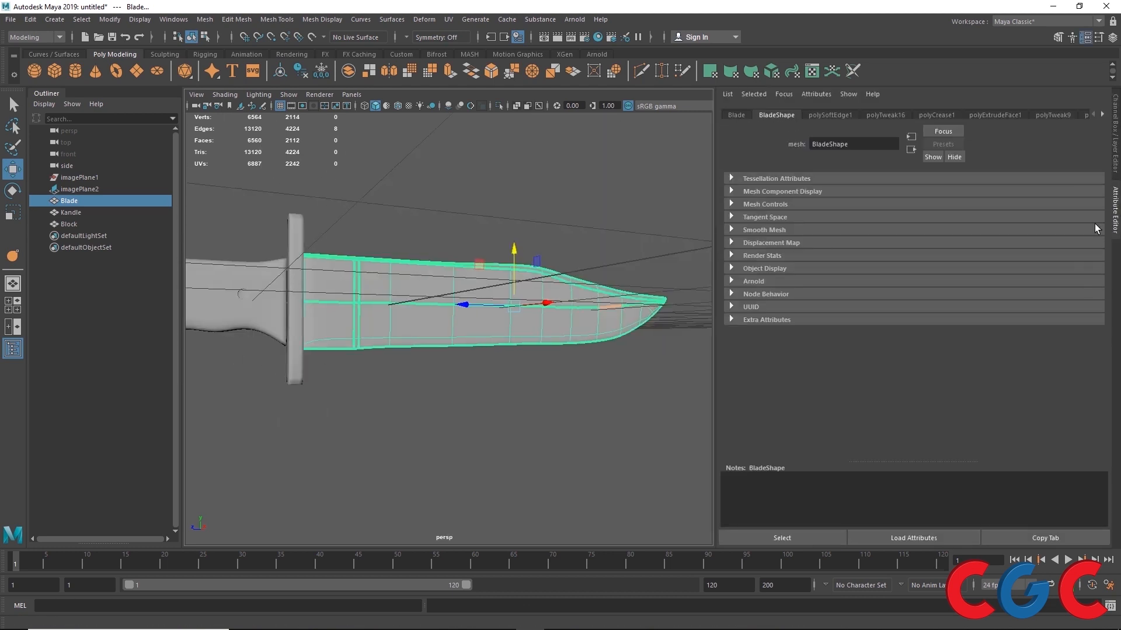
pyautogui.click(732, 229)
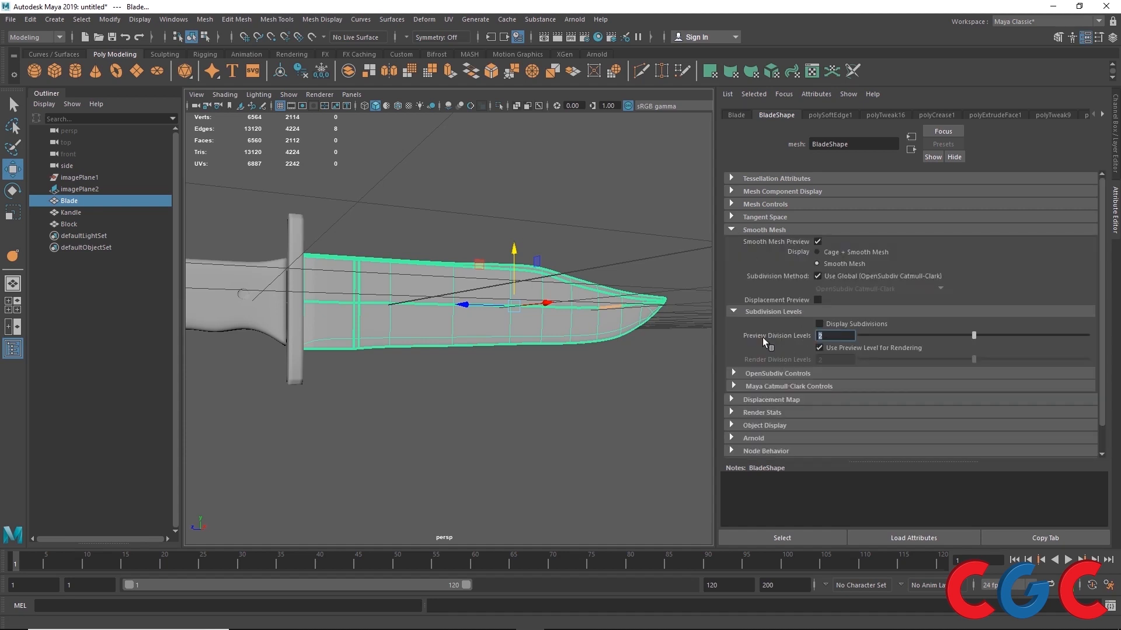
pyautogui.write('1')
pyautogui.press('Return')
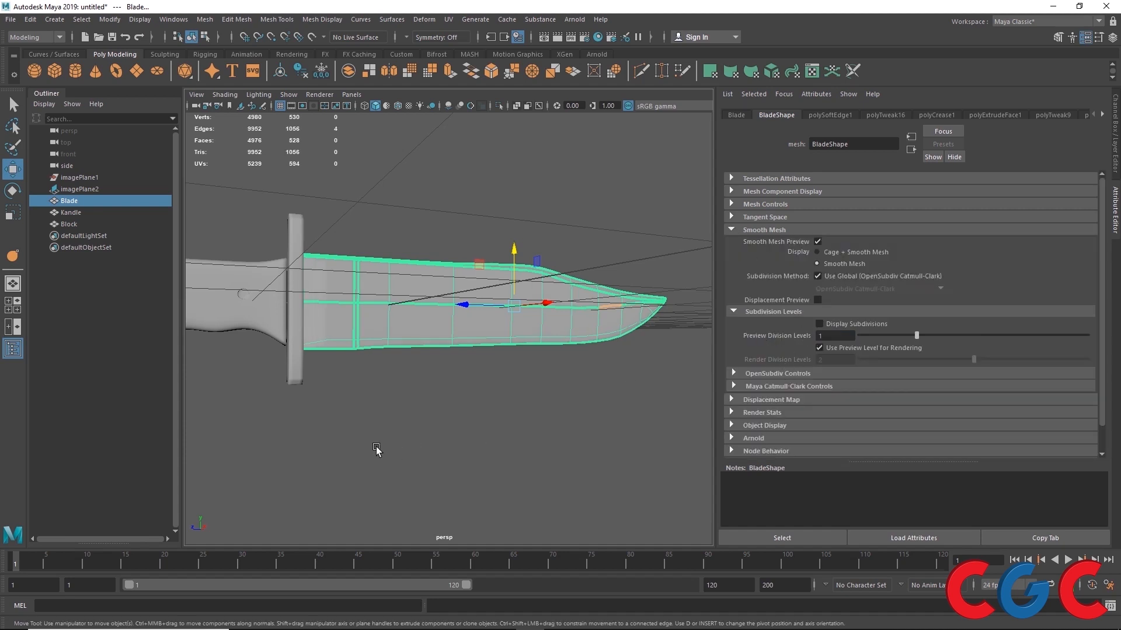
# - Set the smooth mesh preview division level of the guard and the handle to 1
pyautogui.keyDown('alt'); pyautogui.moveTo(301, 256); pyautogui.dragTo(429, 238, button='middle'); pyautogui.keyUp('alt')
pyautogui.click(430, 238)
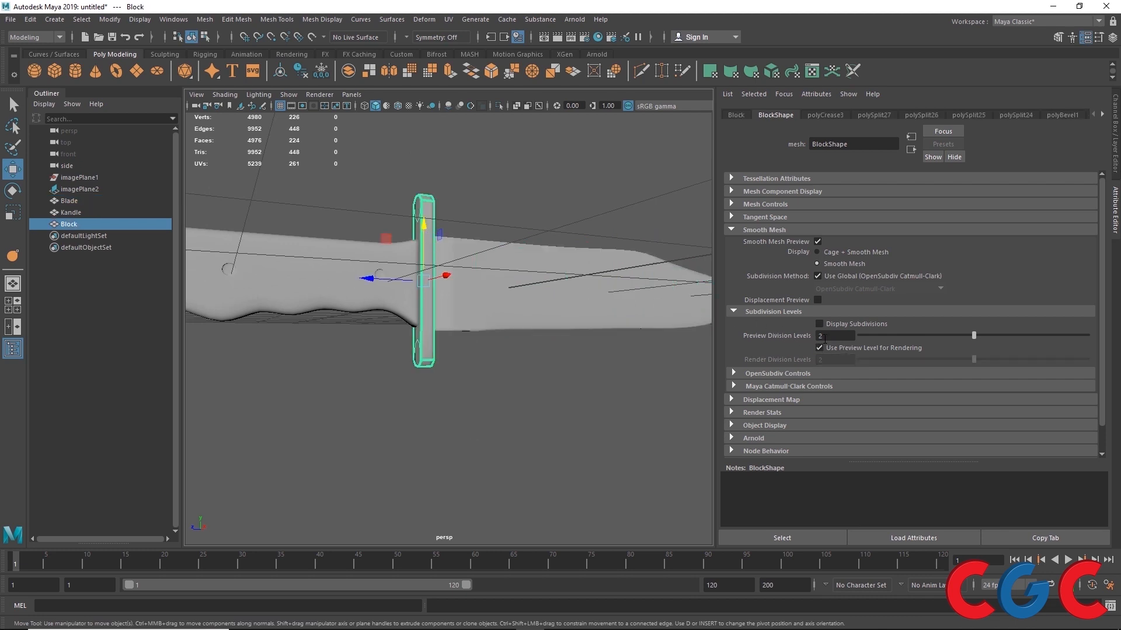
pyautogui.press('Return')
pyautogui.click(379, 330)
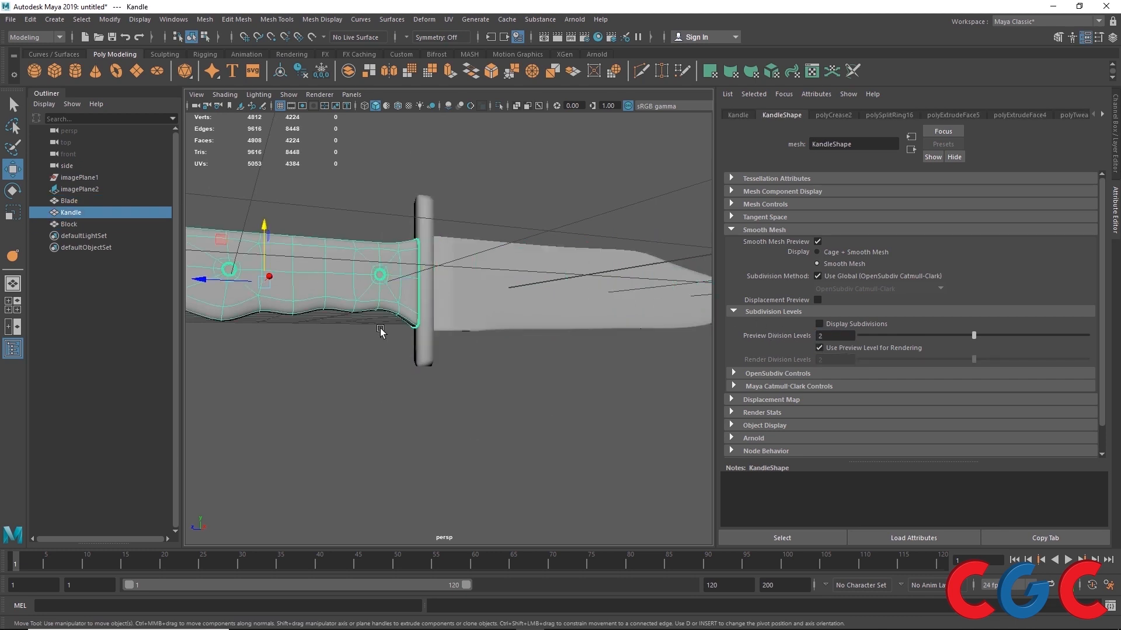
pyautogui.write('1')
pyautogui.press('Return')
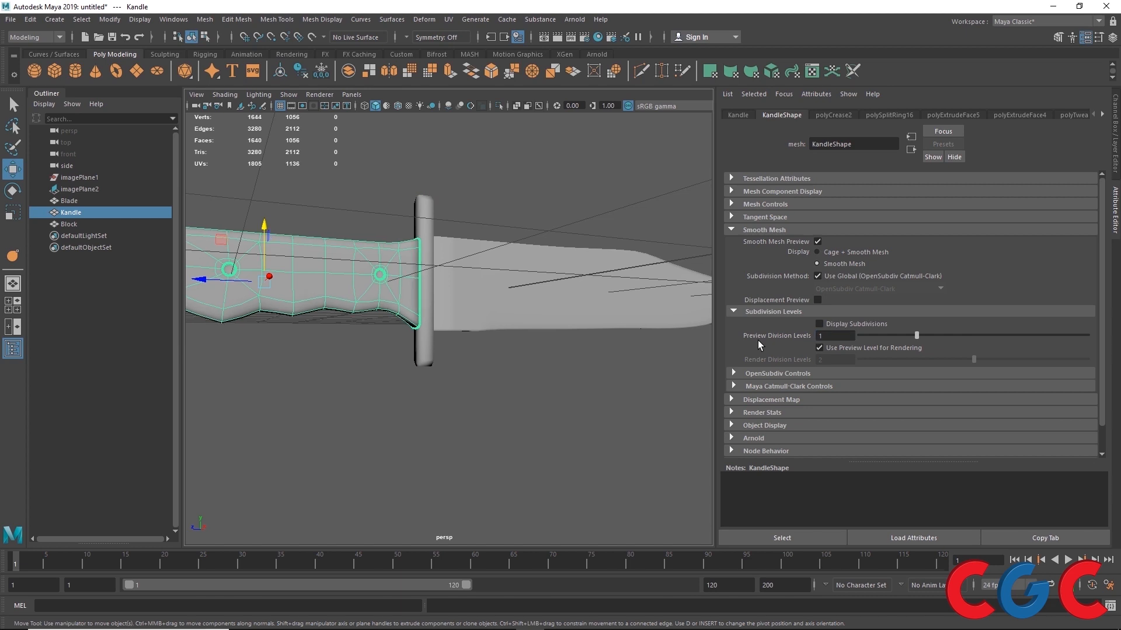
# - Convert the smooth mesh previews of the handle, guard and blade to polygons, then deselect everything
pyautogui.keyDown('alt'); pyautogui.moveTo(288, 388); pyautogui.dragTo(489, 400, button='middle'); pyautogui.keyUp('alt')
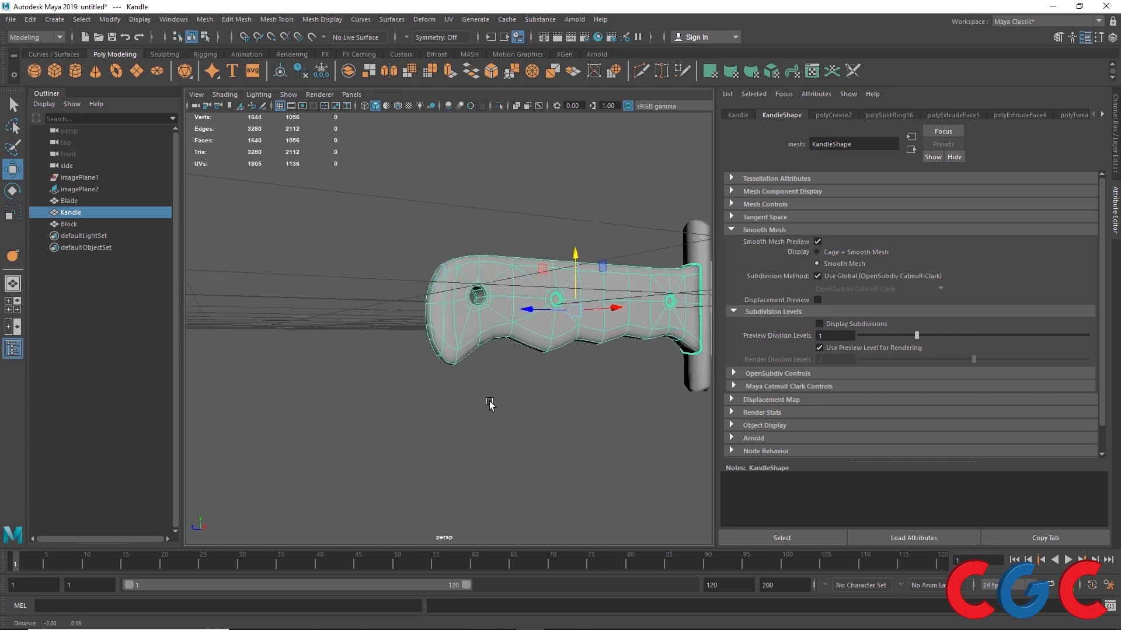
pyautogui.click(110, 19)
pyautogui.moveTo(175, 302)
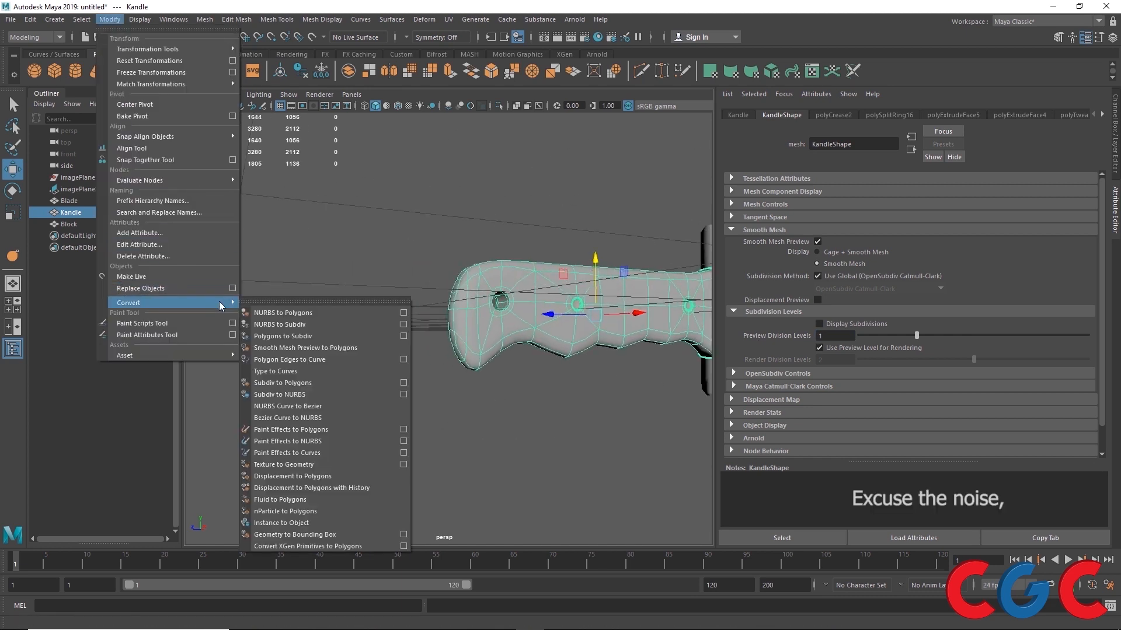
pyautogui.click(301, 349)
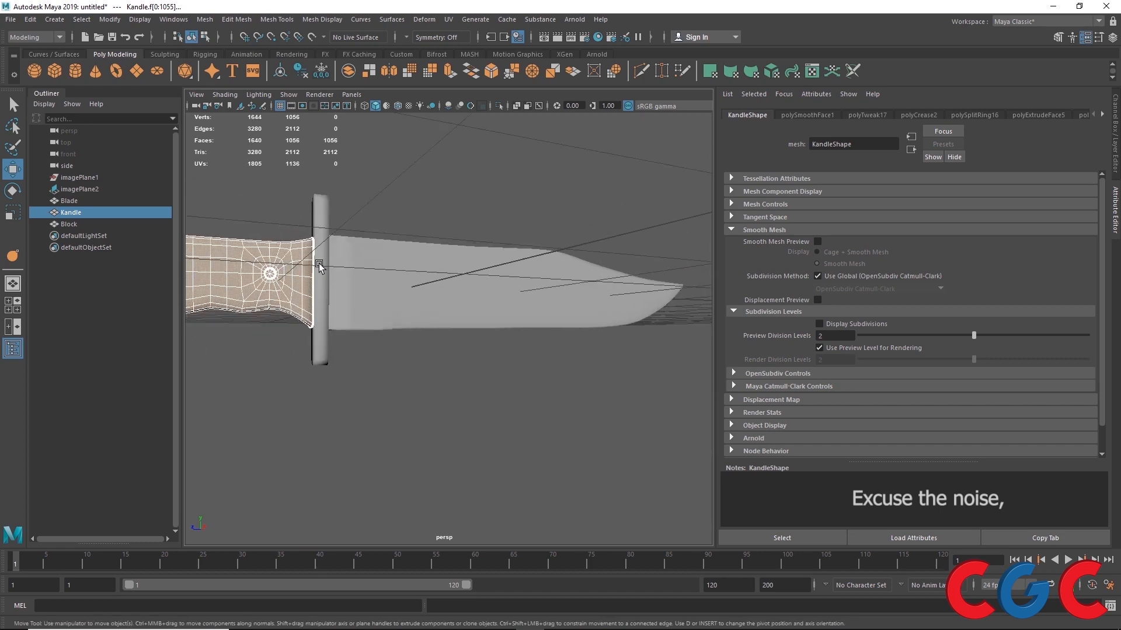
pyautogui.click(321, 260)
pyautogui.click(440, 278)
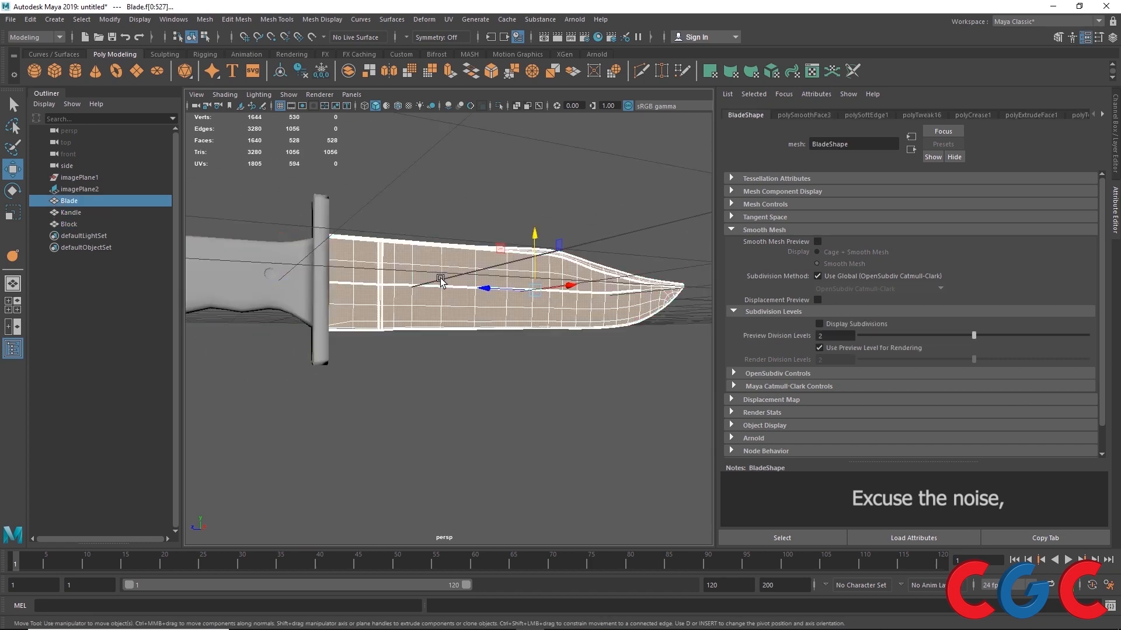
pyautogui.click(456, 408)
pyautogui.keyDown('alt'); pyautogui.moveTo(456, 408); pyautogui.dragTo(415, 415); pyautogui.keyUp('alt')
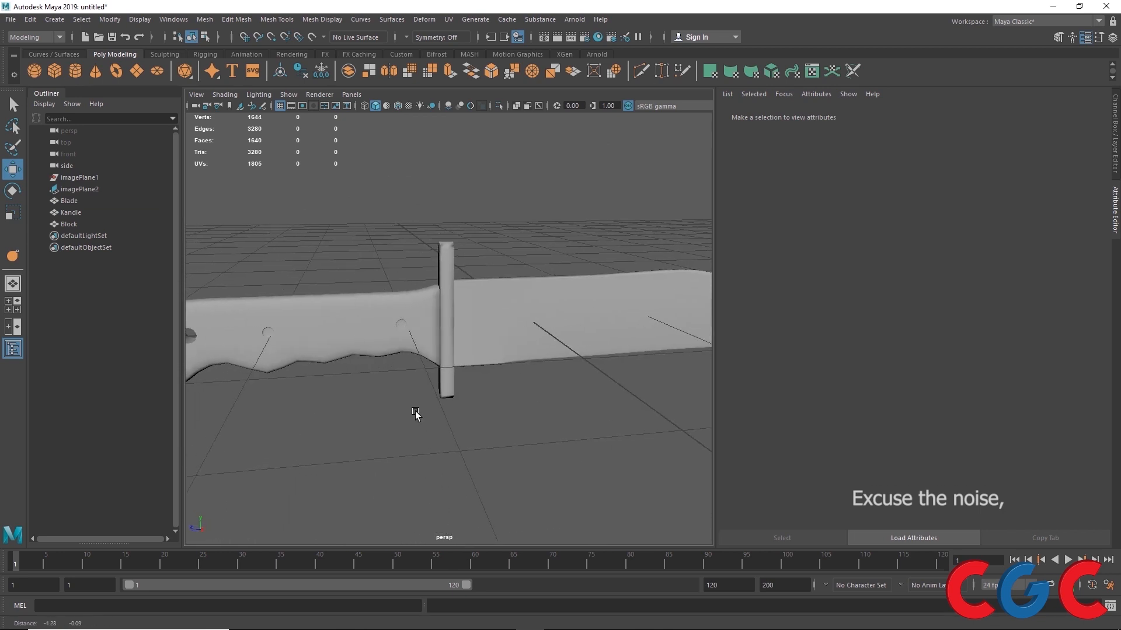
# - Move the two low-hanging vertices on the guard's opposite faces up to the bevel line at its upper end
pyautogui.scroll(5, 438, 270)
pyautogui.click(428, 302)
pyautogui.keyDown('alt'); pyautogui.moveTo(428, 301); pyautogui.dragTo(457, 309); pyautogui.keyUp('alt')
pyautogui.moveTo(474, 265); pyautogui.dragTo(477, 298, button='right')
pyautogui.keyDown('alt'); pyautogui.moveTo(495, 296); pyautogui.dragTo(417, 239); pyautogui.keyUp('alt')
pyautogui.keyDown('alt'); pyautogui.moveTo(552, 334); pyautogui.dragTo(503, 257); pyautogui.keyUp('alt')
pyautogui.moveTo(471, 250); pyautogui.dragTo(398, 279, button='right')
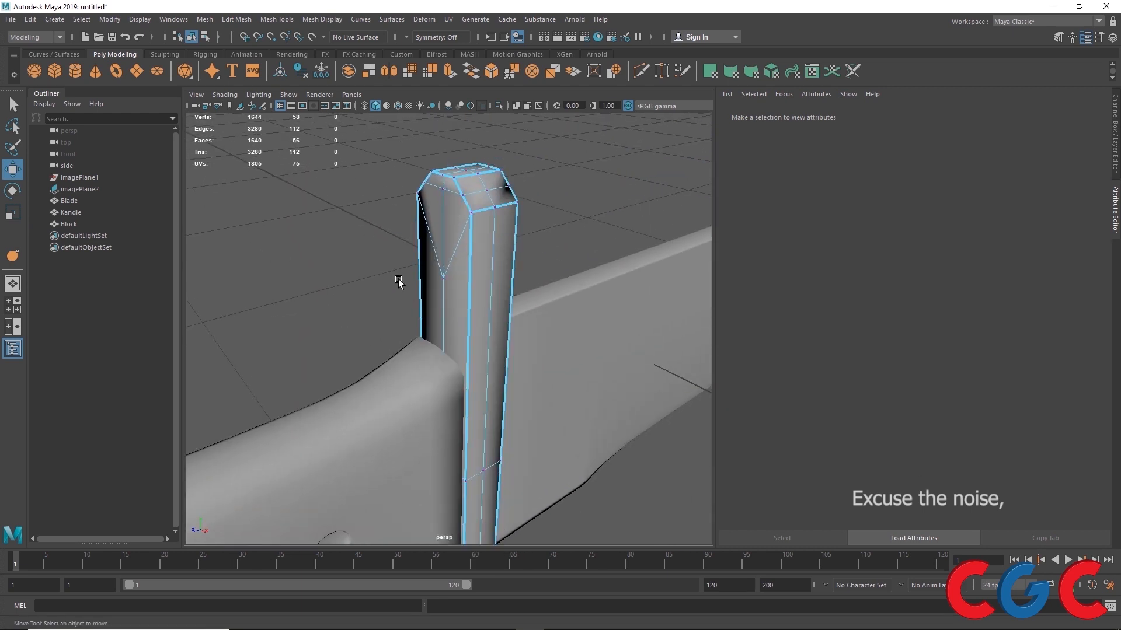
pyautogui.click(447, 277)
pyautogui.keyDown('alt'); pyautogui.moveTo(490, 325); pyautogui.dragTo(428, 330); pyautogui.keyUp('alt')
pyautogui.keyDown('alt'); pyautogui.moveTo(374, 291); pyautogui.dragTo(406, 341, button='middle'); pyautogui.keyUp('alt')
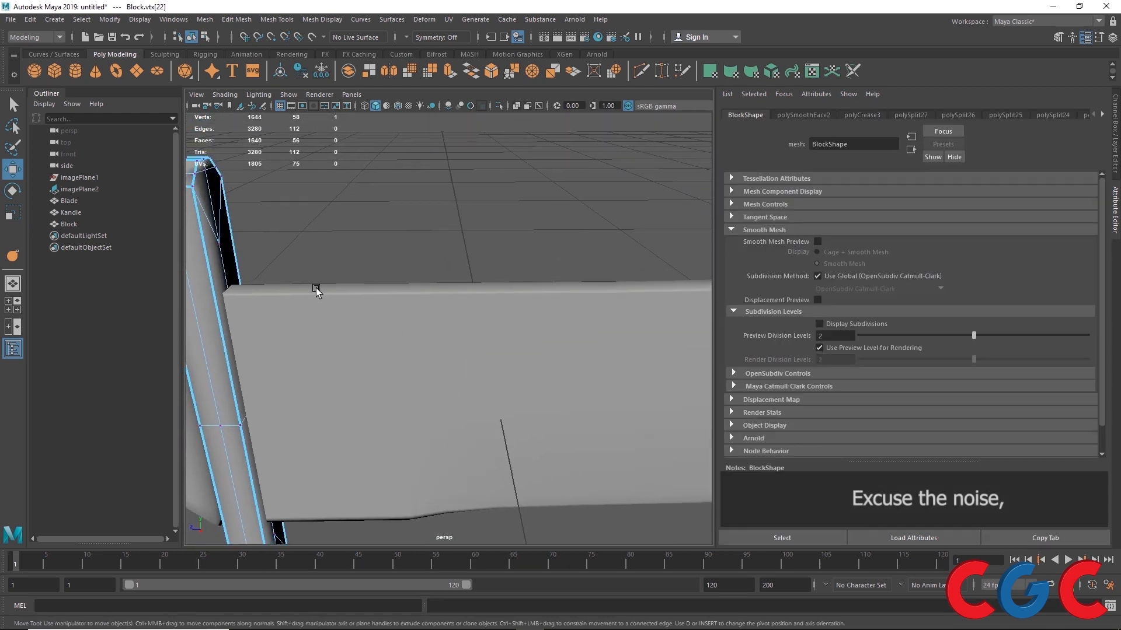
pyautogui.keyDown('alt'); pyautogui.moveTo(335, 255); pyautogui.dragTo(525, 301); pyautogui.keyUp('alt')
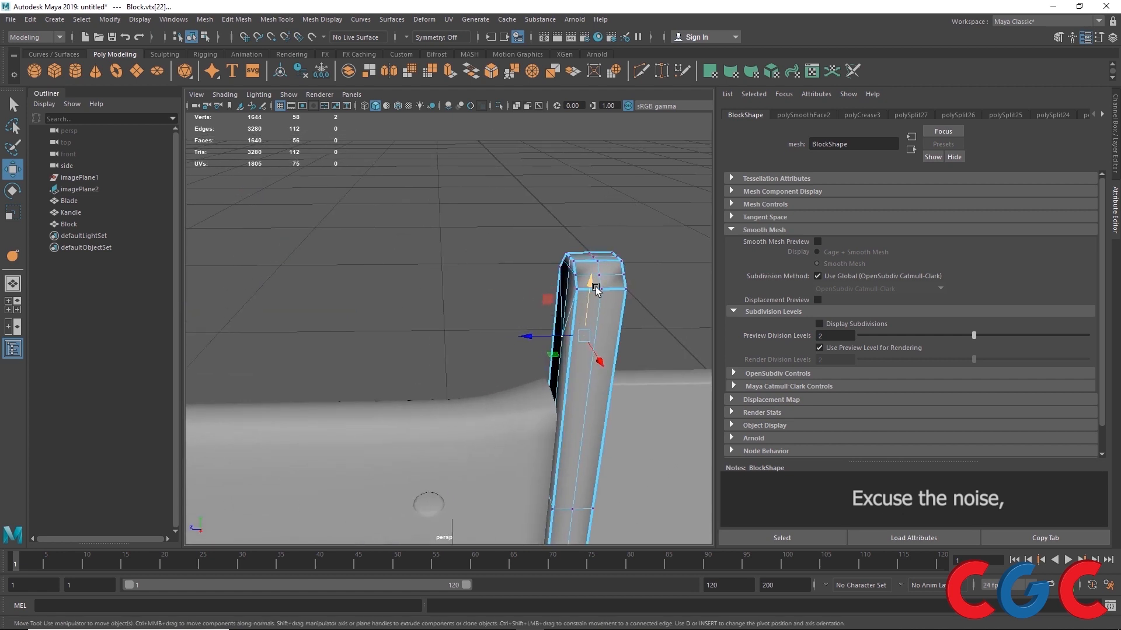
pyautogui.moveTo(588, 283); pyautogui.dragTo(399, 292)
# - Move the matching pair of stray vertices at the guard's lower end down to the bevel line
pyautogui.click(329, 298)
pyautogui.keyDown('alt'); pyautogui.moveTo(329, 299); pyautogui.dragTo(566, 474); pyautogui.keyUp('alt')
pyautogui.keyDown('shift'); pyautogui.click(695, 450); pyautogui.keyUp('shift')
pyautogui.keyDown('alt'); pyautogui.moveTo(695, 450); pyautogui.dragTo(423, 453); pyautogui.keyUp('alt')
pyautogui.keyDown('ctrl'); pyautogui.keyDown('shift'); pyautogui.moveTo(498, 337); pyautogui.dragTo(494, 384); pyautogui.keyUp('shift'); pyautogui.keyUp('ctrl')
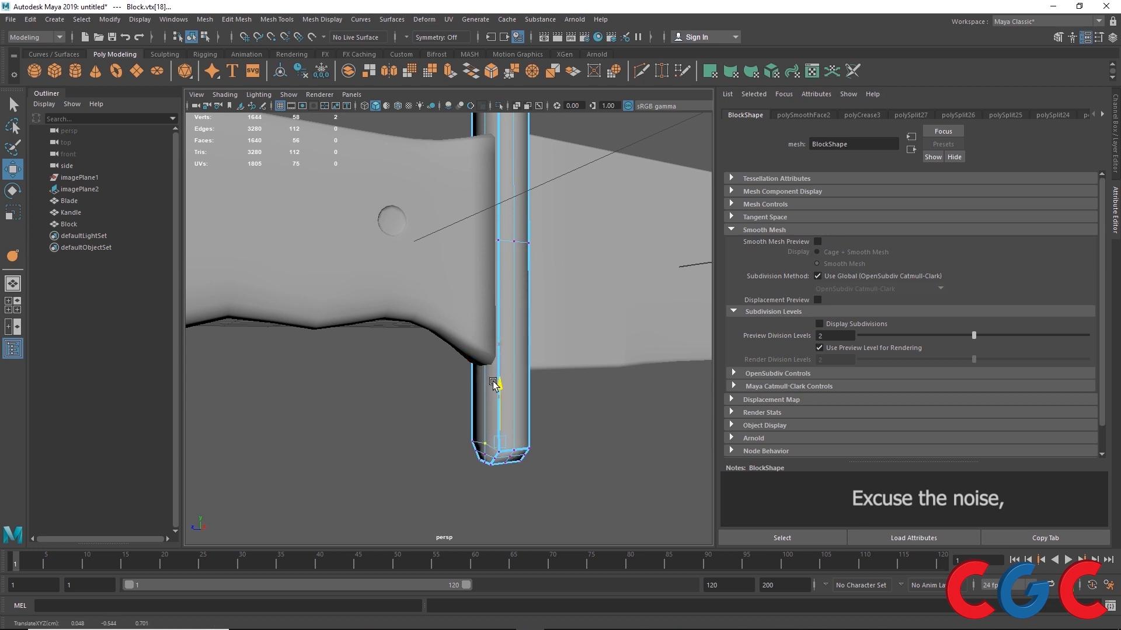
pyautogui.keyDown('alt'); pyautogui.moveTo(473, 350); pyautogui.dragTo(413, 489, button='middle'); pyautogui.keyUp('alt')
# - Select the beveled end faces at both ends of the guard in the side view
pyautogui.moveTo(397, 302); pyautogui.dragTo(398, 337, button='right')
pyautogui.press('space')
pyautogui.press('space')
pyautogui.keyDown('alt'); pyautogui.moveTo(378, 271); pyautogui.dragTo(428, 297, button='middle'); pyautogui.keyUp('alt')
pyautogui.scroll(3, 427, 298)
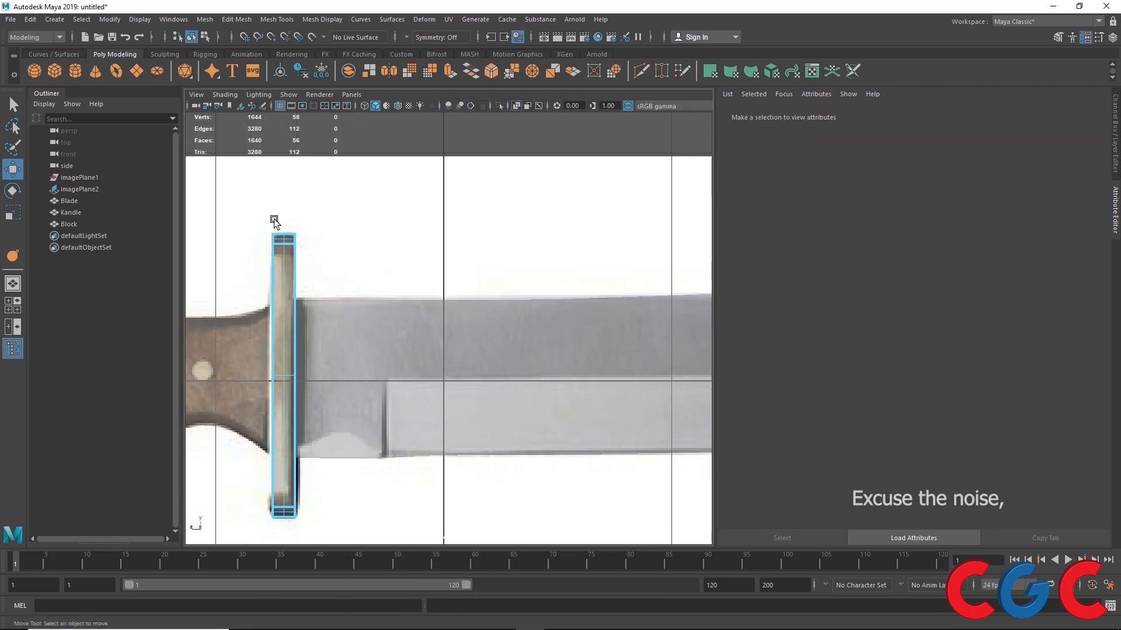
pyautogui.click(278, 241)
pyautogui.keyDown('alt'); pyautogui.moveTo(274, 341); pyautogui.dragTo(362, 258, button='middle'); pyautogui.keyUp('alt')
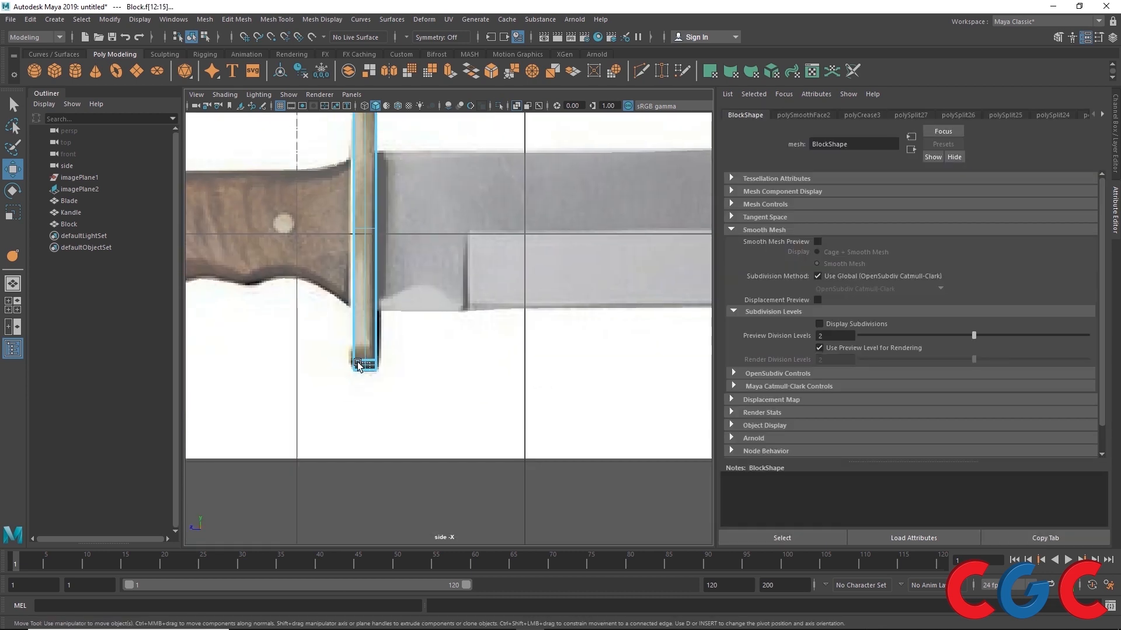
pyautogui.keyDown('shift'); pyautogui.moveTo(357, 363); pyautogui.dragTo(375, 370); pyautogui.keyUp('shift')
# - Apply Soften Edge to the selected end faces of the guard
pyautogui.press('space')
pyautogui.press('space')
pyautogui.keyDown('alt'); pyautogui.moveTo(445, 359); pyautogui.dragTo(435, 395); pyautogui.keyUp('alt')
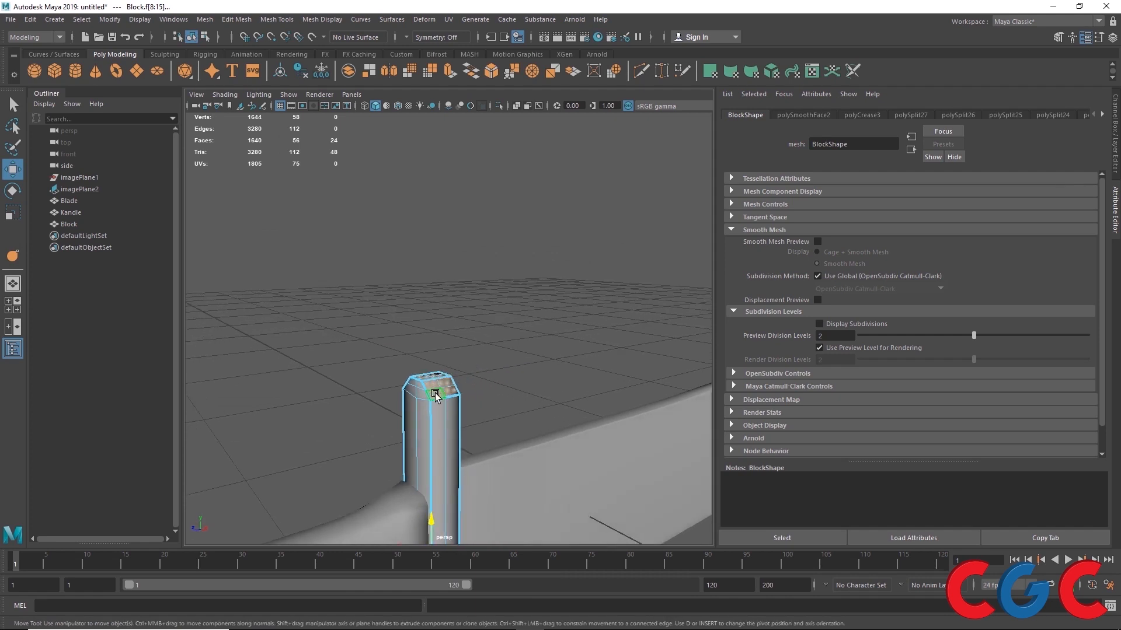
pyautogui.scroll(3, 435, 395)
pyautogui.click(323, 19)
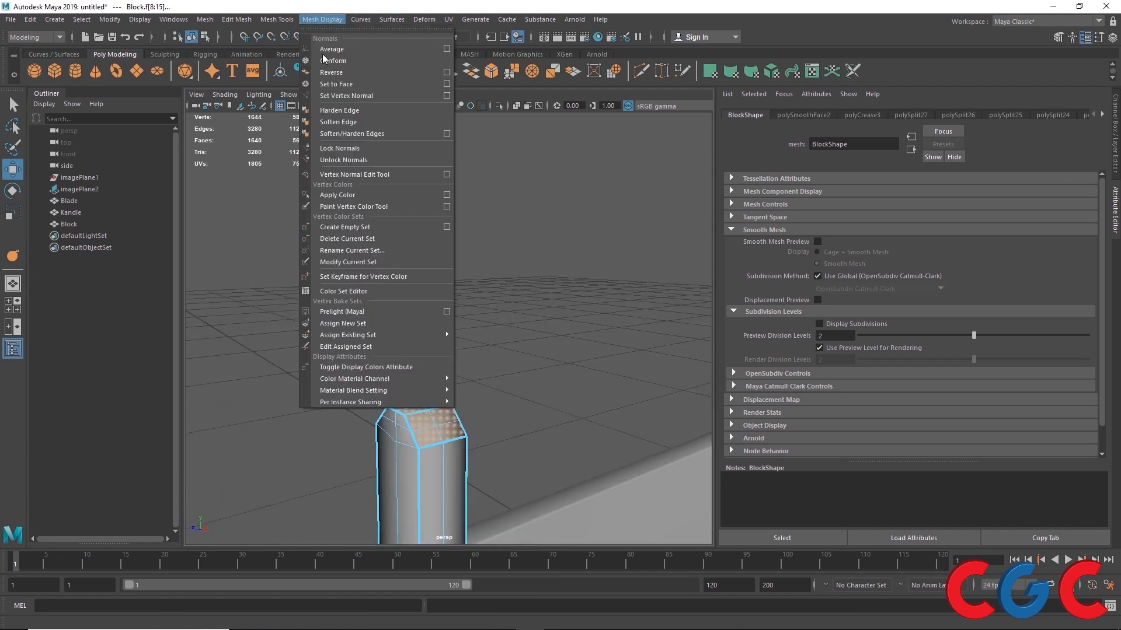
pyautogui.click(330, 123)
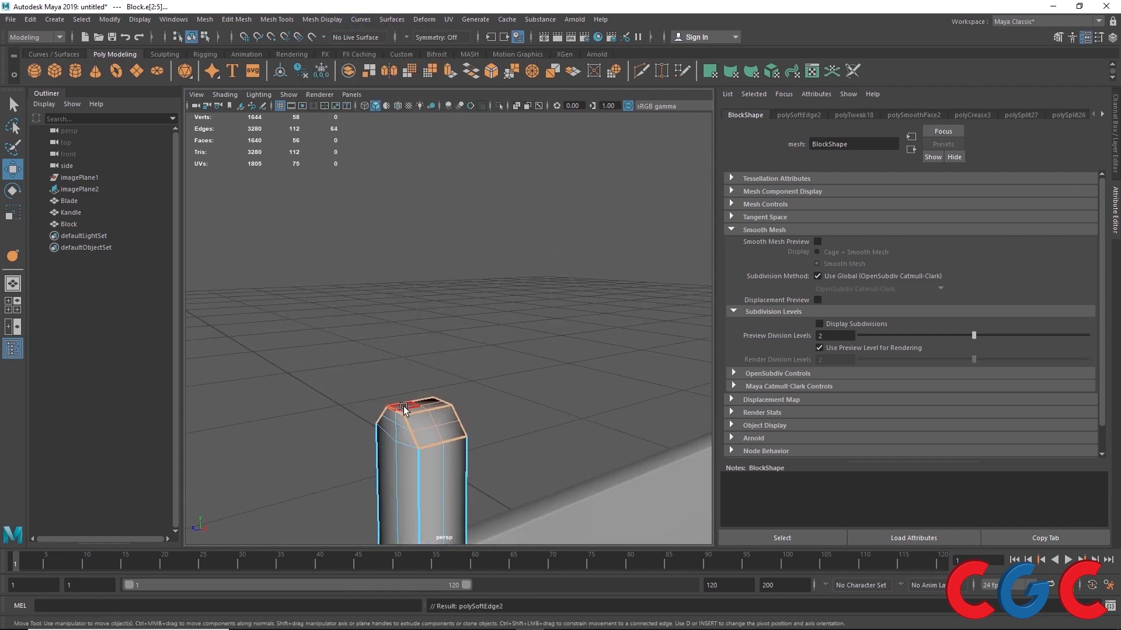
# - Return the guard to object mode, deselect it and examine its joints with the blade and handle
pyautogui.keyDown('alt'); pyautogui.moveTo(461, 400); pyautogui.dragTo(355, 399); pyautogui.keyUp('alt')
pyautogui.moveTo(235, 382); pyautogui.dragTo(359, 330, button='right')
pyautogui.scroll(-5, 360, 331)
pyautogui.click(415, 350)
pyautogui.keyDown('alt'); pyautogui.moveTo(405, 374); pyautogui.dragTo(439, 258, button='middle'); pyautogui.keyUp('alt')
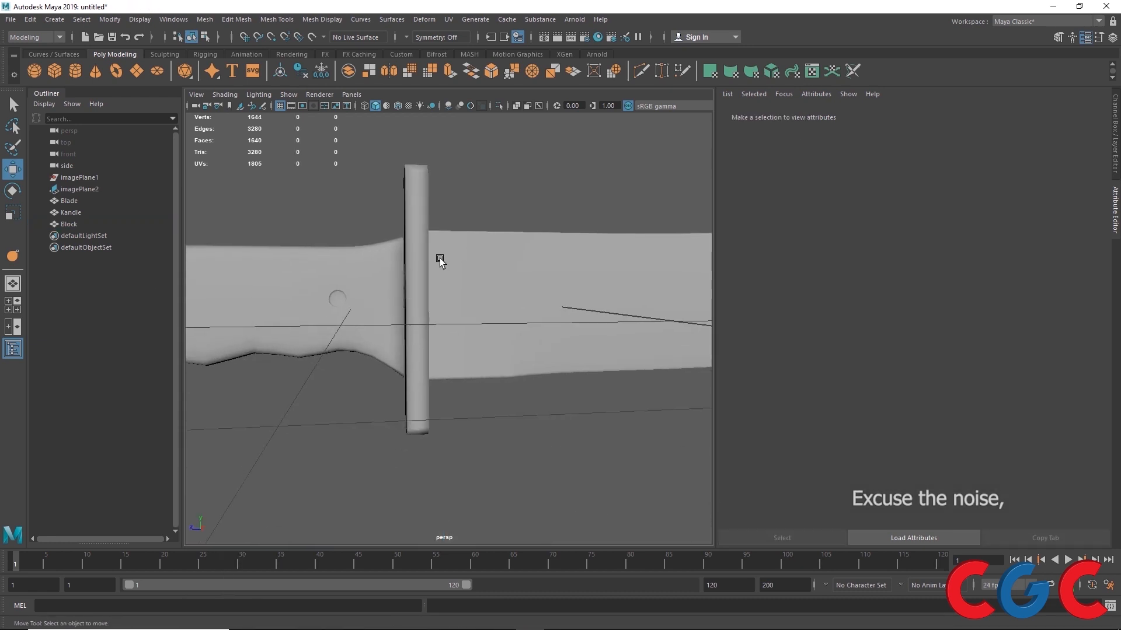
pyautogui.scroll(-4, 440, 258)
pyautogui.keyDown('alt'); pyautogui.moveTo(390, 345); pyautogui.dragTo(394, 303); pyautogui.keyUp('alt')
# - Select the handle and bring its joint with the guard close up in the side view
pyautogui.click(356, 312)
pyautogui.press('space')
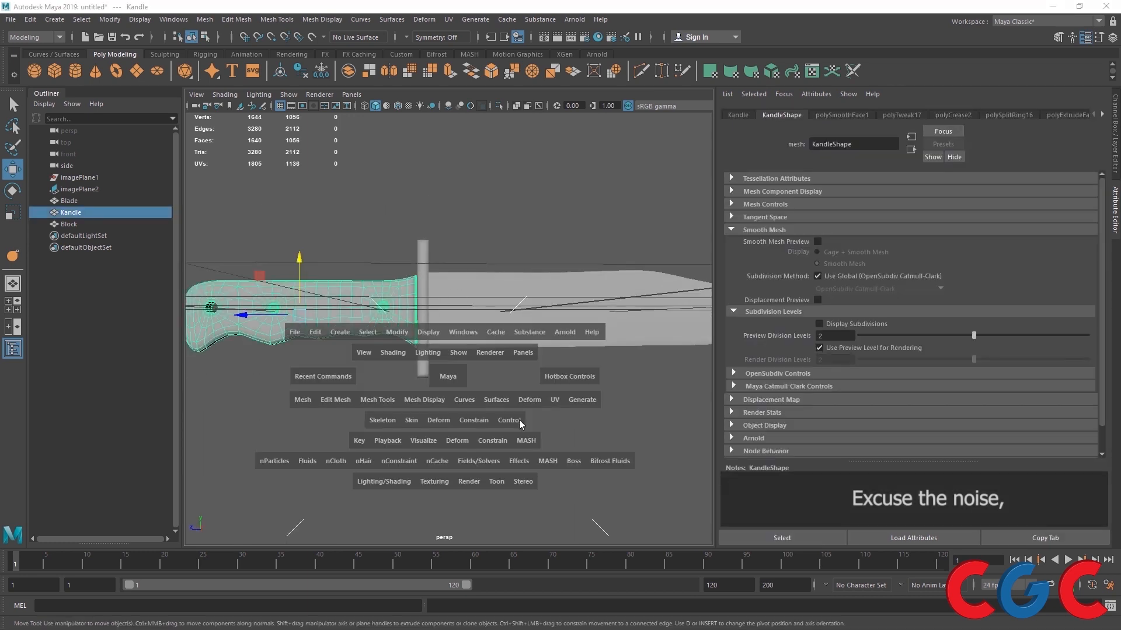
pyautogui.press('space')
pyautogui.keyDown('alt'); pyautogui.moveTo(370, 294); pyautogui.dragTo(452, 297, button='middle'); pyautogui.keyUp('alt')
pyautogui.scroll(4, 448, 186)
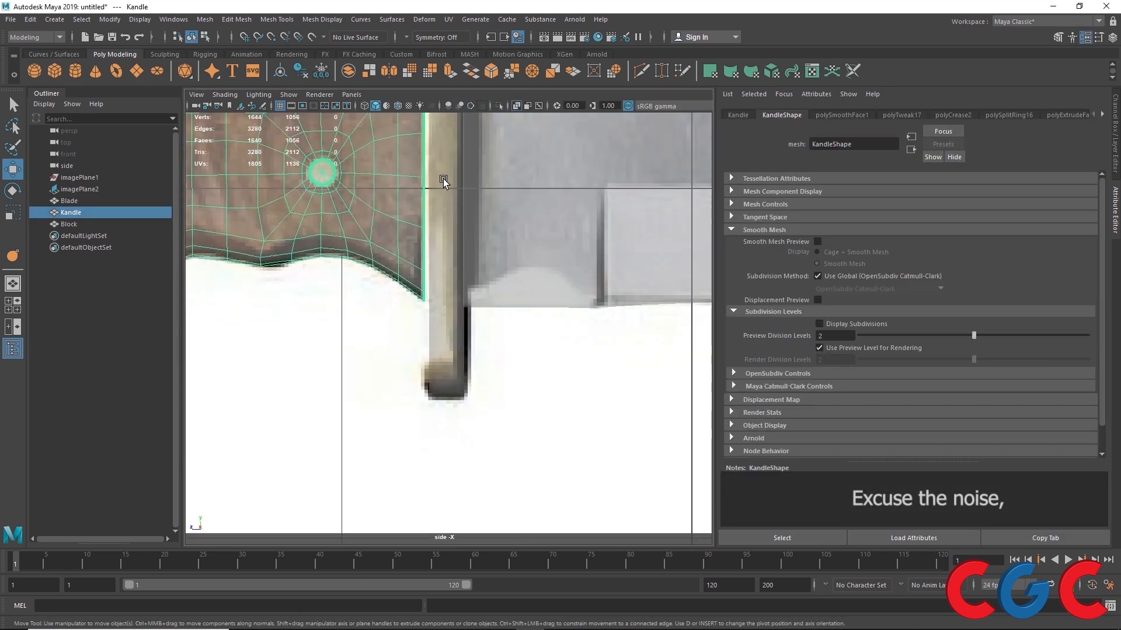
pyautogui.keyDown('alt'); pyautogui.moveTo(442, 181); pyautogui.dragTo(447, 299, button='middle'); pyautogui.keyUp('alt')
pyautogui.scroll(4, 420, 227)
pyautogui.moveTo(412, 170); pyautogui.dragTo(347, 156, button='right')
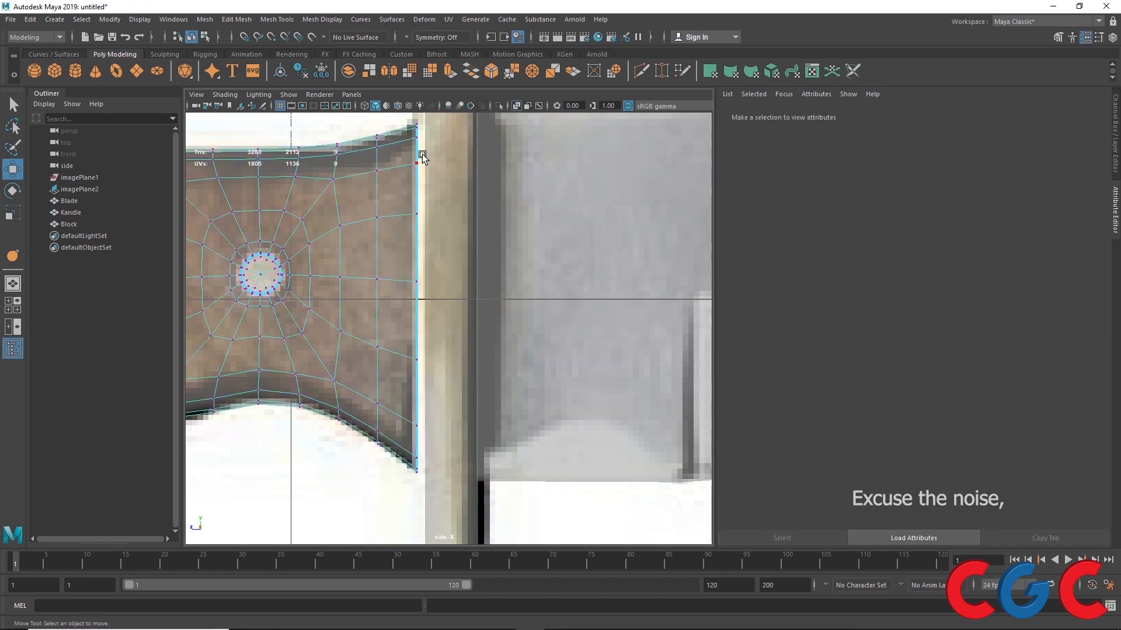
pyautogui.press('f')
pyautogui.scroll(8, 446, 339)
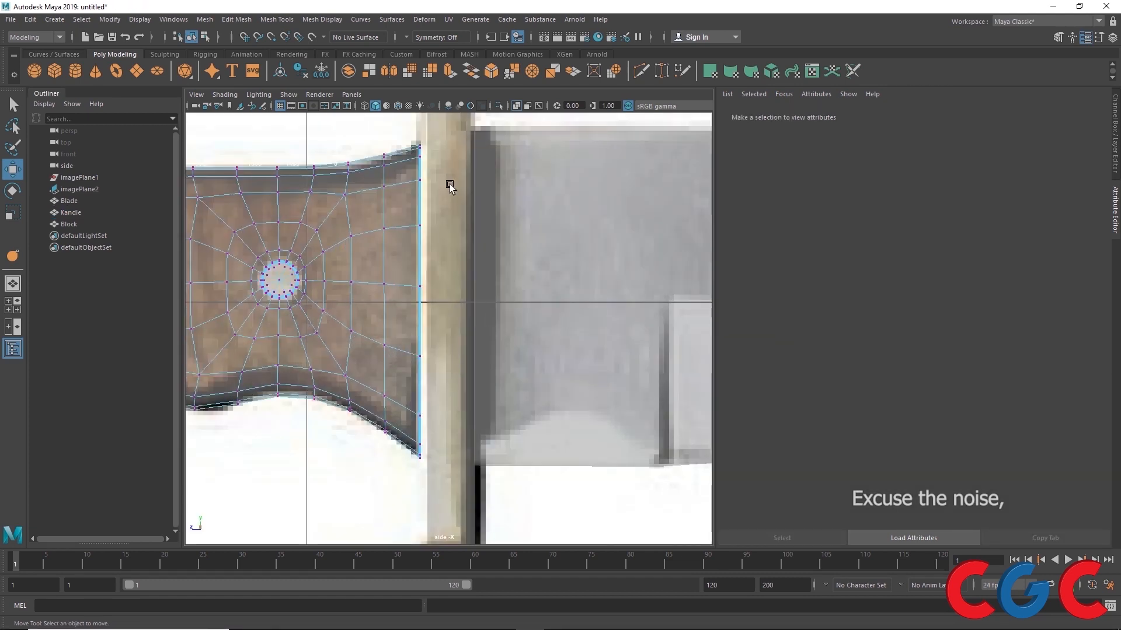
pyautogui.click(449, 185)
pyautogui.click(393, 191)
# - Select all of the guard's vertices in the side view and move them toward the handle to close the gap
pyautogui.click(444, 175)
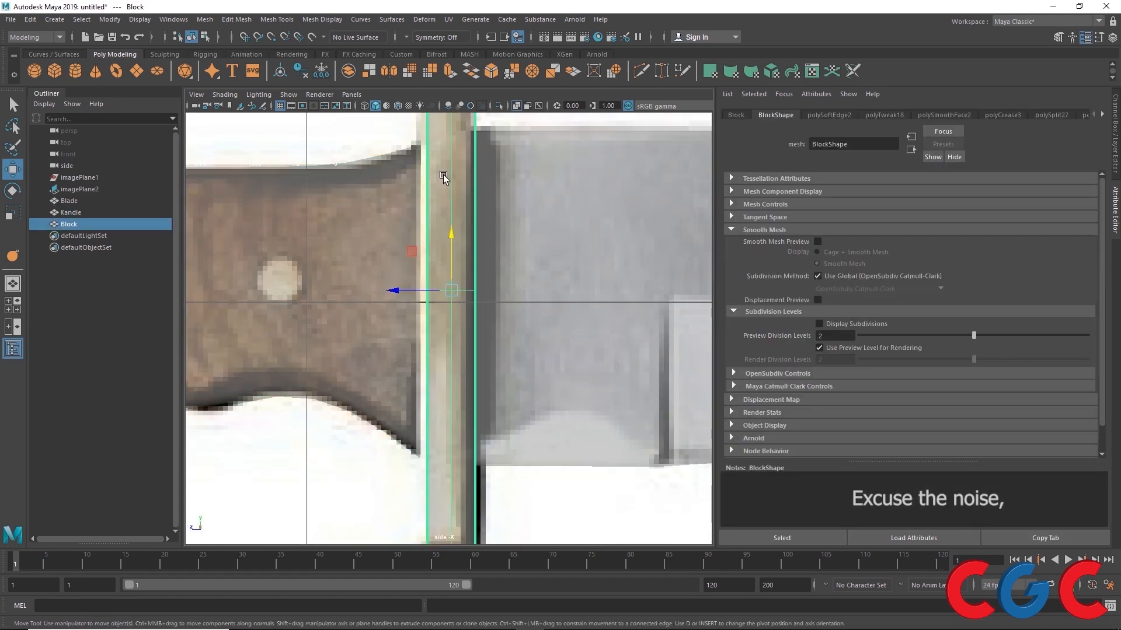
pyautogui.scroll(-10, 439, 190)
pyautogui.scroll(4, 453, 298)
pyautogui.scroll(3, 452, 303)
pyautogui.moveTo(440, 233); pyautogui.dragTo(398, 207, button='right')
pyautogui.moveTo(465, 185); pyautogui.dragTo(419, 494)
pyautogui.scroll(3, 416, 330)
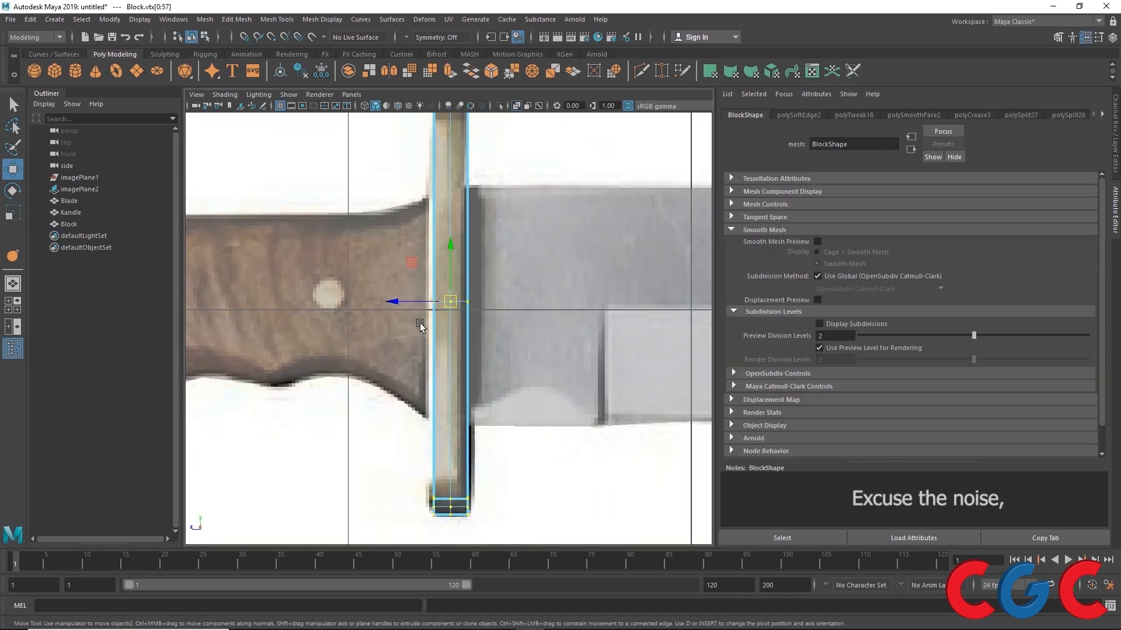
pyautogui.moveTo(419, 303); pyautogui.dragTo(401, 305)
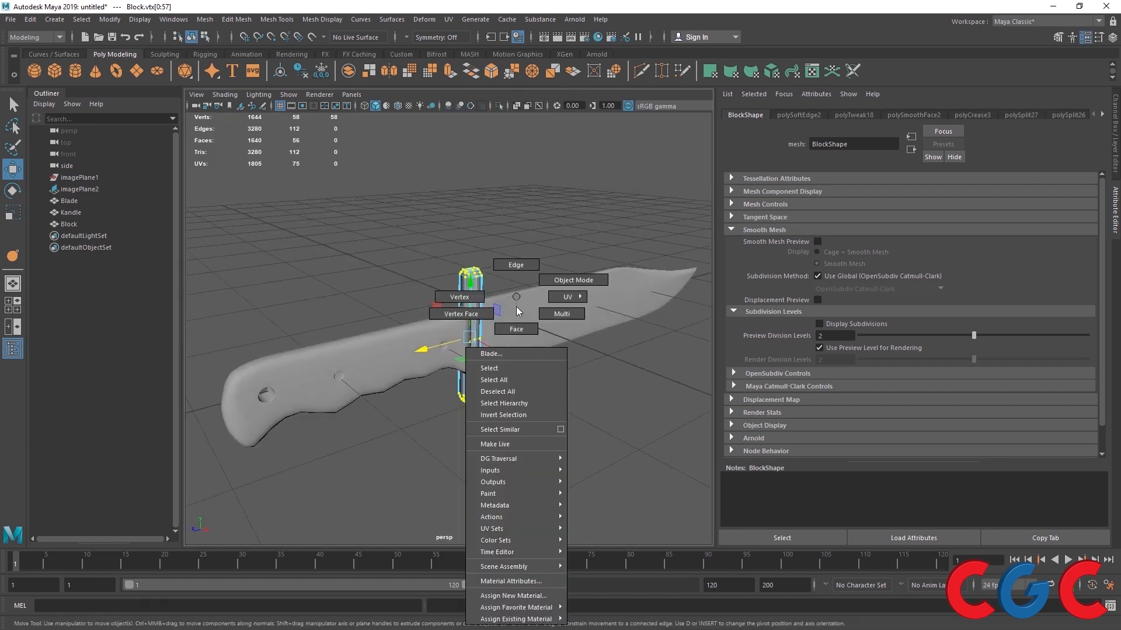
# - Leave vertex mode, select the handle in the perspective view and turn on its smooth mesh preview
pyautogui.keyDown('alt'); pyautogui.moveTo(500, 295); pyautogui.dragTo(489, 333); pyautogui.keyUp('alt')
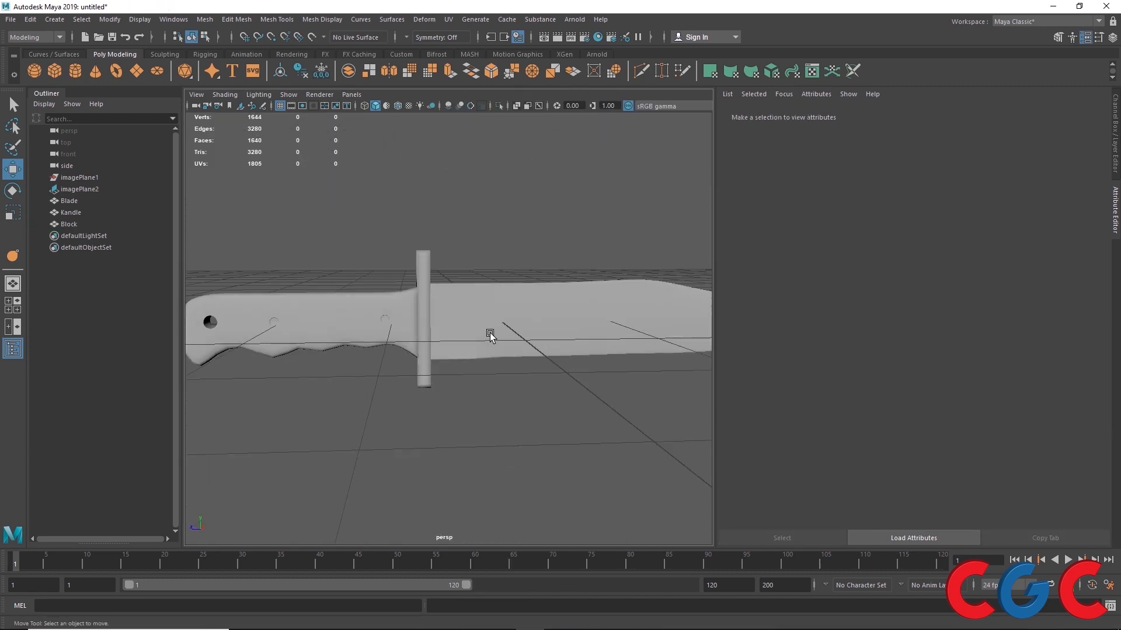
pyautogui.click(372, 325)
pyautogui.scroll(5, 349, 338)
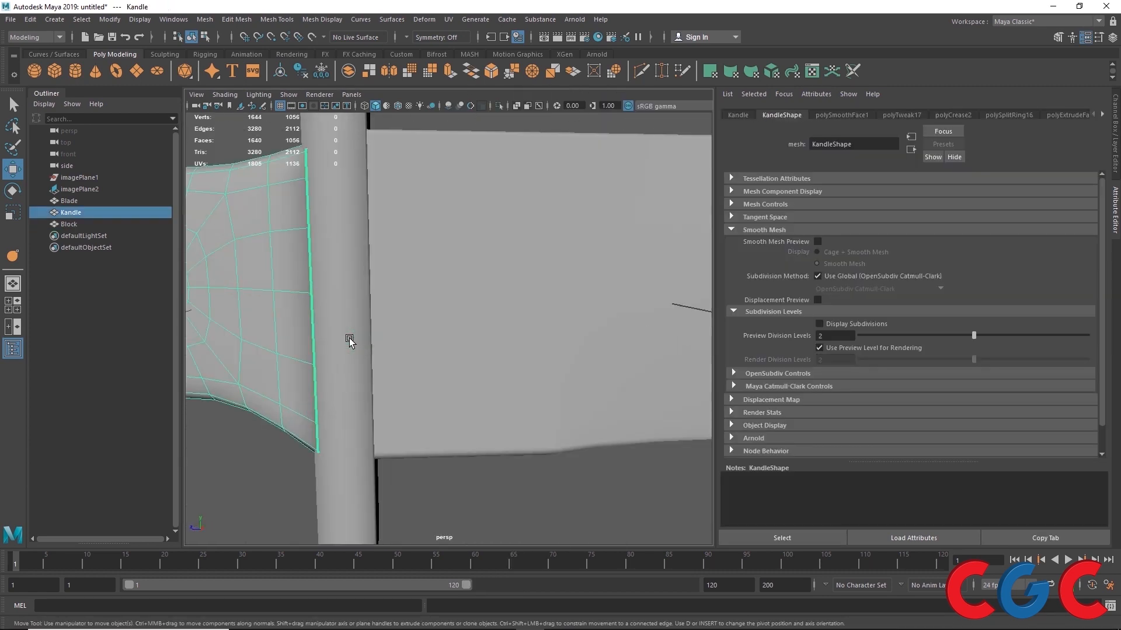
pyautogui.keyDown('alt'); pyautogui.moveTo(362, 342); pyautogui.dragTo(494, 302, button='middle'); pyautogui.keyUp('alt')
pyautogui.scroll(-4, 495, 303)
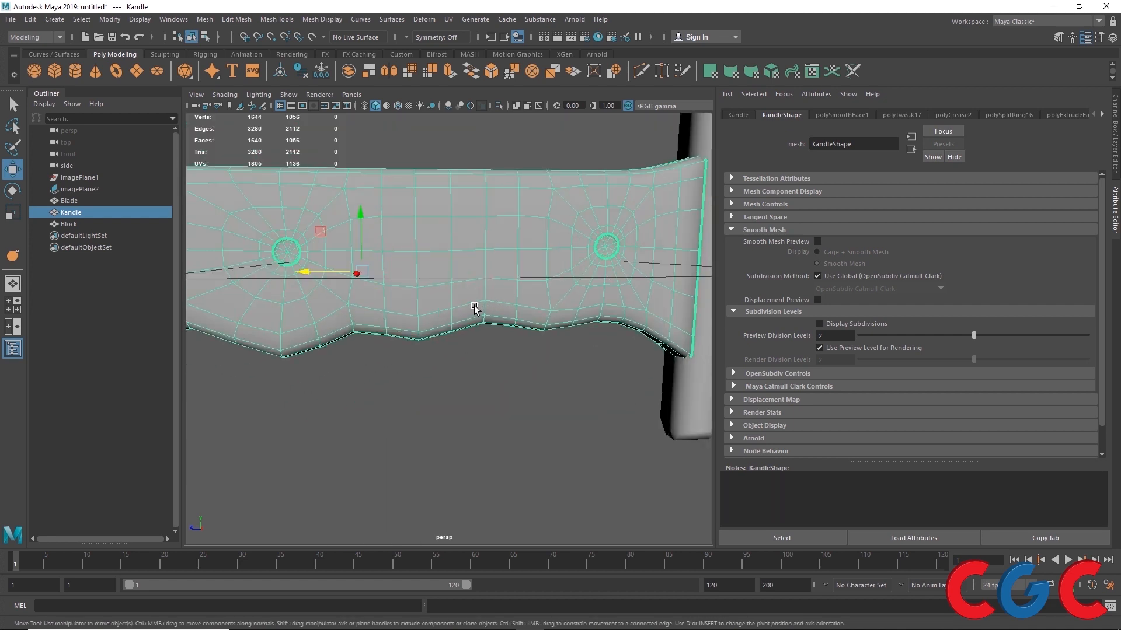
pyautogui.press('3')
pyautogui.scroll(-3, 461, 312)
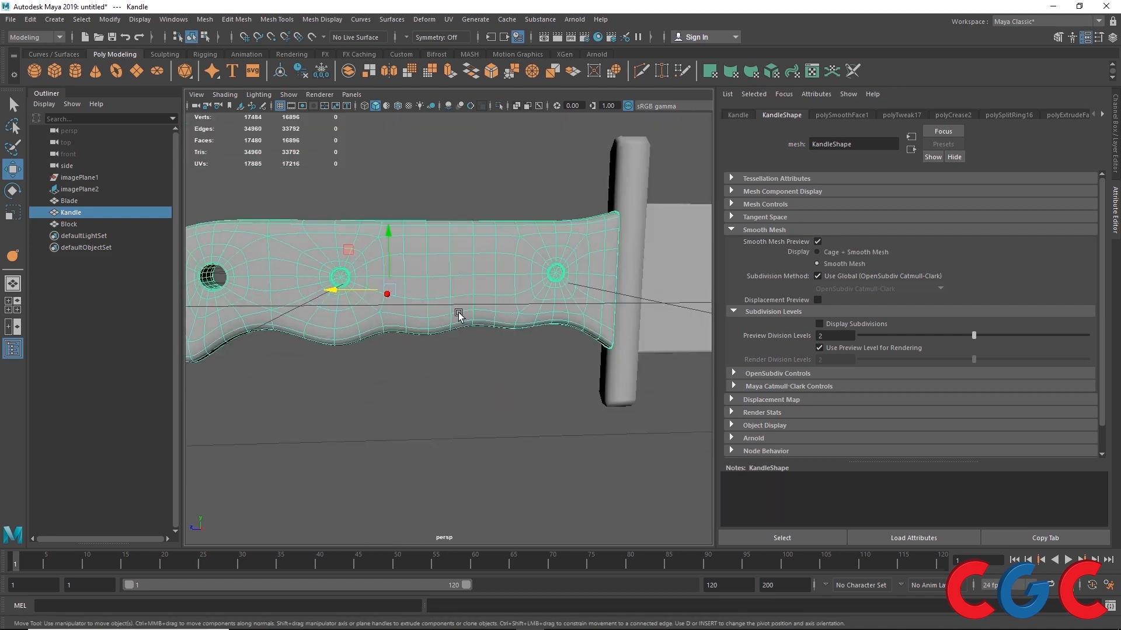
pyautogui.press('1')
pyautogui.press('3')
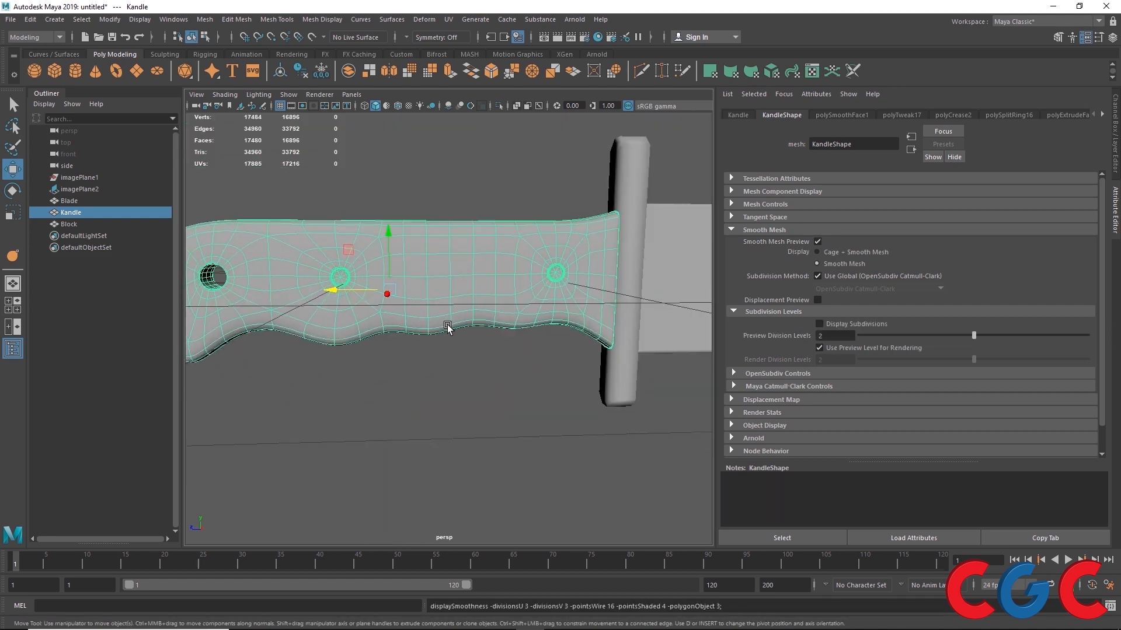
# - Turn on the smooth mesh preview for the guard and the blade, and clear the selection
pyautogui.click(634, 171)
pyautogui.press('3')
pyautogui.keyDown('alt'); pyautogui.moveTo(632, 168); pyautogui.dragTo(464, 169, button='middle'); pyautogui.keyUp('alt')
pyautogui.click(546, 264)
pyautogui.press('3')
pyautogui.scroll(-5, 515, 235)
pyautogui.click(514, 234)
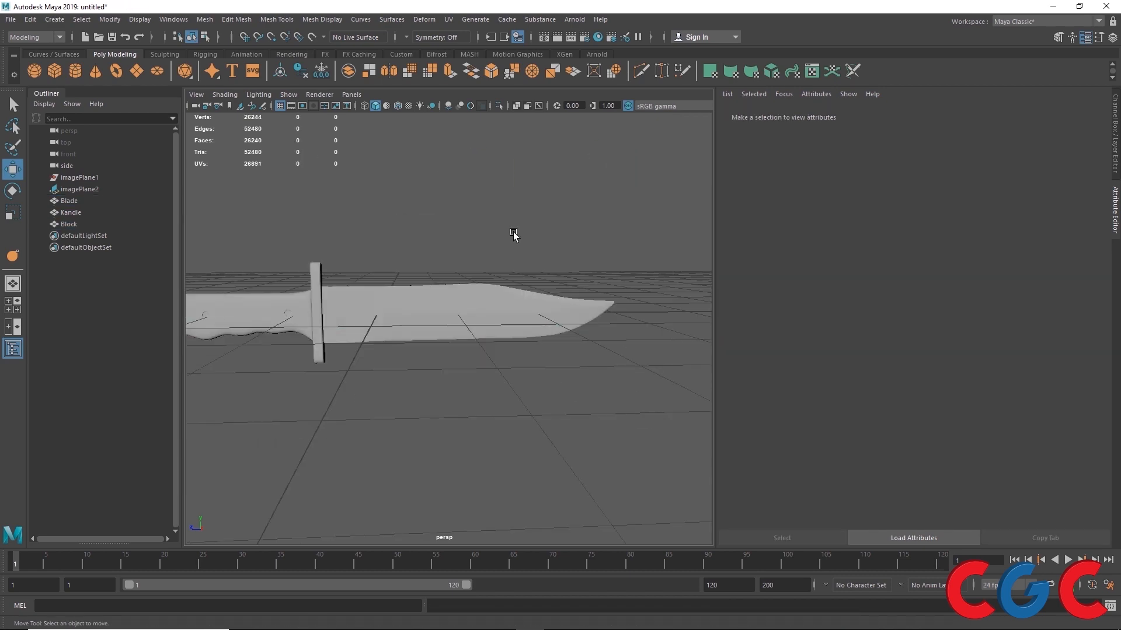
# - Select blade, handle and guard together in the side view, undoing any accidental move, and compare the handle with the reference image
pyautogui.keyDown('alt'); pyautogui.moveTo(271, 284); pyautogui.dragTo(350, 324); pyautogui.keyUp('alt')
pyautogui.press('space')
pyautogui.press('space')
pyautogui.scroll(8, 446, 313)
pyautogui.moveTo(448, 268); pyautogui.dragTo(448, 271)
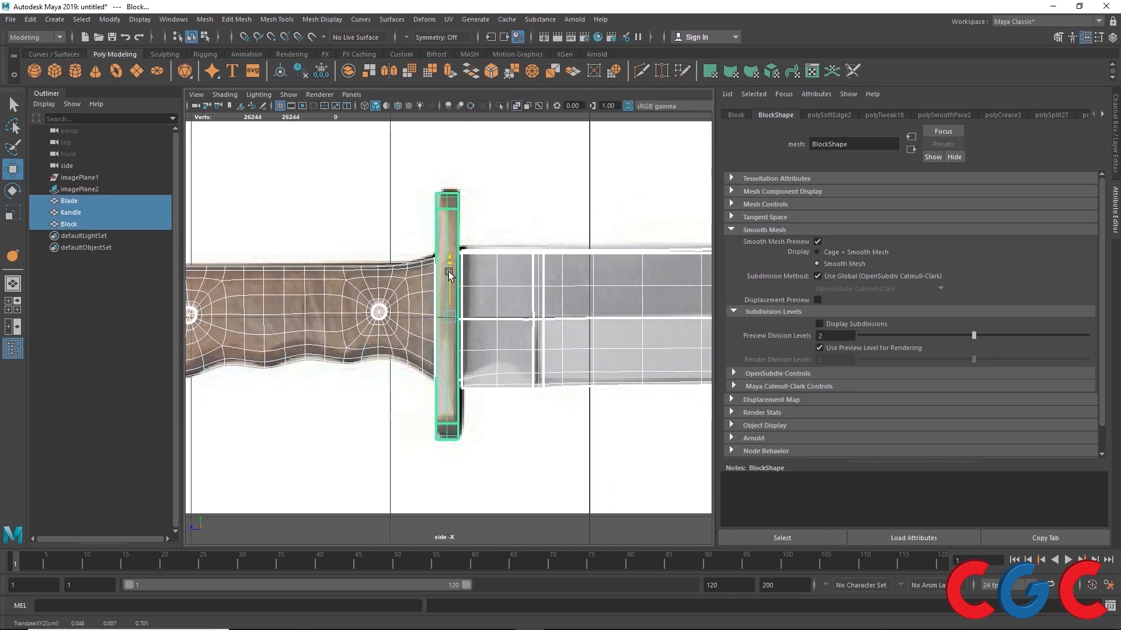
pyautogui.hotkey('ctrl', 'z')
pyautogui.keyDown('alt'); pyautogui.moveTo(204, 359); pyautogui.dragTo(406, 322, button='middle'); pyautogui.keyUp('alt')
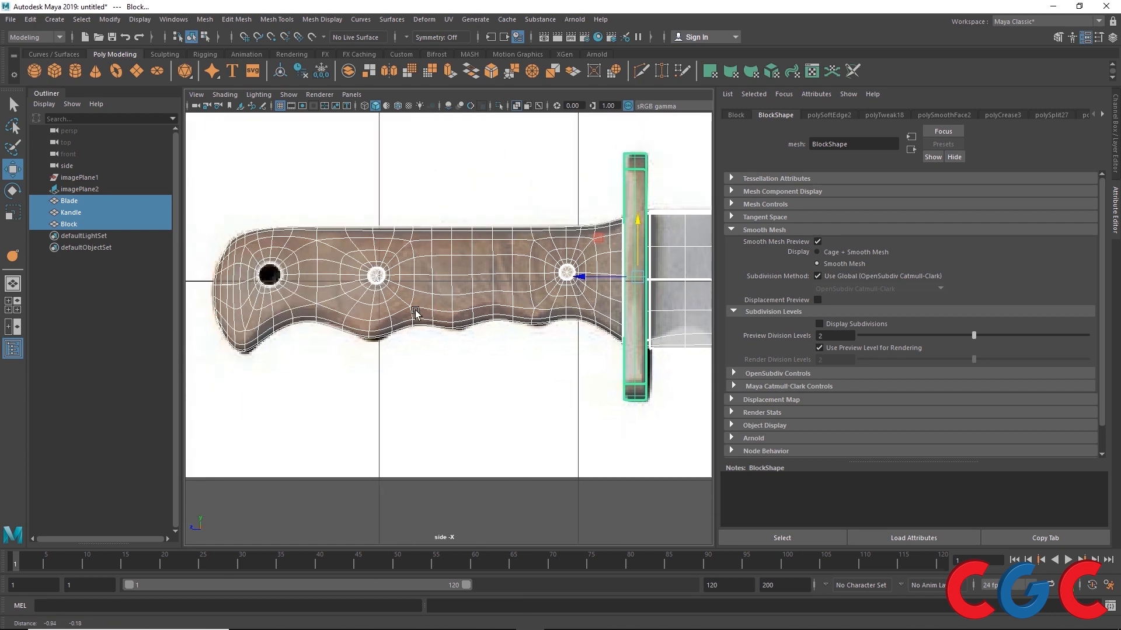